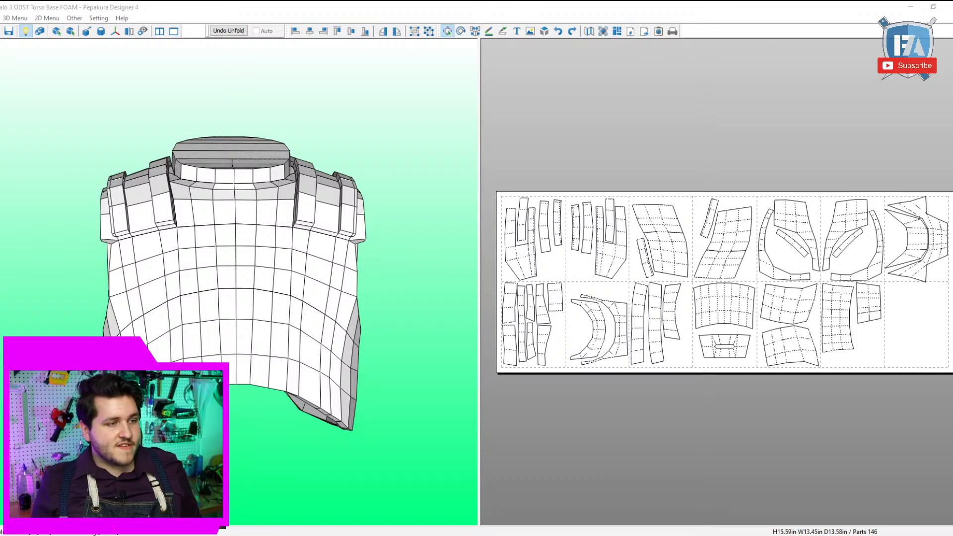
# Examine the torso armor model from the front, sides, underside and back.
pyautogui.moveTo(440, 189); pyautogui.dragTo(383, 271)
pyautogui.moveTo(211, 328); pyautogui.dragTo(312, 295)
pyautogui.moveTo(312, 295); pyautogui.dragTo(467, 320, button='right')
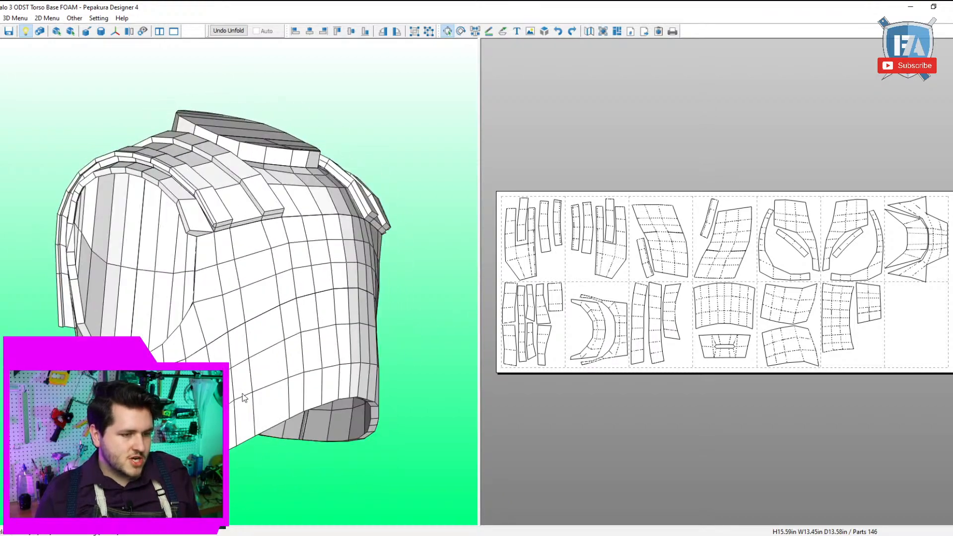
pyautogui.moveTo(242, 394); pyautogui.dragTo(310, 347, button='right')
pyautogui.moveTo(310, 349); pyautogui.dragTo(291, 368)
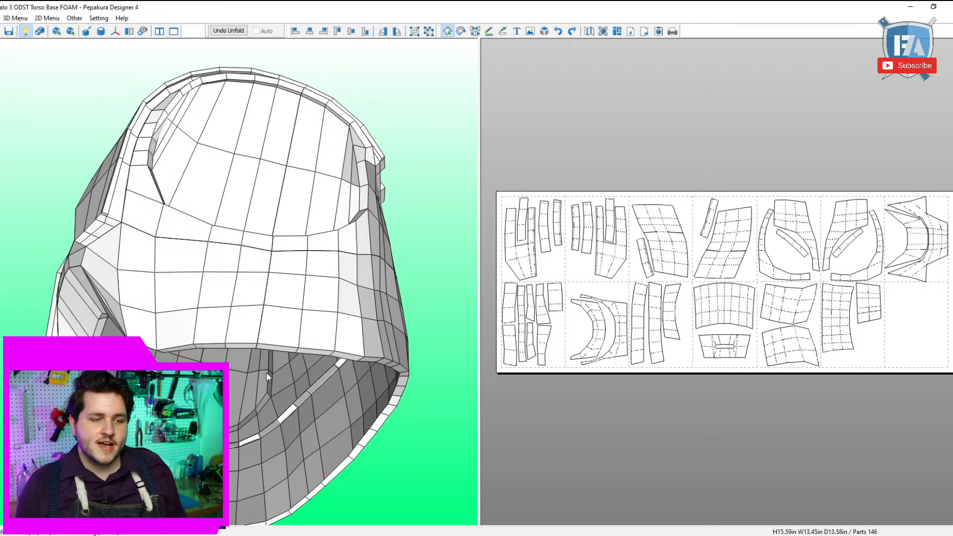
pyautogui.scroll(-2, 366, 324)
pyautogui.moveTo(367, 325); pyautogui.dragTo(285, 367)
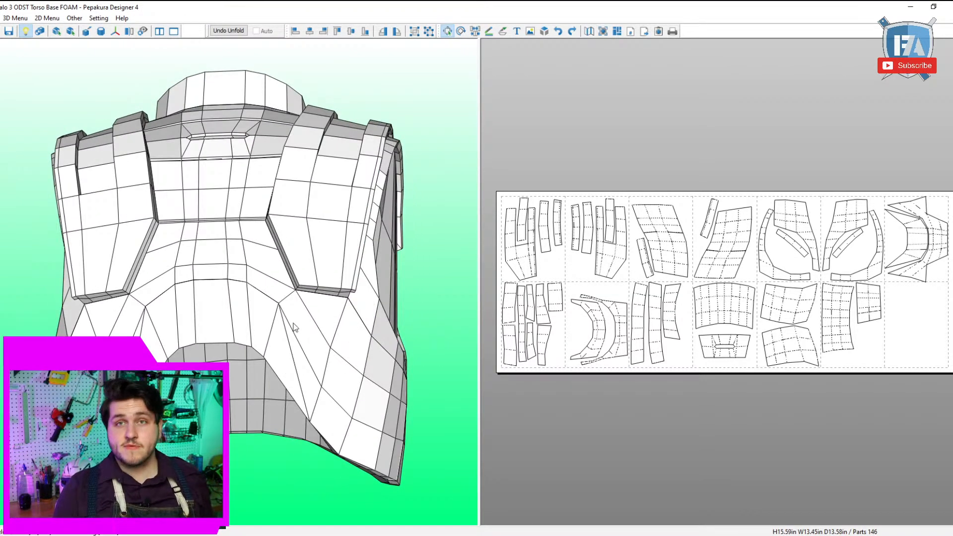
pyautogui.moveTo(273, 220); pyautogui.dragTo(308, 226)
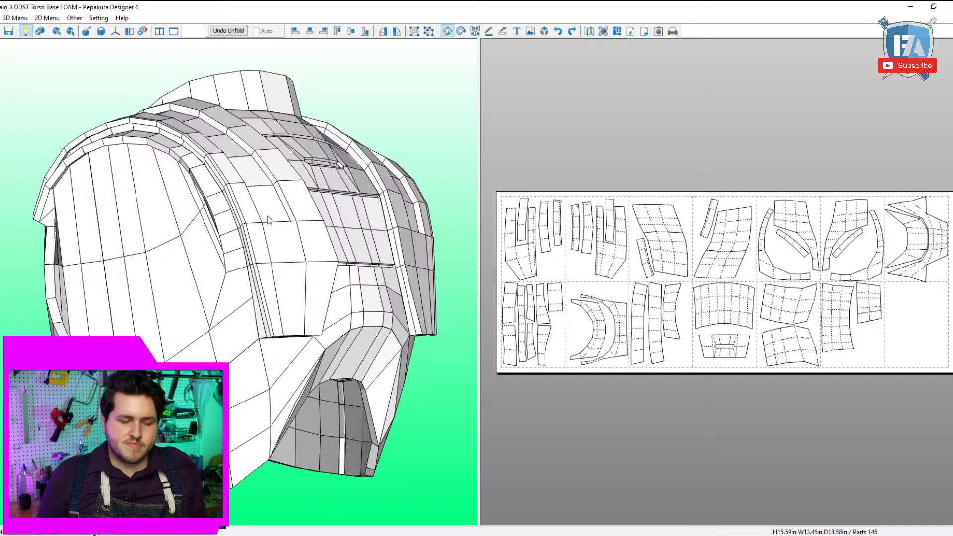
pyautogui.moveTo(270, 127)
pyautogui.mouseDown()
pyautogui.moveTo(249, 115)
pyautogui.moveTo(255, 100)
pyautogui.moveTo(284, 128)
pyautogui.mouseUp()
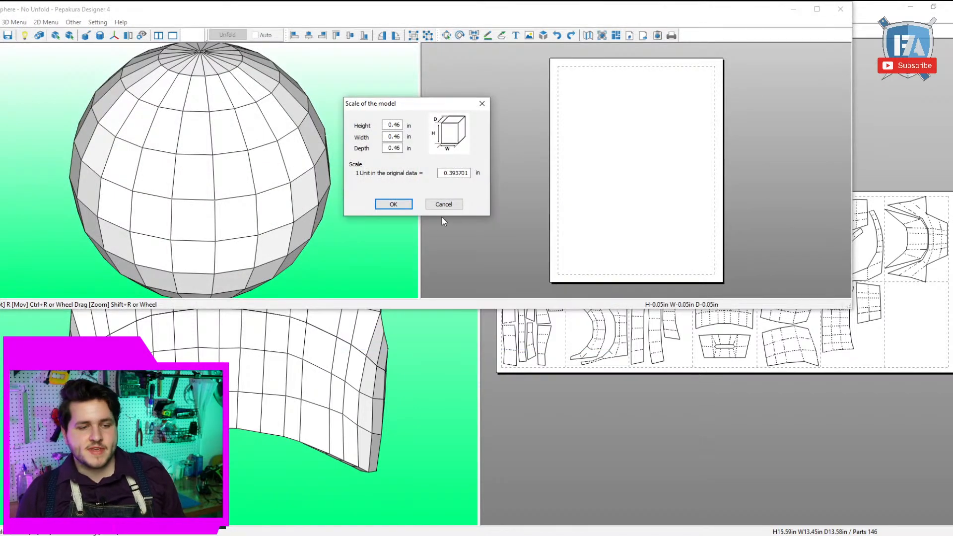
# Dismiss the model scale settings without changes and maximize the sphere's window, viewing the sphere from several sides.
pyautogui.click(449, 204)
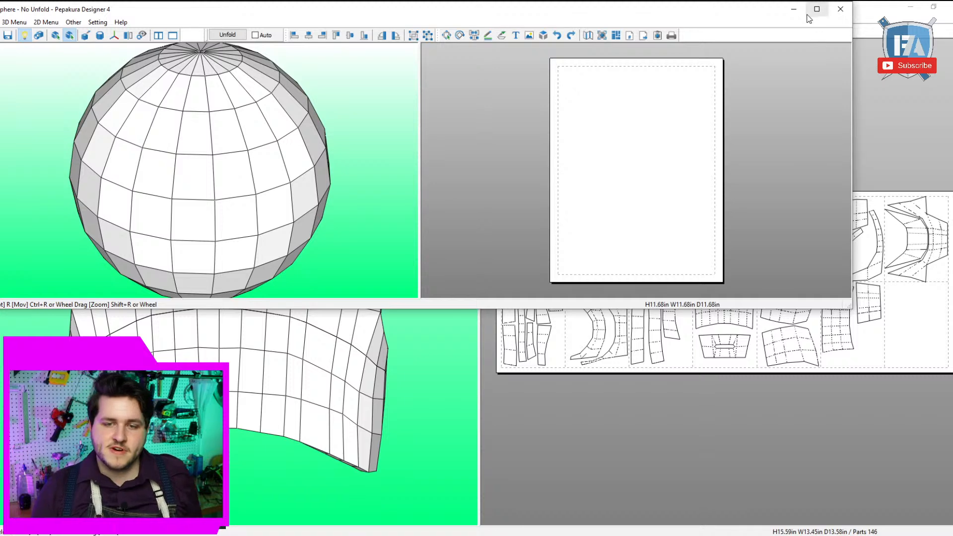
pyautogui.click(817, 12)
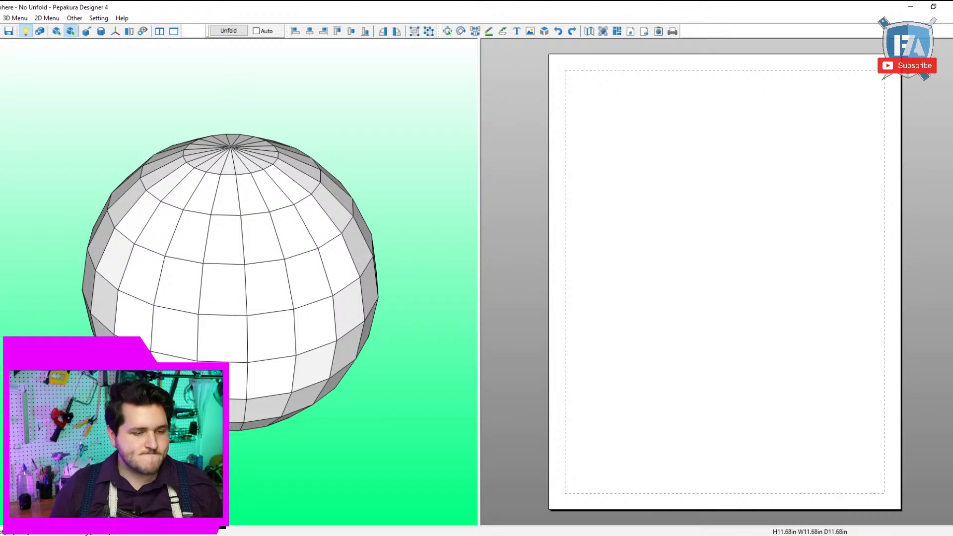
pyautogui.moveTo(264, 319); pyautogui.dragTo(308, 209)
pyautogui.moveTo(231, 107); pyautogui.dragTo(253, 215)
pyautogui.moveTo(254, 215); pyautogui.dragTo(243, 125, button='right')
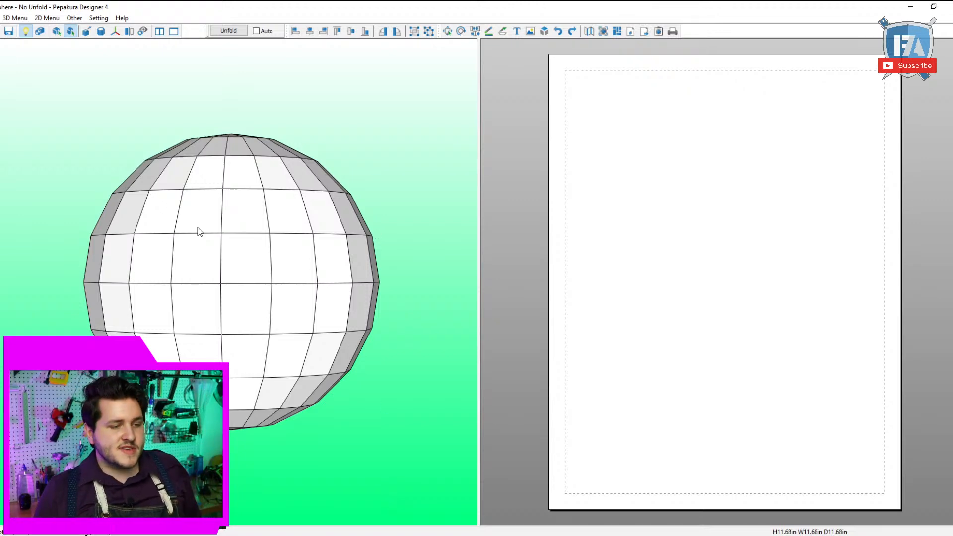
pyautogui.moveTo(197, 227); pyautogui.dragTo(114, 121, button='right')
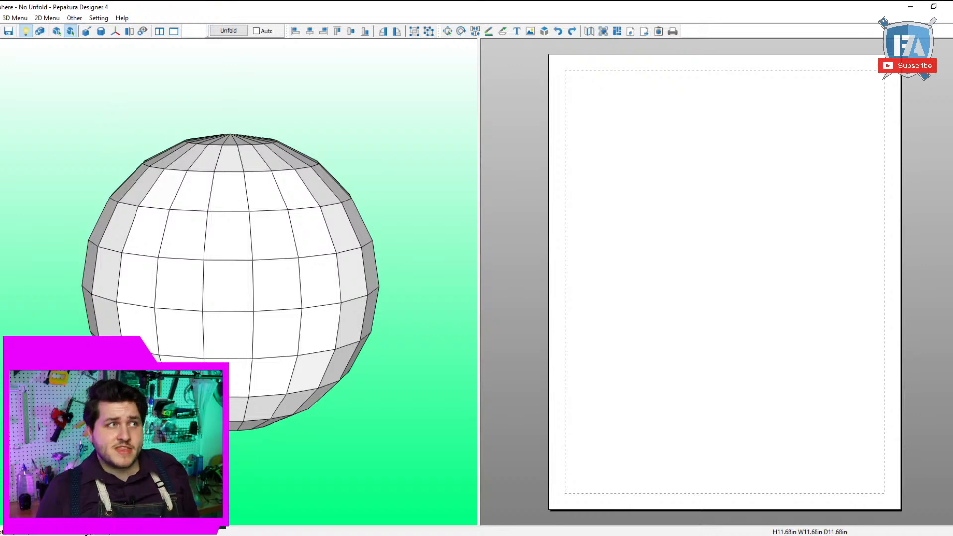
pyautogui.moveTo(231, 283)
pyautogui.mouseDown(button='right')
pyautogui.moveTo(248, 273)
pyautogui.moveTo(224, 268)
pyautogui.mouseUp(button='right')
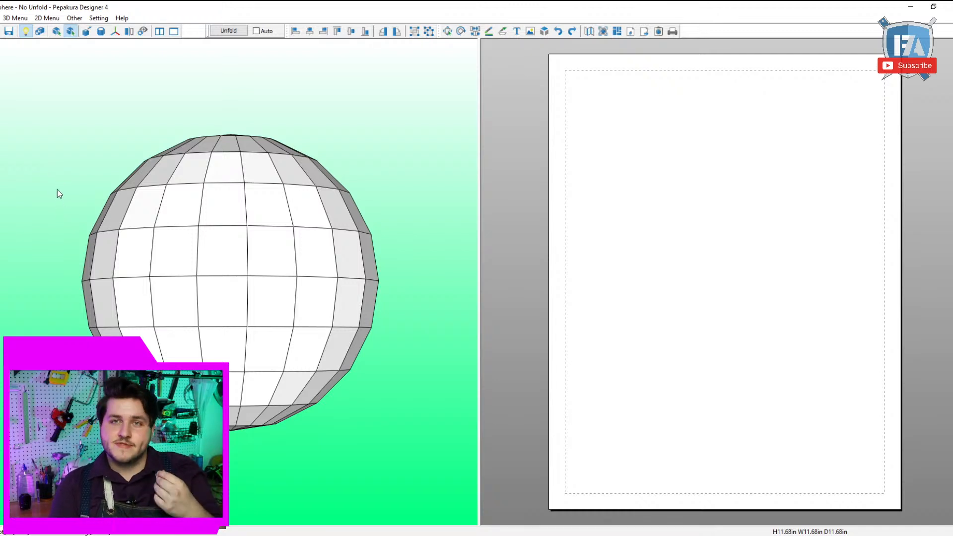
# Specify the pole-to-pole edge lines all around the sphere as cutlines, leaving the horizontal rings uncut.
pyautogui.click(15, 18)
pyautogui.moveTo(34, 30)
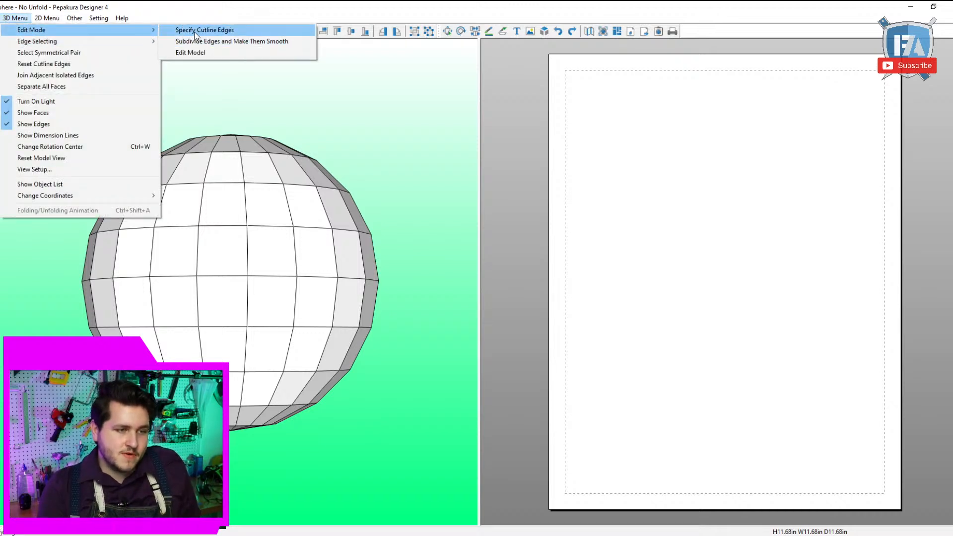
pyautogui.click(198, 30)
pyautogui.click(241, 165)
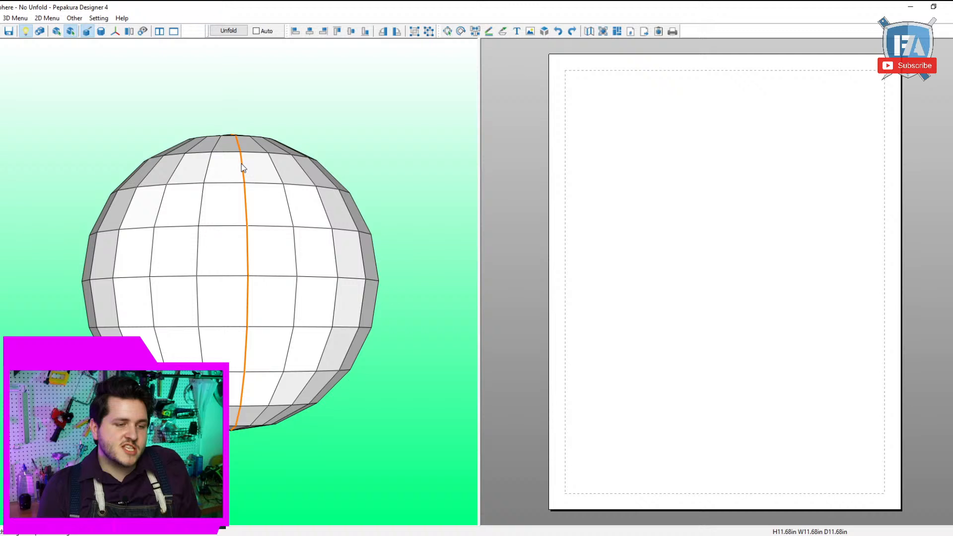
pyautogui.click(276, 172)
pyautogui.moveTo(276, 172); pyautogui.dragTo(226, 183, button='right')
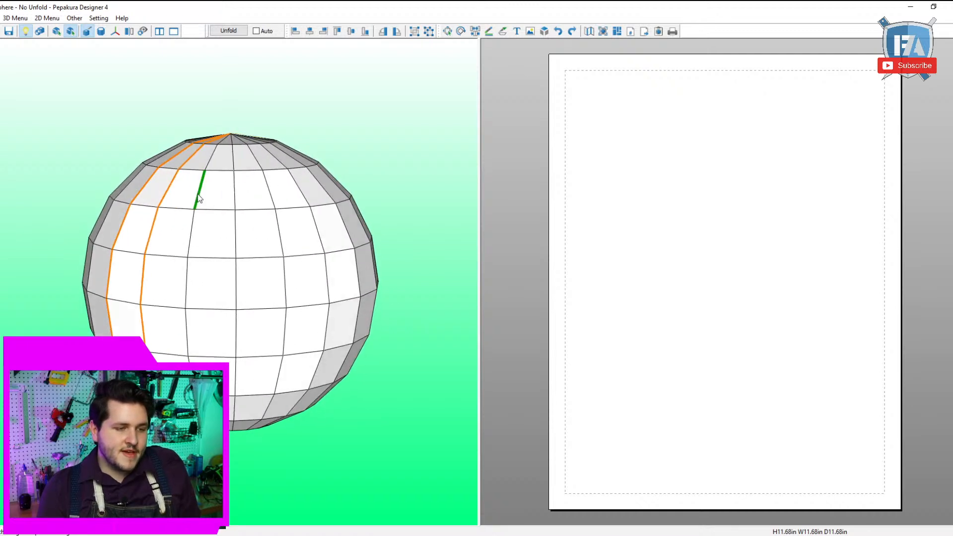
pyautogui.click(199, 191)
pyautogui.click(234, 199)
pyautogui.click(269, 193)
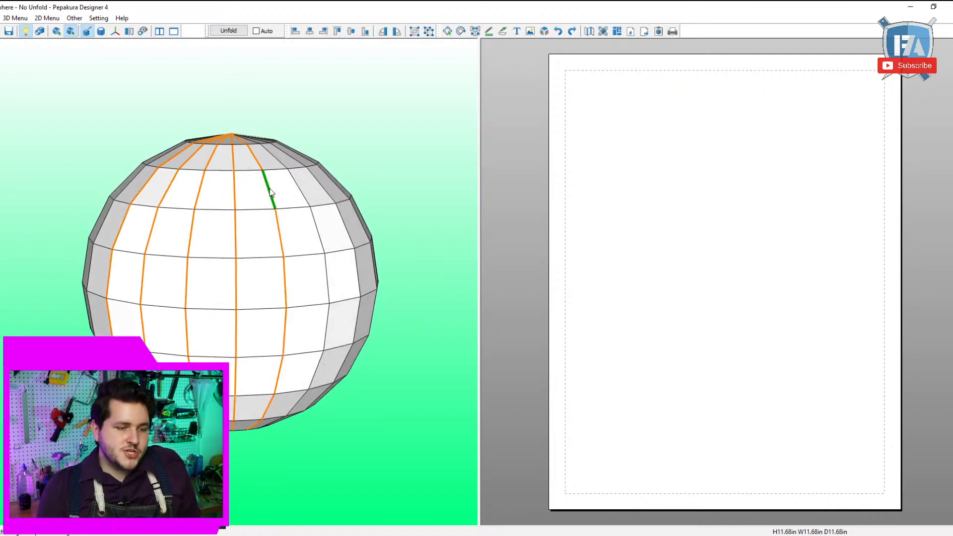
pyautogui.click(301, 193)
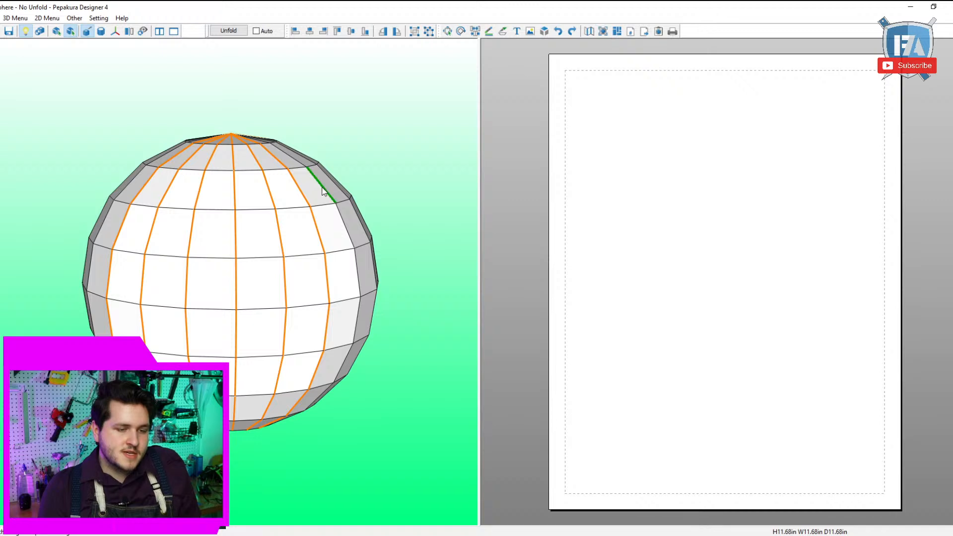
pyautogui.click(323, 189)
pyautogui.moveTo(323, 188); pyautogui.dragTo(268, 194, button='right')
pyautogui.click(269, 203)
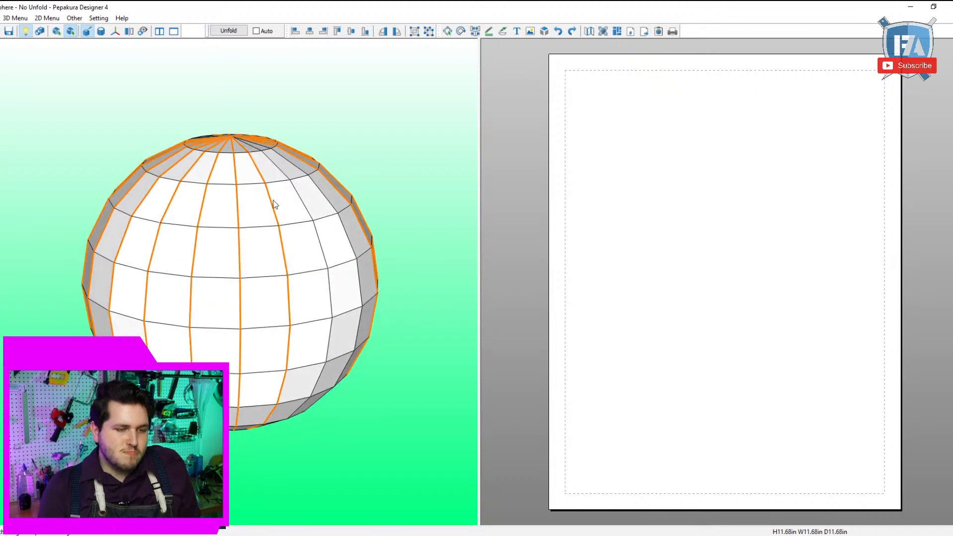
pyautogui.click(313, 201)
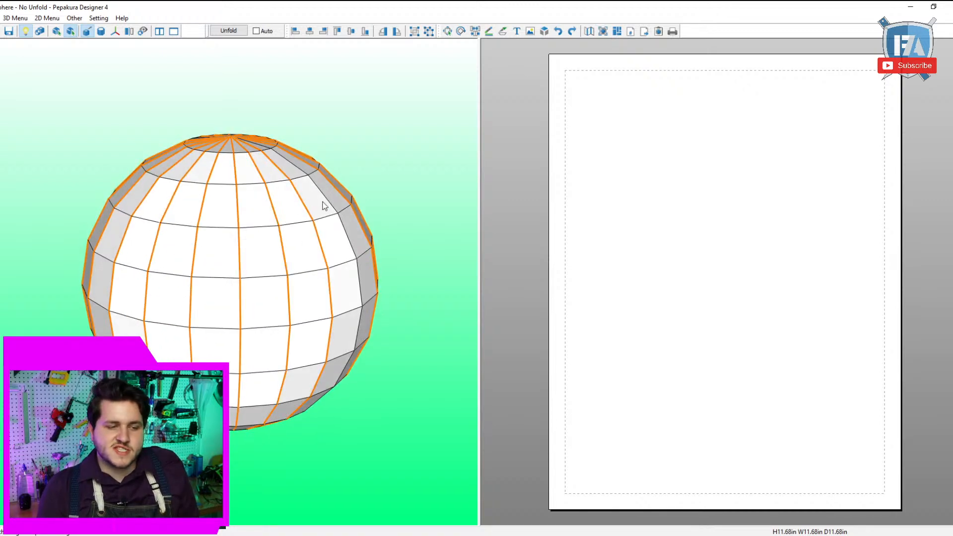
pyautogui.moveTo(325, 205); pyautogui.dragTo(338, 164, button='right')
# Unfold the sphere with an assembled height of 3 in and hide the flaps on the unfolded parts.
pyautogui.click(229, 31)
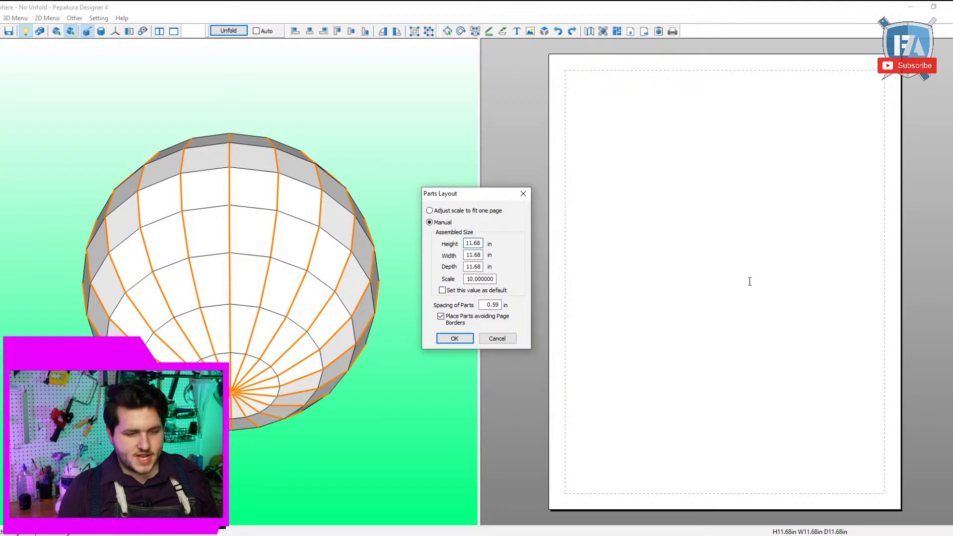
pyautogui.write('3')
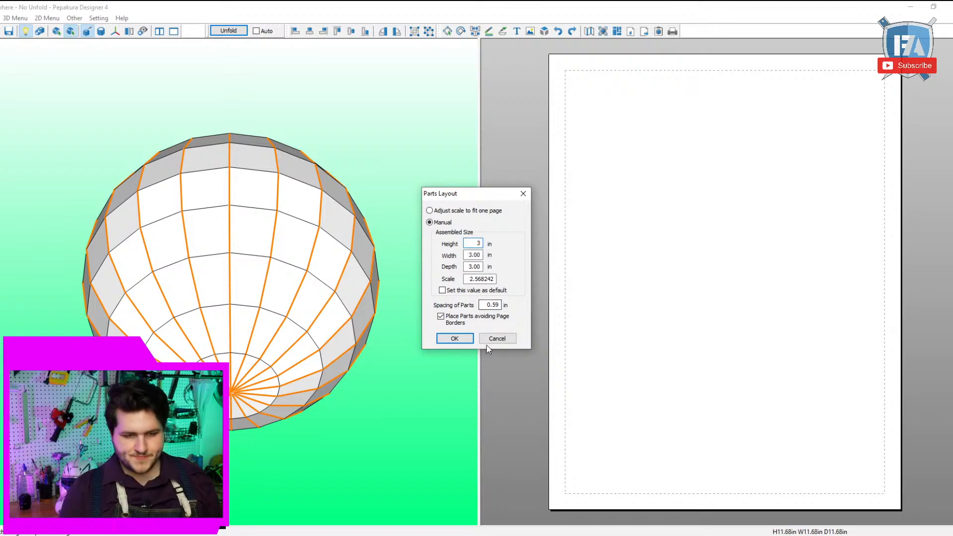
pyautogui.click(454, 339)
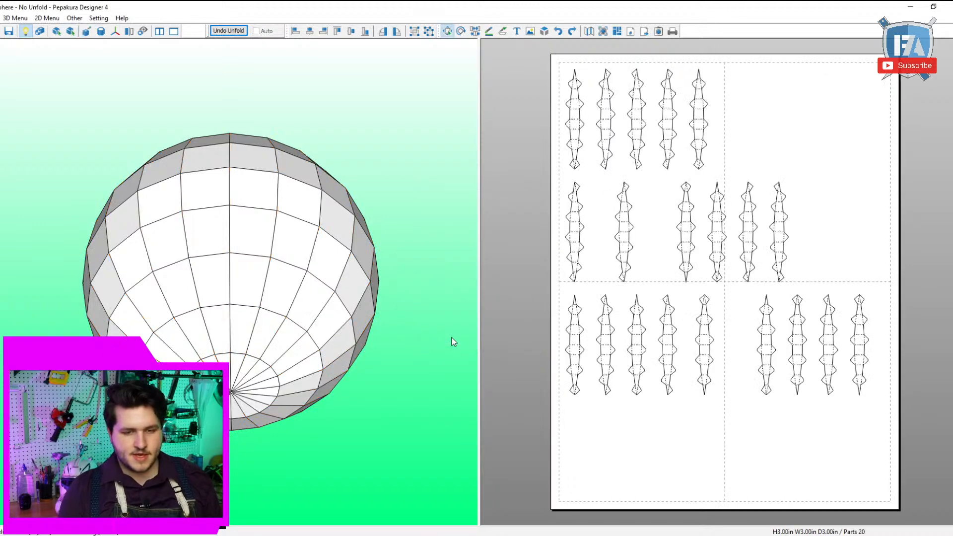
pyautogui.click(47, 18)
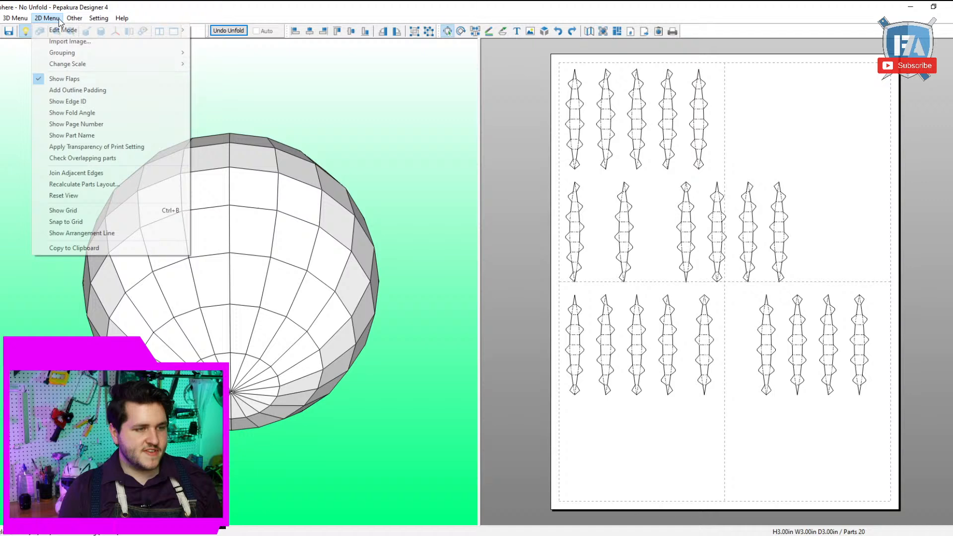
pyautogui.click(65, 80)
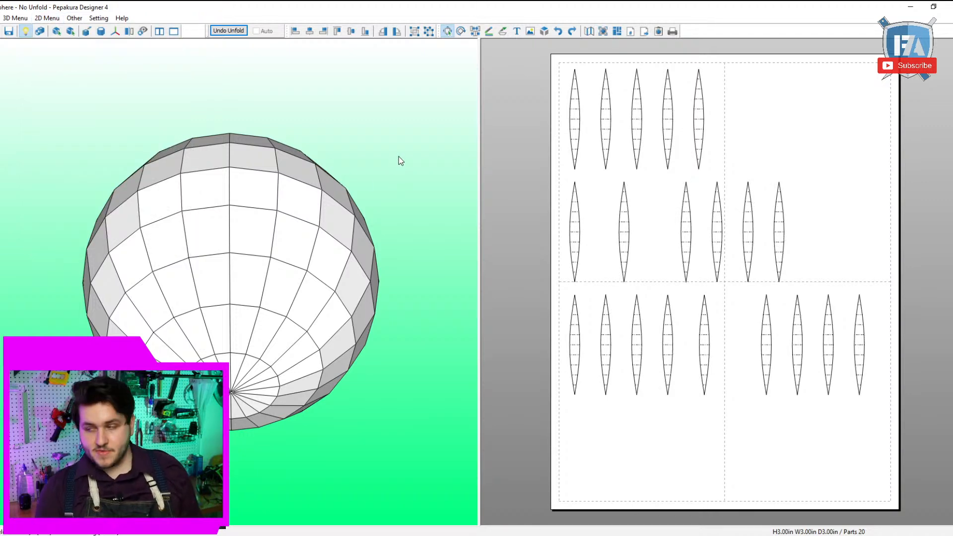
# Select several vertical strips on the sphere in turn to match each with its flat part in the layout.
pyautogui.moveTo(335, 112); pyautogui.dragTo(260, 222)
pyautogui.click(261, 220)
pyautogui.click(285, 228)
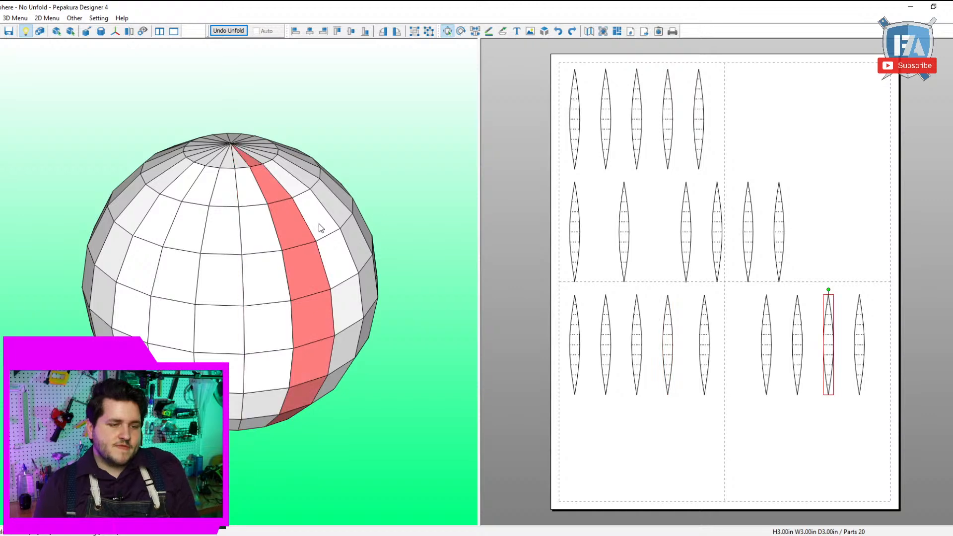
pyautogui.click(323, 228)
pyautogui.moveTo(354, 234); pyautogui.dragTo(284, 252)
pyautogui.click(311, 241)
pyautogui.click(269, 264)
pyautogui.moveTo(276, 298); pyautogui.dragTo(255, 145)
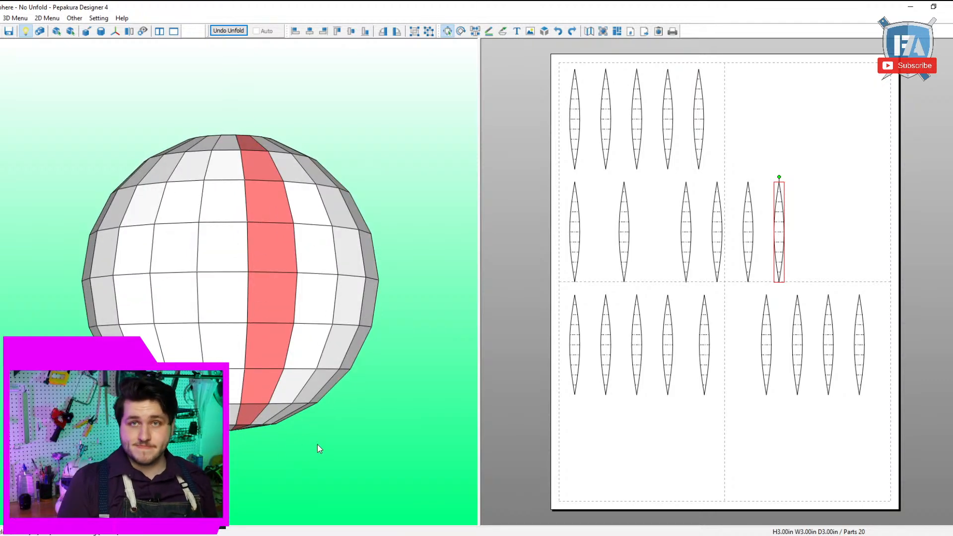
# Delete all flat strips from the layout except the first one.
pyautogui.moveTo(899, 421); pyautogui.dragTo(572, 149)
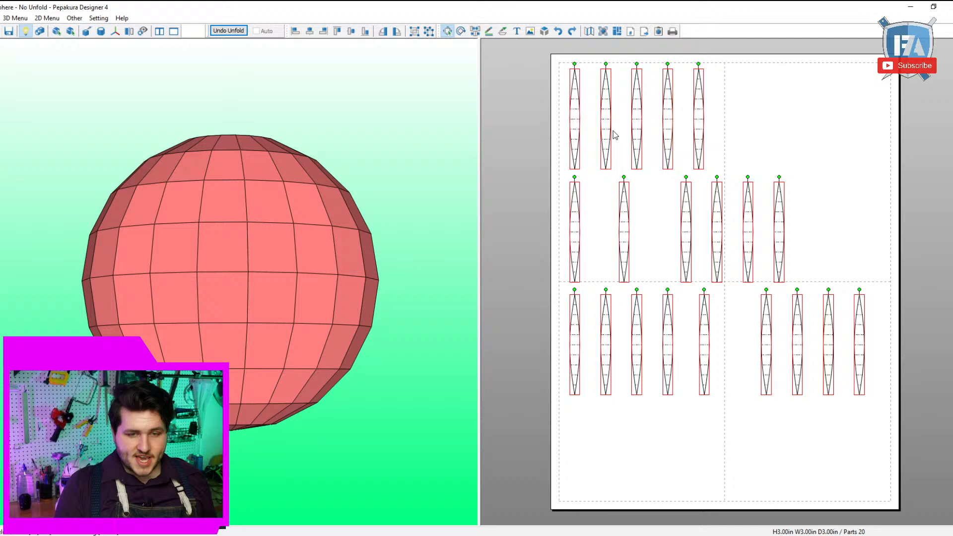
pyautogui.keyDown('shift'); pyautogui.click(581, 122); pyautogui.keyUp('shift')
pyautogui.press('Delete')
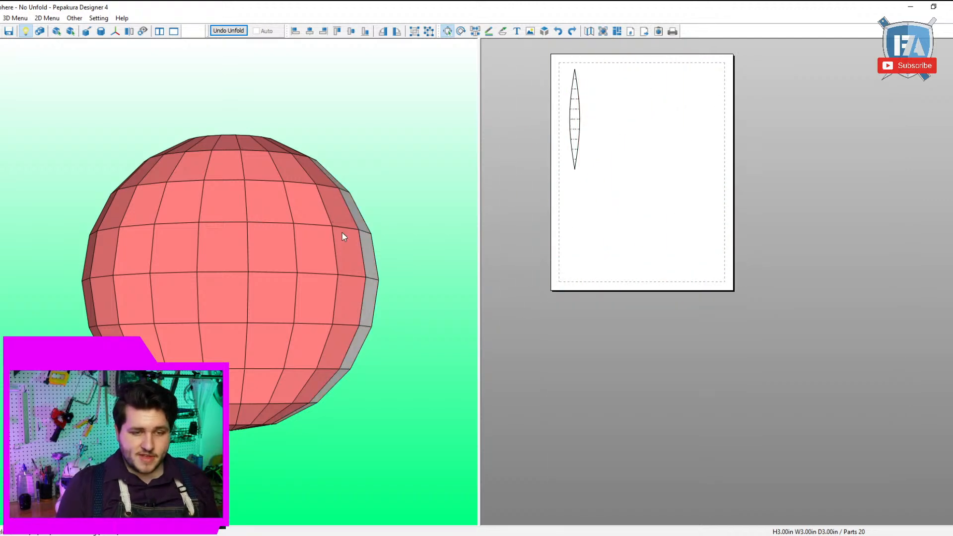
# View the sphere from its pole and highlight individual wedge strips around it.
pyautogui.moveTo(380, 219); pyautogui.dragTo(411, 279)
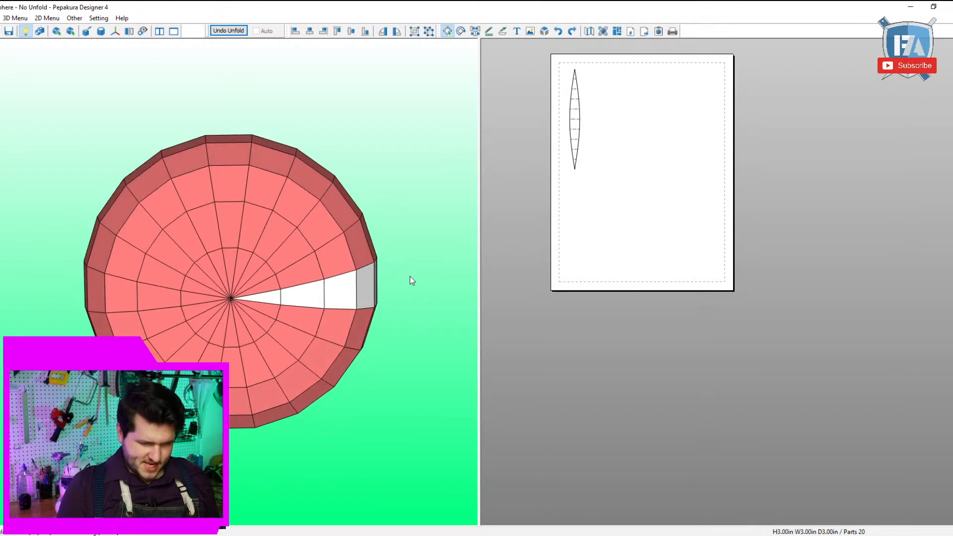
pyautogui.click(263, 366)
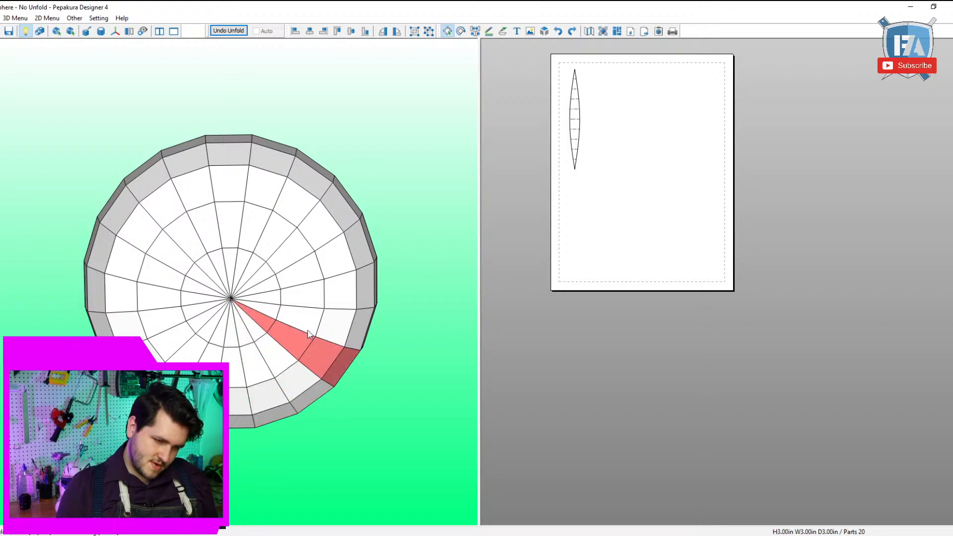
pyautogui.click(317, 264)
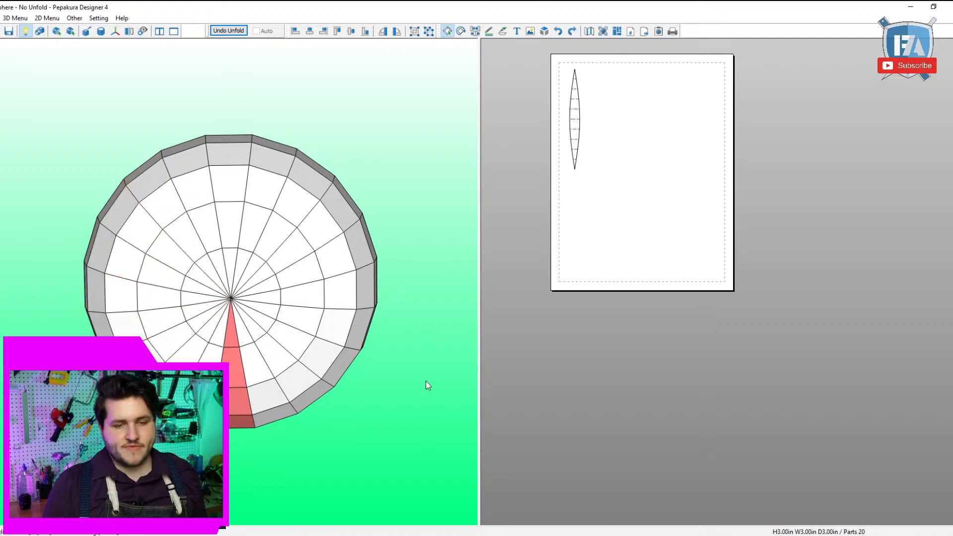
# Move the single remaining strip away from the page's corner toward its middle and deselect it.
pyautogui.moveTo(390, 337); pyautogui.dragTo(408, 286)
pyautogui.scroll(5, 596, 160)
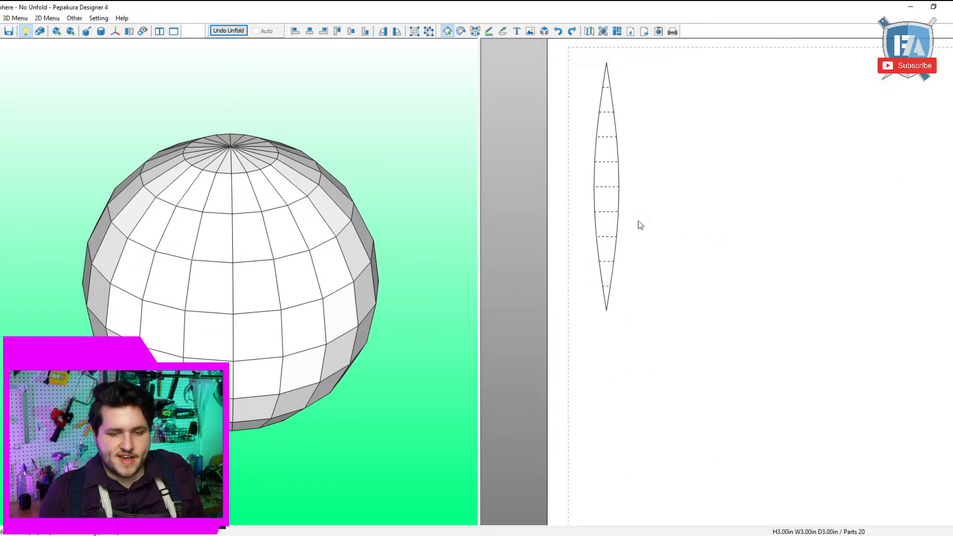
pyautogui.moveTo(699, 255); pyautogui.dragTo(755, 290)
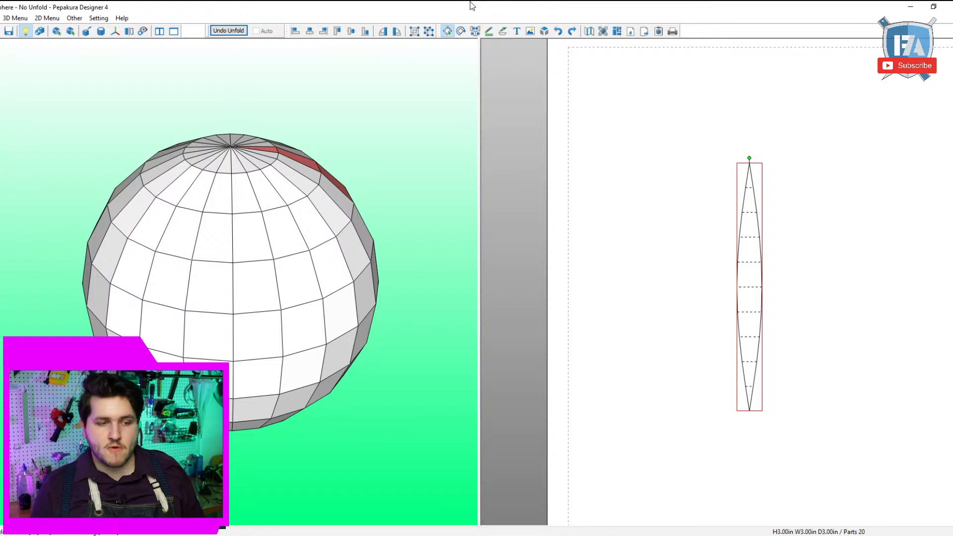
pyautogui.click(505, 92)
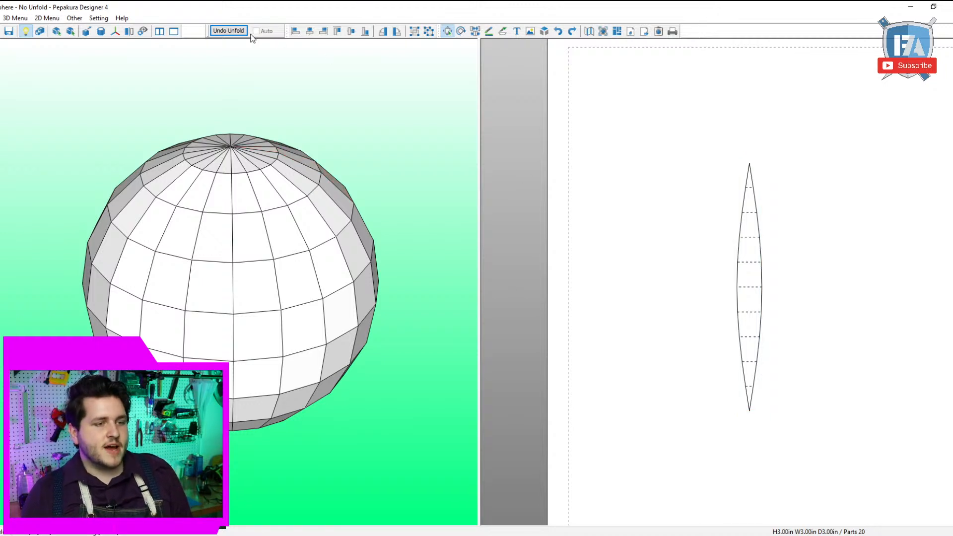
# Undo the sphere's unfolding, applying the open edge info to the 3D model.
pyautogui.click(223, 34)
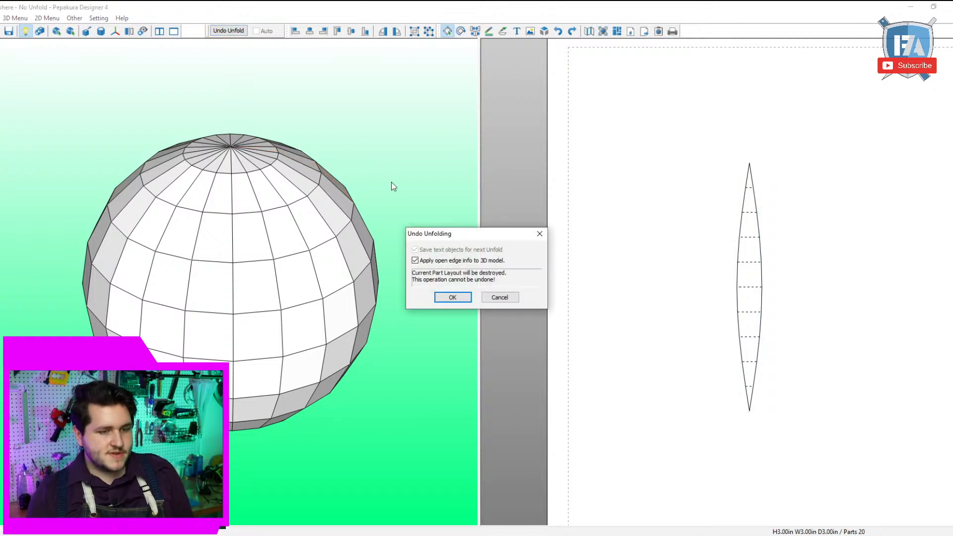
pyautogui.click(452, 298)
pyautogui.moveTo(373, 294); pyautogui.dragTo(404, 342)
pyautogui.moveTo(186, 144); pyautogui.dragTo(179, 89)
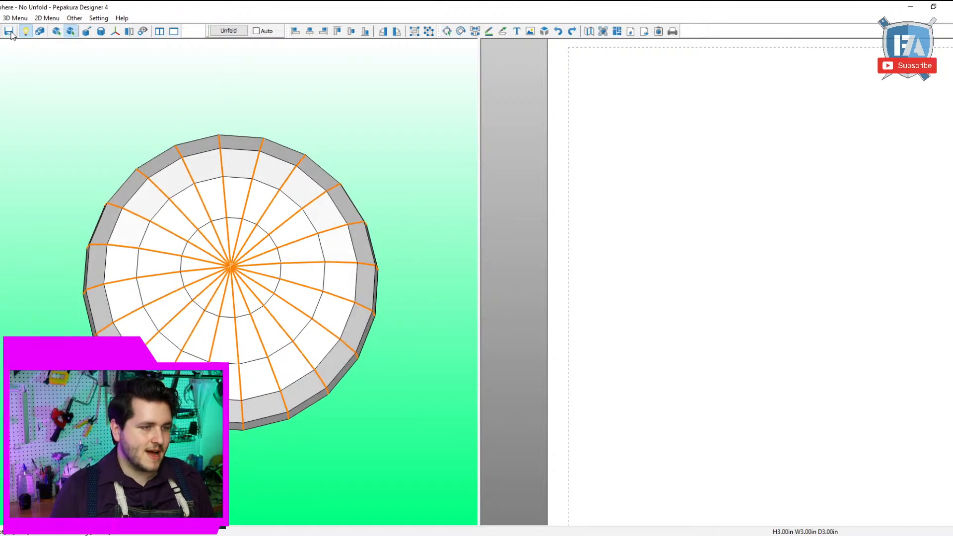
# Enter the Specify Cutline Edges mode and remove the first three cutlines radiating from one side of the sphere's pole.
pyautogui.click(15, 18)
pyautogui.moveTo(144, 29)
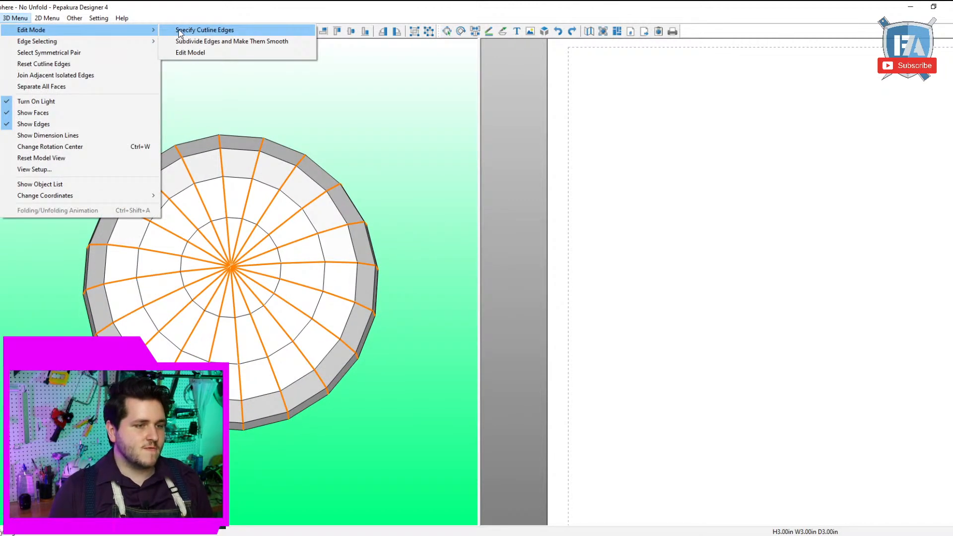
pyautogui.click(180, 31)
pyautogui.click(254, 258)
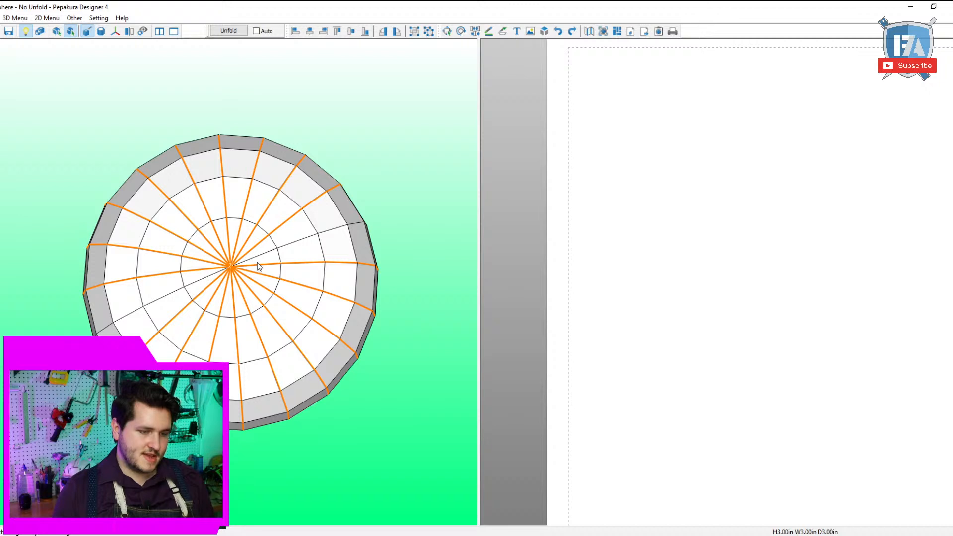
pyautogui.click(261, 264)
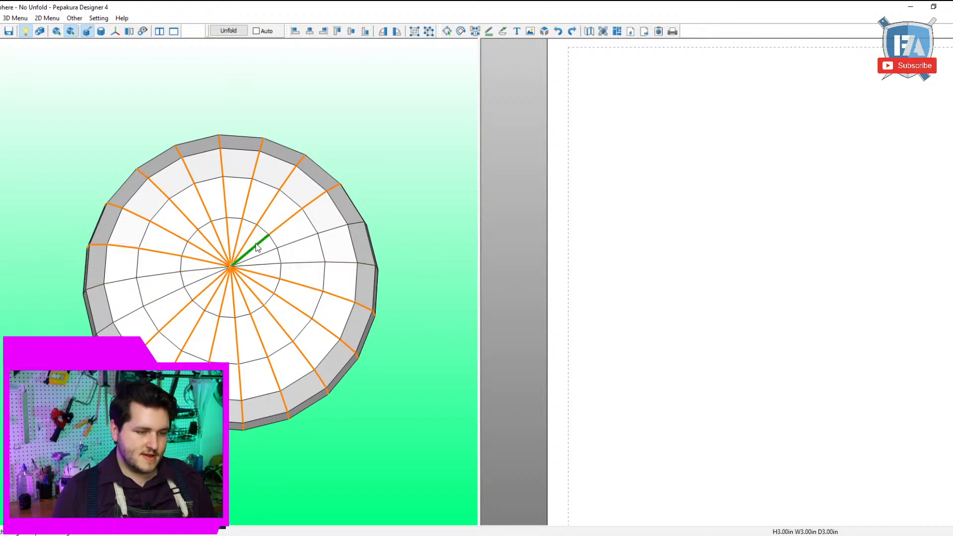
pyautogui.click(255, 243)
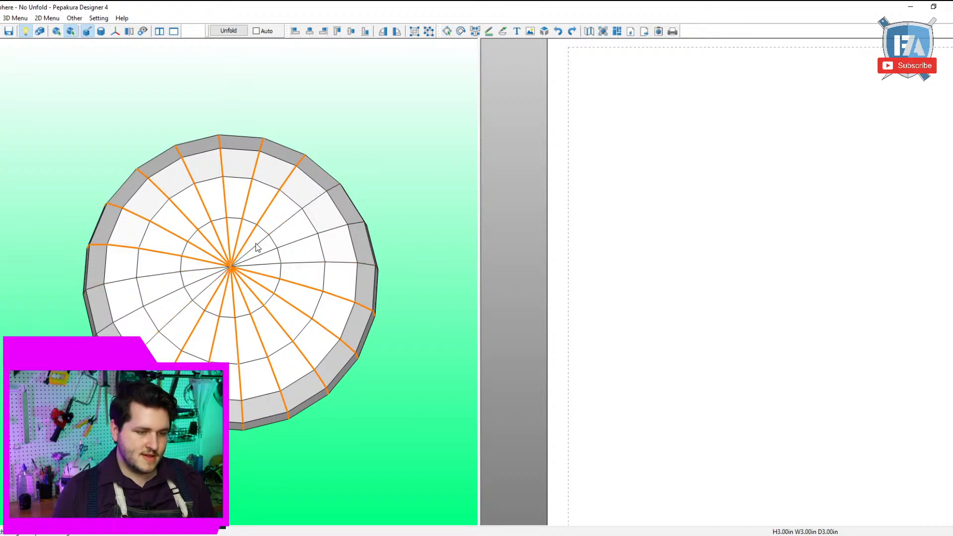
# Remove more pole-to-pole cutlines around the sphere until only four, a quarter turn apart, remain.
pyautogui.click(200, 251)
pyautogui.click(207, 240)
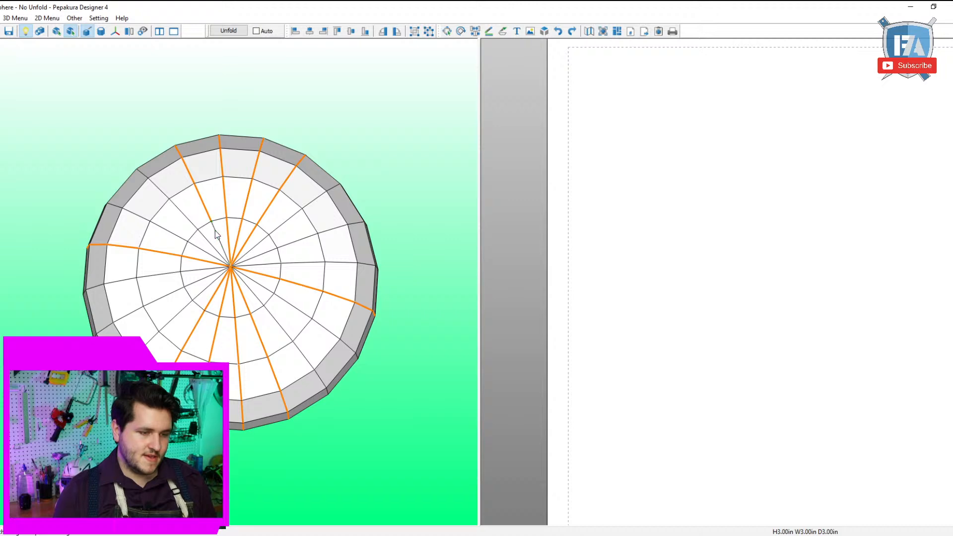
pyautogui.click(215, 230)
pyautogui.moveTo(223, 283)
pyautogui.mouseDown(button='right')
pyautogui.moveTo(242, 280)
pyautogui.moveTo(236, 289)
pyautogui.mouseUp(button='right')
pyautogui.click(236, 297)
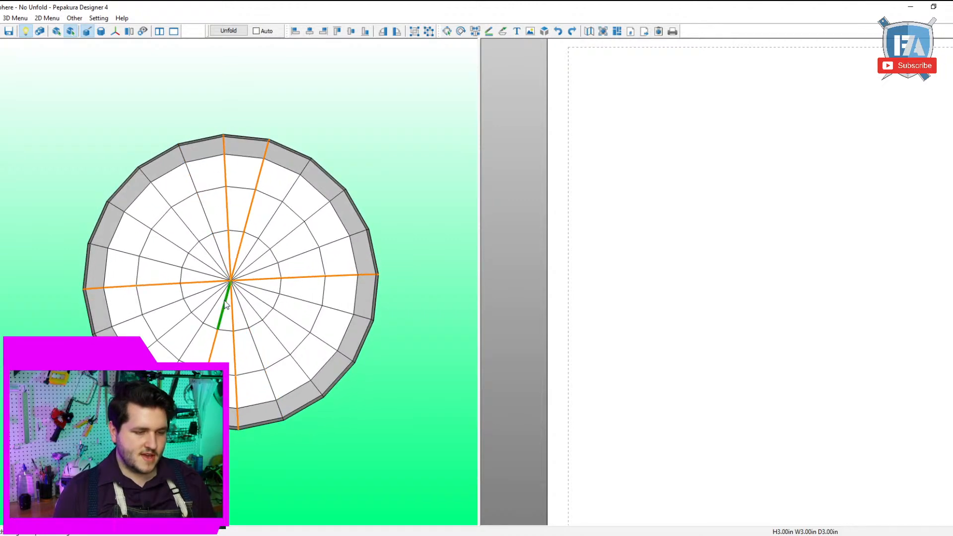
pyautogui.click(224, 308)
# Unfold the sphere along the four cutlines, keeping the manual assembled size of 3.00 in.
pyautogui.moveTo(312, 381); pyautogui.dragTo(299, 333, button='right')
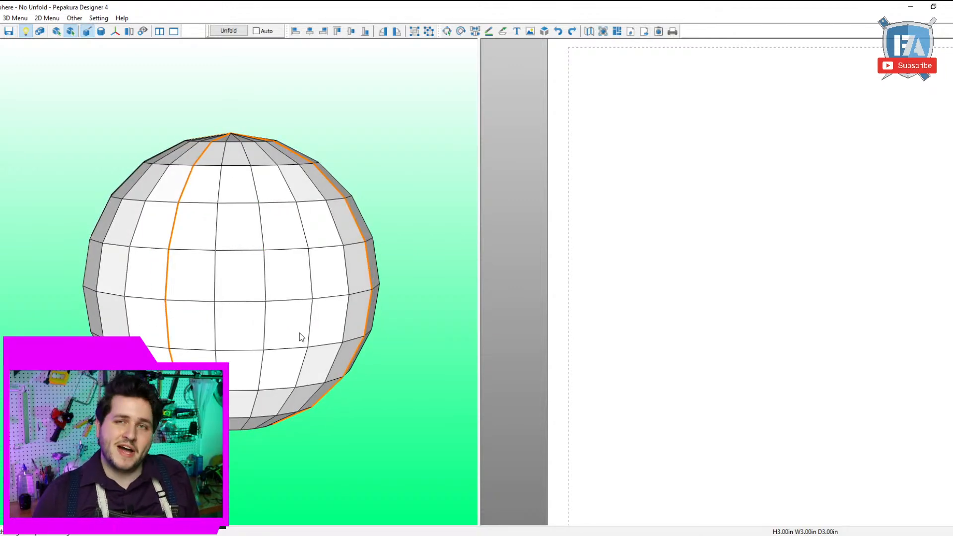
pyautogui.moveTo(300, 333); pyautogui.dragTo(291, 308, button='right')
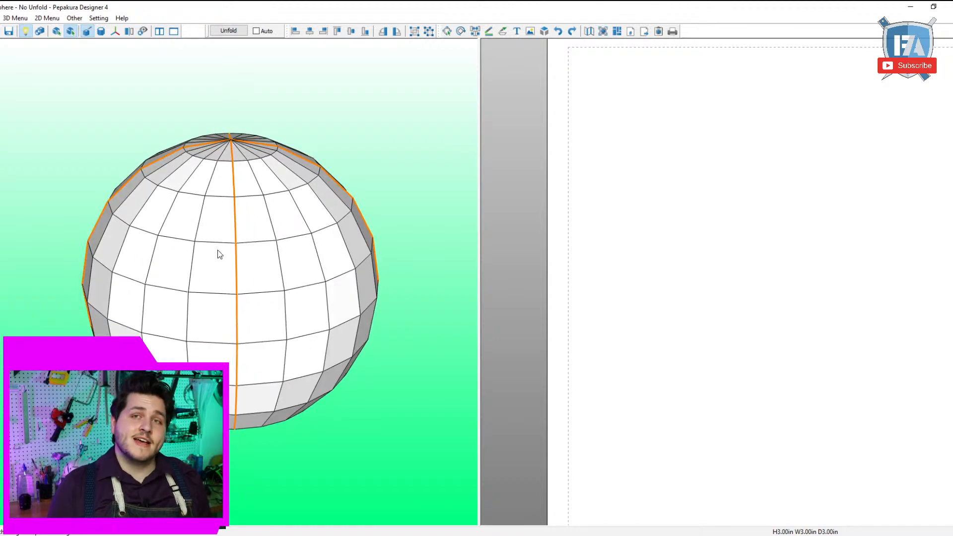
pyautogui.moveTo(220, 254); pyautogui.dragTo(197, 258, button='right')
pyautogui.click(229, 31)
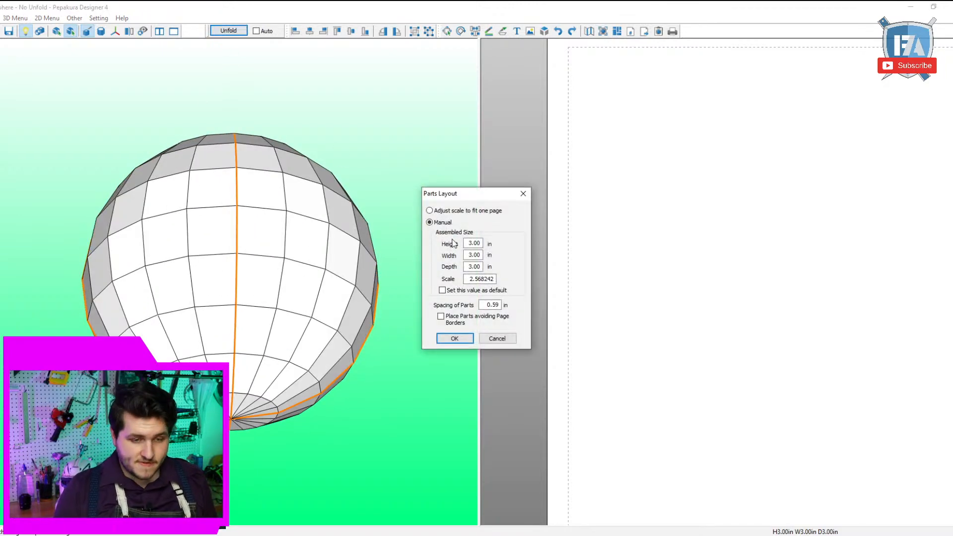
pyautogui.click(455, 339)
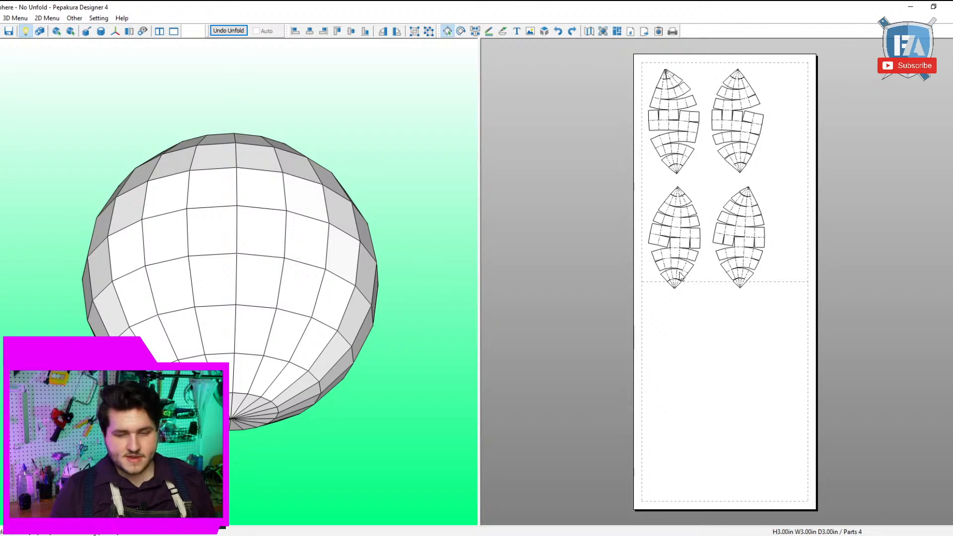
# Use Join/Disjoin Face to detach the first part's lower tip and rejoin it to the middle face of the row above.
pyautogui.scroll(5, 670, 297)
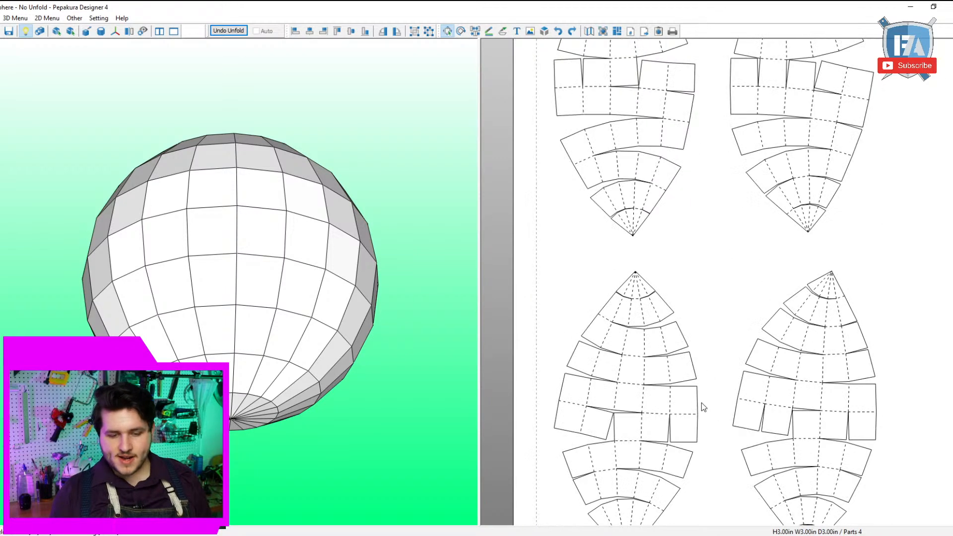
pyautogui.scroll(-2, 719, 279)
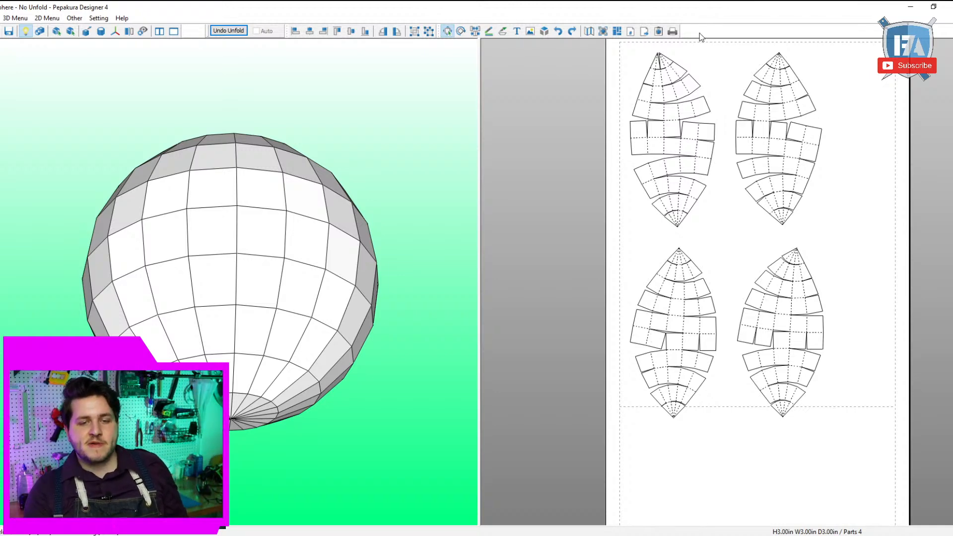
pyautogui.scroll(2, 694, 125)
pyautogui.moveTo(687, 225); pyautogui.dragTo(698, 243, button='middle')
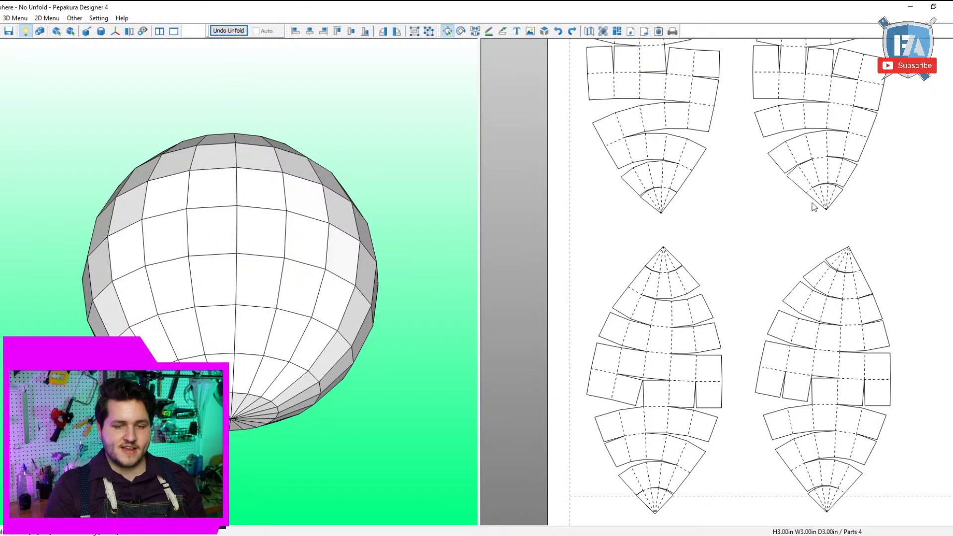
pyautogui.scroll(1, 688, 313)
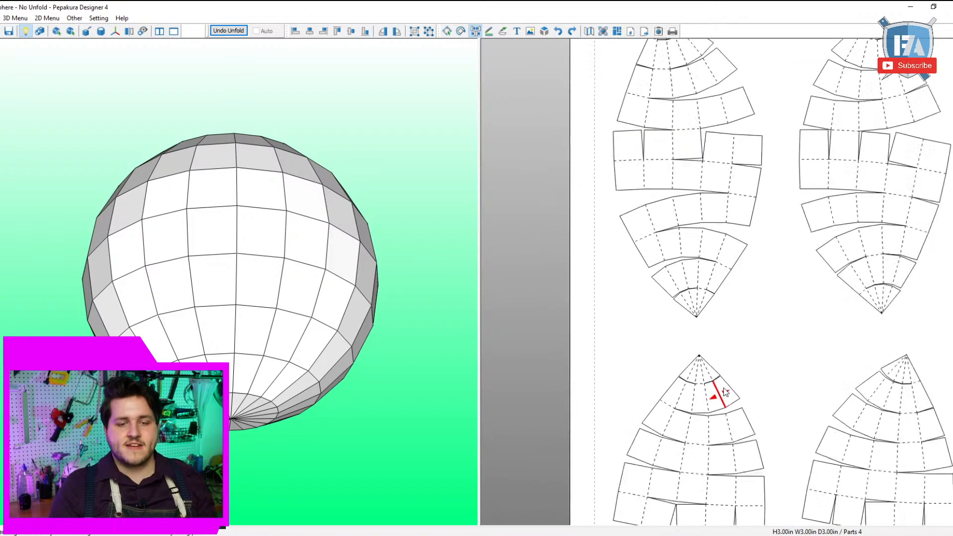
pyautogui.click(701, 291)
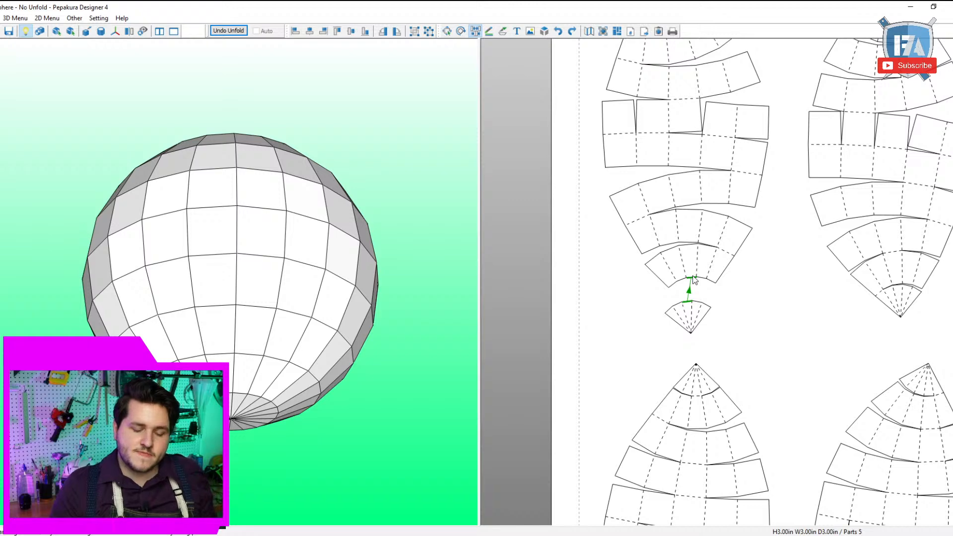
pyautogui.click(693, 279)
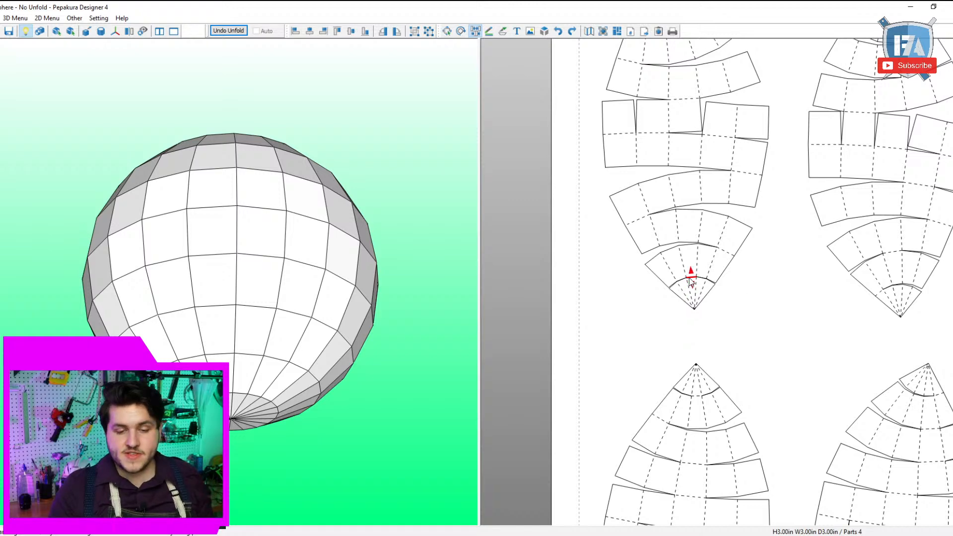
# Rejoin the first part's lower rows to each other through their middle faces.
pyautogui.click(727, 254)
pyautogui.click(688, 251)
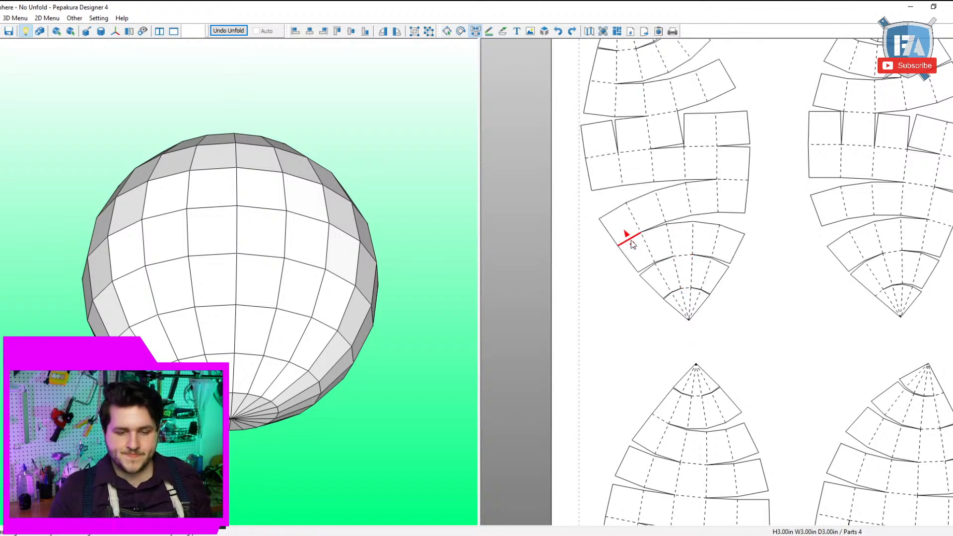
pyautogui.click(633, 244)
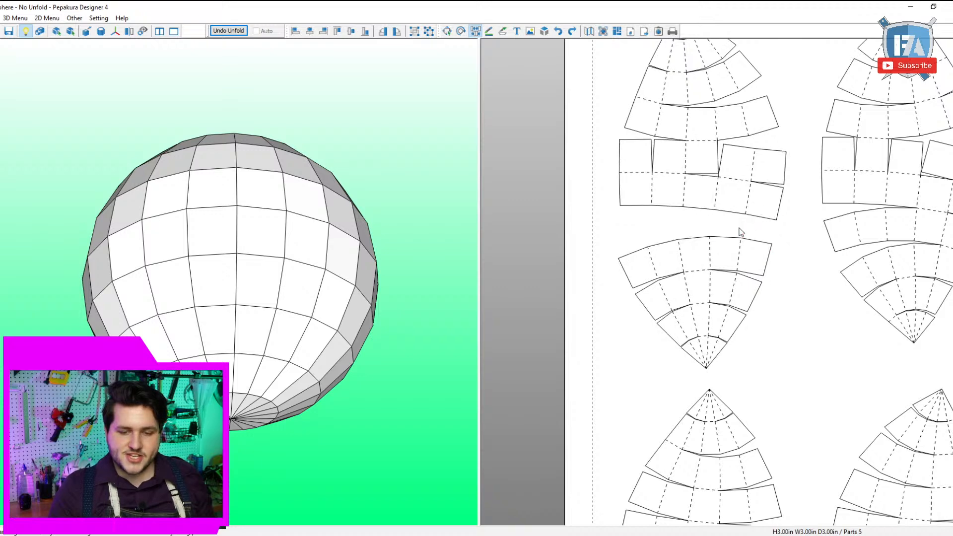
pyautogui.click(693, 242)
# Move the stray faces of the first part's central rows so each row becomes one straight strip joined at the middle.
pyautogui.click(626, 208)
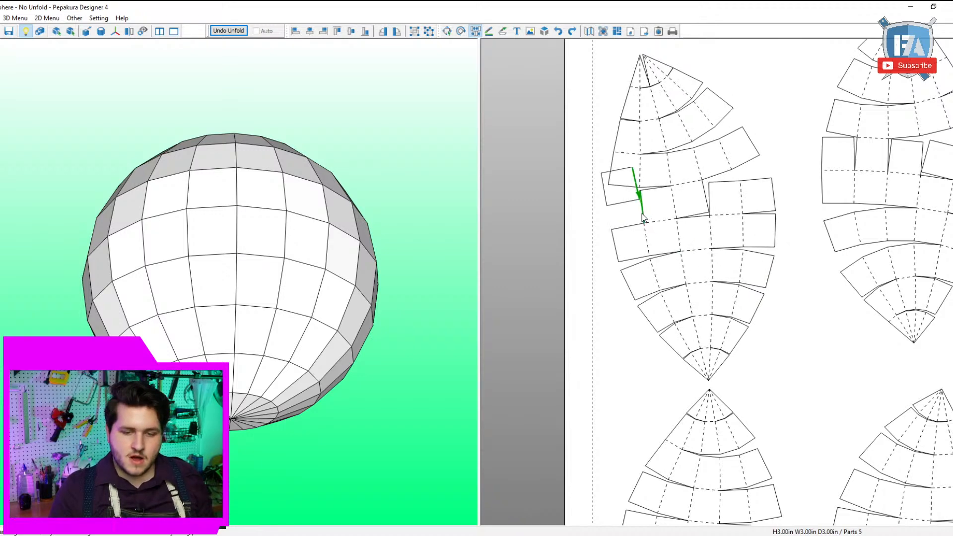
pyautogui.click(642, 213)
pyautogui.click(691, 219)
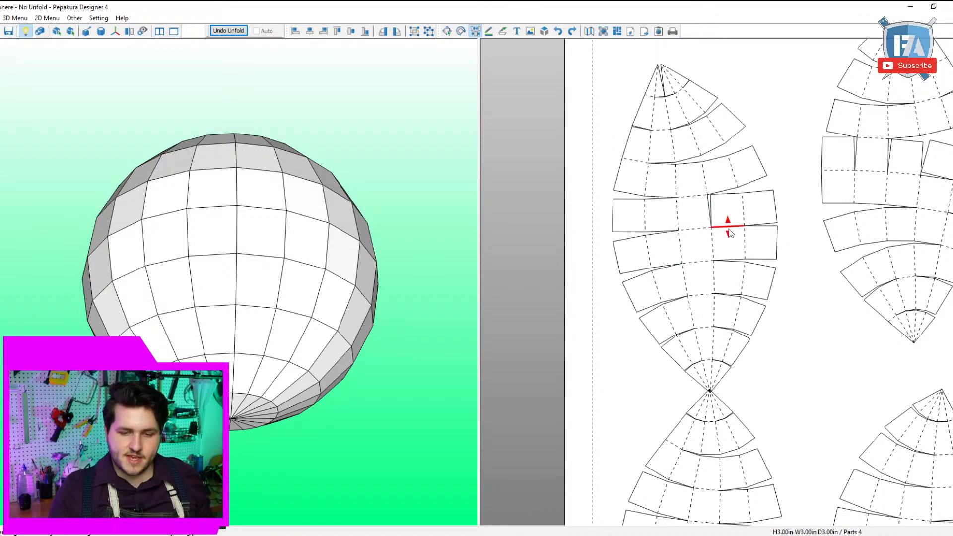
pyautogui.click(730, 231)
pyautogui.click(712, 204)
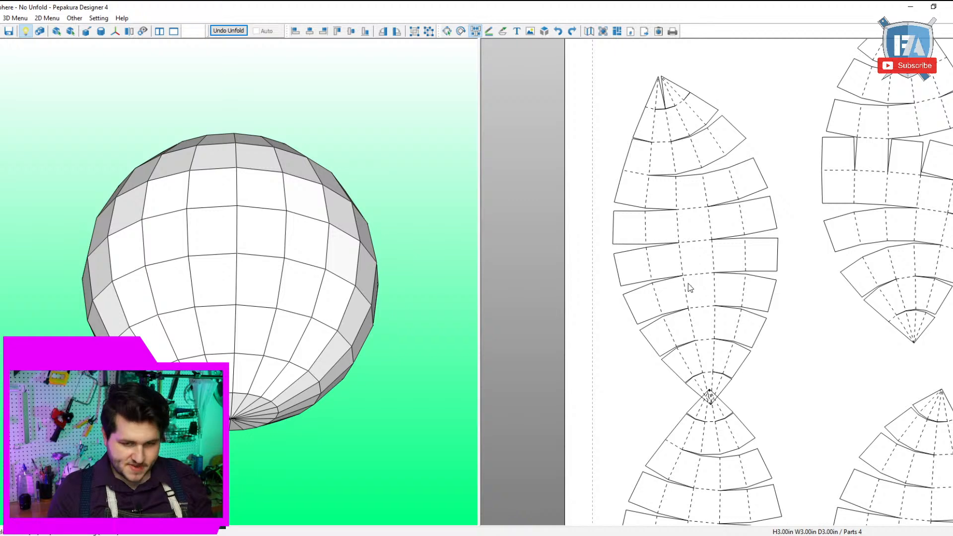
# Leave the face joining mode and move the first part up, clear of the part below it.
pyautogui.press('Escape')
pyautogui.moveTo(688, 282); pyautogui.dragTo(693, 228)
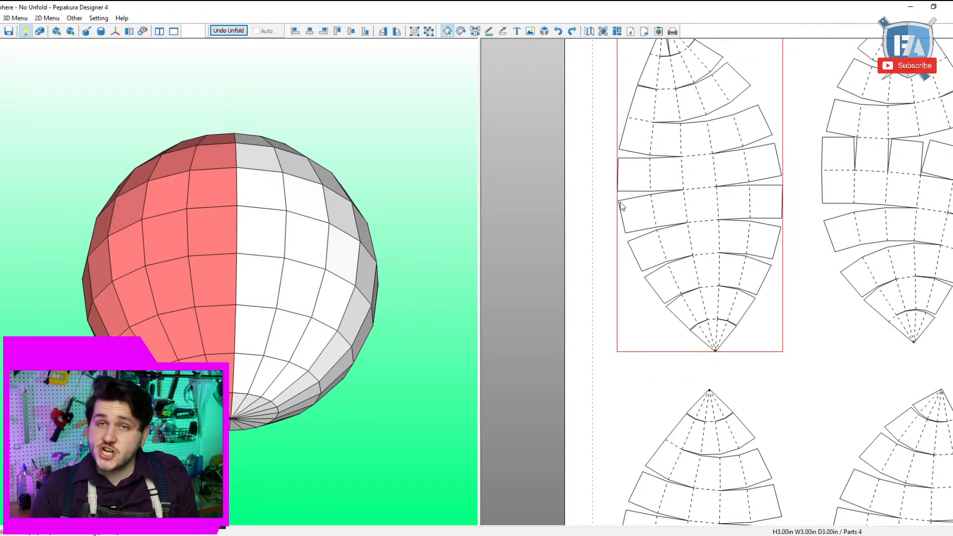
pyautogui.scroll(-2, 603, 155)
pyautogui.moveTo(602, 155); pyautogui.dragTo(586, 195, button='middle')
# Rejoin the first part's upper rows and tip faces along its centre, and move the part up toward the page's upper margin.
pyautogui.hotkey('ctrl', 'j')
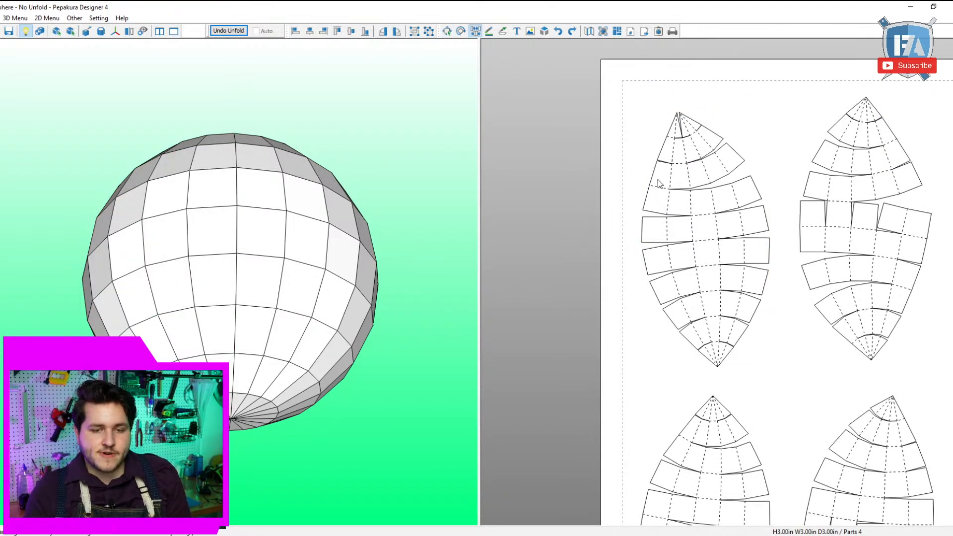
pyautogui.click(659, 184)
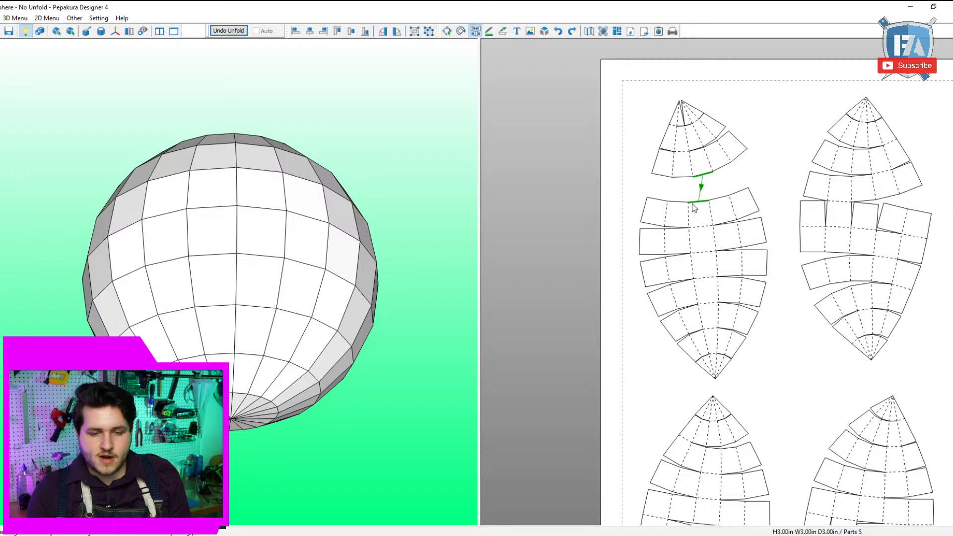
pyautogui.click(696, 205)
pyautogui.click(675, 178)
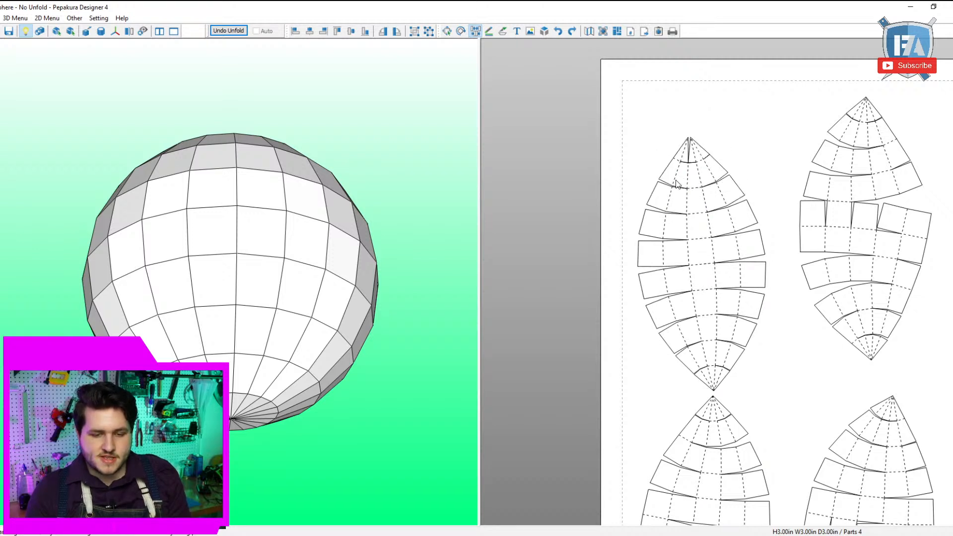
pyautogui.click(679, 154)
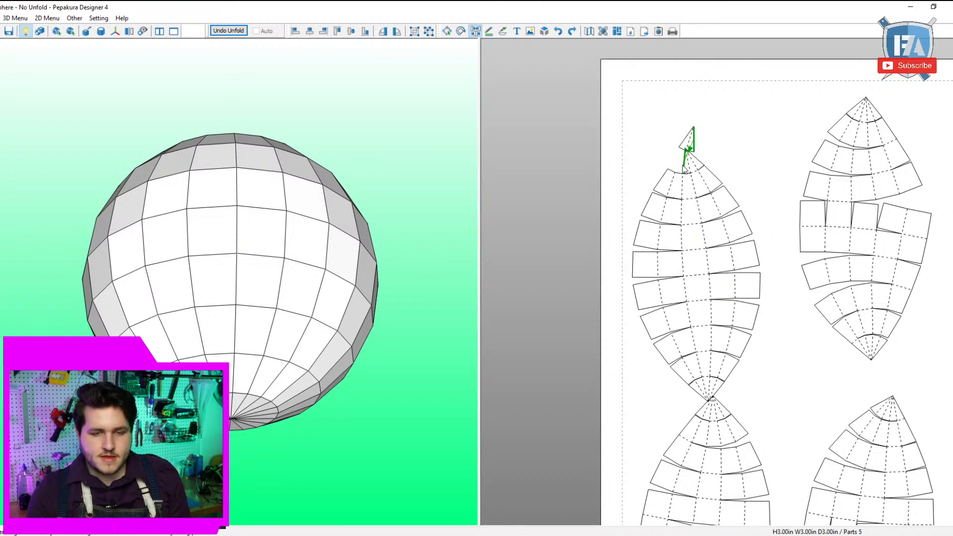
pyautogui.click(685, 170)
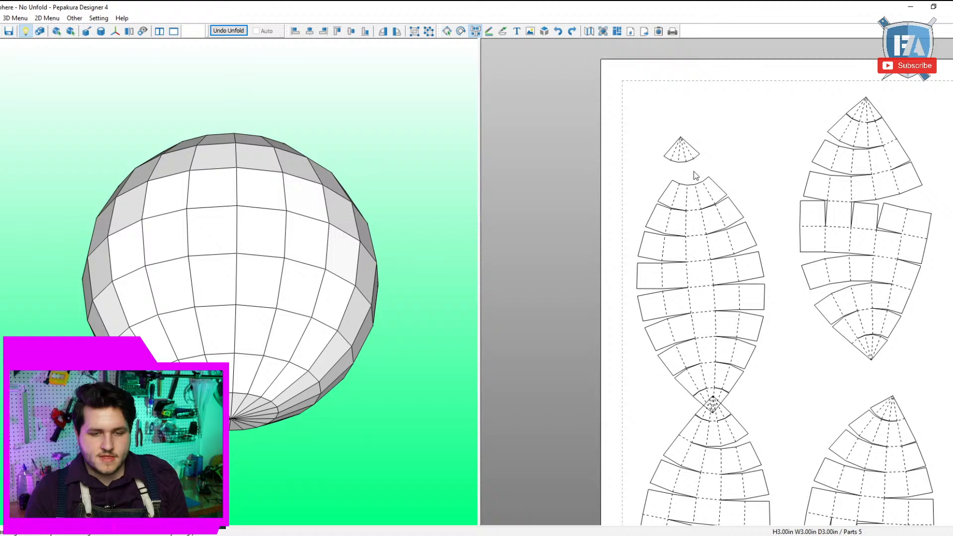
pyautogui.moveTo(689, 264); pyautogui.dragTo(679, 203)
pyautogui.scroll(-4, 592, 249)
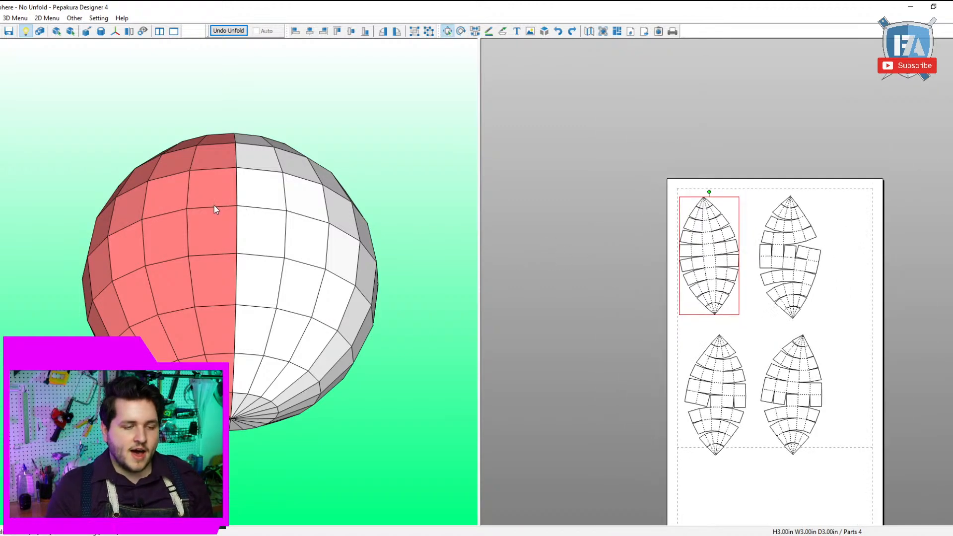
# Undo the unfolding with the open edge info applied to the 3D model.
pyautogui.moveTo(215, 208); pyautogui.dragTo(261, 180, button='right')
pyautogui.click(229, 31)
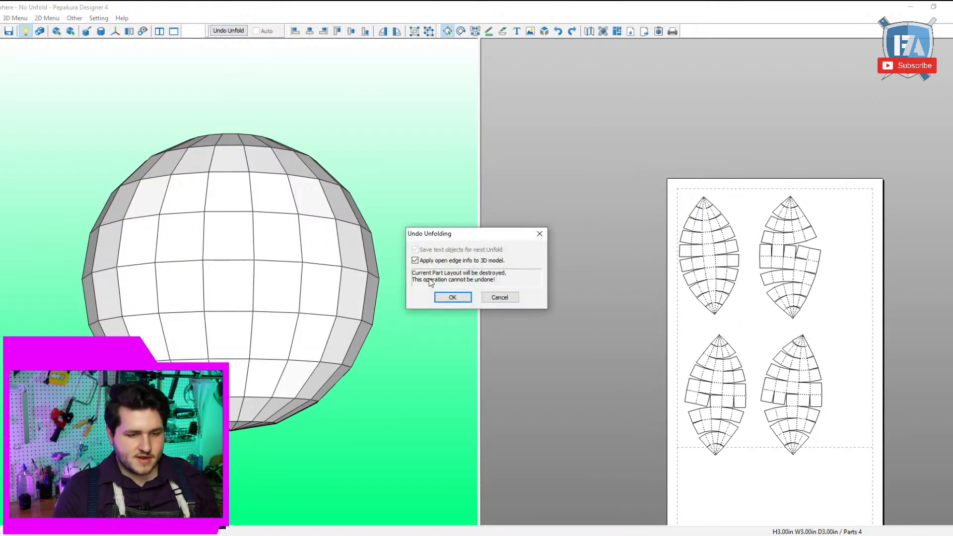
pyautogui.click(452, 297)
# Inspect the cutlines around the sphere and unfold it into flat parts again at the current size.
pyautogui.moveTo(293, 304); pyautogui.dragTo(293, 276, button='right')
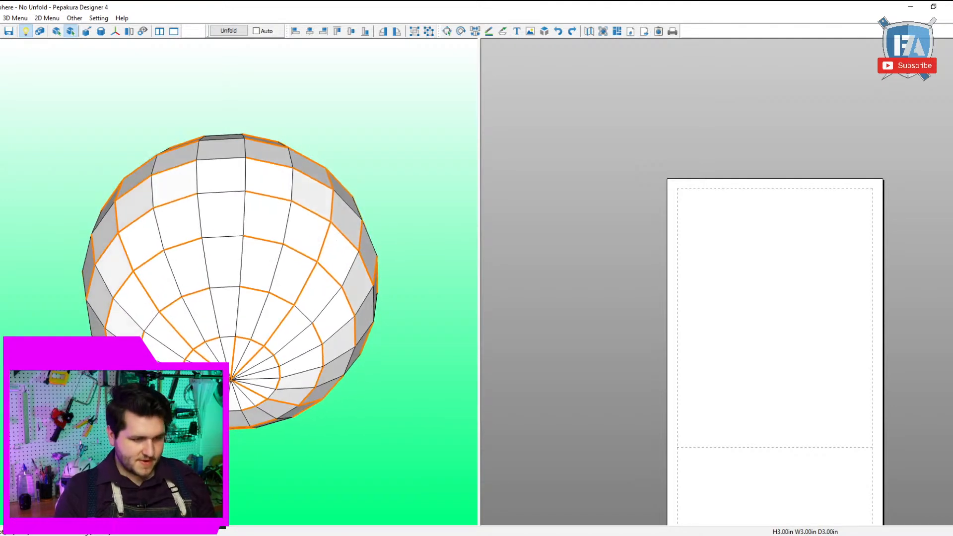
pyautogui.moveTo(256, 334); pyautogui.dragTo(4, 357, button='right')
pyautogui.moveTo(225, 316); pyautogui.dragTo(226, 360, button='right')
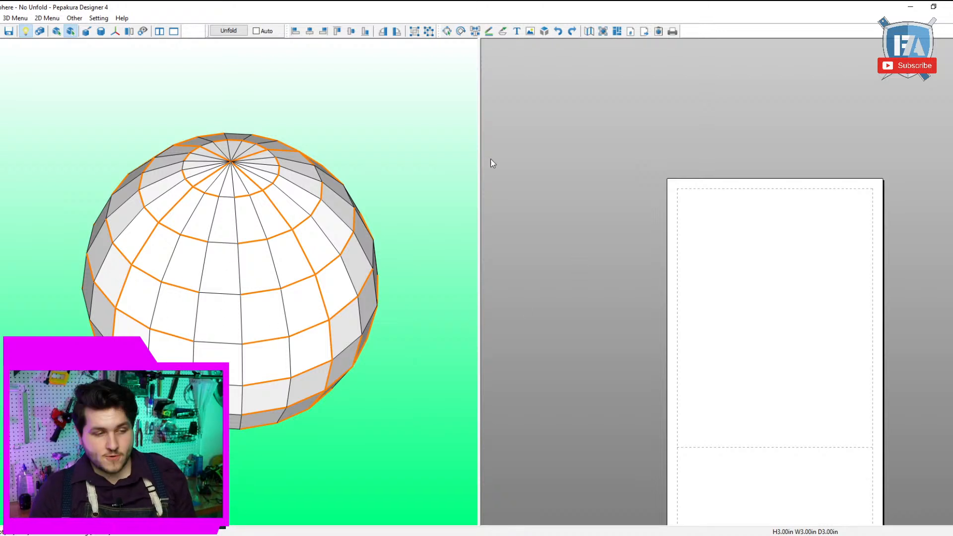
pyautogui.click(228, 31)
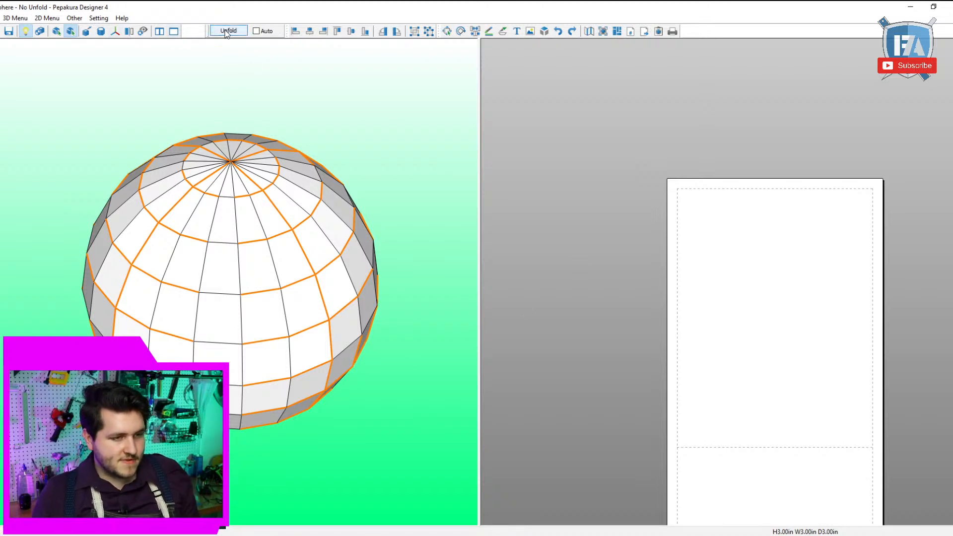
pyautogui.click(461, 339)
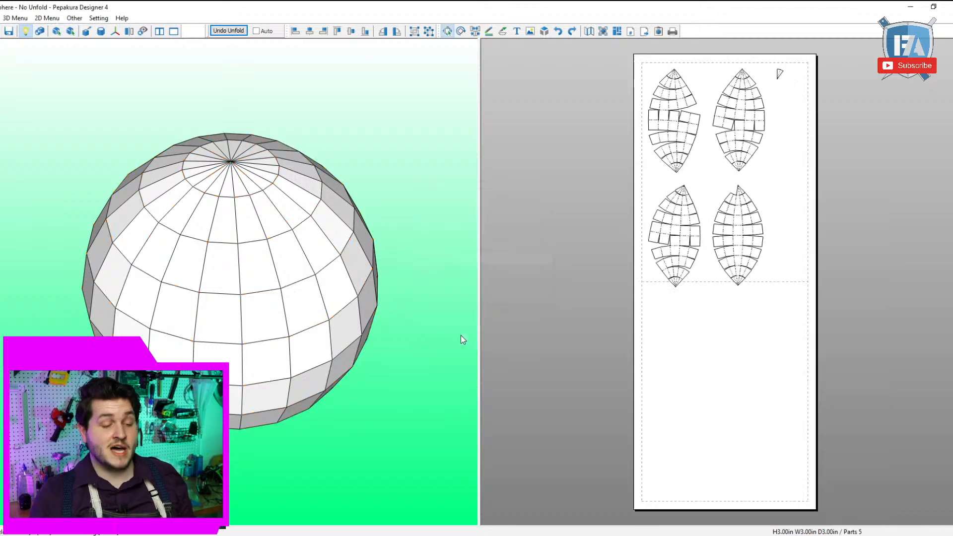
# Enter the face joining mode and attach the stray triangular face to the tip of the second part in the lower row.
pyautogui.hotkey('ctrl', 'j')
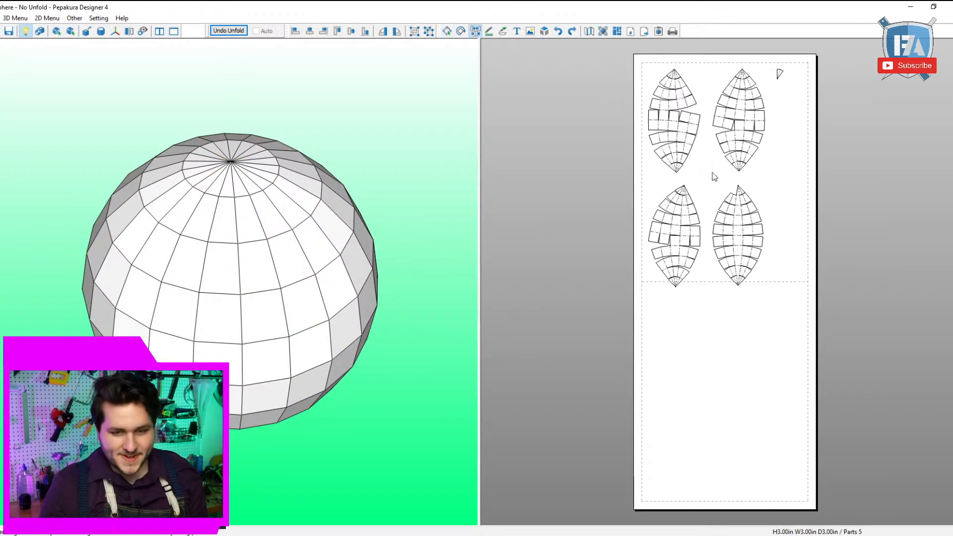
pyautogui.scroll(3, 745, 315)
pyautogui.scroll(2, 725, 297)
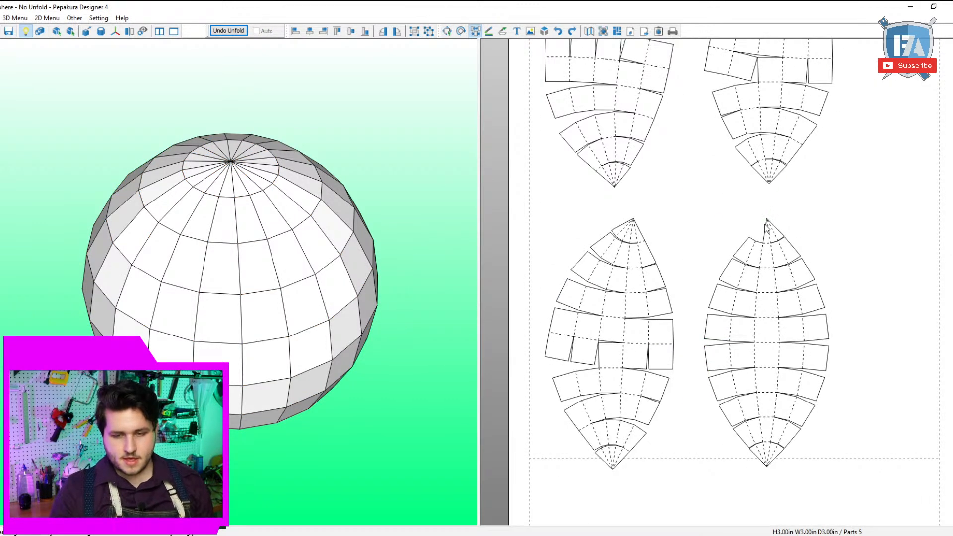
pyautogui.click(769, 231)
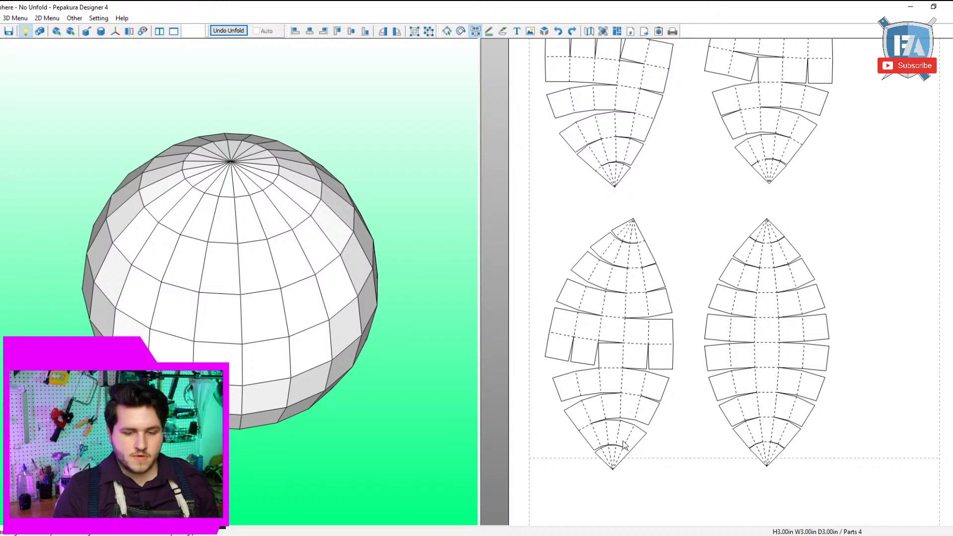
# Rejoin the lower tip and lower rows of the first part in the lower row along its centre column.
pyautogui.click(624, 445)
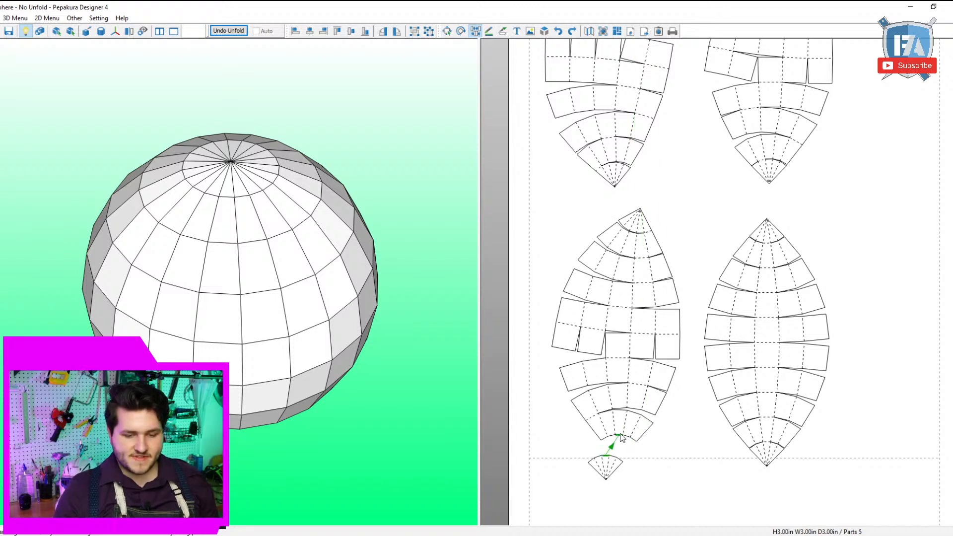
pyautogui.click(619, 408)
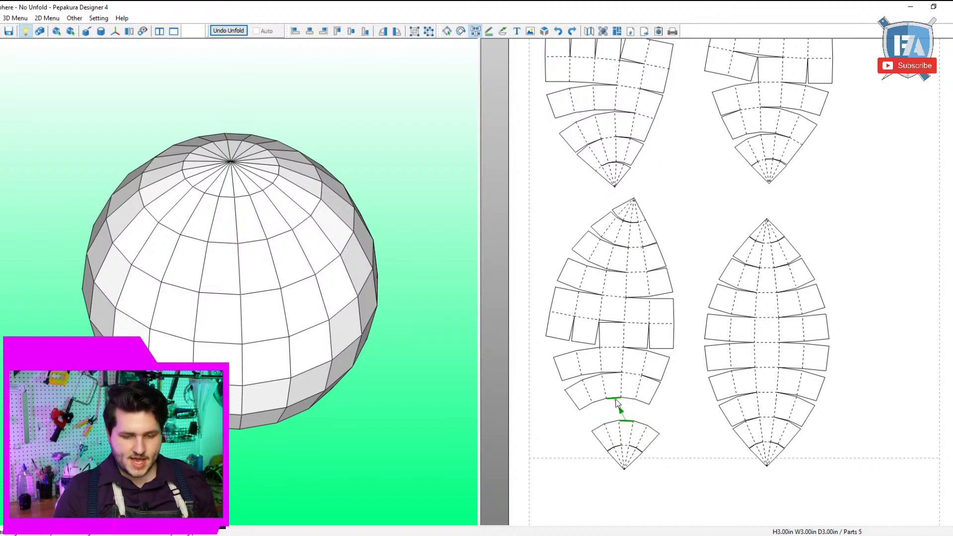
pyautogui.click(615, 399)
pyautogui.click(624, 372)
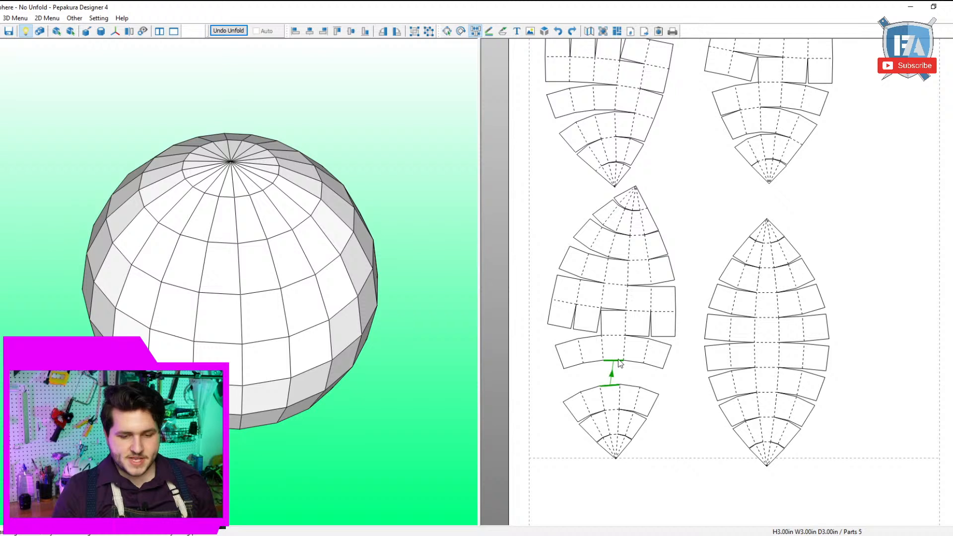
pyautogui.click(620, 363)
# Attach the same part's separated side faces to the row just below its middle to complete that row.
pyautogui.click(558, 305)
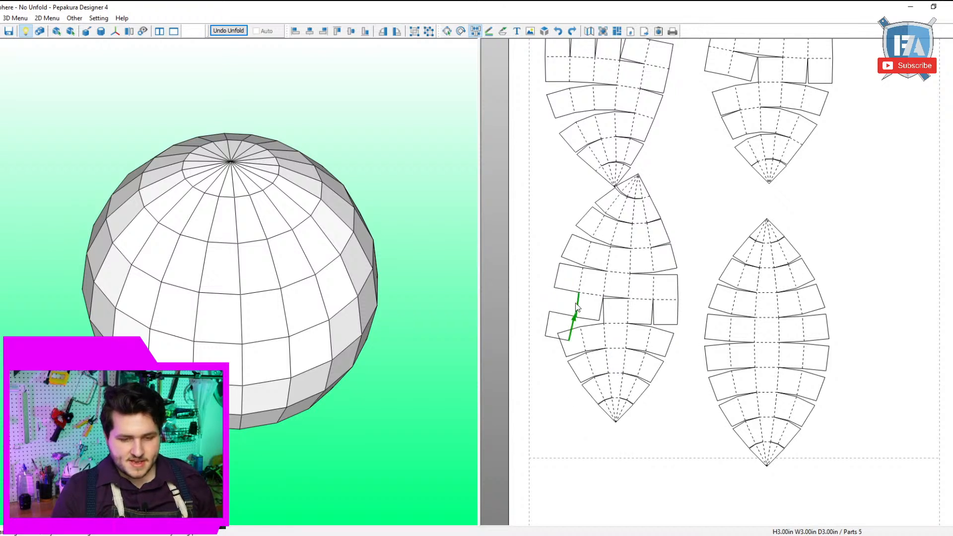
pyautogui.click(590, 299)
pyautogui.click(608, 299)
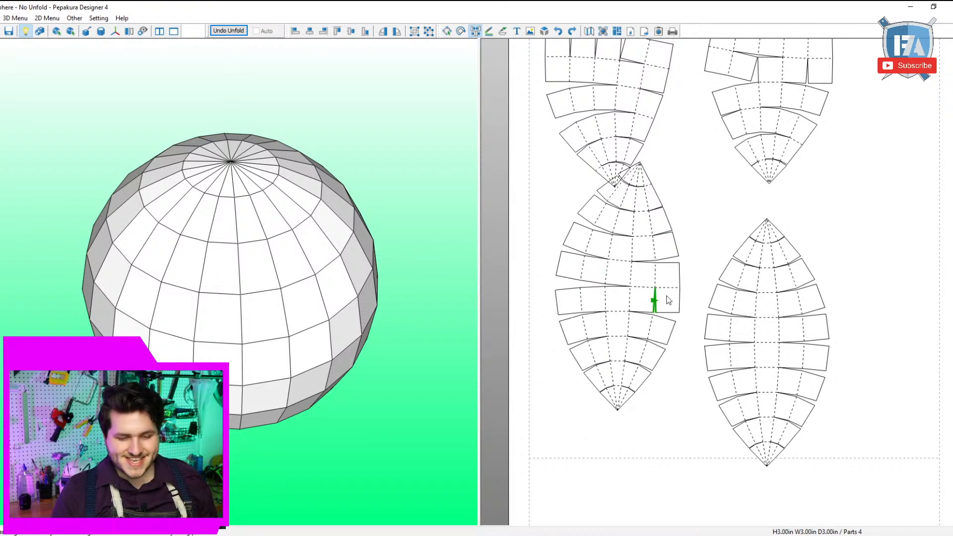
pyautogui.click(671, 295)
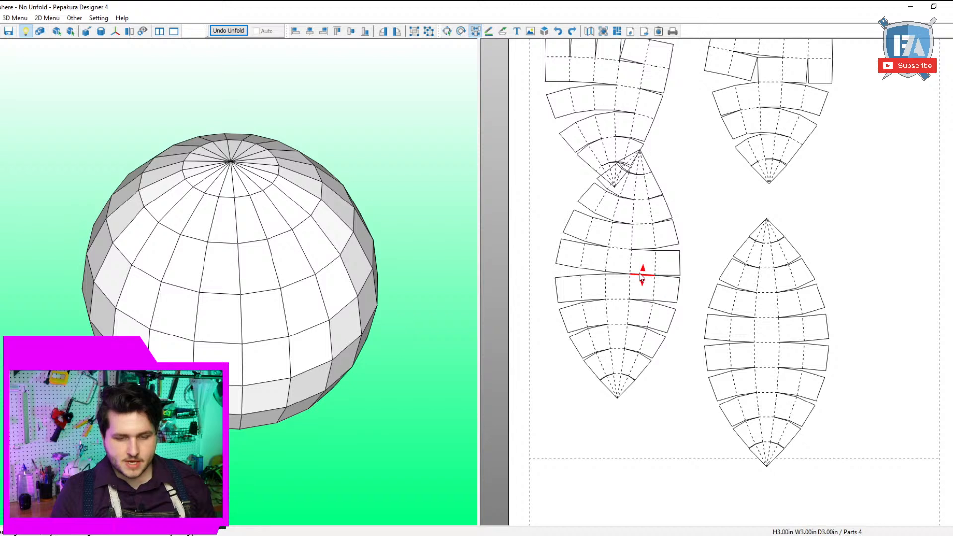
# Rejoin the same part's middle and upper rows along its centre column, and leave the face joining mode.
pyautogui.click(639, 275)
pyautogui.click(619, 285)
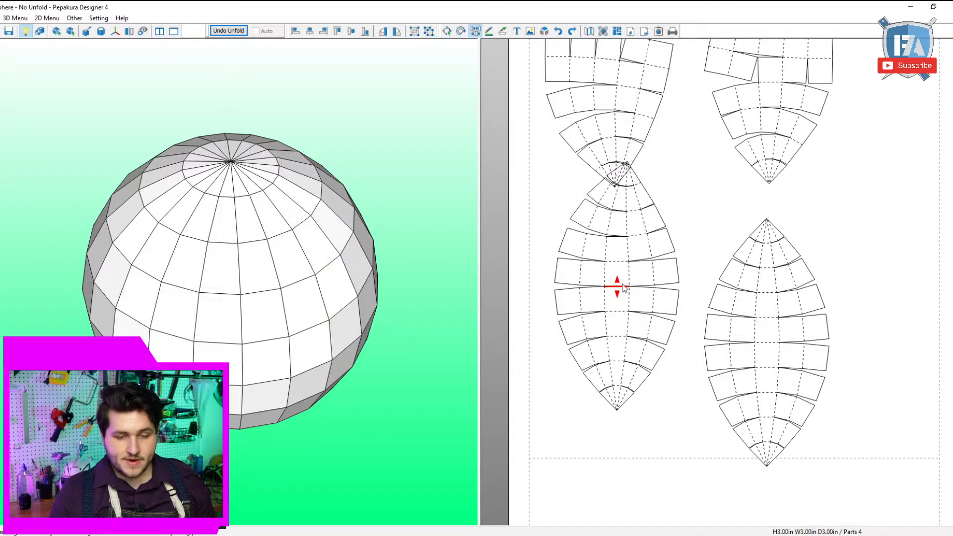
pyautogui.click(641, 246)
pyautogui.click(623, 248)
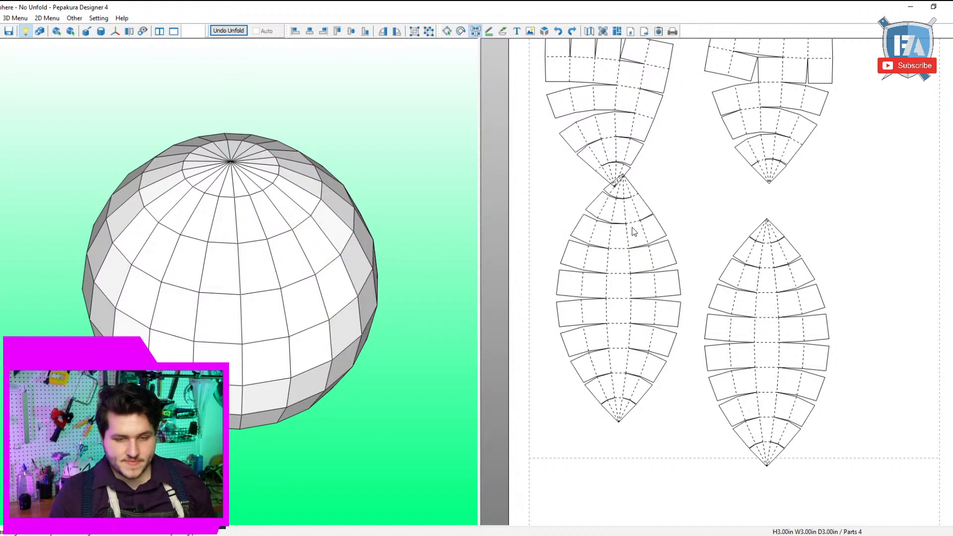
pyautogui.click(634, 224)
pyautogui.click(625, 236)
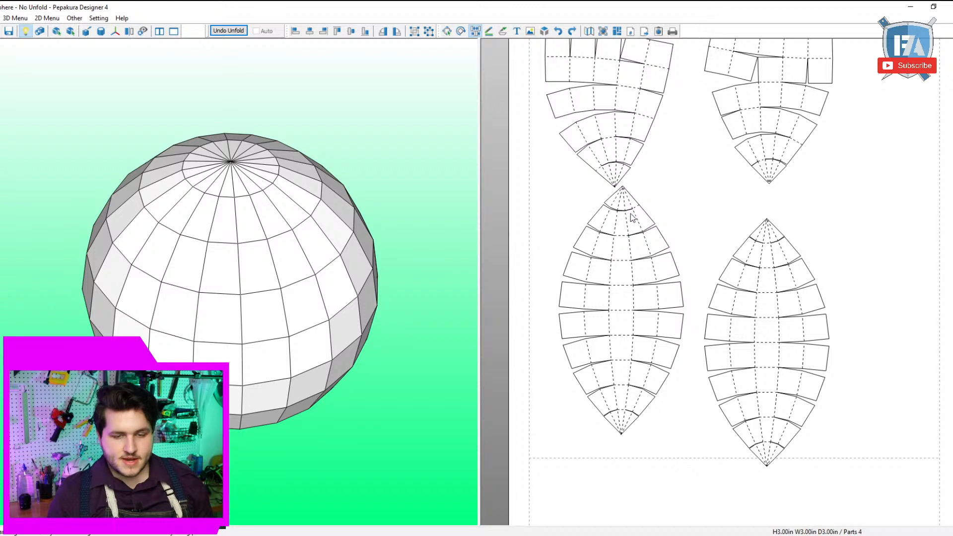
pyautogui.click(637, 209)
pyautogui.click(621, 210)
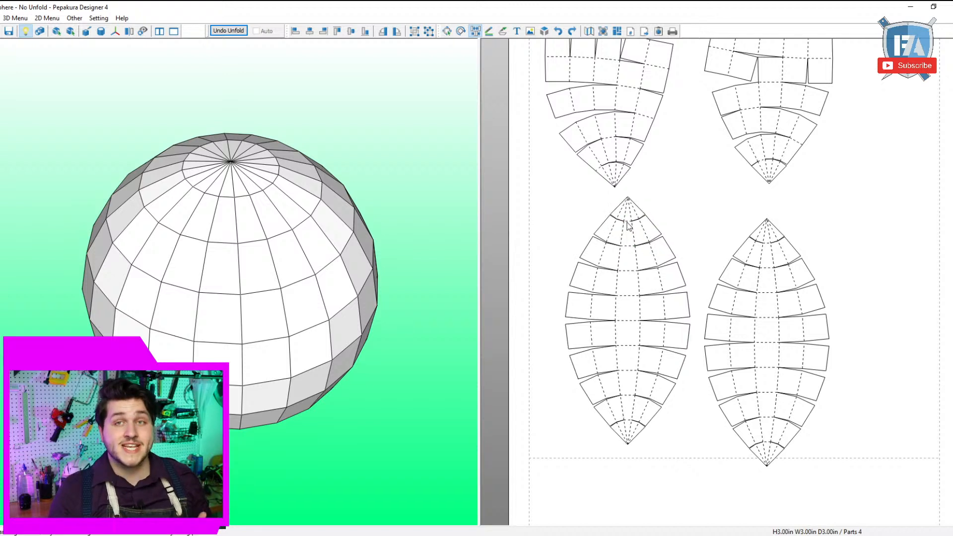
pyautogui.press('Escape')
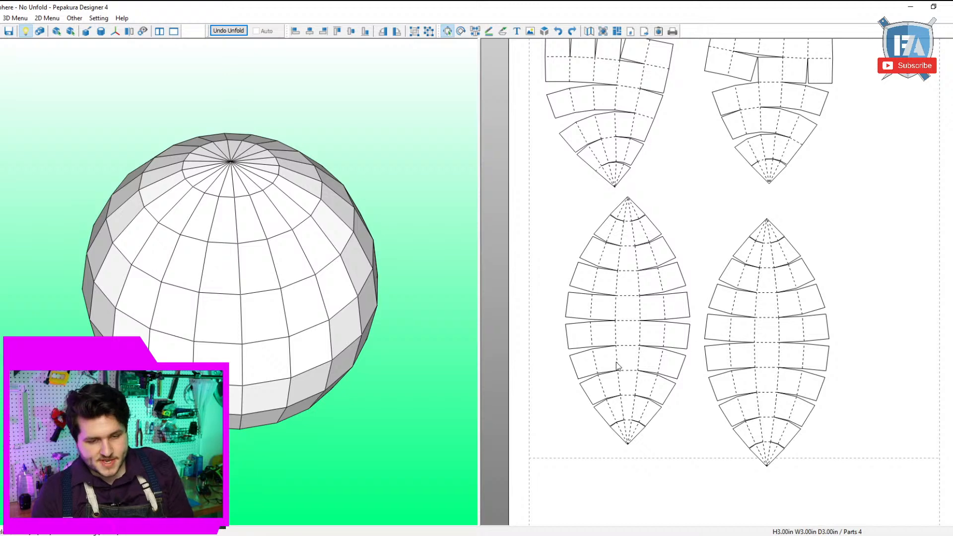
# Move the rejoined part down so it lines up beside the other clean part in the lower row.
pyautogui.moveTo(619, 392); pyautogui.dragTo(625, 414)
pyautogui.scroll(3, 692, 448)
pyautogui.moveTo(695, 427); pyautogui.dragTo(679, 345, button='middle')
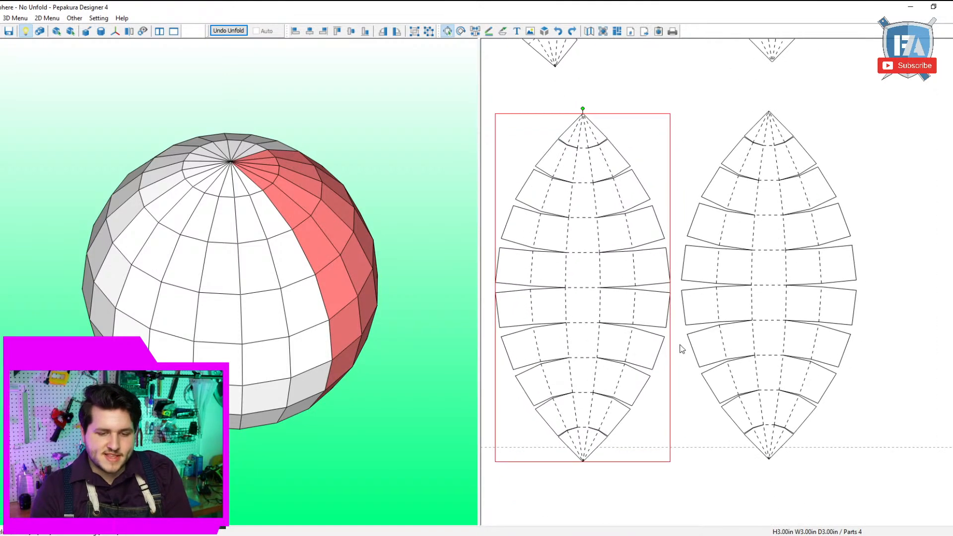
# Move the four parts down toward the middle of the page, keeping their arrangement, with the two upper parts selected.
pyautogui.scroll(-3, 679, 342)
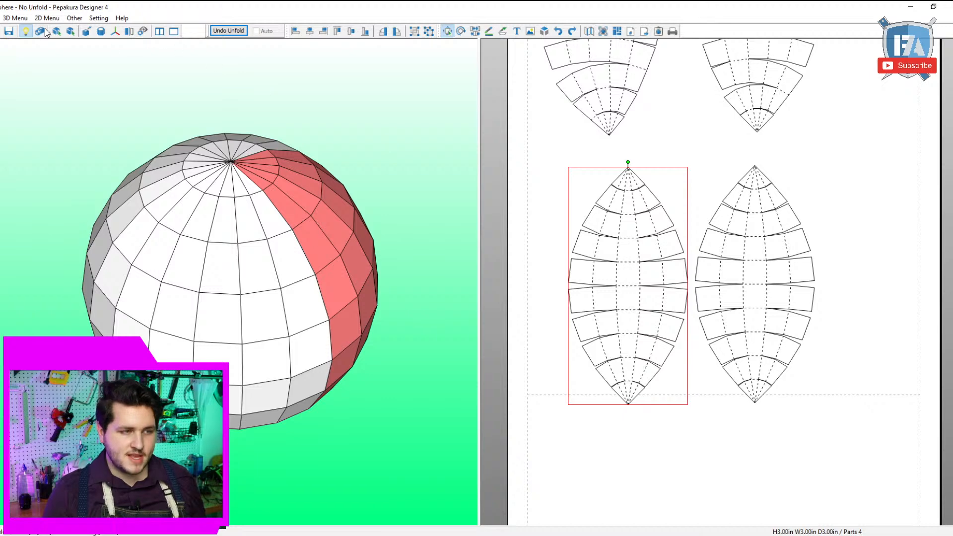
pyautogui.scroll(-2, 613, 117)
pyautogui.moveTo(597, 389); pyautogui.dragTo(834, 434)
pyautogui.moveTo(821, 421); pyautogui.dragTo(803, 355, button='middle')
pyautogui.scroll(-2, 768, 245)
pyautogui.moveTo(785, 197); pyautogui.dragTo(632, 211)
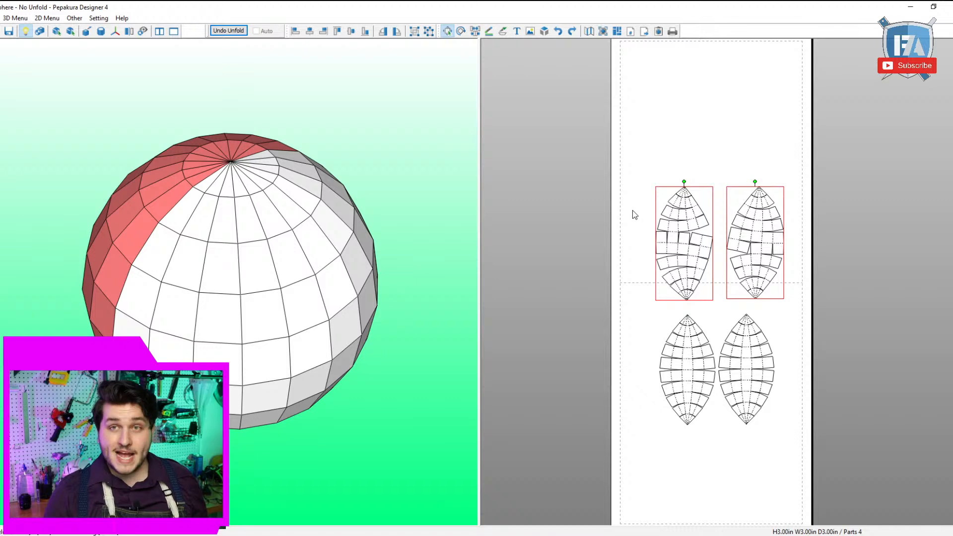
# Join the adjacent edges on all the parts with a threshold of 10.00 mm.
pyautogui.scroll(2, 696, 265)
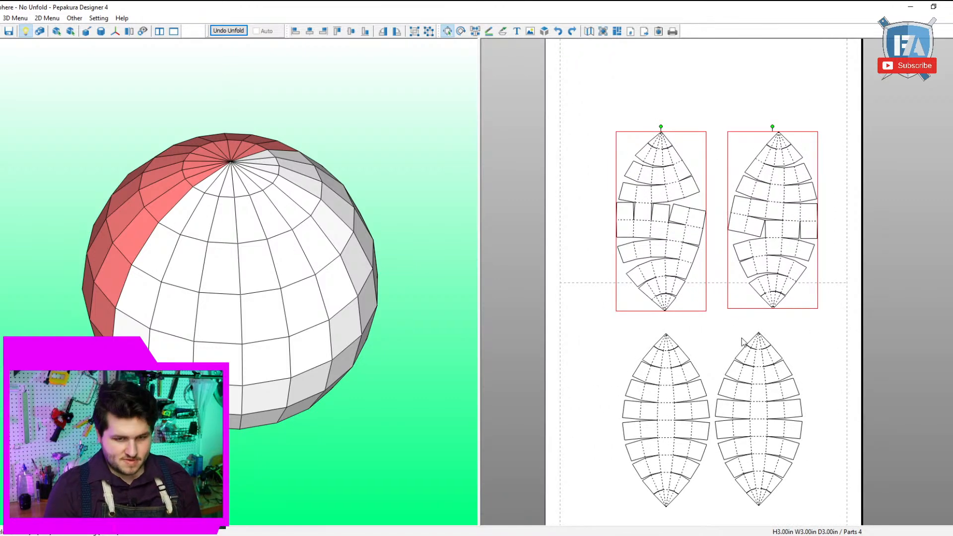
pyautogui.scroll(-3, 730, 298)
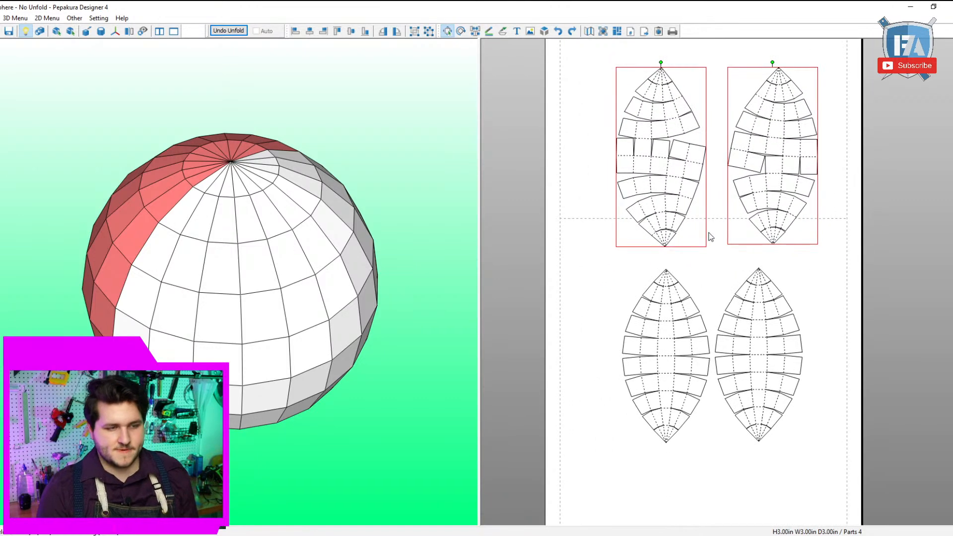
pyautogui.click(48, 19)
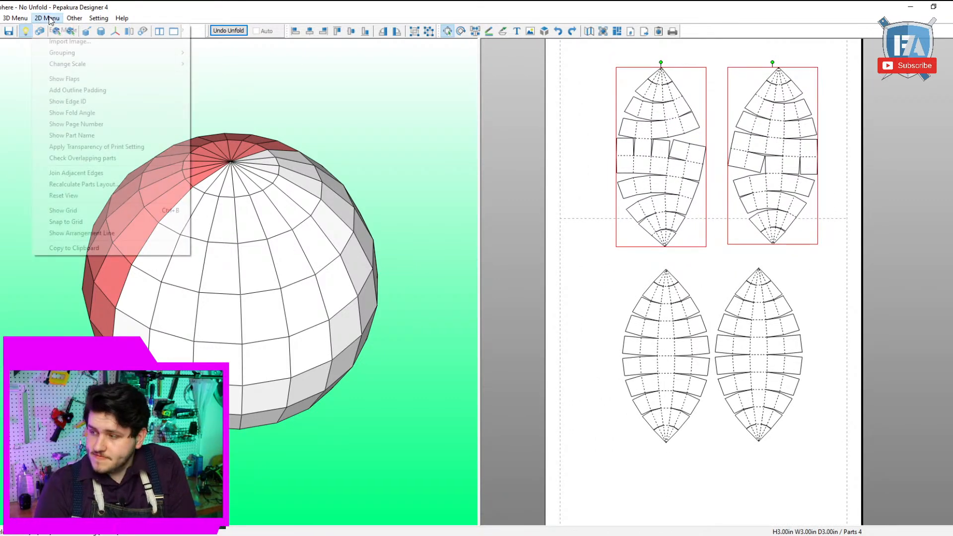
pyautogui.click(110, 175)
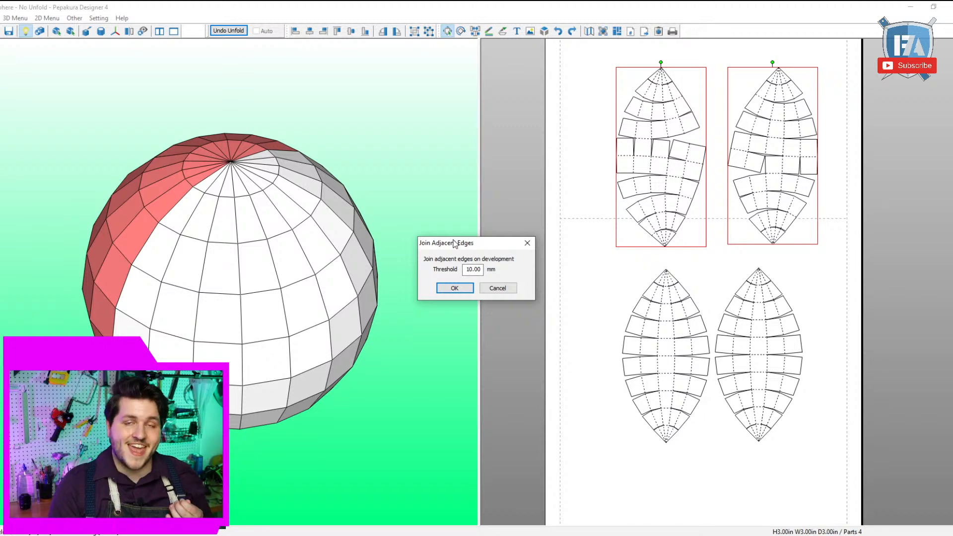
pyautogui.click(454, 289)
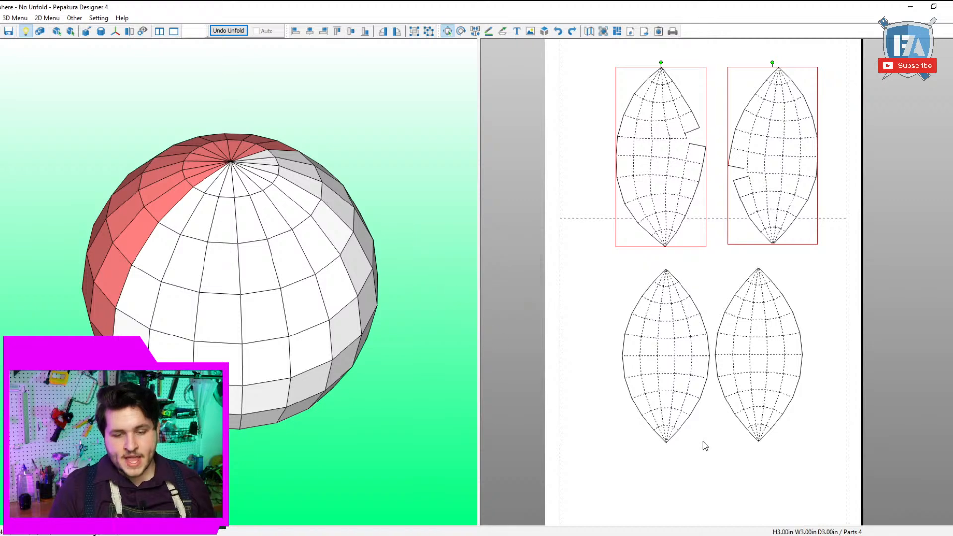
# Undo and redo the adjacent edge join to compare the overall shapes of the two lower parts.
pyautogui.scroll(3, 700, 380)
pyautogui.moveTo(715, 392); pyautogui.dragTo(713, 278, button='middle')
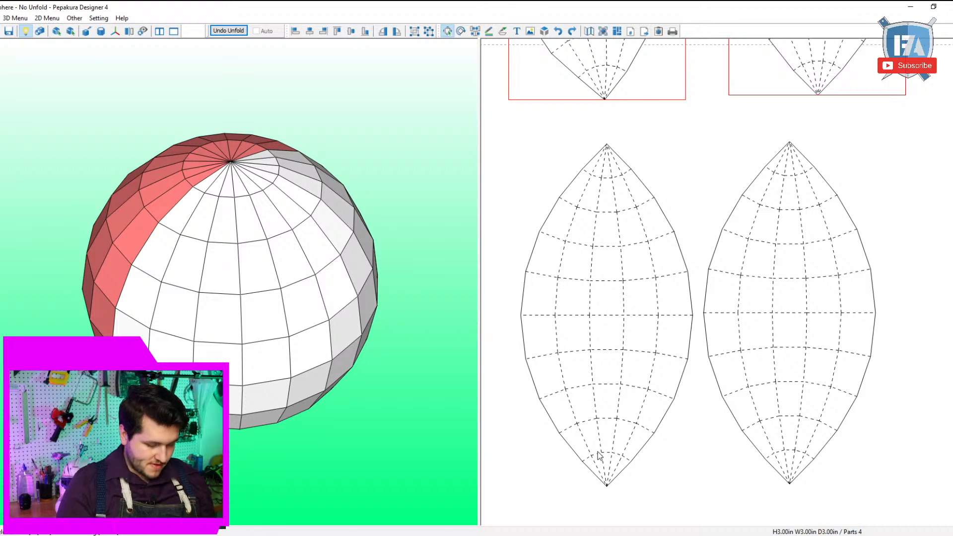
pyautogui.hotkey('ctrl', 'z')
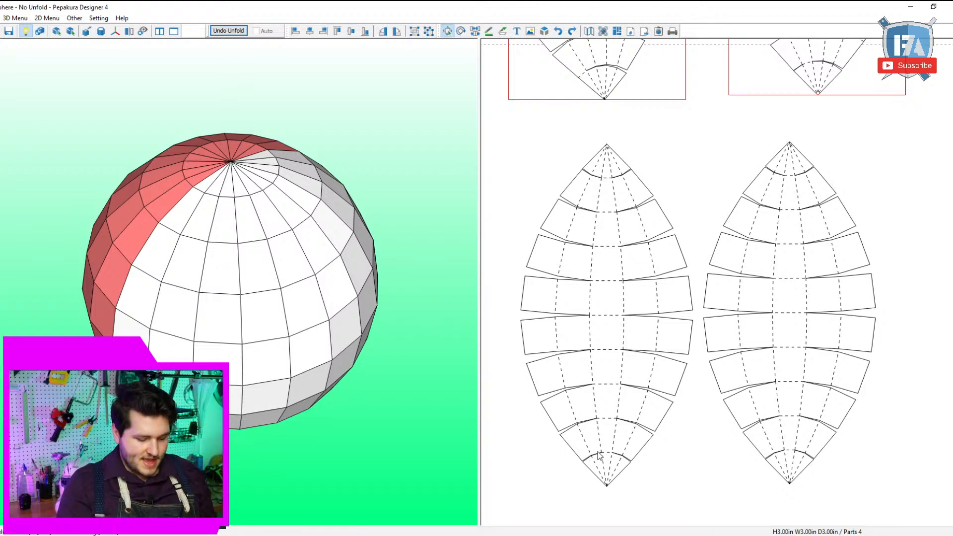
pyautogui.hotkey('ctrl', 'y')
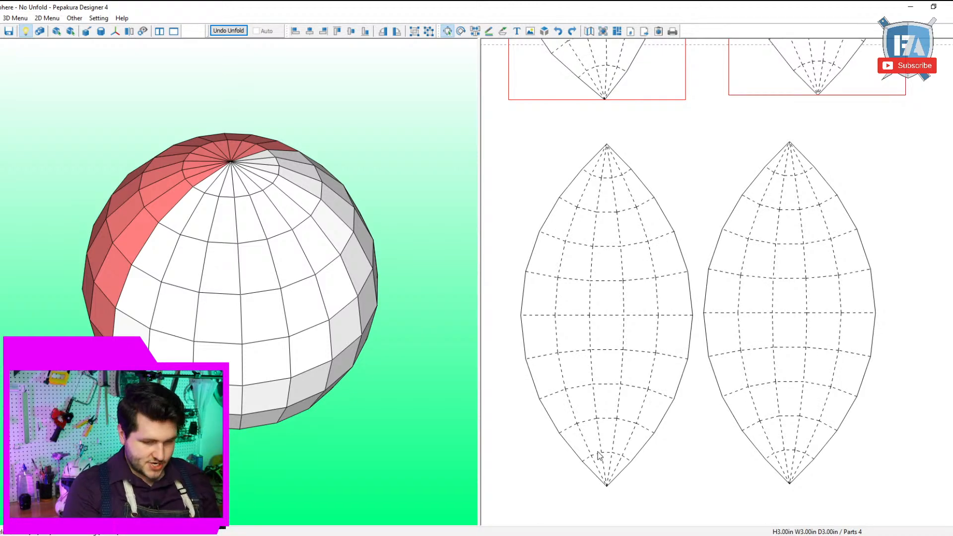
pyautogui.hotkey('ctrl', 'z')
pyautogui.hotkey('ctrl', 'y')
pyautogui.hotkey('ctrl', 'z')
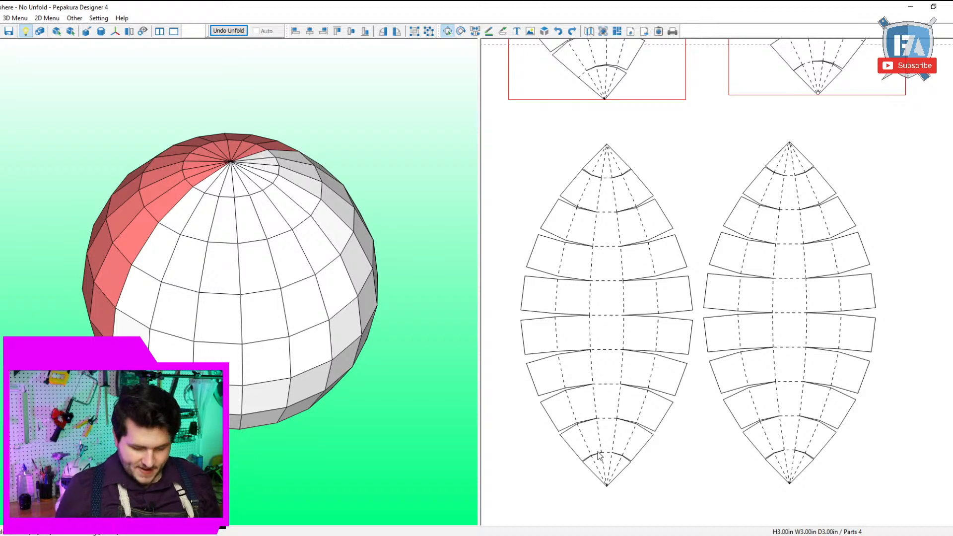
# Compare the facing side outlines of the two lower parts up close with the adjacent edge join redone and undone.
pyautogui.scroll(-2, 613, 432)
pyautogui.scroll(6, 658, 318)
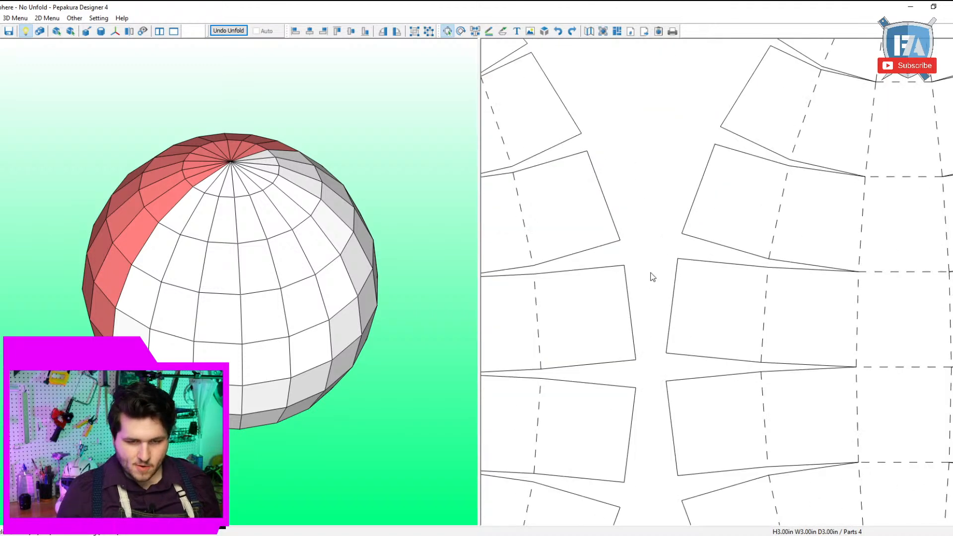
pyautogui.scroll(3, 702, 305)
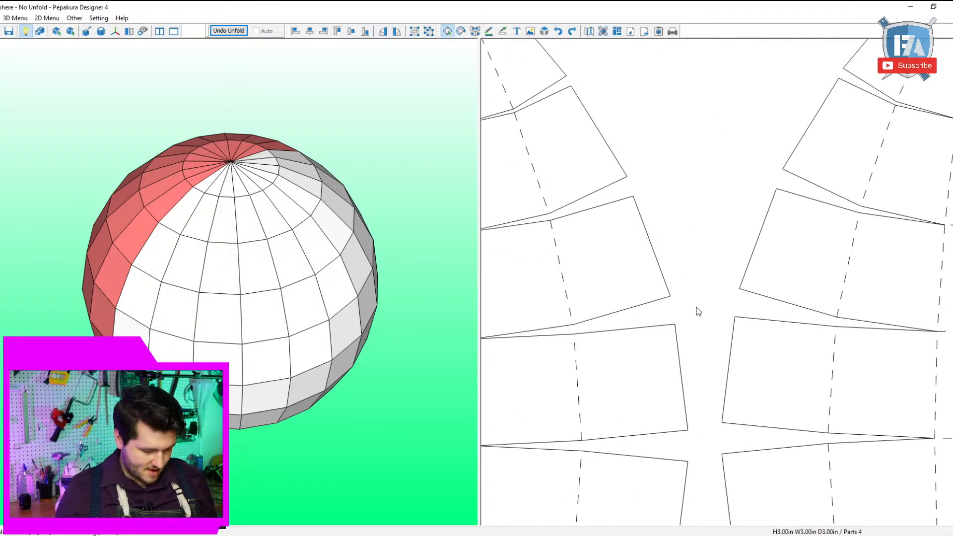
pyautogui.hotkey('ctrl', 'y')
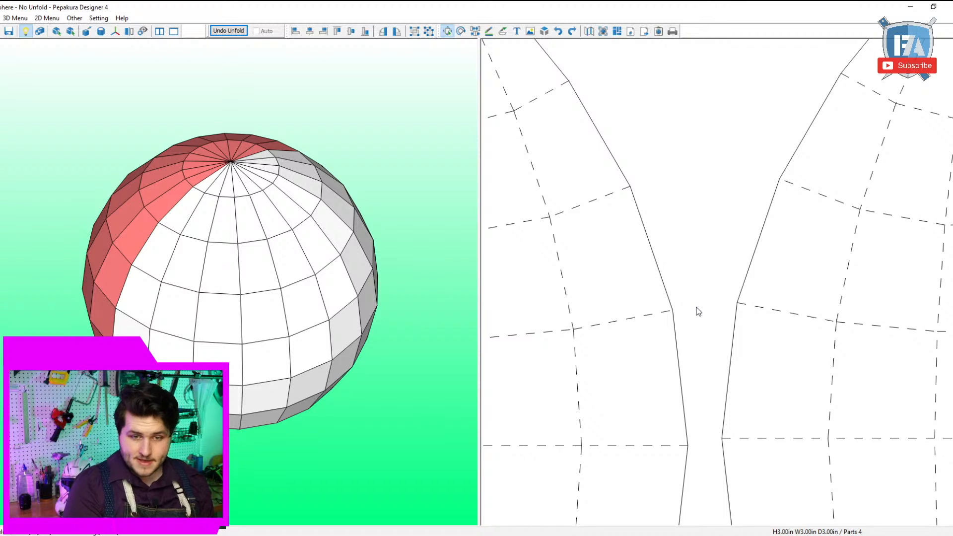
pyautogui.hotkey('ctrl', 'z')
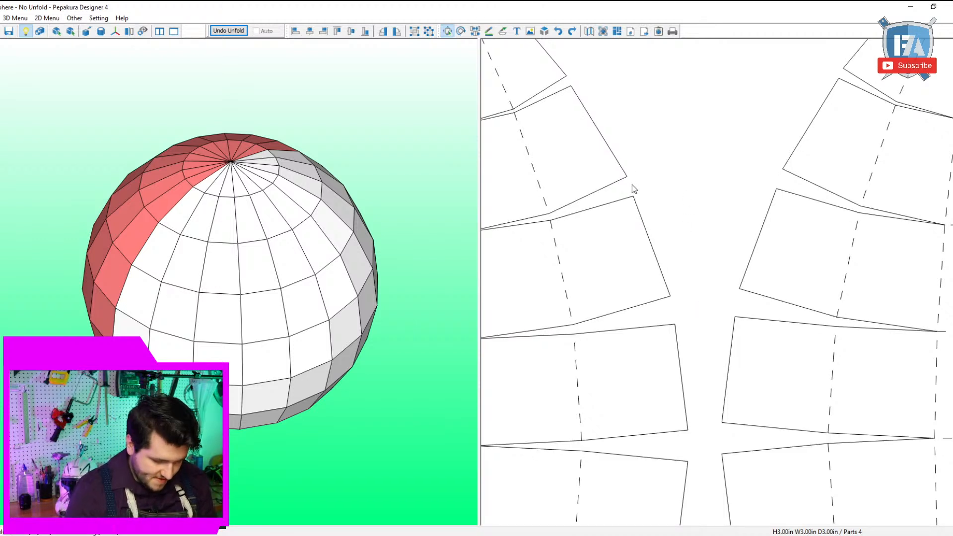
pyautogui.hotkey('ctrl', 'y')
pyautogui.hotkey('ctrl', 'z')
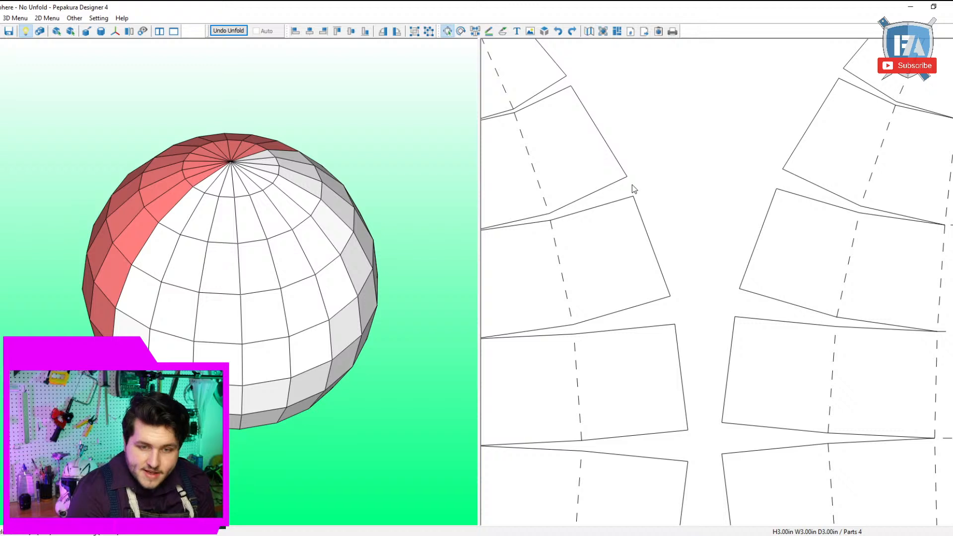
pyautogui.hotkey('ctrl', 'y')
pyautogui.hotkey('ctrl', 'z')
pyautogui.hotkey('ctrl', 'y')
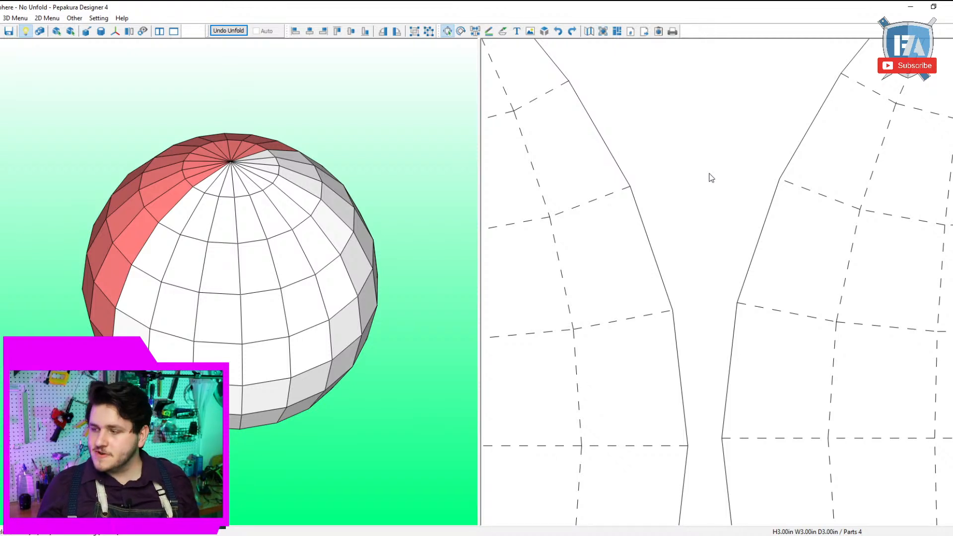
# Redo the adjacent edge join and examine the overall shape and open gaps of the two upper parts.
pyautogui.scroll(-5, 711, 178)
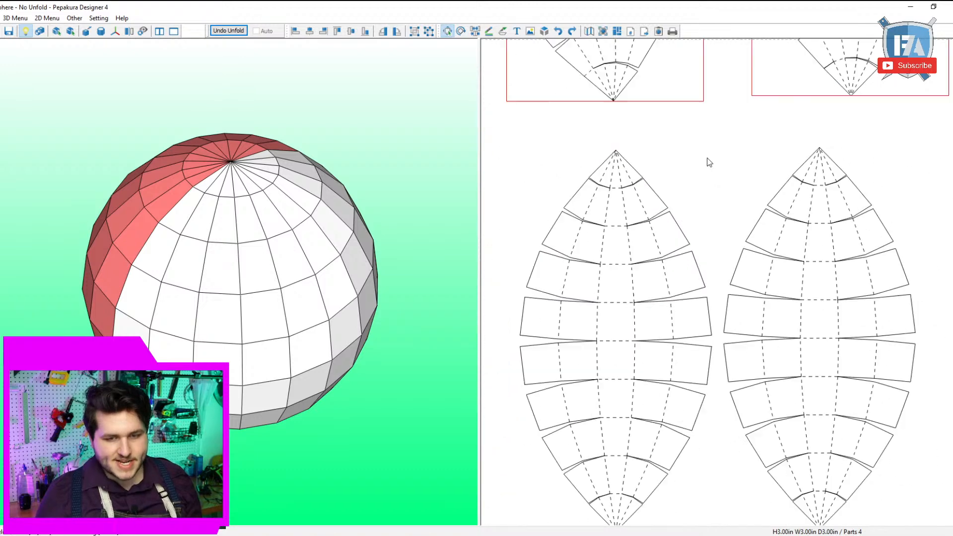
pyautogui.scroll(5, 710, 393)
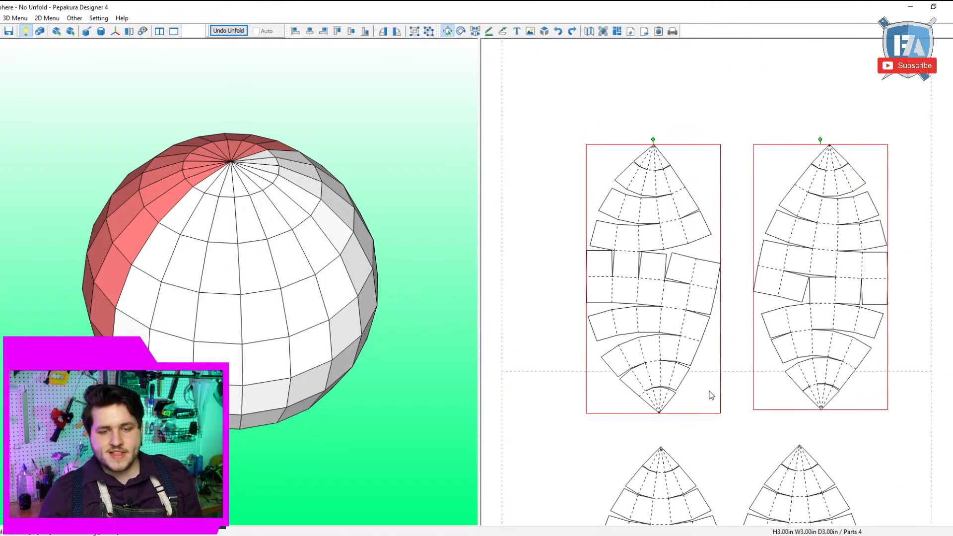
pyautogui.scroll(-1, 713, 397)
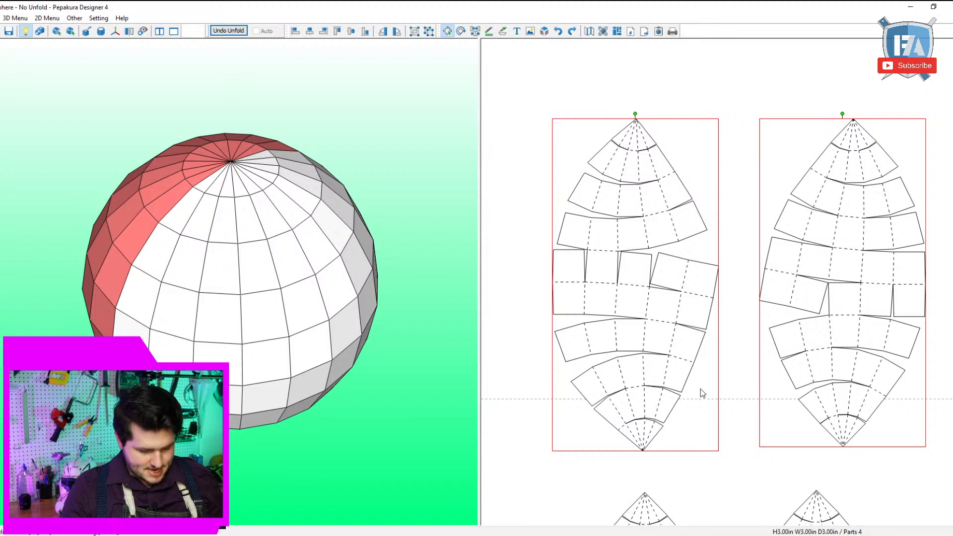
pyautogui.hotkey('ctrl', 'y')
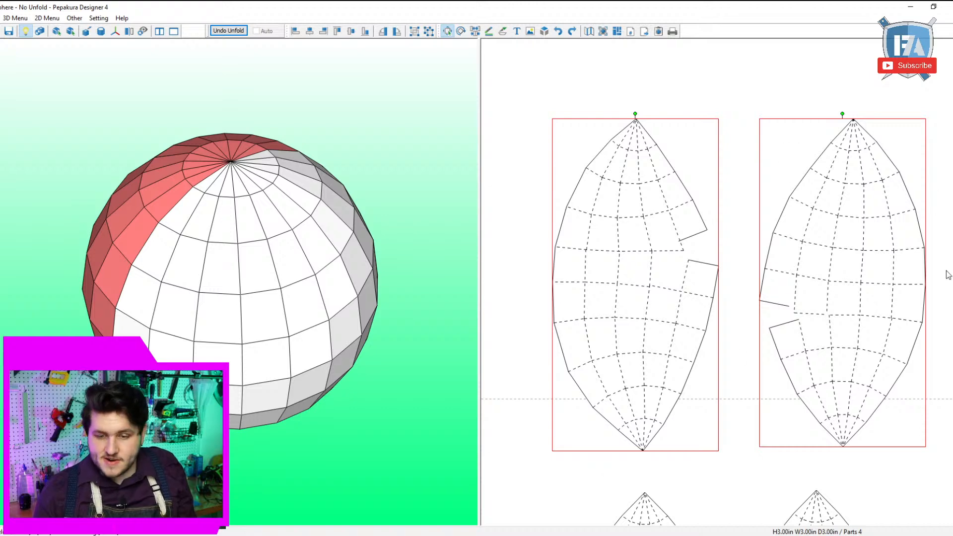
pyautogui.scroll(-1, 658, 396)
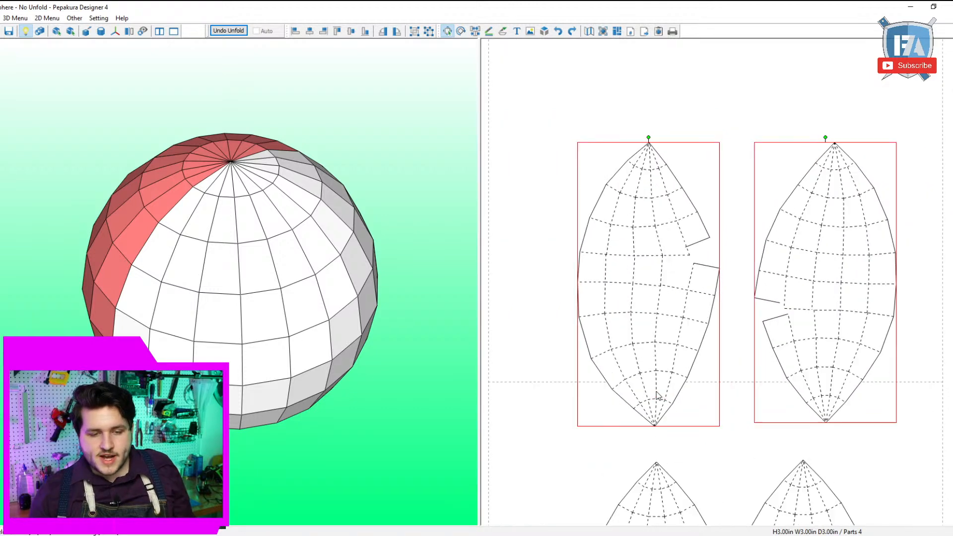
pyautogui.scroll(3, 658, 396)
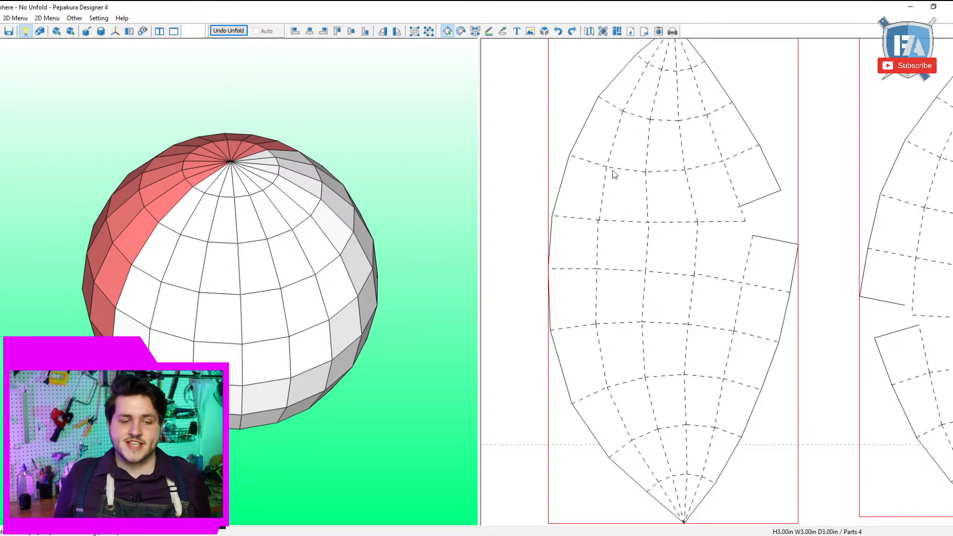
pyautogui.scroll(-1, 631, 168)
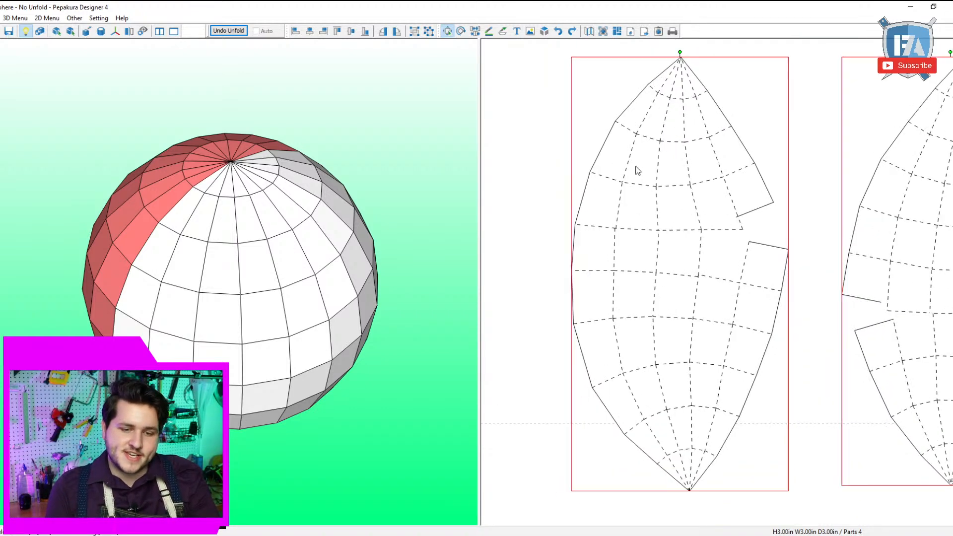
pyautogui.scroll(2, 648, 207)
pyautogui.scroll(-2, 637, 207)
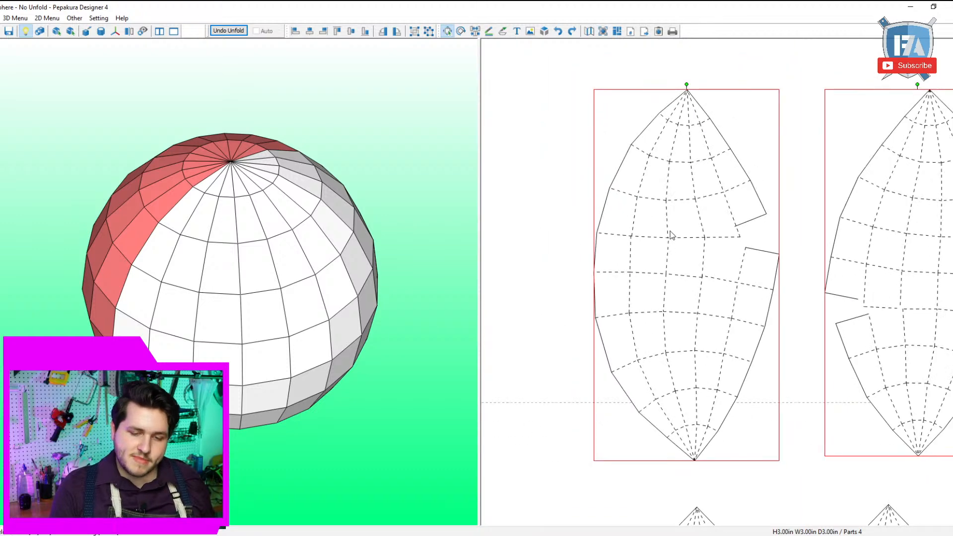
# Undo the adjacent edge join and examine the separate faces around the middle rows of the upper-left part.
pyautogui.hotkey('ctrl', 'z')
pyautogui.scroll(-2, 678, 237)
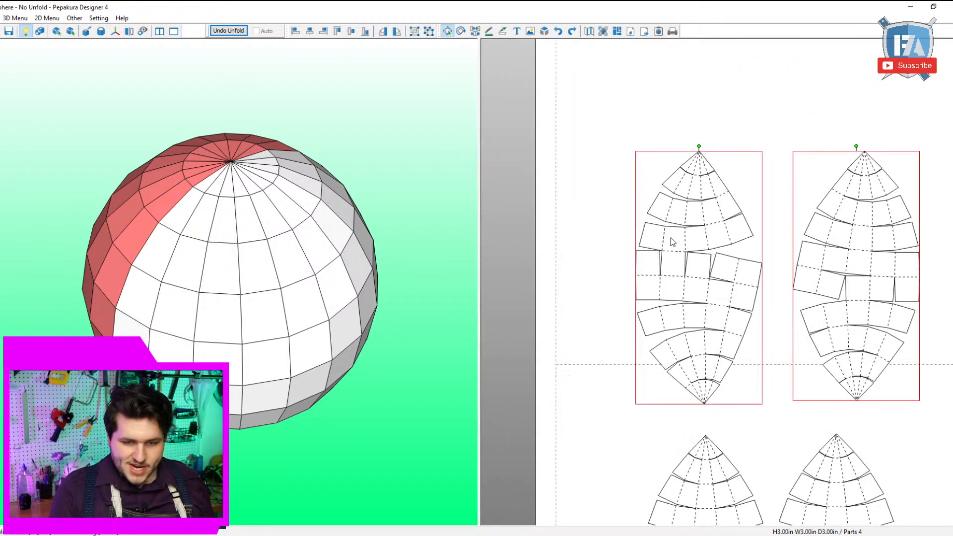
pyautogui.scroll(4, 671, 239)
pyautogui.moveTo(656, 214); pyautogui.dragTo(756, 269, button='middle')
pyautogui.scroll(-1, 756, 268)
pyautogui.scroll(1, 756, 268)
pyautogui.scroll(1, 757, 272)
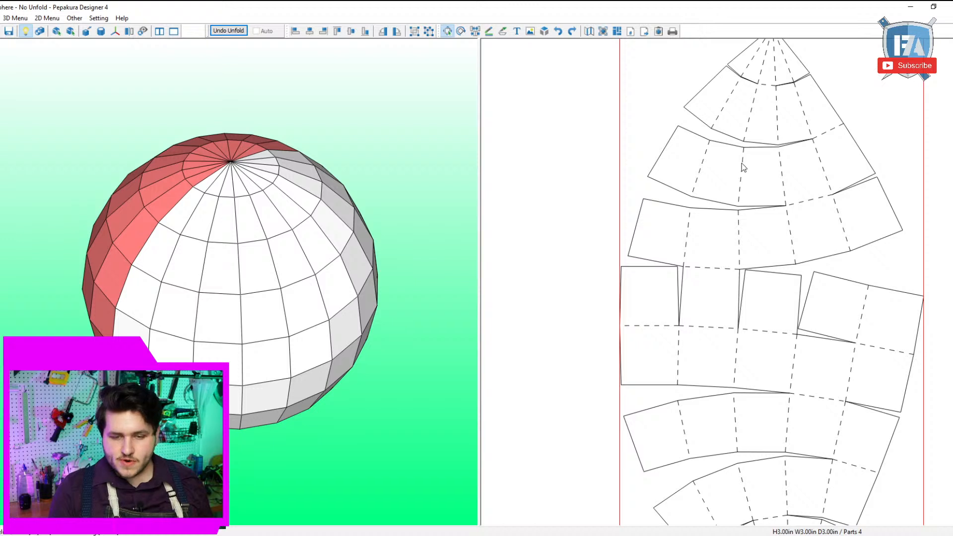
pyautogui.scroll(5, 758, 297)
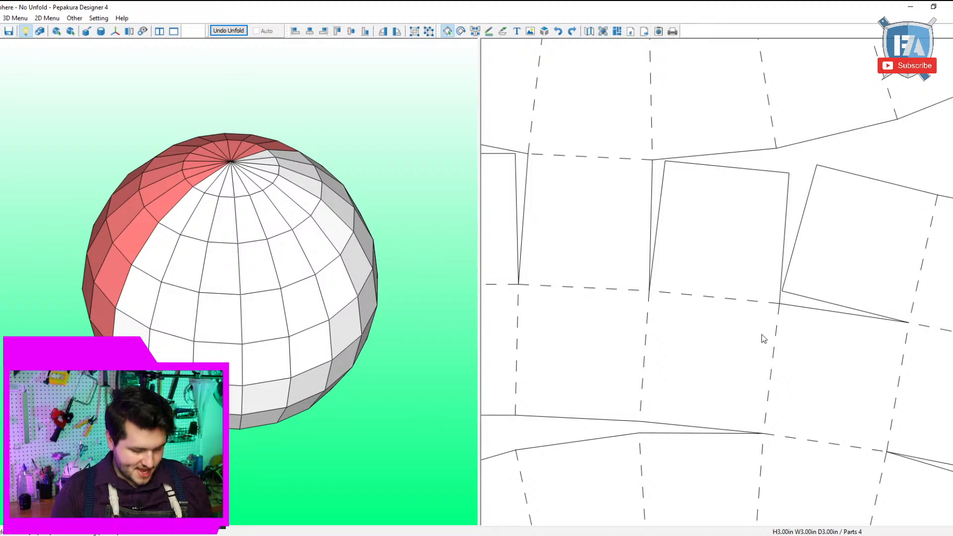
# Redo the adjacent edge join and inspect the overlapping fold lines and open gap in the upper-left part up close.
pyautogui.hotkey('ctrl', 'y')
pyautogui.scroll(-4, 792, 321)
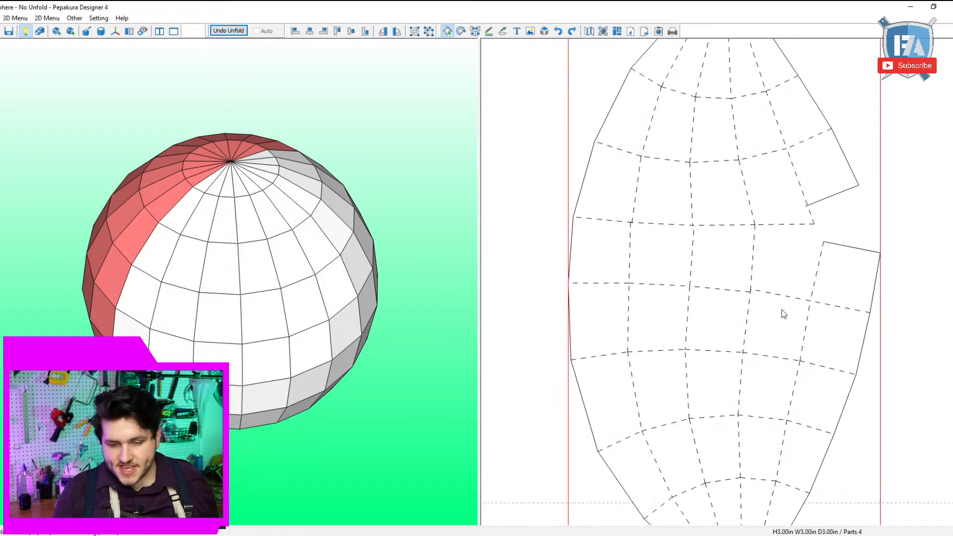
pyautogui.scroll(6, 783, 313)
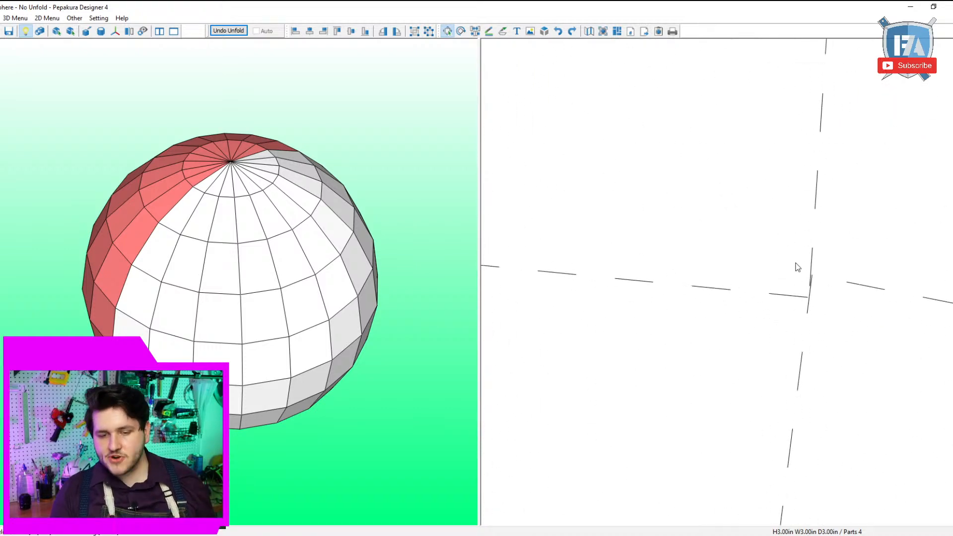
pyautogui.scroll(-5, 798, 269)
pyautogui.moveTo(766, 267); pyautogui.dragTo(738, 275, button='middle')
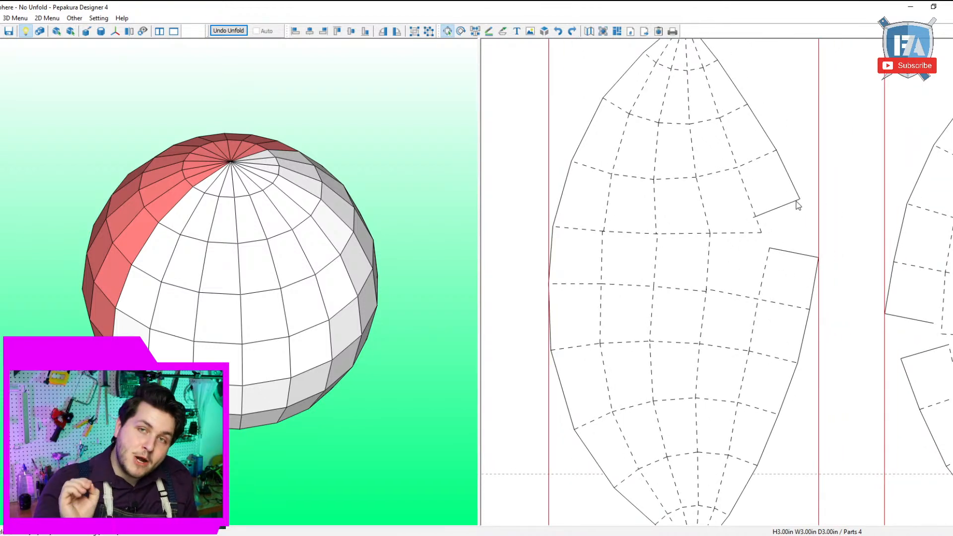
pyautogui.scroll(3, 745, 202)
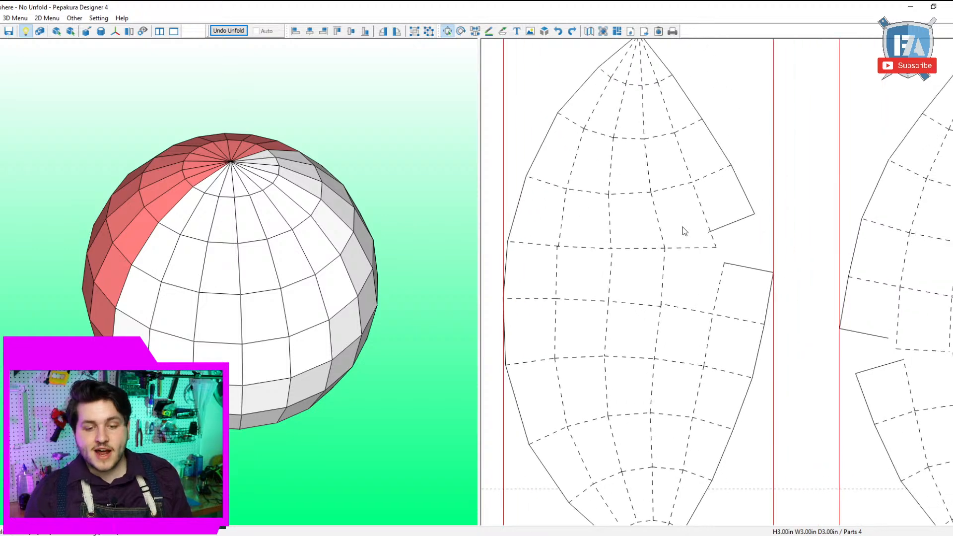
pyautogui.scroll(1, 623, 364)
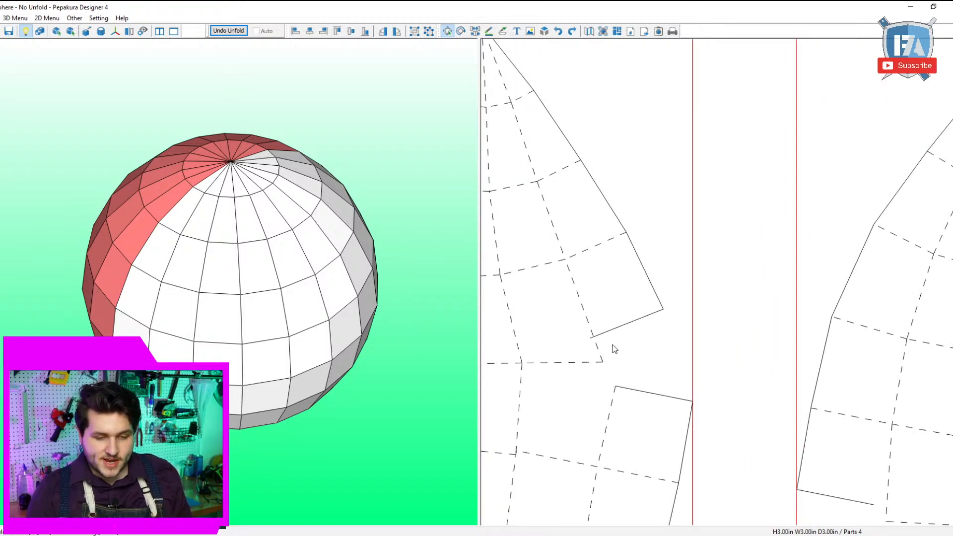
pyautogui.moveTo(675, 288); pyautogui.dragTo(786, 263, button='middle')
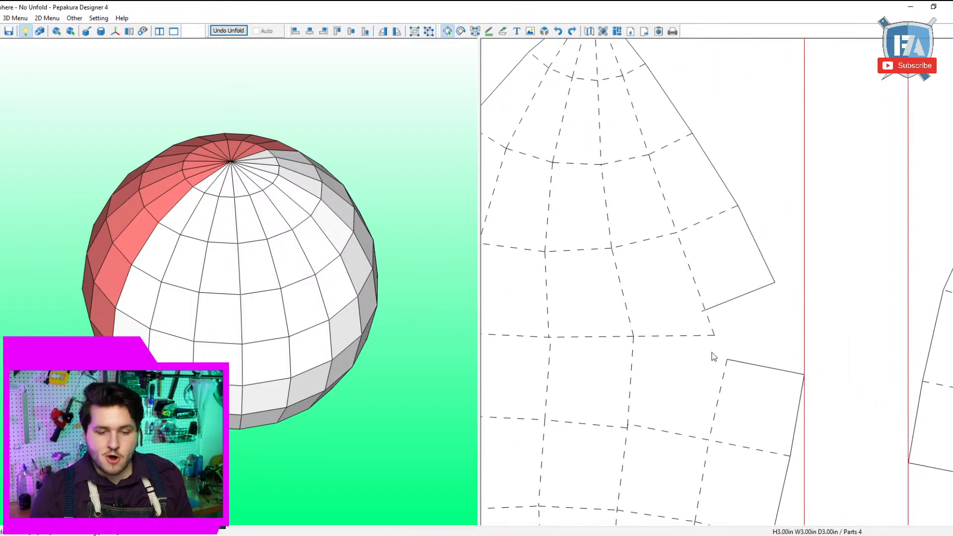
# Detach the single face just above the gap in the upper-left part and move it clear of the outline.
pyautogui.hotkey('ctrl', 'n')
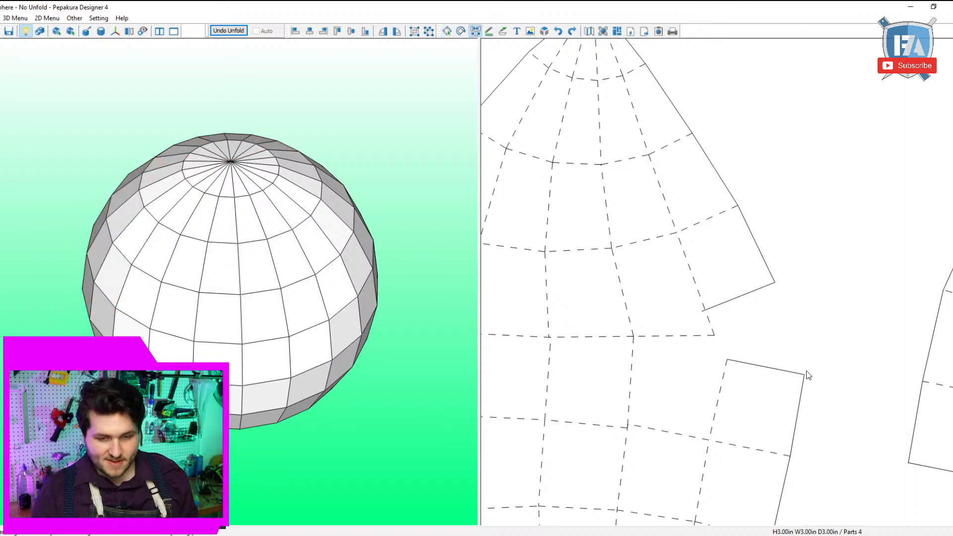
pyautogui.click(686, 260)
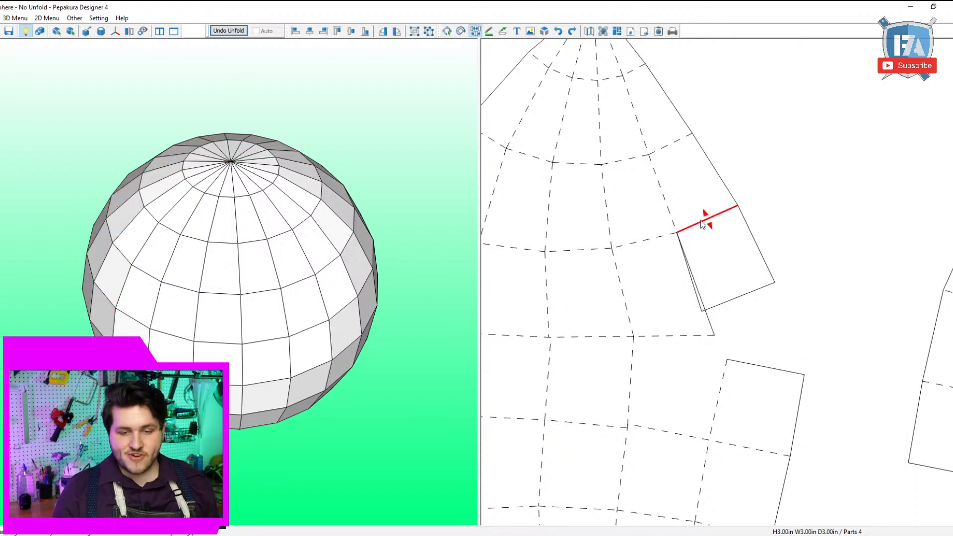
pyautogui.click(703, 222)
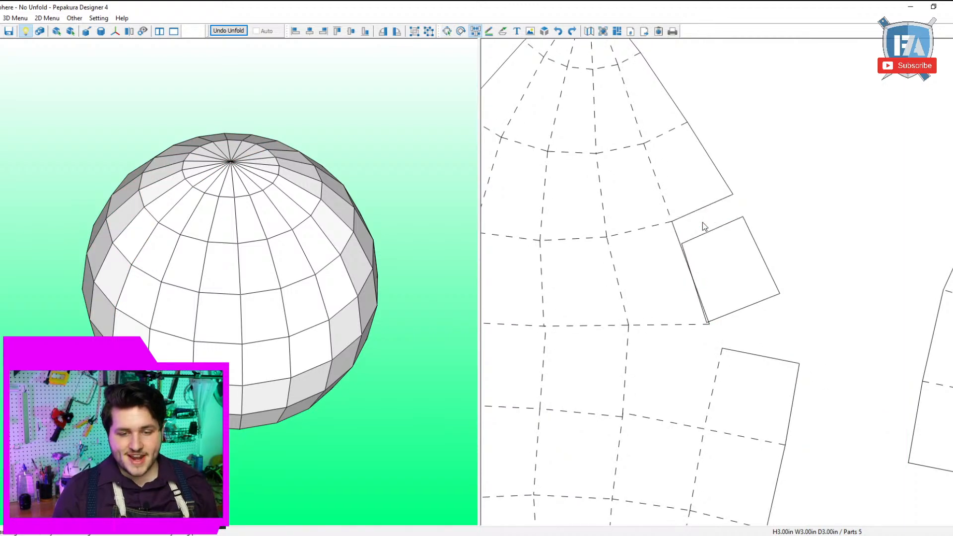
pyautogui.press('Escape')
pyautogui.moveTo(726, 288); pyautogui.dragTo(847, 285)
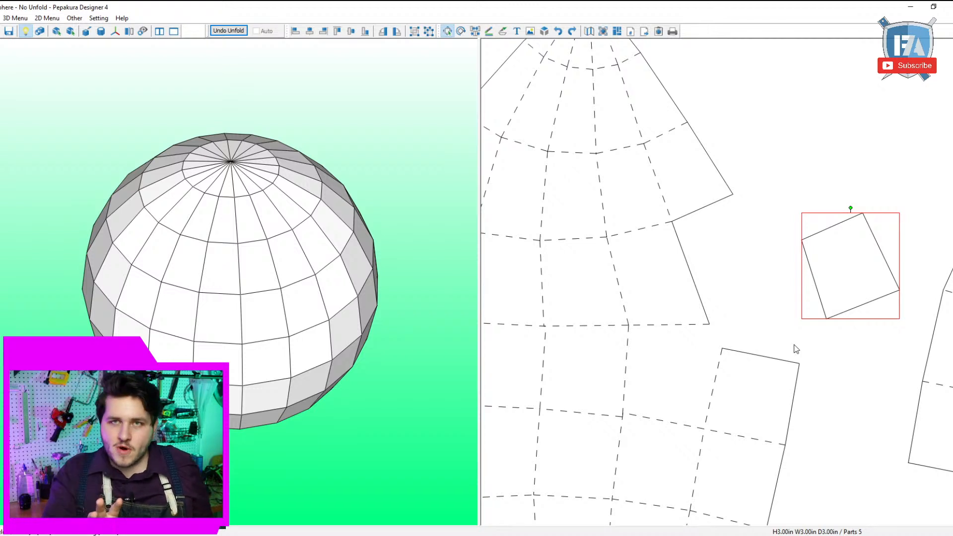
# Undo the move and detachment of the single face above the gap in the upper-left part.
pyautogui.hotkey('ctrl', 'n')
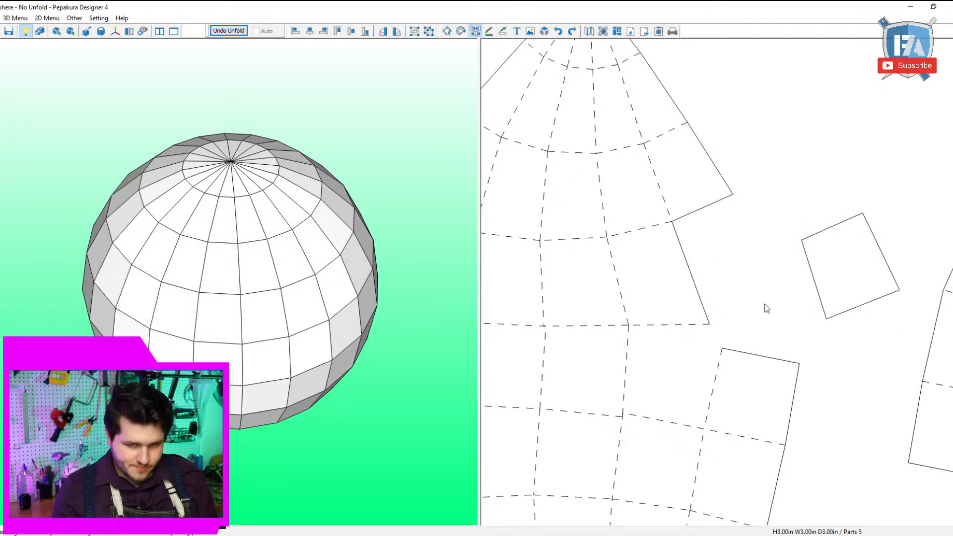
pyautogui.click(677, 221)
pyautogui.press('Escape')
pyautogui.hotkey('ctrl', 'z')
pyautogui.hotkey('ctrl', 'z')
pyautogui.hotkey('ctrl', 'z')
pyautogui.hotkey('ctrl', 'z')
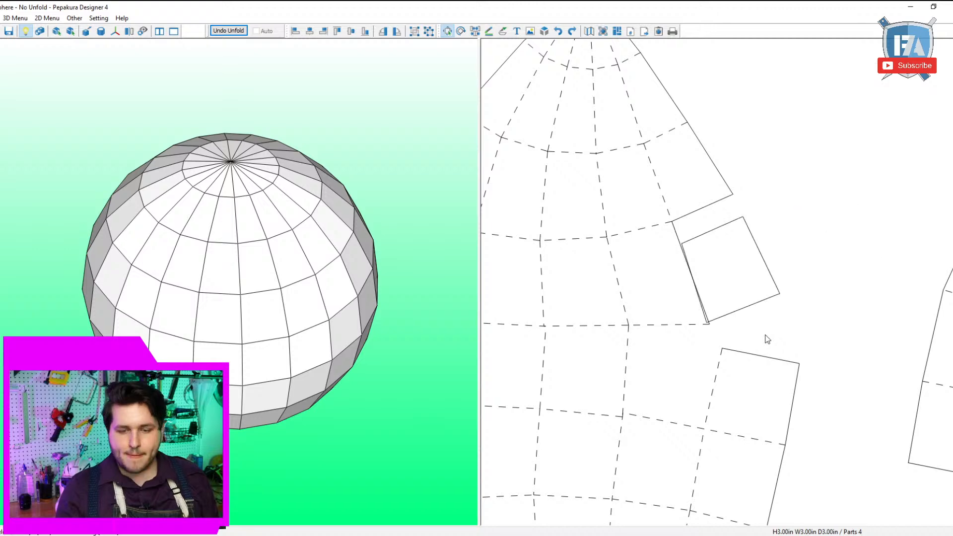
pyautogui.click(738, 334)
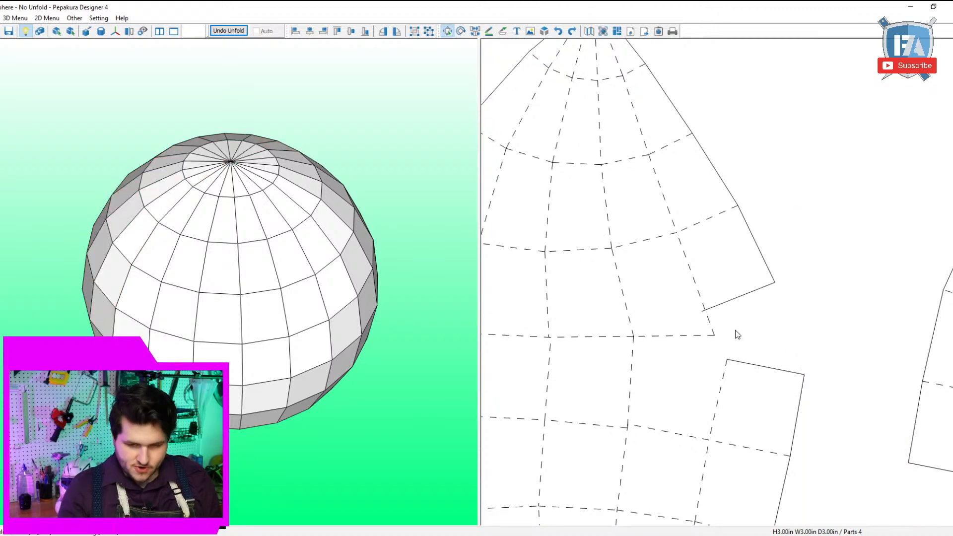
# Undo the adjacent edge join on all the parts and clear the part selection.
pyautogui.scroll(-10, 742, 340)
pyautogui.moveTo(759, 389); pyautogui.dragTo(757, 241, button='middle')
pyautogui.scroll(3, 758, 243)
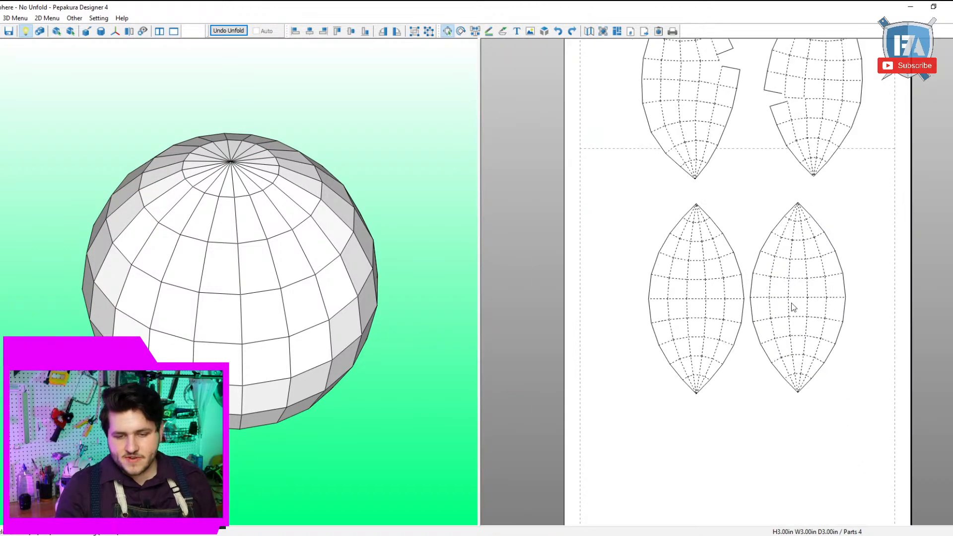
pyautogui.moveTo(894, 430); pyautogui.dragTo(607, 279)
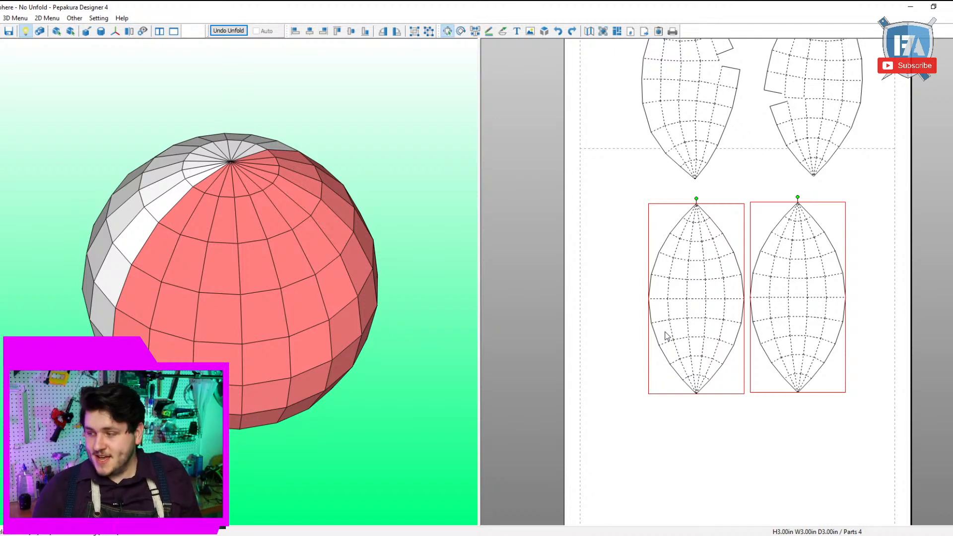
pyautogui.hotkey('ctrl', 'z')
pyautogui.hotkey('ctrl', 'z')
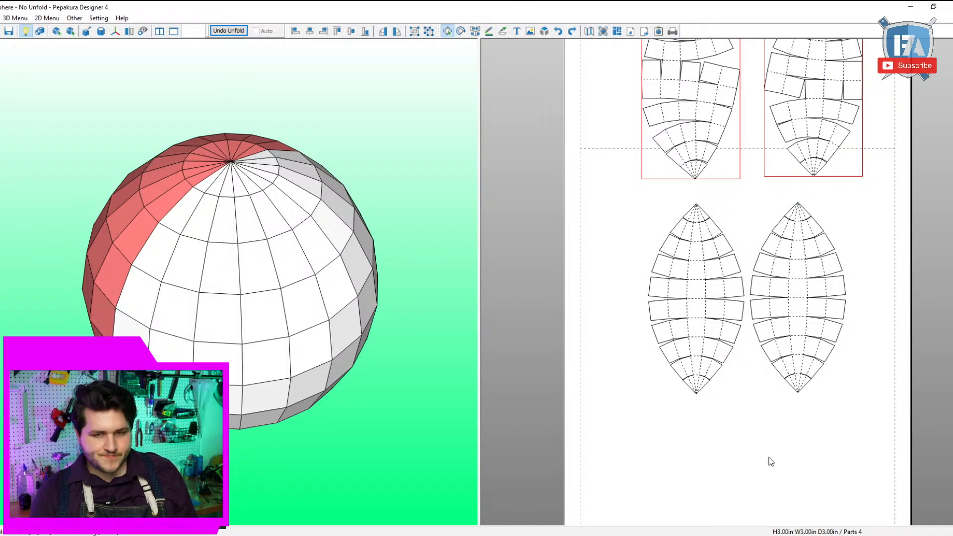
pyautogui.scroll(-1, 770, 459)
pyautogui.click(783, 440)
pyautogui.scroll(2, 785, 437)
pyautogui.scroll(-2, 830, 482)
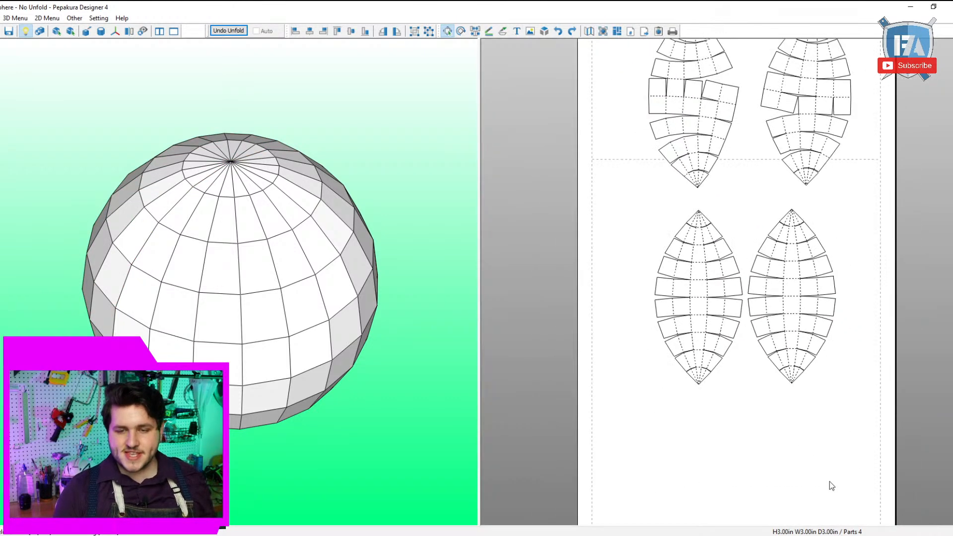
pyautogui.moveTo(832, 485); pyautogui.dragTo(573, 94)
pyautogui.click(625, 173)
pyautogui.scroll(2, 625, 173)
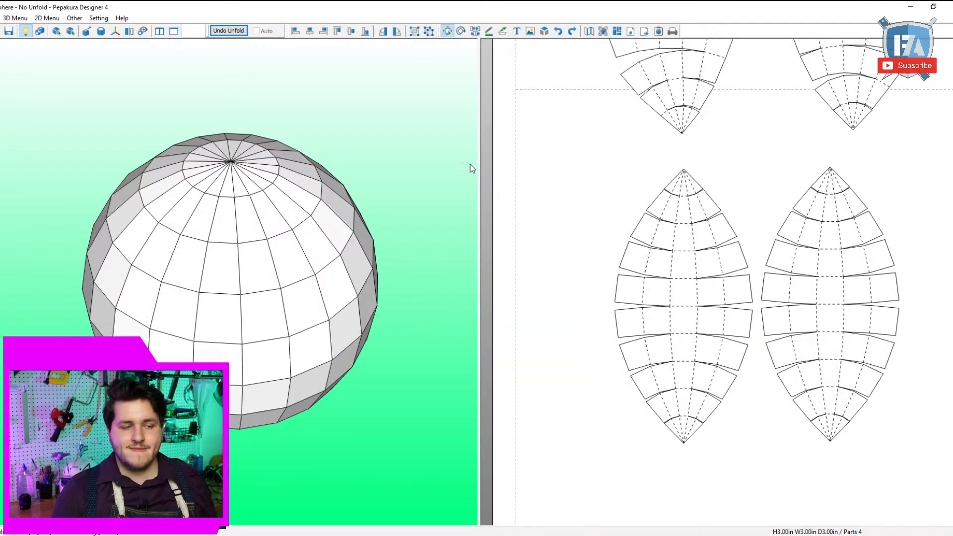
# Turn on the surface colour display so that the unfolded parts are filled in grey.
pyautogui.click(40, 31)
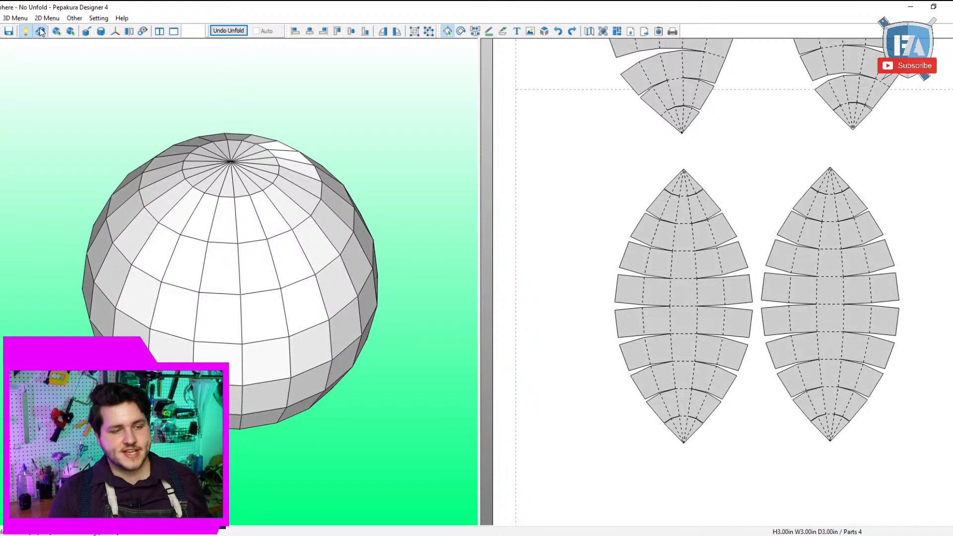
pyautogui.click(40, 31)
pyautogui.click(40, 30)
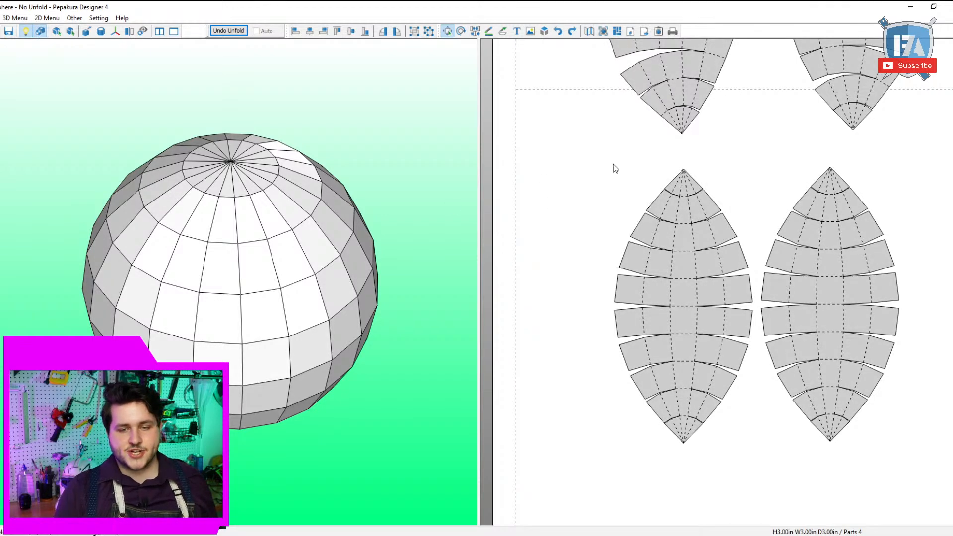
# Join the adjacent edges on all the grey-filled parts again, using a threshold of 10.00 mm.
pyautogui.scroll(-1, 614, 163)
pyautogui.moveTo(614, 164); pyautogui.dragTo(598, 219, button='right')
pyautogui.scroll(2, 613, 230)
pyautogui.scroll(-1, 613, 230)
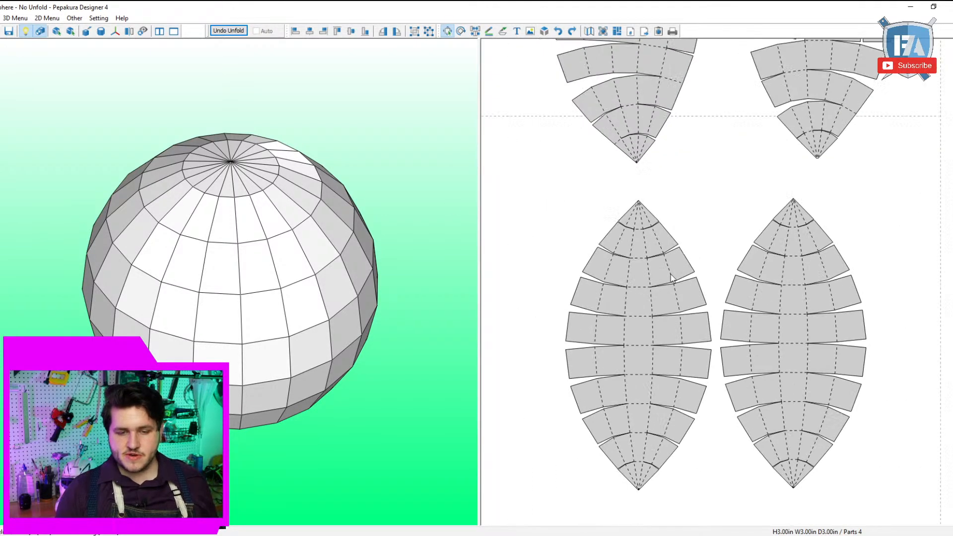
pyautogui.click(47, 18)
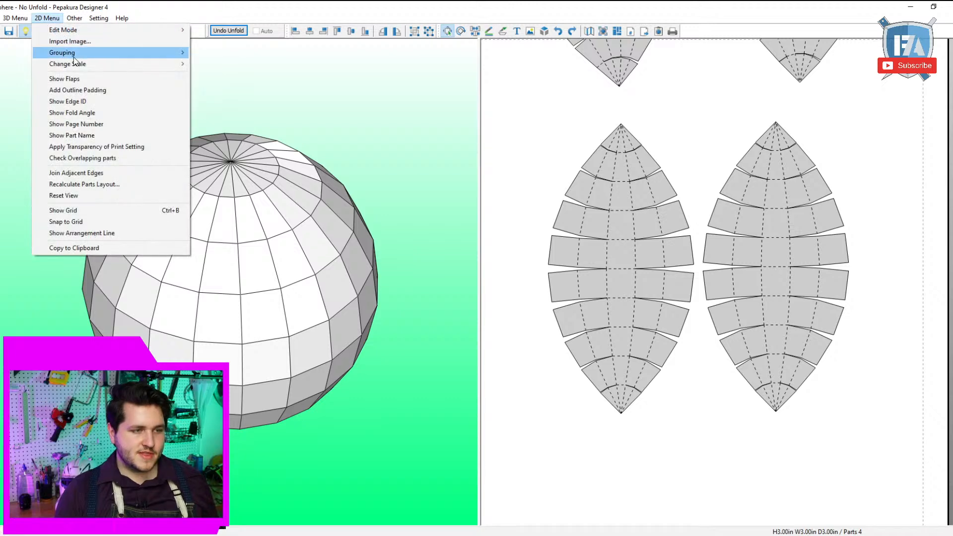
pyautogui.click(99, 173)
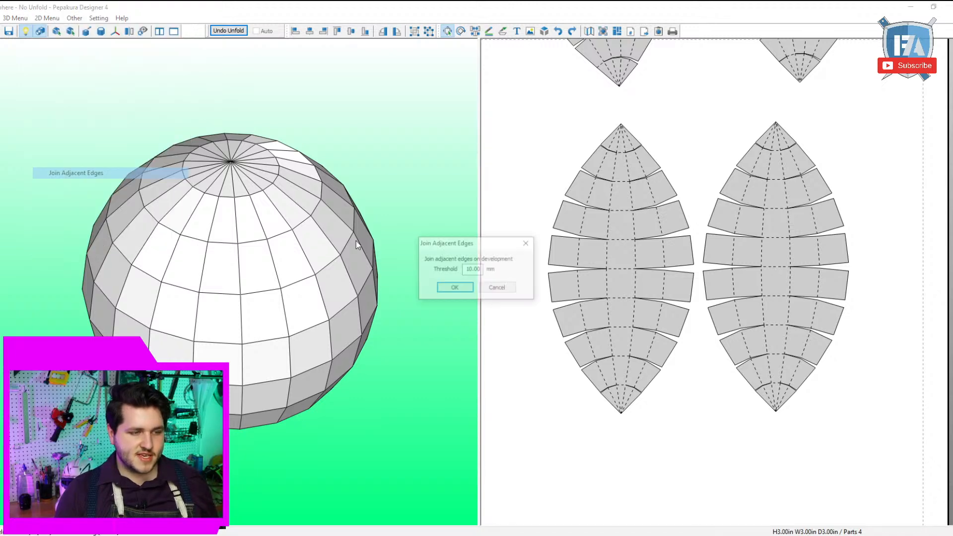
pyautogui.click(454, 288)
pyautogui.scroll(2, 681, 319)
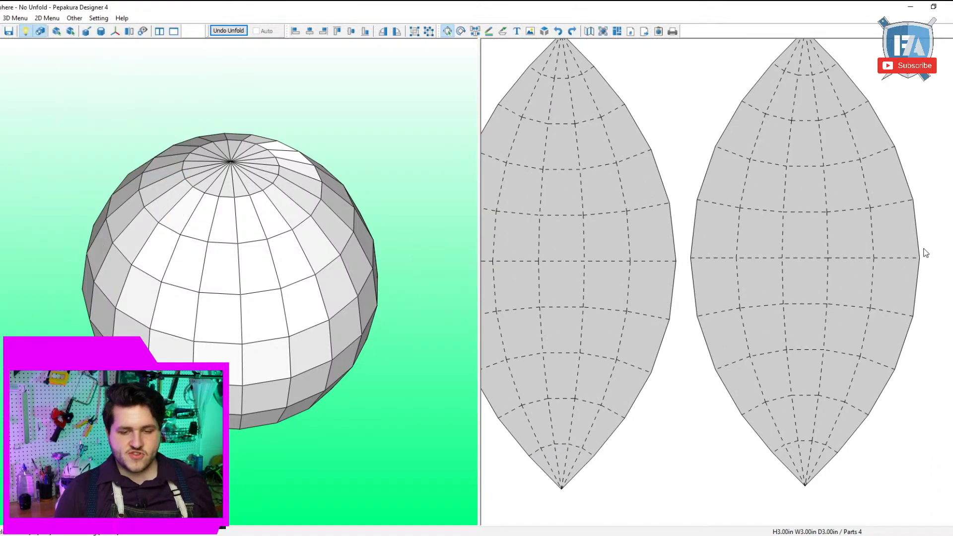
# Examine the gaps, overlaps and split faces in the two upper sphere parts at close range.
pyautogui.scroll(-3, 805, 328)
pyautogui.scroll(4, 818, 215)
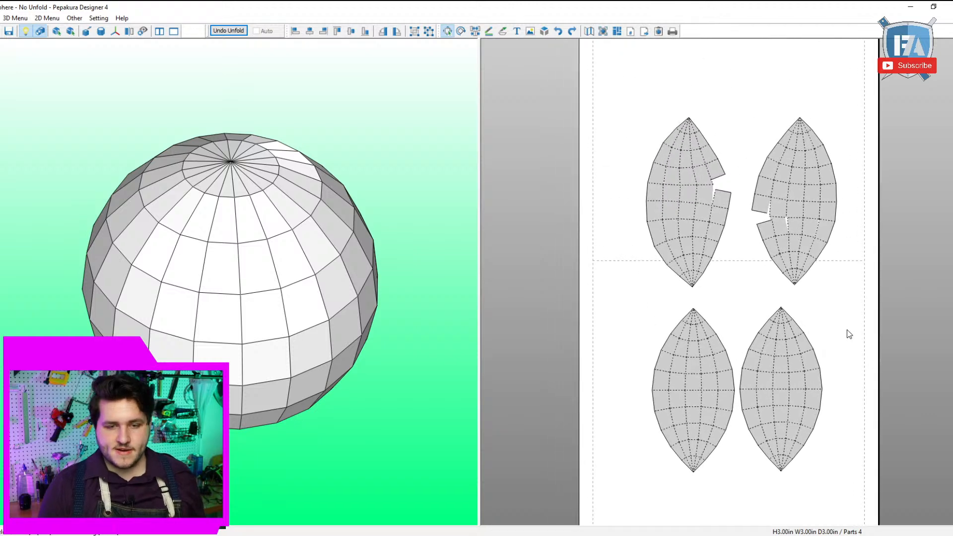
pyautogui.scroll(-1, 686, 396)
pyautogui.scroll(2, 675, 377)
pyautogui.scroll(-2, 672, 374)
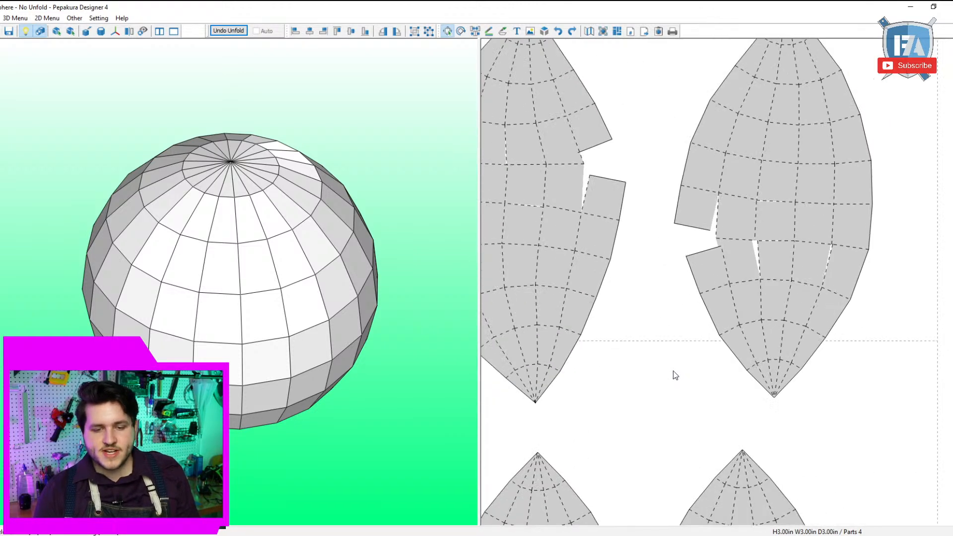
pyautogui.scroll(1, 674, 375)
pyautogui.scroll(5, 664, 296)
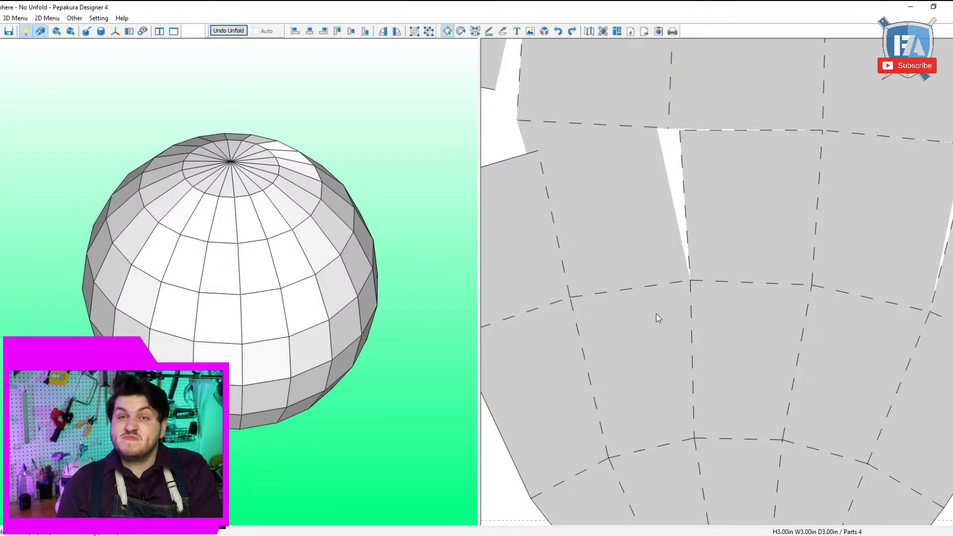
pyautogui.scroll(-2, 643, 306)
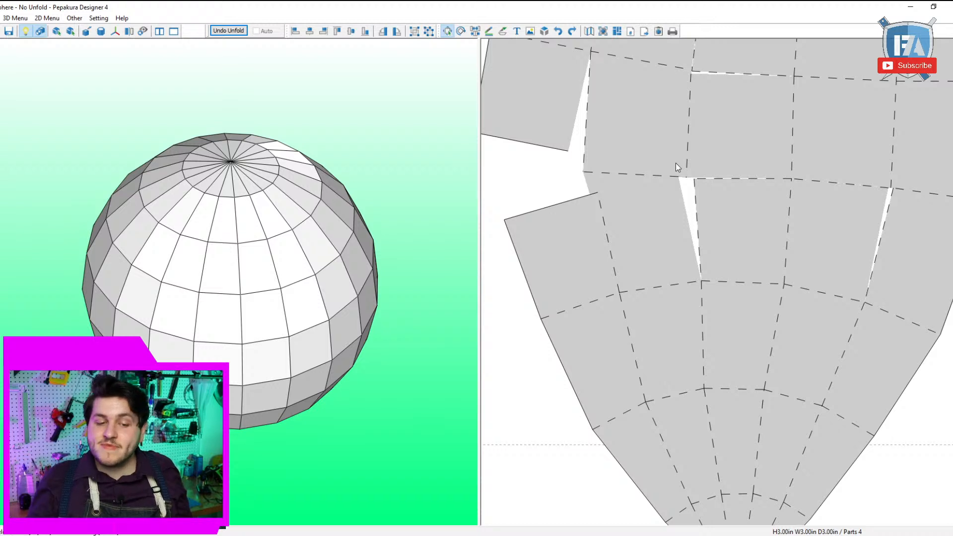
pyautogui.scroll(3, 728, 188)
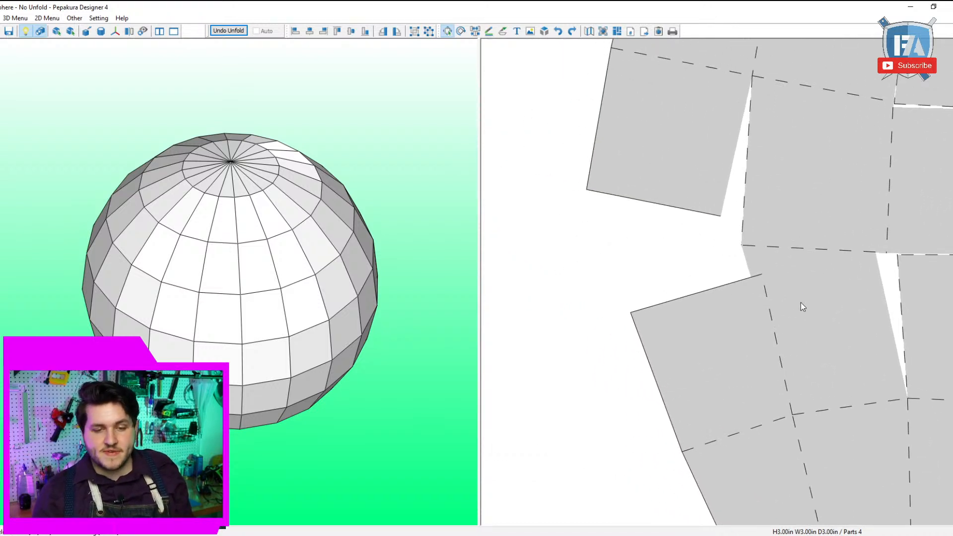
pyautogui.scroll(3, 745, 308)
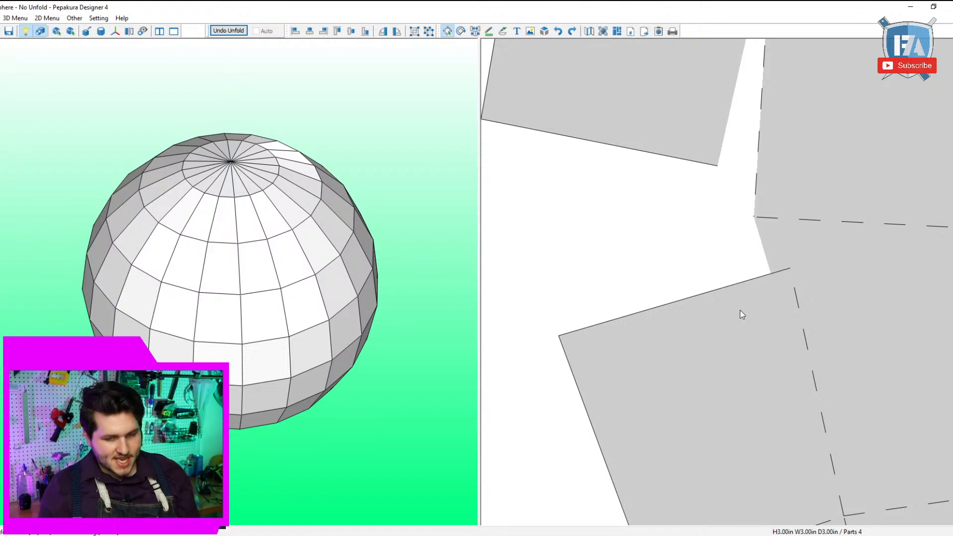
pyautogui.scroll(-5, 748, 278)
pyautogui.scroll(-3, 751, 281)
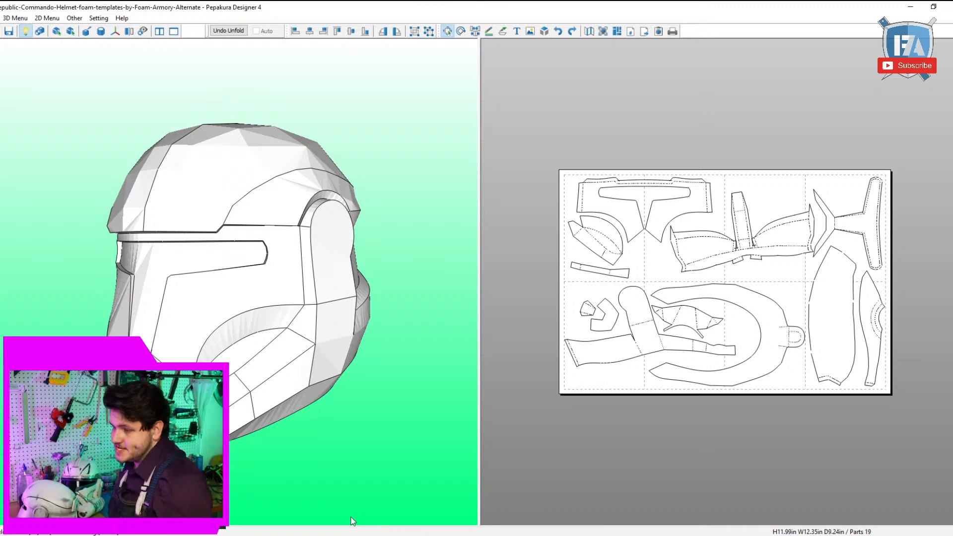
# Turn on the textures of the Republic Commando helmet and inspect the slits in the dome panel on its unfolded part.
pyautogui.moveTo(206, 224); pyautogui.dragTo(266, 200)
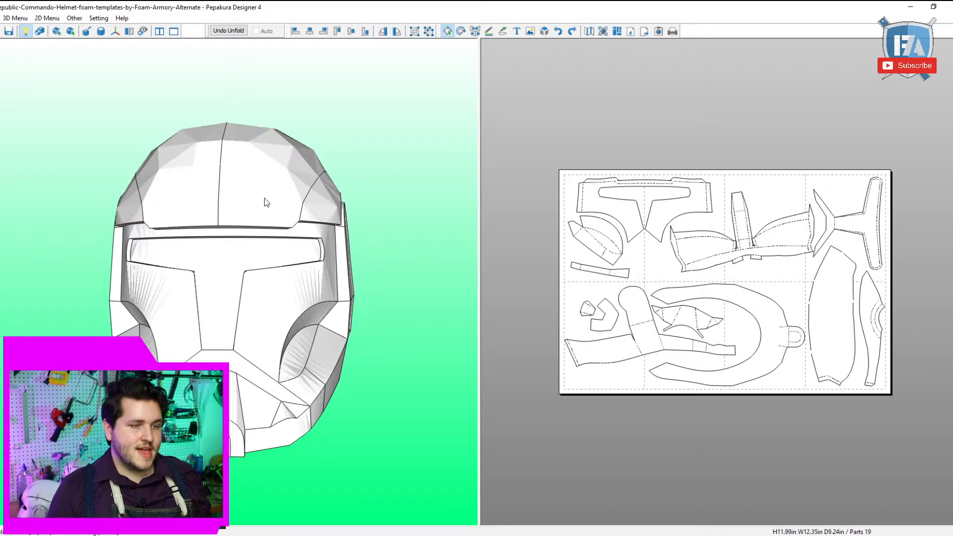
pyautogui.click(41, 31)
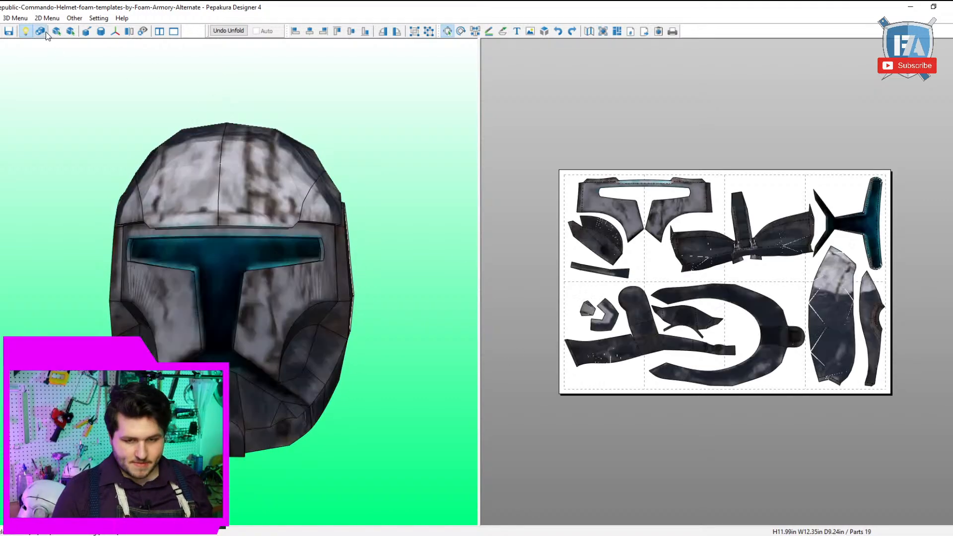
pyautogui.scroll(4, 804, 285)
pyautogui.scroll(2, 859, 316)
pyautogui.moveTo(876, 323); pyautogui.dragTo(552, 194, button='middle')
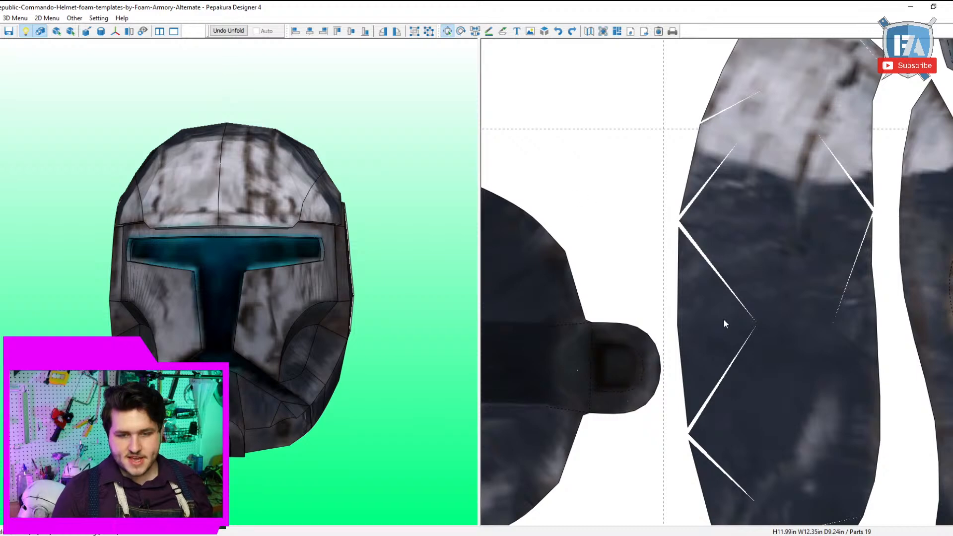
pyautogui.moveTo(204, 207); pyautogui.dragTo(279, 195)
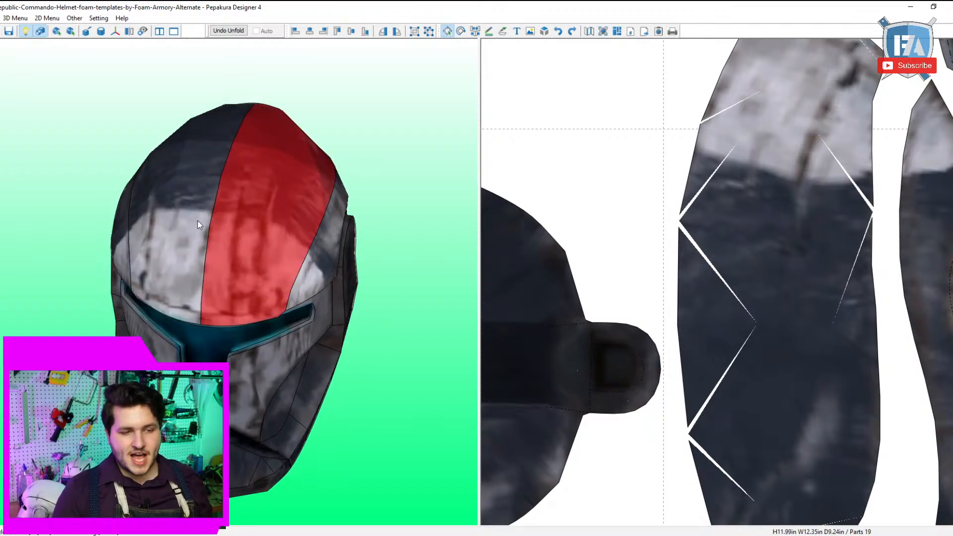
pyautogui.moveTo(198, 224); pyautogui.dragTo(406, 234)
pyautogui.scroll(-2, 720, 298)
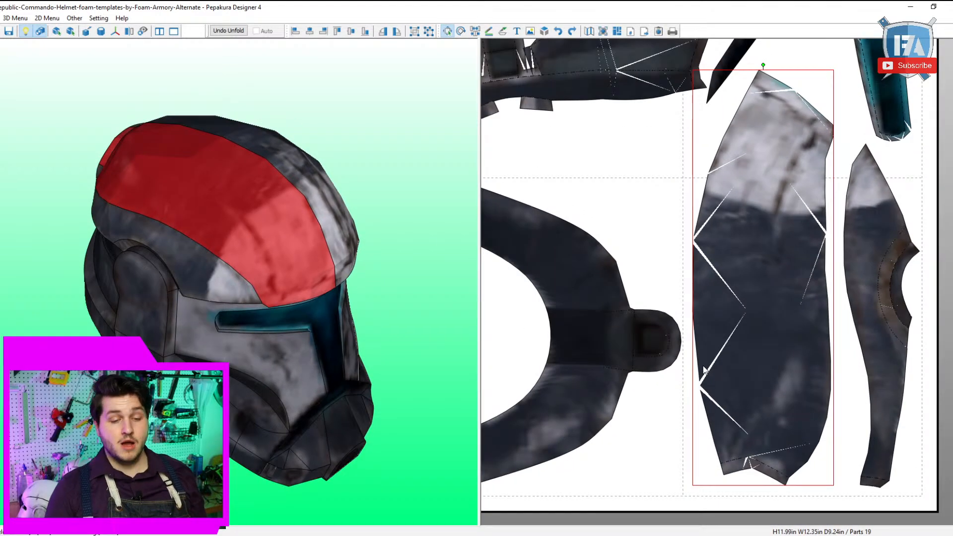
pyautogui.scroll(1, 714, 238)
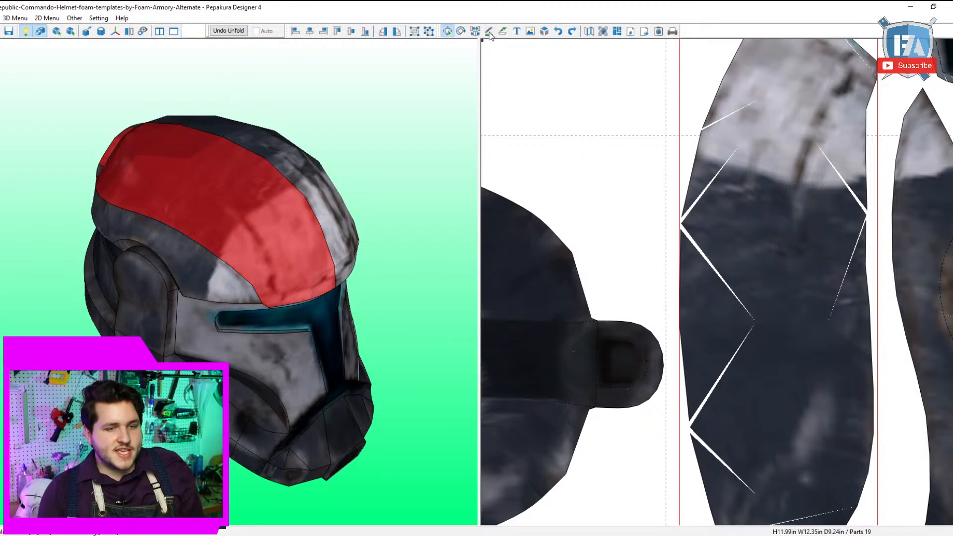
# Turn off the helmet's textures and examine the breaks in the dome panel's outline on the template sheet.
pyautogui.click(40, 31)
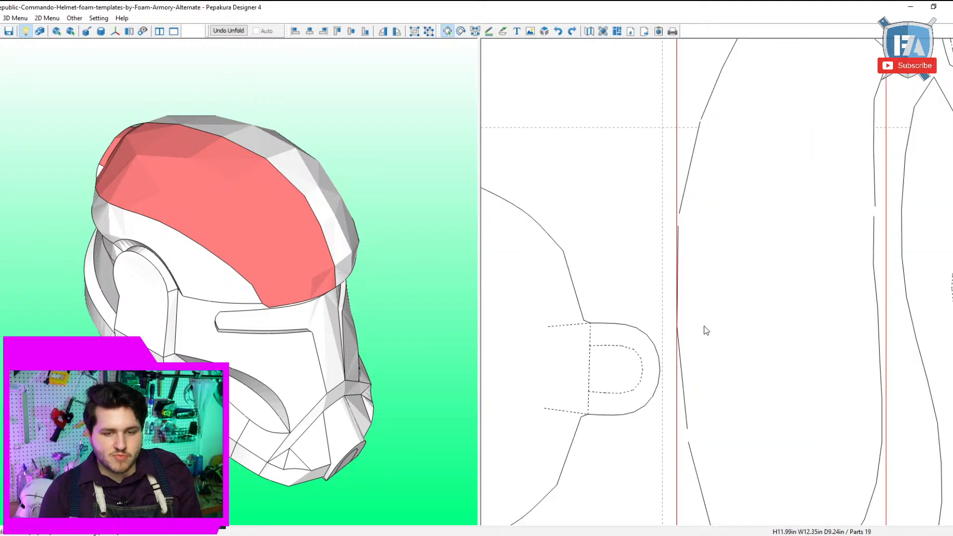
pyautogui.scroll(3, 646, 502)
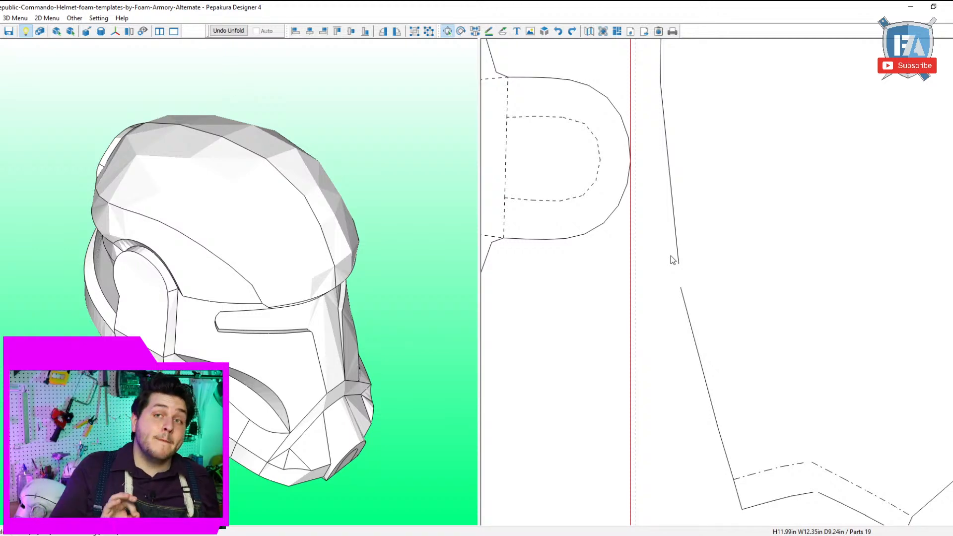
pyautogui.scroll(-5, 672, 259)
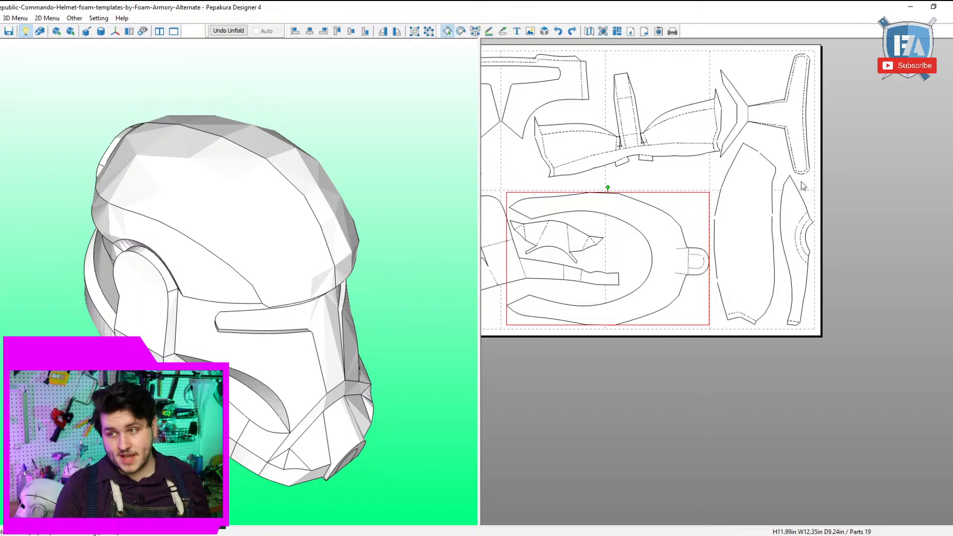
pyautogui.scroll(-1, 722, 364)
pyautogui.scroll(2, 814, 395)
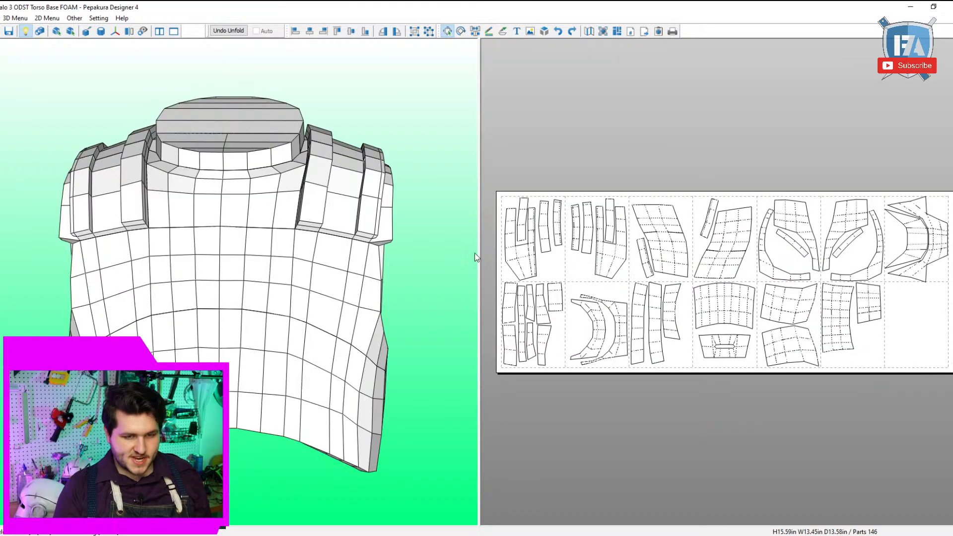
# Examine the Halo 3 ODST torso model from the front, from below and from the arm opening side.
pyautogui.moveTo(206, 306); pyautogui.dragTo(222, 303)
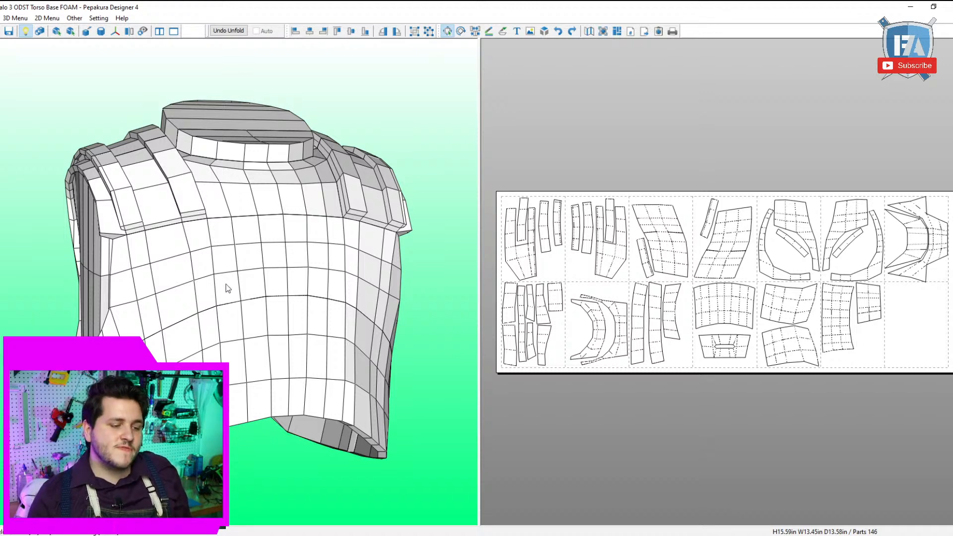
pyautogui.moveTo(228, 286); pyautogui.dragTo(253, 257)
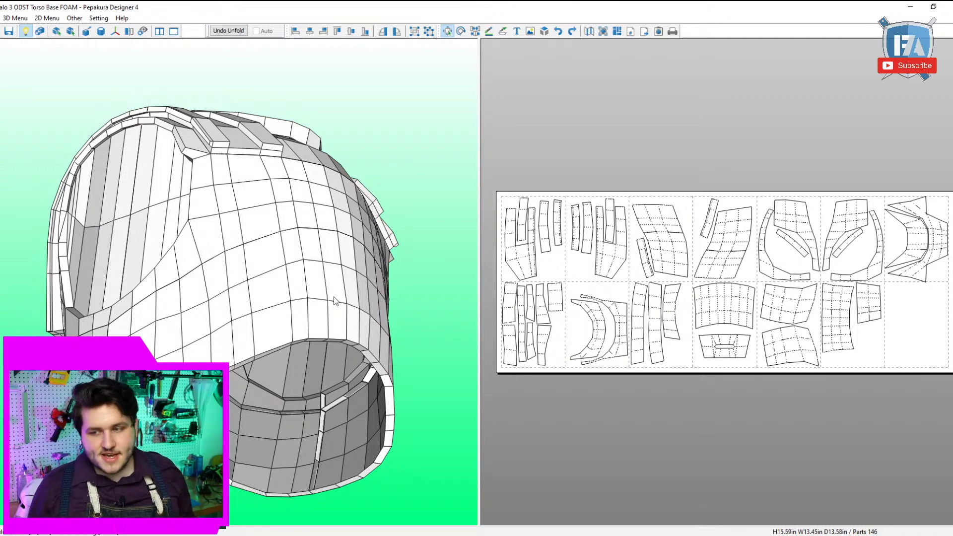
pyautogui.moveTo(199, 290); pyautogui.dragTo(329, 337)
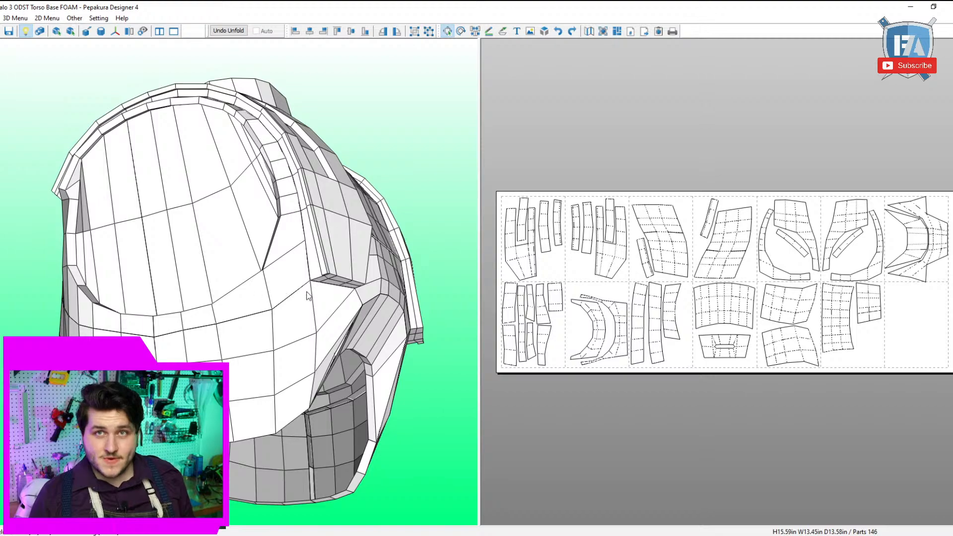
pyautogui.moveTo(281, 292); pyautogui.dragTo(267, 312)
pyautogui.scroll(-2, 286, 308)
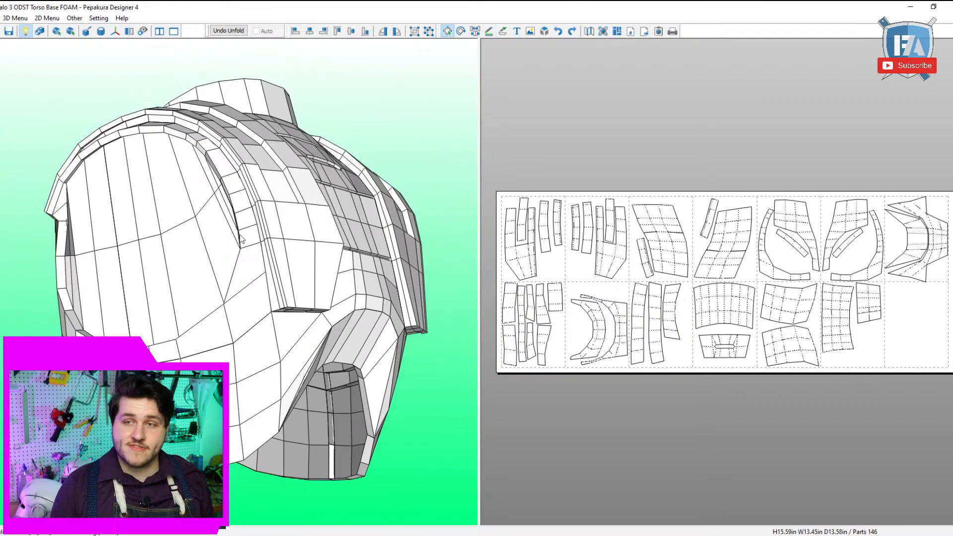
pyautogui.scroll(-3, 243, 231)
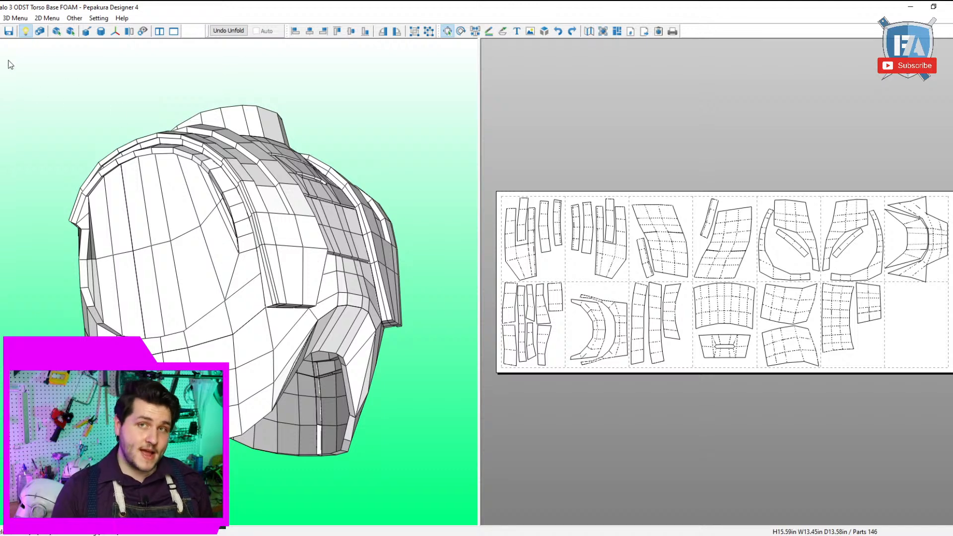
# Undo the torso's unfolding without applying the open edge info to the 3D model.
pyautogui.click(16, 19)
pyautogui.moveTo(35, 30)
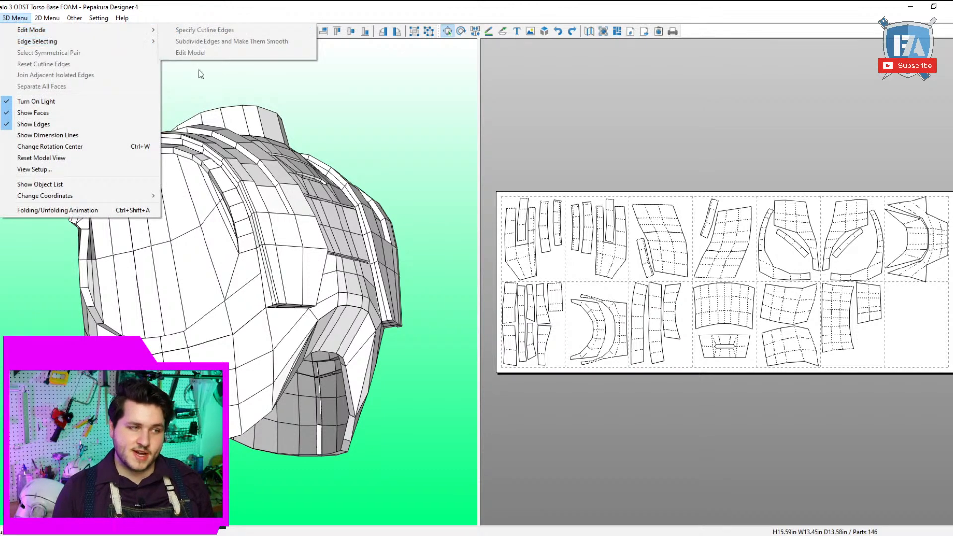
pyautogui.click(292, 85)
pyautogui.moveTo(399, 206); pyautogui.dragTo(308, 164)
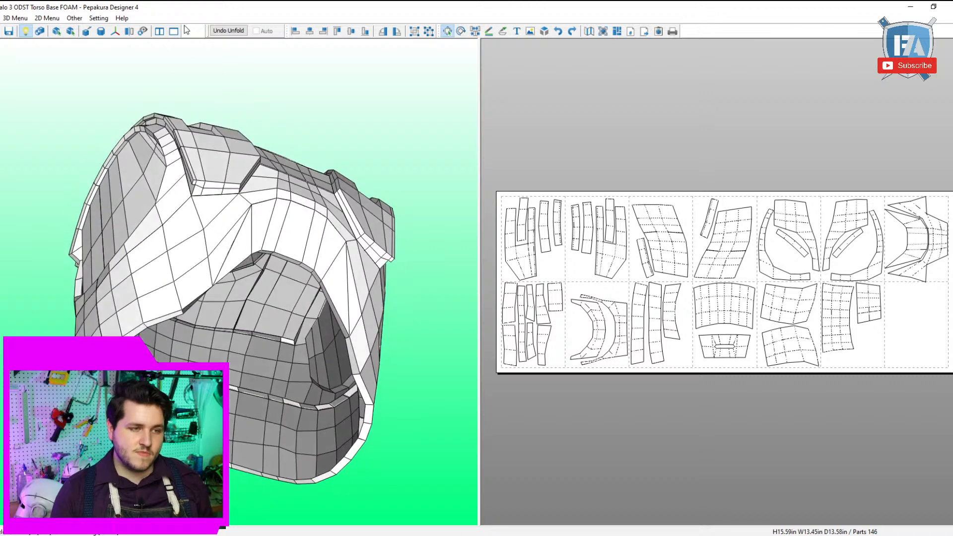
pyautogui.click(228, 30)
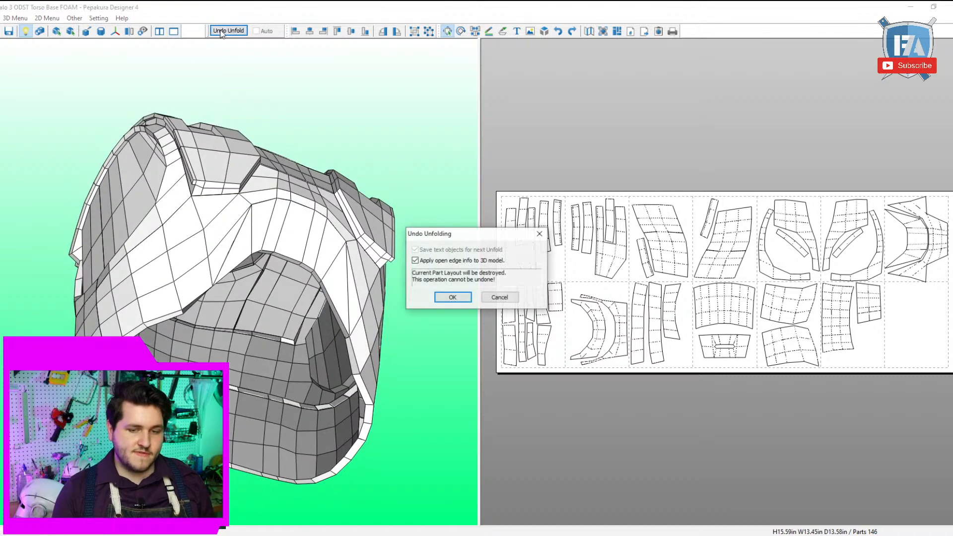
pyautogui.click(415, 261)
pyautogui.click(453, 297)
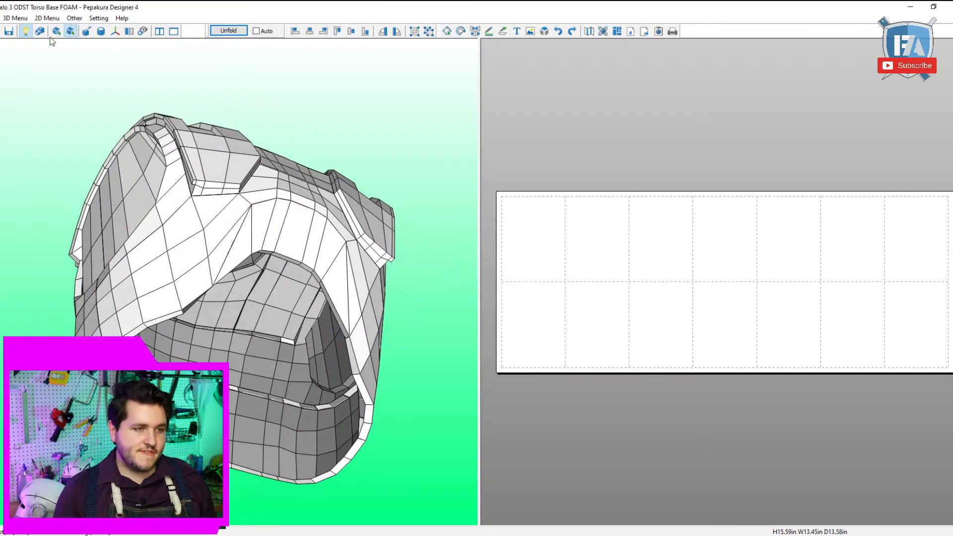
# Open Edit Model mode for the torso, pick the vertex above the side opening, and clear that selection.
pyautogui.click(15, 18)
pyautogui.moveTo(68, 34)
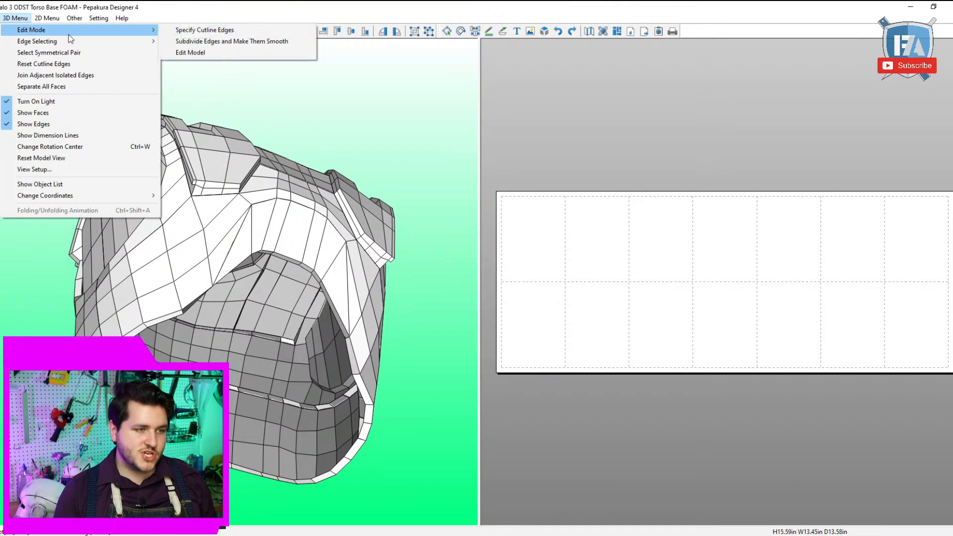
pyautogui.click(194, 52)
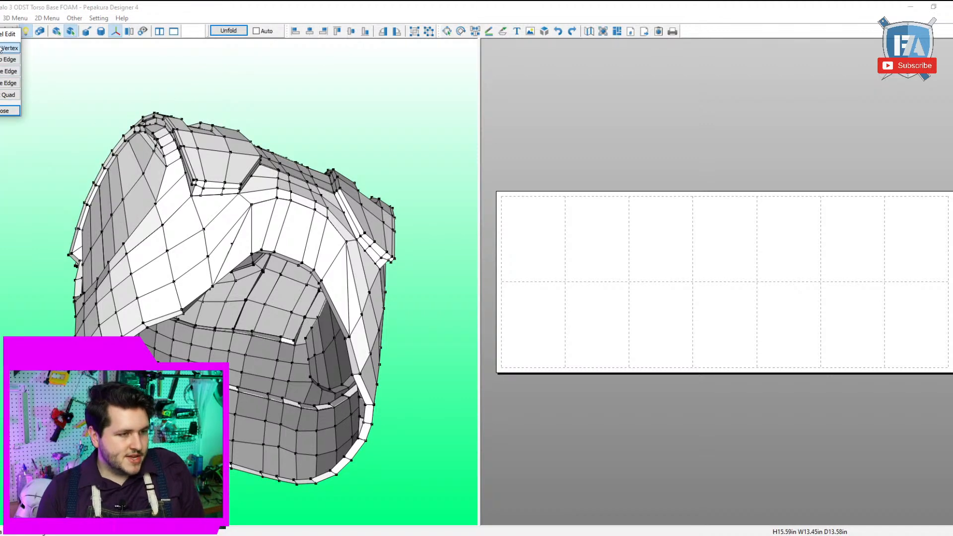
pyautogui.moveTo(184, 144); pyautogui.dragTo(259, 271, button='right')
pyautogui.scroll(2, 288, 298)
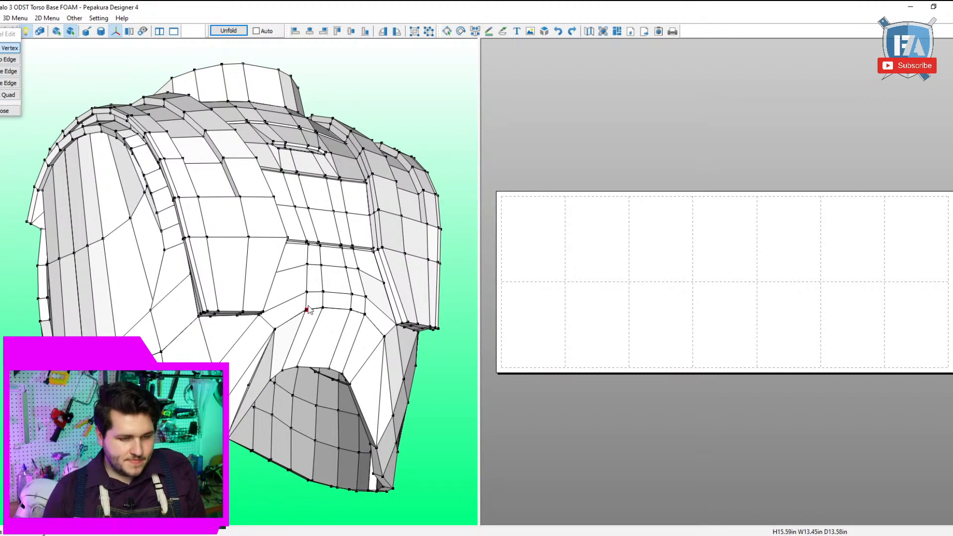
pyautogui.click(306, 309)
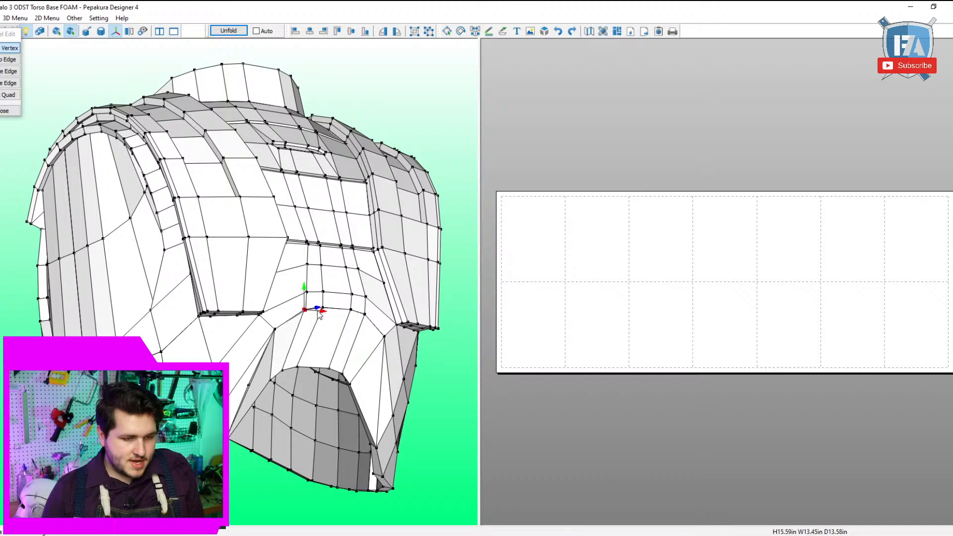
pyautogui.moveTo(318, 314); pyautogui.dragTo(298, 265, button='right')
pyautogui.click(267, 224)
pyautogui.scroll(2, 297, 269)
pyautogui.moveTo(346, 175); pyautogui.dragTo(296, 243, button='right')
pyautogui.scroll(-6, 302, 211)
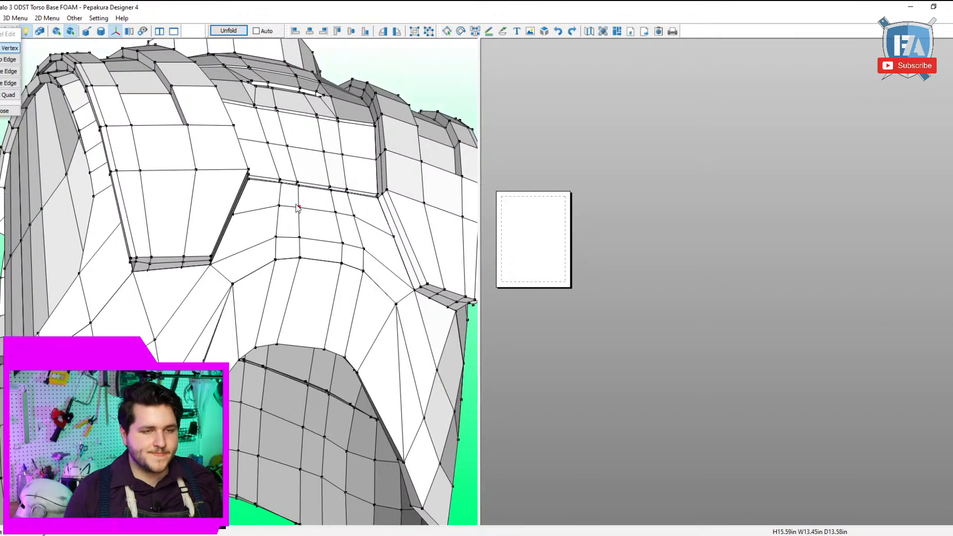
# Select the lower corner vertex of the torso's small recessed slot and nudge it slightly along the blue axis.
pyautogui.scroll(8, 275, 274)
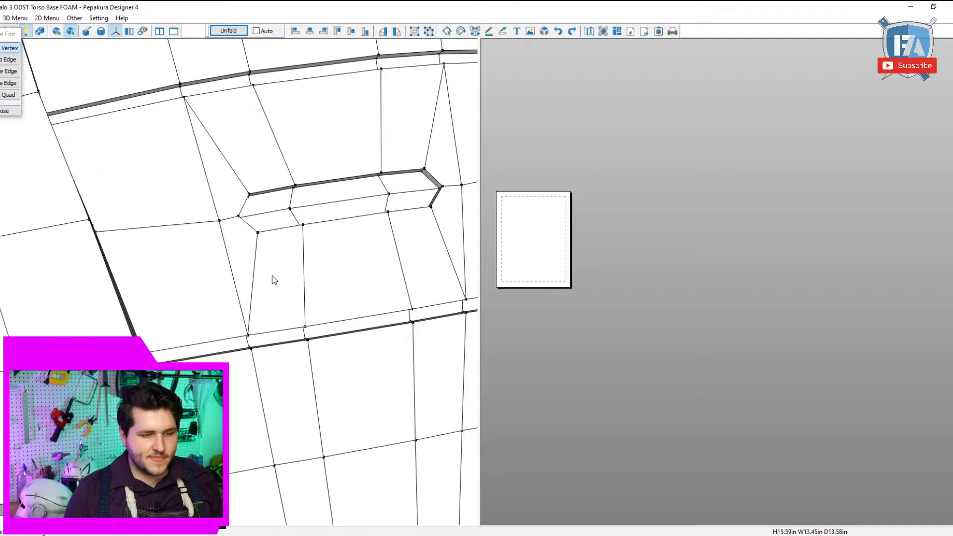
pyautogui.moveTo(285, 190); pyautogui.dragTo(282, 276, button='right')
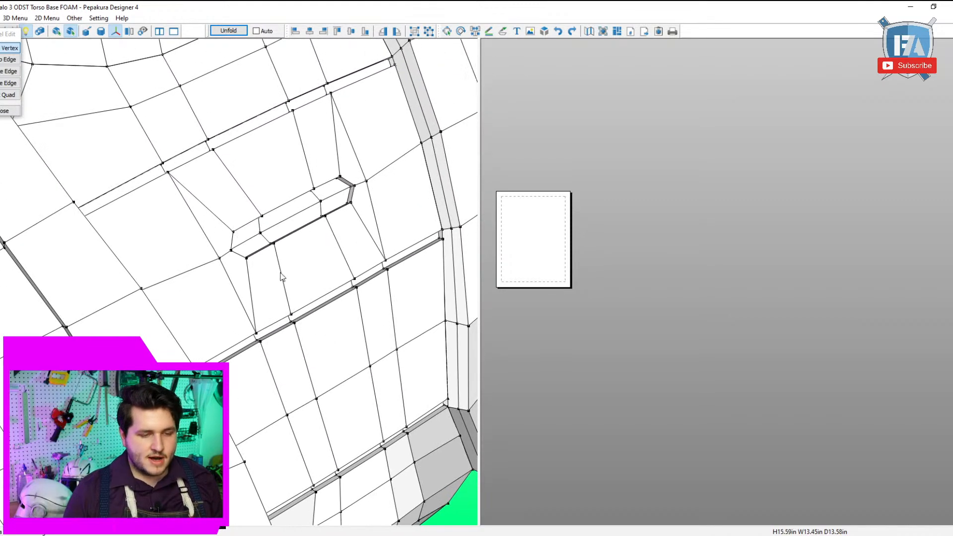
pyautogui.click(247, 258)
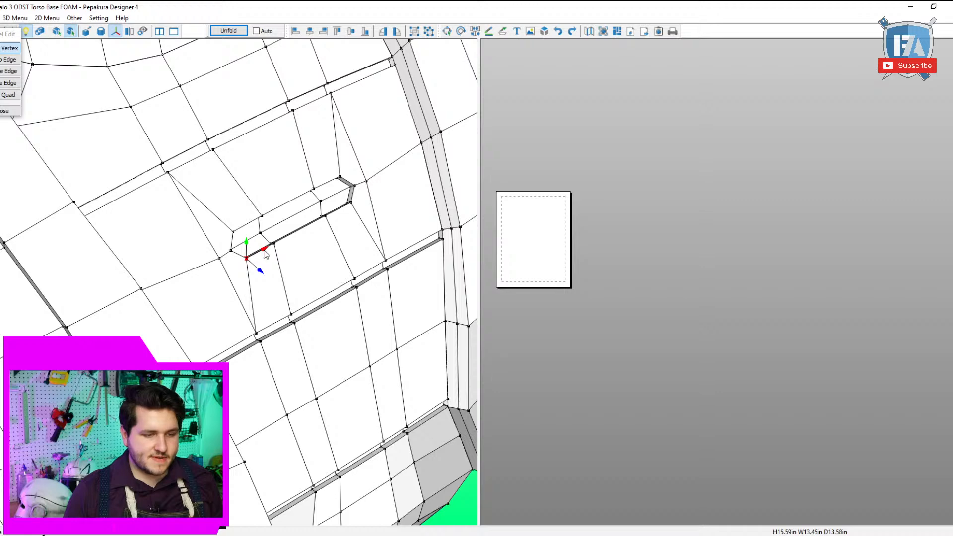
pyautogui.moveTo(264, 275); pyautogui.dragTo(262, 273)
pyautogui.scroll(4, 262, 279)
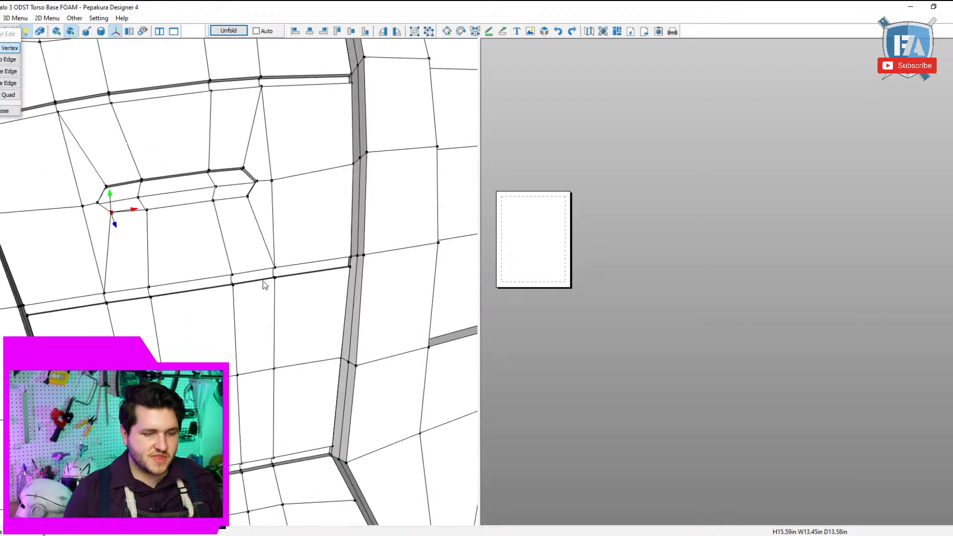
# Unfold the torso at the manual scale of 0.393701 and move the slotted panel's part to an empty area of the page.
pyautogui.click(229, 30)
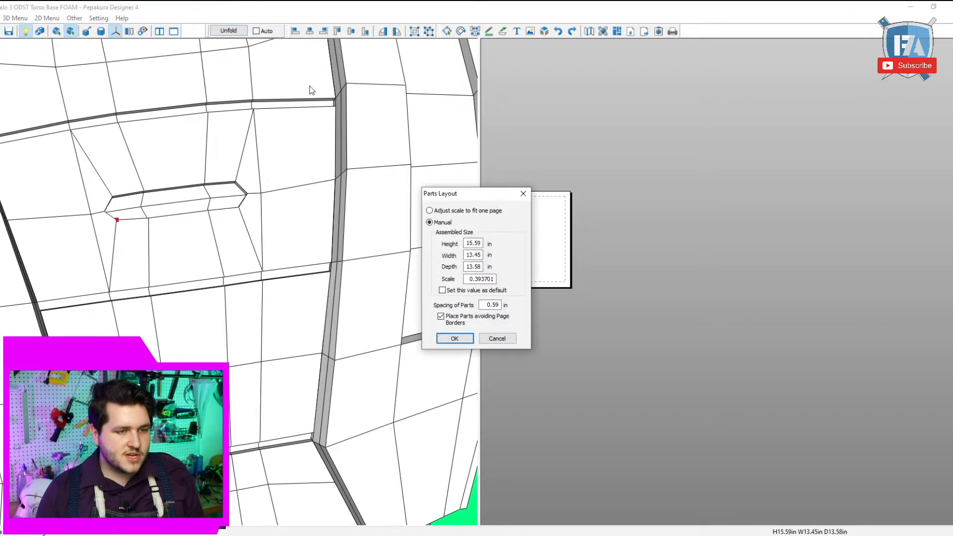
pyautogui.click(451, 337)
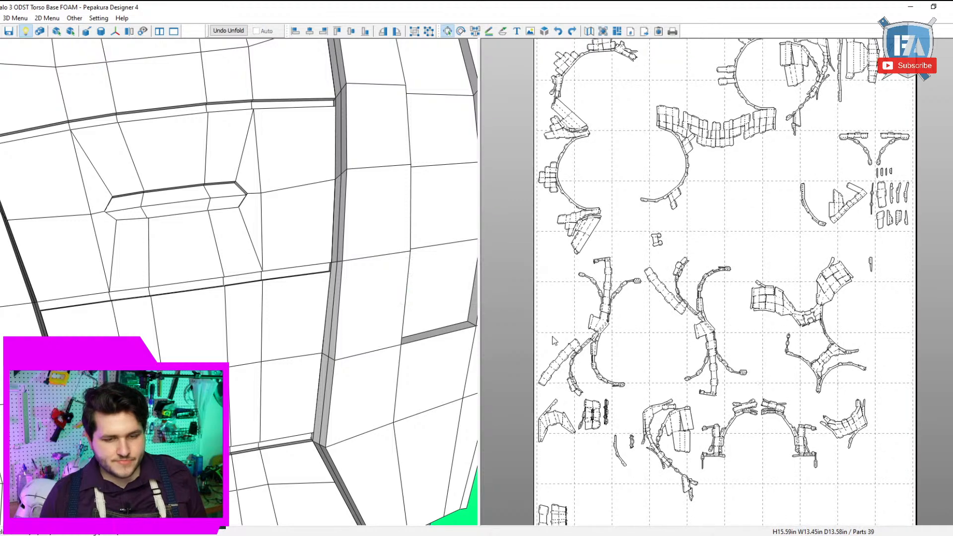
pyautogui.click(242, 217)
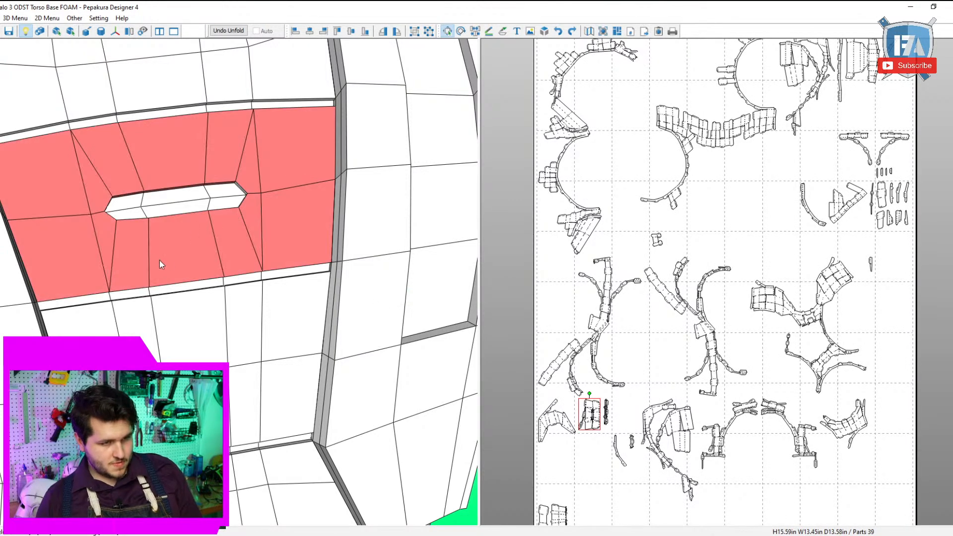
pyautogui.scroll(4, 704, 144)
pyautogui.moveTo(704, 138); pyautogui.dragTo(749, 385, button='right')
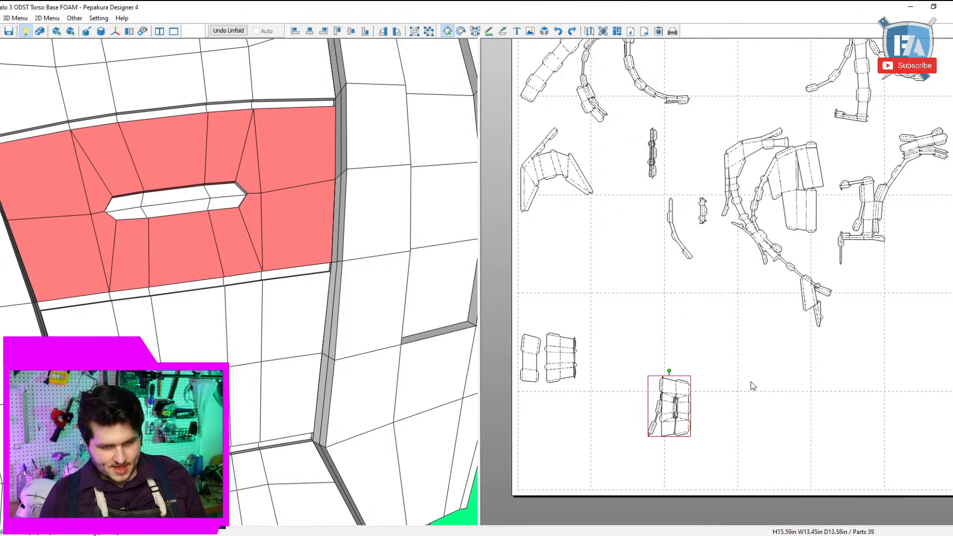
pyautogui.scroll(5, 764, 202)
pyautogui.scroll(2, 814, 308)
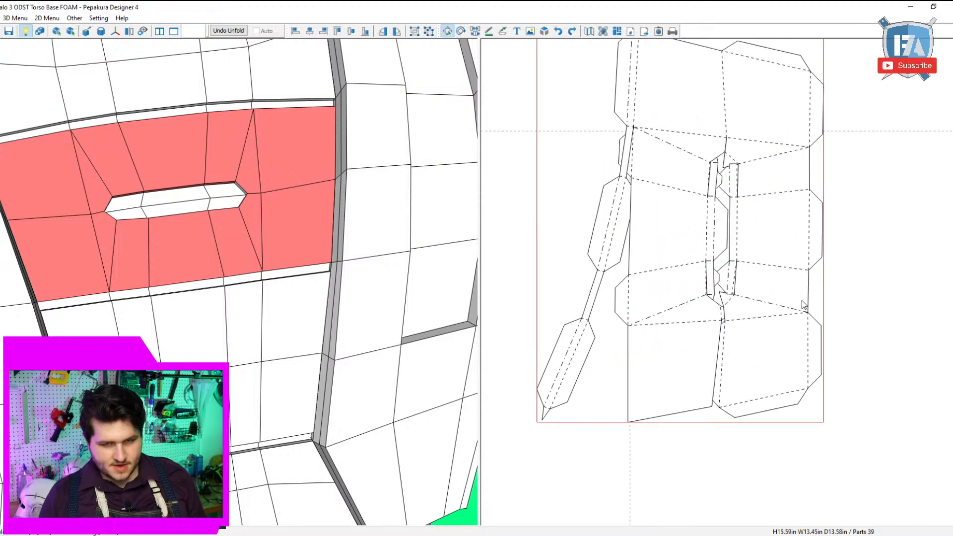
pyautogui.scroll(1, 758, 318)
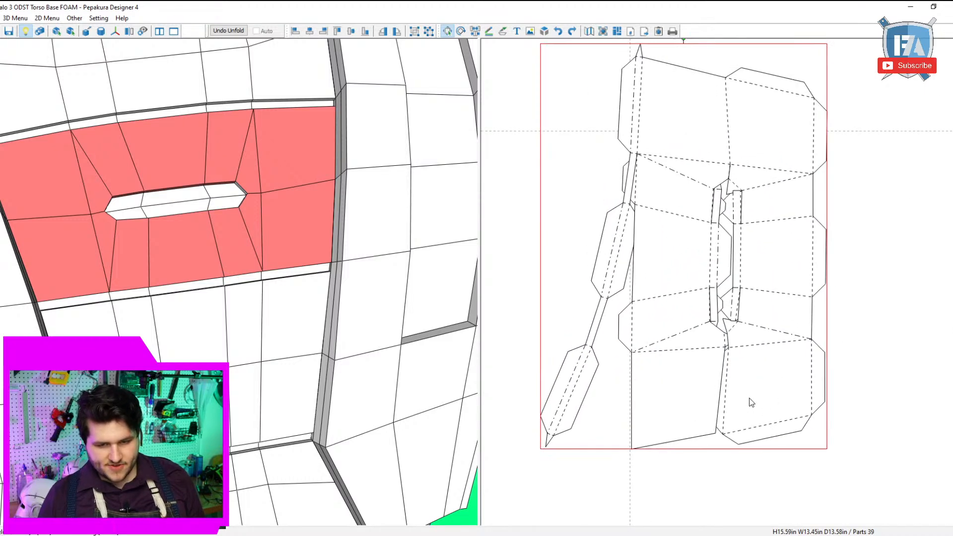
# Hide the flaps on the unfolded parts and rotate the slotted panel's part to match its orientation in the 3D model.
pyautogui.click(47, 18)
pyautogui.click(49, 73)
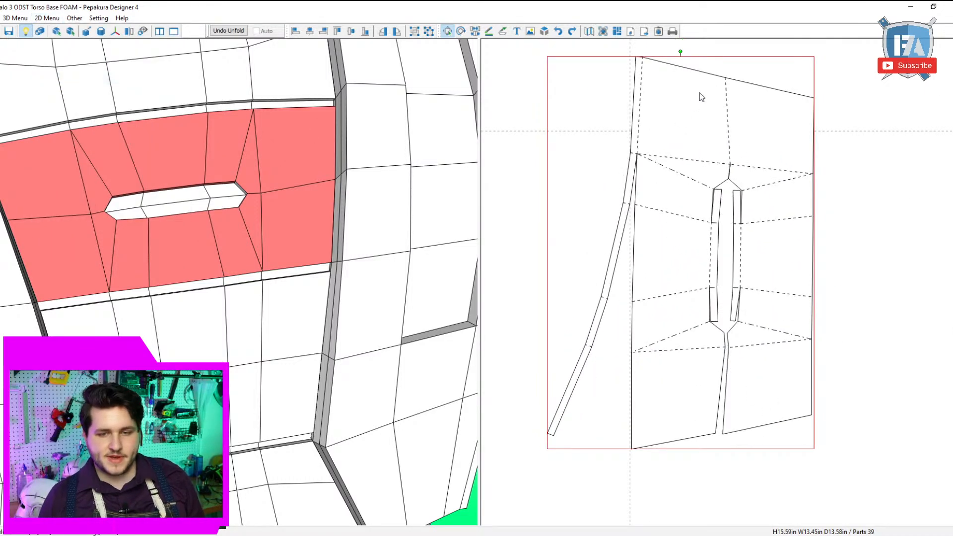
pyautogui.moveTo(681, 52); pyautogui.dragTo(879, 203)
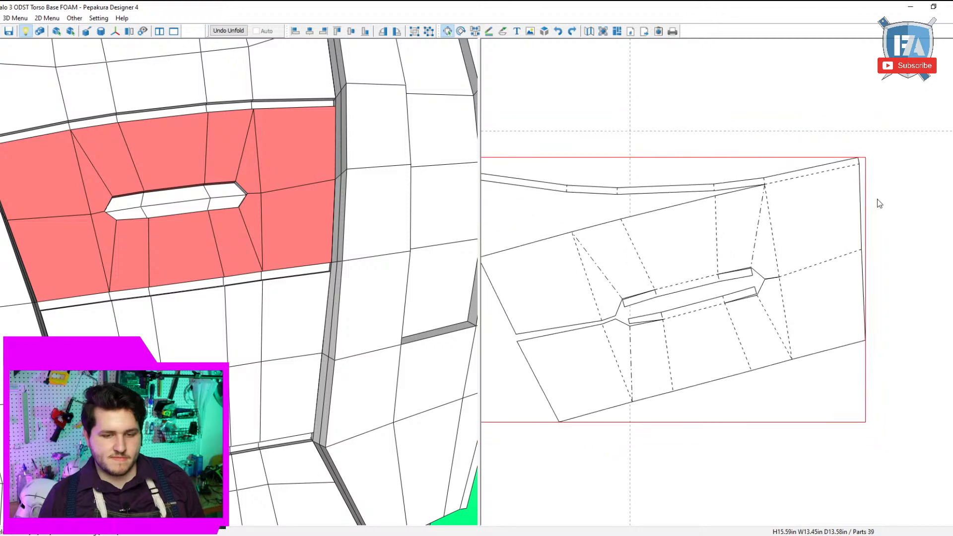
pyautogui.moveTo(626, 351); pyautogui.dragTo(648, 341)
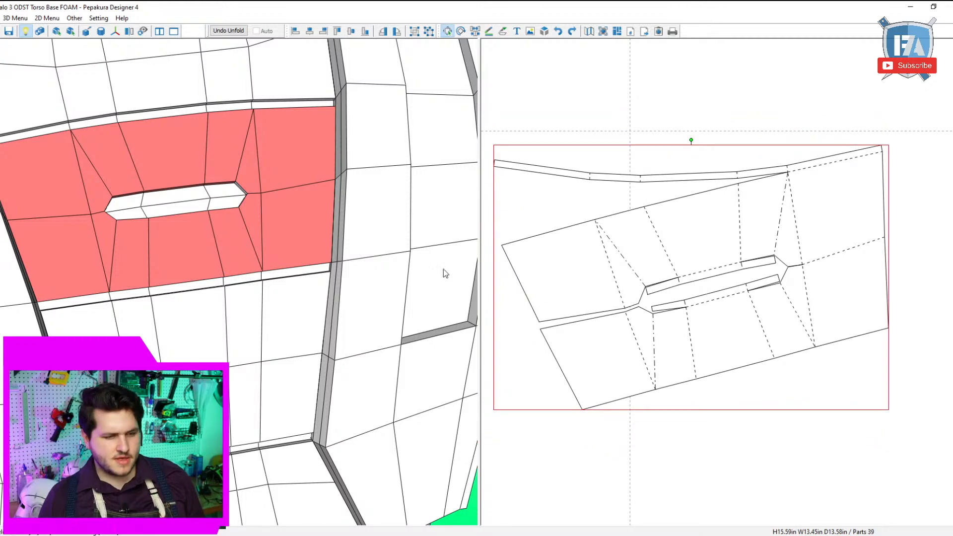
pyautogui.moveTo(255, 228); pyautogui.dragTo(212, 232)
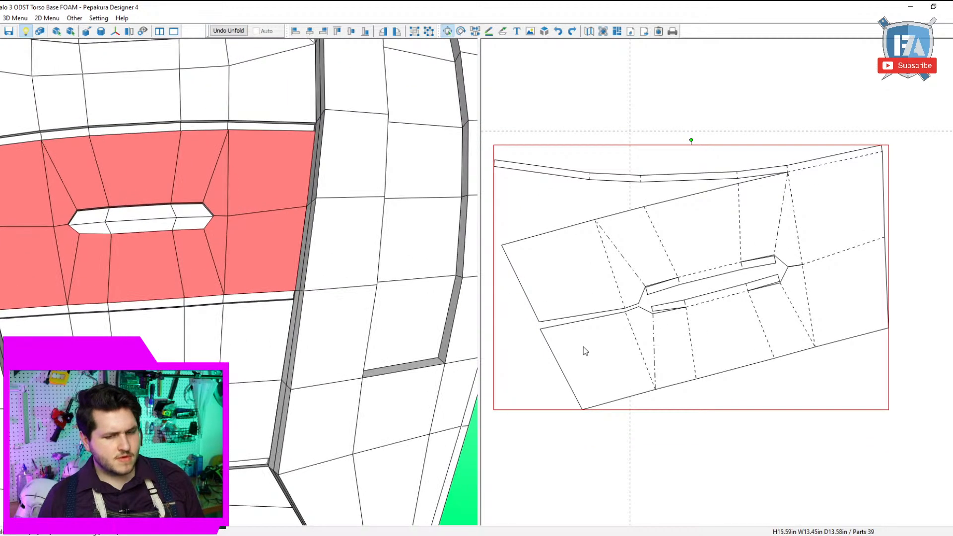
pyautogui.scroll(2, 594, 358)
pyautogui.scroll(-3, 721, 379)
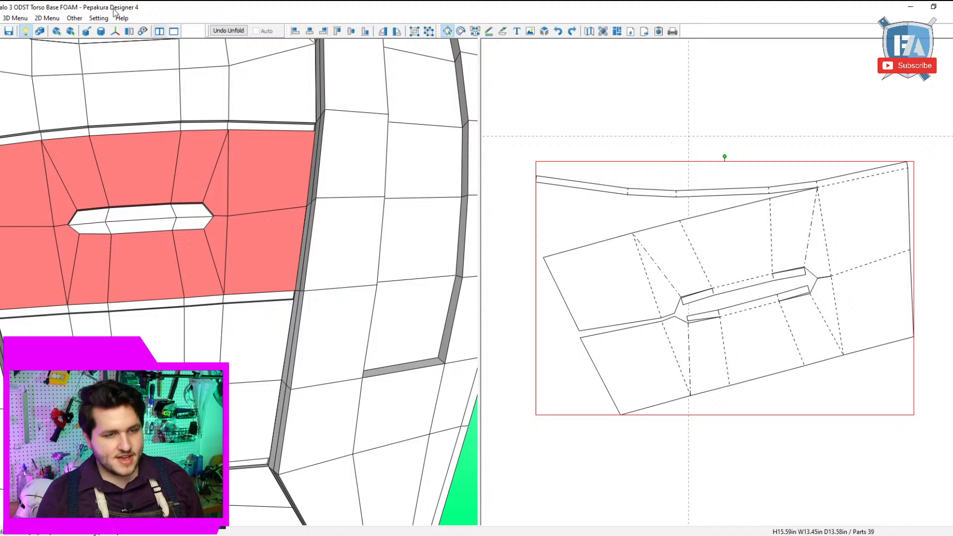
# Reopen the recent file Halo 3 ODST Torso Base FOAM.pdo without saving the current changes.
pyautogui.click(1, 18)
pyautogui.click(29, 205)
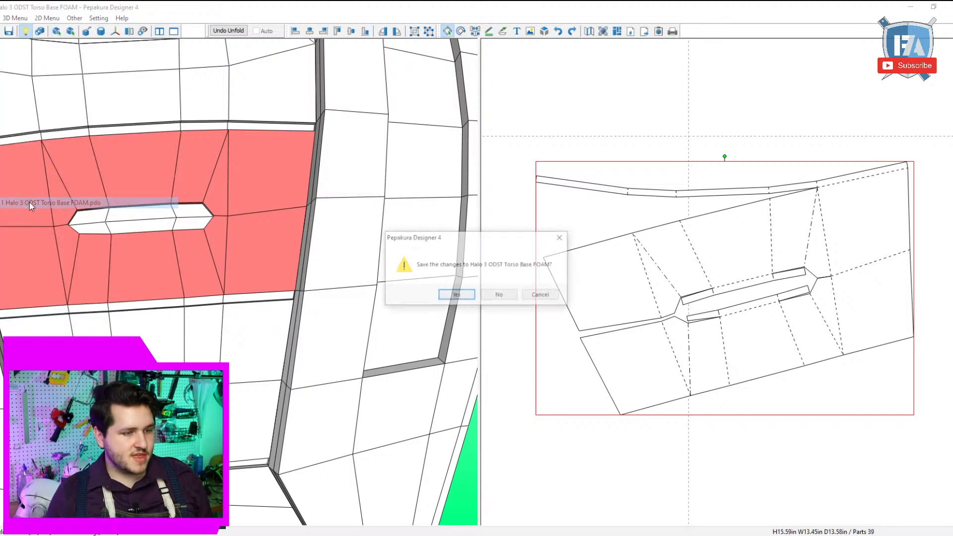
pyautogui.click(499, 296)
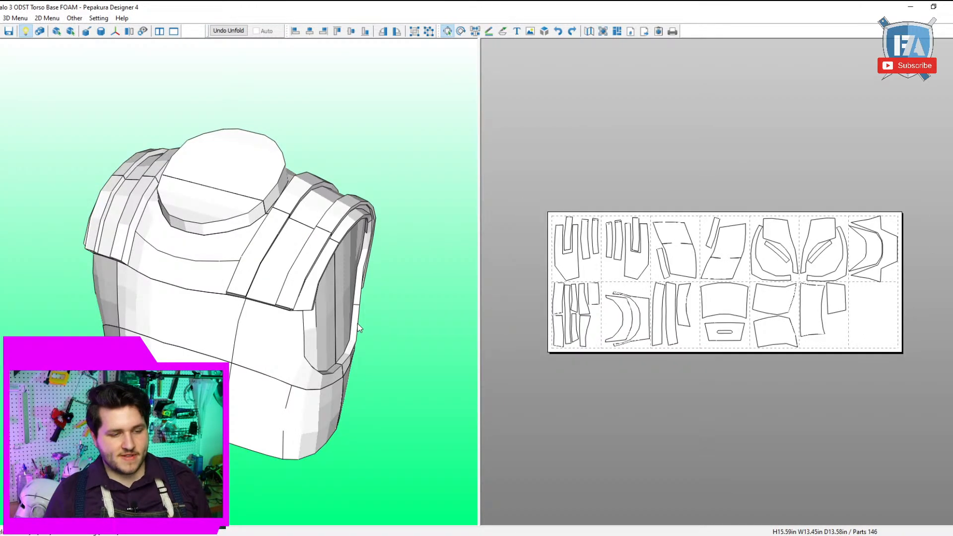
# Examine the torso from the arm opening side and review its complete layout of clean foam templates.
pyautogui.moveTo(383, 303)
pyautogui.mouseDown()
pyautogui.moveTo(317, 308)
pyautogui.moveTo(365, 300)
pyautogui.mouseUp()
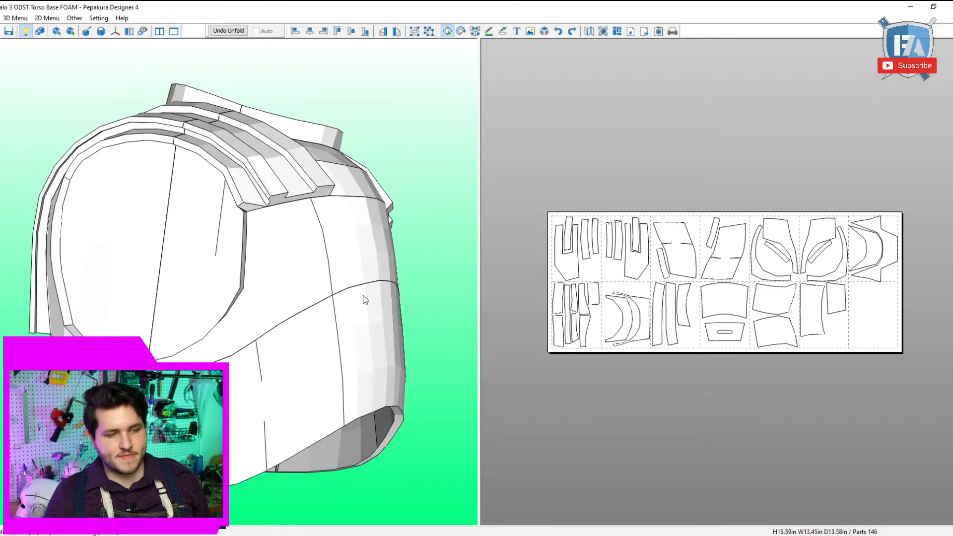
pyautogui.scroll(3, 634, 198)
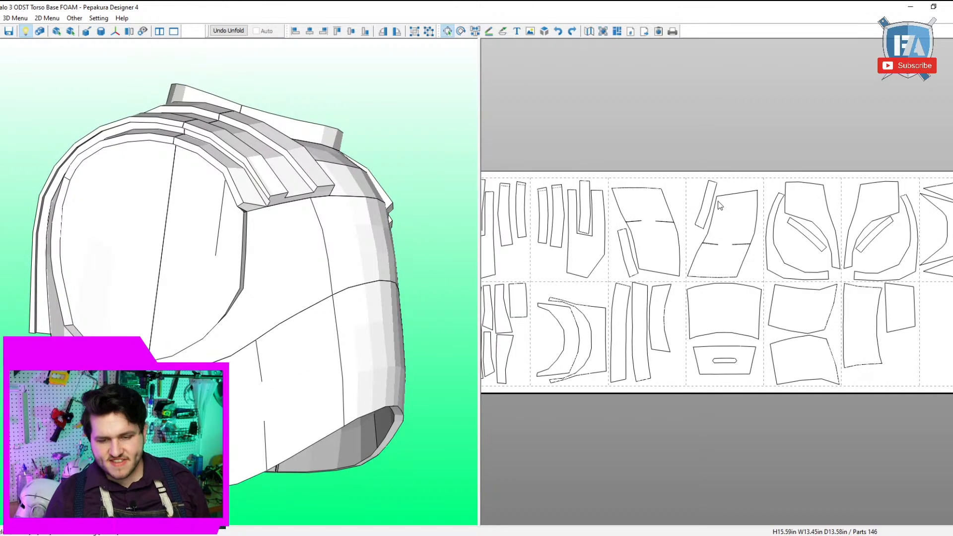
pyautogui.scroll(-2, 718, 201)
pyautogui.moveTo(910, 165); pyautogui.dragTo(503, 360)
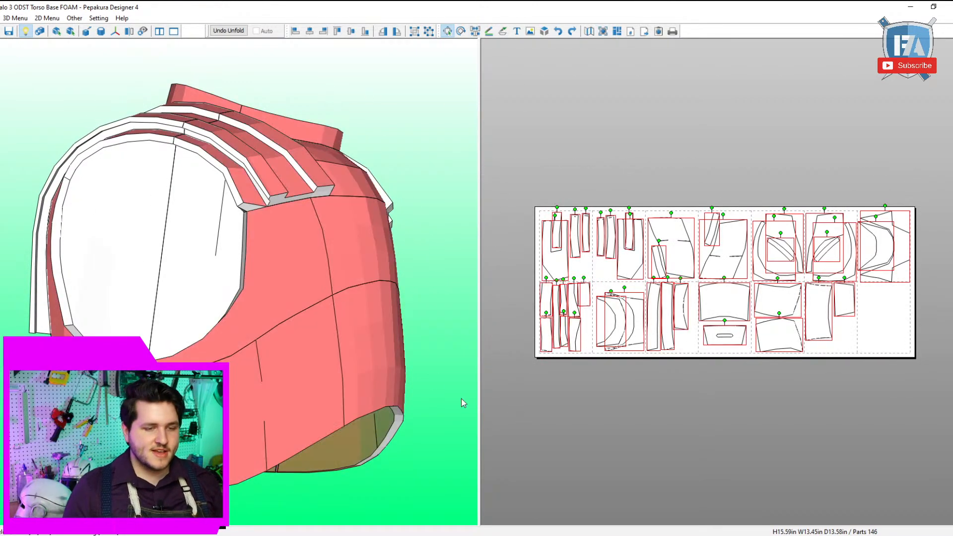
pyautogui.click(724, 412)
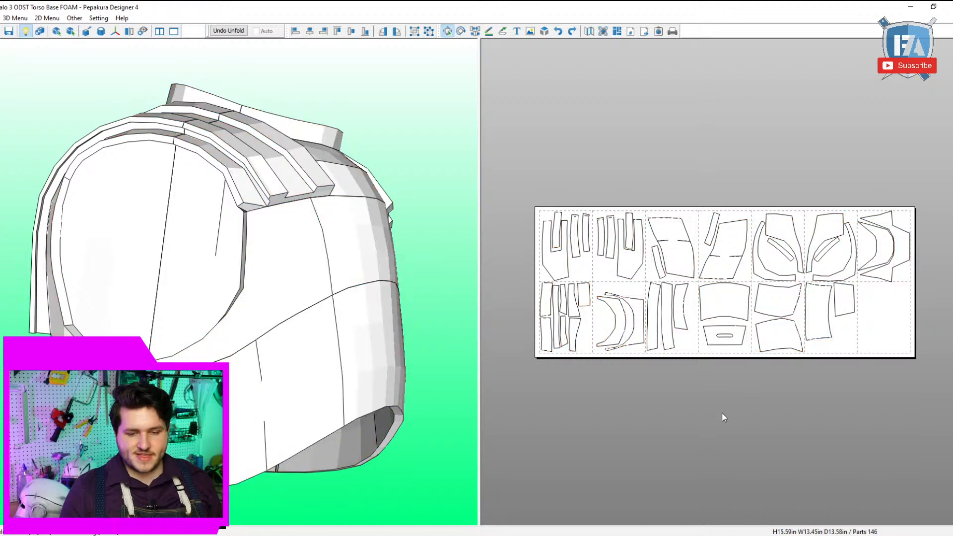
pyautogui.scroll(3, 722, 413)
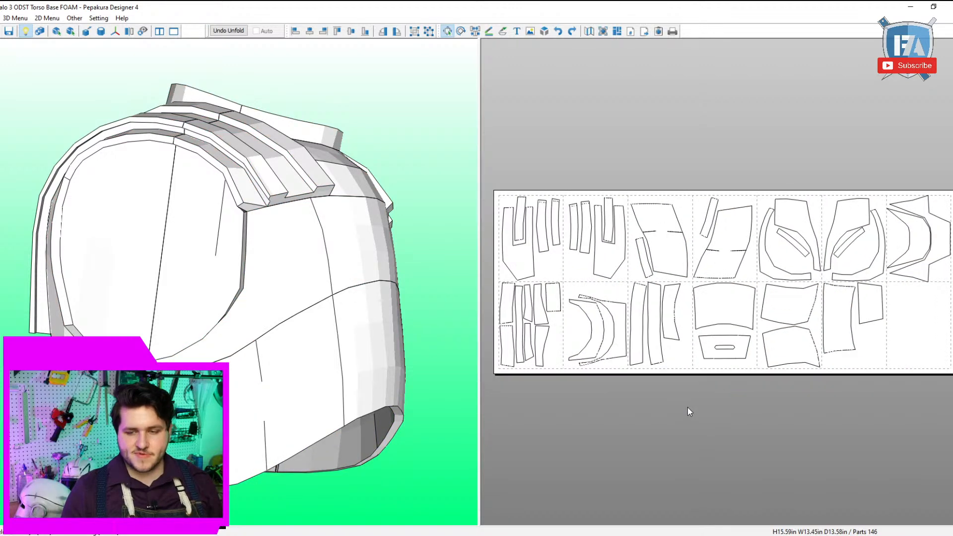
pyautogui.scroll(3, 688, 408)
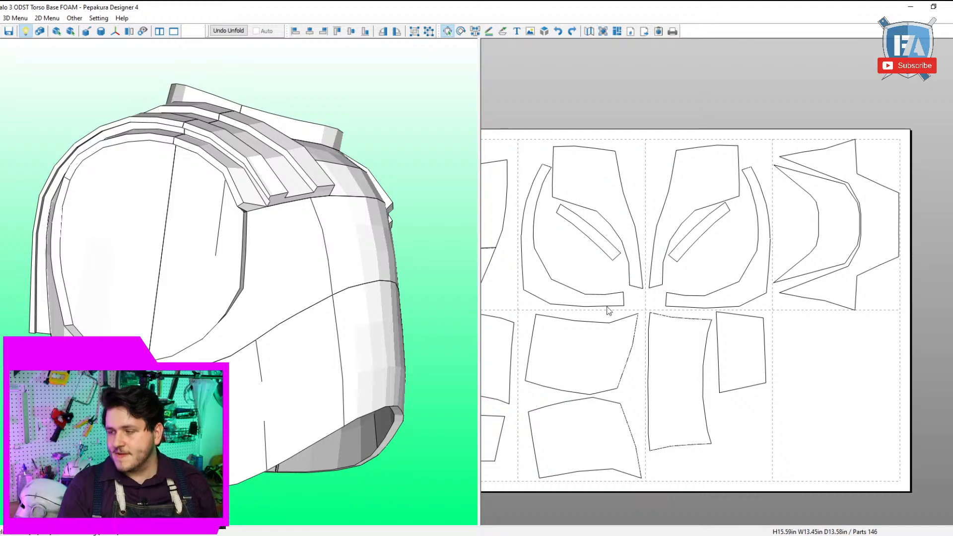
# Set the Hide Nearly Flat Edges threshold to 180 degrees in the Line Color Tool.
pyautogui.click(488, 31)
pyautogui.moveTo(589, 93); pyautogui.dragTo(633, 96)
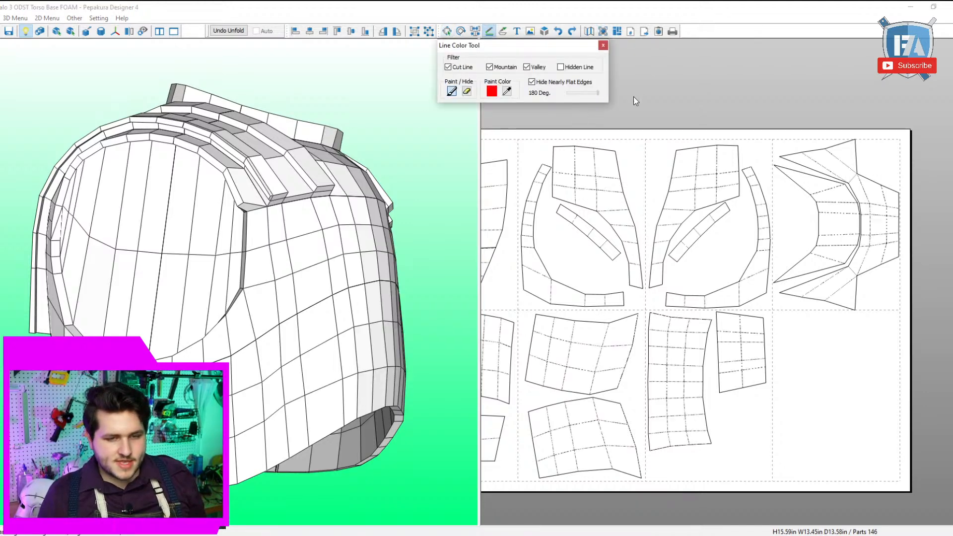
pyautogui.click(604, 48)
# Undo the torso's unfolding without applying the open edge info, and expand the 3D view across the full window width.
pyautogui.moveTo(451, 93); pyautogui.dragTo(411, 74, button='right')
pyautogui.scroll(-1, 122, 164)
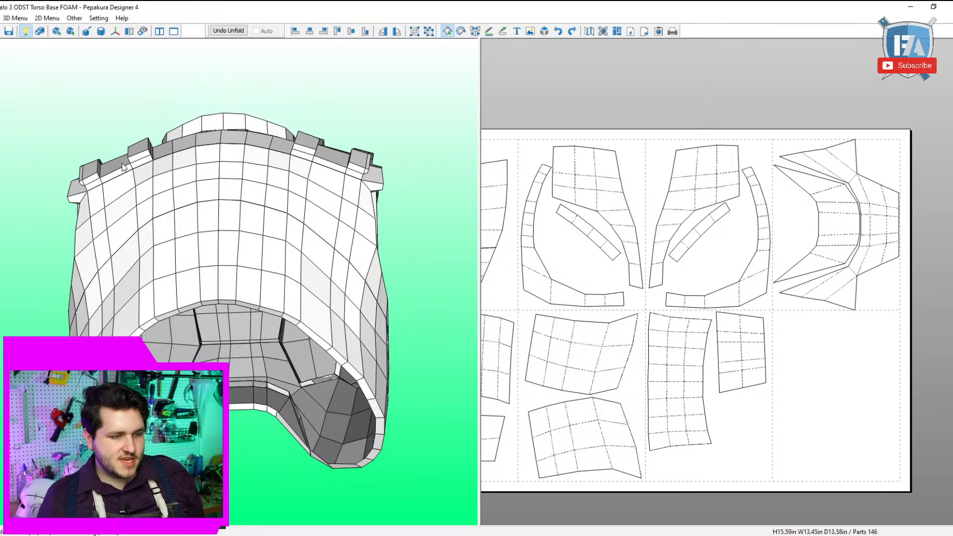
pyautogui.moveTo(123, 166); pyautogui.dragTo(202, 216, button='right')
pyautogui.click(229, 30)
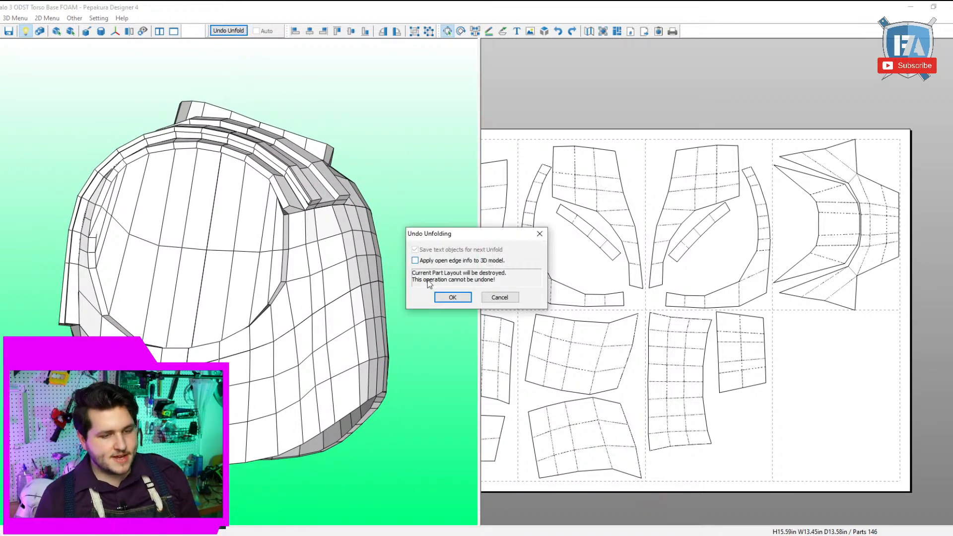
pyautogui.click(452, 297)
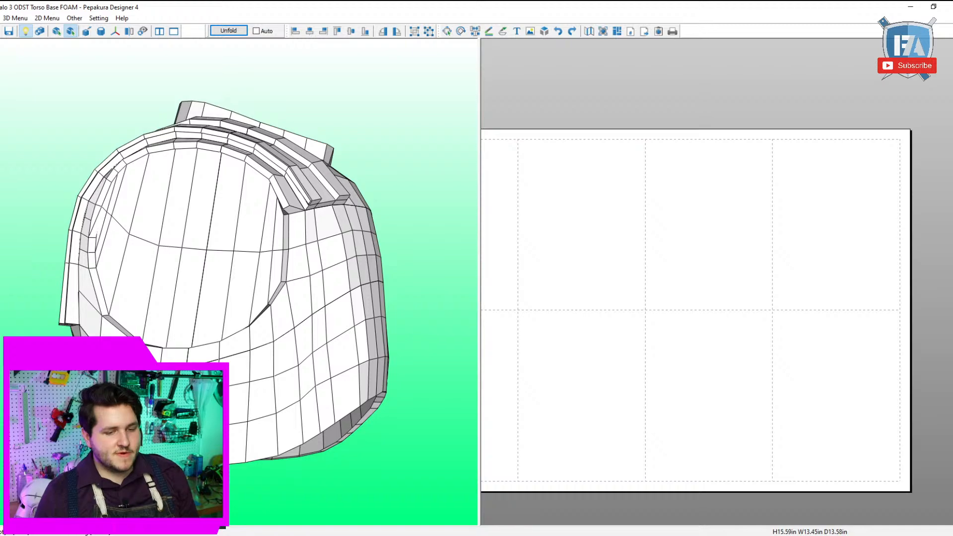
pyautogui.moveTo(479, 299); pyautogui.dragTo(951, 283)
pyautogui.scroll(-4, 741, 238)
pyautogui.moveTo(744, 212); pyautogui.dragTo(715, 159)
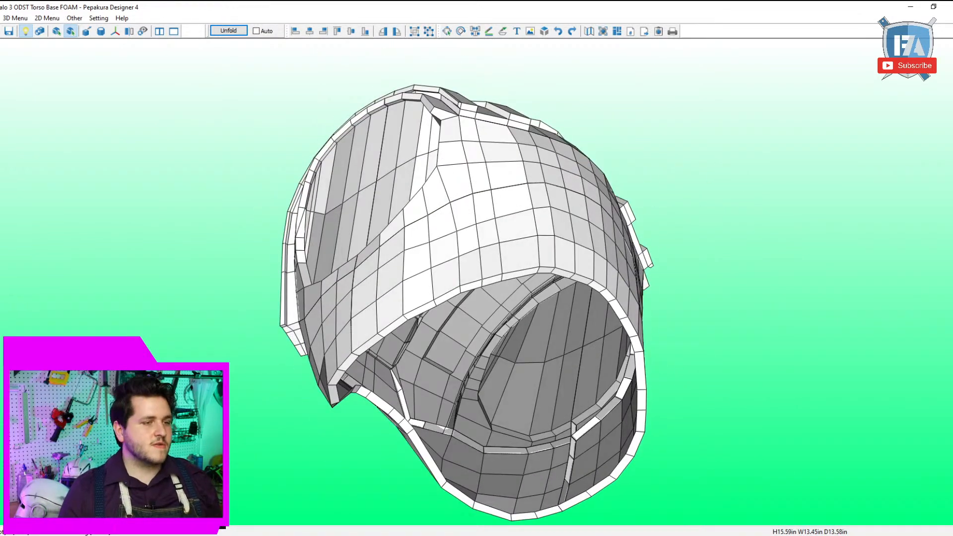
# In Specify Cutline Edges mode, mark one side and the lower rim of the torso's arm opening as cutlines.
pyautogui.click(15, 18)
pyautogui.moveTo(30, 30)
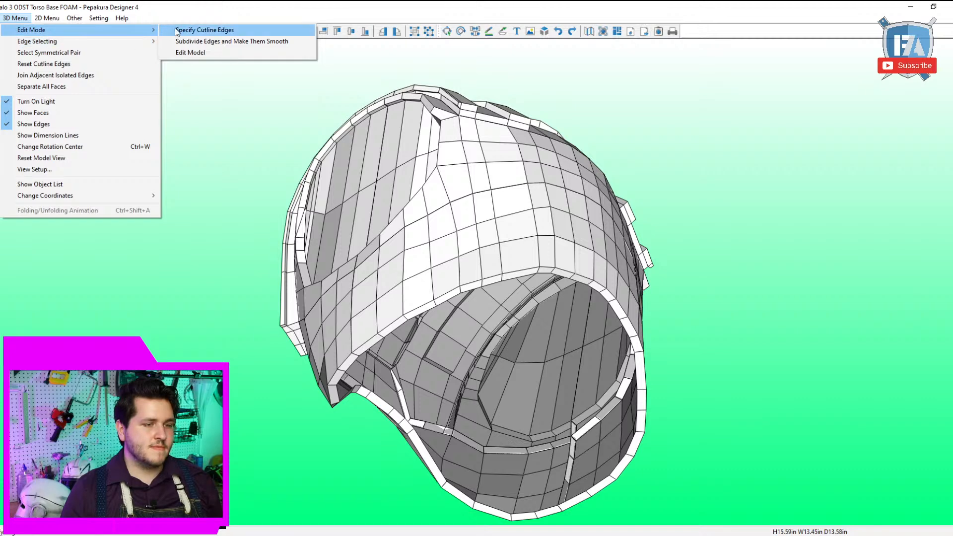
pyautogui.click(205, 30)
pyautogui.moveTo(382, 111)
pyautogui.mouseDown()
pyautogui.moveTo(439, 213)
pyautogui.moveTo(638, 196)
pyautogui.mouseUp()
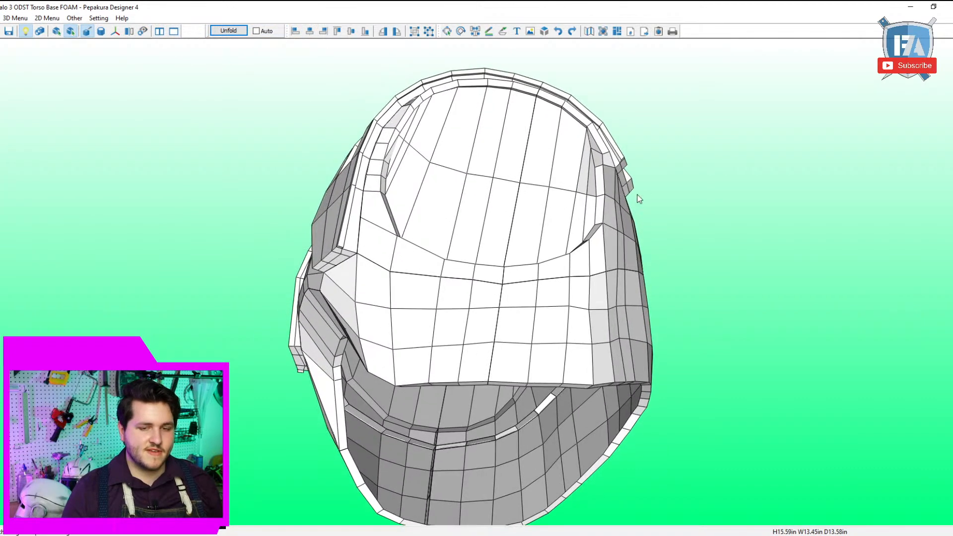
pyautogui.click(606, 214)
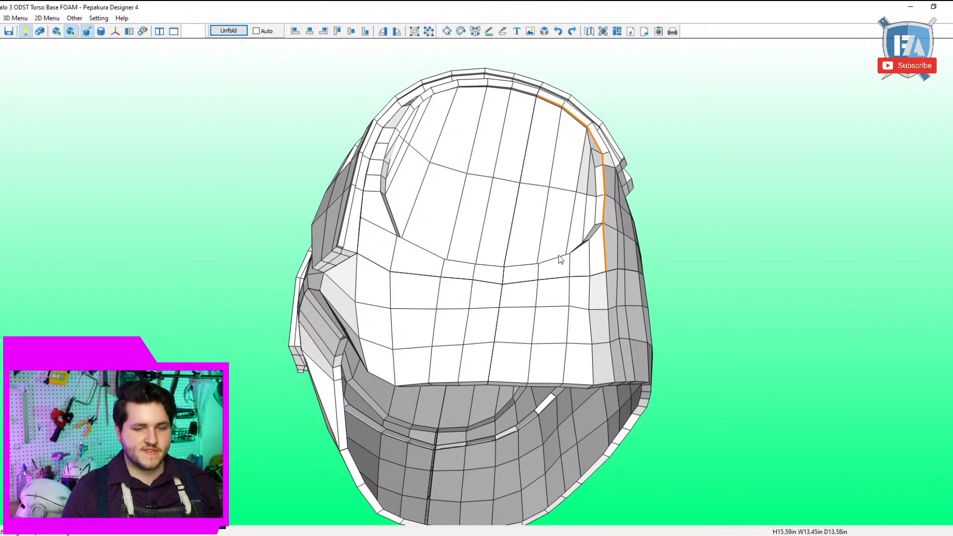
pyautogui.click(546, 262)
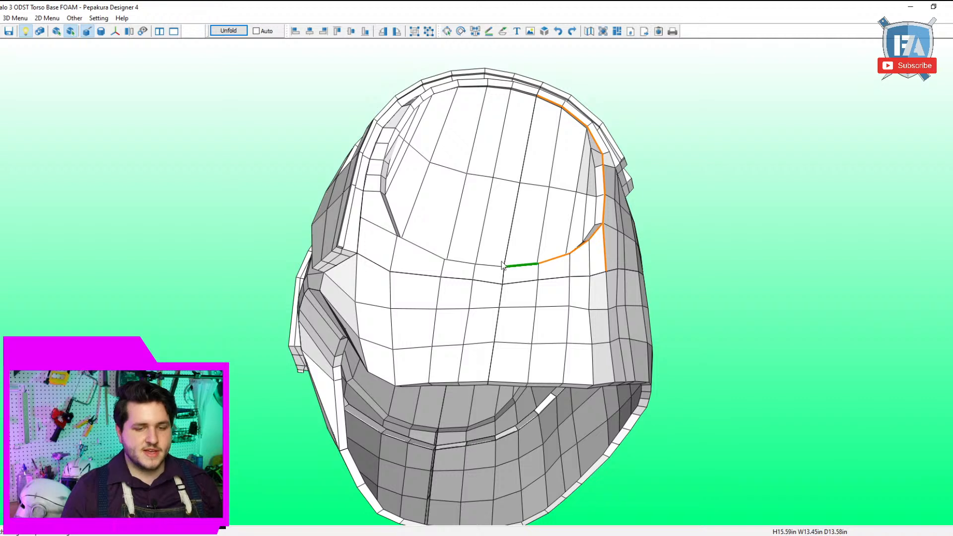
pyautogui.click(504, 265)
pyautogui.click(470, 266)
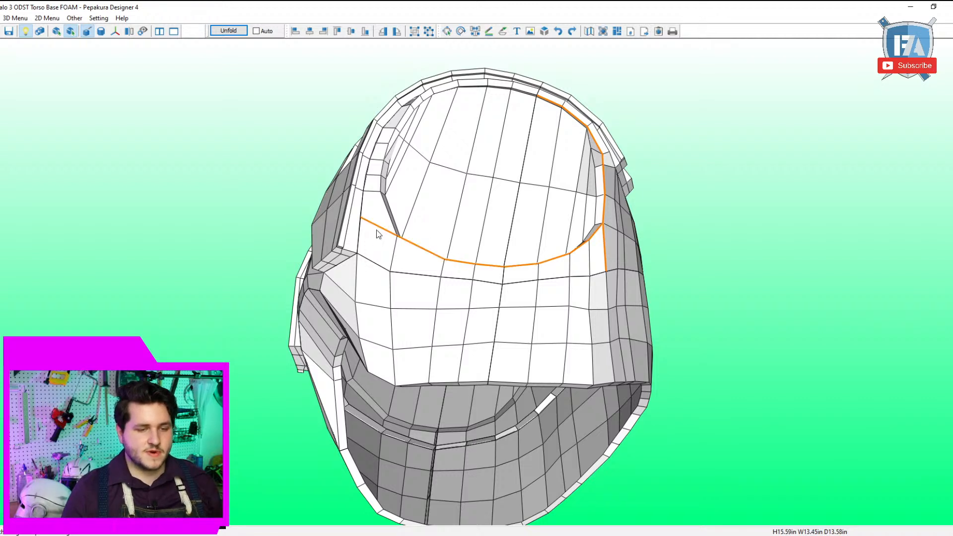
# Continue the cutlines around the rest of the arm opening's rim and clear the stray cutline edge below its corner.
pyautogui.click(389, 214)
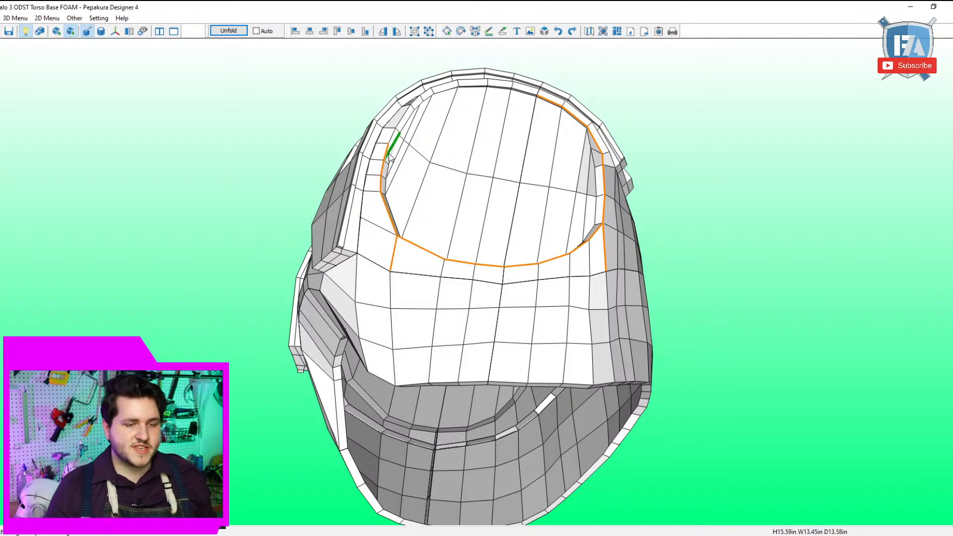
pyautogui.click(393, 135)
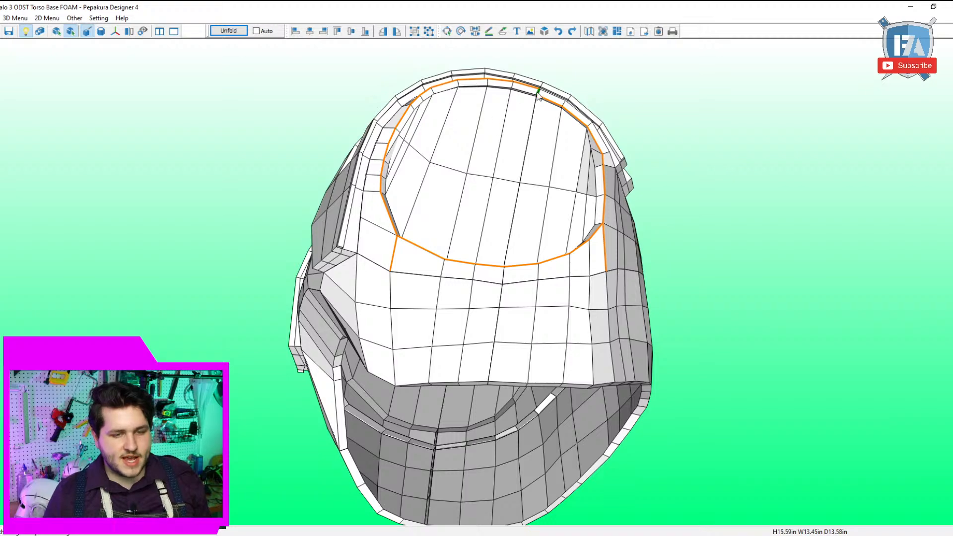
pyautogui.moveTo(539, 95); pyautogui.dragTo(513, 198)
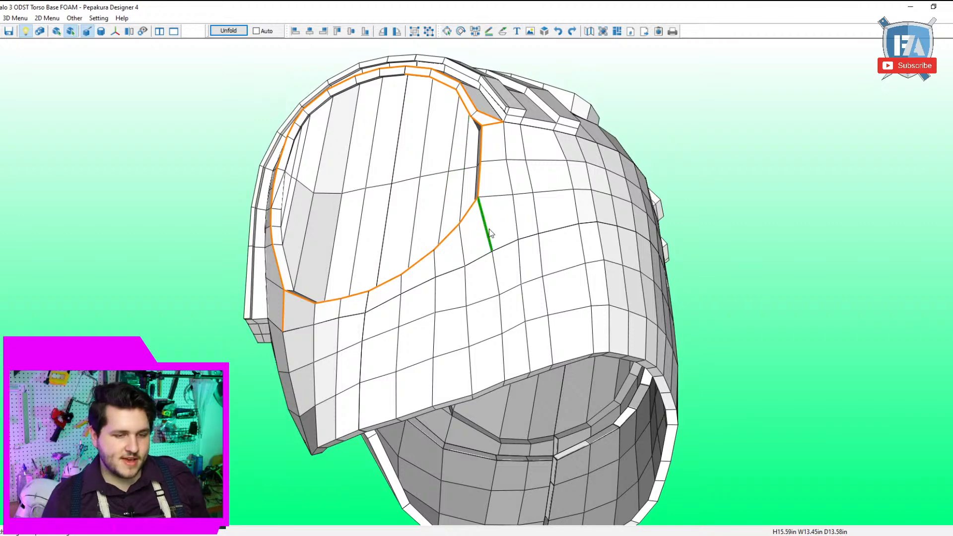
pyautogui.click(488, 230)
# Show the object list and hide every torso object except the first one.
pyautogui.click(15, 18)
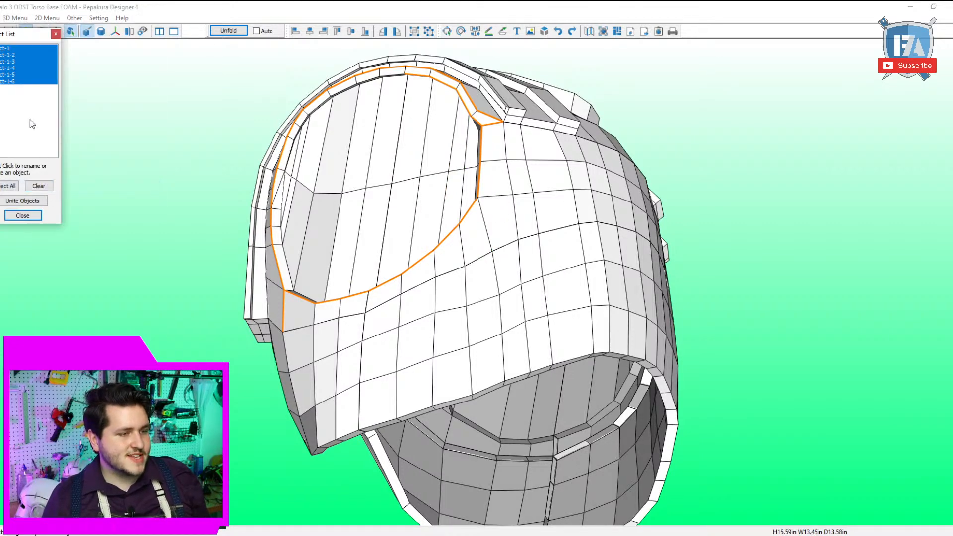
pyautogui.keyDown('ctrl'); pyautogui.click(16, 82); pyautogui.keyUp('ctrl')
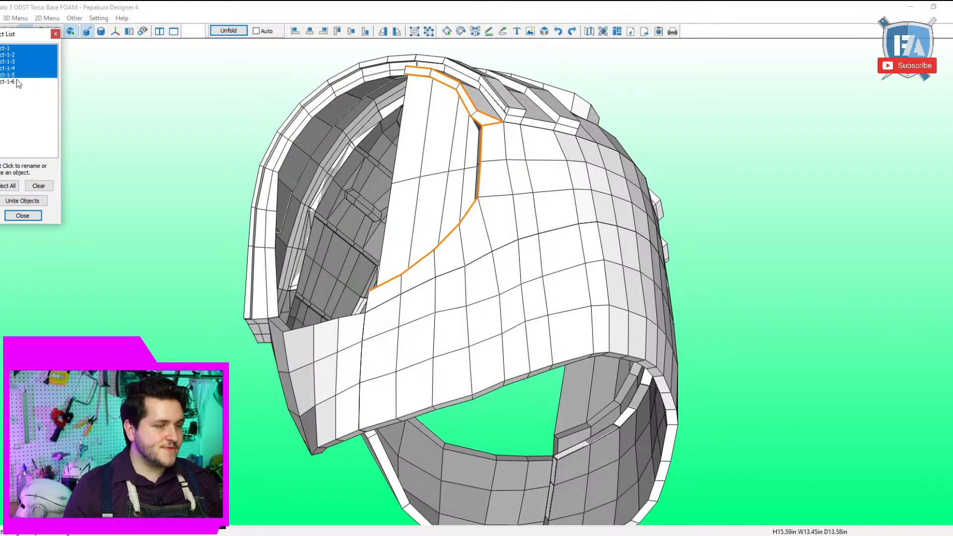
pyautogui.keyDown('ctrl'); pyautogui.click(19, 75); pyautogui.keyUp('ctrl')
pyautogui.keyDown('ctrl'); pyautogui.click(21, 69); pyautogui.keyUp('ctrl')
pyautogui.keyDown('ctrl'); pyautogui.click(20, 62); pyautogui.keyUp('ctrl')
pyautogui.keyDown('ctrl'); pyautogui.click(9, 54); pyautogui.keyUp('ctrl')
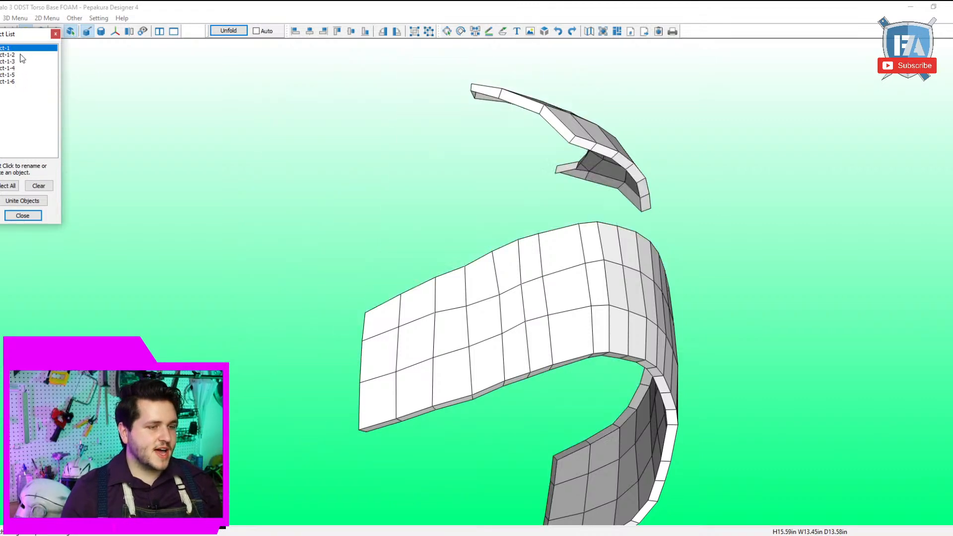
# Close the object list and mark the small upper plate's lower edge and one side edge as cutlines.
pyautogui.click(23, 215)
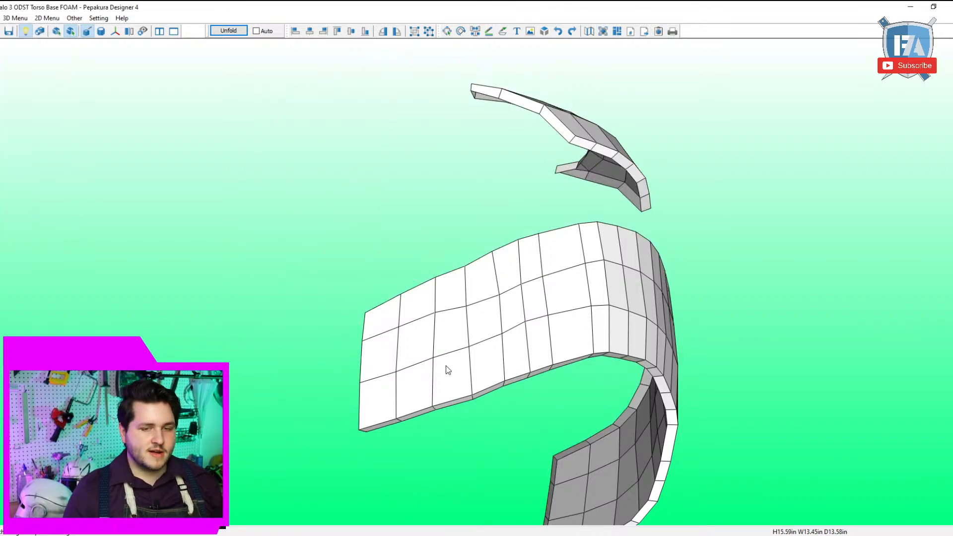
pyautogui.moveTo(446, 366); pyautogui.dragTo(398, 398)
pyautogui.moveTo(420, 309); pyautogui.dragTo(519, 215)
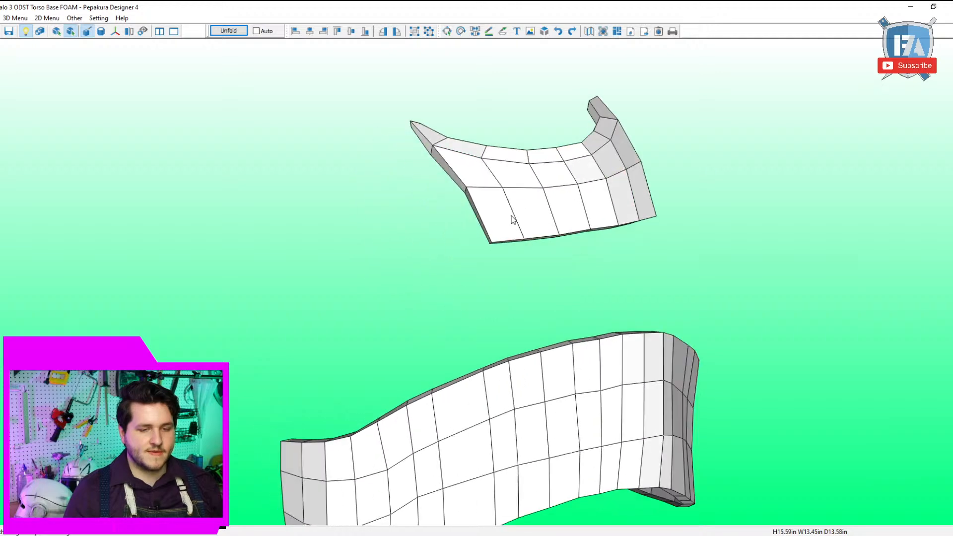
pyautogui.click(506, 240)
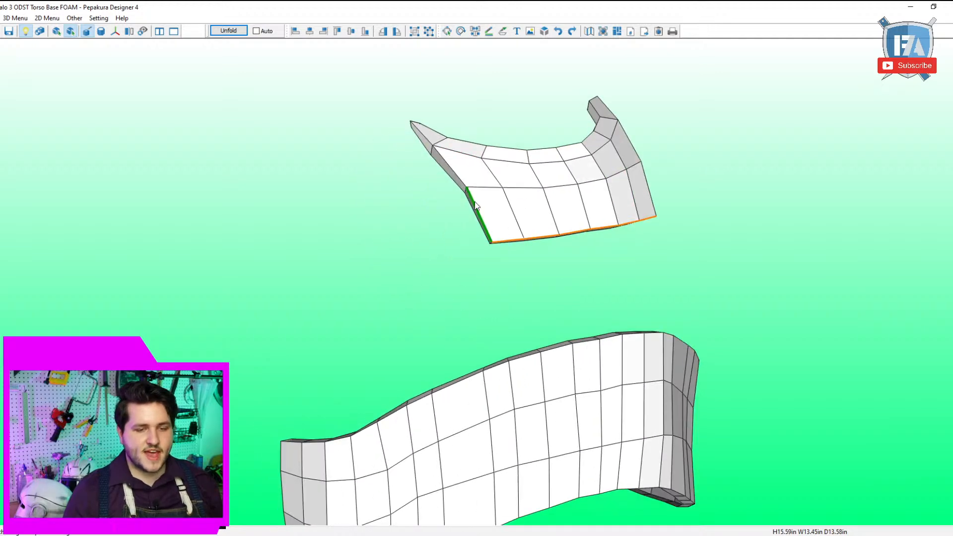
pyautogui.moveTo(474, 194); pyautogui.dragTo(373, 180)
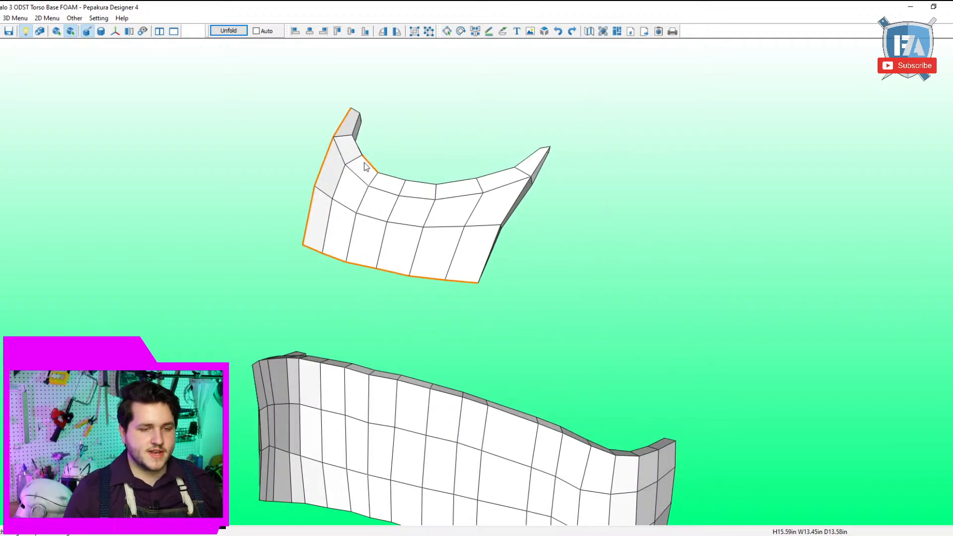
# Complete the small plate's cutline outline along its curved upper edge, corner tips and other side.
pyautogui.click(368, 164)
pyautogui.click(358, 148)
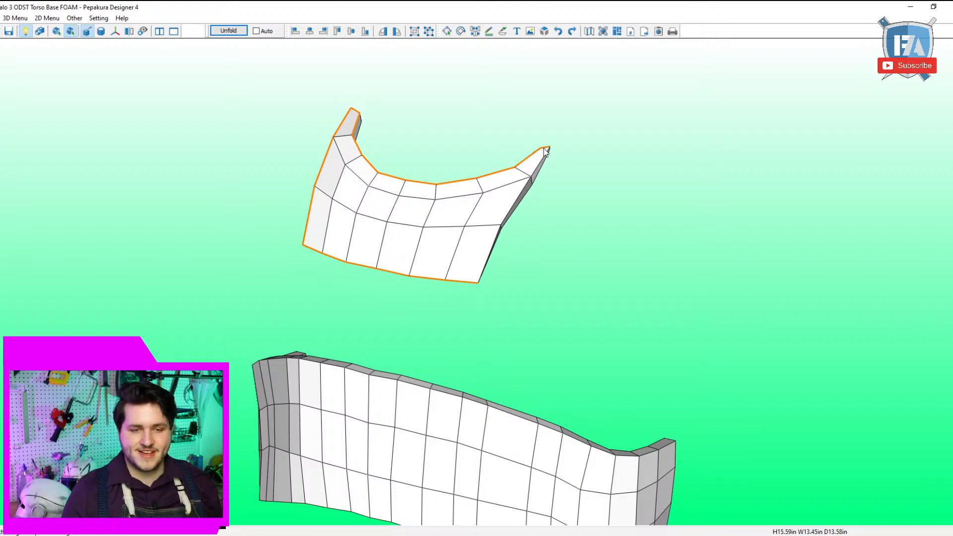
pyautogui.click(537, 174)
pyautogui.moveTo(537, 175); pyautogui.dragTo(444, 171)
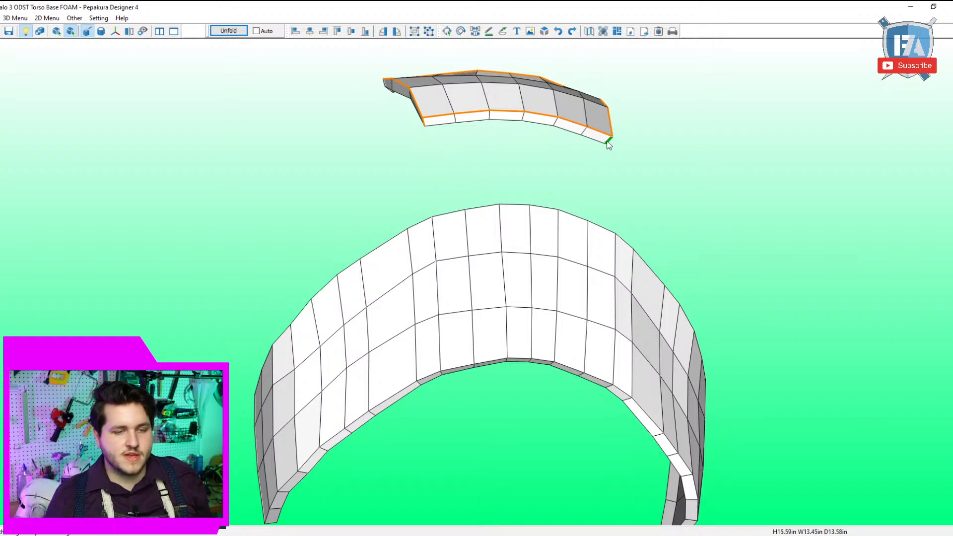
pyautogui.moveTo(609, 144); pyautogui.dragTo(571, 224)
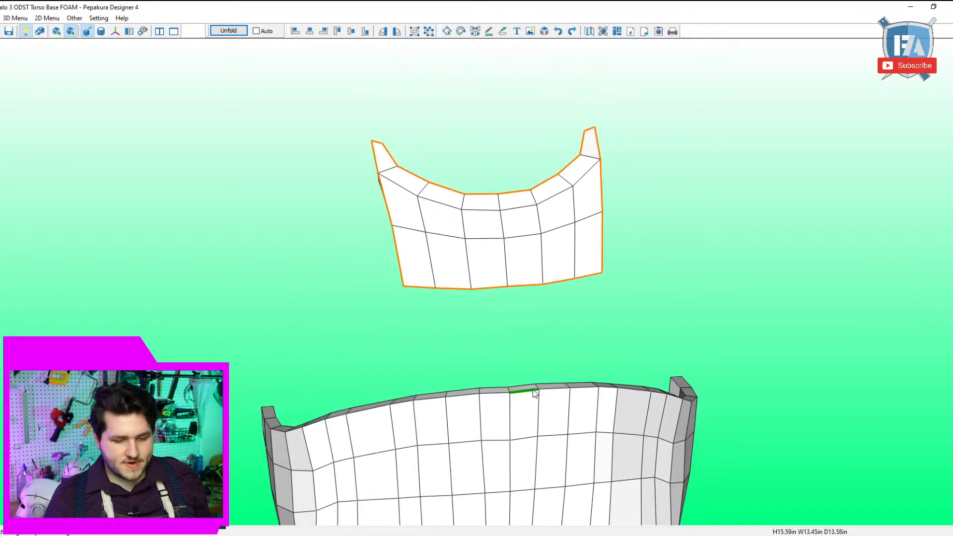
# Mark the large curved band's whole front-face outline as cutlines and show the object list again.
pyautogui.moveTo(534, 391); pyautogui.dragTo(422, 351)
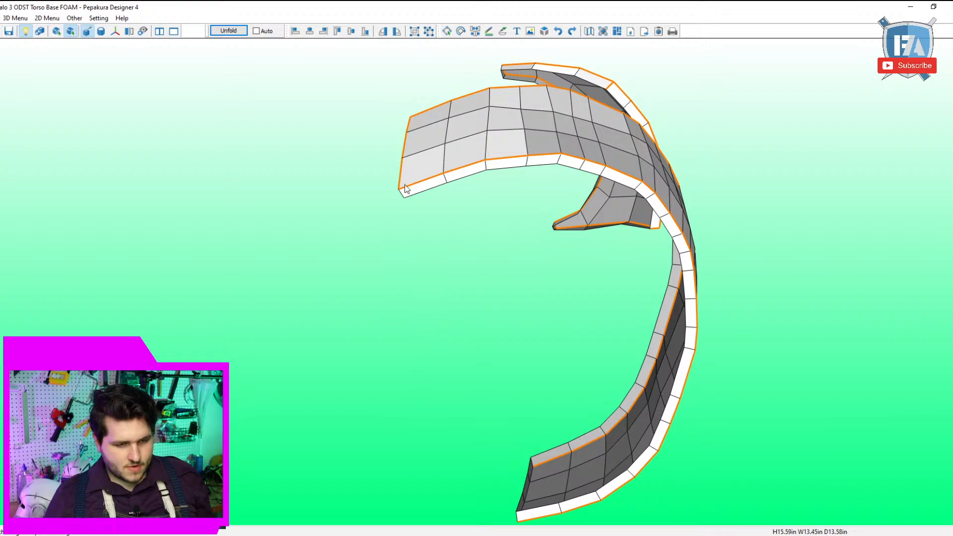
pyautogui.moveTo(653, 248); pyautogui.dragTo(600, 275)
pyautogui.moveTo(434, 204); pyautogui.dragTo(477, 259)
pyautogui.click(15, 18)
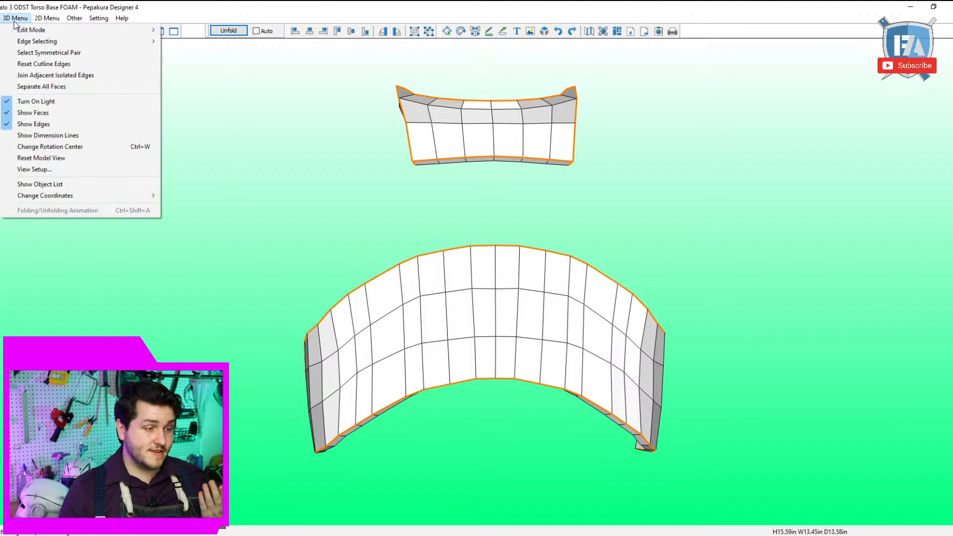
pyautogui.click(58, 186)
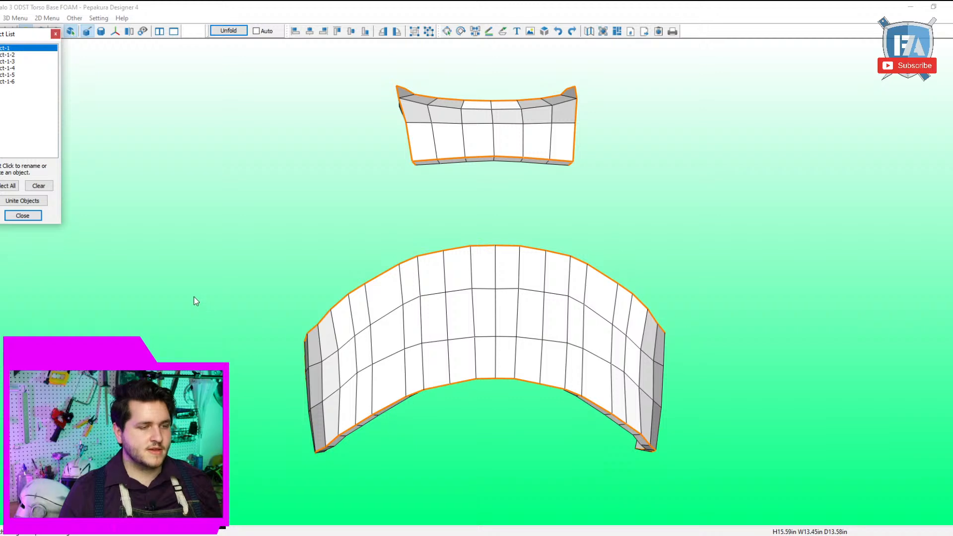
# Mark the vertical edge lines of the large band as cutlines, from one end past its middle.
pyautogui.moveTo(209, 298); pyautogui.dragTo(296, 358)
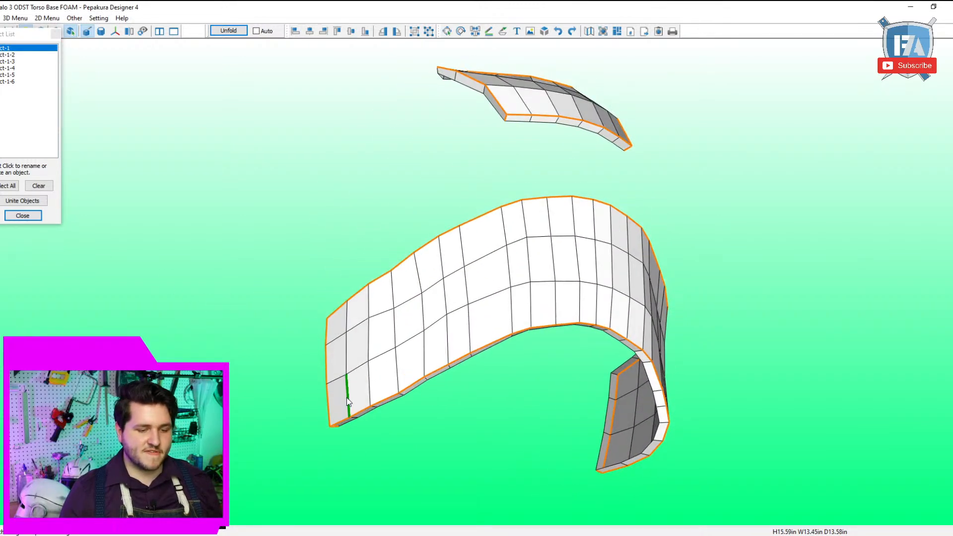
pyautogui.click(370, 390)
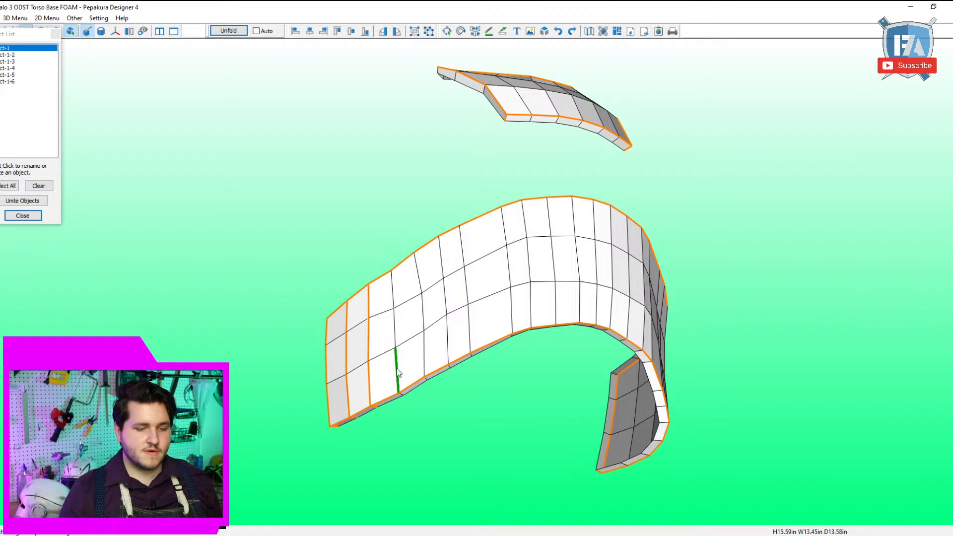
pyautogui.click(398, 374)
pyautogui.click(412, 357)
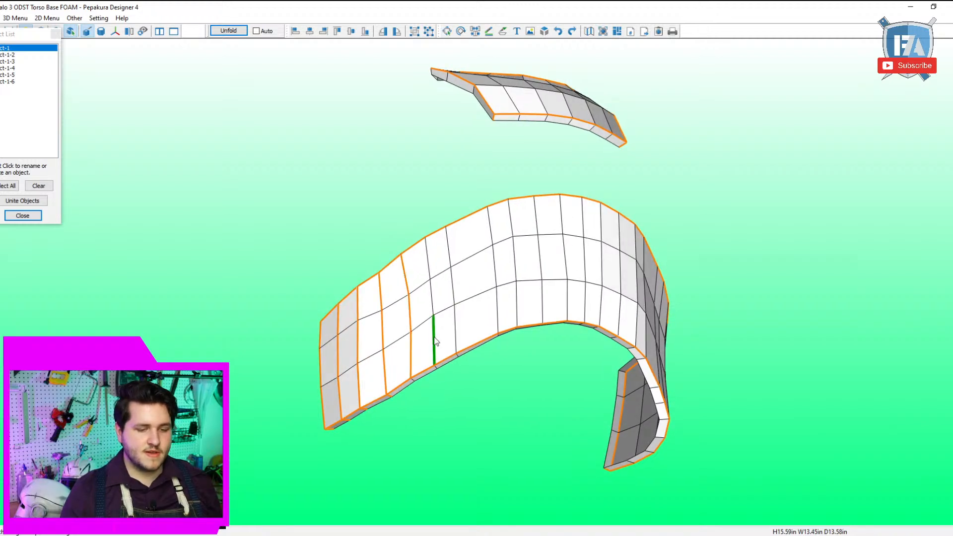
pyautogui.click(432, 330)
pyautogui.click(453, 331)
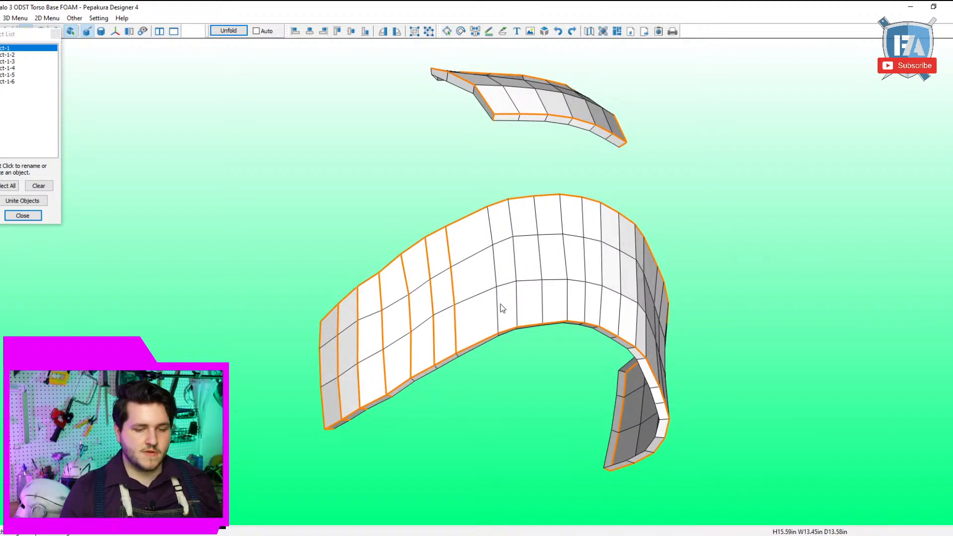
pyautogui.click(498, 310)
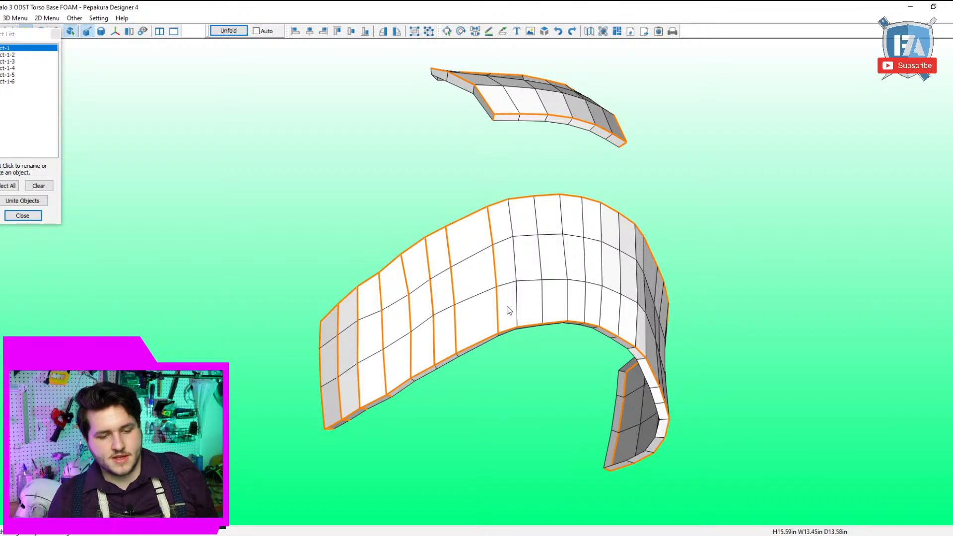
pyautogui.click(517, 305)
pyautogui.click(543, 305)
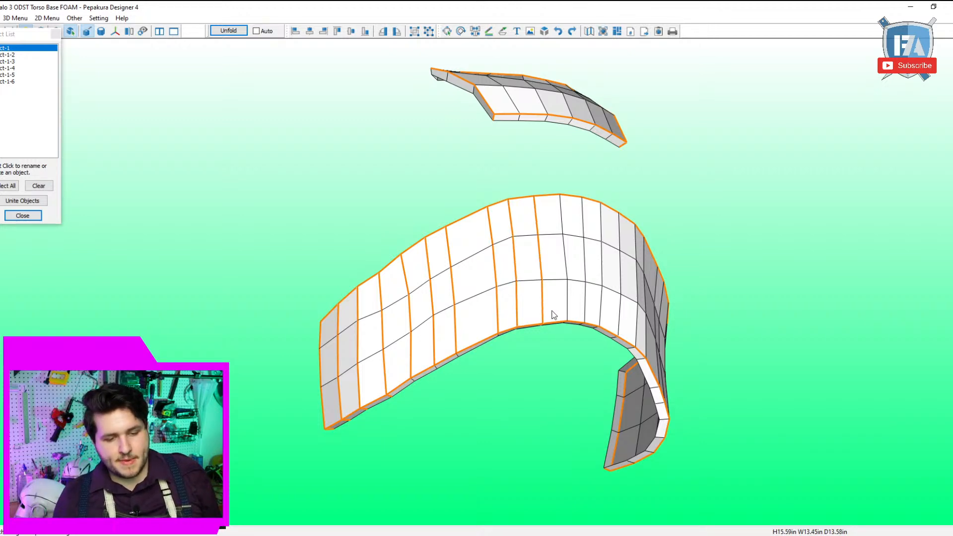
pyautogui.click(568, 313)
pyautogui.click(585, 311)
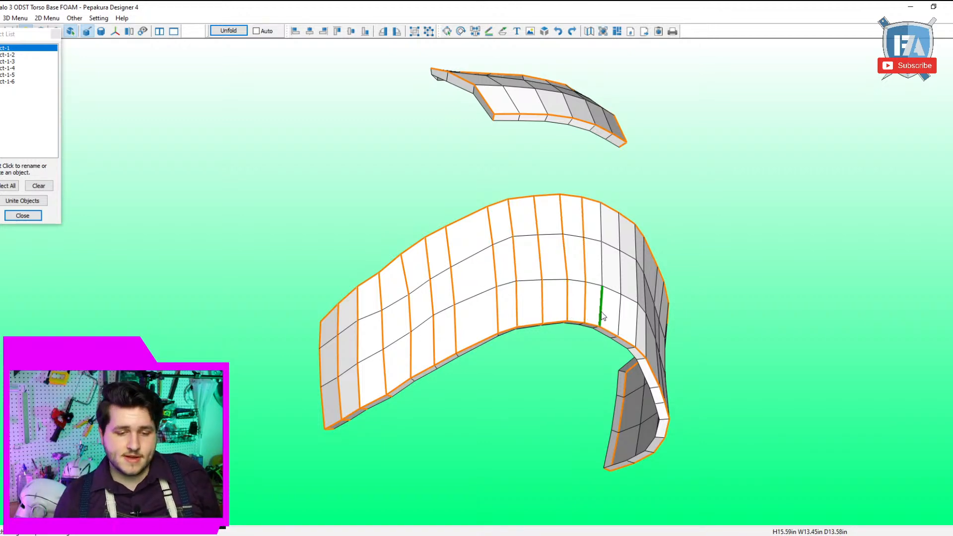
pyautogui.click(601, 312)
# Mark the remaining vertical edge lines on the other half of the large band as cutlines.
pyautogui.moveTo(601, 313); pyautogui.dragTo(526, 309, button='right')
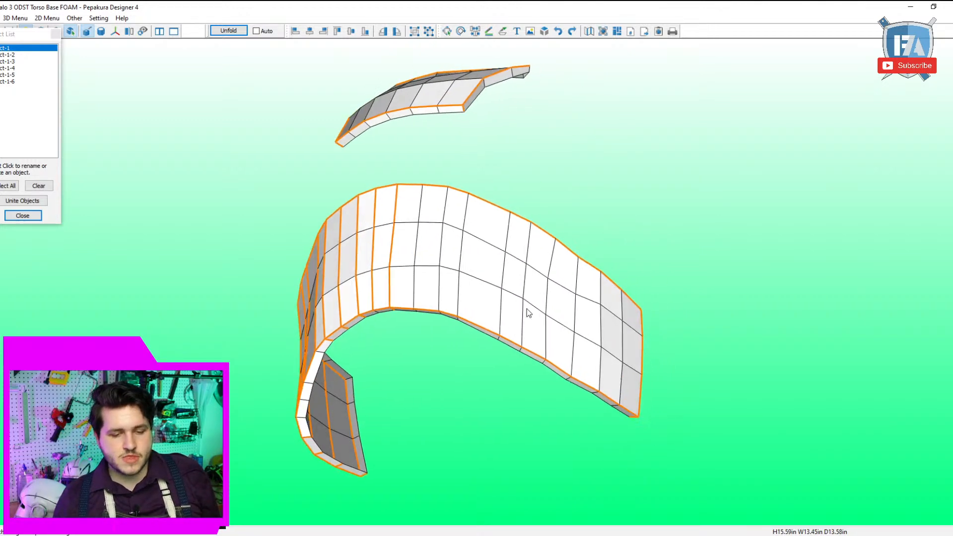
pyautogui.click(412, 297)
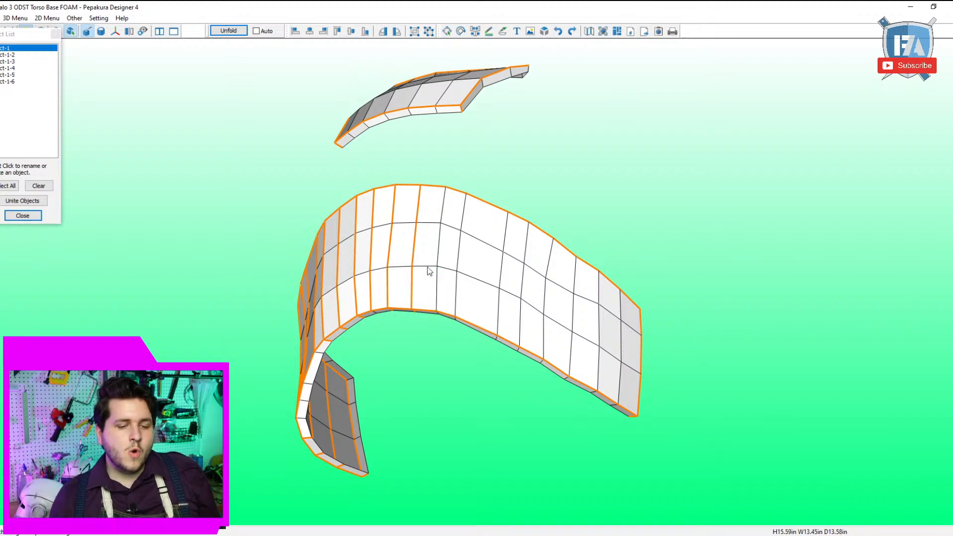
pyautogui.click(439, 268)
pyautogui.click(457, 290)
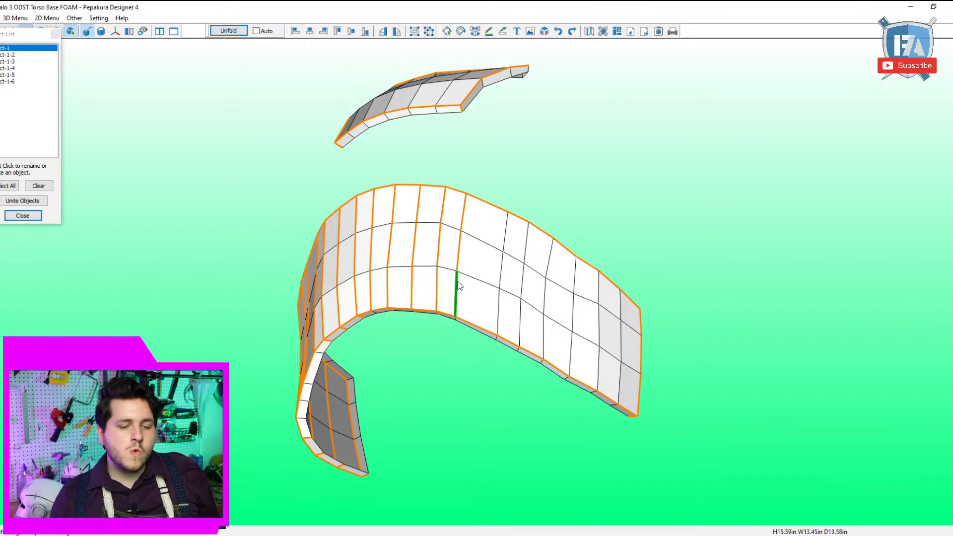
pyautogui.click(502, 315)
pyautogui.click(521, 321)
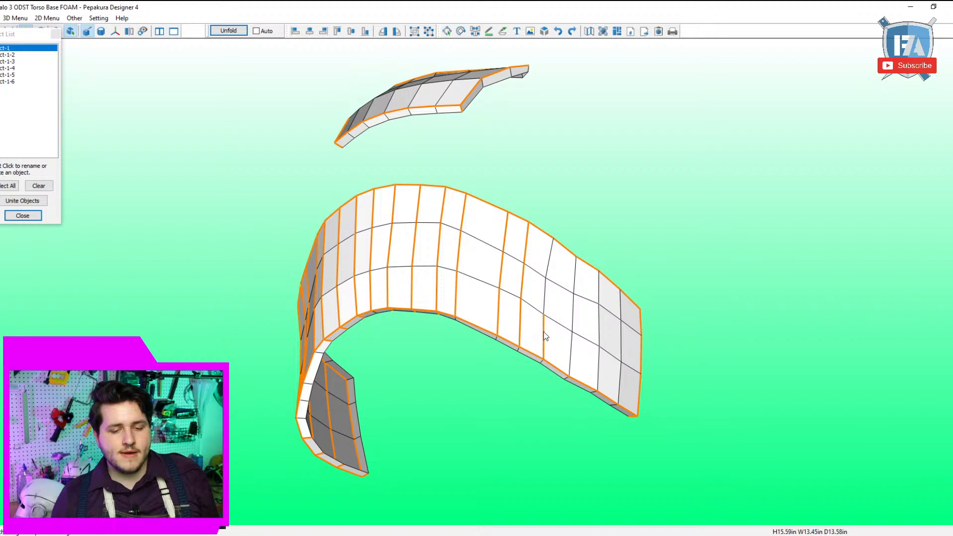
pyautogui.click(545, 331)
pyautogui.click(598, 373)
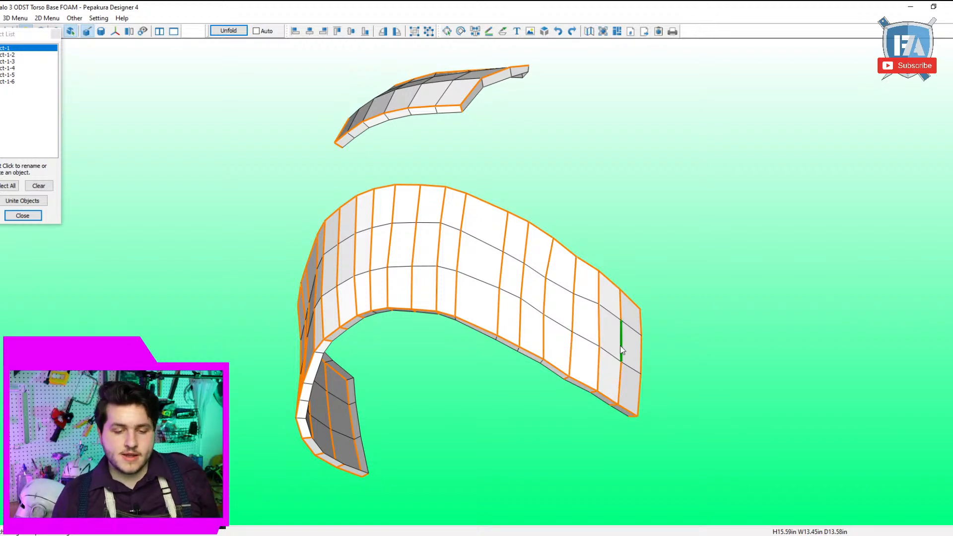
# Clear the vertical cutlines from the middle row of faces on the band's second half, working from its end.
pyautogui.click(599, 340)
pyautogui.click(573, 324)
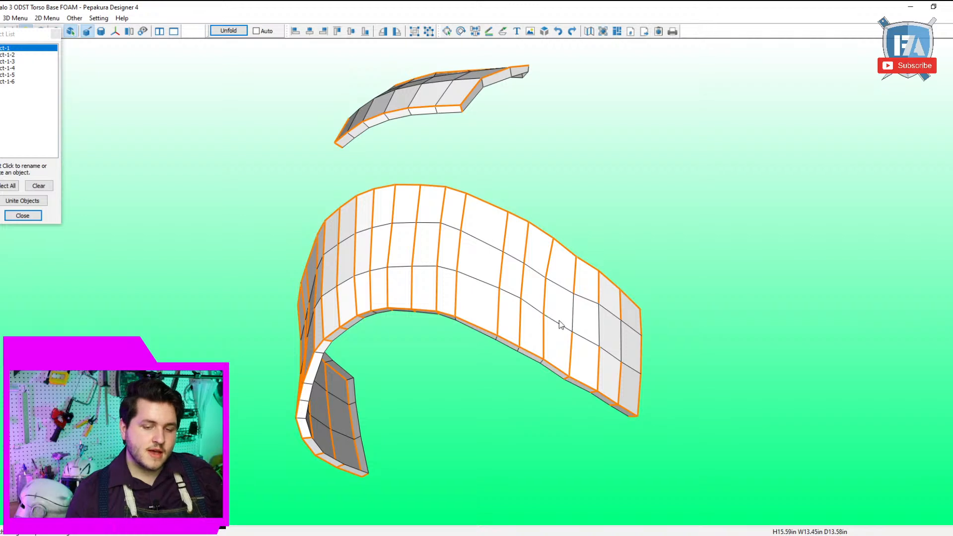
pyautogui.click(544, 307)
pyautogui.click(522, 291)
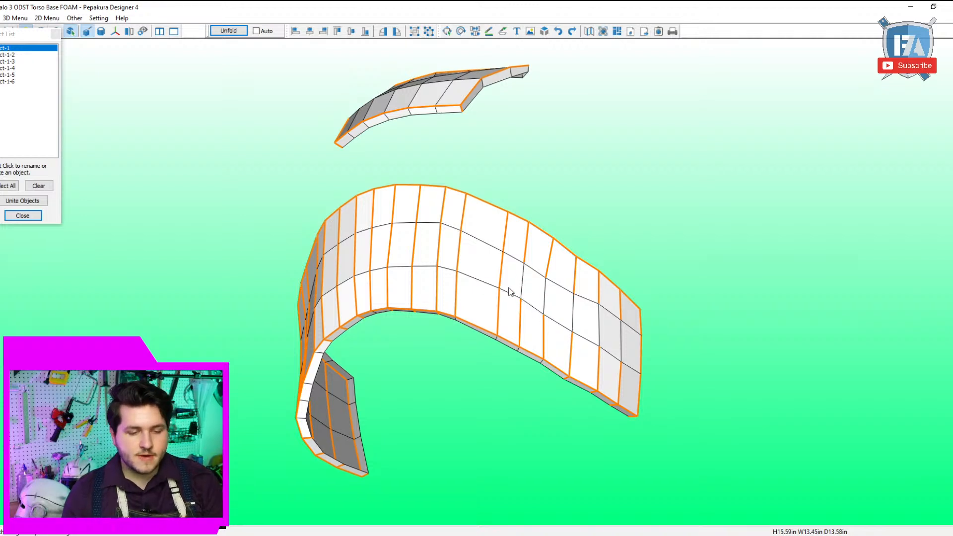
pyautogui.click(501, 278)
pyautogui.click(458, 251)
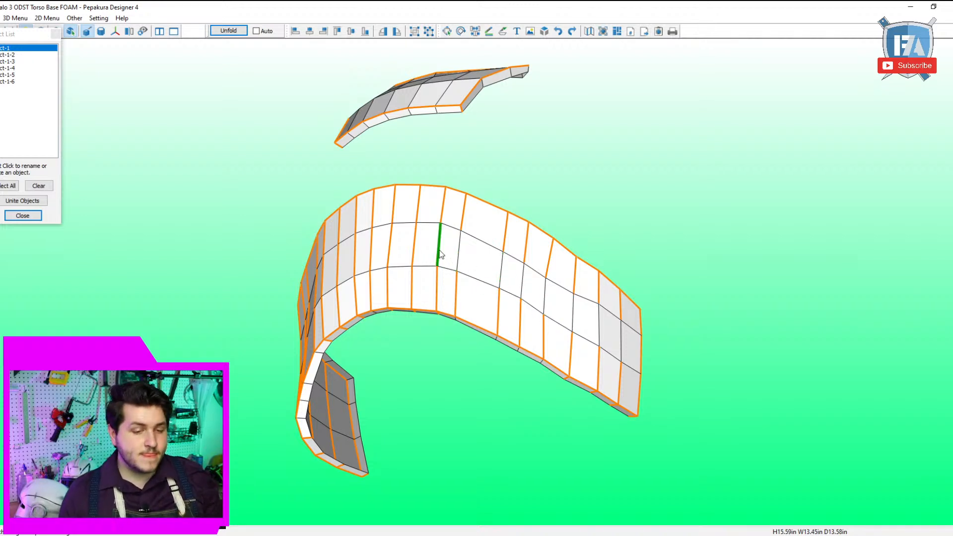
pyautogui.click(440, 249)
pyautogui.click(415, 245)
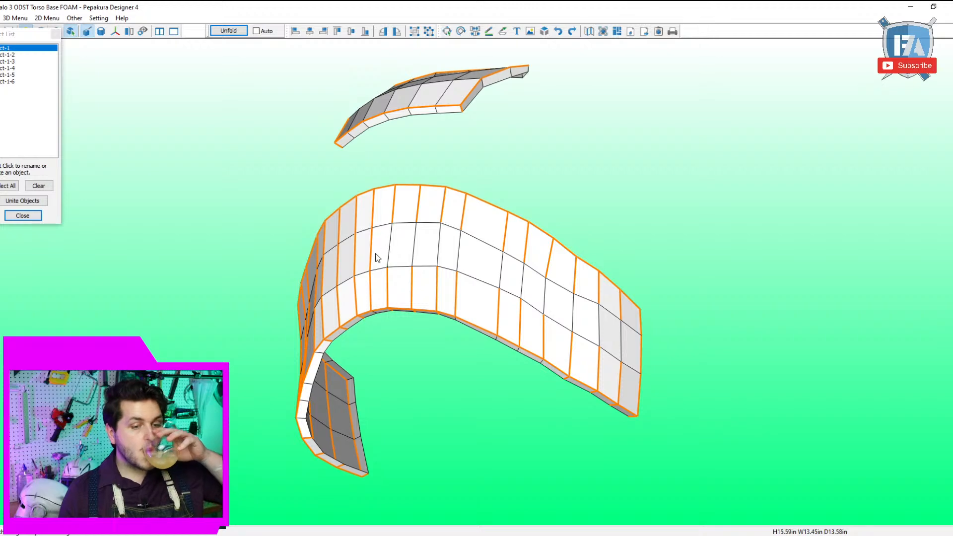
pyautogui.click(357, 263)
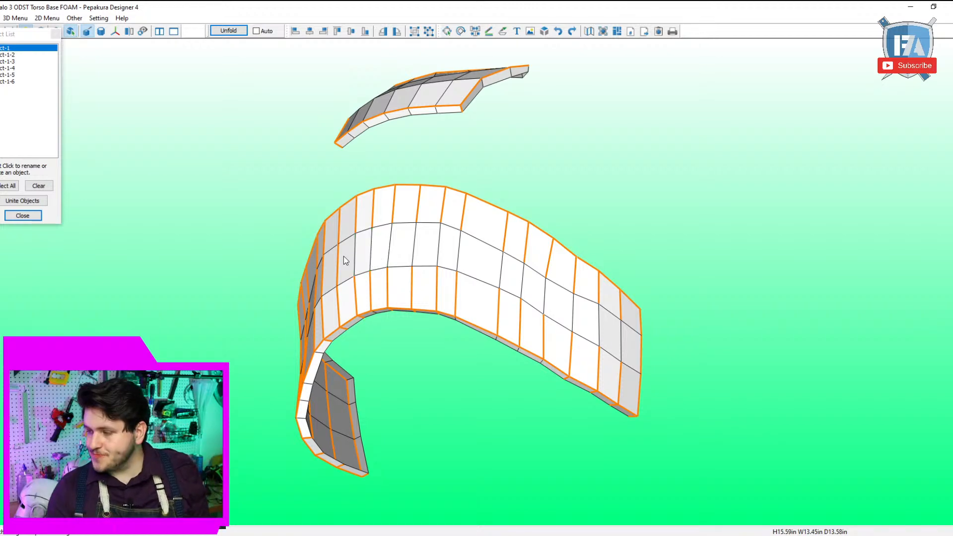
# Clear the middle-row vertical cutlines on the rest of the large band, down to its opposite end.
pyautogui.moveTo(347, 263); pyautogui.dragTo(433, 316)
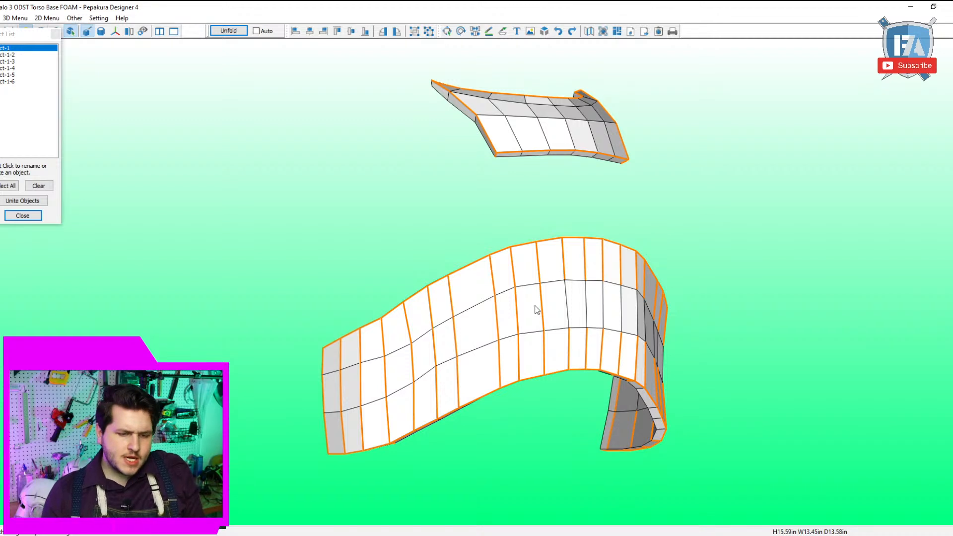
pyautogui.click(497, 318)
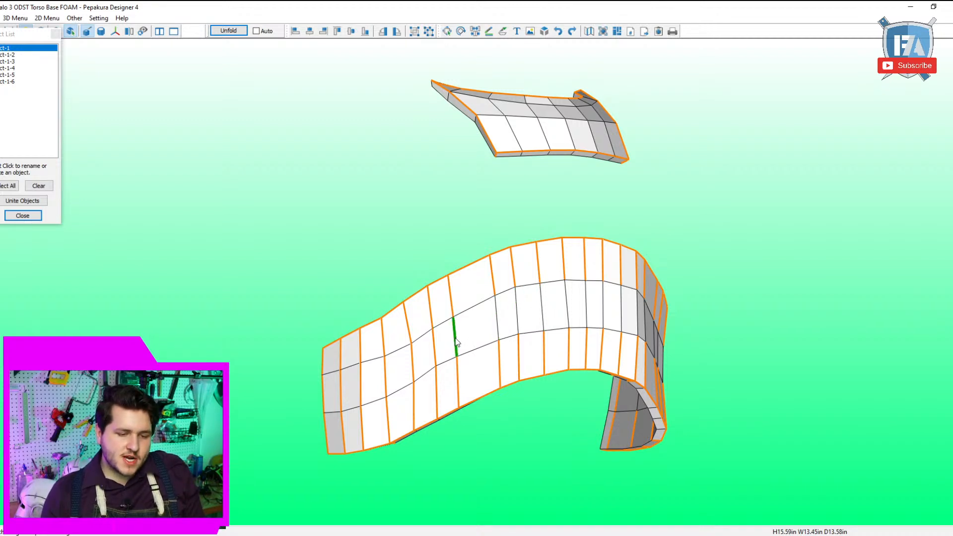
pyautogui.click(456, 343)
pyautogui.click(435, 357)
pyautogui.click(413, 367)
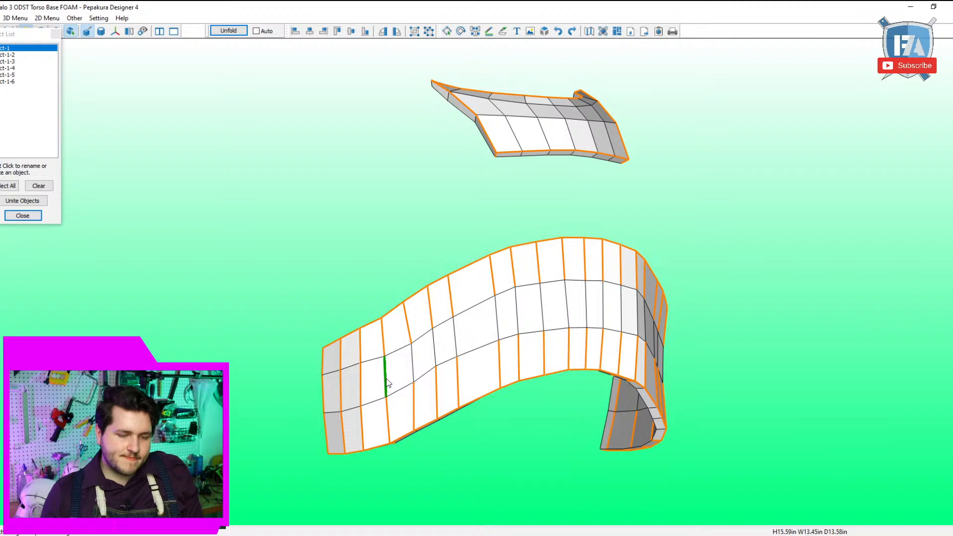
pyautogui.click(387, 382)
pyautogui.click(362, 388)
pyautogui.click(342, 393)
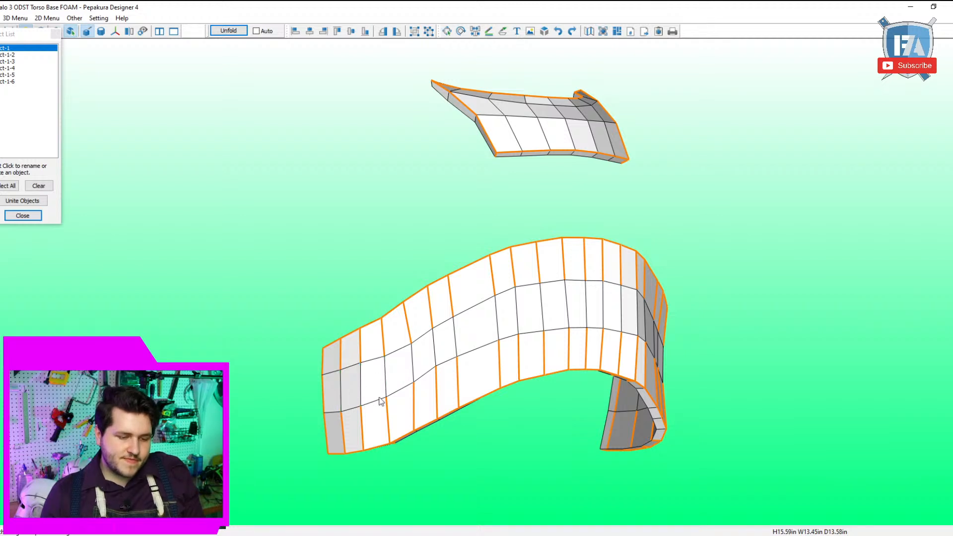
# Isolate the second listed object and mark the band's lower edge and the rims of its end panels as cutlines.
pyautogui.moveTo(384, 358); pyautogui.dragTo(8, 145)
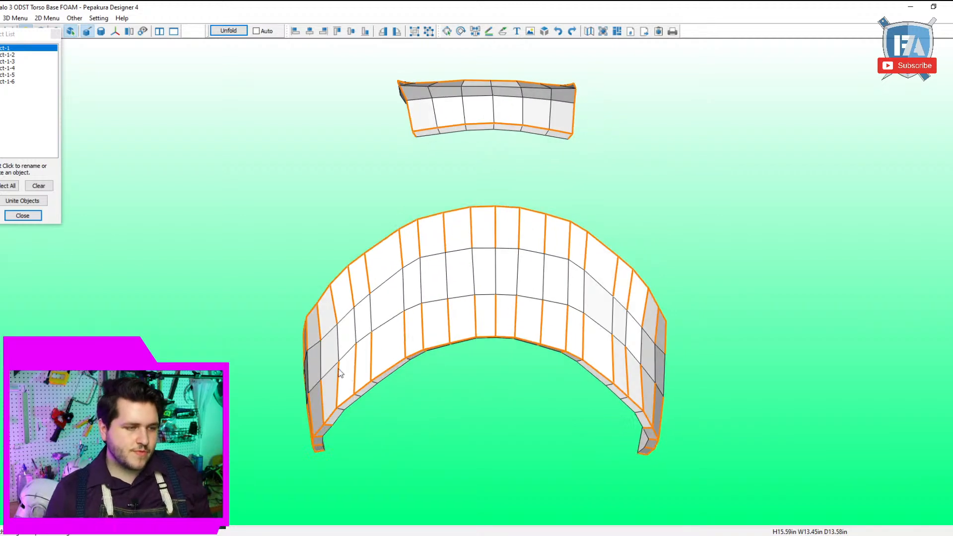
pyautogui.click(8, 54)
pyautogui.moveTo(75, 107); pyautogui.dragTo(324, 326)
pyautogui.click(300, 226)
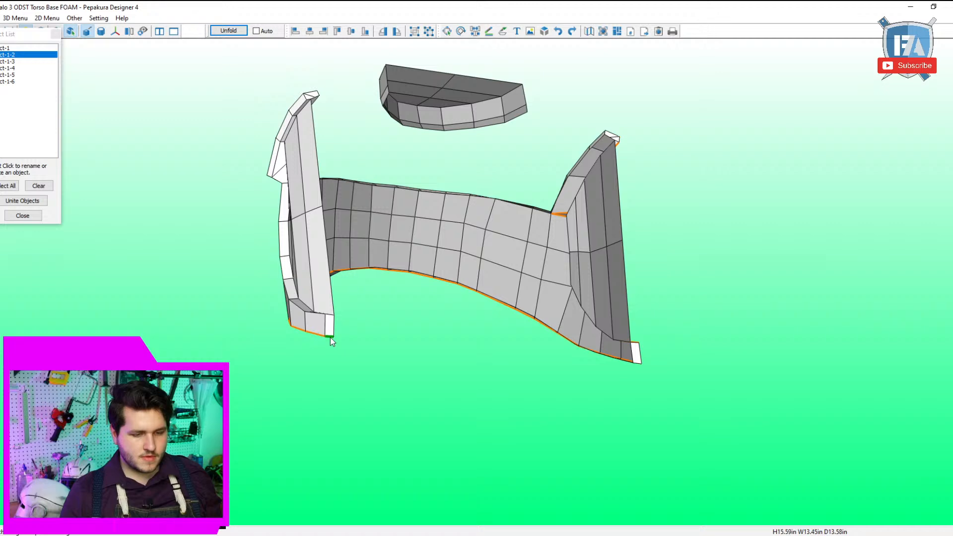
pyautogui.moveTo(586, 344); pyautogui.dragTo(642, 338)
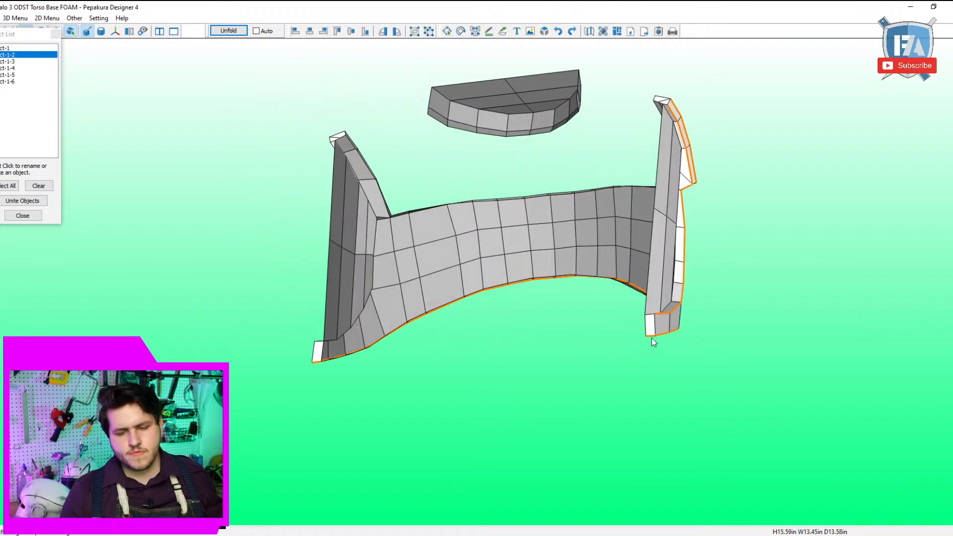
pyautogui.moveTo(662, 320); pyautogui.dragTo(588, 365)
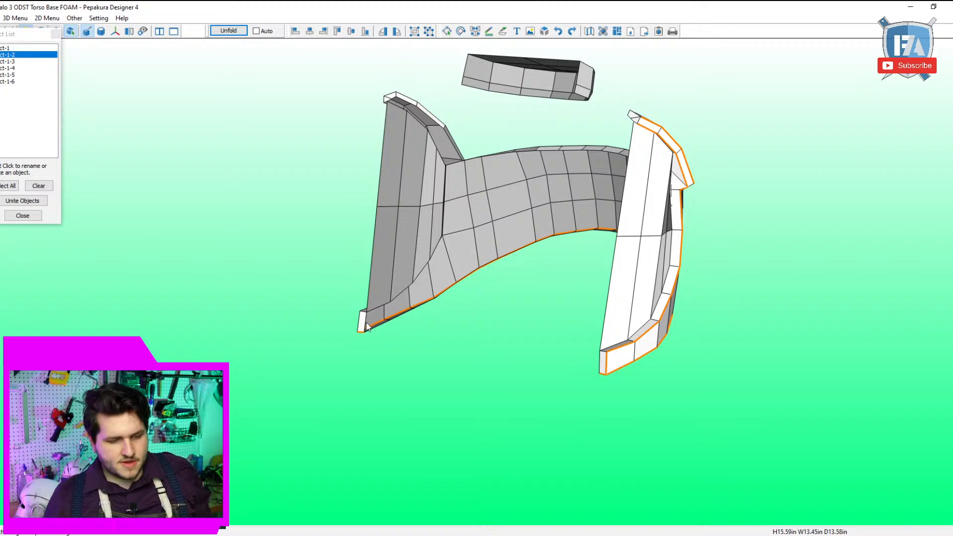
pyautogui.moveTo(359, 329); pyautogui.dragTo(386, 231)
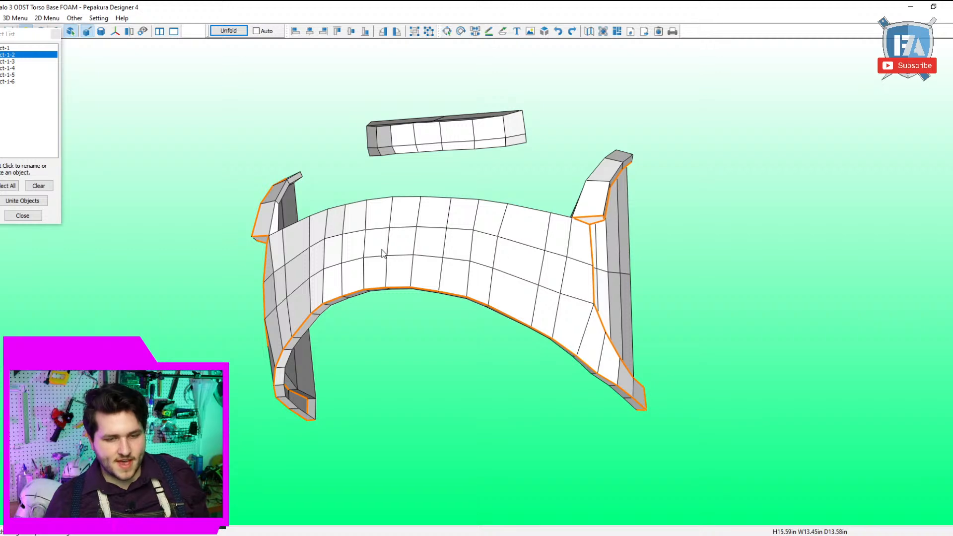
# Mark the seams where the band and upper flanges meet the two end panels as cutlines.
pyautogui.moveTo(383, 253); pyautogui.dragTo(472, 238)
pyautogui.moveTo(543, 201); pyautogui.dragTo(427, 228)
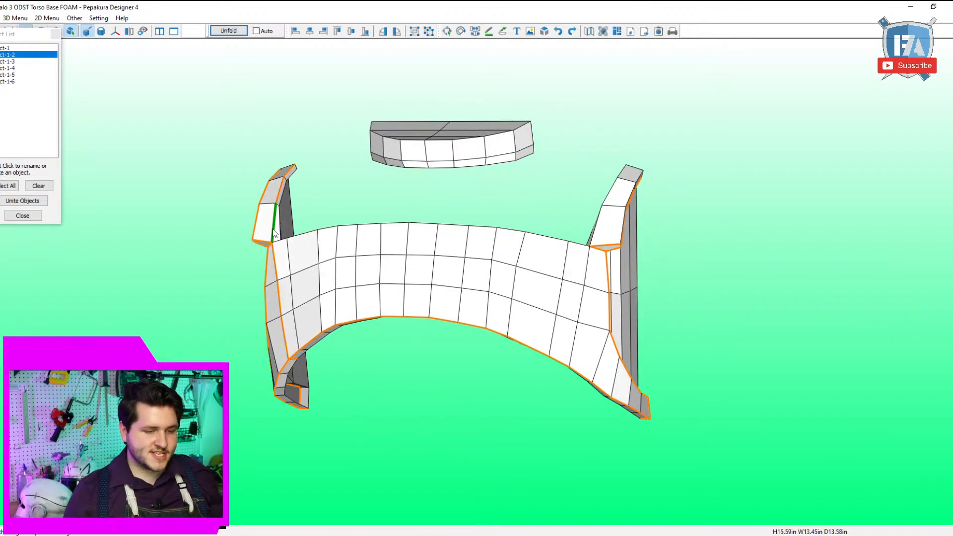
pyautogui.click(294, 356)
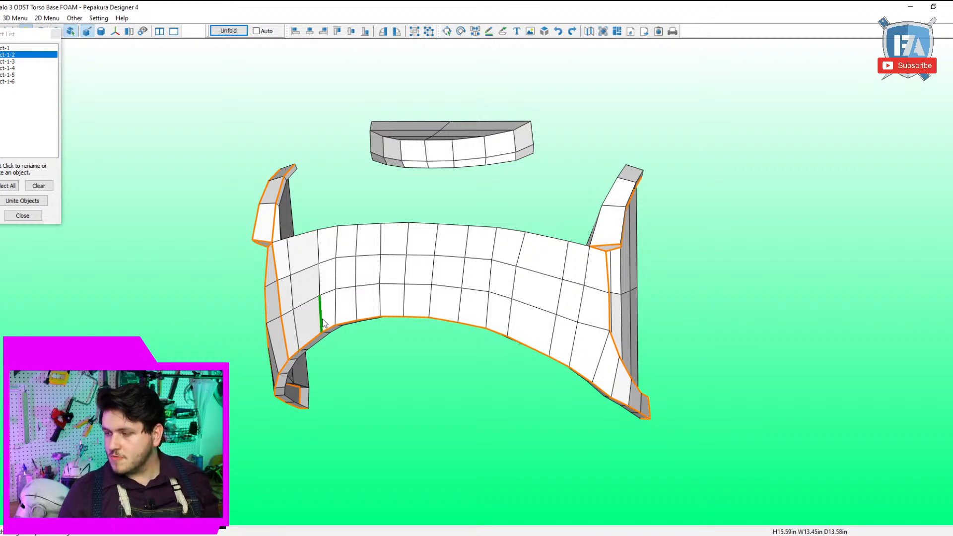
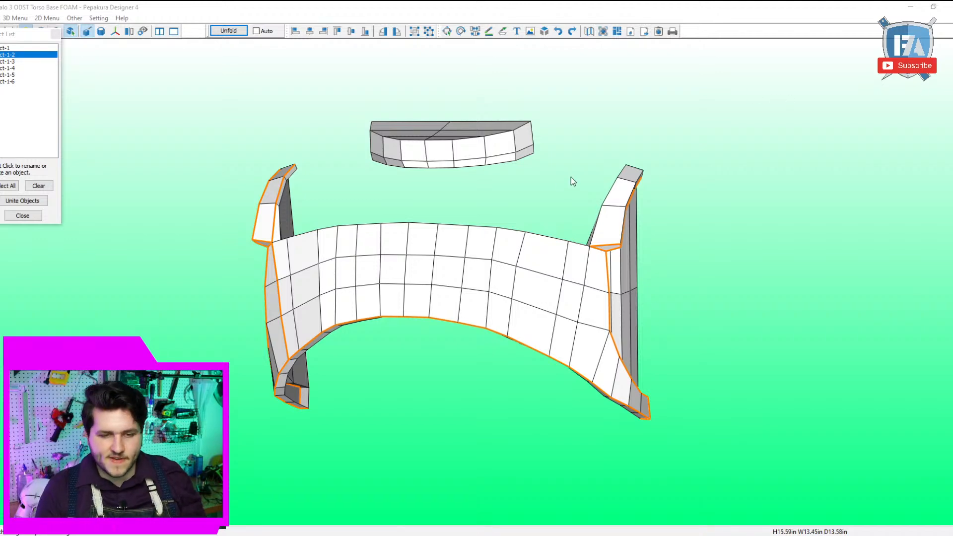
pyautogui.moveTo(570, 186); pyautogui.dragTo(516, 294)
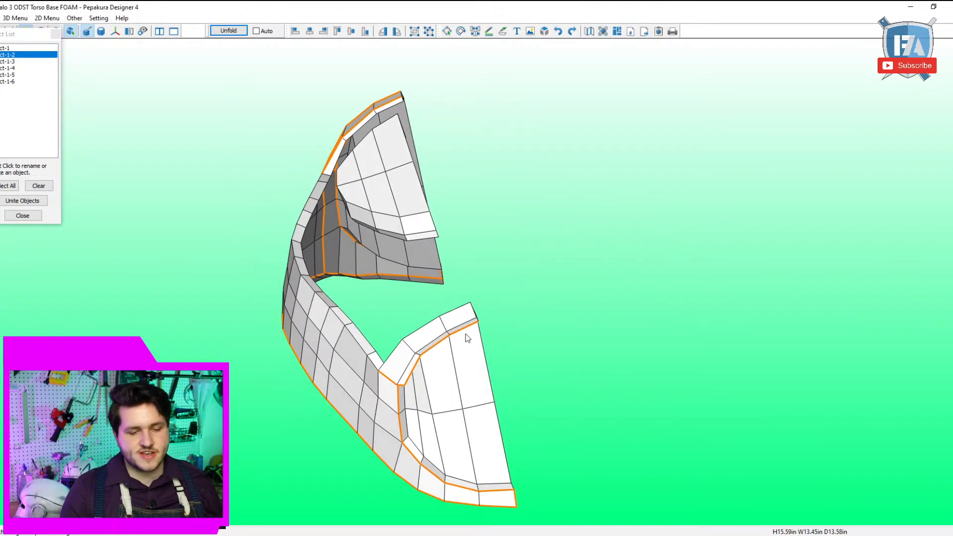
pyautogui.moveTo(467, 339); pyautogui.dragTo(640, 306)
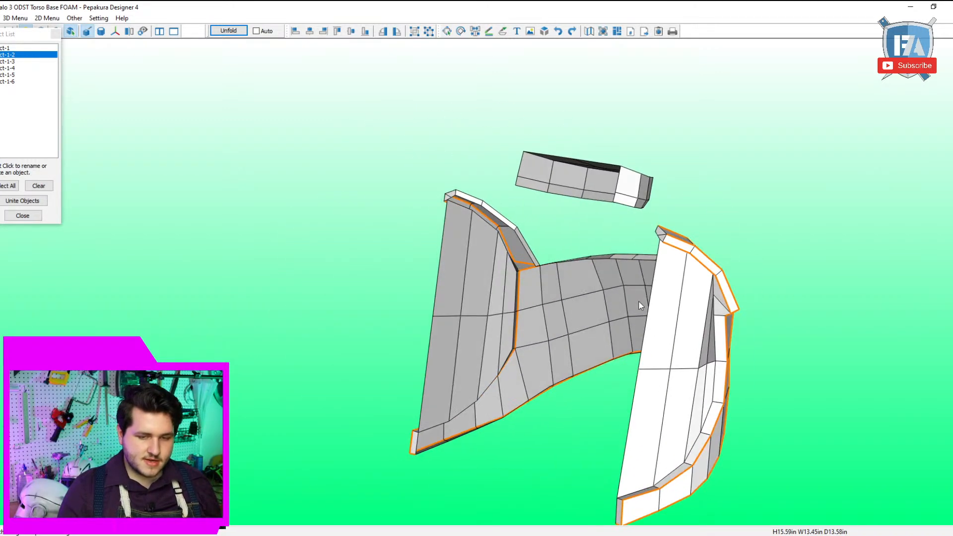
# Mark the outer edges of both upper flanges as cutlines and start along the band's upper edge.
pyautogui.moveTo(669, 239); pyautogui.dragTo(346, 347)
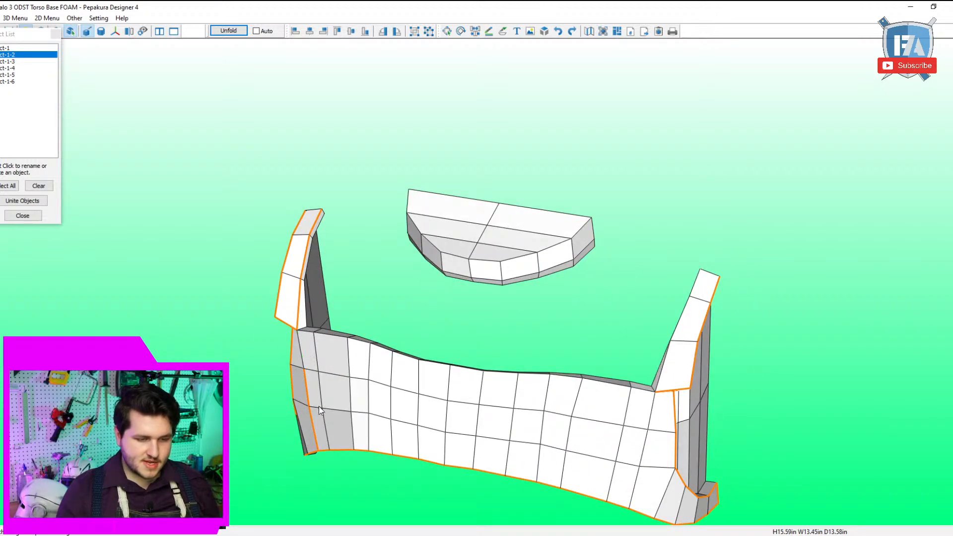
pyautogui.moveTo(315, 434); pyautogui.dragTo(314, 383)
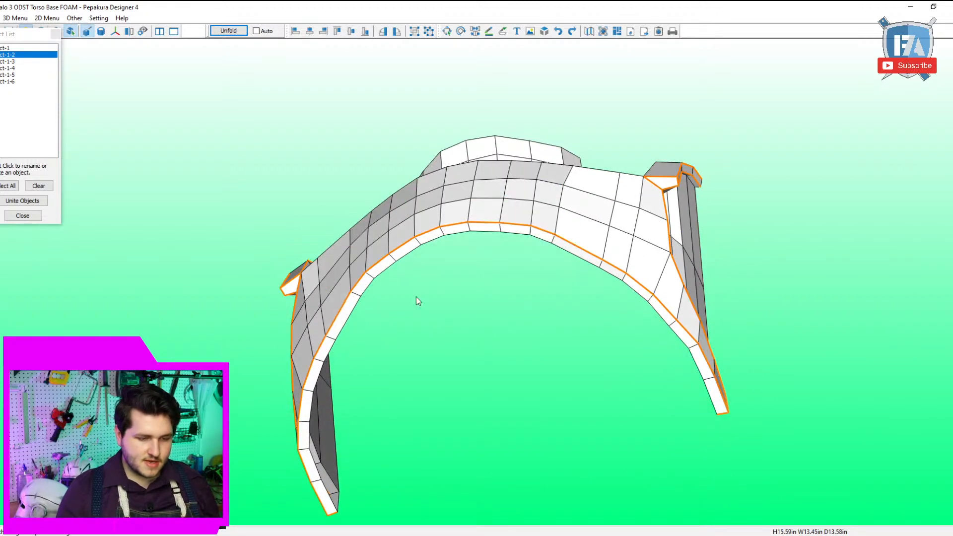
pyautogui.moveTo(591, 291); pyautogui.dragTo(585, 340)
pyautogui.click(614, 415)
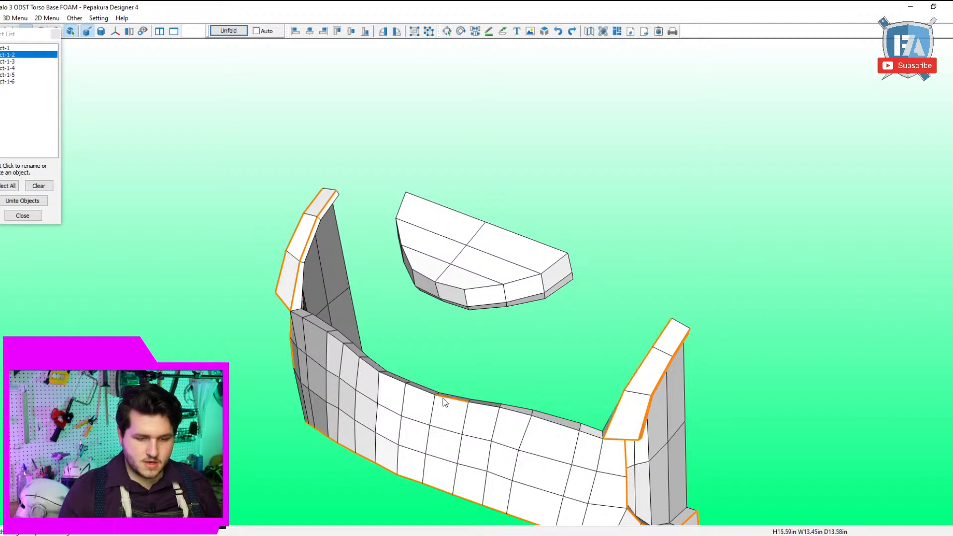
# Finish the cutline along the band's upper edge and mark the top rim of the separate curved plate up to its corners.
pyautogui.moveTo(443, 398); pyautogui.dragTo(593, 233)
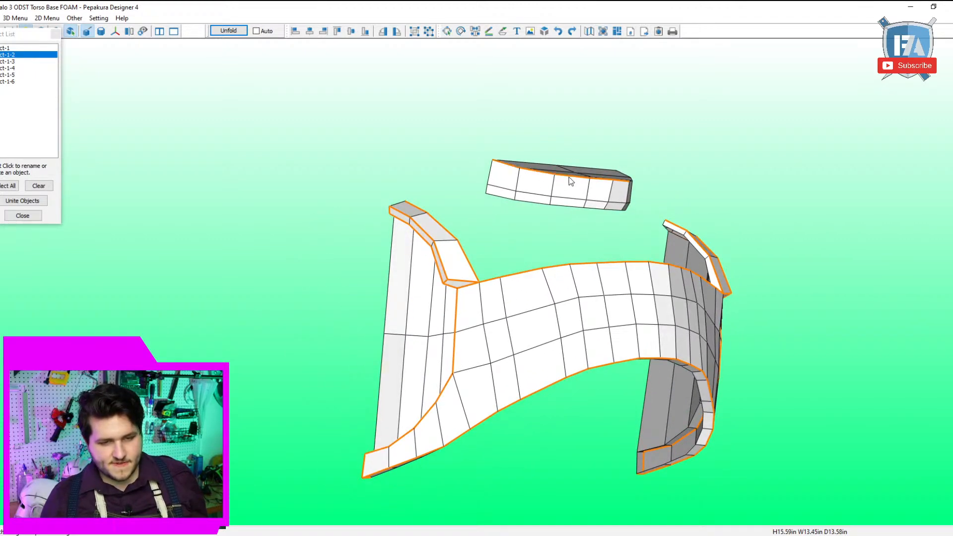
pyautogui.moveTo(566, 181); pyautogui.dragTo(521, 181)
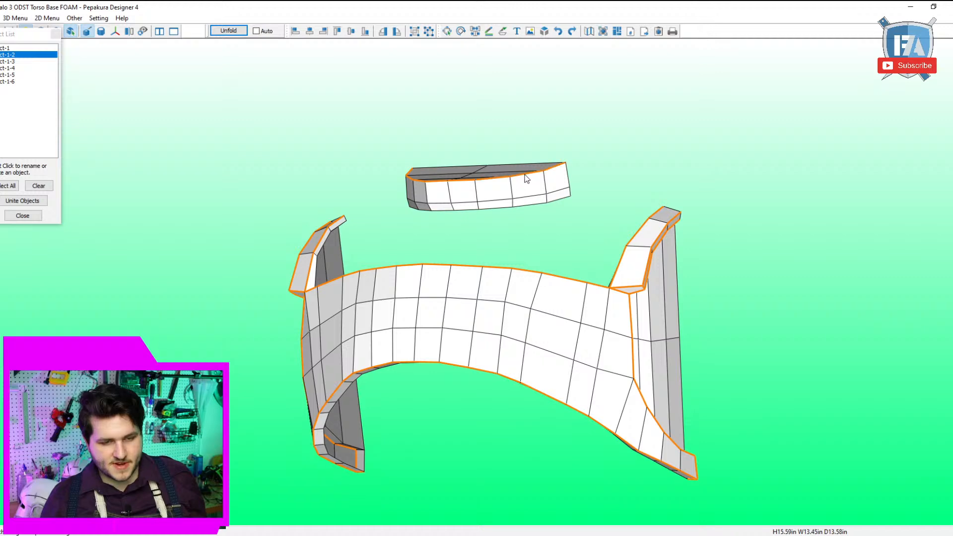
pyautogui.moveTo(541, 212); pyautogui.dragTo(576, 205)
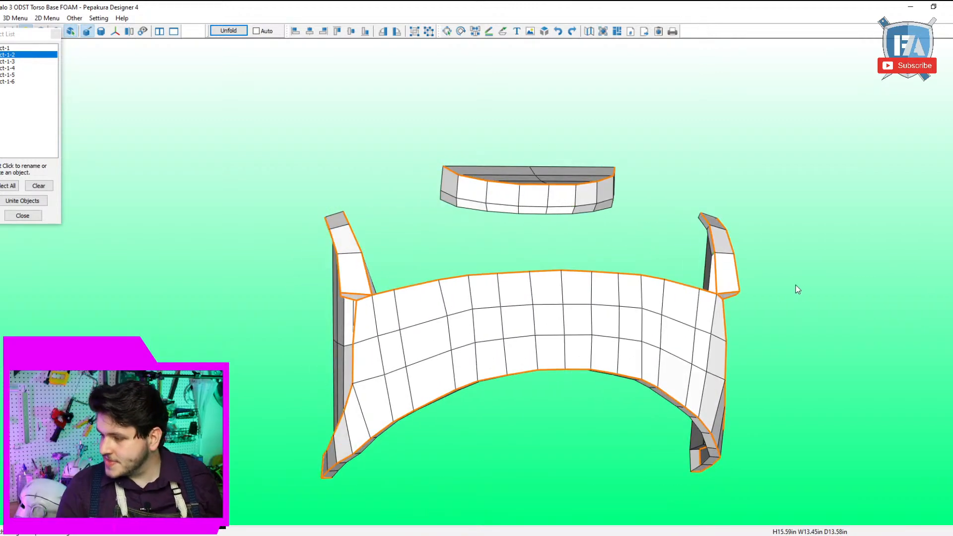
pyautogui.scroll(-3, 781, 314)
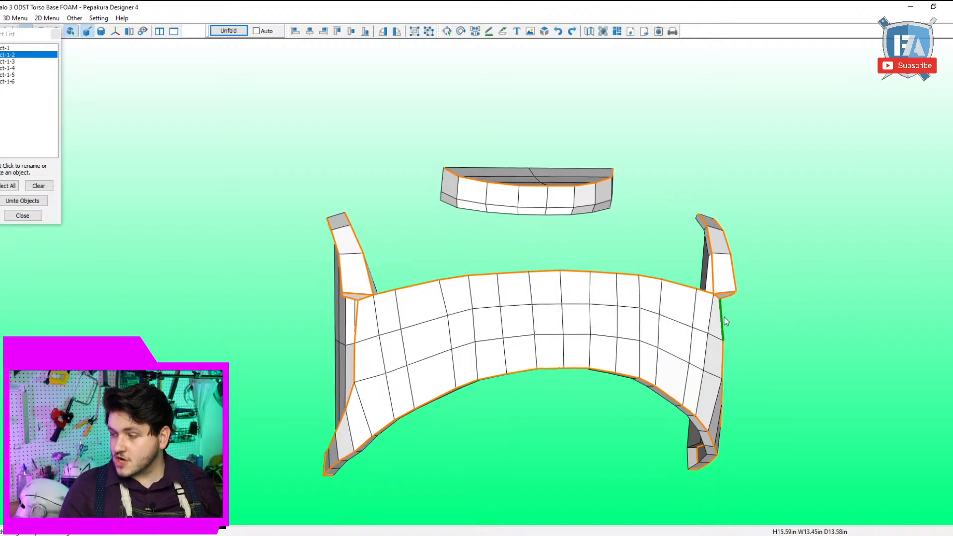
# Isolate the third listed object and mark the outer and inner outline of the arched piece's face as cutlines.
pyautogui.moveTo(644, 338); pyautogui.dragTo(556, 323, button='right')
pyautogui.click(3, 60)
pyautogui.click(3, 60)
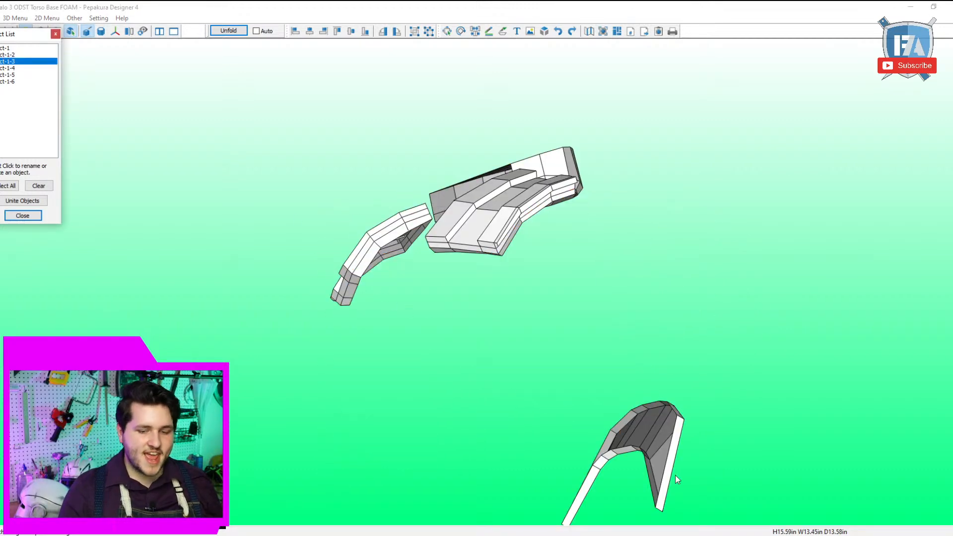
pyautogui.moveTo(675, 475); pyautogui.dragTo(565, 333, button='right')
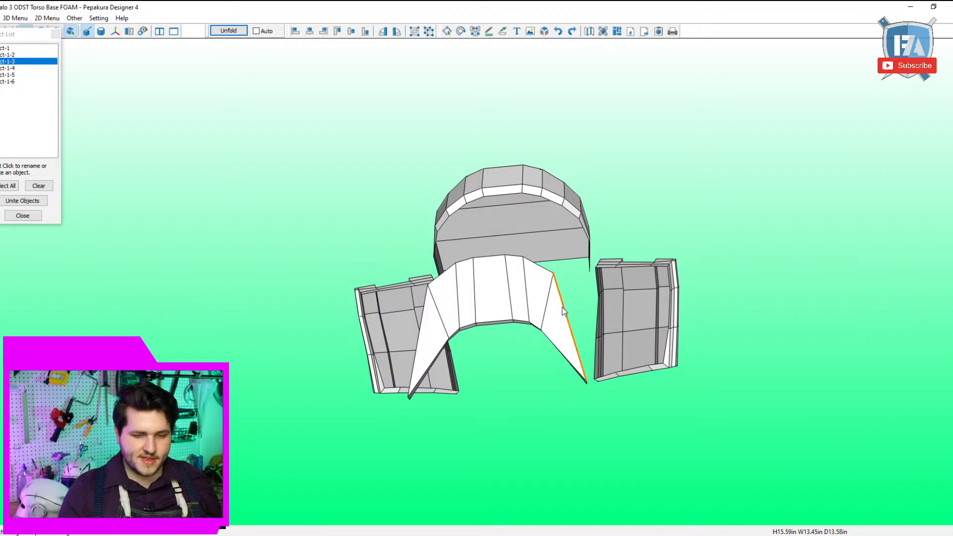
pyautogui.click(562, 307)
pyautogui.moveTo(501, 320); pyautogui.dragTo(597, 304)
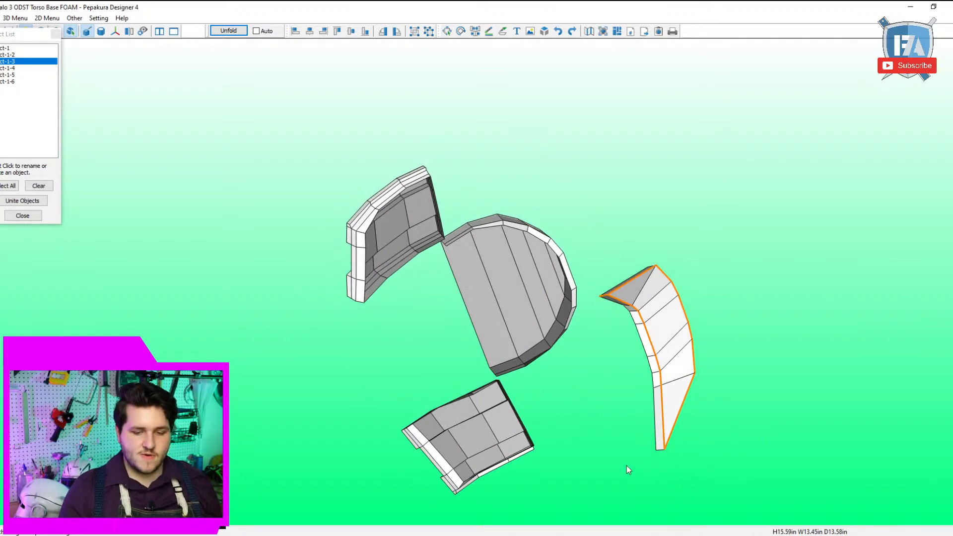
# Mark the first raised strip, the recess ends and the second strip's inner edge on one shoulder plate as cutlines.
pyautogui.moveTo(470, 334); pyautogui.dragTo(558, 412)
pyautogui.moveTo(584, 104); pyautogui.dragTo(520, 240)
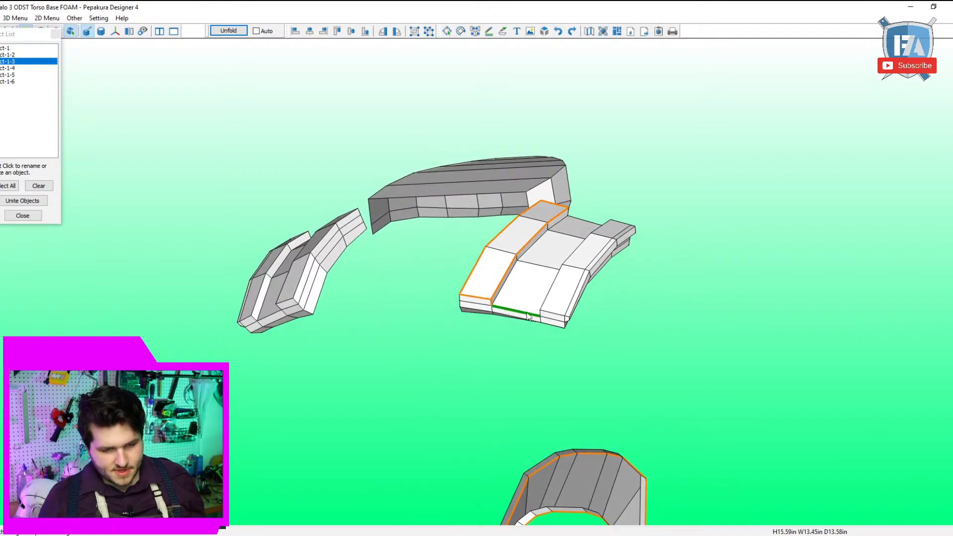
pyautogui.moveTo(496, 311); pyautogui.dragTo(661, 339)
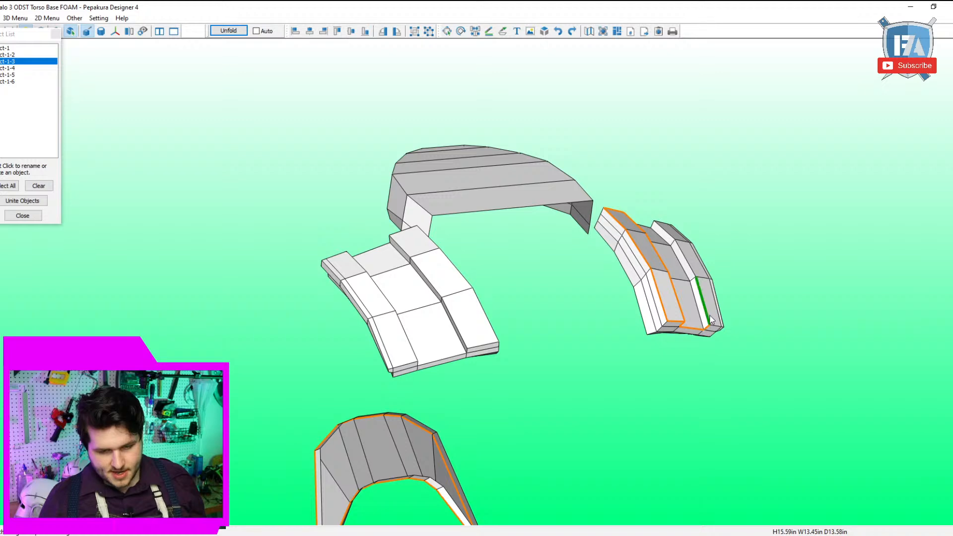
pyautogui.moveTo(711, 320); pyautogui.dragTo(504, 263)
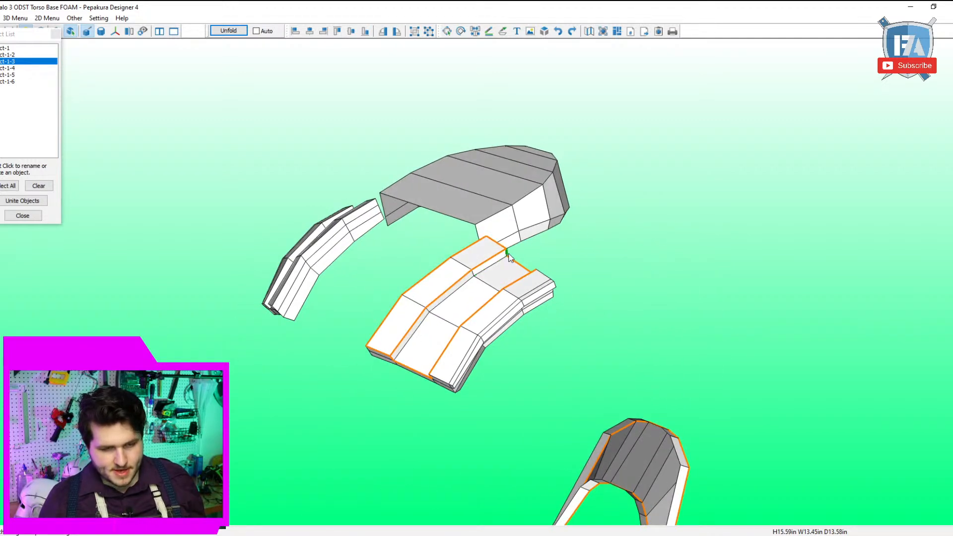
# Turn on symmetrical pair selection and mark the second raised strip's outer and end edges on both shoulder plates as cutlines.
pyautogui.click(15, 17)
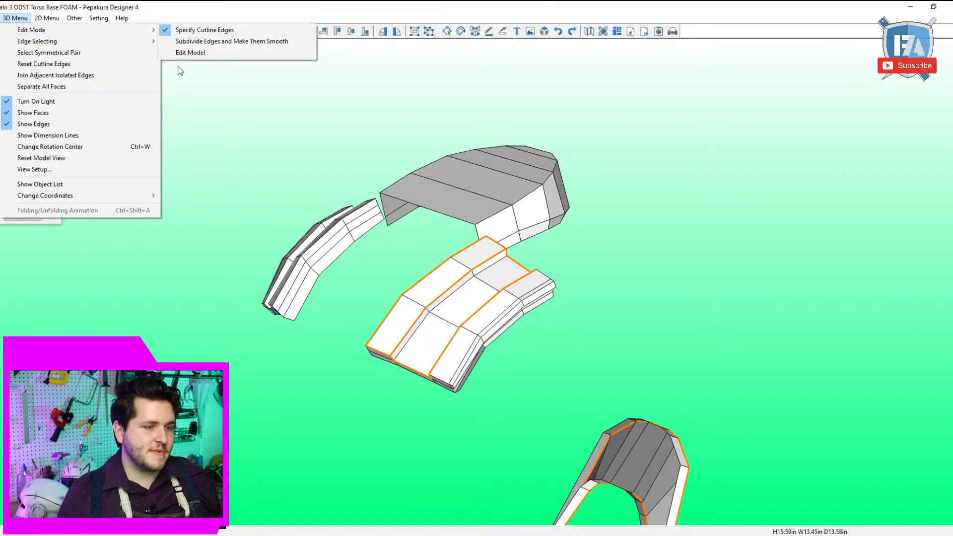
pyautogui.click(40, 185)
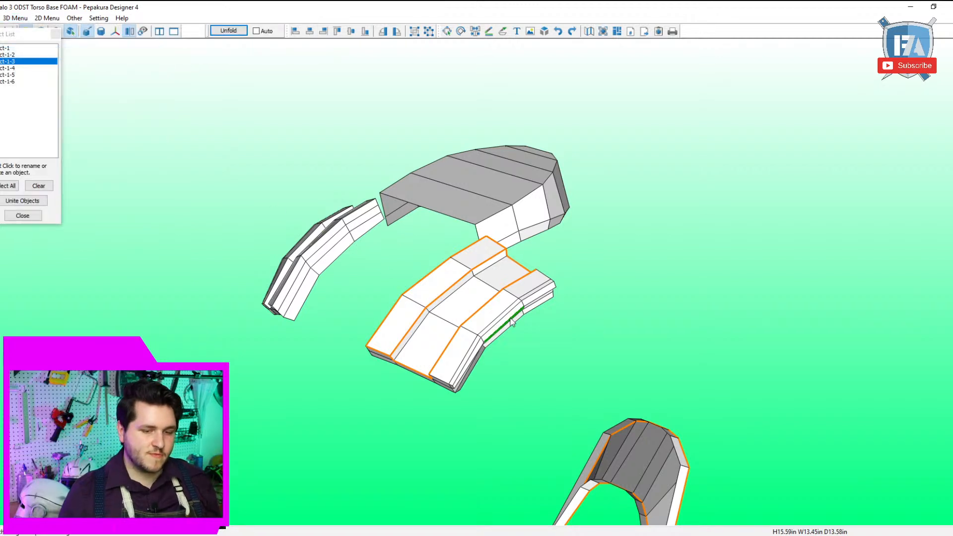
pyautogui.moveTo(506, 313); pyautogui.dragTo(606, 311)
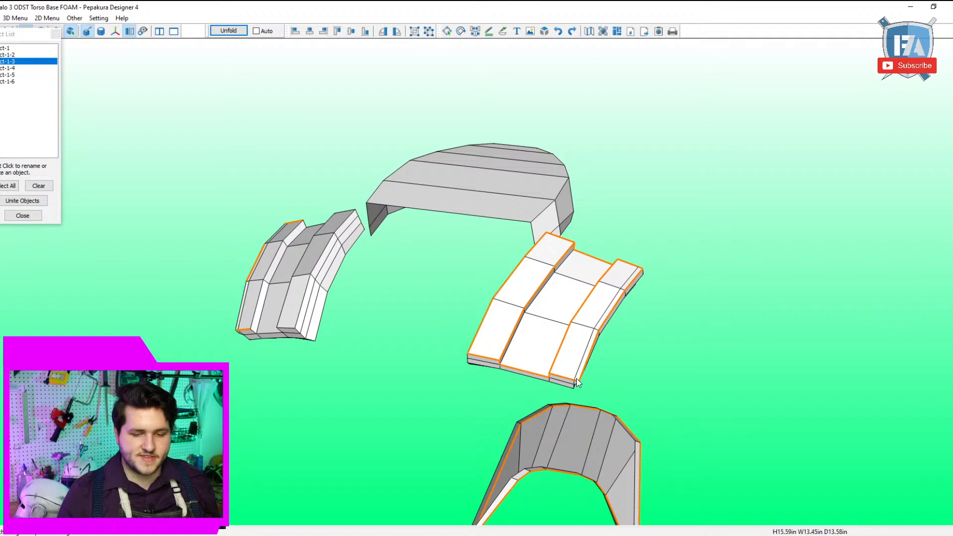
pyautogui.moveTo(576, 379); pyautogui.dragTo(515, 309)
pyautogui.moveTo(382, 301); pyautogui.dragTo(417, 395)
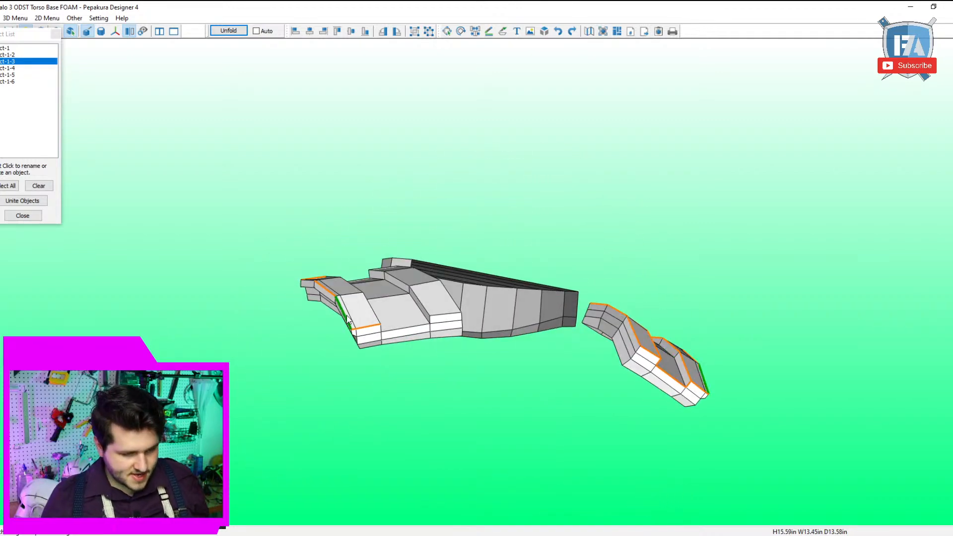
# Mark the inner strip edges and the recess's near end on the opposite shoulder plate as mirrored cutlines.
pyautogui.moveTo(355, 322); pyautogui.dragTo(415, 356)
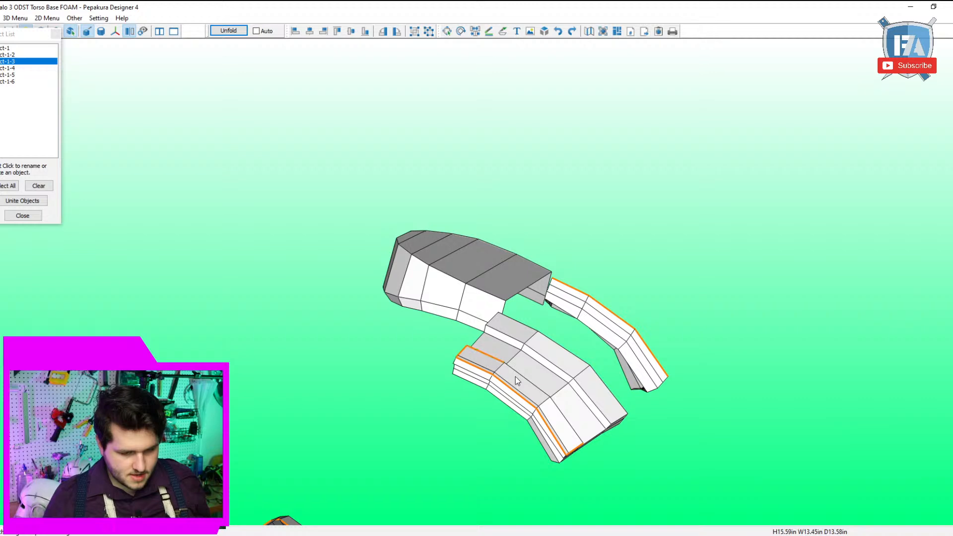
pyautogui.moveTo(561, 418); pyautogui.dragTo(395, 330)
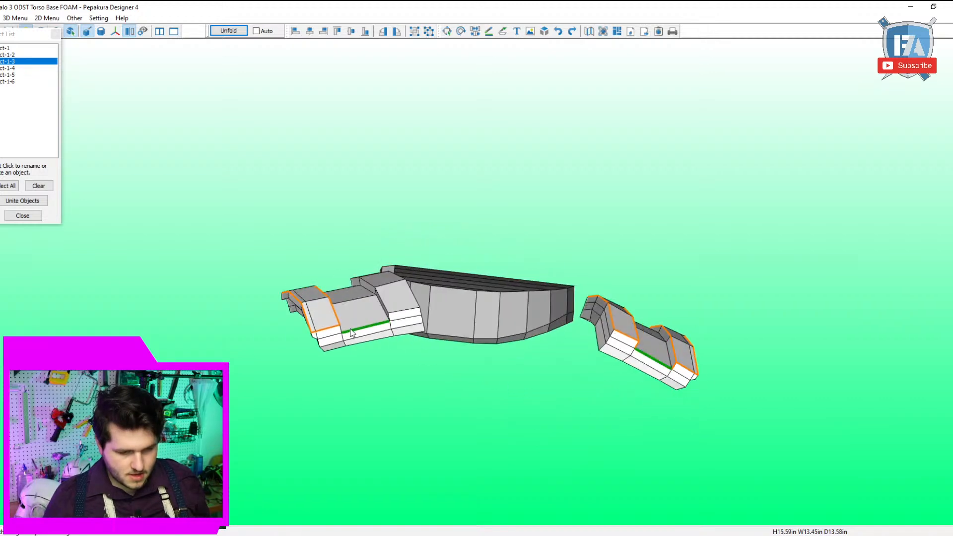
pyautogui.click(382, 309)
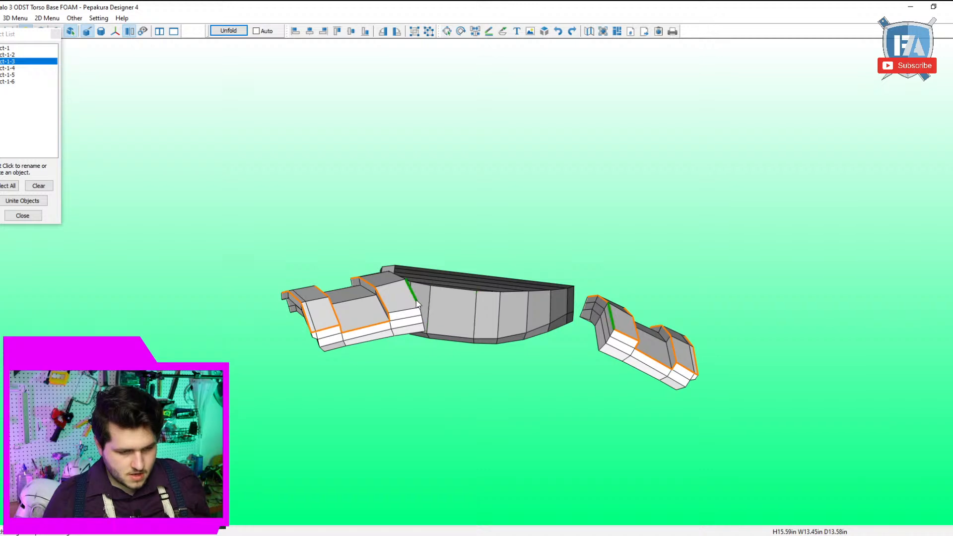
pyautogui.moveTo(403, 307); pyautogui.dragTo(353, 355)
# Complete the raised-strip and recess outlines at the far ends of both shoulder plates as cutlines.
pyautogui.moveTo(382, 283); pyautogui.dragTo(412, 326)
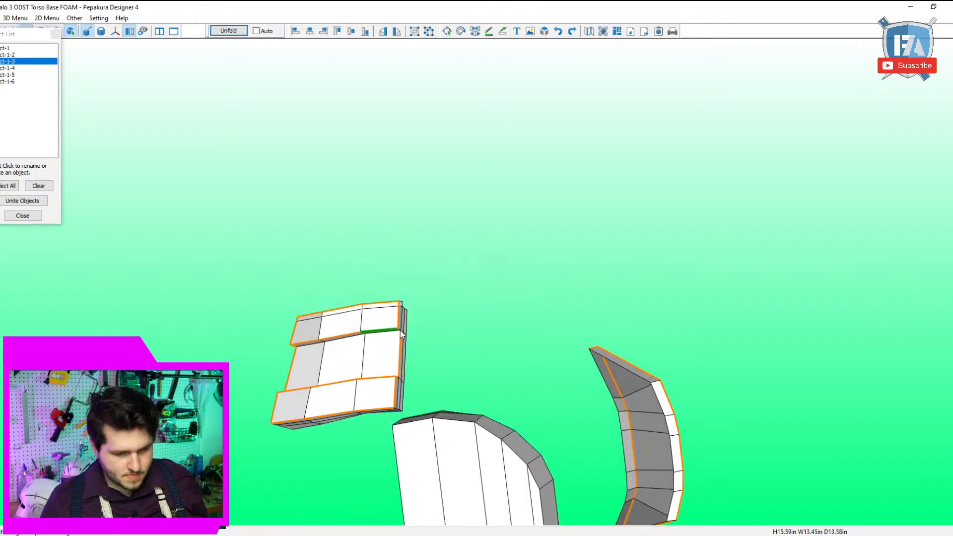
pyautogui.moveTo(400, 330); pyautogui.dragTo(413, 245)
pyautogui.scroll(2, 414, 246)
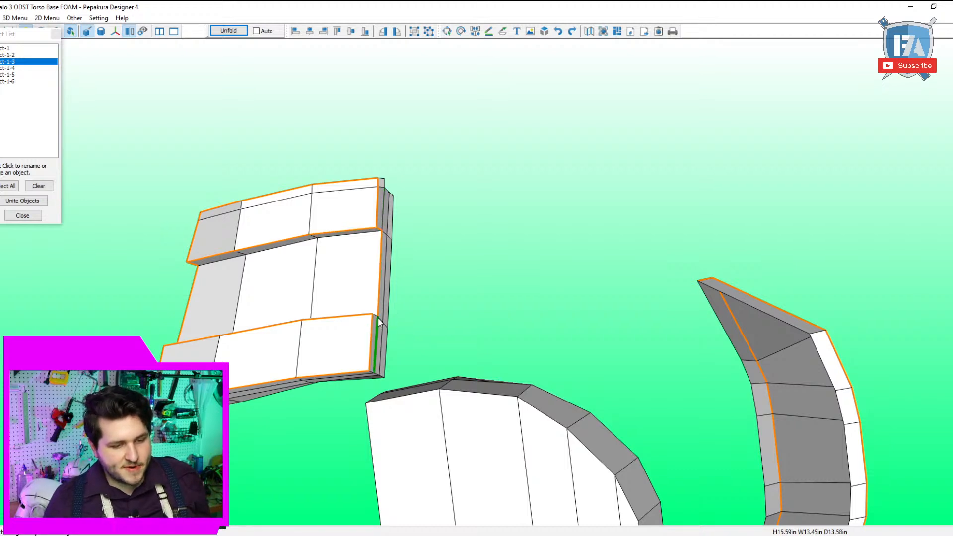
pyautogui.moveTo(378, 318); pyautogui.dragTo(643, 325)
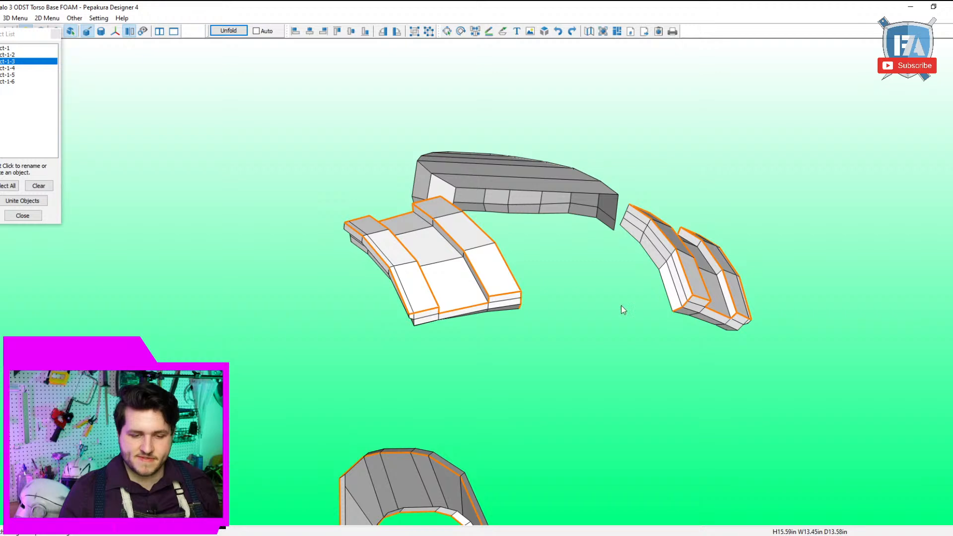
# Mark the curved outer rim of the half-round piece between the two shoulder plates as a cutline.
pyautogui.moveTo(621, 306); pyautogui.dragTo(624, 283)
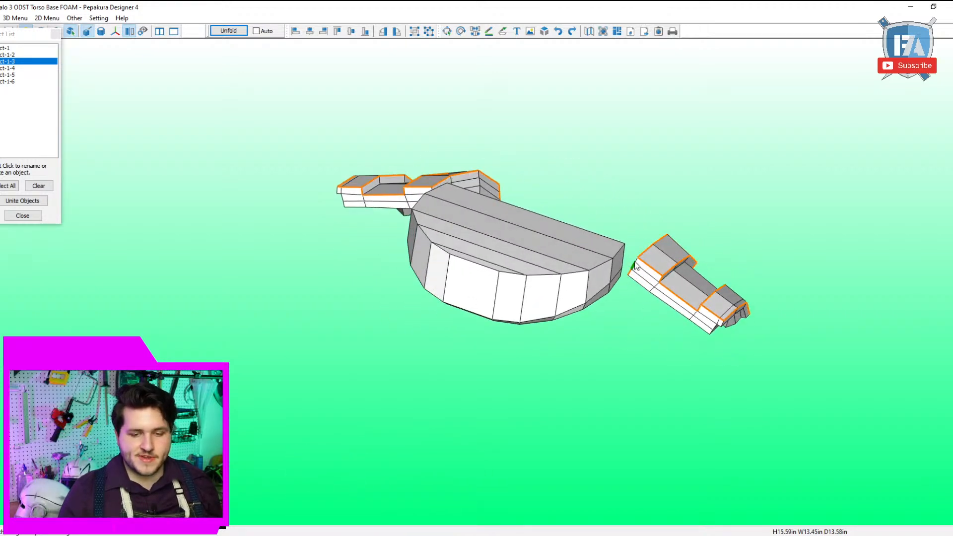
pyautogui.click(513, 275)
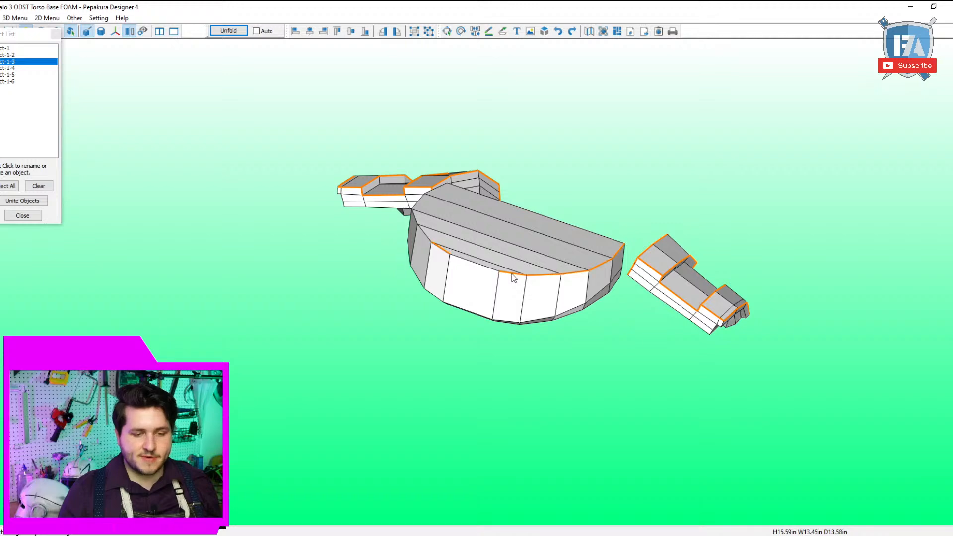
pyautogui.click(425, 233)
pyautogui.doubleClick(416, 218)
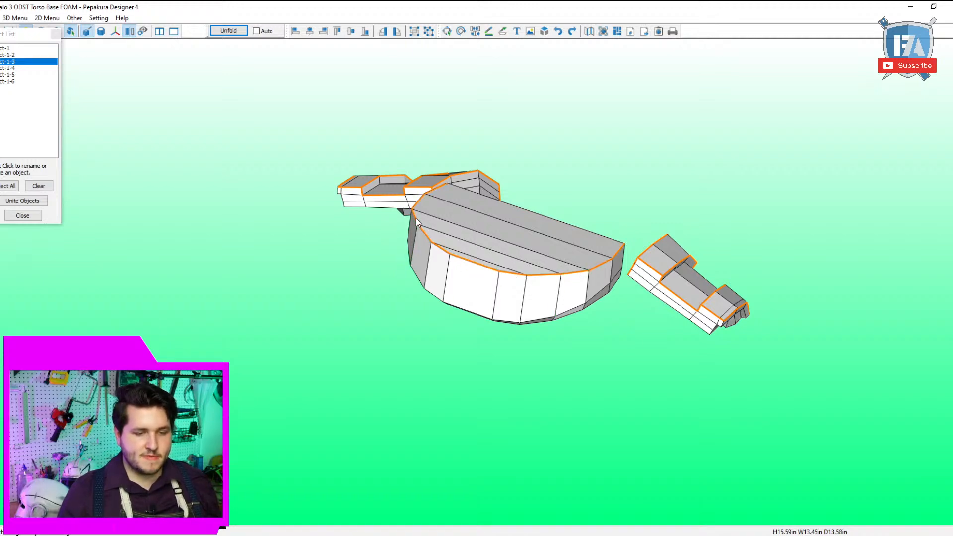
pyautogui.moveTo(506, 271); pyautogui.dragTo(514, 331, button='right')
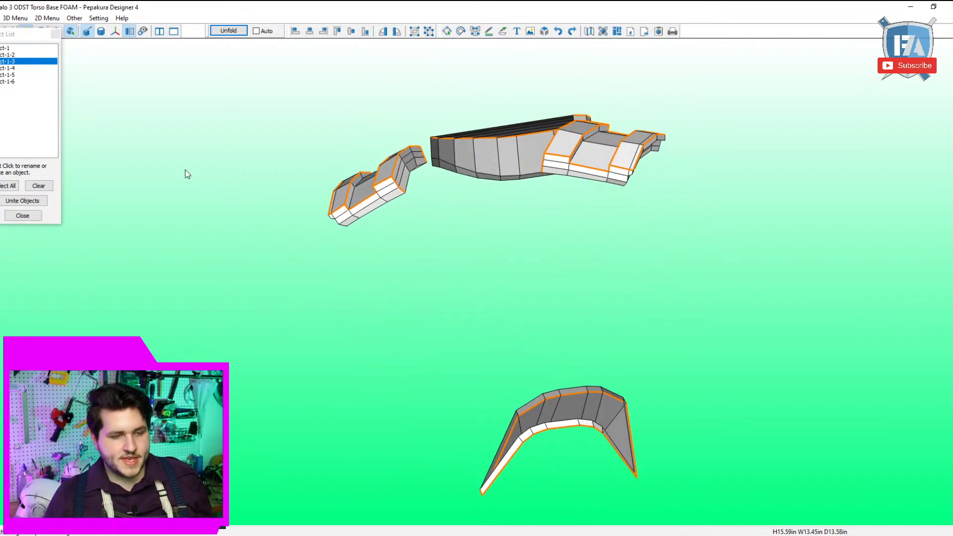
# Isolate object 1-4 and mark the recess edge along the narrow raised strip on both straps as cutlines, excluding the stretch beyond the recess.
pyautogui.click(6, 69)
pyautogui.click(12, 63)
pyautogui.moveTo(505, 186); pyautogui.dragTo(353, 155, button='right')
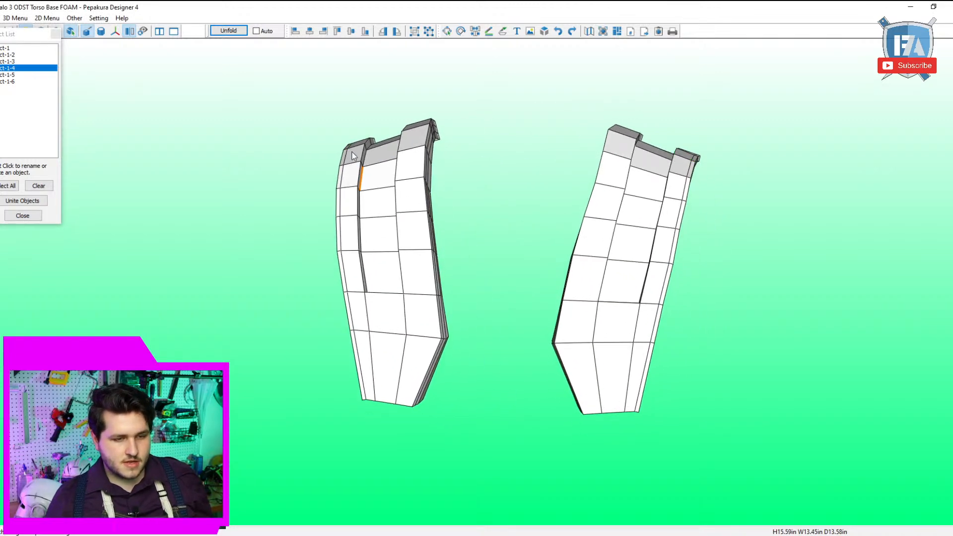
pyautogui.click(360, 176)
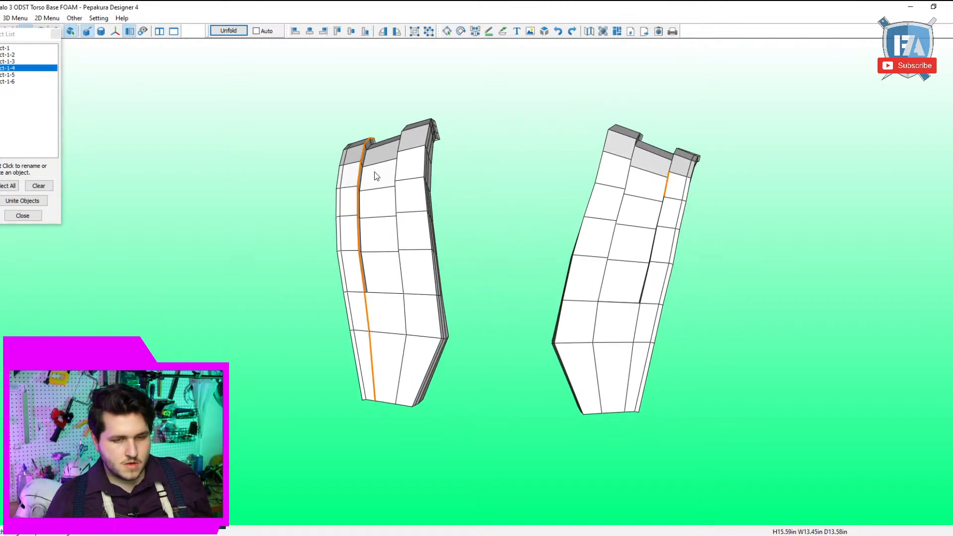
pyautogui.click(668, 186)
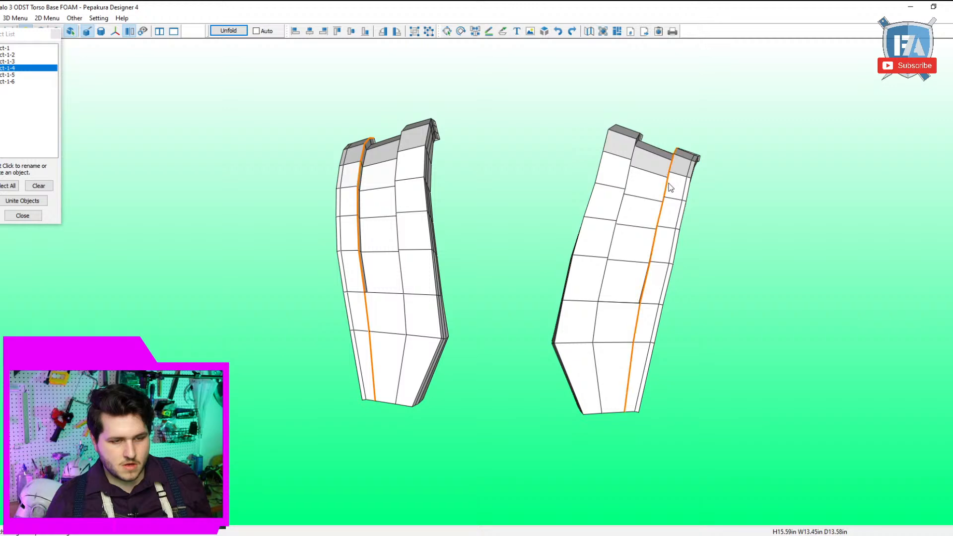
pyautogui.moveTo(645, 294); pyautogui.dragTo(658, 220, button='right')
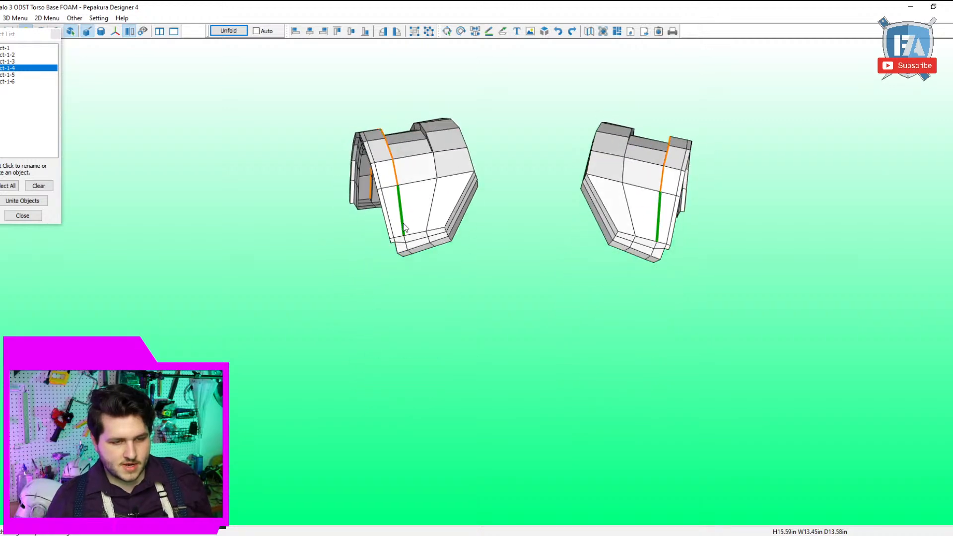
pyautogui.moveTo(397, 177); pyautogui.dragTo(477, 259, button='right')
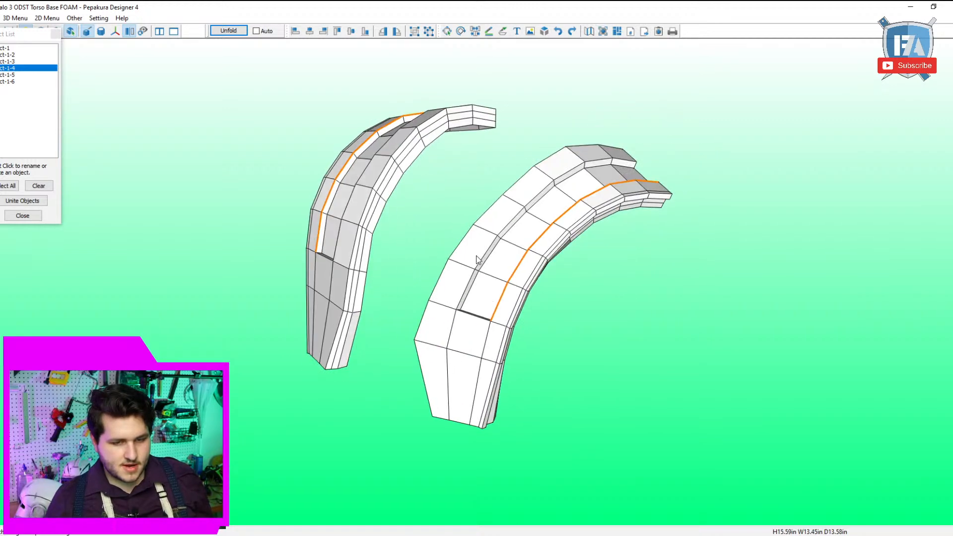
# Mark the recess's closed end and its long edge along the wide raised strip on both straps as cutlines.
pyautogui.click(321, 262)
pyautogui.click(342, 236)
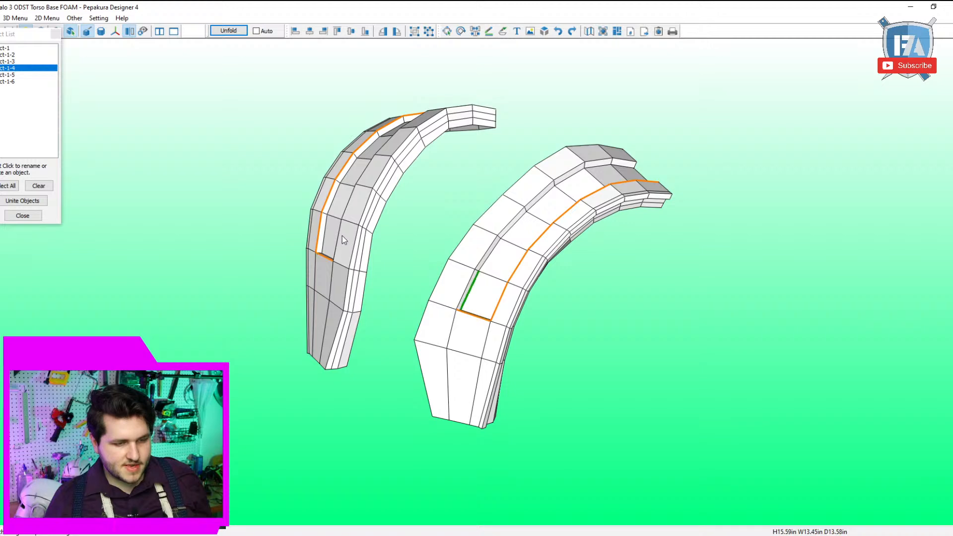
pyautogui.click(349, 204)
pyautogui.click(362, 183)
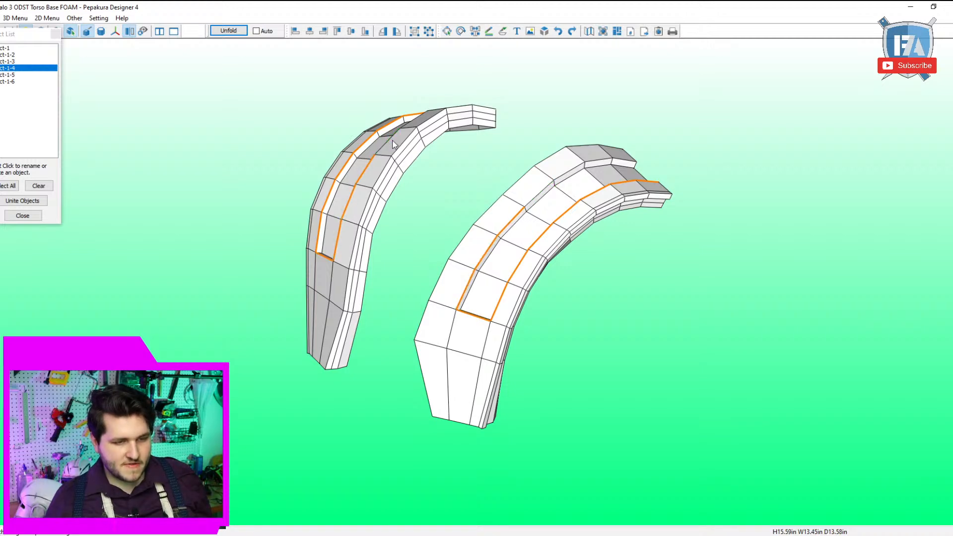
pyautogui.click(388, 142)
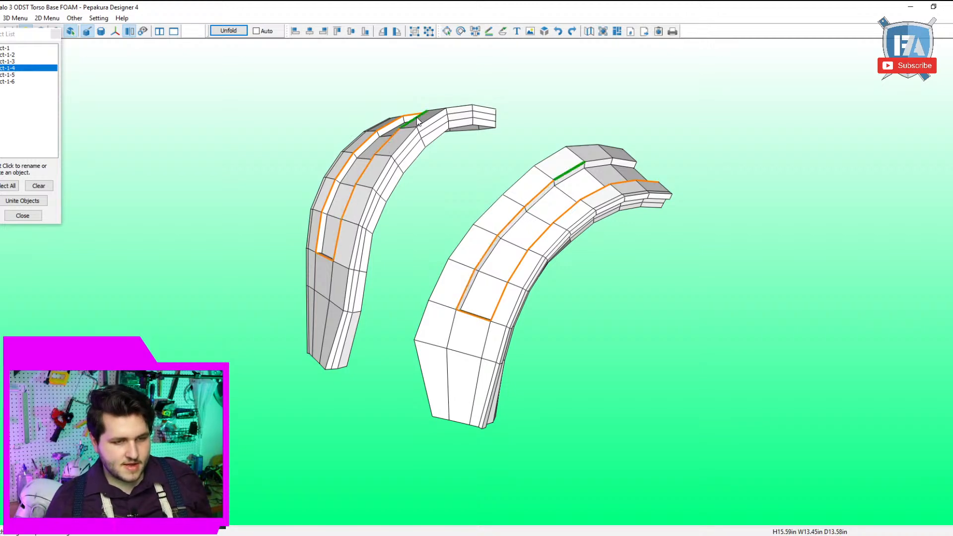
pyautogui.moveTo(416, 118); pyautogui.dragTo(584, 207, button='right')
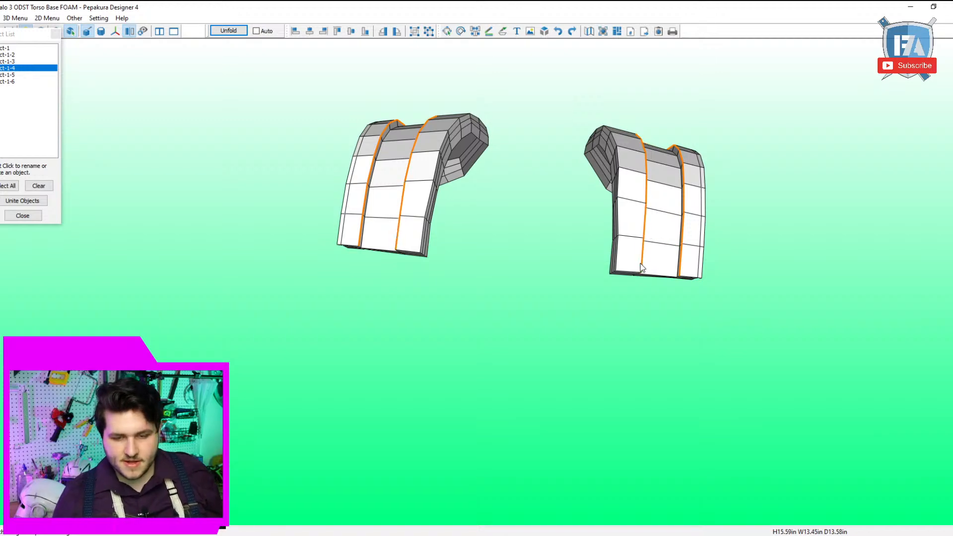
# Mark the recess's open end, the narrow strip's end and the first stretch of its outer edge as cutlines.
pyautogui.moveTo(640, 258); pyautogui.dragTo(561, 279, button='right')
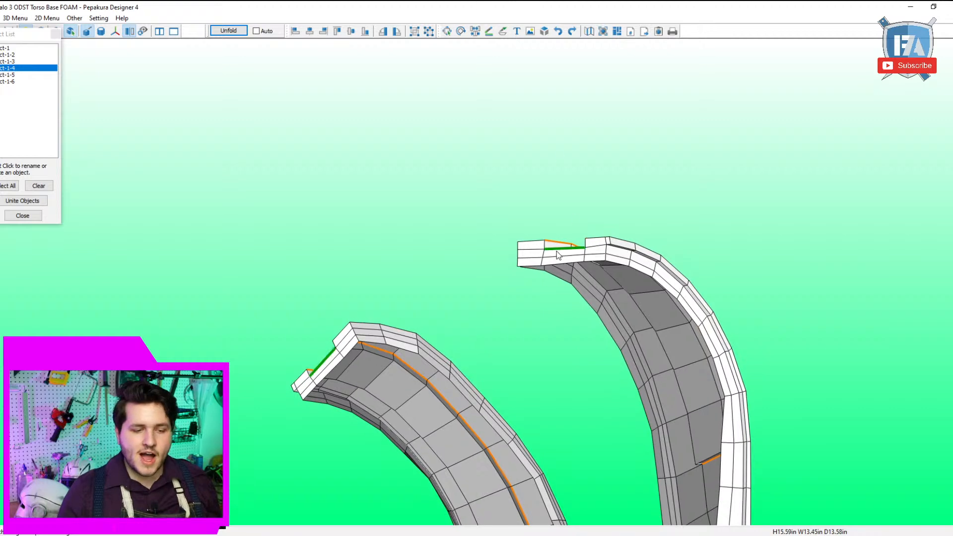
pyautogui.click(544, 246)
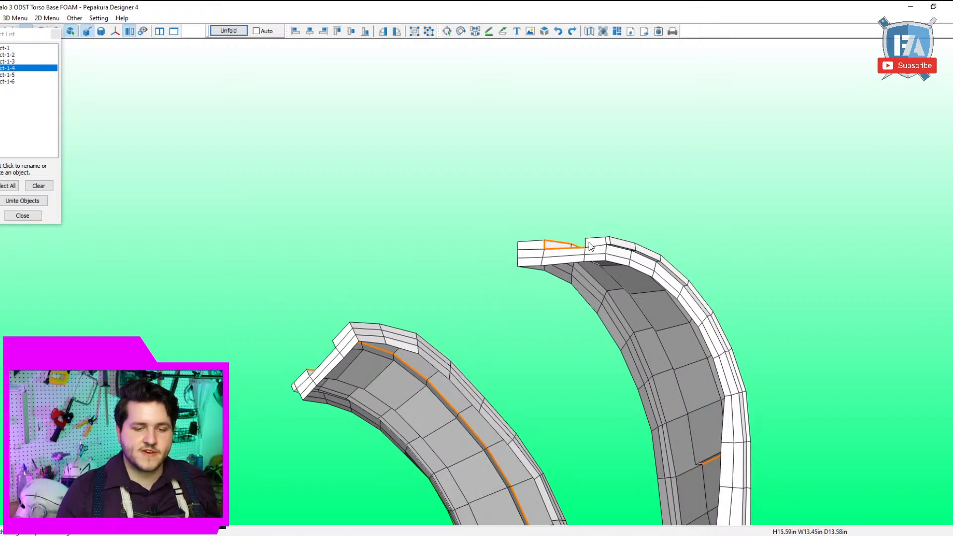
pyautogui.moveTo(588, 244); pyautogui.dragTo(614, 358, button='right')
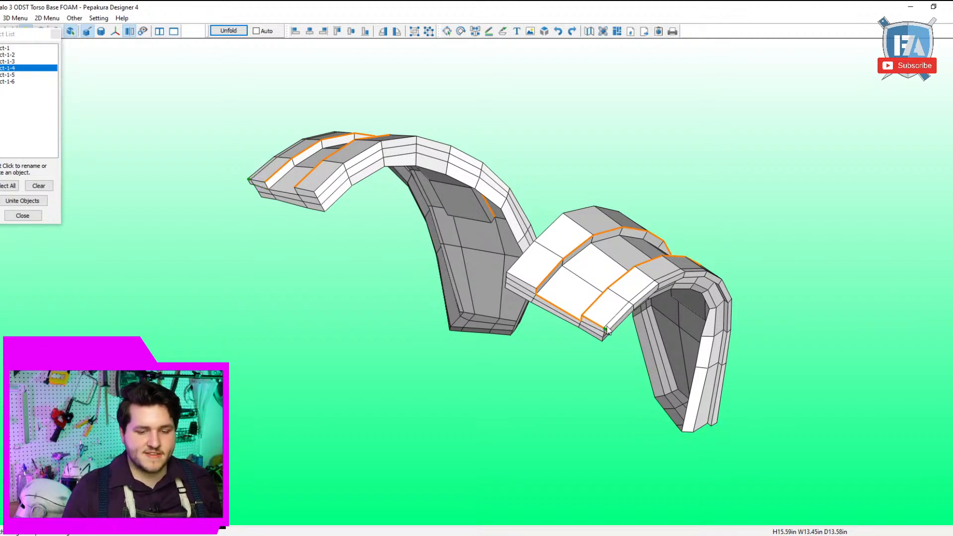
pyautogui.moveTo(630, 308)
pyautogui.mouseDown()
pyautogui.moveTo(685, 274)
pyautogui.moveTo(698, 278)
pyautogui.mouseUp()
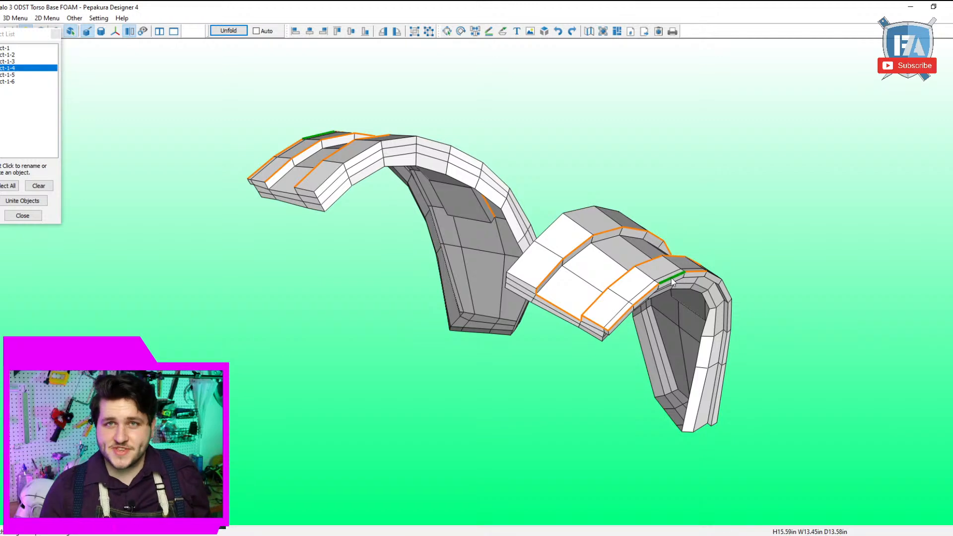
# Extend the narrow-side outer edge cutlines down both straps and around the tapered tip, including its slanted edge.
pyautogui.moveTo(666, 285); pyautogui.dragTo(606, 307, button='right')
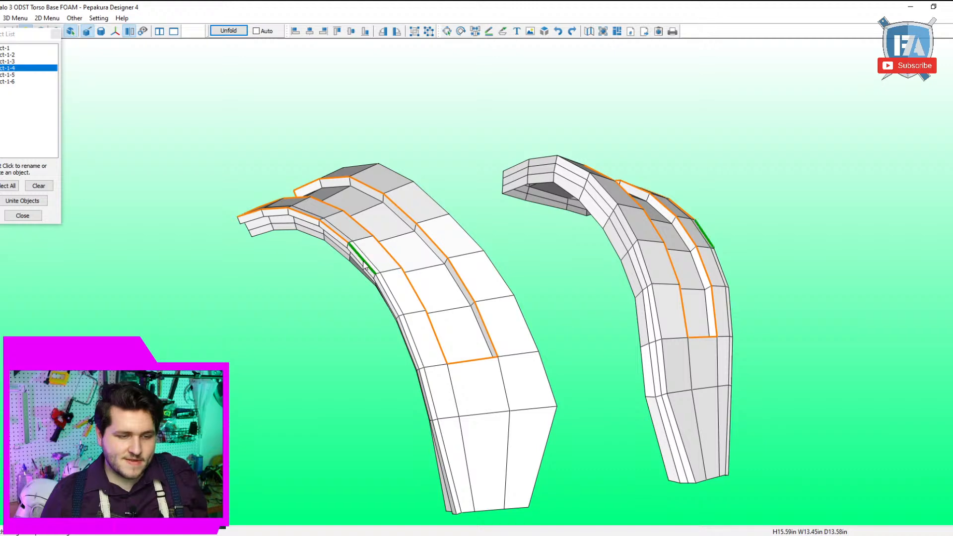
pyautogui.moveTo(377, 277); pyautogui.dragTo(386, 257, button='right')
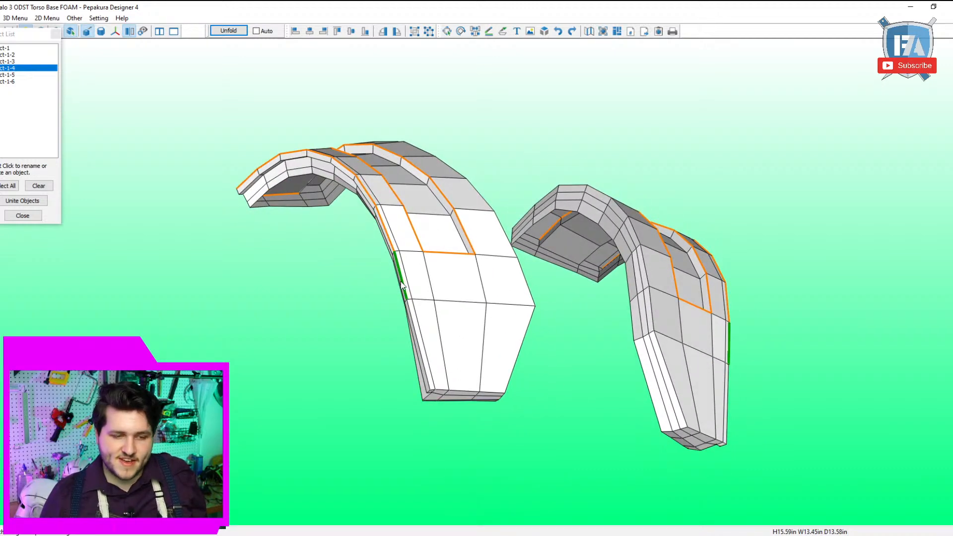
pyautogui.click(414, 342)
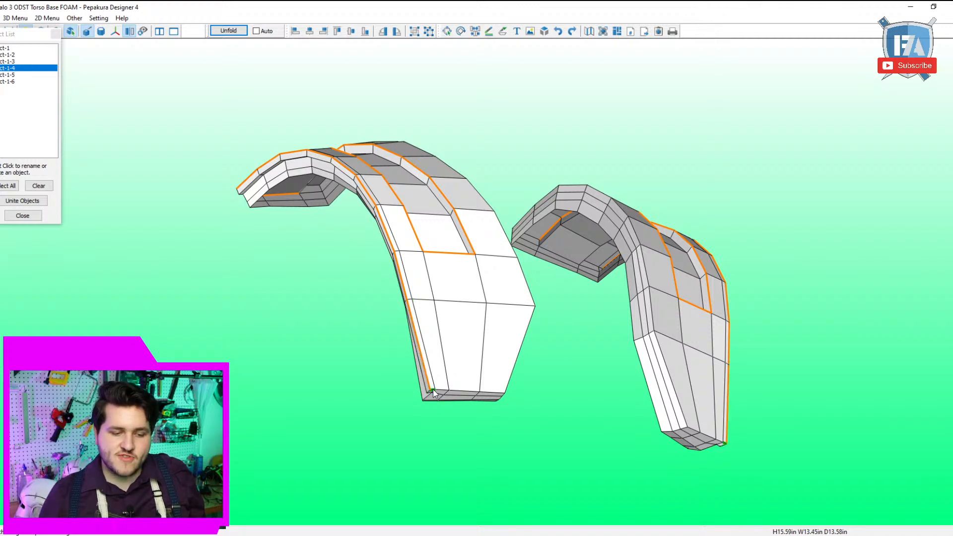
pyautogui.click(457, 391)
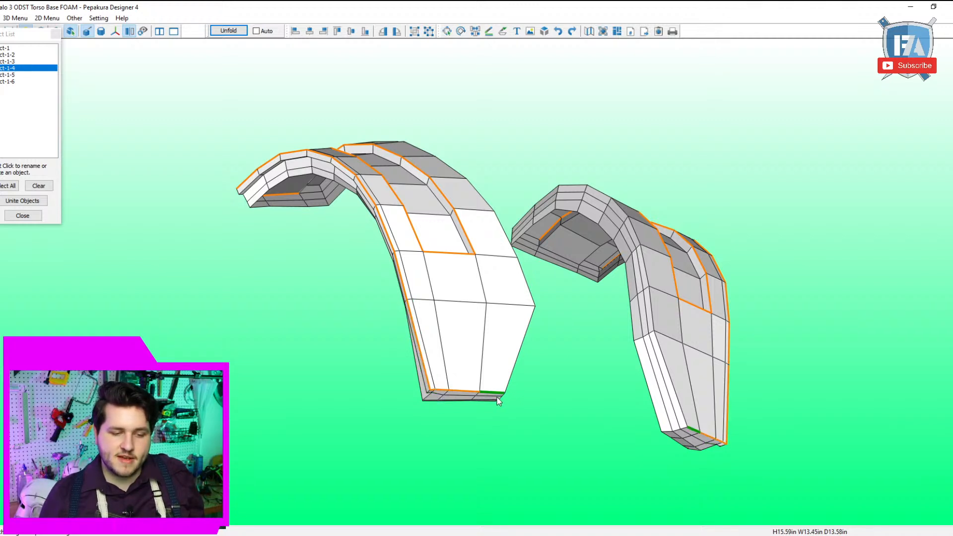
pyautogui.click(501, 394)
pyautogui.click(508, 381)
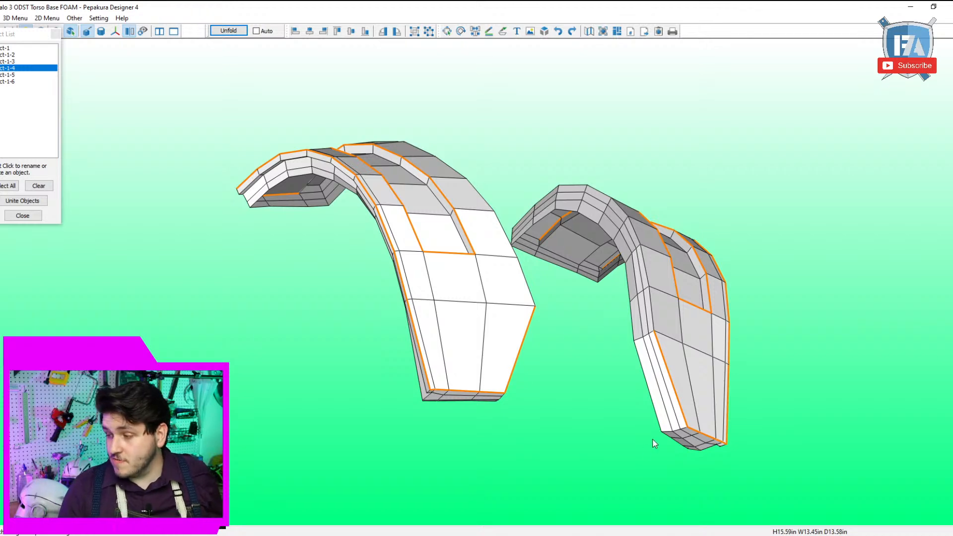
# Mark the long outer edge on the wide-strip side of both straps as cutlines, from the tapered tip up over the curve.
pyautogui.moveTo(878, 290); pyautogui.dragTo(690, 398)
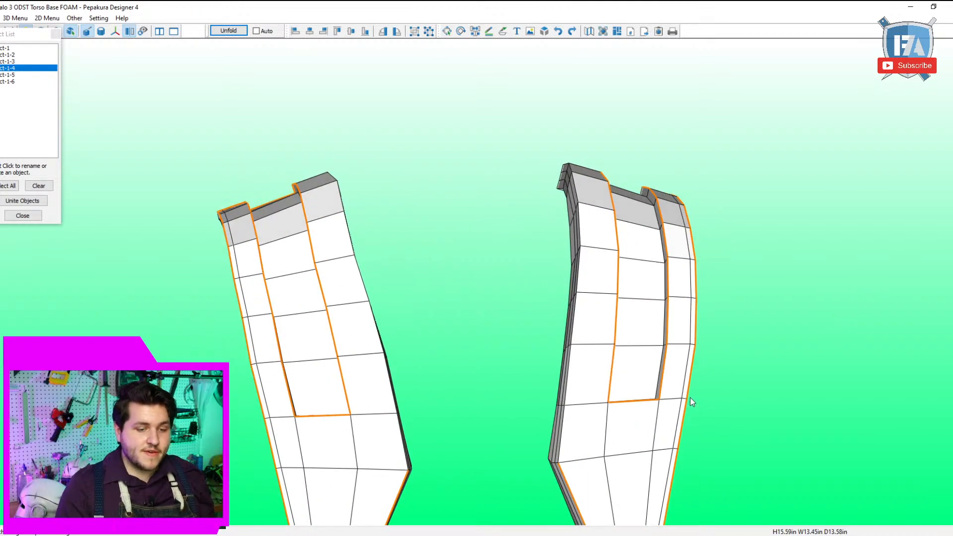
pyautogui.scroll(3, 529, 356)
pyautogui.moveTo(528, 356); pyautogui.dragTo(469, 355)
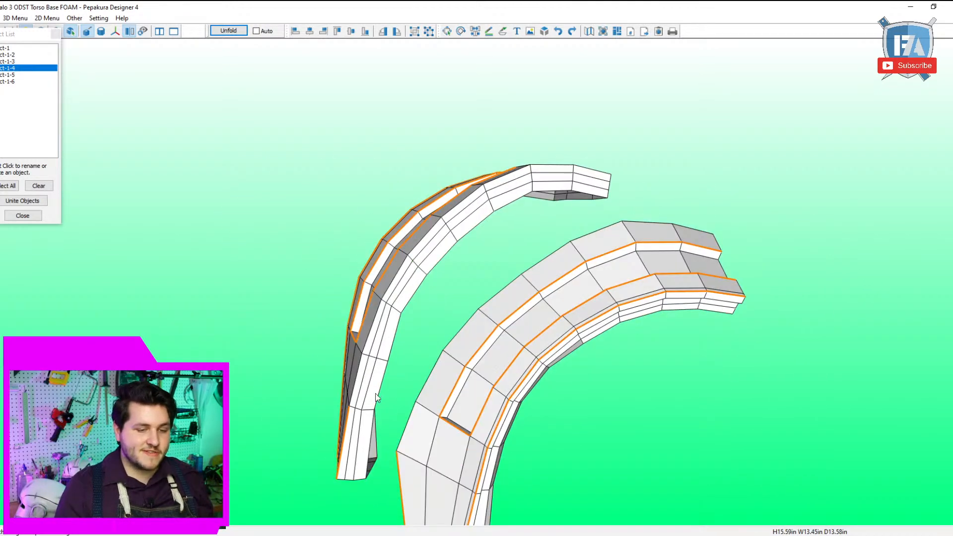
pyautogui.click(357, 381)
pyautogui.click(367, 344)
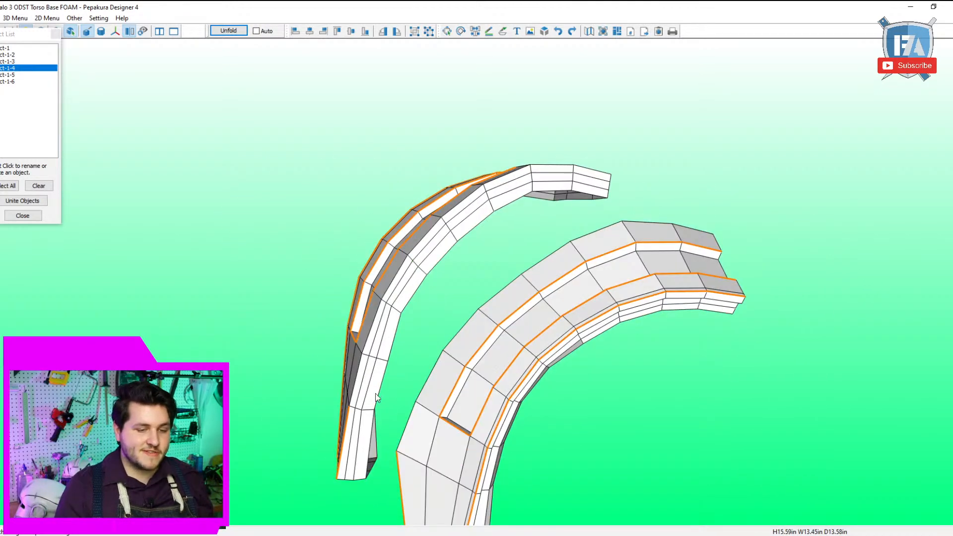
pyautogui.click(400, 271)
pyautogui.click(427, 237)
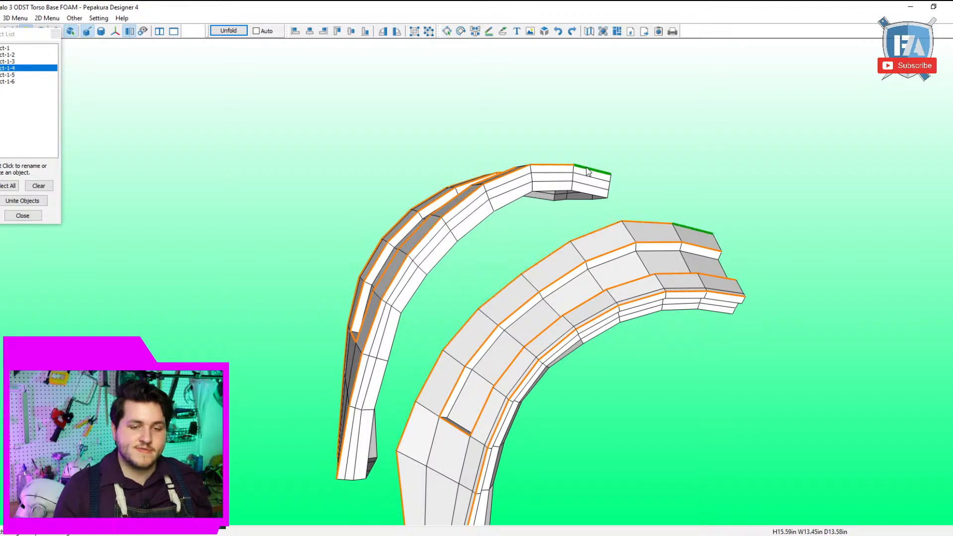
# Mark the remaining end edges of the raised strips and recess on both straps as cutlines, and check the outlines from several angles.
pyautogui.moveTo(473, 187); pyautogui.dragTo(616, 214)
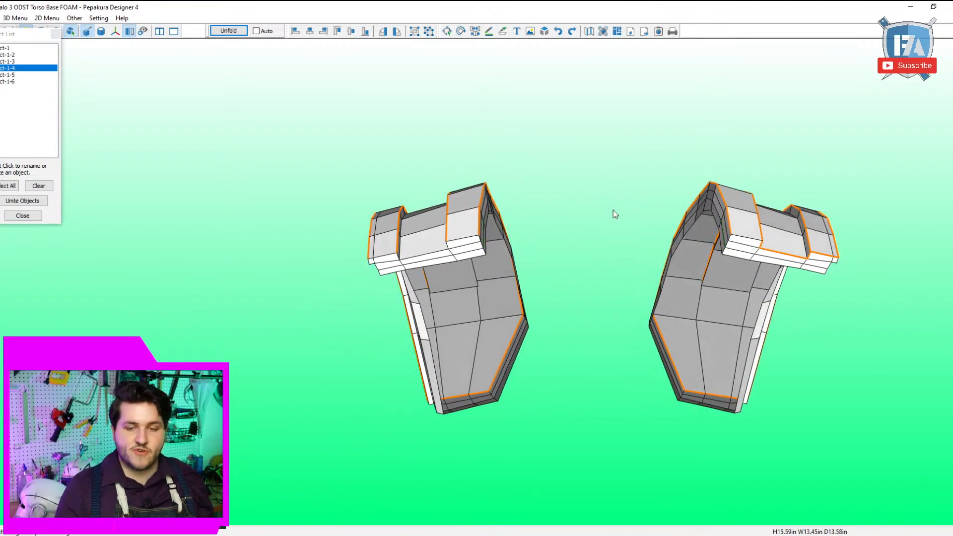
pyautogui.click(762, 229)
pyautogui.click(741, 246)
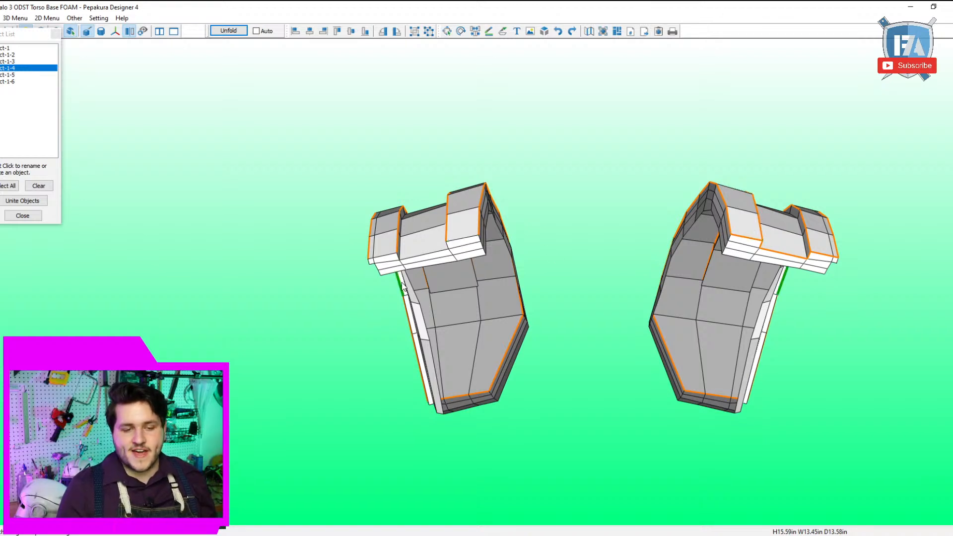
pyautogui.click(371, 261)
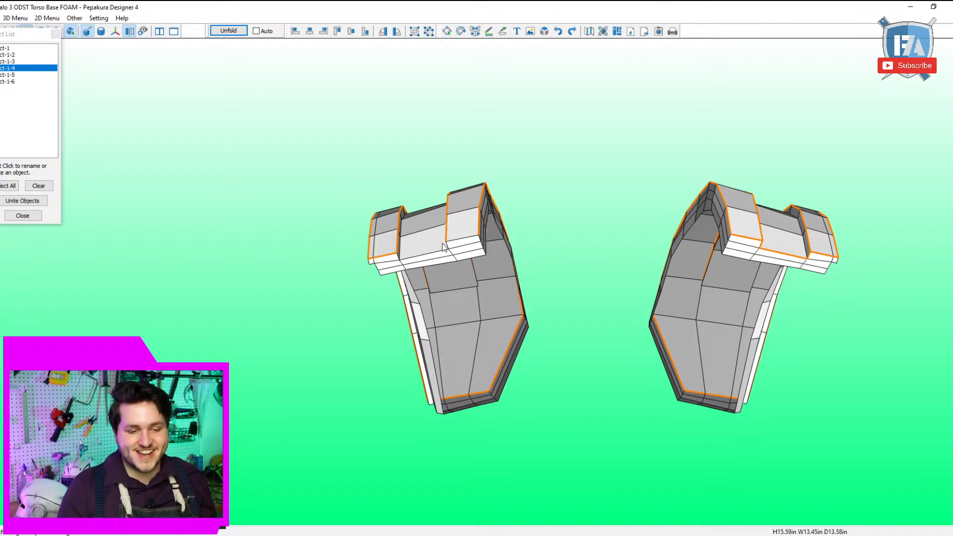
pyautogui.scroll(3, 460, 245)
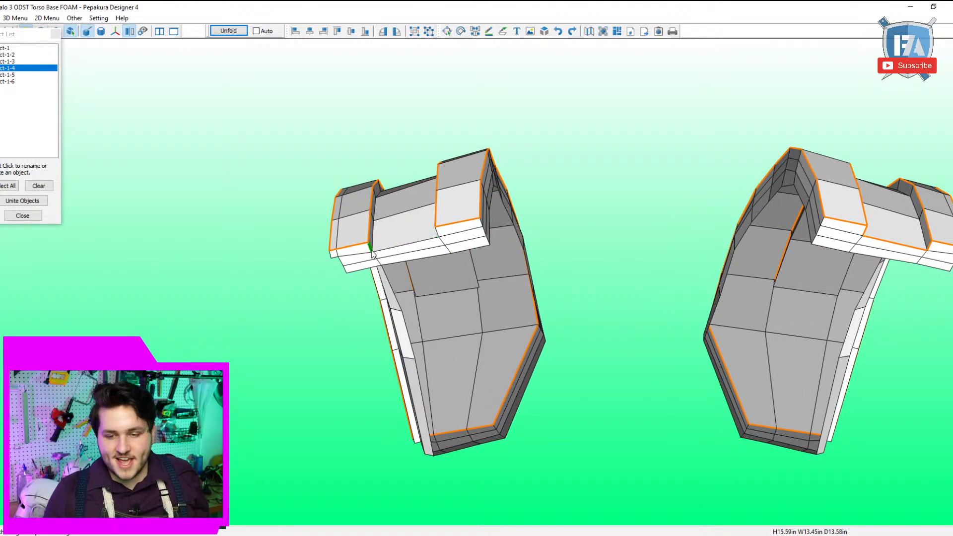
pyautogui.click(397, 246)
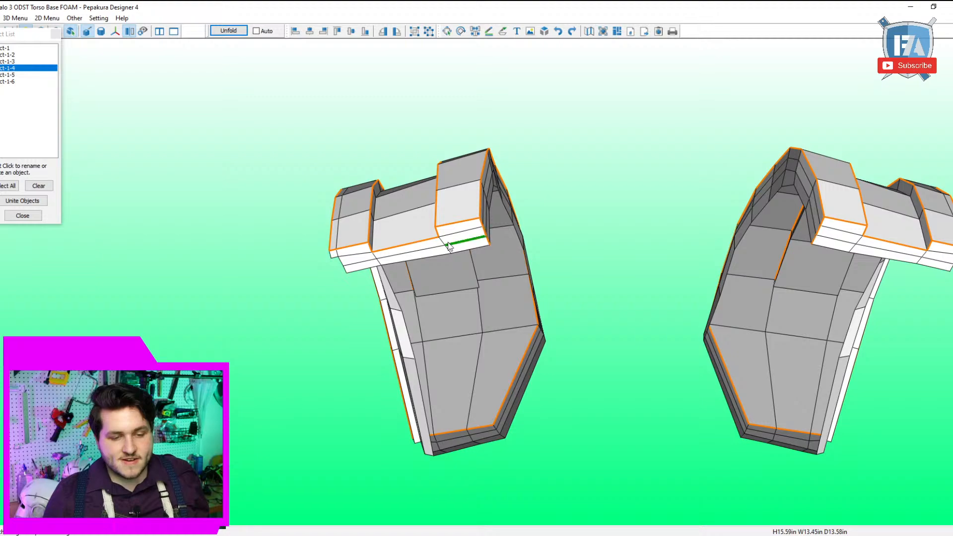
pyautogui.moveTo(839, 233); pyautogui.dragTo(747, 262, button='right')
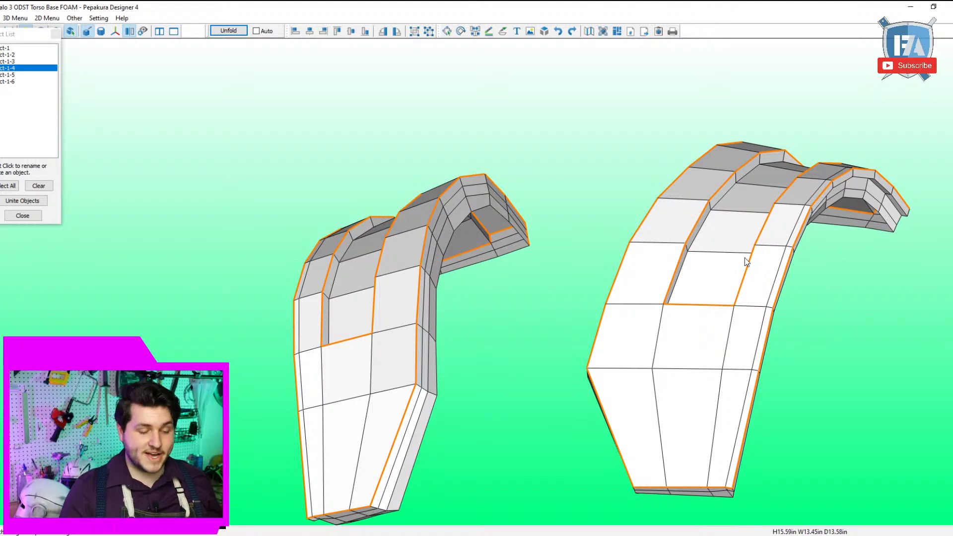
pyautogui.moveTo(747, 262); pyautogui.dragTo(389, 318, button='right')
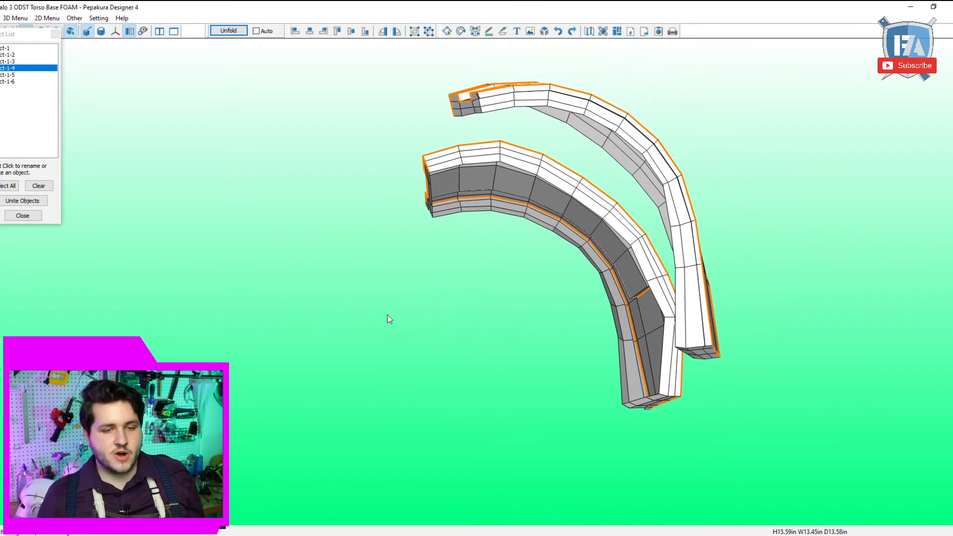
# Isolate object-1-5 and mark the upper and end edges of its two large side flaps as cutlines.
pyautogui.click(8, 75)
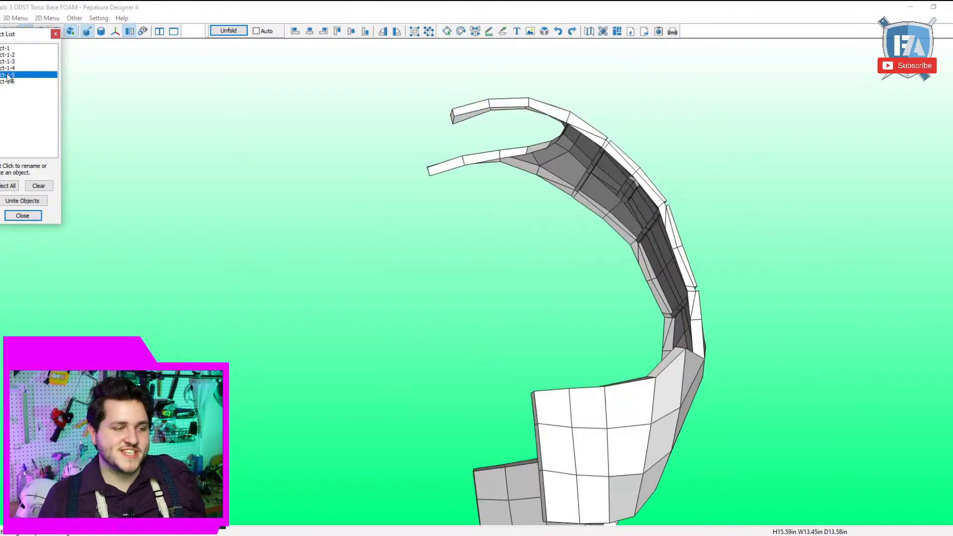
pyautogui.moveTo(543, 273); pyautogui.dragTo(490, 275, button='right')
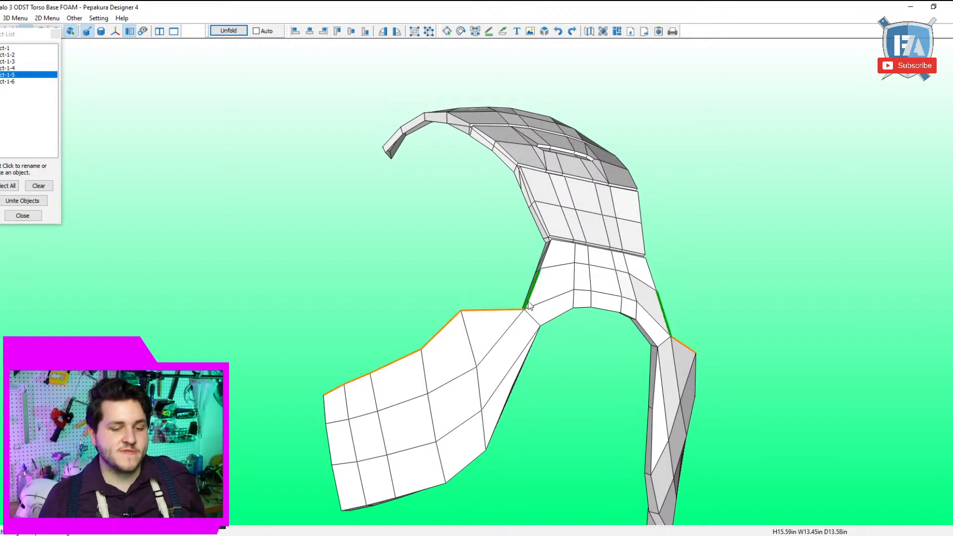
pyautogui.moveTo(573, 244); pyautogui.dragTo(562, 296, button='right')
pyautogui.moveTo(571, 282); pyautogui.dragTo(507, 283)
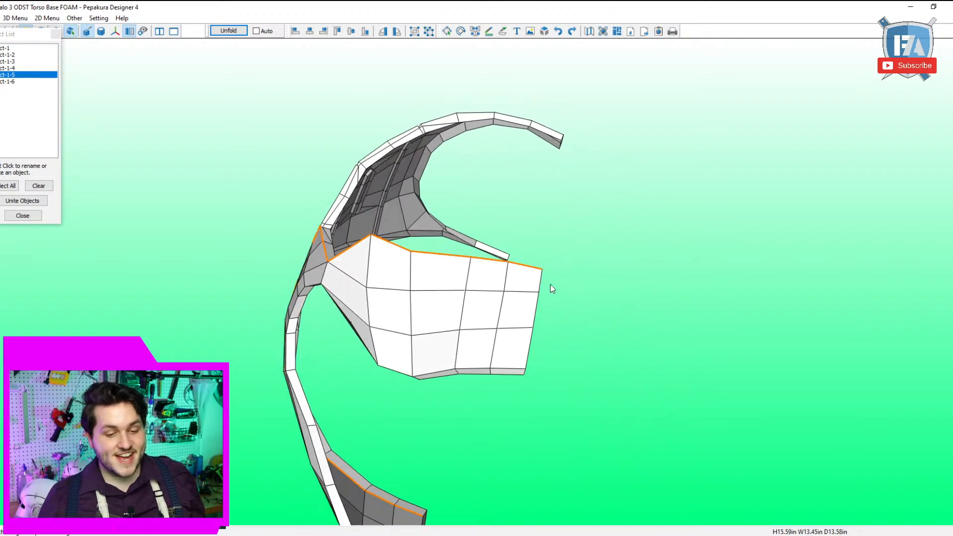
pyautogui.click(535, 321)
pyautogui.click(525, 365)
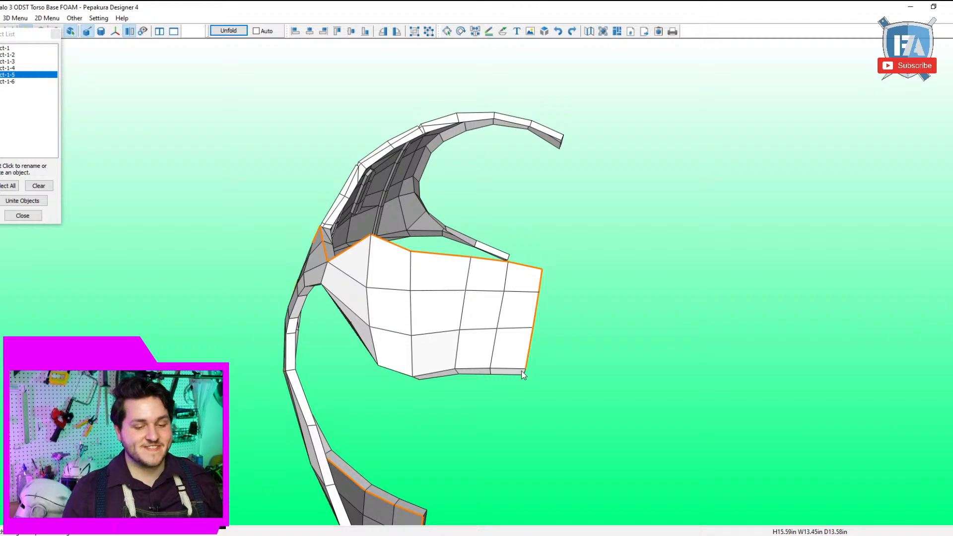
# Mark the lower and inner edges of both flaps and the curved edge of the opening between them as cutlines.
pyautogui.moveTo(527, 378); pyautogui.dragTo(571, 359)
pyautogui.click(565, 307)
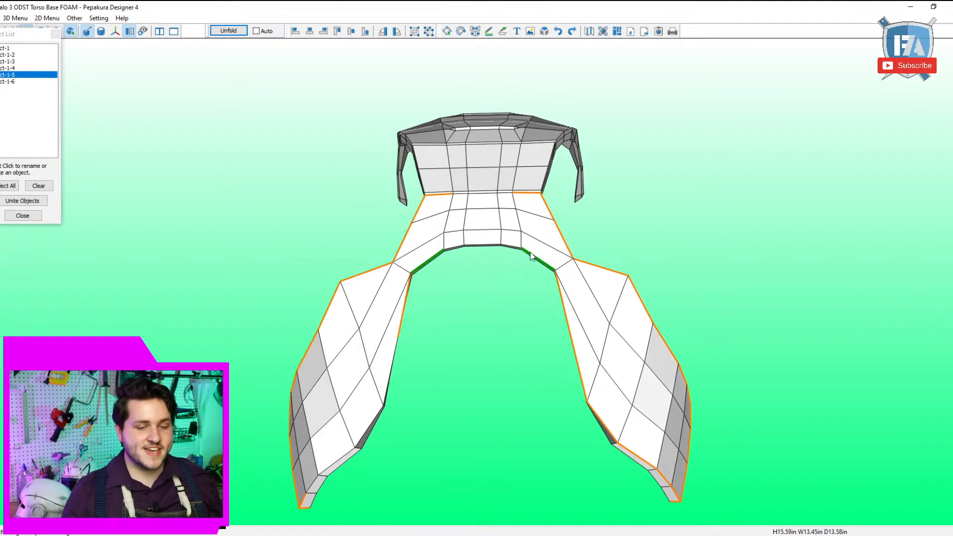
pyautogui.click(449, 248)
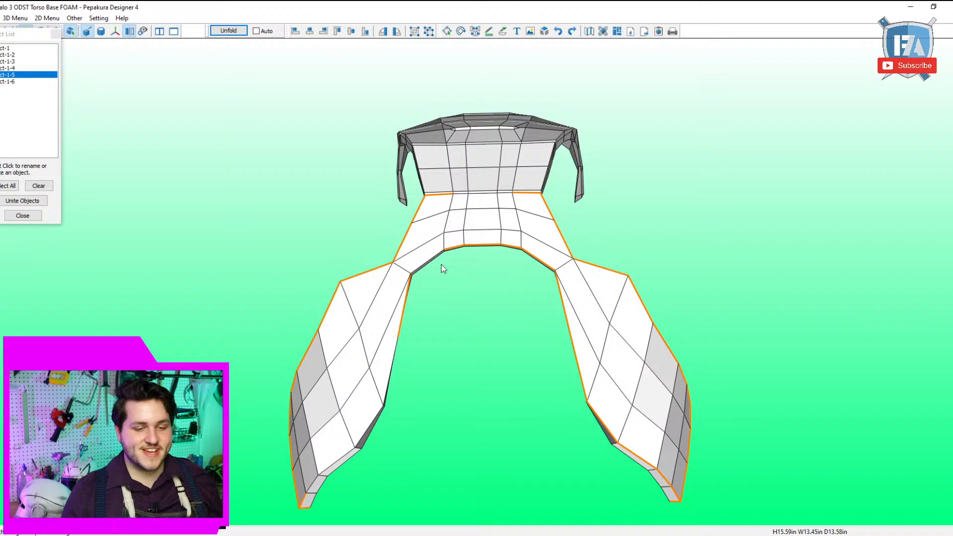
pyautogui.click(386, 384)
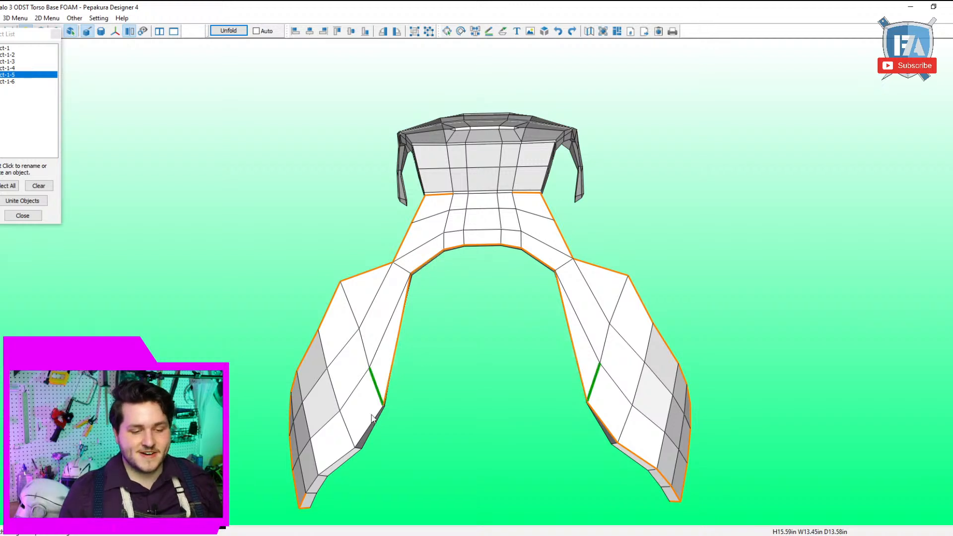
pyautogui.click(336, 464)
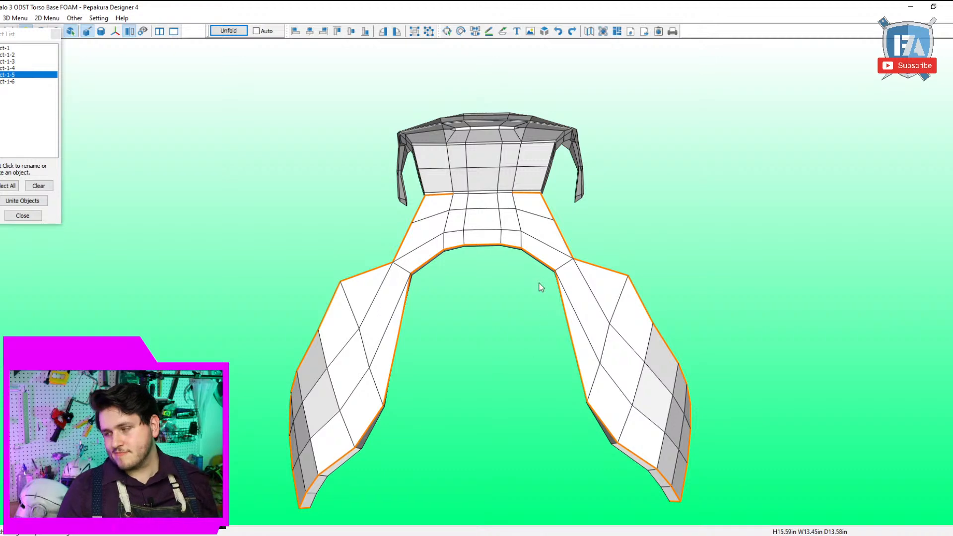
# Mark the long edges and short ends of the narrow ledge above the flap section as cutlines.
pyautogui.moveTo(592, 204); pyautogui.dragTo(583, 224, button='middle')
pyautogui.moveTo(582, 225); pyautogui.dragTo(647, 322)
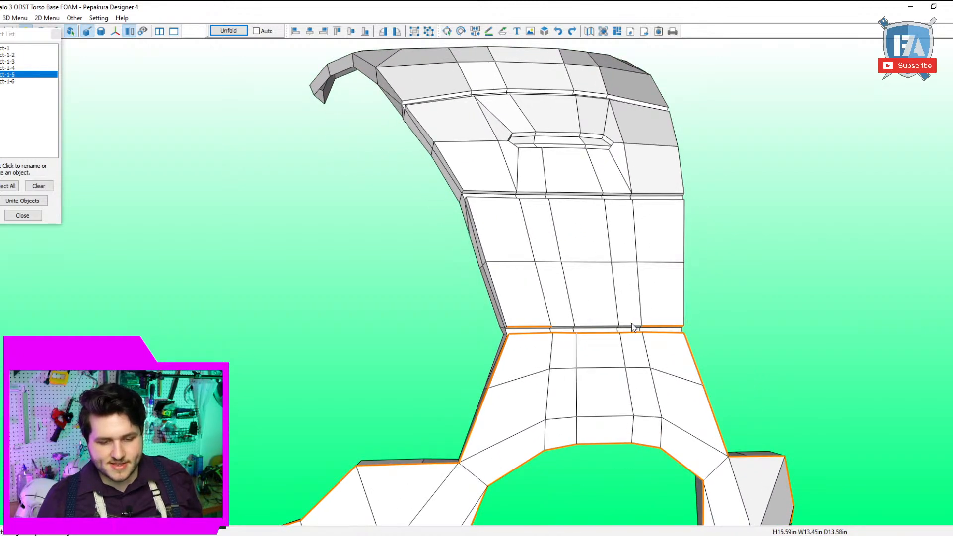
pyautogui.moveTo(608, 331); pyautogui.dragTo(695, 285)
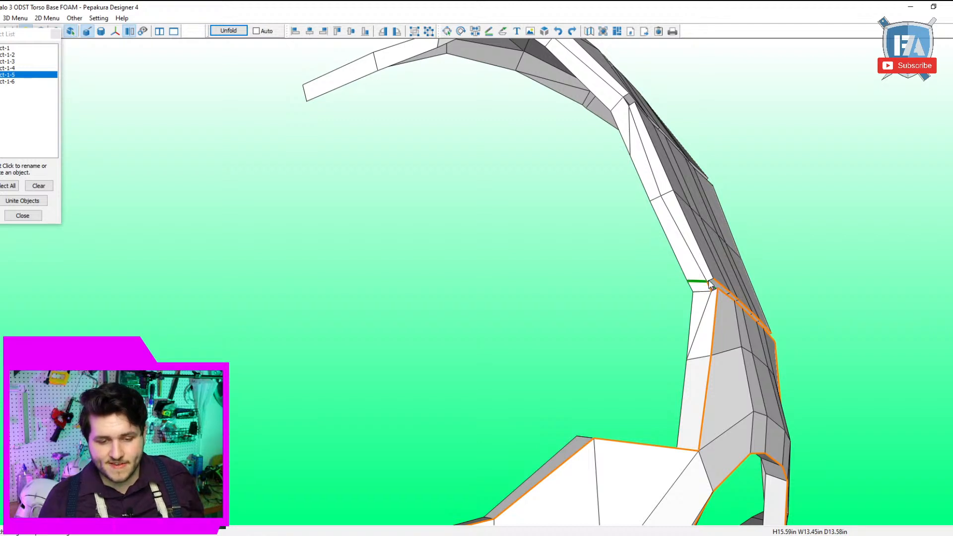
pyautogui.click(713, 281)
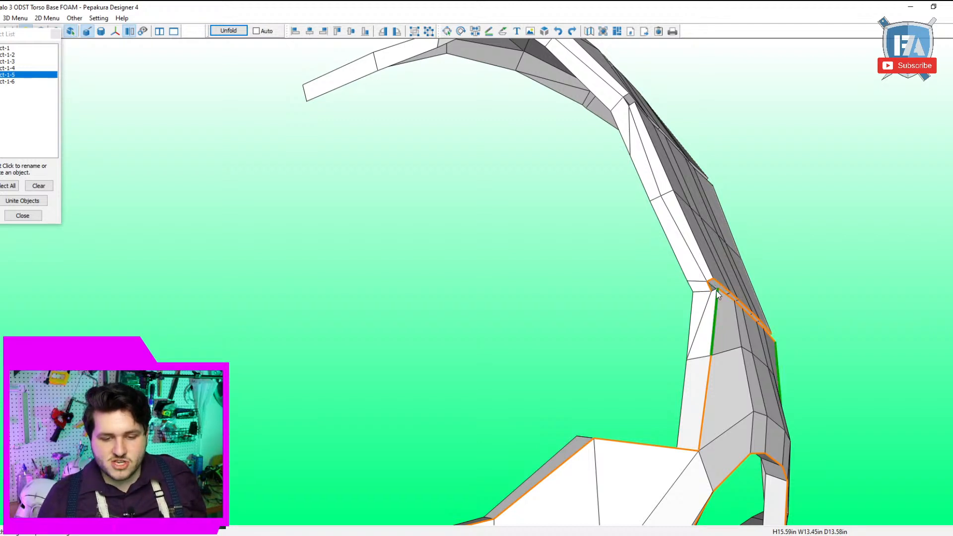
pyautogui.click(716, 290)
# Mark the side and upper edges of the flat panel above that ledge as cutlines, plus the next narrow ledge's edges.
pyautogui.moveTo(726, 292); pyautogui.dragTo(644, 330, button='right')
pyautogui.moveTo(644, 329); pyautogui.dragTo(776, 389, button='middle')
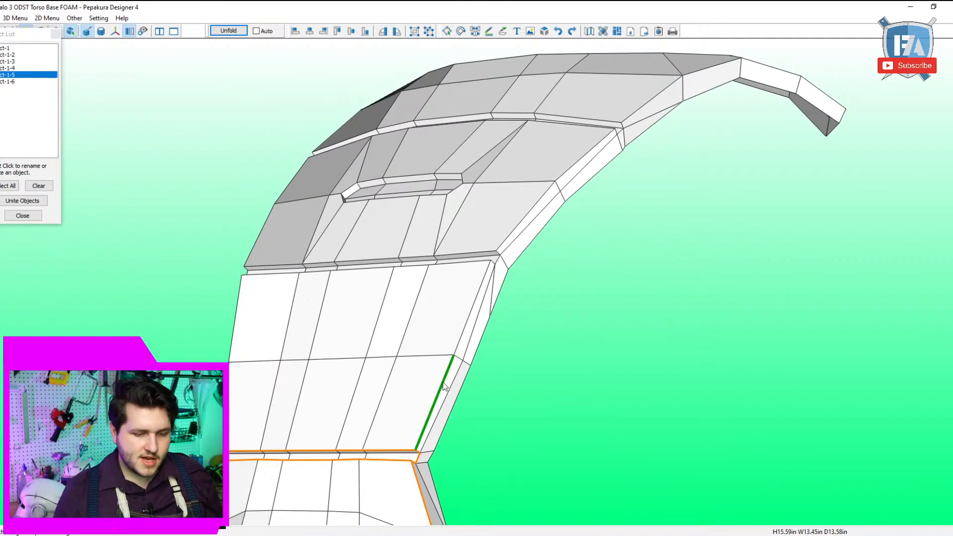
pyautogui.click(443, 392)
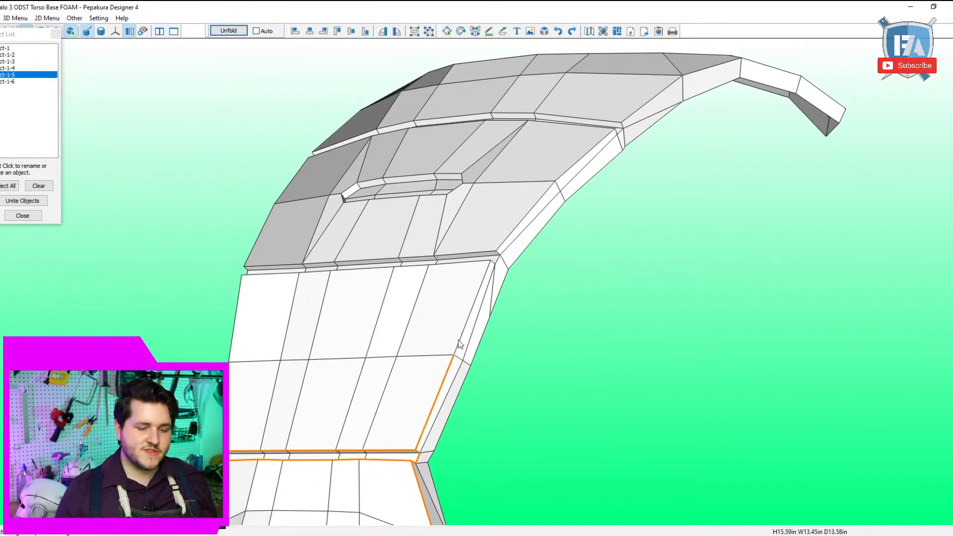
pyautogui.click(460, 344)
pyautogui.click(412, 268)
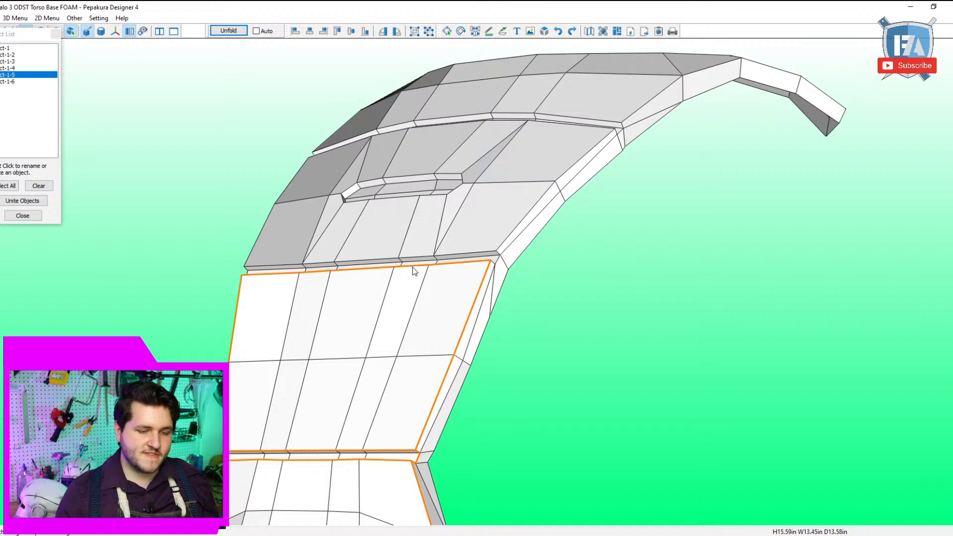
pyautogui.click(492, 255)
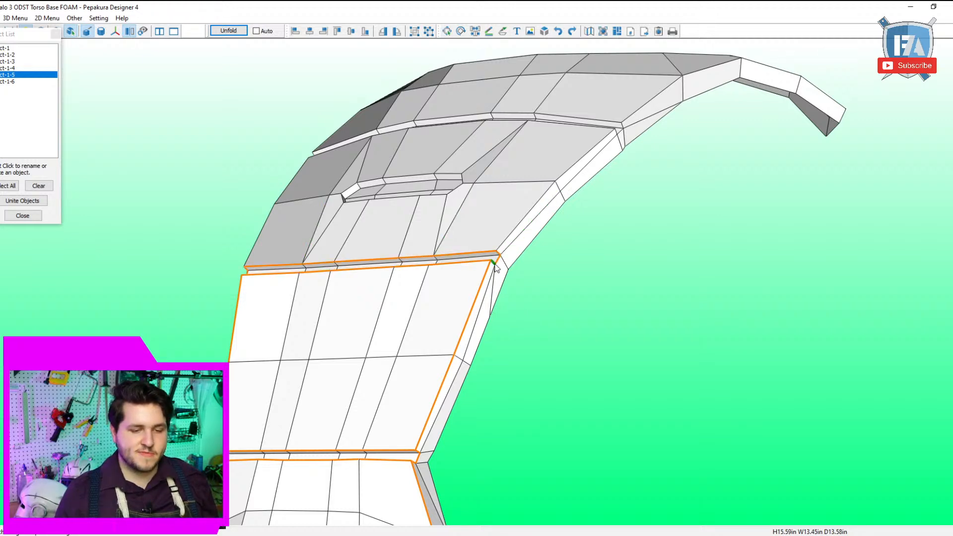
# Try to mark the side edge of the slotted panel as cutlines and undo the last three cutline changes.
pyautogui.moveTo(495, 267); pyautogui.dragTo(561, 311)
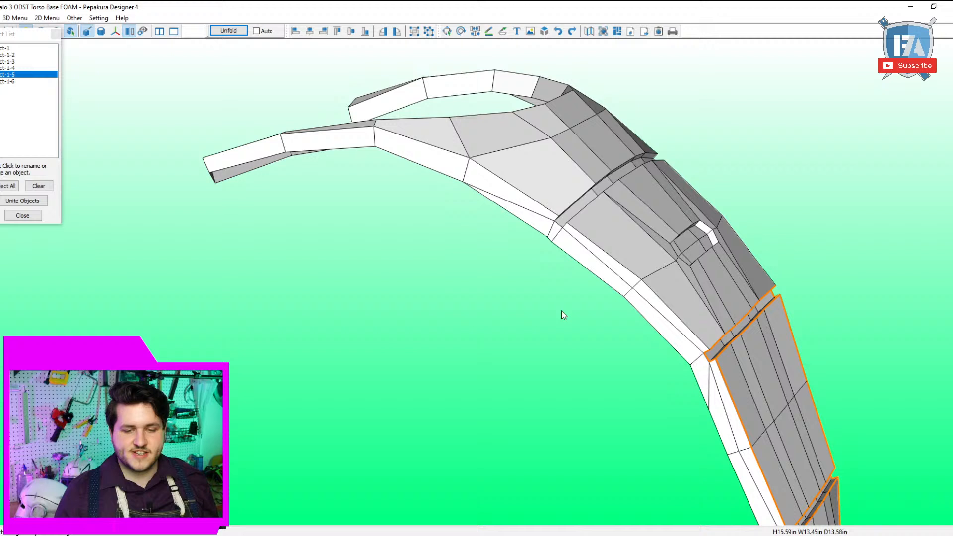
pyautogui.click(598, 261)
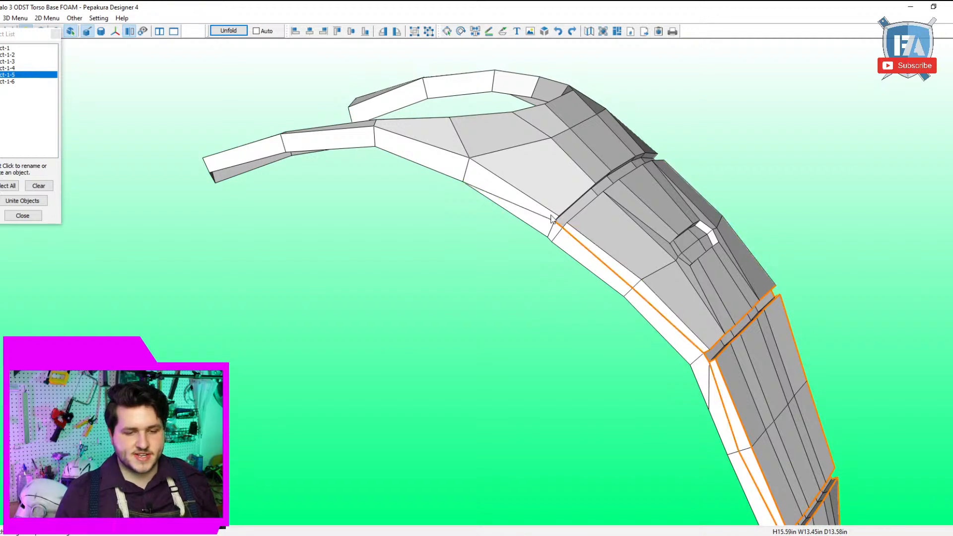
pyautogui.hotkey('ctrl', 'z')
pyautogui.hotkey('ctrl', 'z')
pyautogui.hotkey('ctrl', 'z')
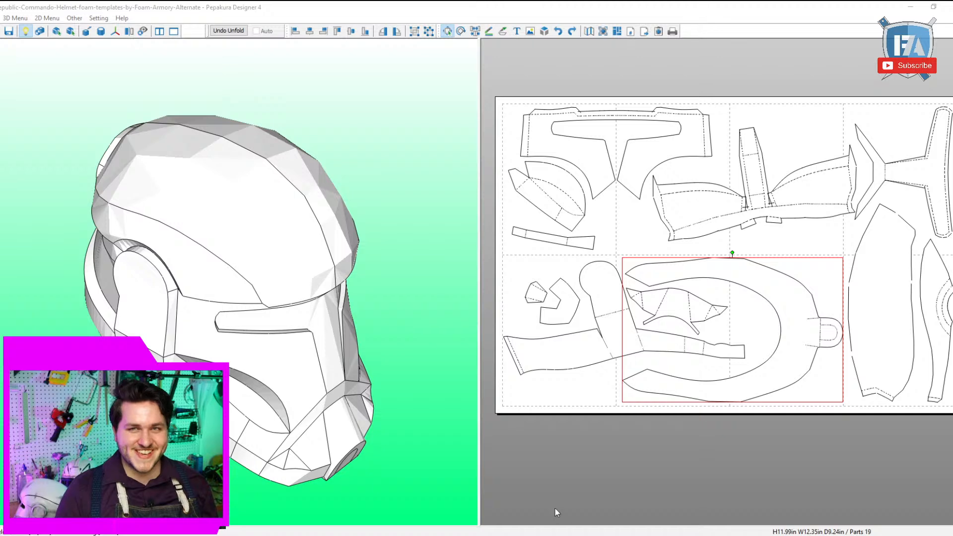
# Select the unfolded parts in the Republic Commando helmet file to highlight their matching faces on the 3D model.
pyautogui.click(767, 480)
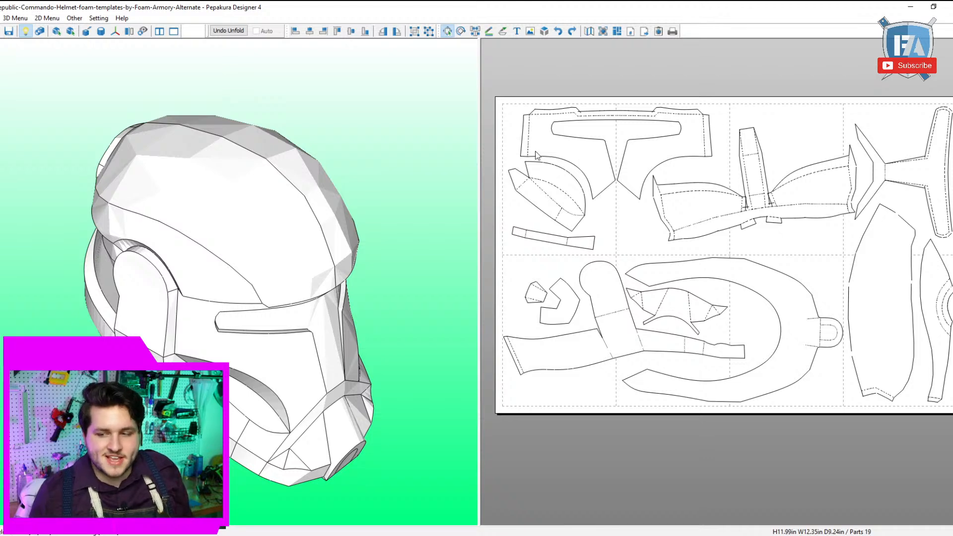
pyautogui.moveTo(522, 104); pyautogui.dragTo(934, 415)
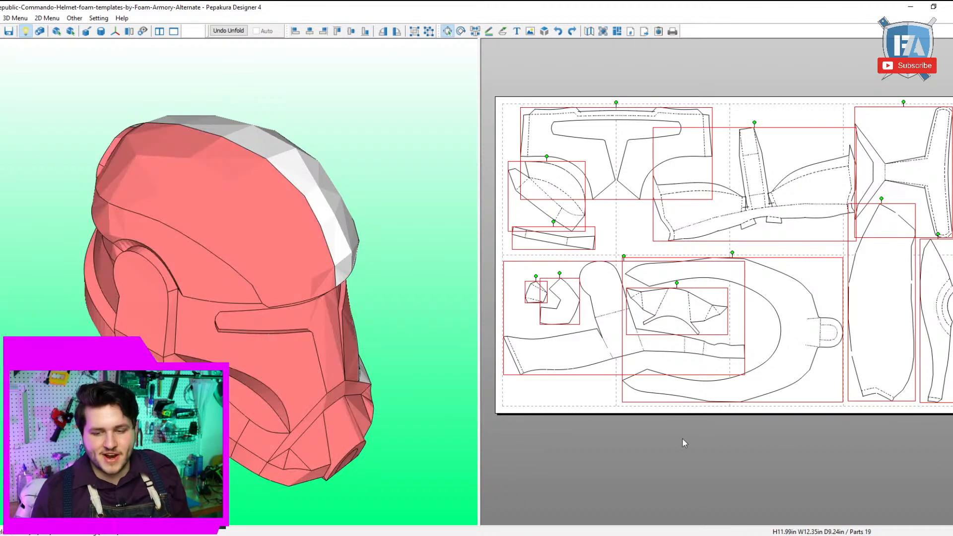
pyautogui.moveTo(368, 338); pyautogui.dragTo(342, 253)
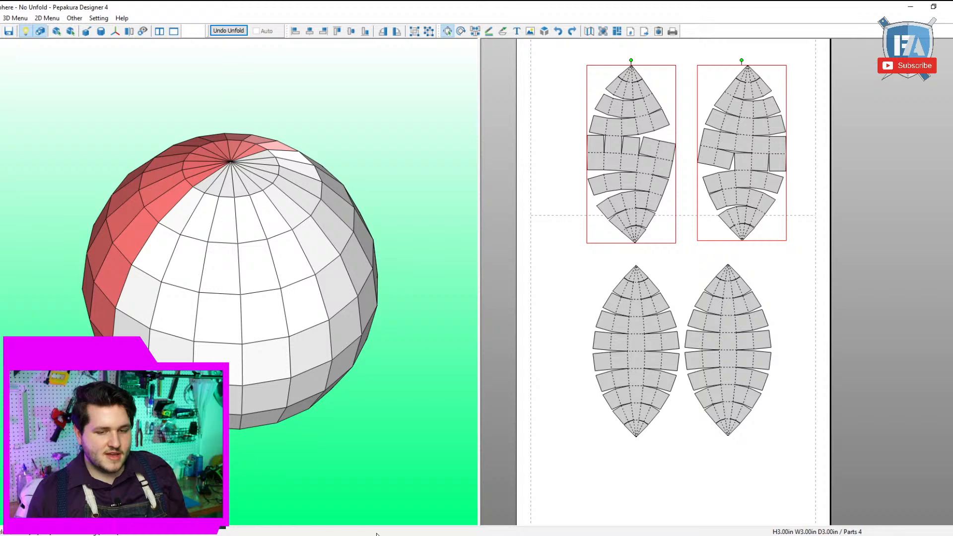
# In the unfolded sphere file, separate the two outer columns of a lower segment from its tip down to the middle with Join/Disjoin Face.
pyautogui.scroll(1, 628, 320)
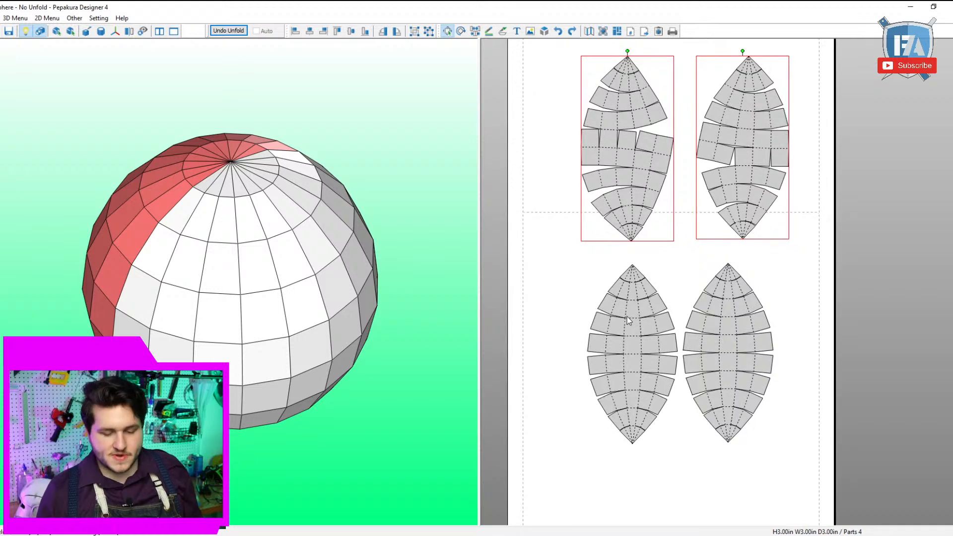
pyautogui.scroll(1, 638, 288)
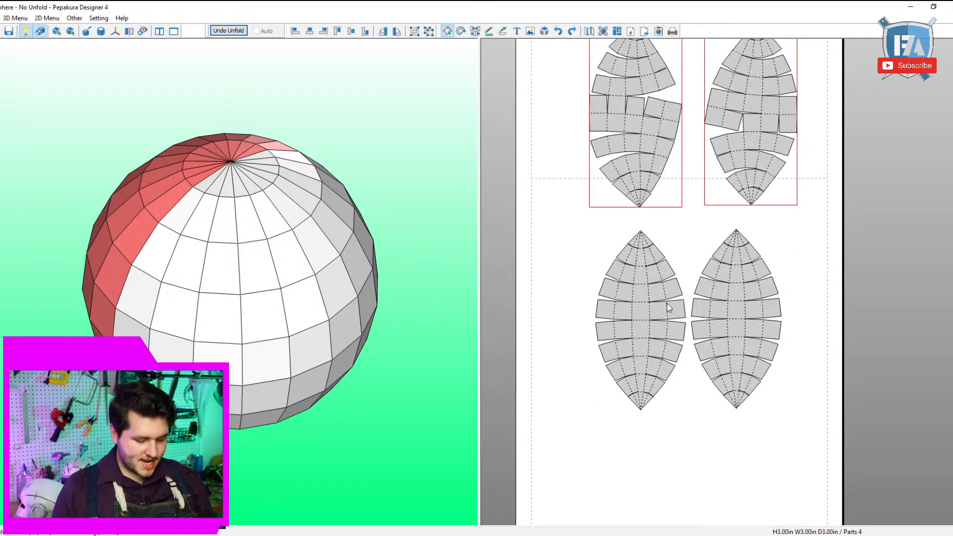
pyautogui.click(476, 31)
pyautogui.scroll(3, 677, 291)
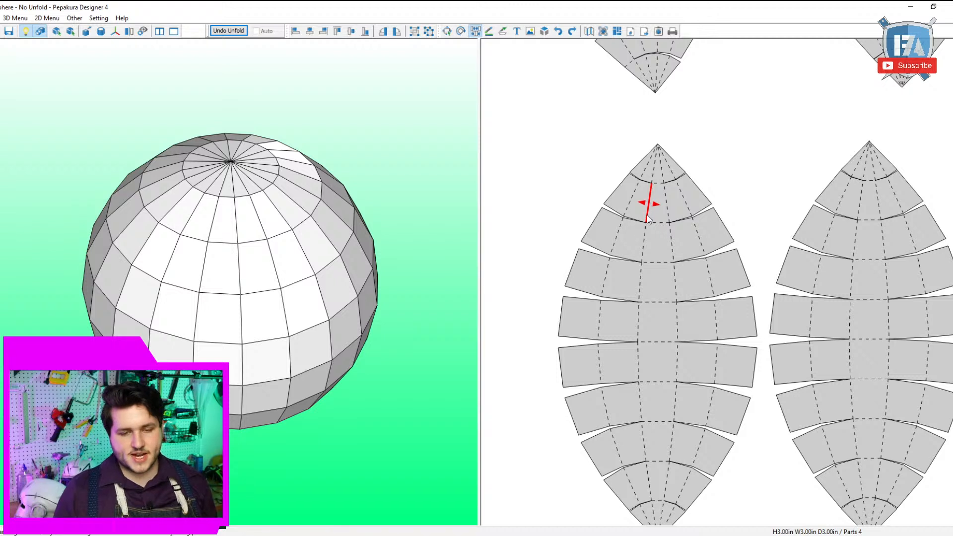
pyautogui.click(657, 167)
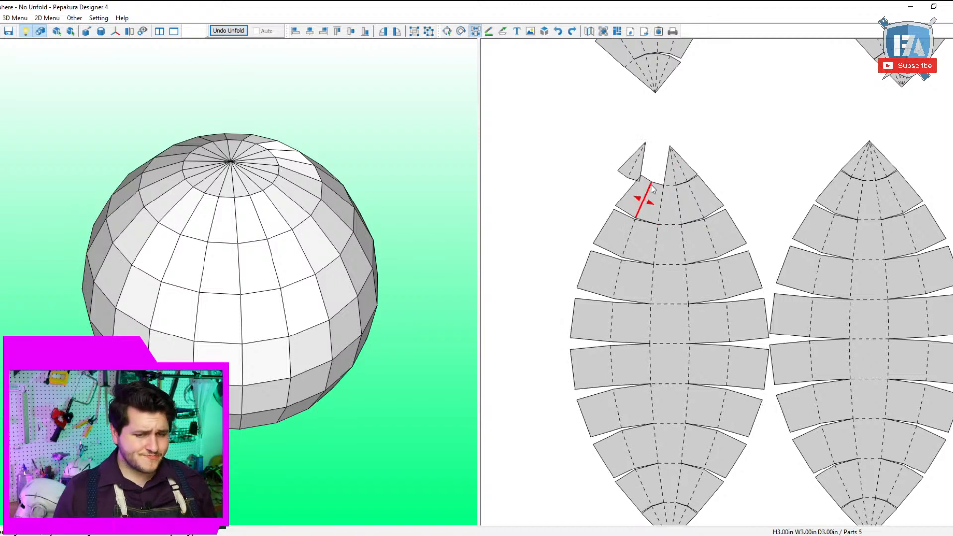
pyautogui.click(634, 185)
pyautogui.click(661, 221)
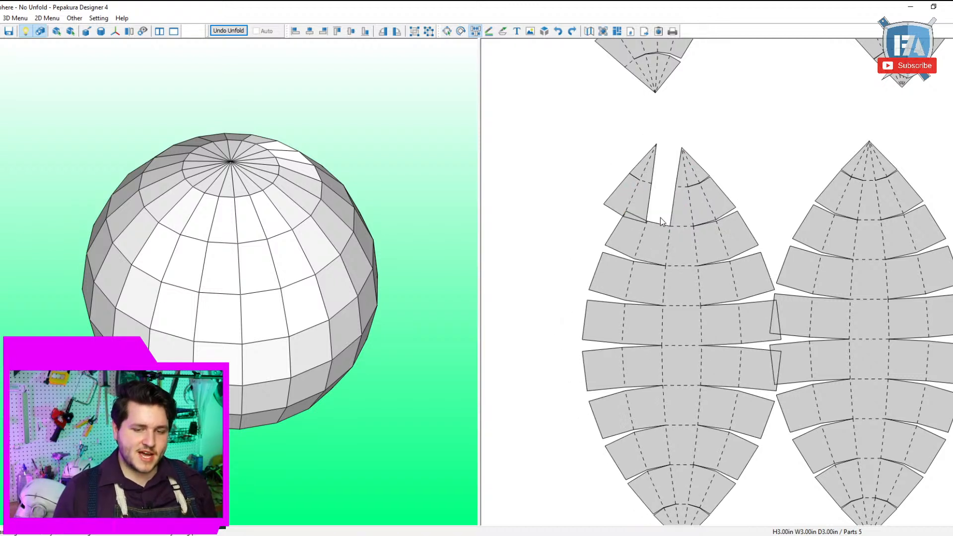
pyautogui.click(662, 227)
pyautogui.click(668, 243)
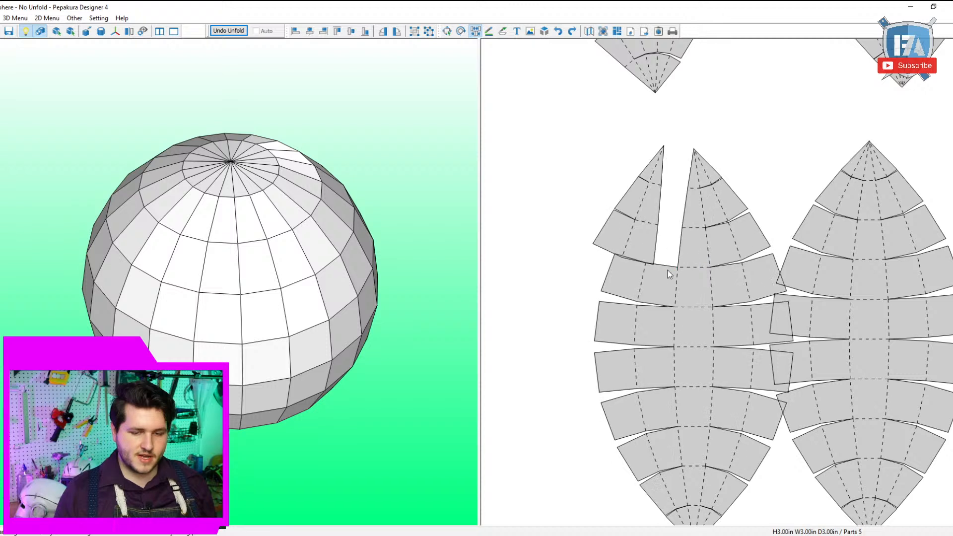
pyautogui.click(670, 272)
pyautogui.click(678, 288)
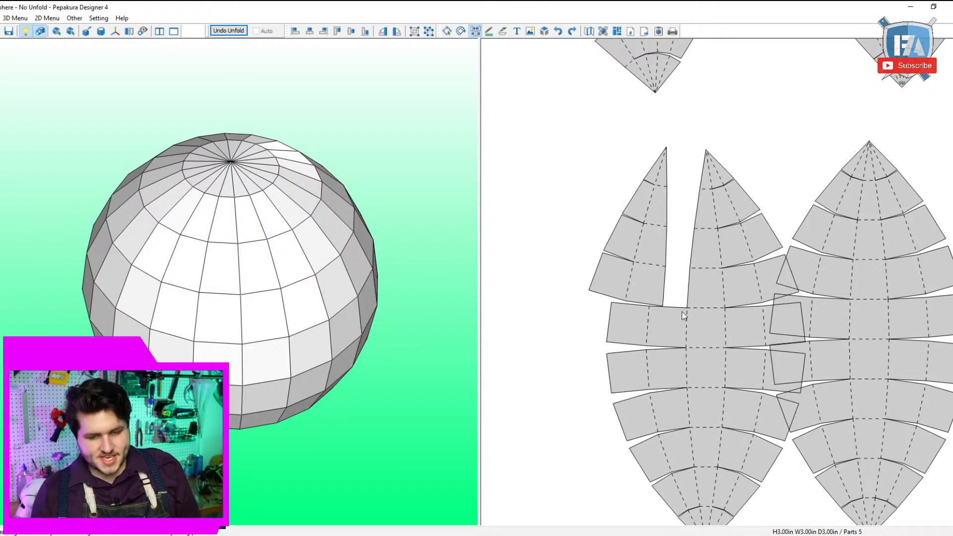
pyautogui.click(681, 305)
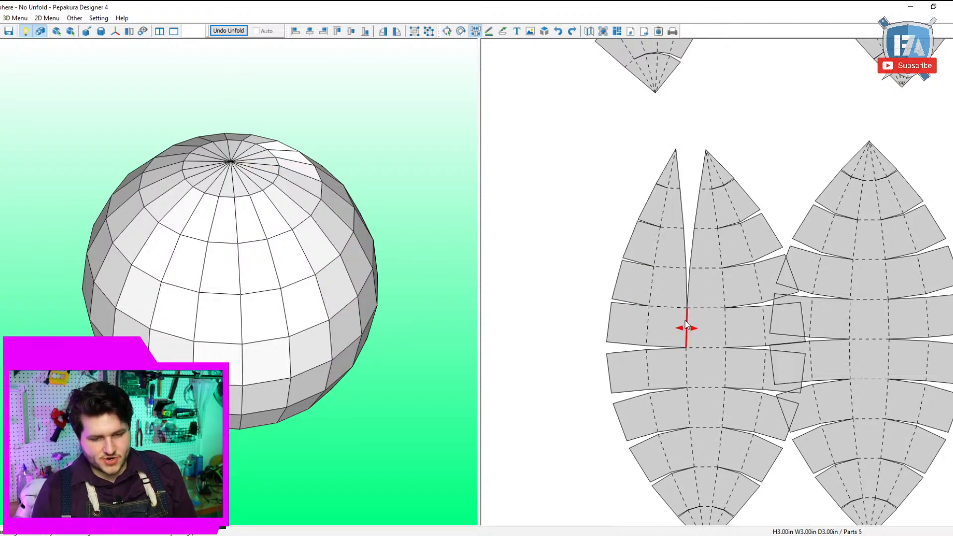
# Separate the two outer columns through the segment's lower half and move the divided pieces apart.
pyautogui.click(685, 326)
pyautogui.click(682, 351)
pyautogui.click(700, 381)
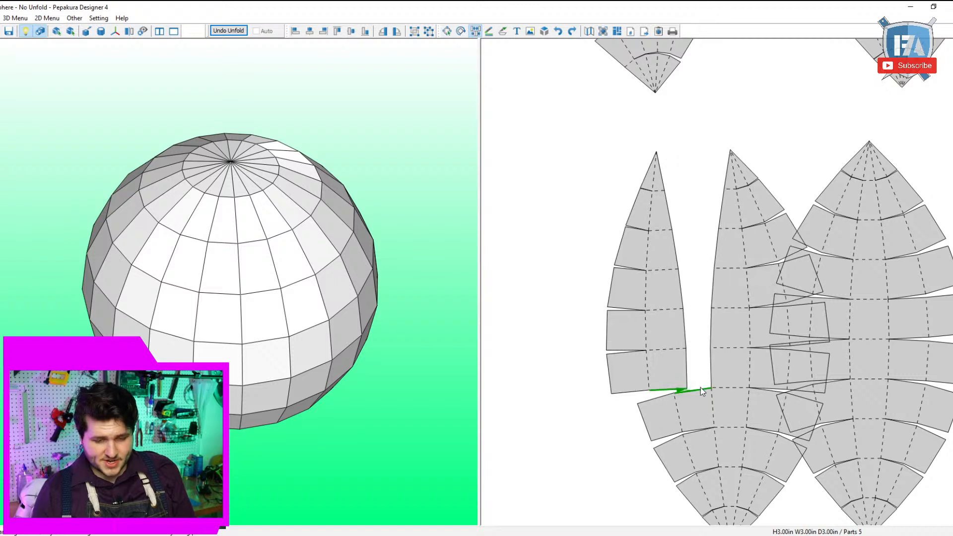
pyautogui.click(699, 385)
pyautogui.click(711, 410)
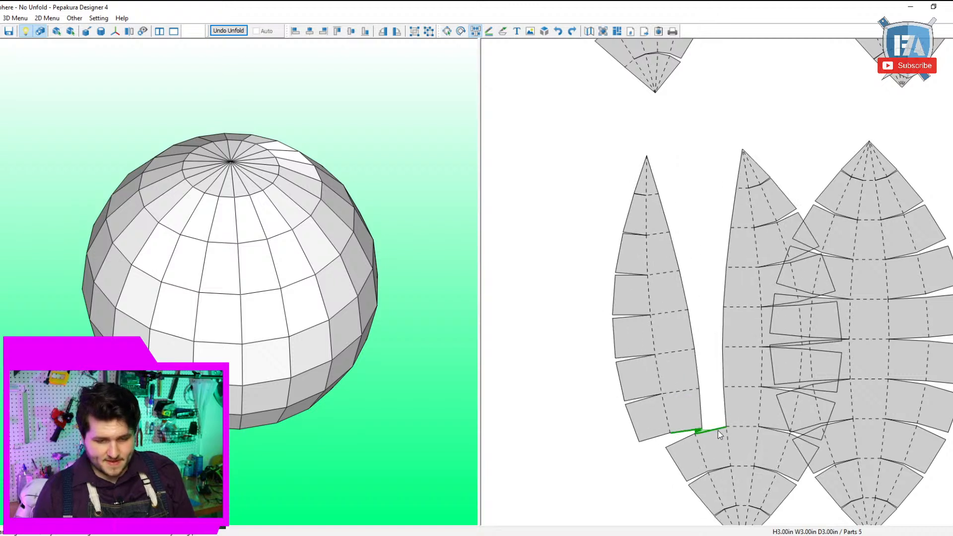
pyautogui.click(732, 454)
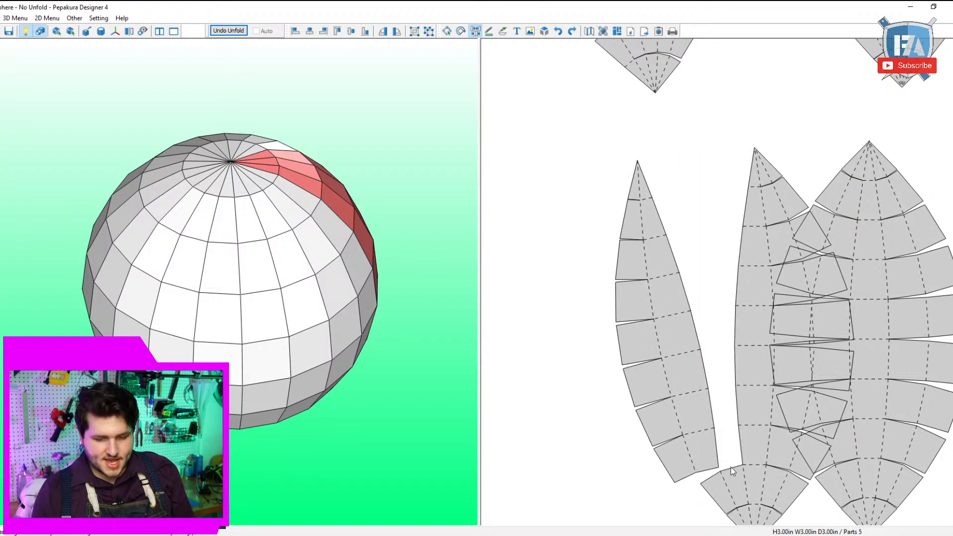
pyautogui.click(731, 467)
pyautogui.click(747, 496)
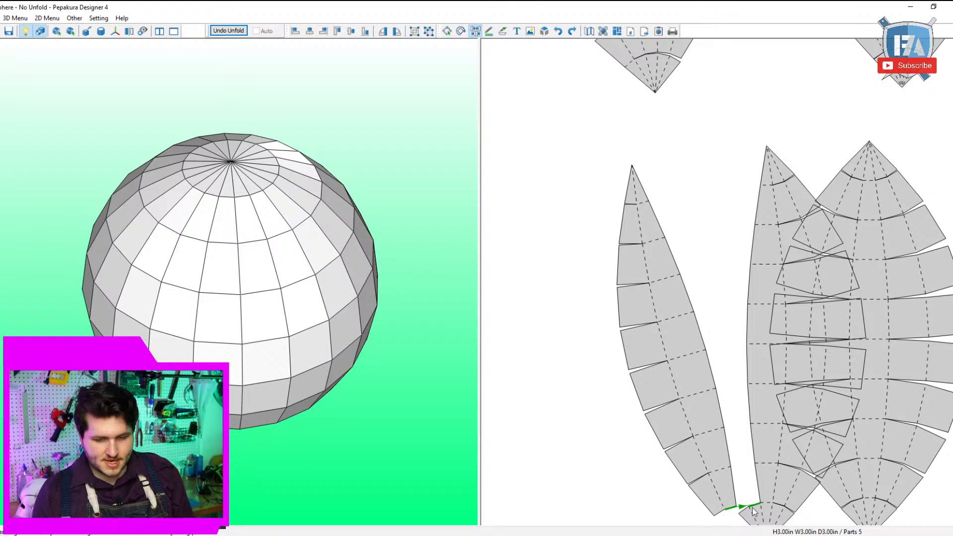
pyautogui.click(753, 506)
pyautogui.keyDown('shift'); pyautogui.moveTo(758, 466); pyautogui.dragTo(620, 423); pyautogui.keyUp('shift')
# Finish separating the narrow strip and shift the row joins in the wider piece's lower half from the outer column to the adjacent inner column.
pyautogui.click(682, 468)
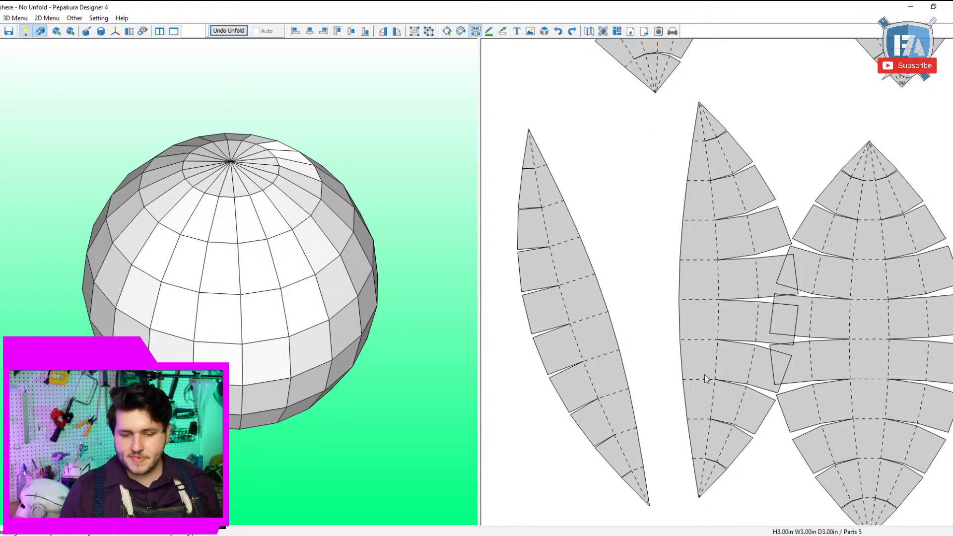
pyautogui.click(699, 458)
pyautogui.click(712, 449)
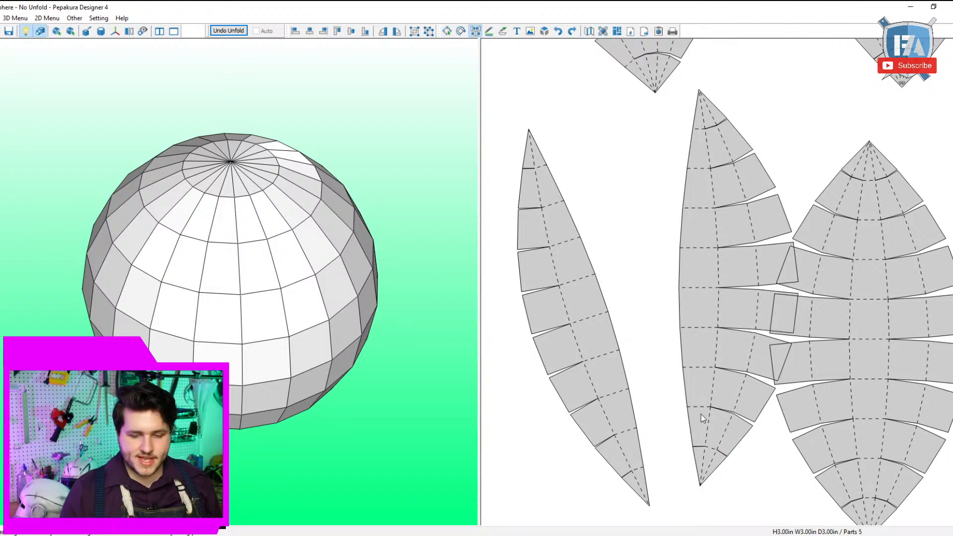
pyautogui.click(699, 406)
pyautogui.click(721, 423)
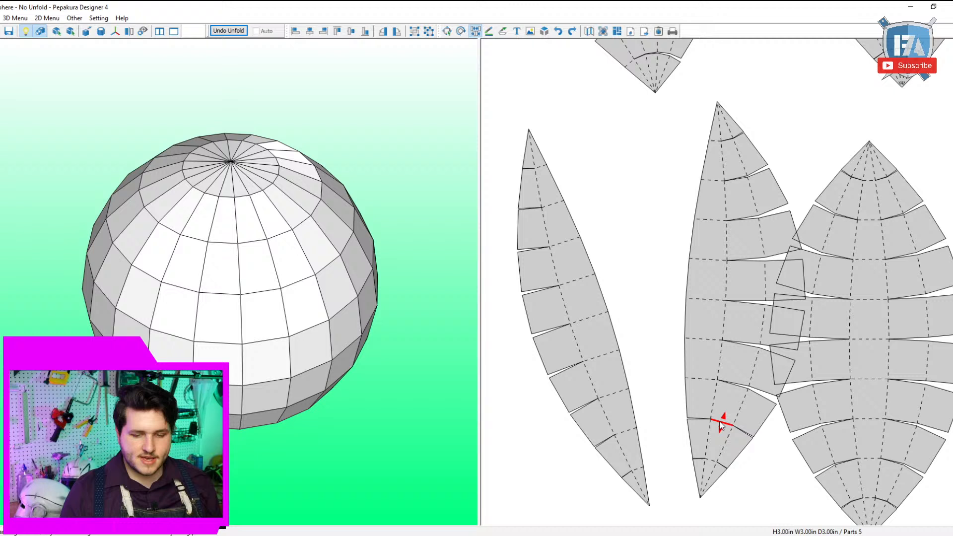
pyautogui.click(706, 381)
pyautogui.click(732, 392)
pyautogui.click(717, 351)
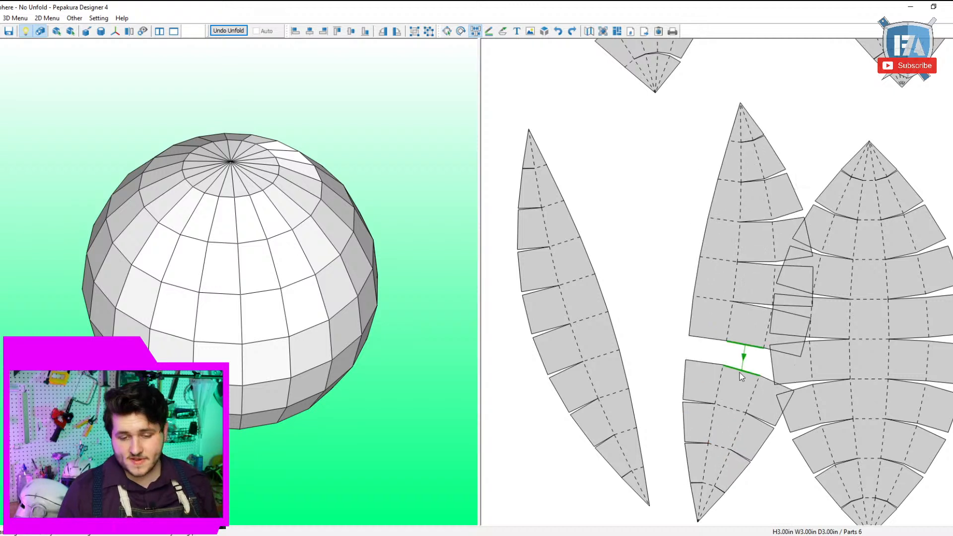
pyautogui.click(744, 370)
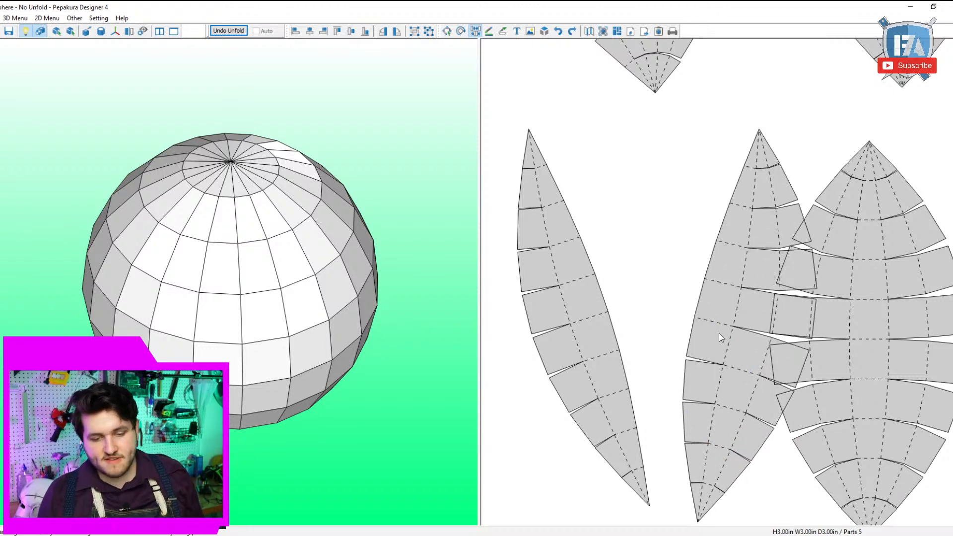
# Continue shifting the row joins to the inner column through the wider piece's upper half to its upper tip and leave Join/Disjoin Face.
pyautogui.click(724, 325)
pyautogui.click(744, 342)
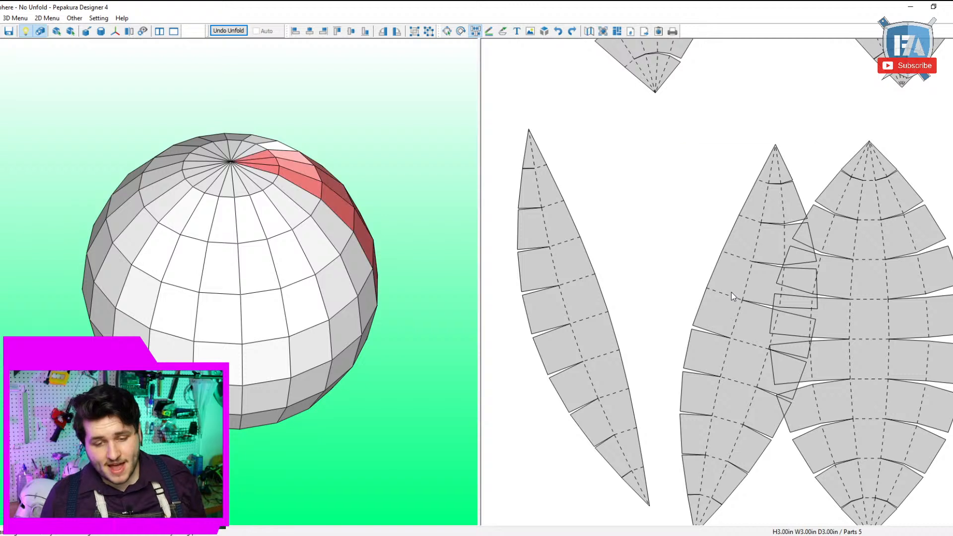
pyautogui.click(730, 297)
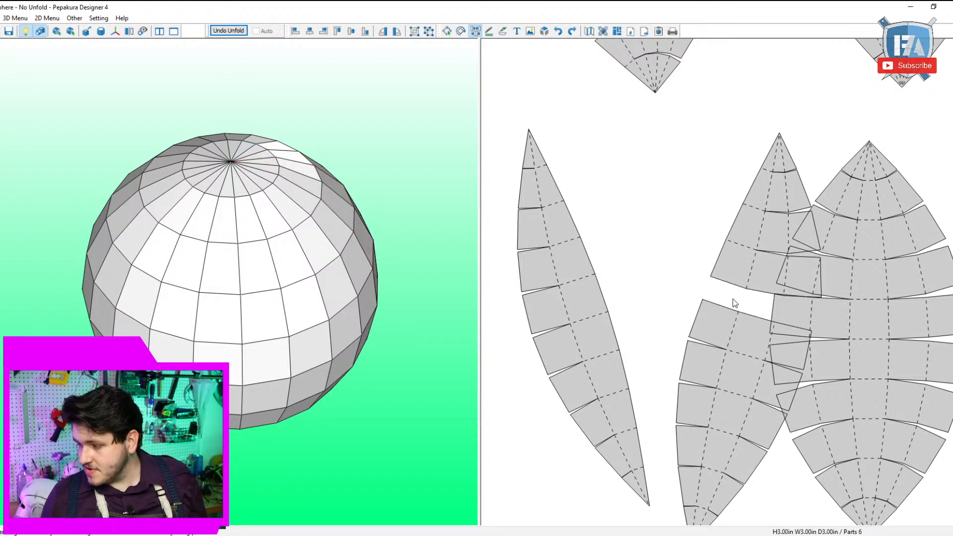
pyautogui.click(755, 314)
pyautogui.click(749, 276)
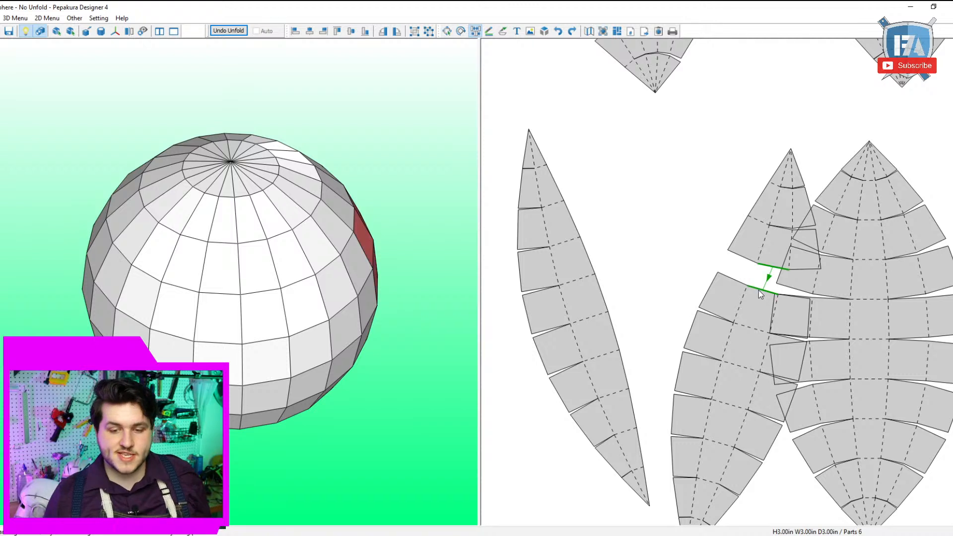
pyautogui.click(766, 277)
pyautogui.click(751, 246)
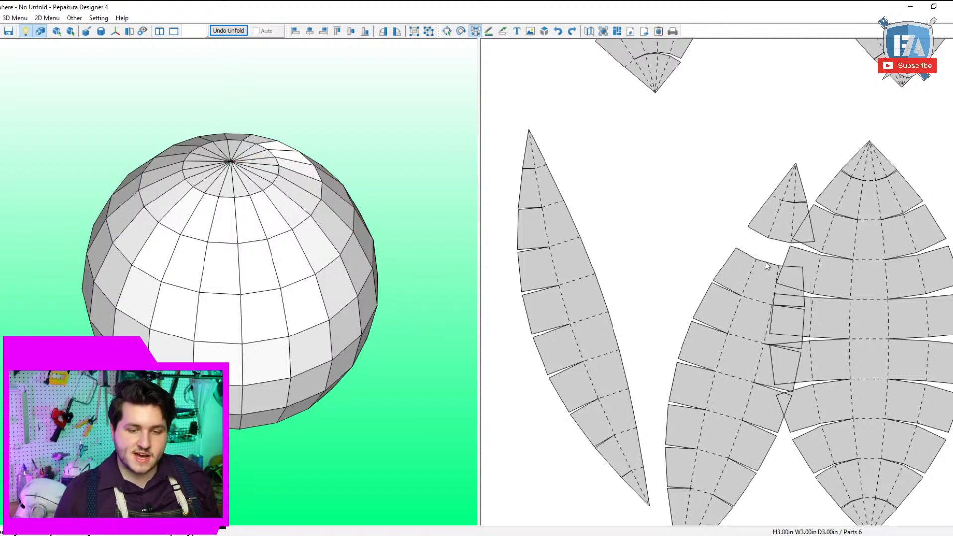
pyautogui.click(773, 248)
pyautogui.click(765, 223)
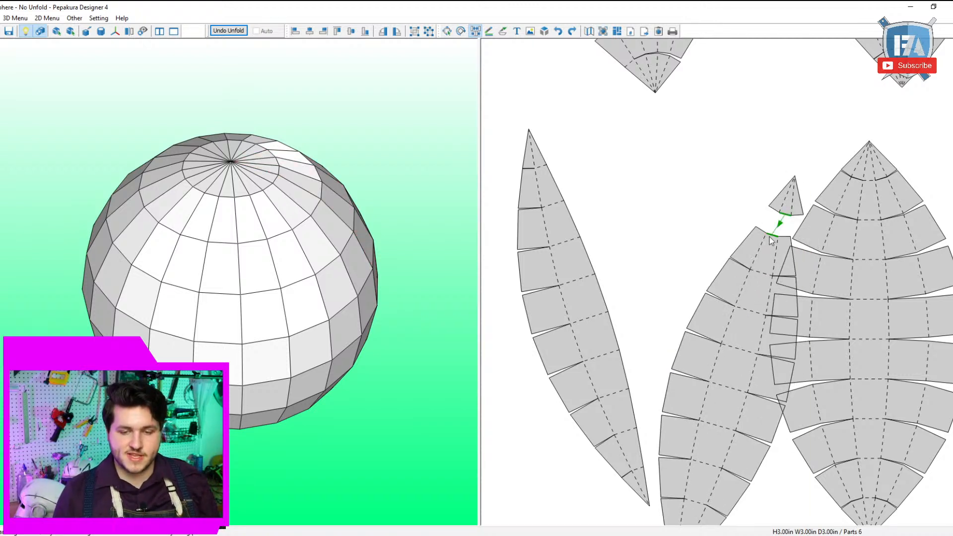
pyautogui.click(770, 237)
pyautogui.press('Escape')
# Move the rejoined three-column strip clear of the large neighbouring segment and rotate it nearly upright.
pyautogui.moveTo(728, 315); pyautogui.dragTo(661, 269)
pyautogui.moveTo(661, 146); pyautogui.dragTo(593, 147)
pyautogui.moveTo(622, 327); pyautogui.dragTo(653, 304)
# Rotate the narrow two-column strip nearly upright and place it beside the three-column strip.
pyautogui.moveTo(592, 336); pyautogui.dragTo(610, 355)
pyautogui.moveTo(598, 145); pyautogui.dragTo(574, 141)
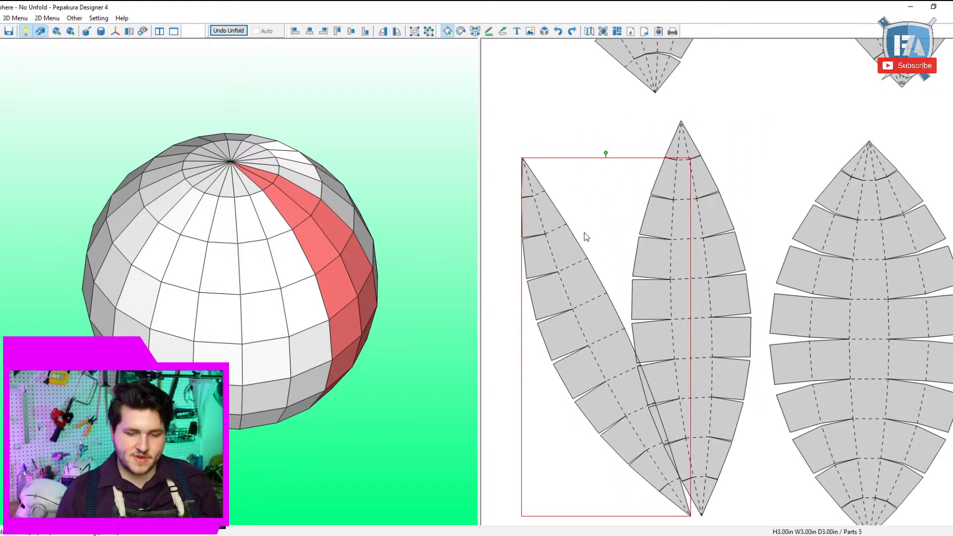
pyautogui.moveTo(582, 304); pyautogui.dragTo(576, 307)
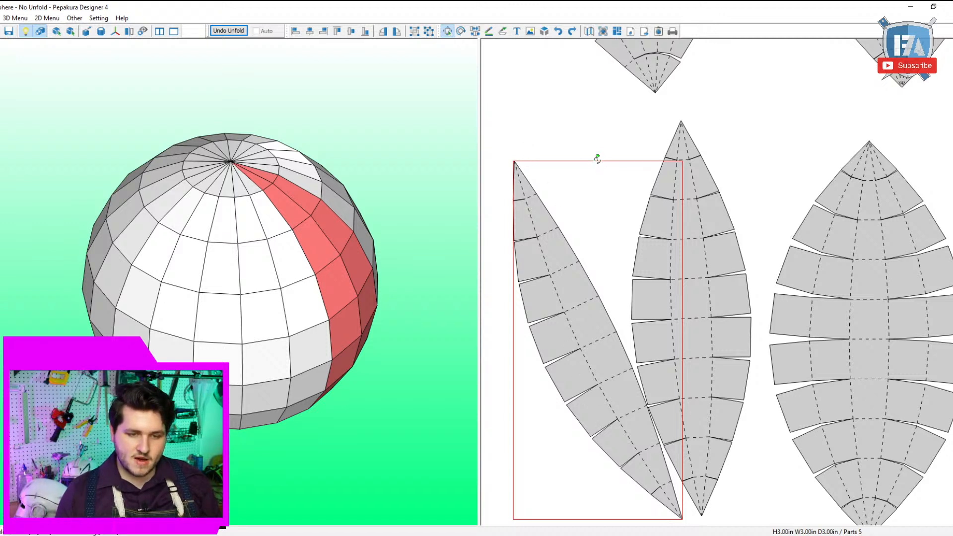
pyautogui.moveTo(597, 158); pyautogui.dragTo(586, 142)
pyautogui.moveTo(600, 248); pyautogui.dragTo(609, 239)
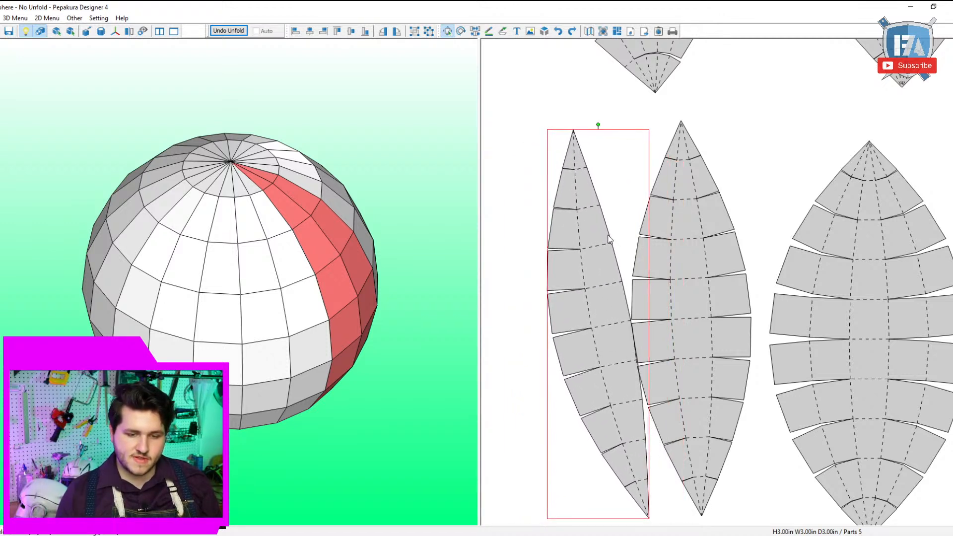
pyautogui.moveTo(598, 126); pyautogui.dragTo(623, 135)
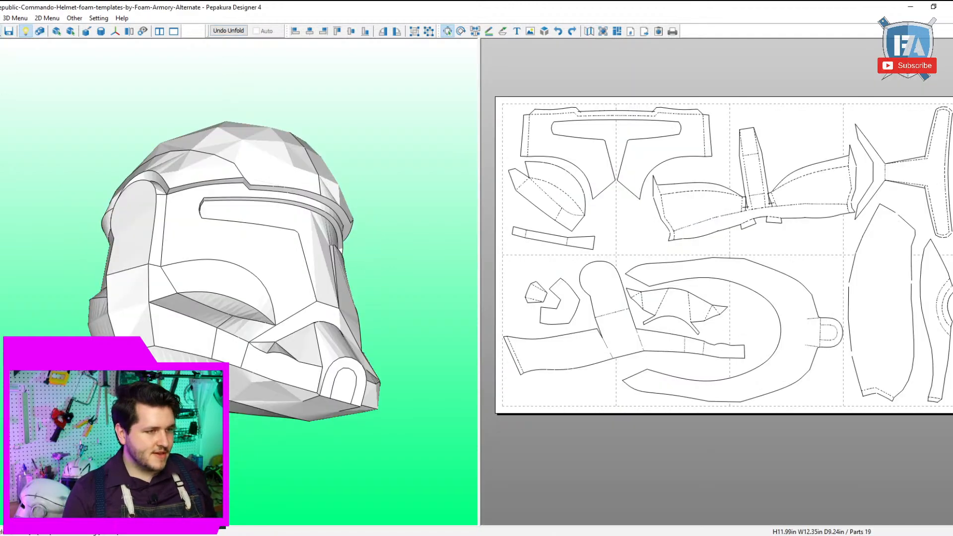
# Open MANDOLRIAN_ARMADURA.pdo from the Downloads folder and view its torso armor model.
pyautogui.hotkey('ctrl', 'o')
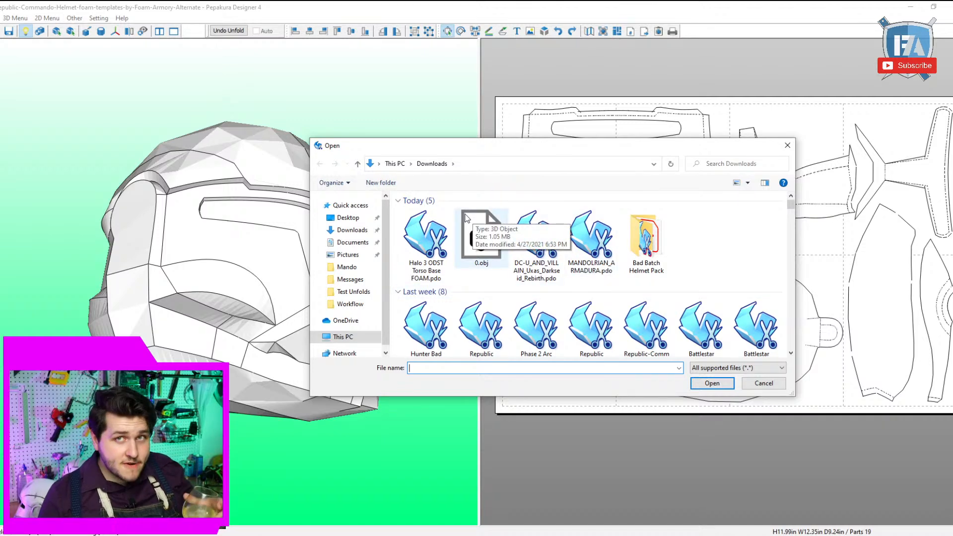
pyautogui.doubleClick(591, 236)
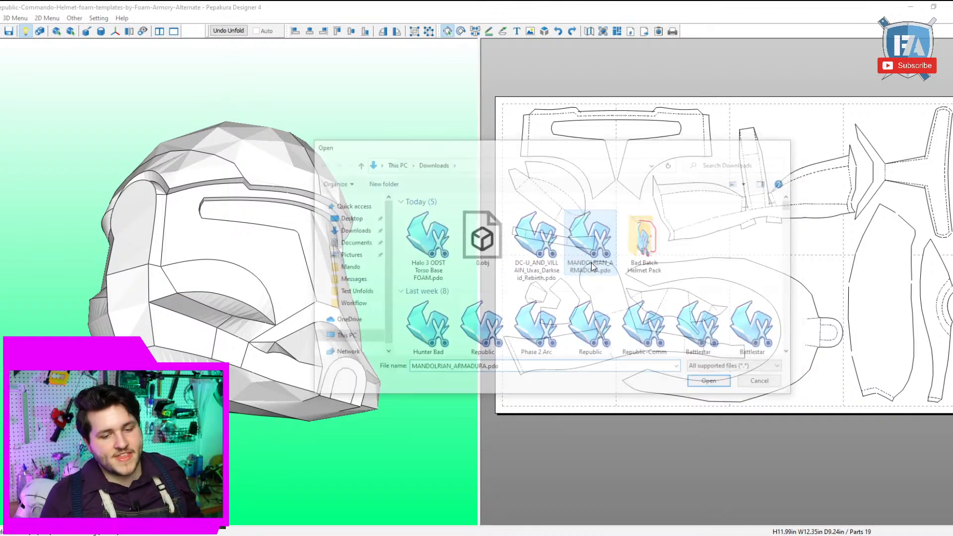
pyautogui.moveTo(316, 327); pyautogui.dragTo(311, 255)
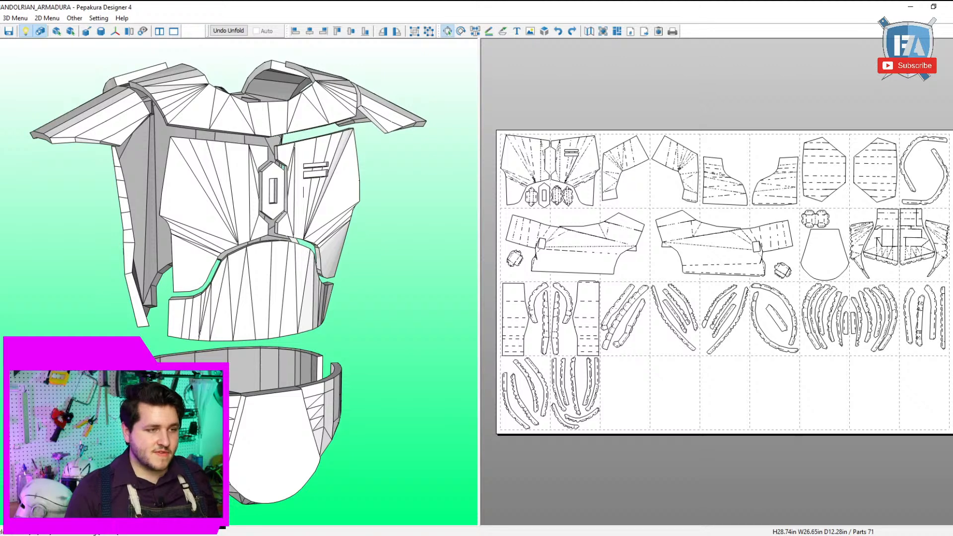
# Import 0.obj from Downloads without flipping faces or changing its orientation, and inspect the full armored figure.
pyautogui.click(7, 32)
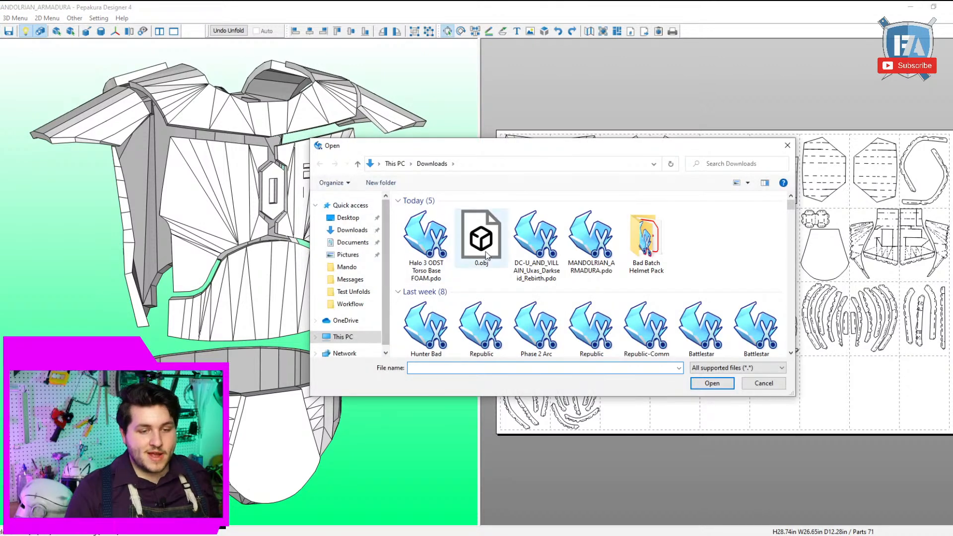
pyautogui.doubleClick(481, 238)
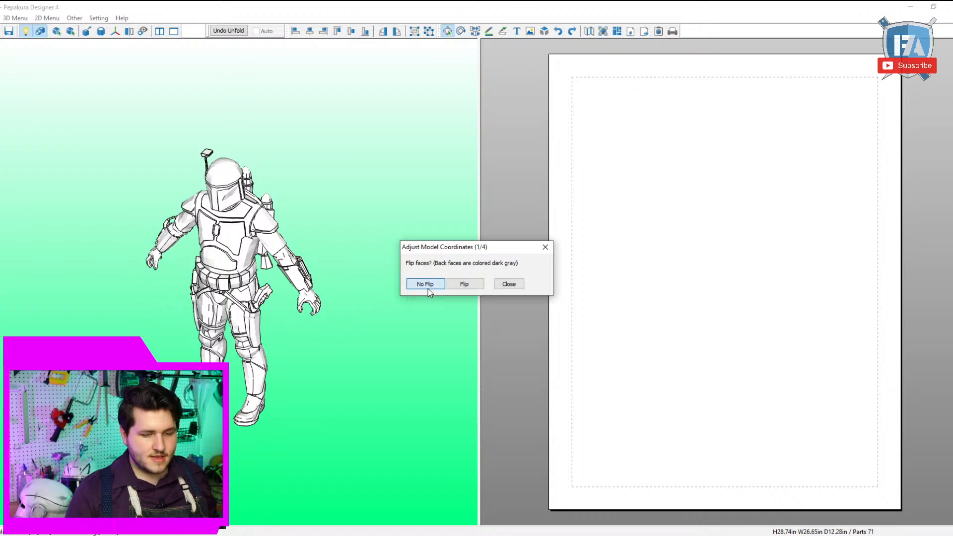
pyautogui.click(428, 287)
pyautogui.click(436, 279)
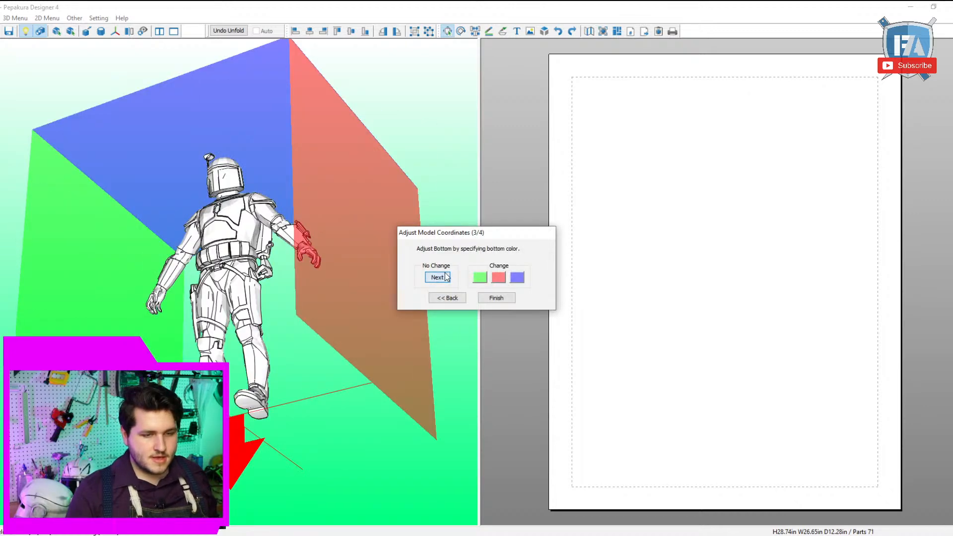
pyautogui.click(436, 276)
pyautogui.click(445, 277)
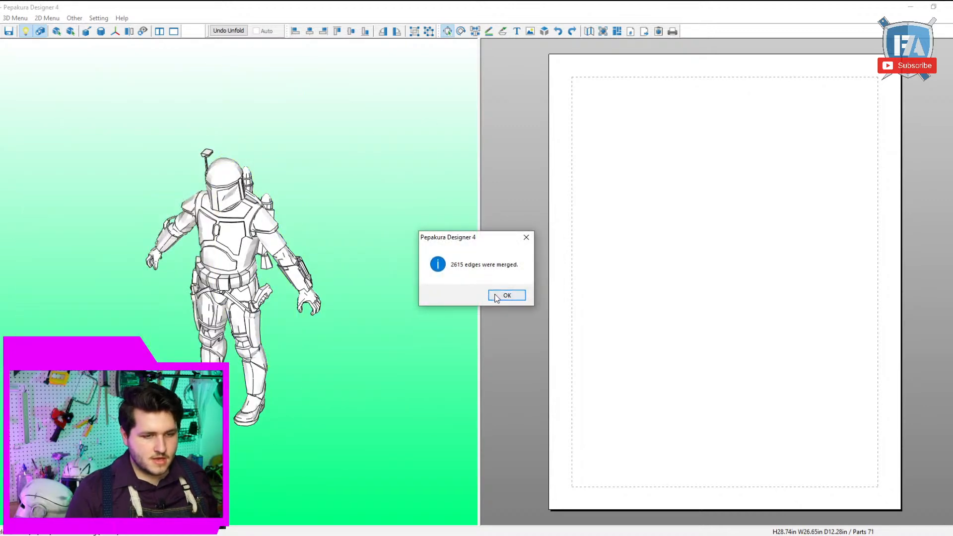
pyautogui.click(518, 294)
pyautogui.click(449, 316)
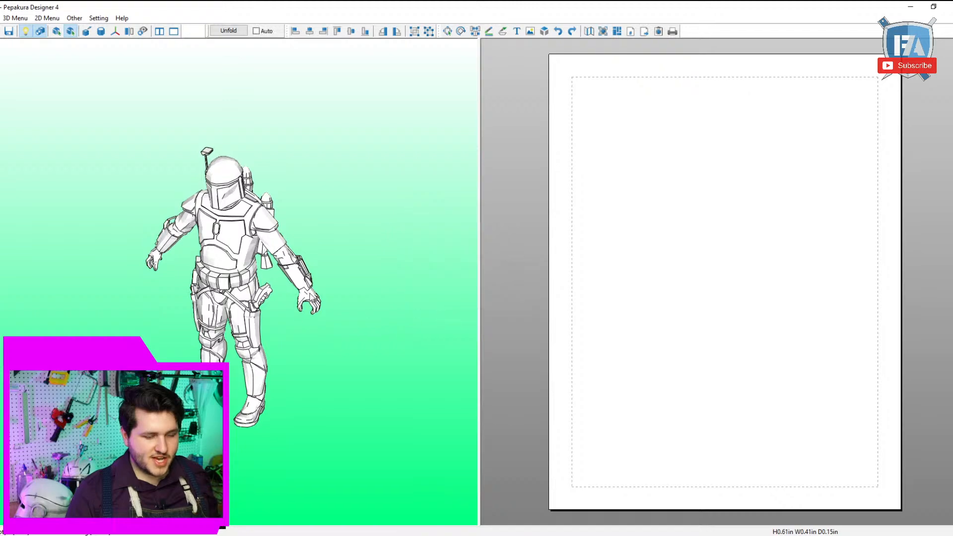
pyautogui.scroll(3, 314, 289)
pyautogui.moveTo(317, 266); pyautogui.dragTo(215, 163)
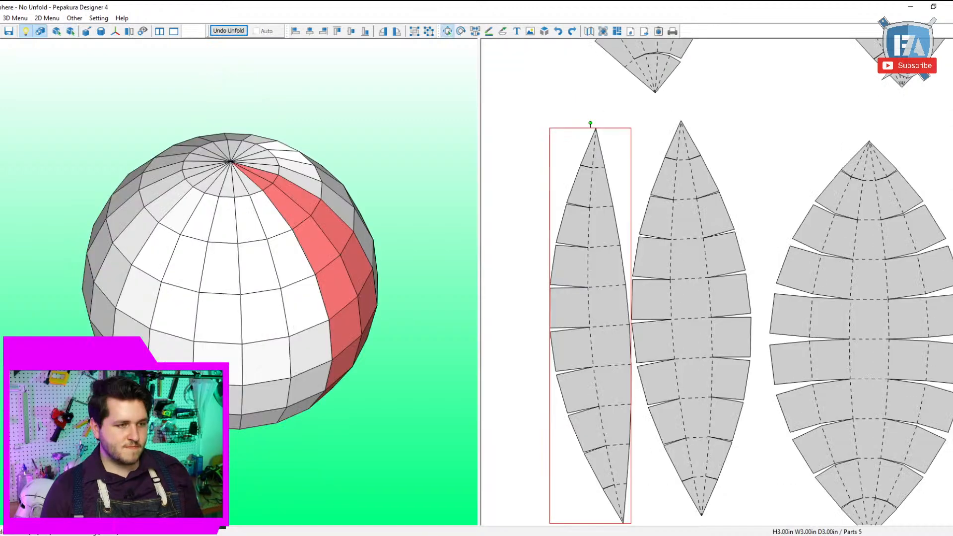
# Open the Immortan Joe Mask Mad Max foam templates file from Downloads and turn the mask to view its front.
pyautogui.hotkey('ctrl', 'o')
pyautogui.click(443, 295)
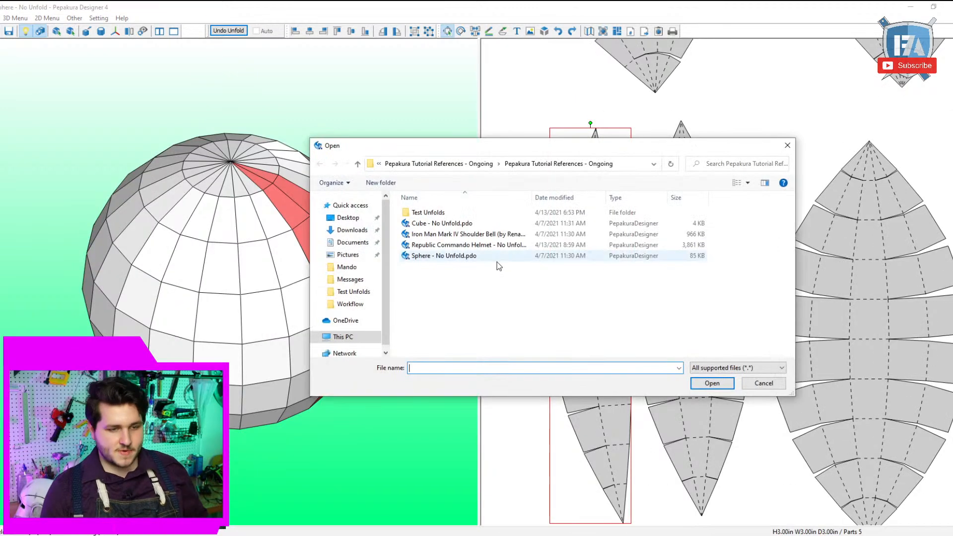
pyautogui.click(489, 164)
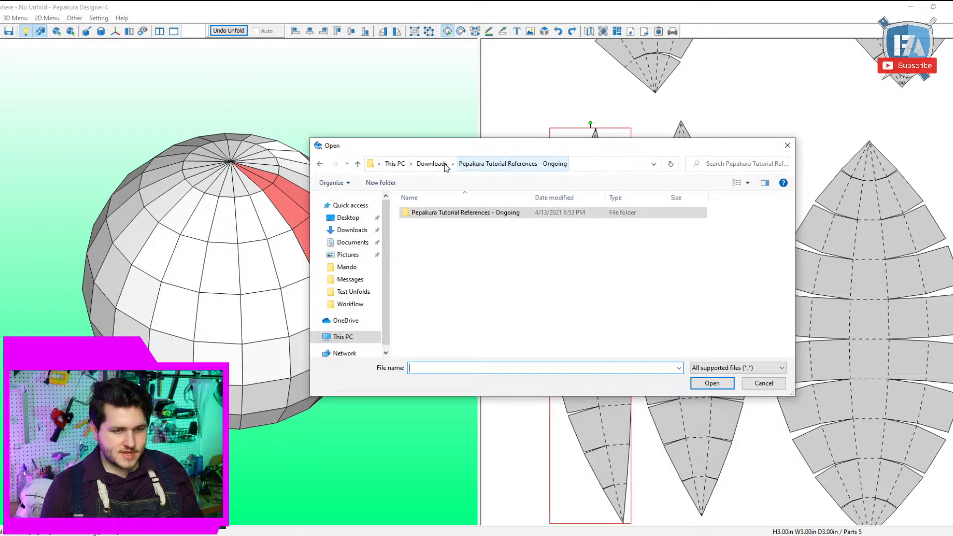
pyautogui.click(434, 164)
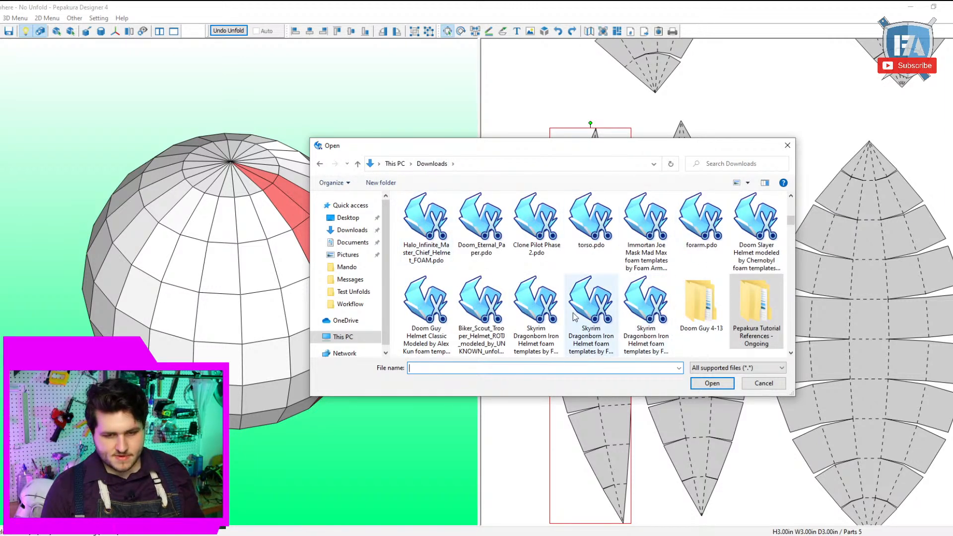
pyautogui.doubleClick(639, 239)
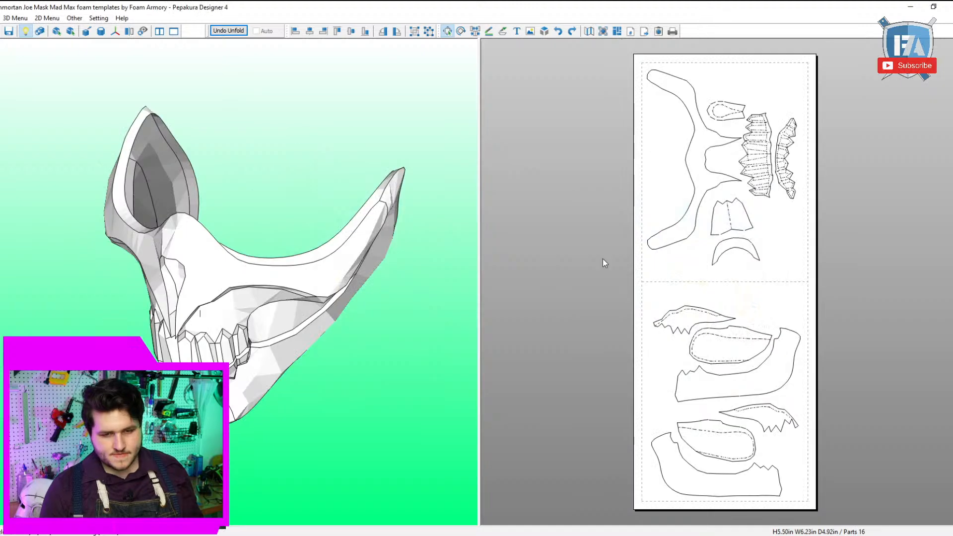
pyautogui.moveTo(175, 343); pyautogui.dragTo(368, 393)
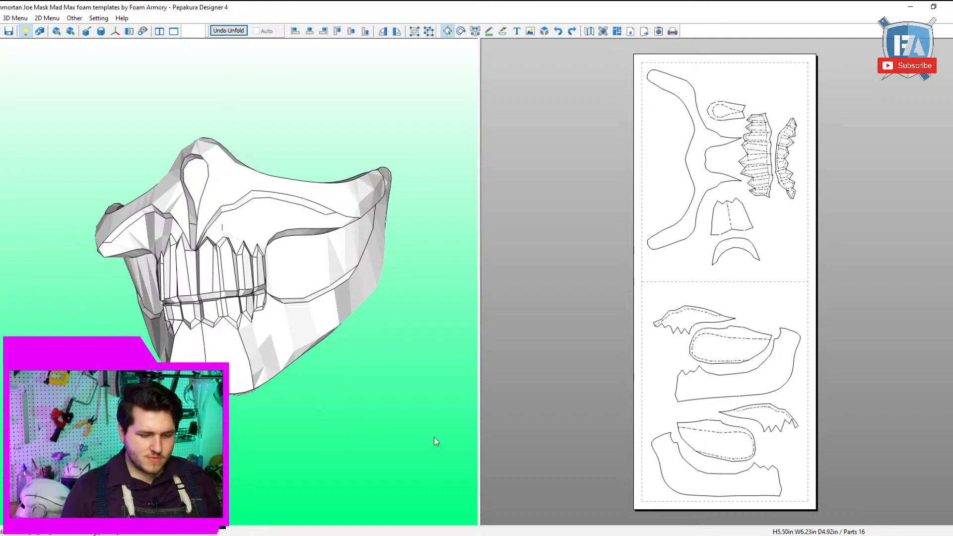
# Open the Hunter Bad Batch Helmet file from the Bad Batch Helmet Pack folder and inspect the textured helmet from several angles.
pyautogui.click(598, 513)
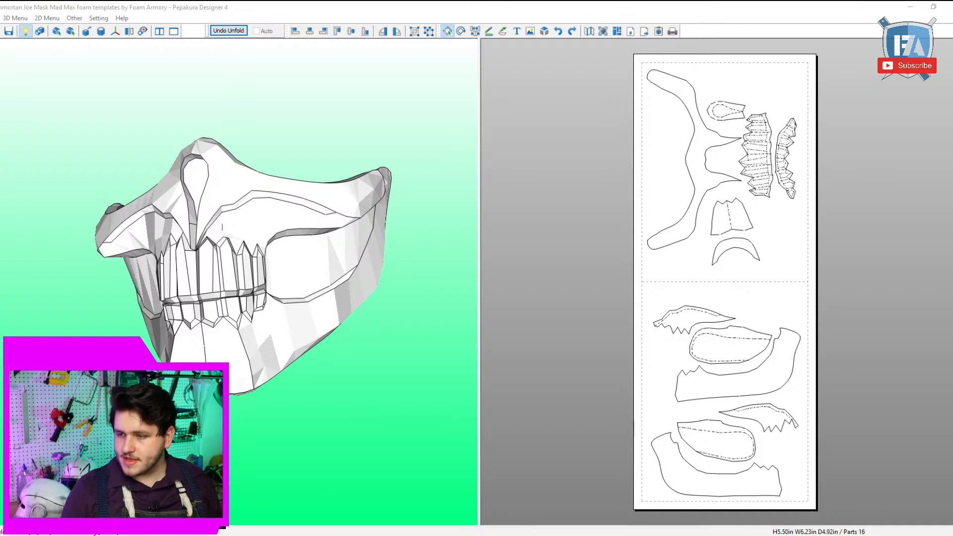
pyautogui.click(7, 33)
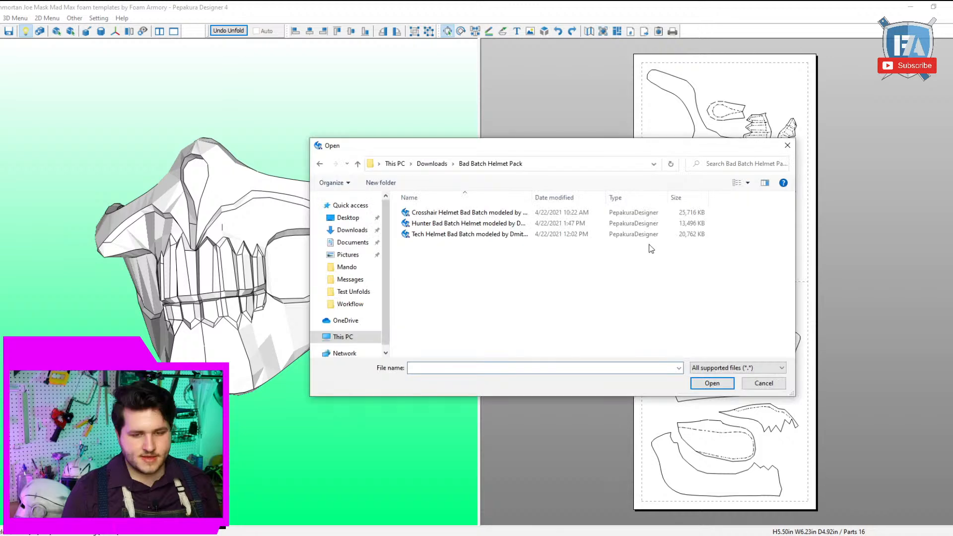
pyautogui.click(428, 225)
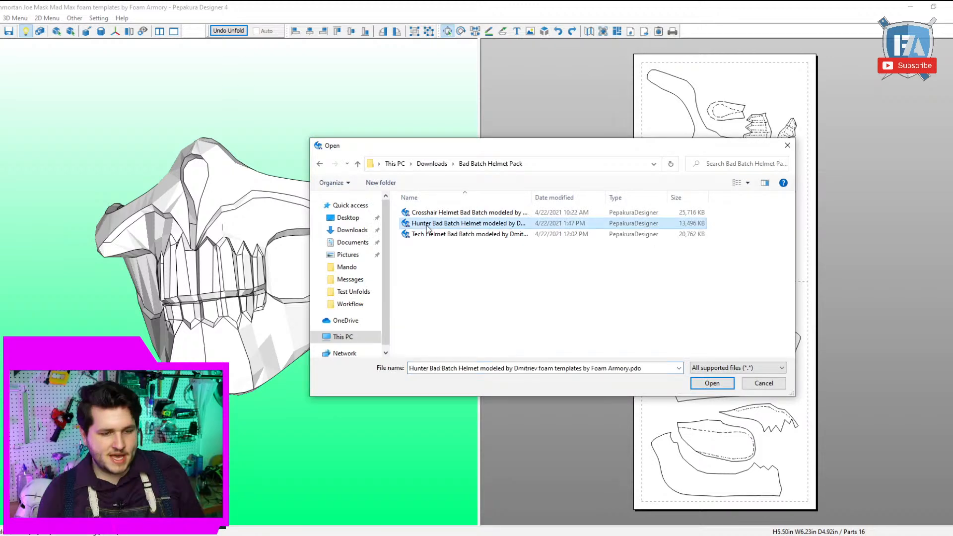
pyautogui.doubleClick(428, 224)
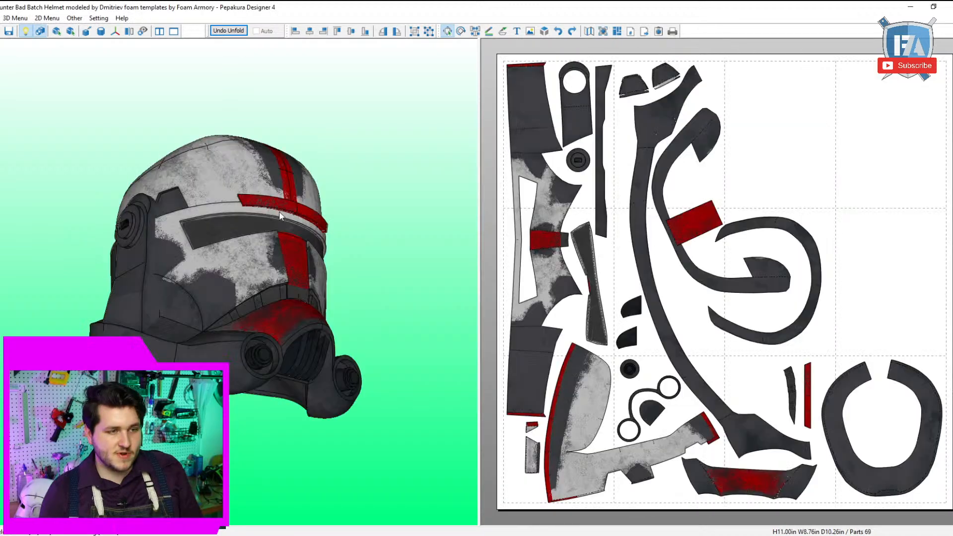
pyautogui.scroll(2, 279, 210)
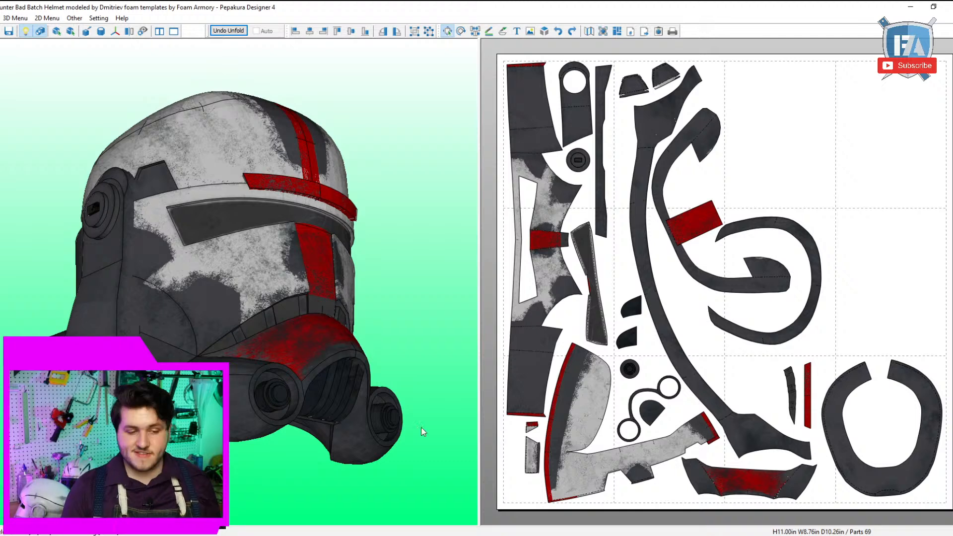
pyautogui.moveTo(421, 431); pyautogui.dragTo(268, 369)
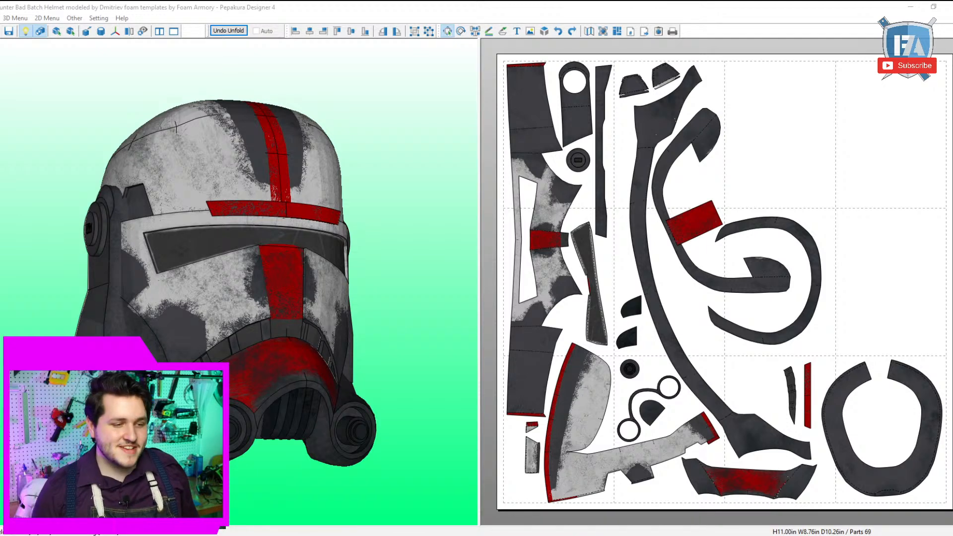
pyautogui.moveTo(446, 270); pyautogui.dragTo(470, 264)
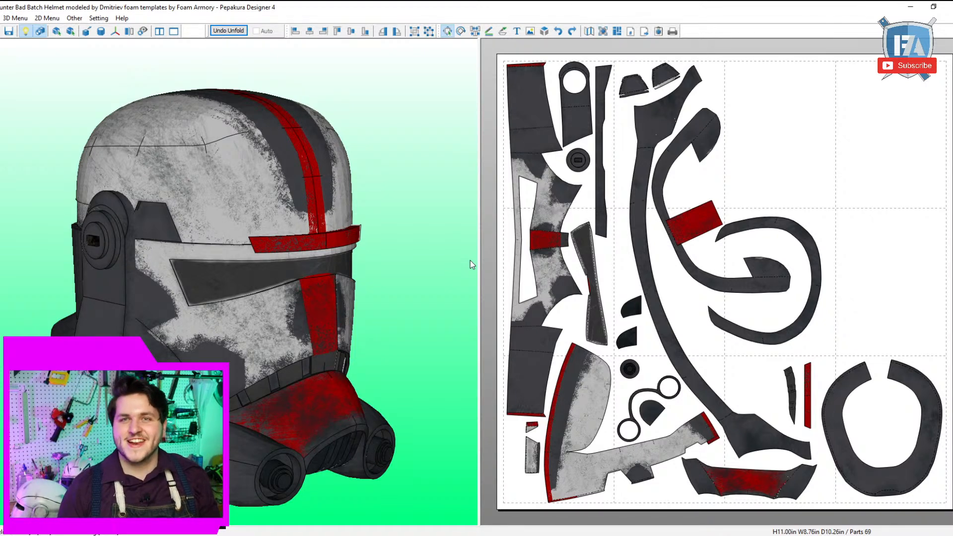
# Inspect the helmet's side and rear, and examine the textured red and dark grey piece in the unfolded layout up close.
pyautogui.moveTo(283, 131); pyautogui.dragTo(302, 351)
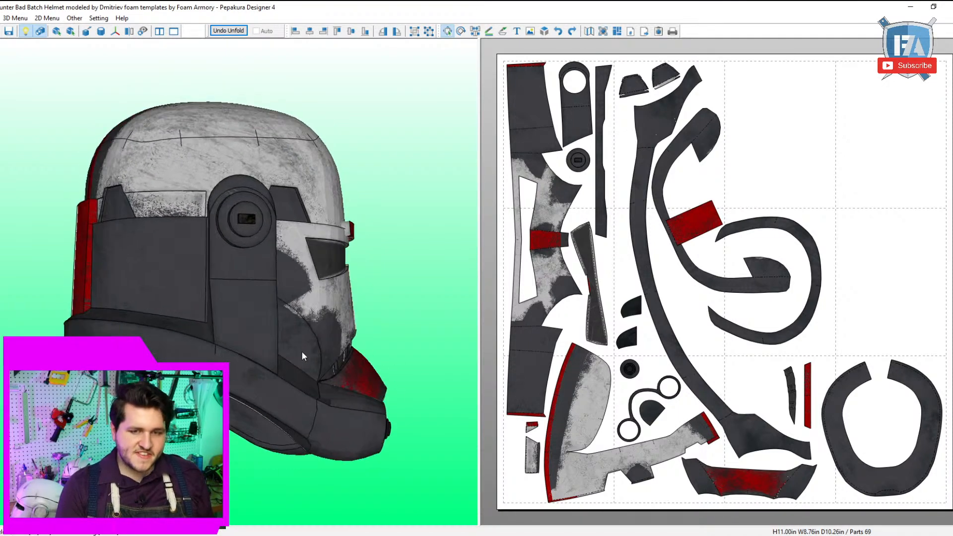
pyautogui.scroll(3, 302, 353)
pyautogui.scroll(3, 767, 392)
pyautogui.moveTo(768, 392); pyautogui.dragTo(773, 58, button='right')
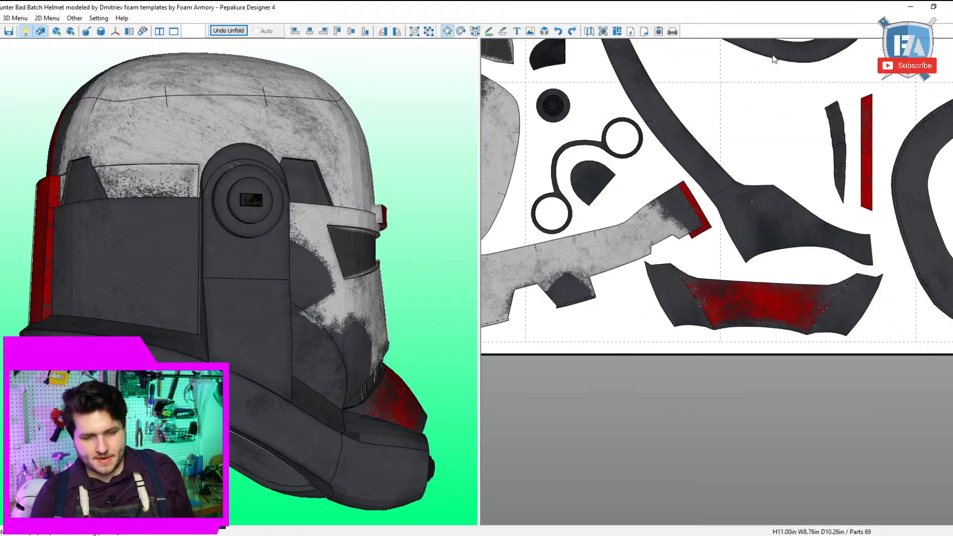
pyautogui.scroll(5, 890, 192)
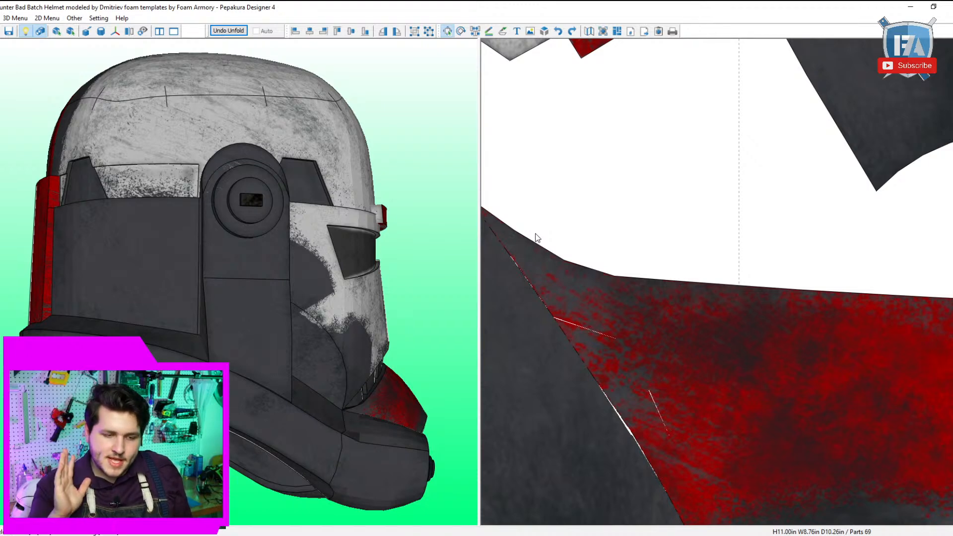
pyautogui.scroll(8, 231, 195)
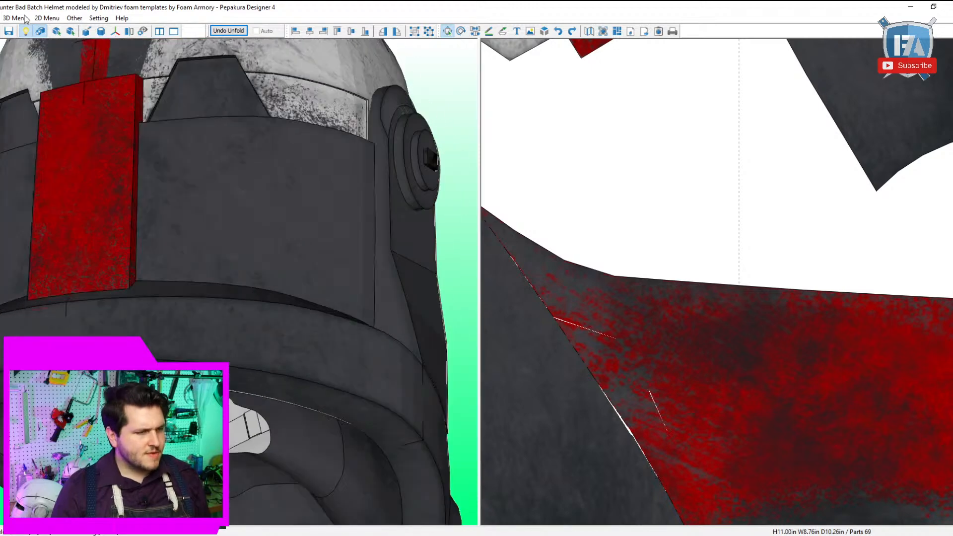
# Check the helmet's 3D model information and return to a front three-quarter view of the model.
pyautogui.click(3, 18)
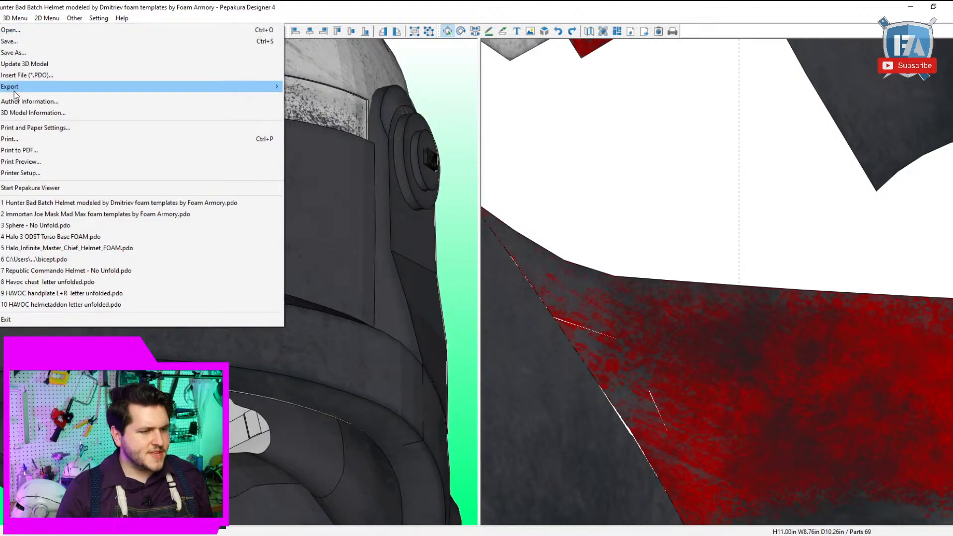
pyautogui.click(31, 113)
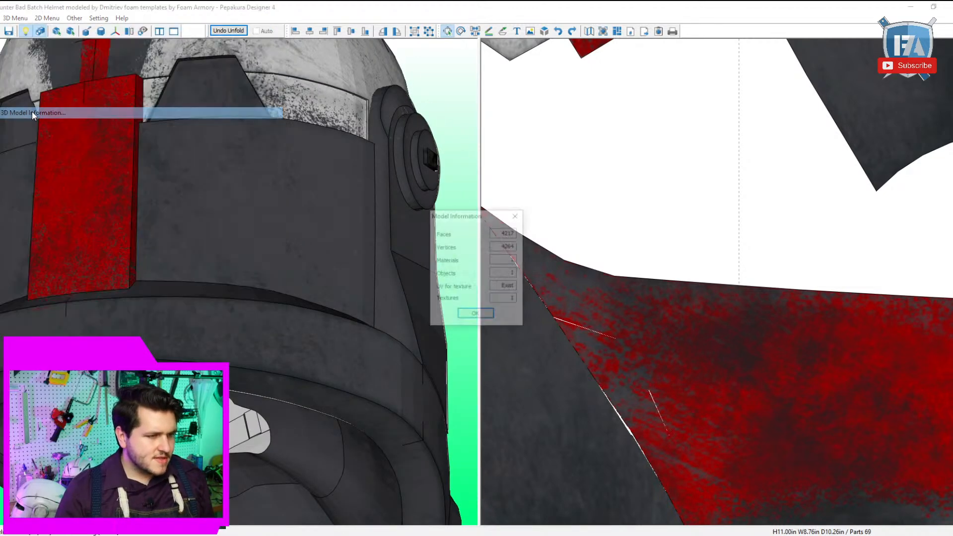
pyautogui.click(475, 315)
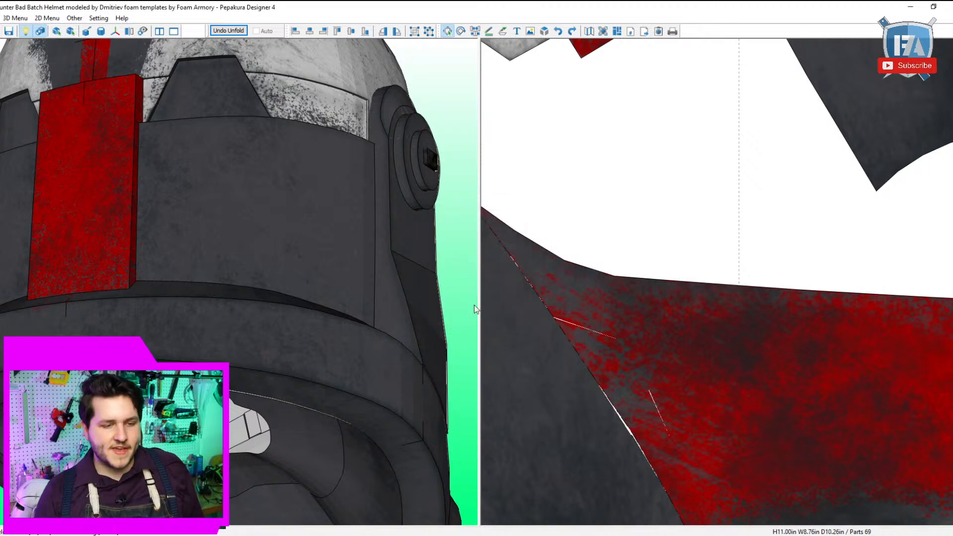
pyautogui.scroll(-6, 404, 303)
pyautogui.moveTo(403, 302); pyautogui.dragTo(323, 314)
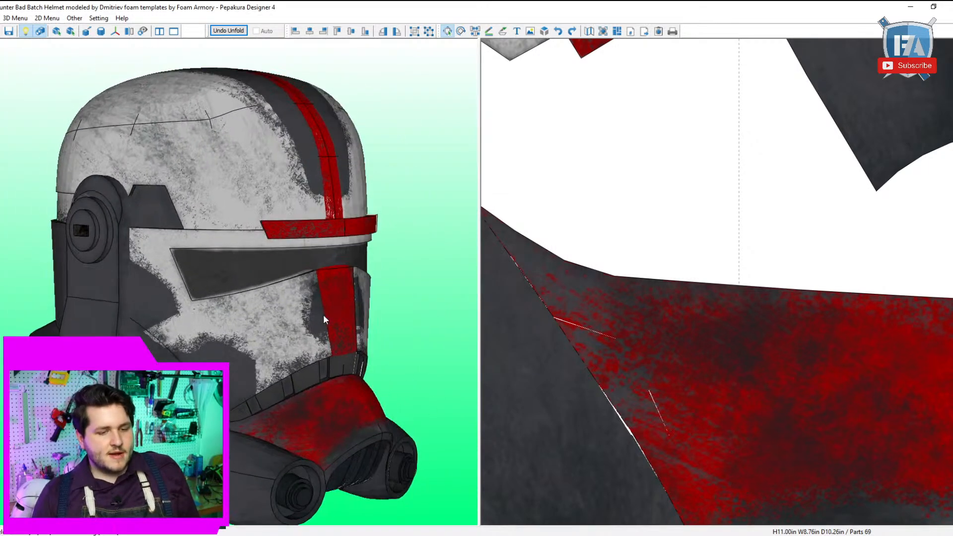
# Examine the texture along the fold between the dark grey and red areas of the lower front template piece.
pyautogui.scroll(-3, 736, 280)
pyautogui.scroll(-2, 719, 275)
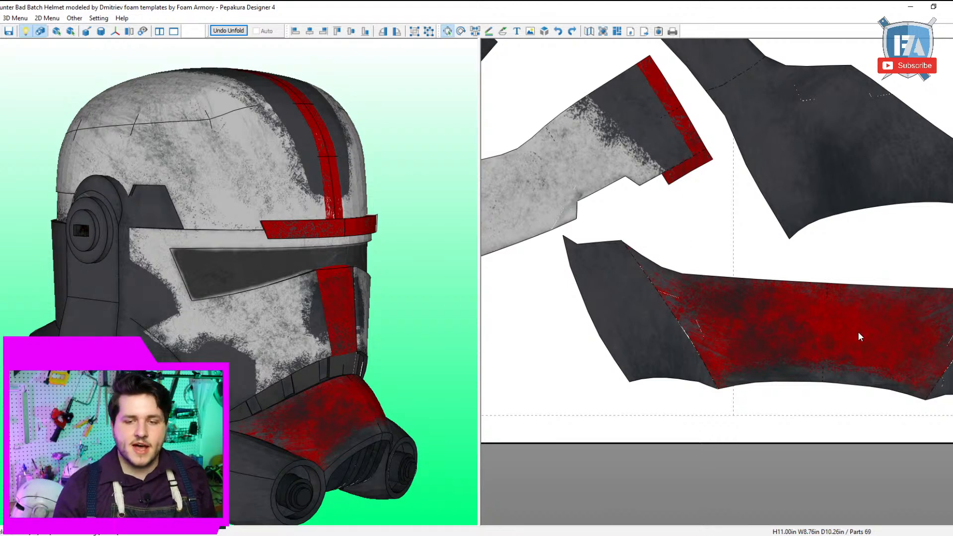
pyautogui.scroll(1, 885, 320)
pyautogui.scroll(-3, 881, 311)
pyautogui.scroll(-2, 864, 297)
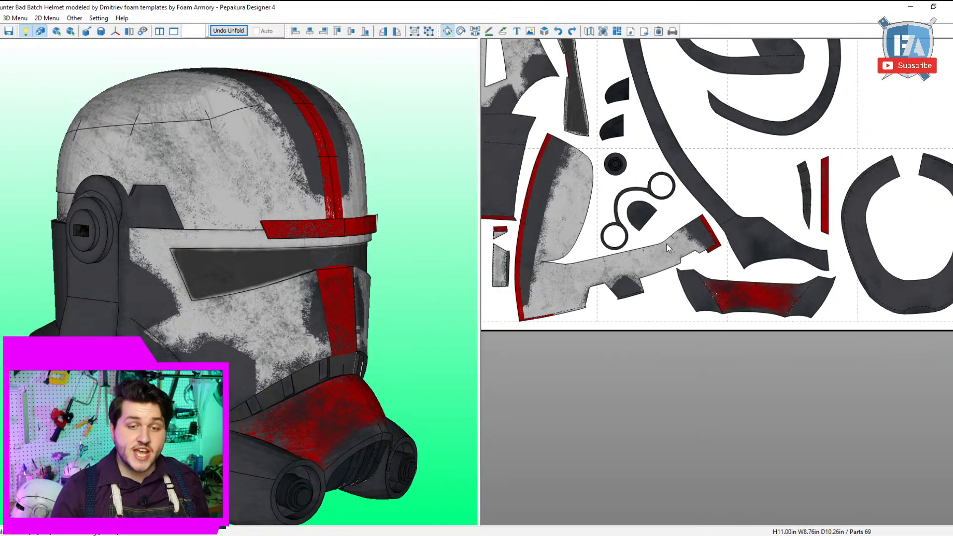
pyautogui.scroll(6, 674, 278)
pyautogui.scroll(5, 734, 275)
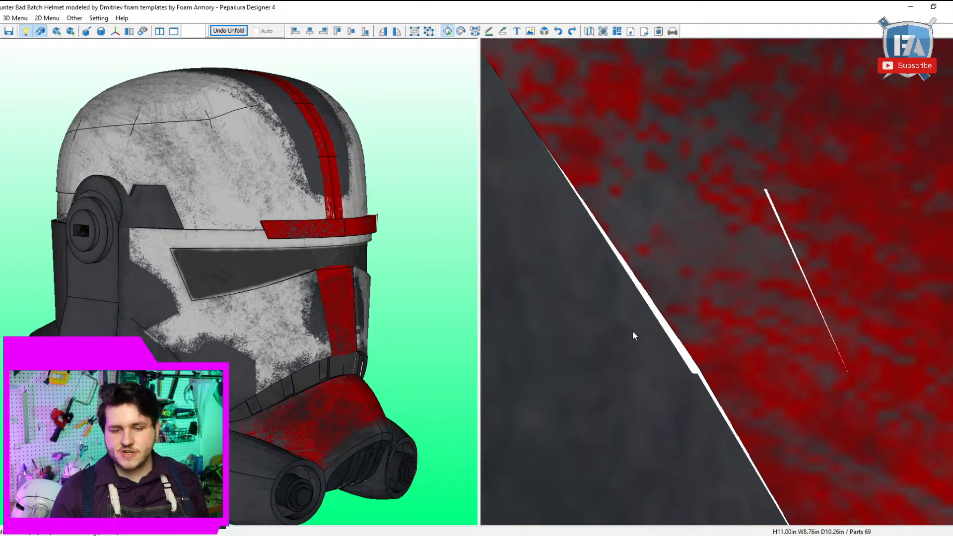
pyautogui.scroll(-3, 704, 281)
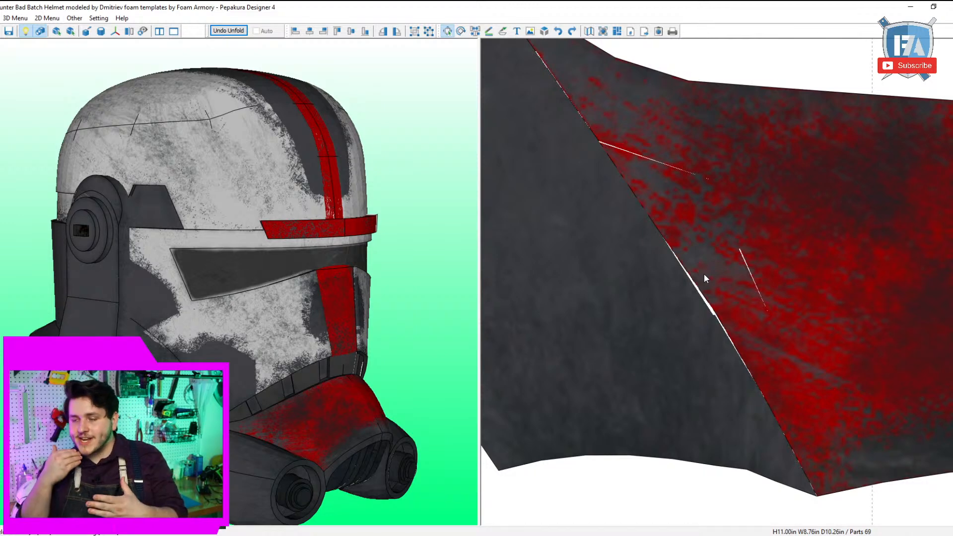
# Turn off the textures and check the plain cut and fold lines of the lower front template pieces.
pyautogui.click(39, 32)
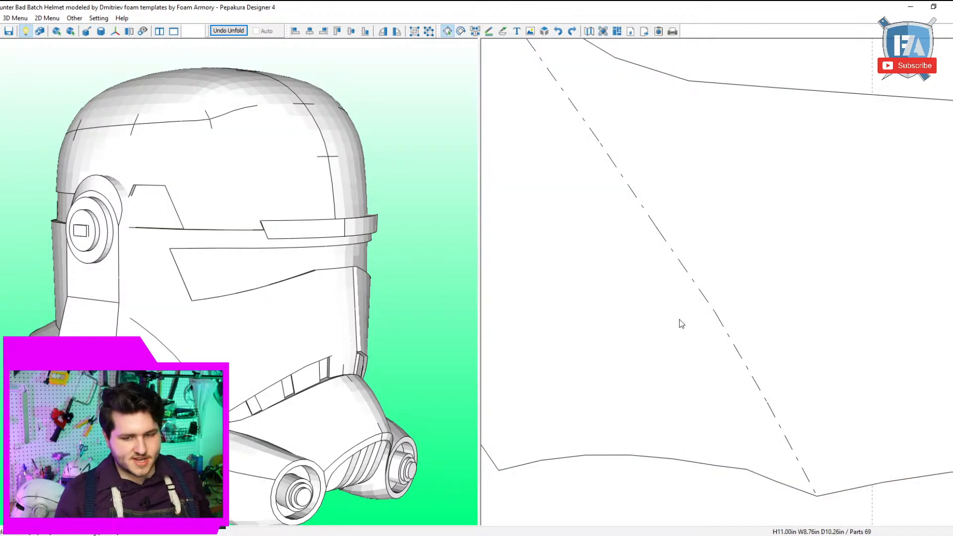
pyautogui.scroll(-5, 682, 324)
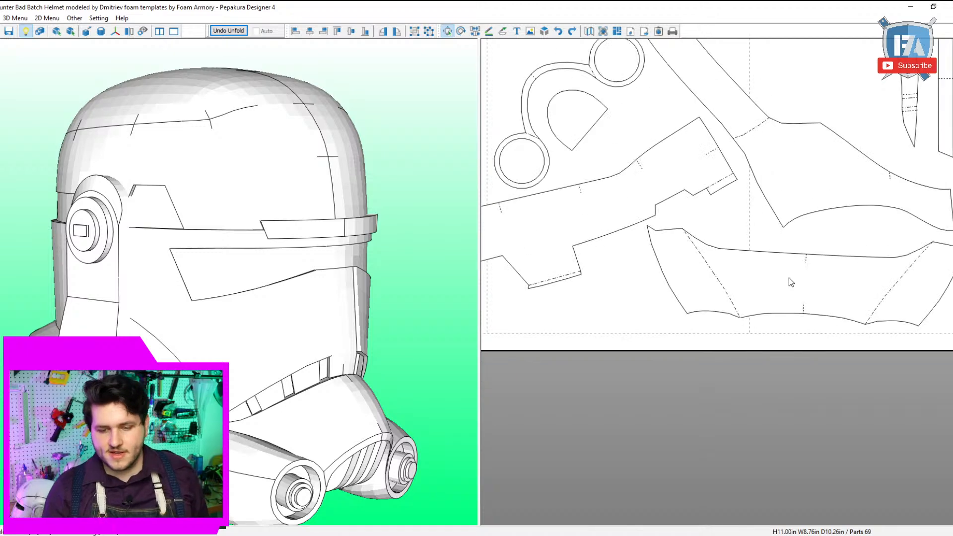
pyautogui.moveTo(789, 278); pyautogui.dragTo(650, 312, button='middle')
pyautogui.moveTo(647, 236); pyautogui.dragTo(816, 324, button='middle')
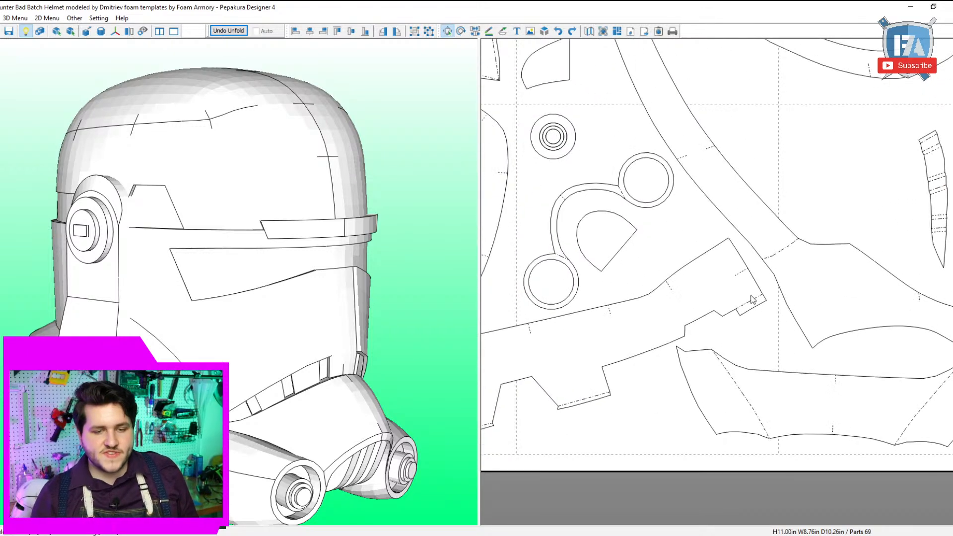
# Examine the registration marks and narrow dart on the large curved helmet piece, and review the whole template layout.
pyautogui.scroll(3, 595, 287)
pyautogui.moveTo(613, 287); pyautogui.dragTo(832, 317, button='middle')
pyautogui.scroll(-4, 833, 333)
pyautogui.moveTo(684, 337); pyautogui.dragTo(777, 300, button='middle')
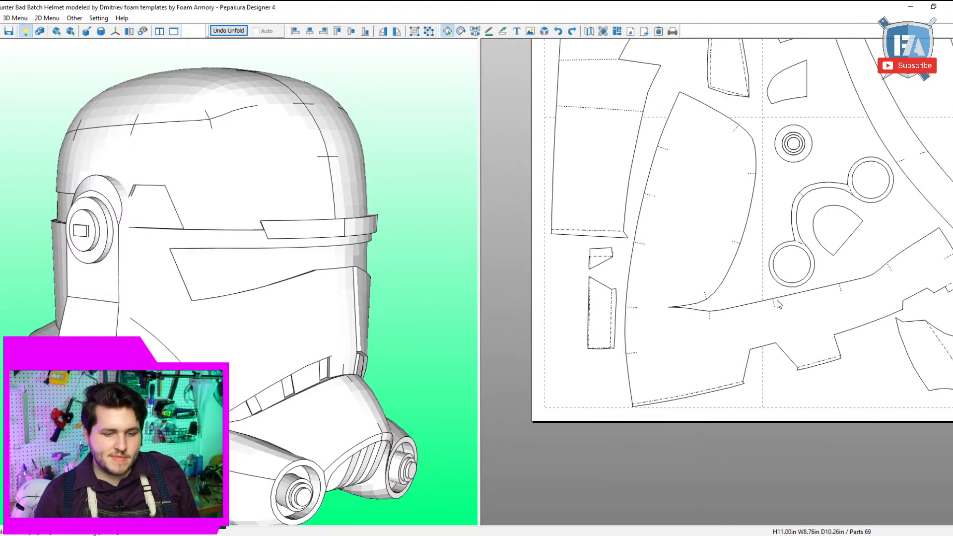
pyautogui.scroll(3, 780, 305)
pyautogui.scroll(6, 686, 339)
pyautogui.moveTo(710, 338); pyautogui.dragTo(886, 252, button='middle')
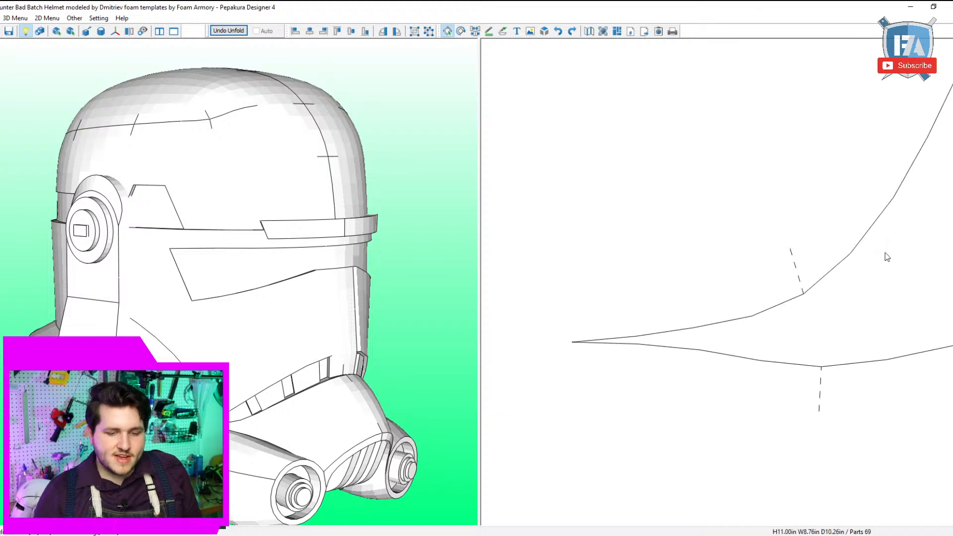
pyautogui.scroll(-2, 869, 272)
pyautogui.scroll(-2, 856, 284)
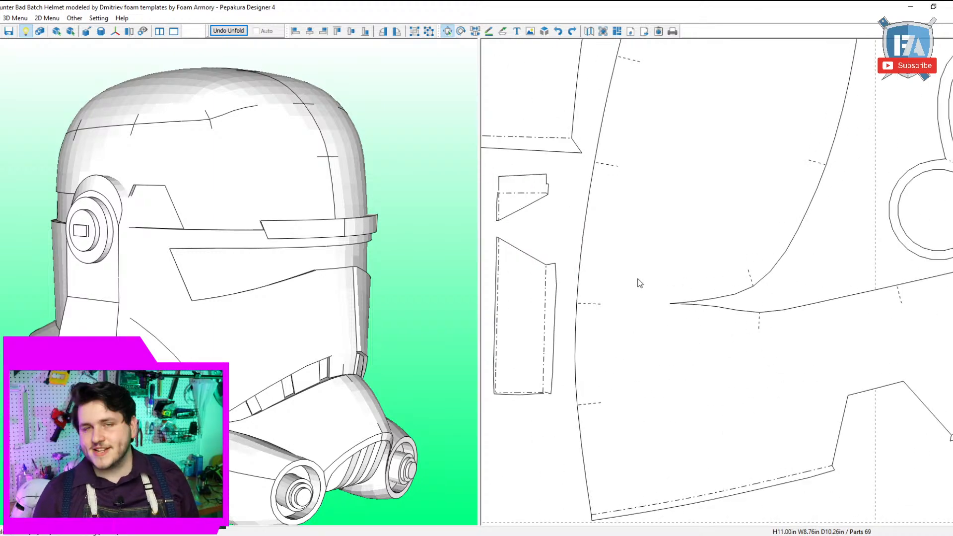
pyautogui.scroll(-4, 640, 285)
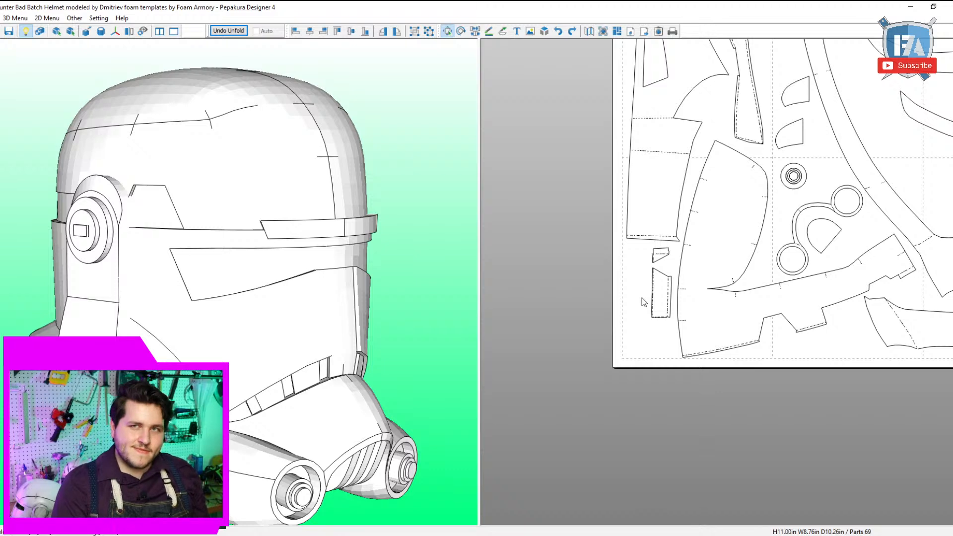
pyautogui.scroll(-3, 712, 371)
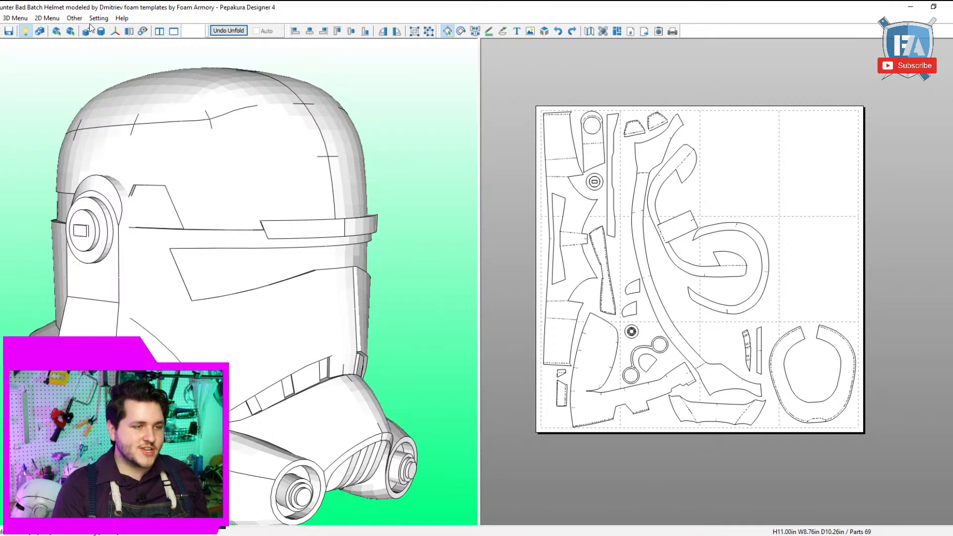
# Open the commands for the 2D template layout.
pyautogui.click(47, 18)
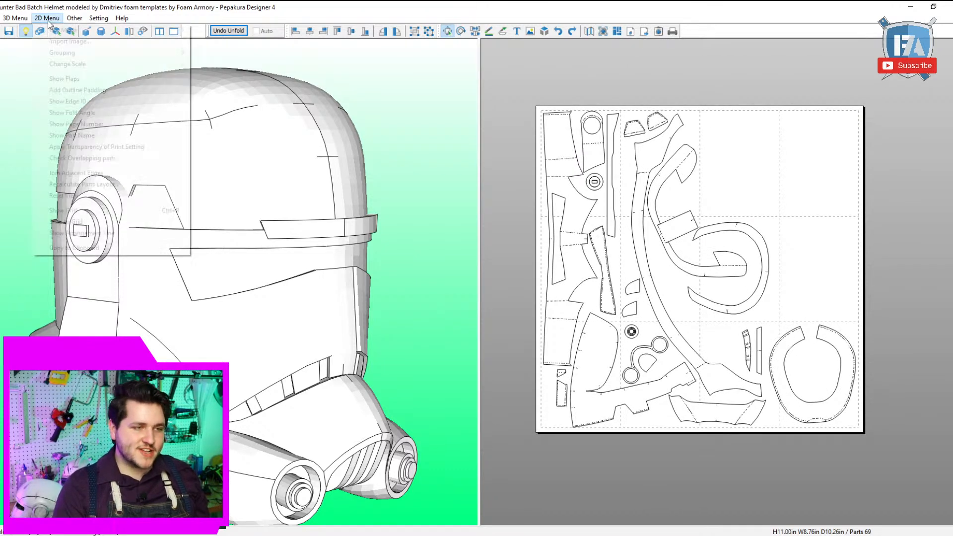
# Join adjacent edges on the unfolded helmet templates using a threshold of 10.00 mm.
pyautogui.click(85, 174)
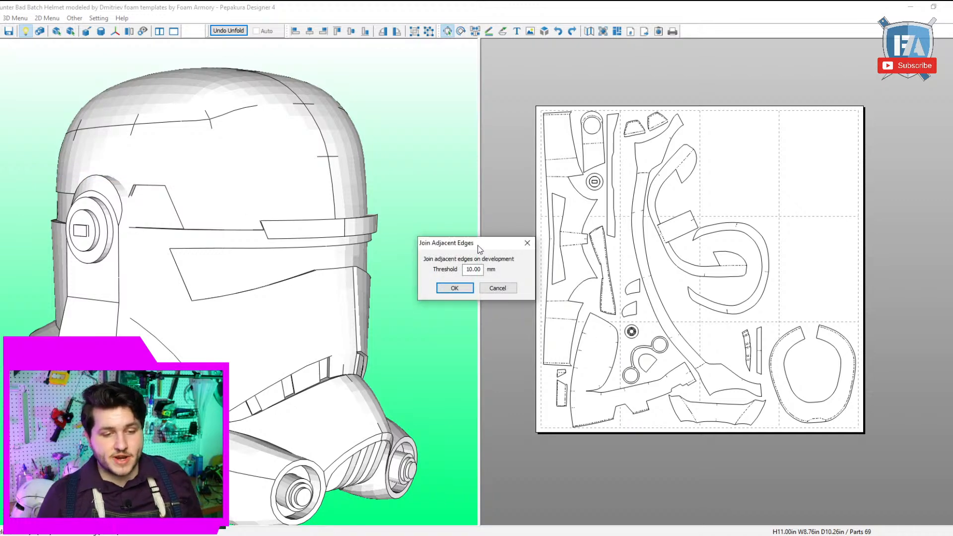
pyautogui.moveTo(480, 243); pyautogui.dragTo(742, 280)
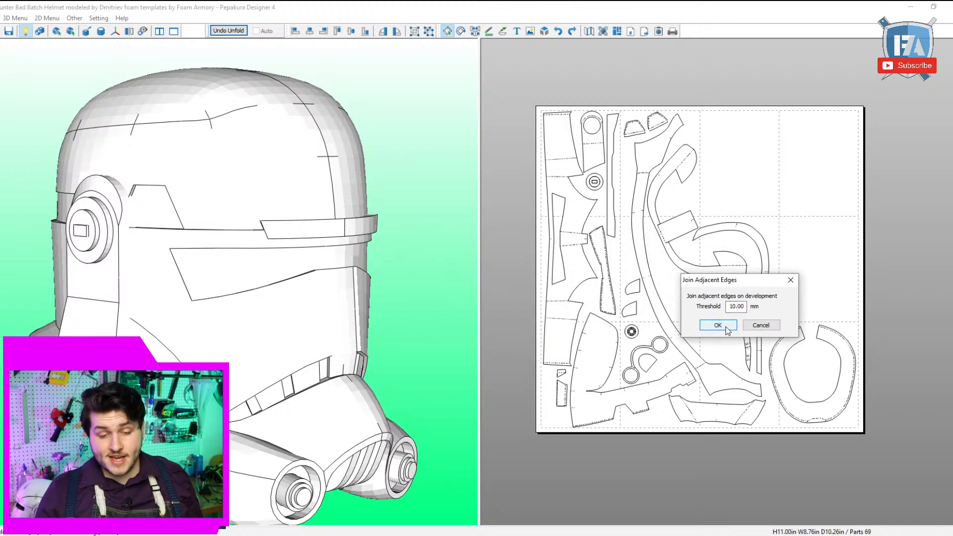
pyautogui.click(727, 328)
# Reopen the joined dart on the helmet dome template so its two edges meet at a point again.
pyautogui.scroll(5, 789, 274)
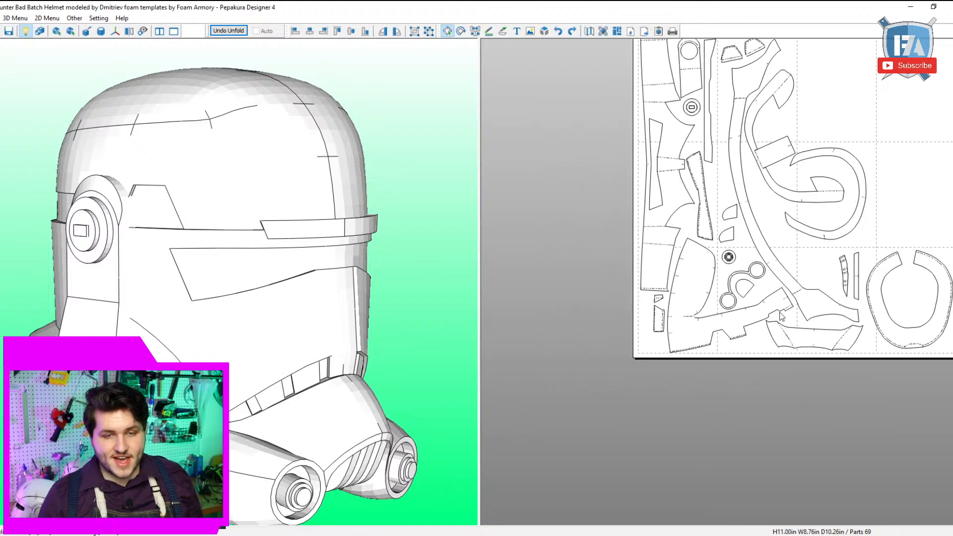
pyautogui.scroll(3, 786, 270)
pyautogui.scroll(-1, 639, 385)
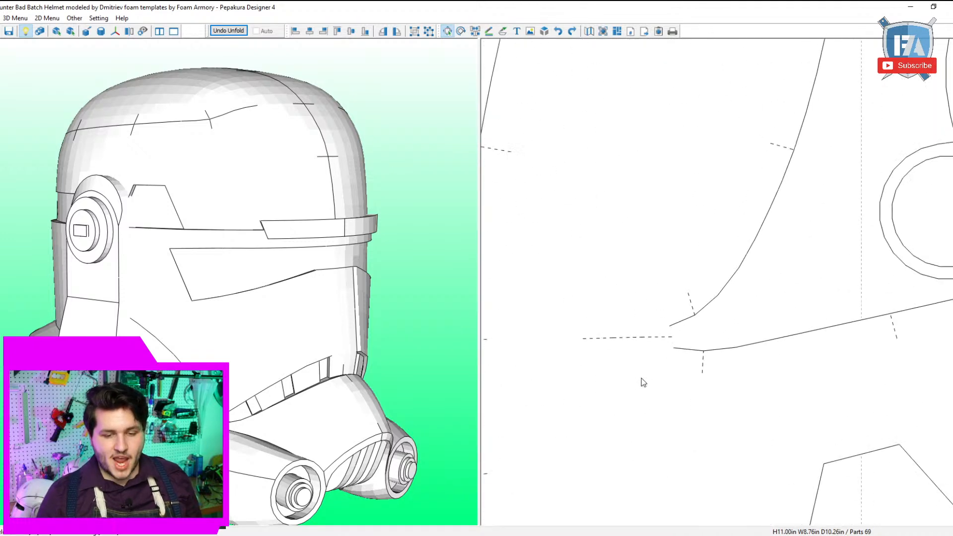
pyautogui.moveTo(641, 382); pyautogui.dragTo(765, 340, button='middle')
pyautogui.moveTo(210, 329)
pyautogui.mouseDown()
pyautogui.moveTo(181, 334)
pyautogui.moveTo(198, 337)
pyautogui.mouseUp()
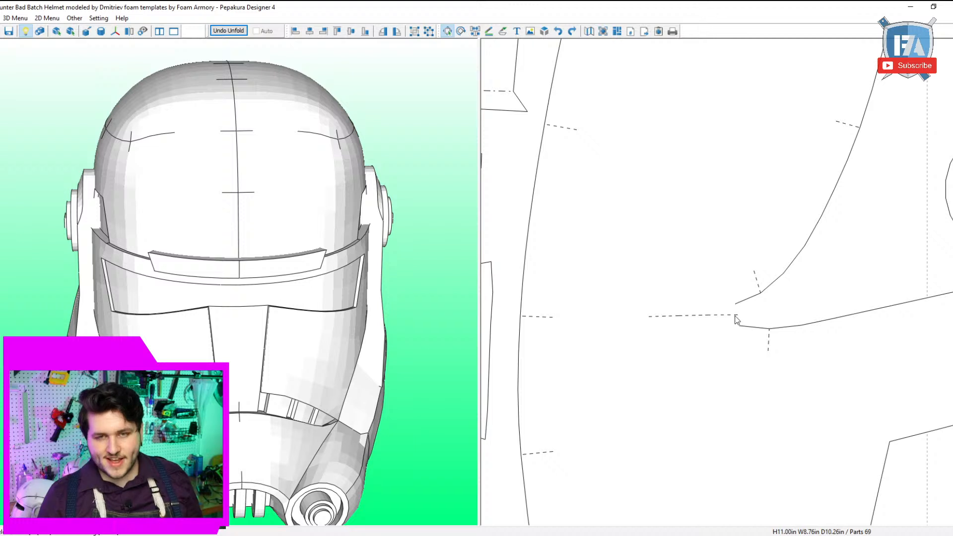
pyautogui.click(712, 310)
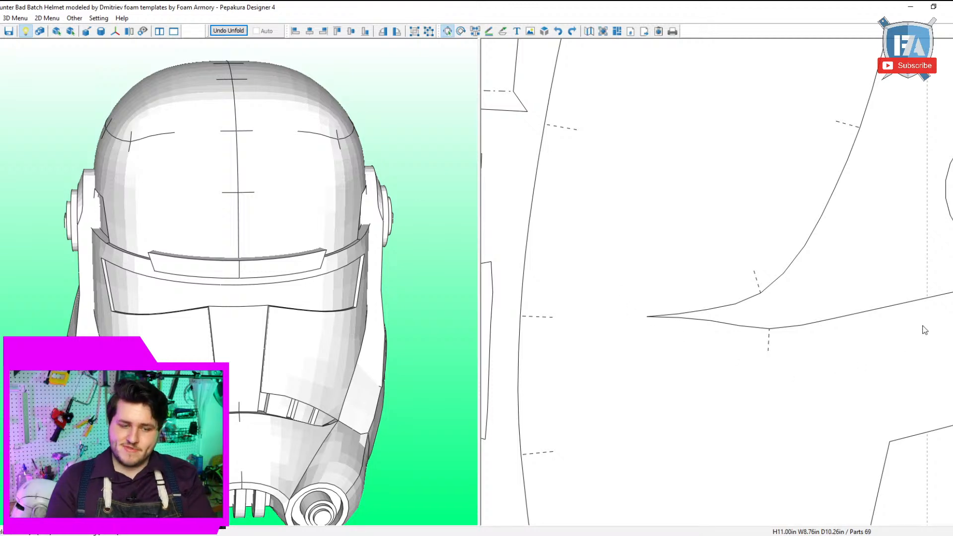
# Examine the dome template's dart and alignment marks against the matching seam lines on top of the 3D helmet.
pyautogui.scroll(-3, 725, 200)
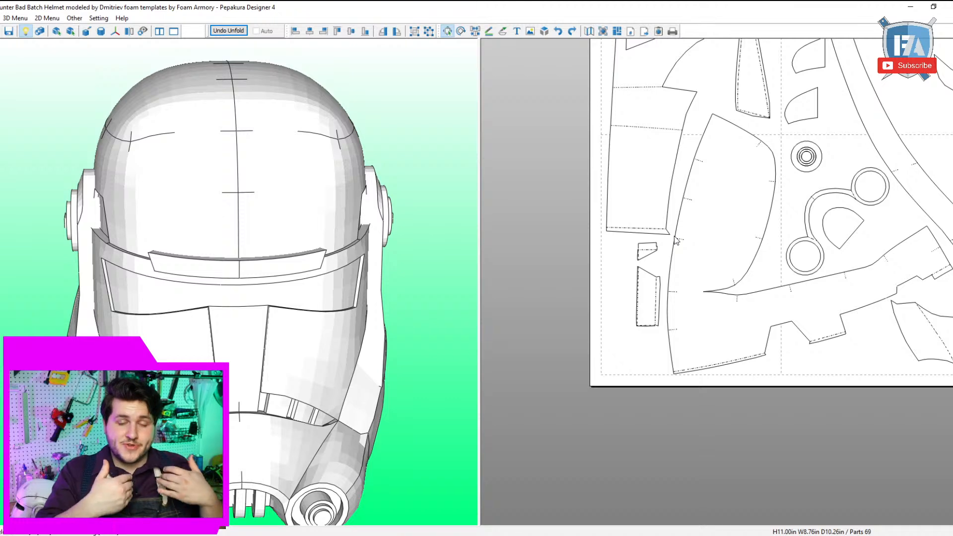
pyautogui.scroll(2, 676, 244)
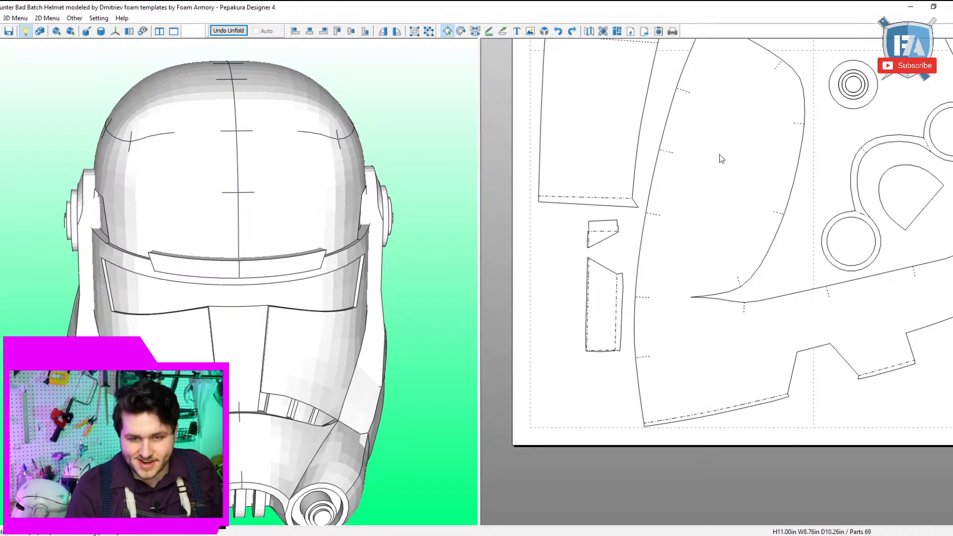
pyautogui.moveTo(140, 197); pyautogui.dragTo(139, 244)
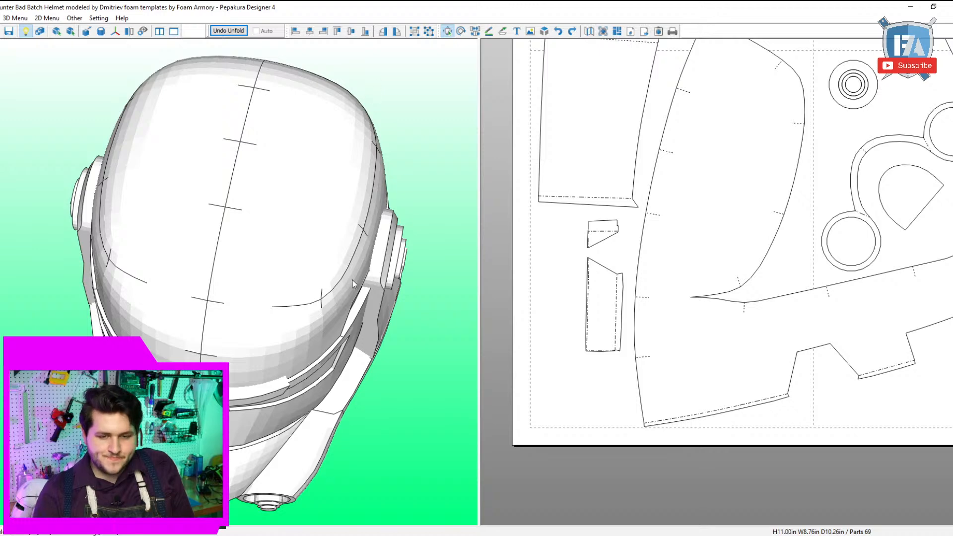
pyautogui.moveTo(823, 411); pyautogui.dragTo(663, 430, button='middle')
pyautogui.scroll(-2, 575, 269)
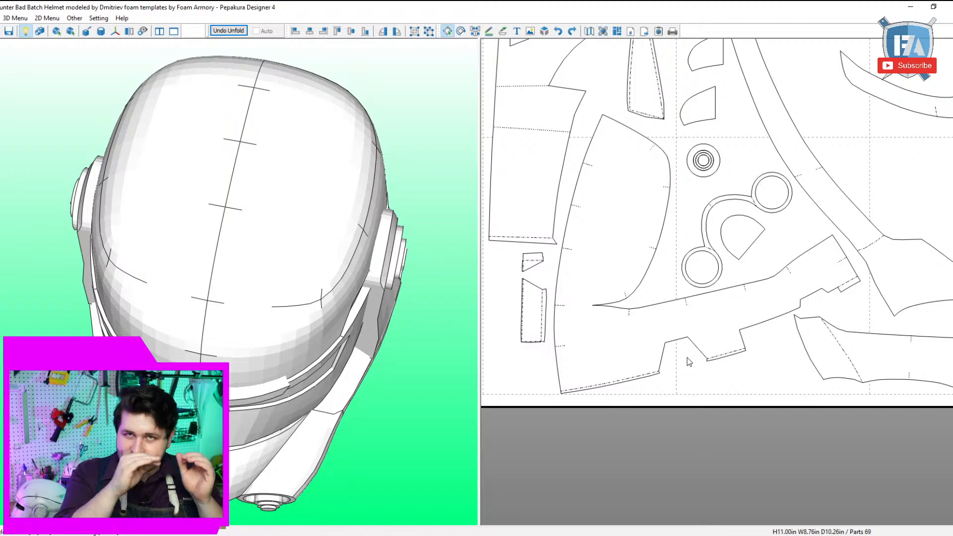
pyautogui.scroll(4, 623, 326)
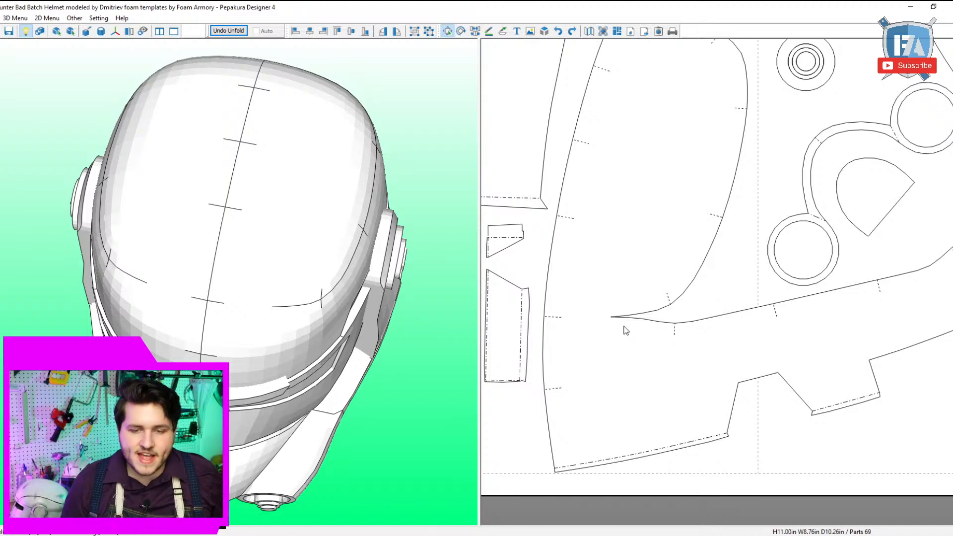
pyautogui.scroll(-2, 686, 333)
pyautogui.moveTo(670, 332); pyautogui.dragTo(566, 312, button='middle')
pyautogui.scroll(6, 792, 320)
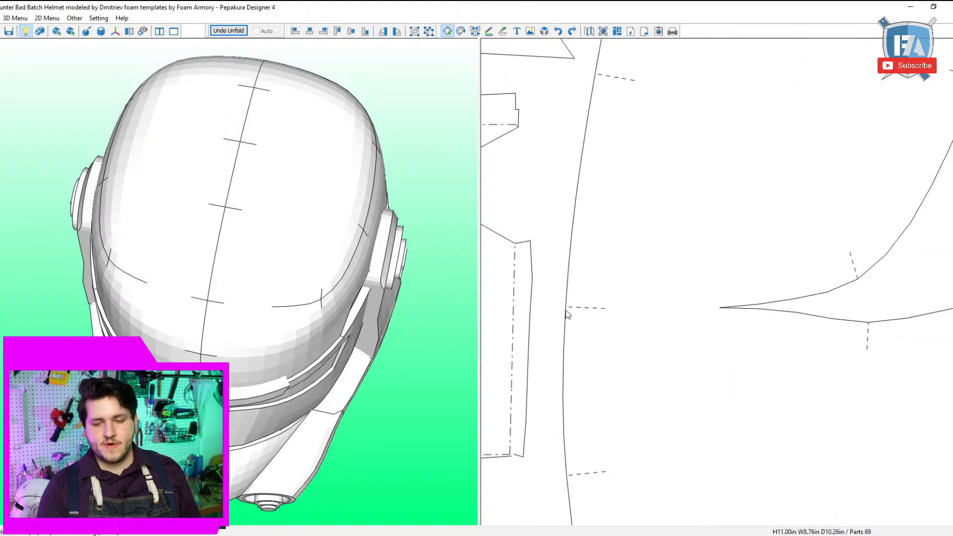
pyautogui.scroll(2, 566, 311)
pyautogui.scroll(-10, 653, 373)
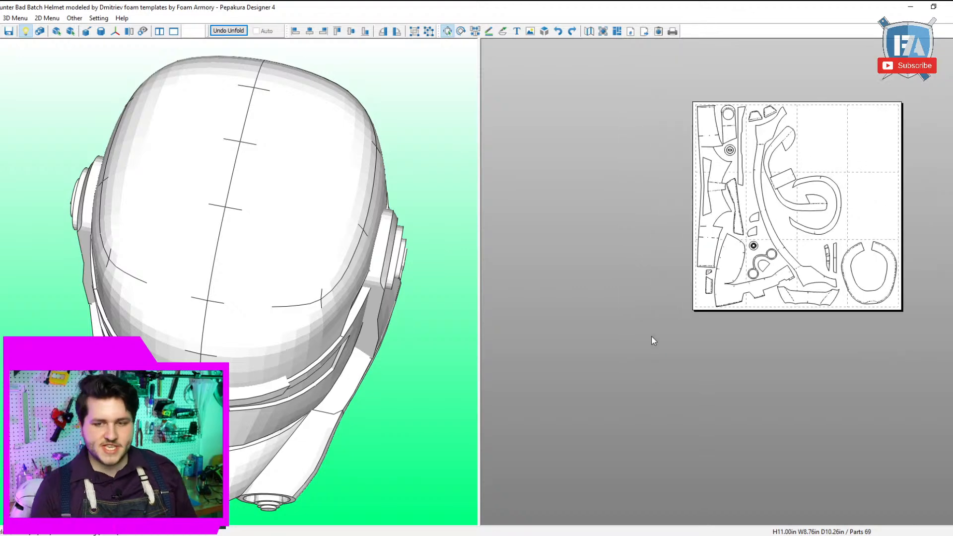
pyautogui.scroll(5, 653, 345)
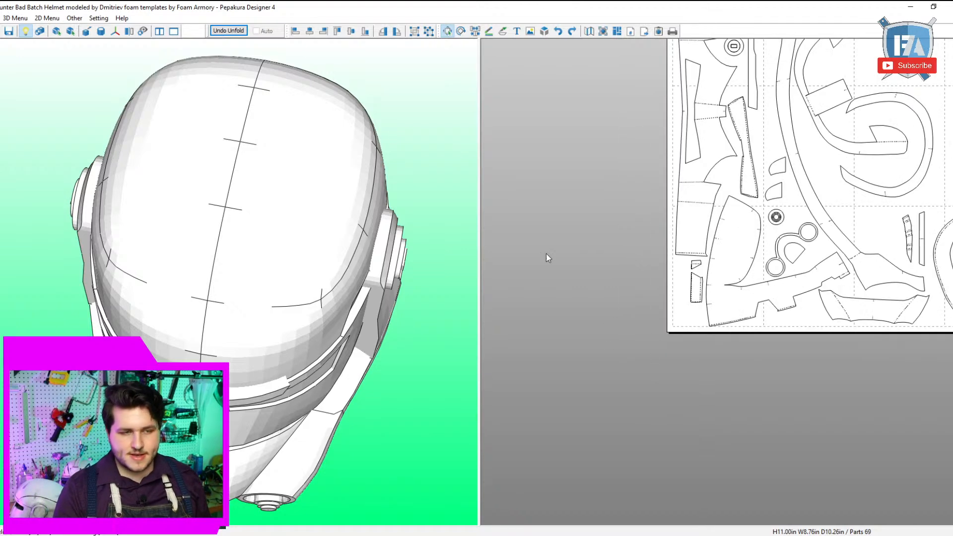
# Undo the helmet's unfolding with open edge info applied to the 3D model, and inspect the cut lines underneath.
pyautogui.click(230, 31)
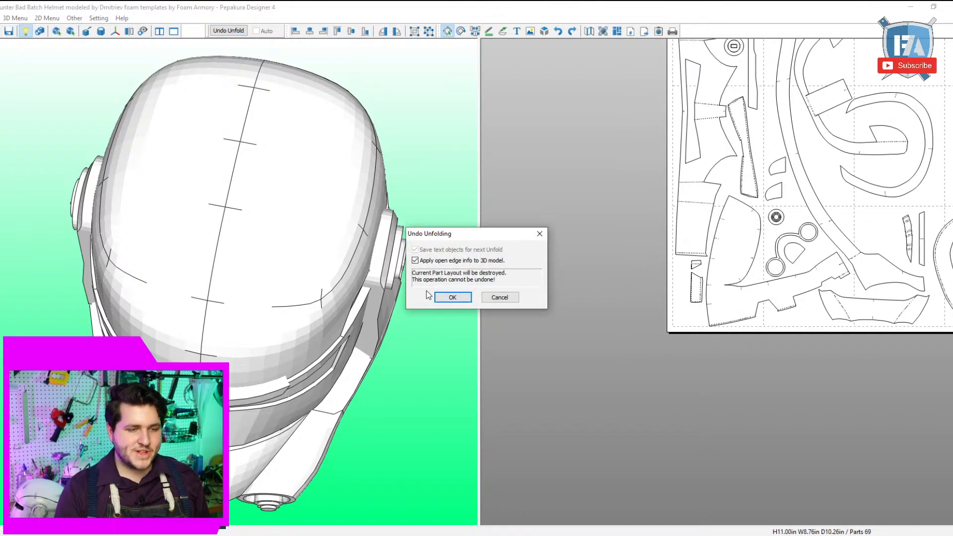
pyautogui.click(456, 298)
pyautogui.moveTo(447, 302); pyautogui.dragTo(371, 177)
# Open Republic Commando Low Poly.pdo from the Downloads folder, discarding the changes to the Hunter Bad Batch helmet.
pyautogui.click(0, 33)
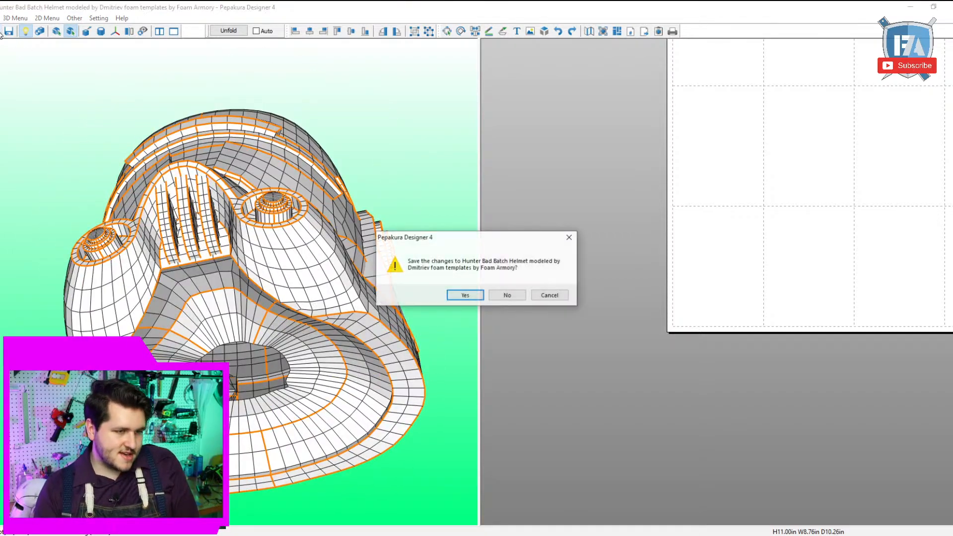
pyautogui.click(514, 290)
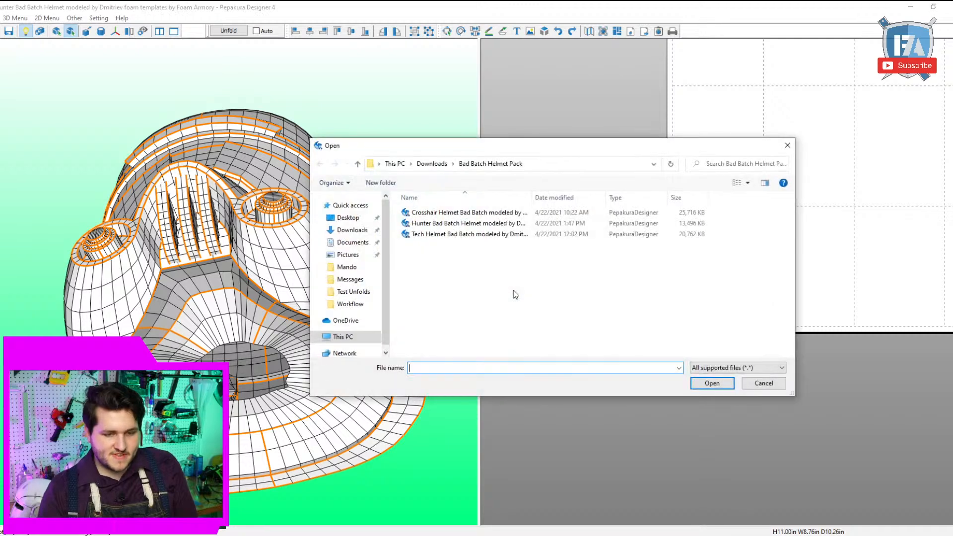
pyautogui.click(441, 165)
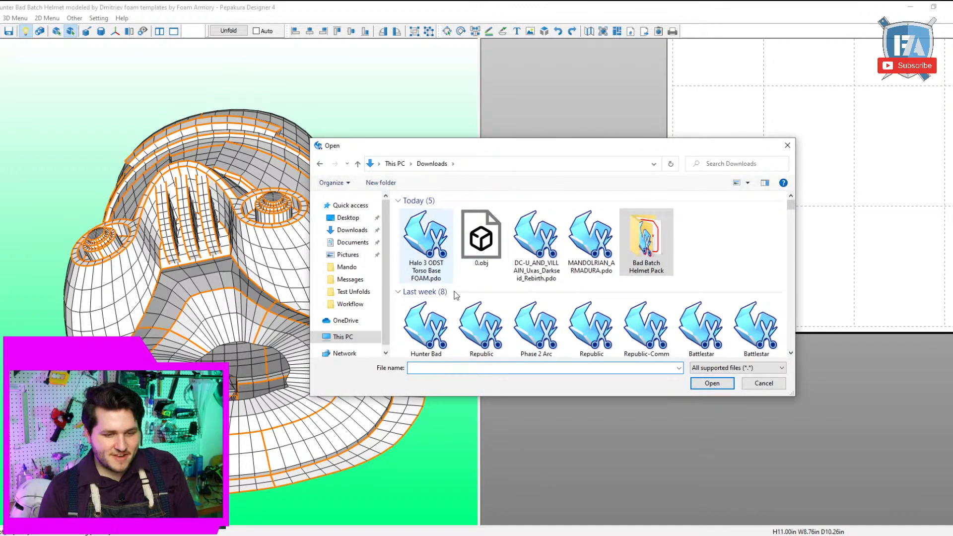
pyautogui.scroll(-3, 529, 317)
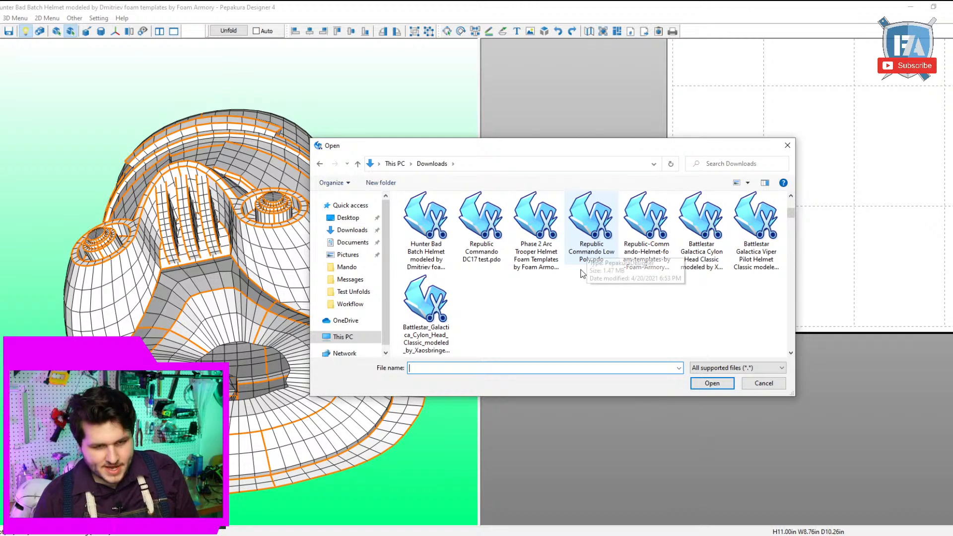
pyautogui.doubleClick(592, 249)
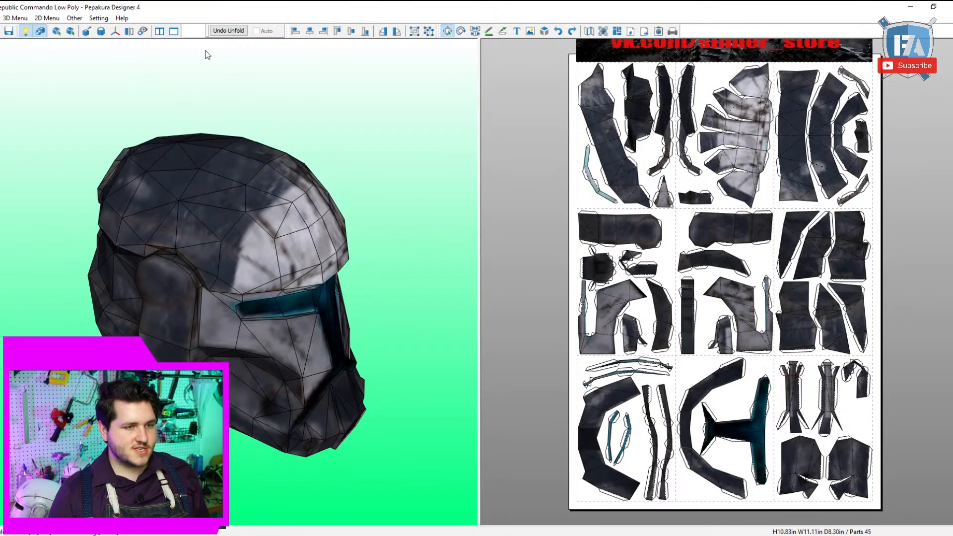
pyautogui.click(490, 31)
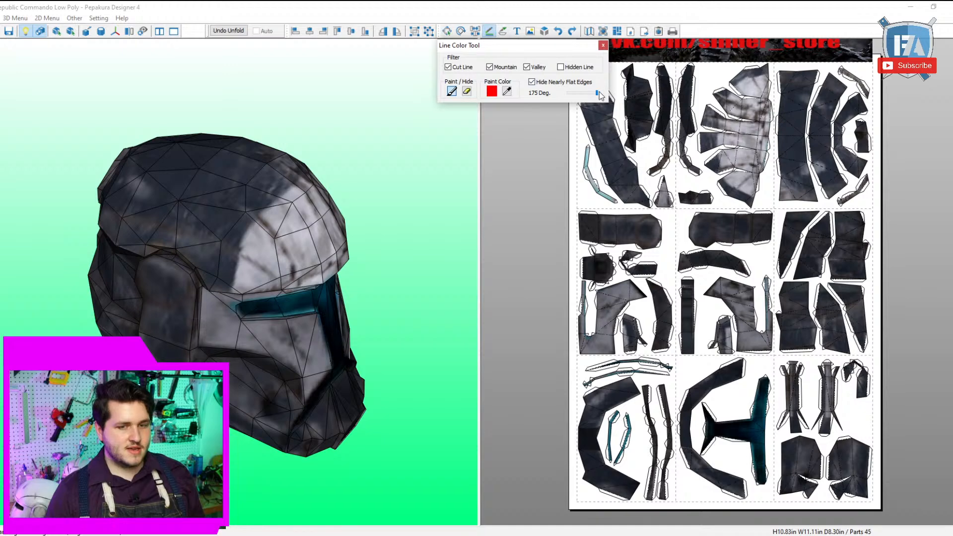
pyautogui.click(602, 45)
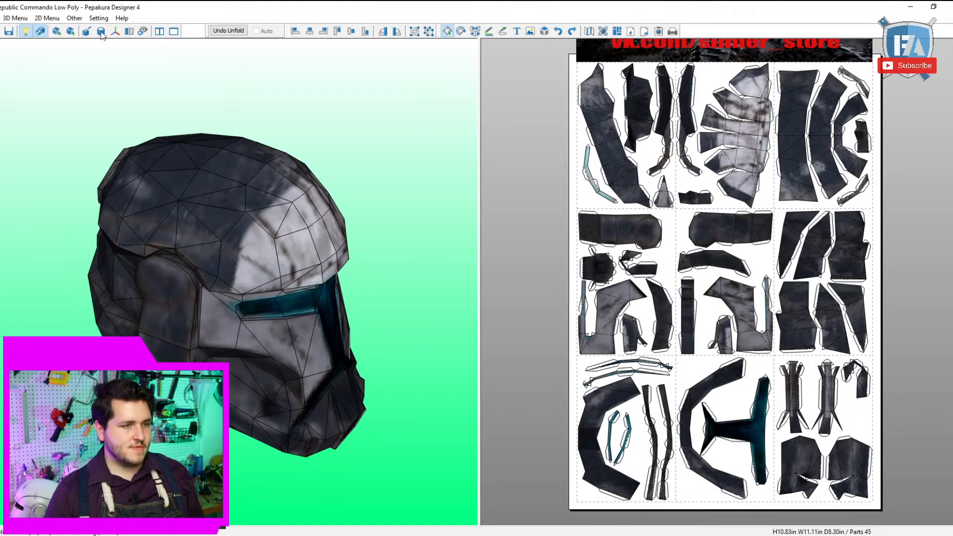
pyautogui.click(228, 31)
pyautogui.click(499, 296)
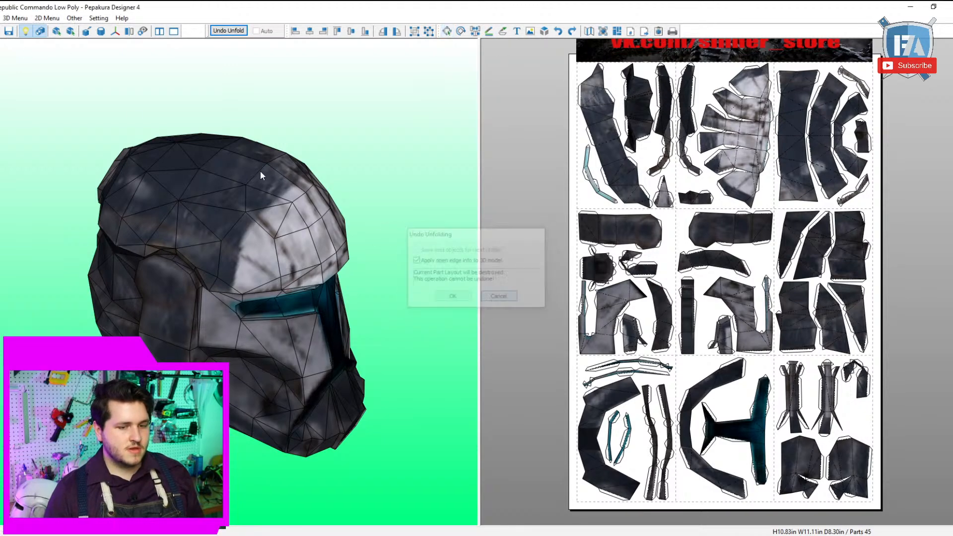
# Open the Phase 2 Arc Trooper Helmet Foam Templates file from Downloads and look over its helmet and template layout.
pyautogui.click(1, 32)
pyautogui.scroll(-1, 663, 224)
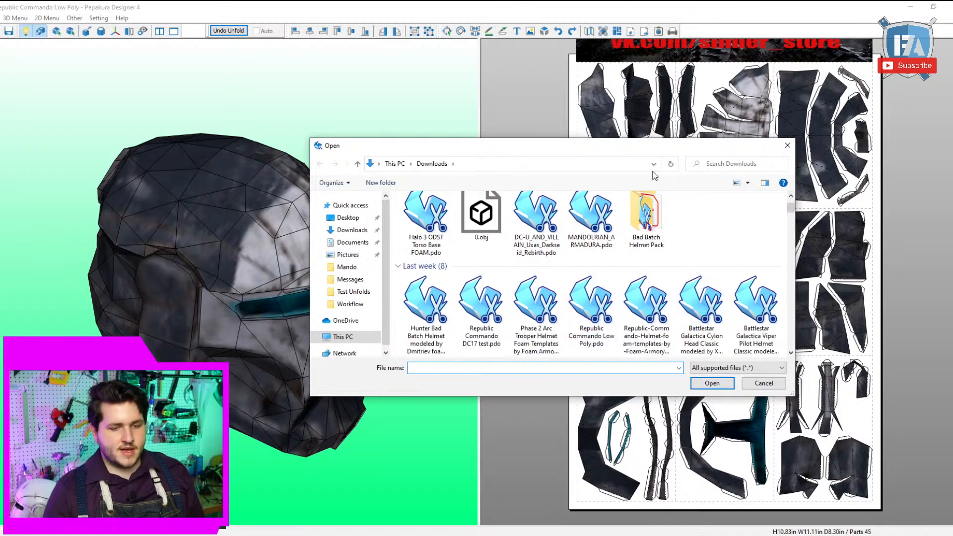
pyautogui.moveTo(671, 151); pyautogui.dragTo(680, 32)
pyautogui.scroll(-2, 546, 194)
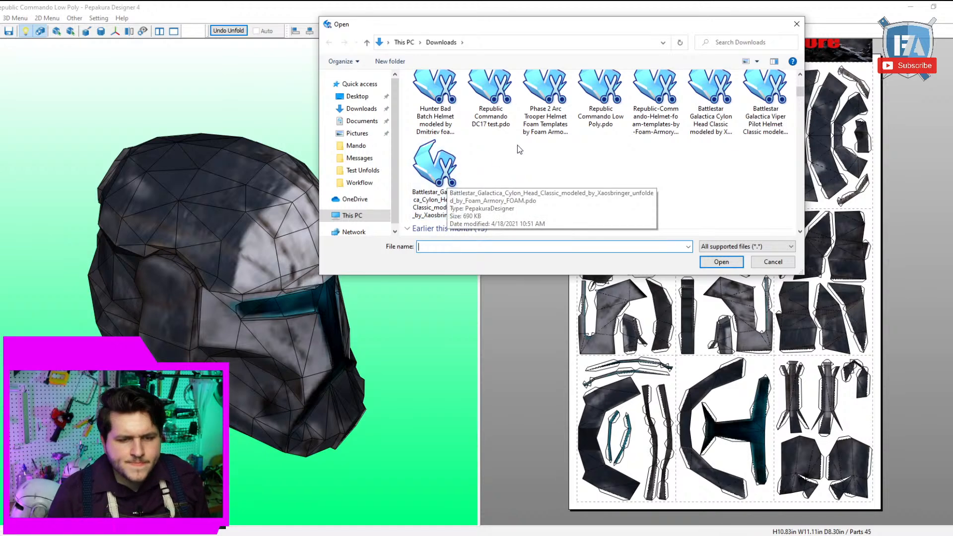
pyautogui.doubleClick(545, 104)
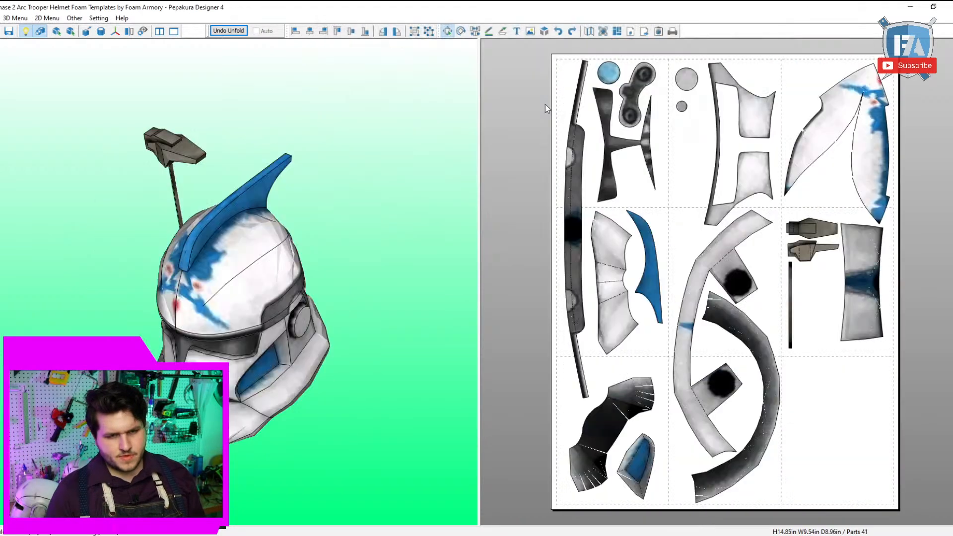
pyautogui.scroll(4, 377, 294)
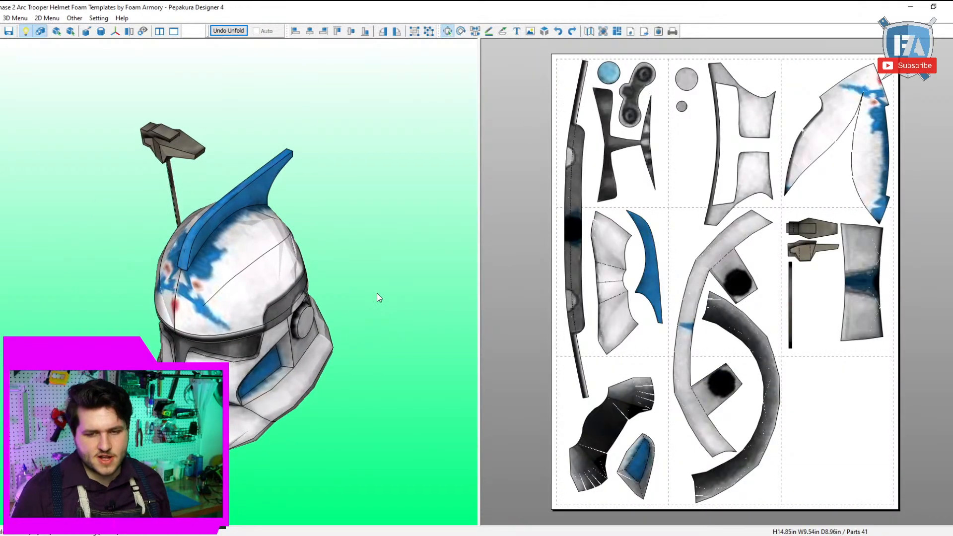
pyautogui.scroll(2, 788, 219)
pyautogui.scroll(-3, 788, 219)
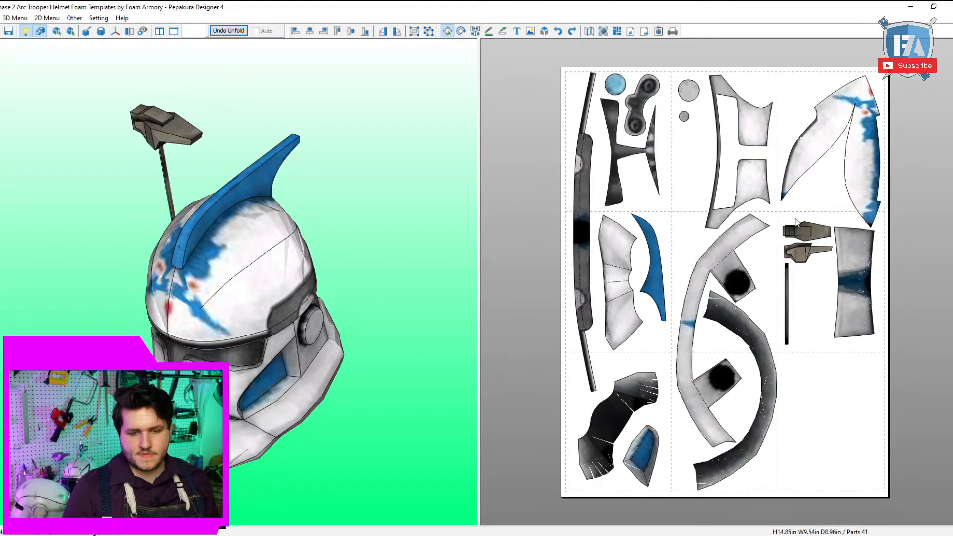
pyautogui.moveTo(228, 239); pyautogui.dragTo(251, 230)
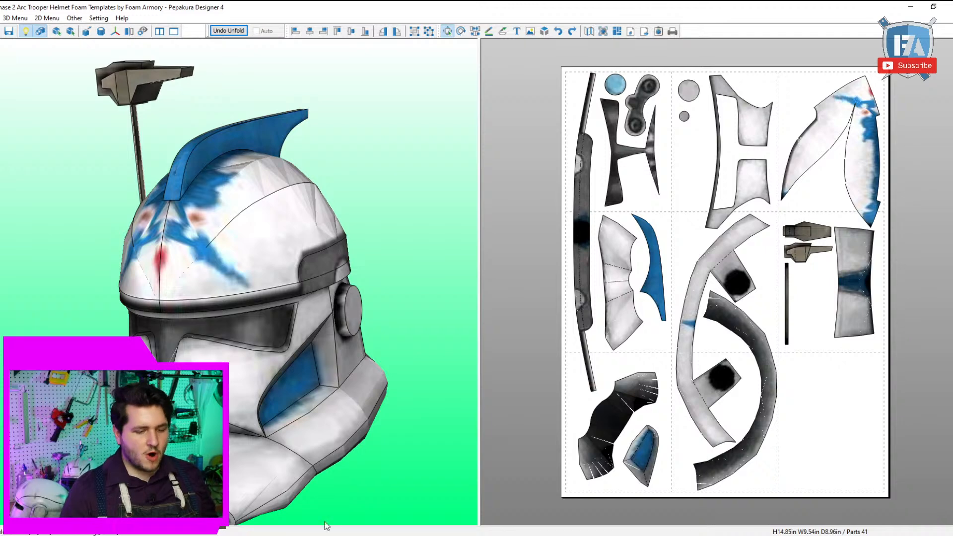
pyautogui.hotkey('alt', 'Tab')
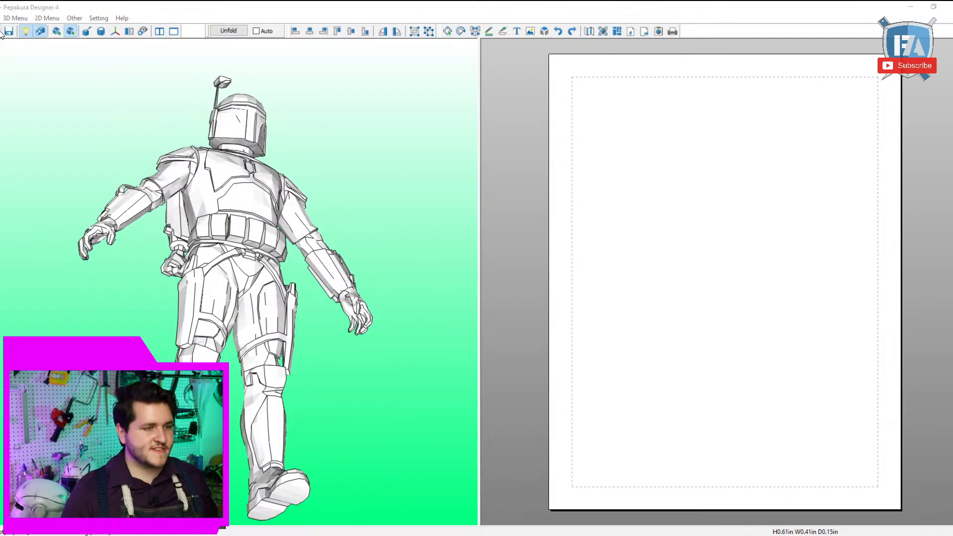
pyautogui.hotkey('ctrl', 'o')
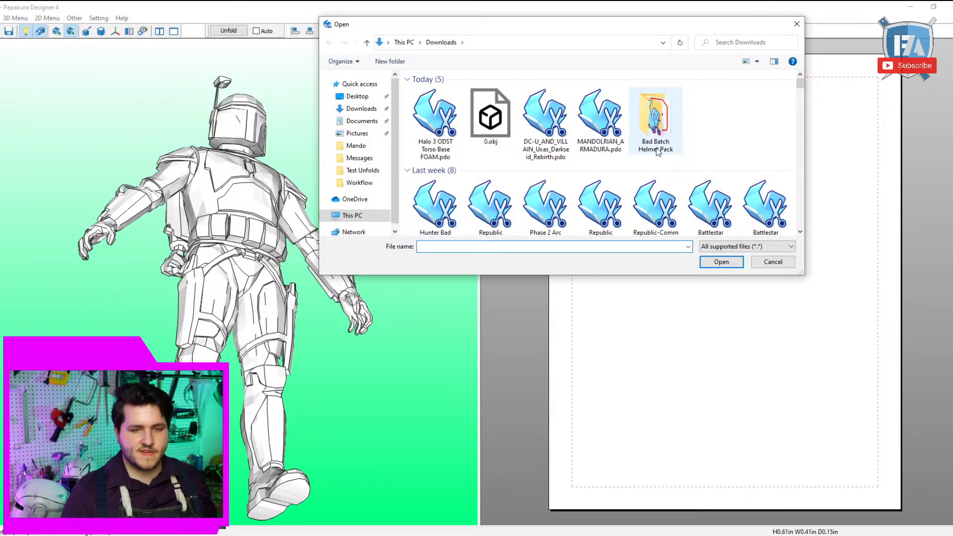
pyautogui.scroll(-1, 601, 119)
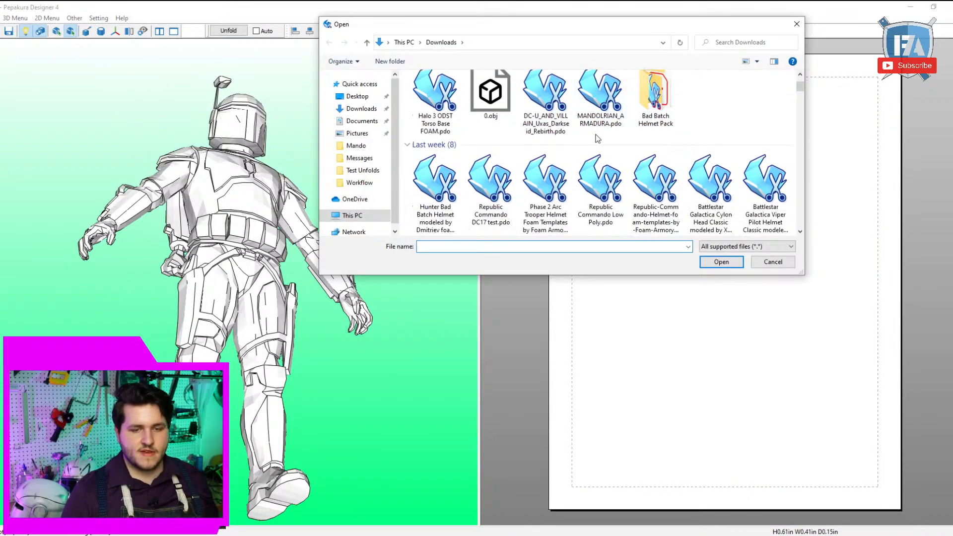
pyautogui.click(796, 24)
pyautogui.click(15, 18)
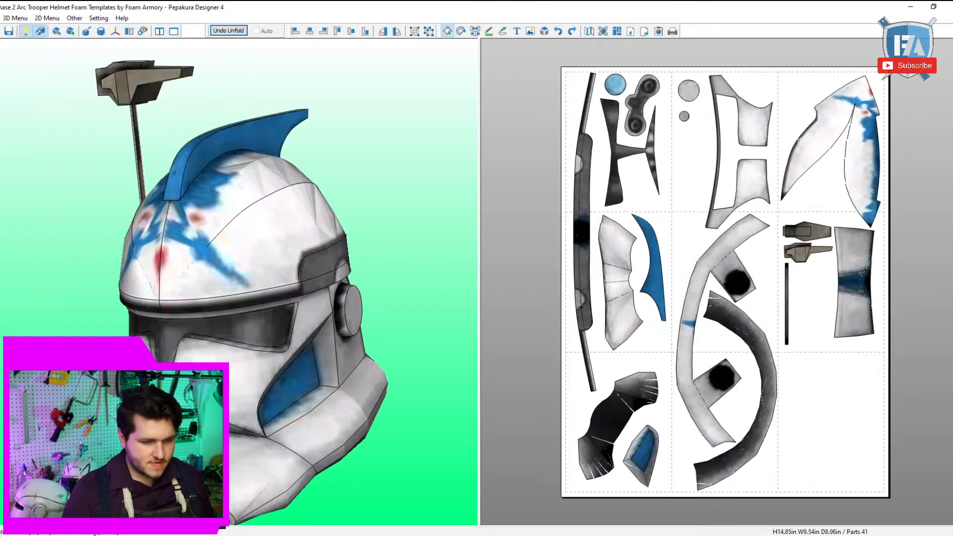
# Open the recent file Sphere - No Unfold.pdo and cancel the unfold size settings.
pyautogui.click(1, 18)
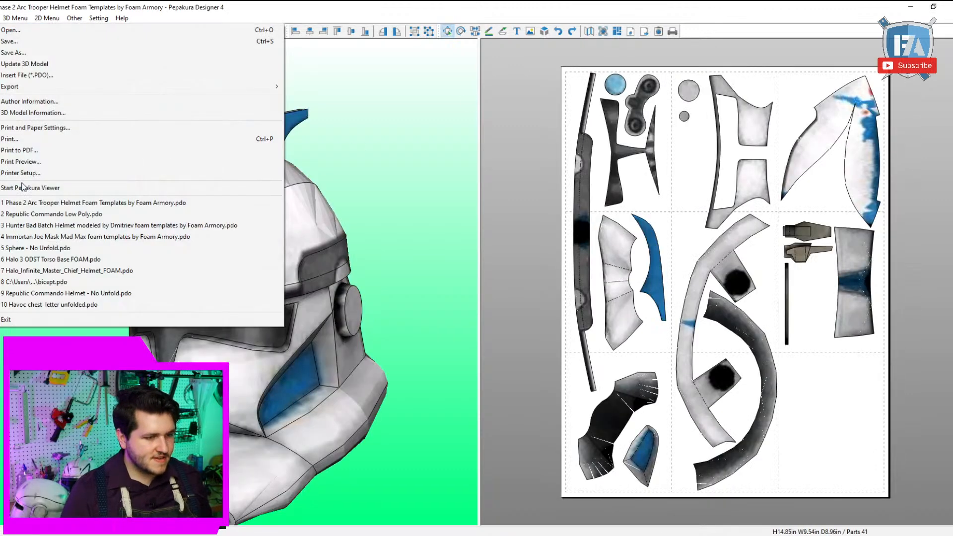
pyautogui.click(48, 248)
pyautogui.click(503, 317)
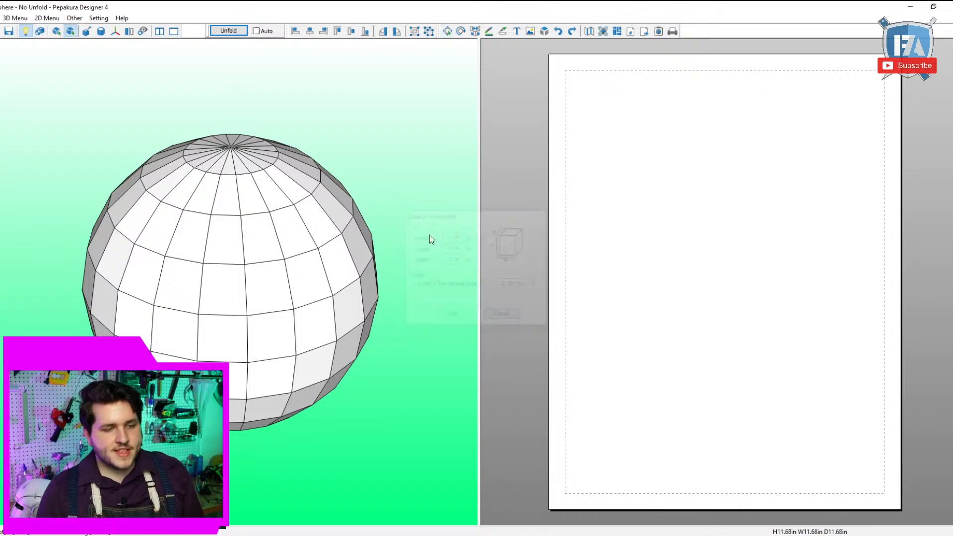
# Specify cutlines on the sphere along the equator, one upper horizontal ring and one vertical meridian.
pyautogui.click(15, 18)
pyautogui.moveTo(115, 35)
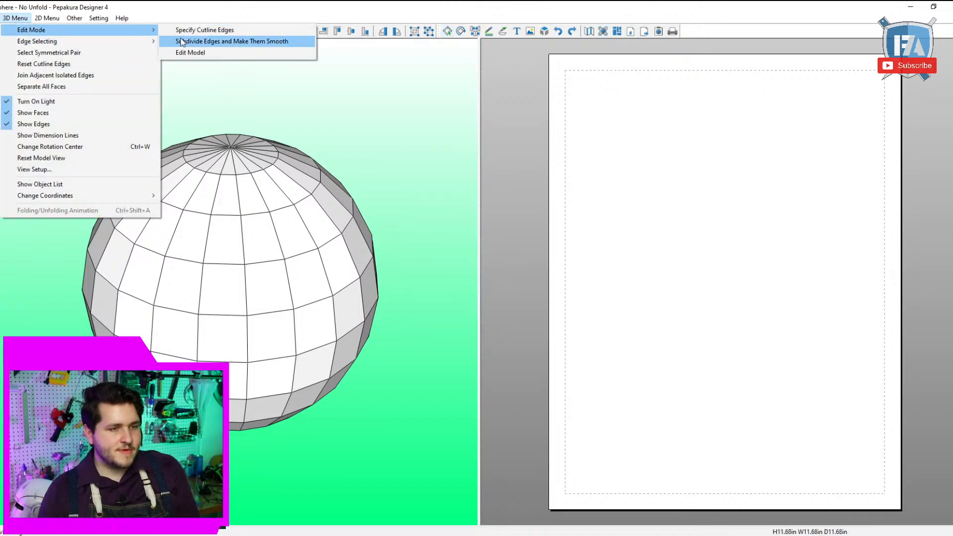
pyautogui.click(198, 30)
pyautogui.moveTo(240, 337); pyautogui.dragTo(270, 329, button='right')
pyautogui.click(281, 302)
pyautogui.moveTo(255, 298); pyautogui.dragTo(261, 272, button='right')
pyautogui.click(237, 195)
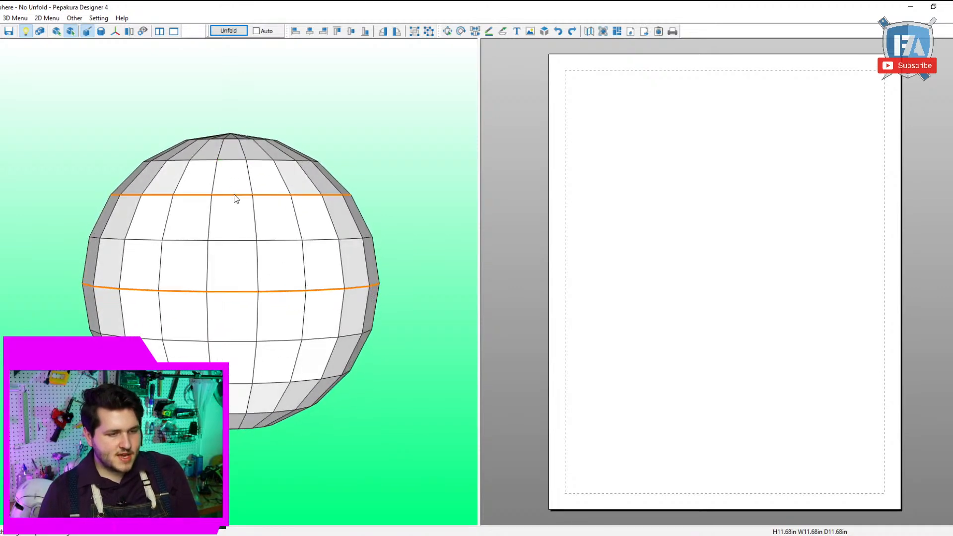
pyautogui.moveTo(237, 198); pyautogui.dragTo(243, 135, button='right')
pyautogui.click(248, 249)
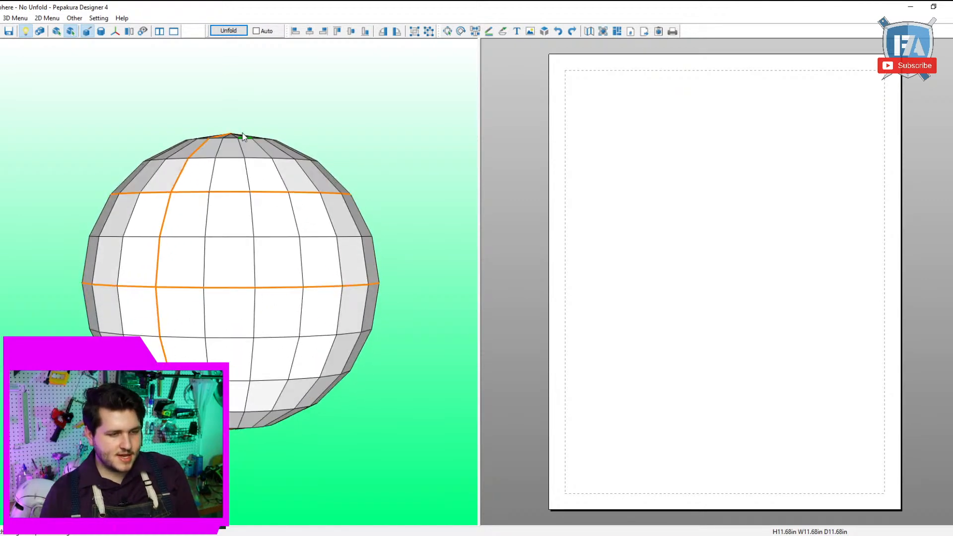
# Unfold the sphere at an assembled height of 3 in and hide the flaps on the pattern.
pyautogui.click(215, 31)
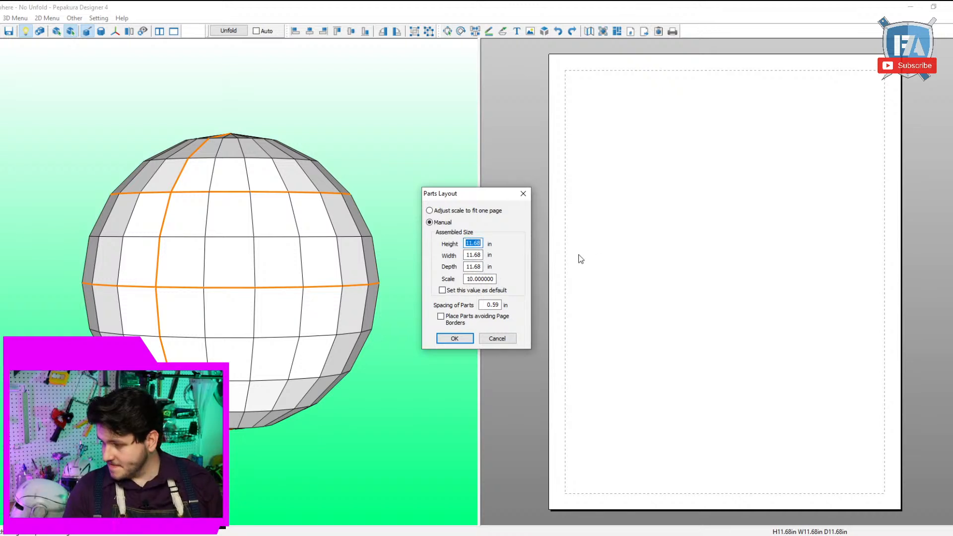
pyautogui.write('3')
pyautogui.click(455, 339)
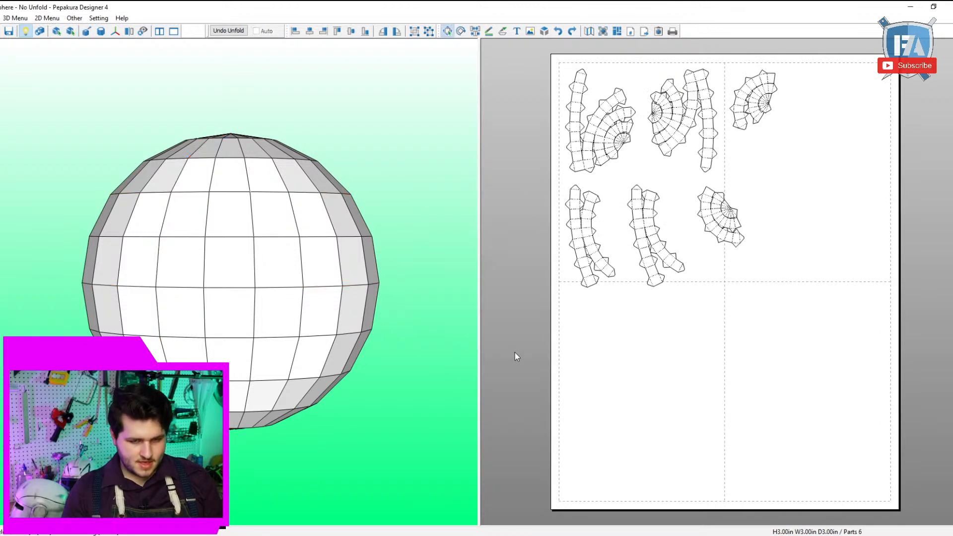
pyautogui.click(47, 18)
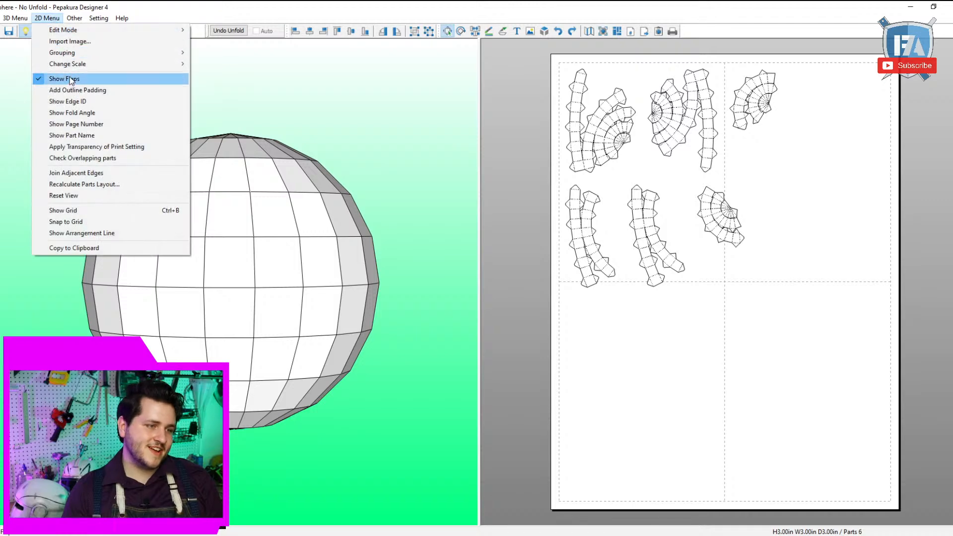
pyautogui.click(72, 79)
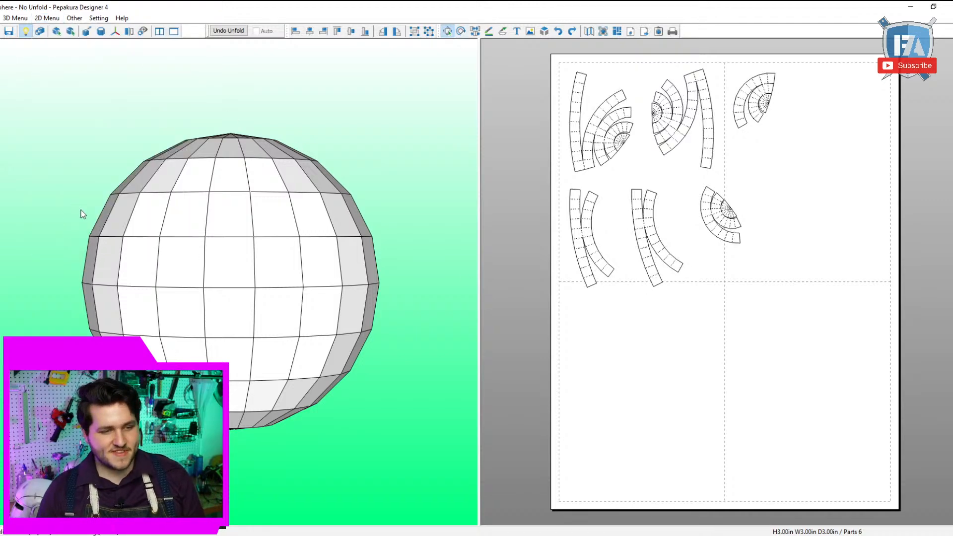
# Pick the sphere's two top cap halves and place them side by side in the empty lower right page.
pyautogui.moveTo(82, 211); pyautogui.dragTo(261, 222)
pyautogui.click(272, 269)
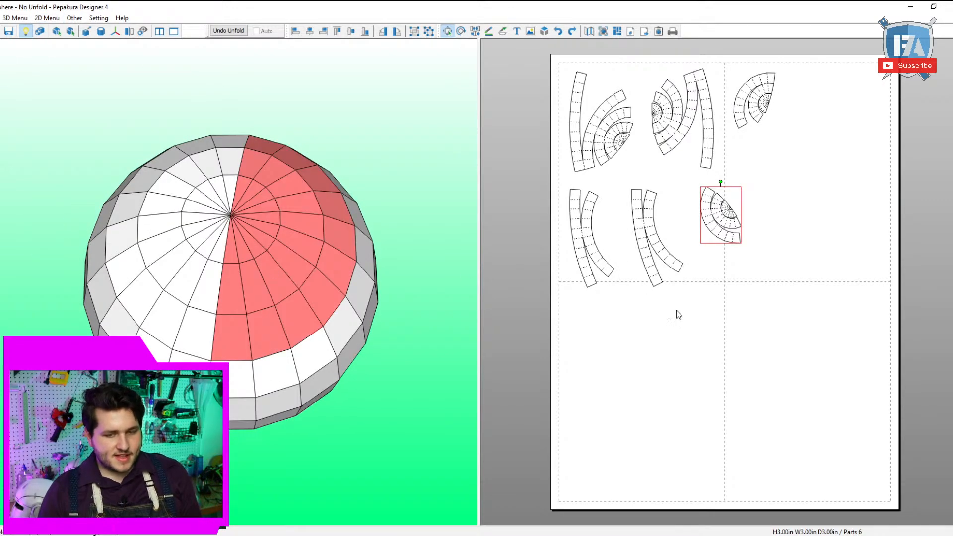
pyautogui.moveTo(719, 295); pyautogui.dragTo(668, 252, button='middle')
pyautogui.moveTo(662, 164); pyautogui.dragTo(720, 339)
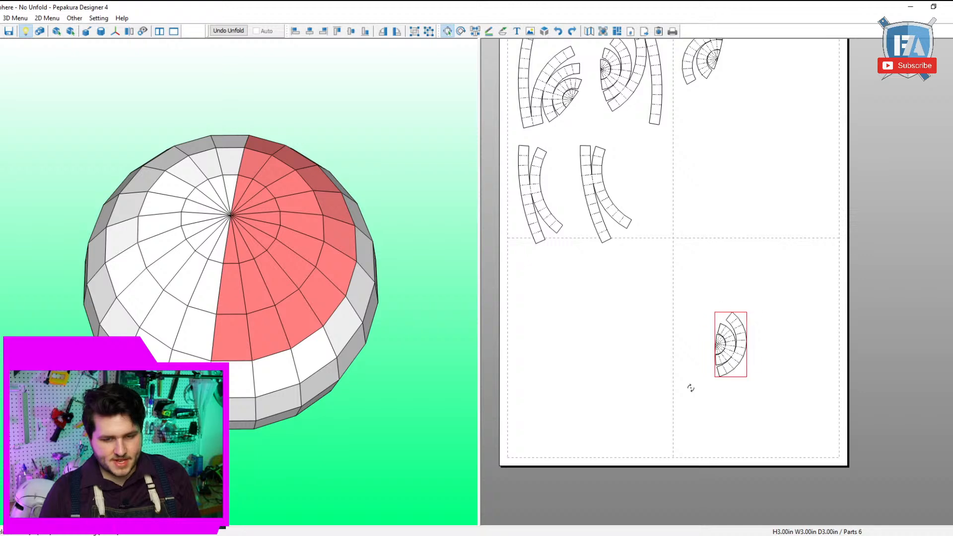
pyautogui.moveTo(702, 74); pyautogui.dragTo(694, 365)
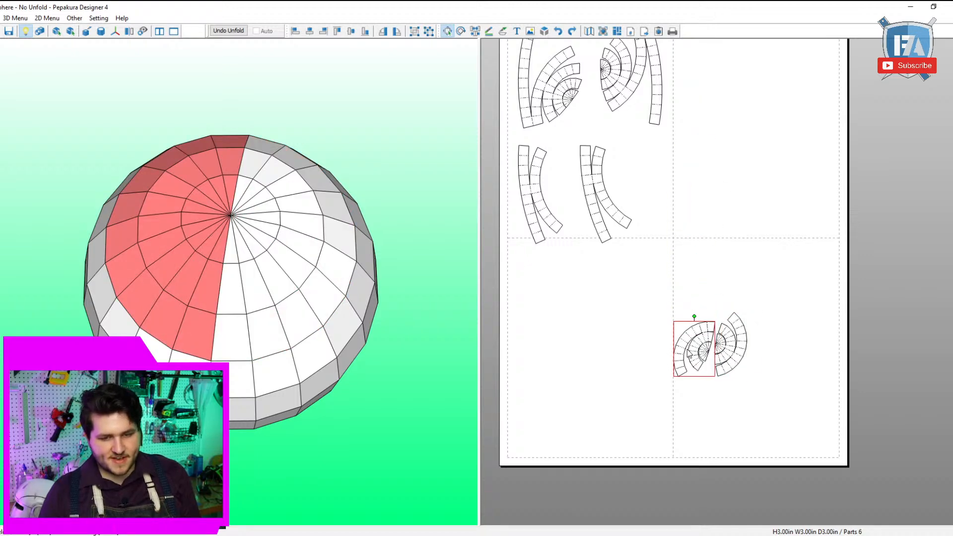
# Move the two upper band parts beside the cap halves, one on each side, rotating the right one to curve around the cap.
pyautogui.moveTo(334, 298); pyautogui.dragTo(300, 294)
pyautogui.click(290, 276)
pyautogui.moveTo(602, 234); pyautogui.dragTo(731, 436)
pyautogui.scroll(3, 725, 427)
pyautogui.moveTo(683, 380); pyautogui.dragTo(667, 256, button='middle')
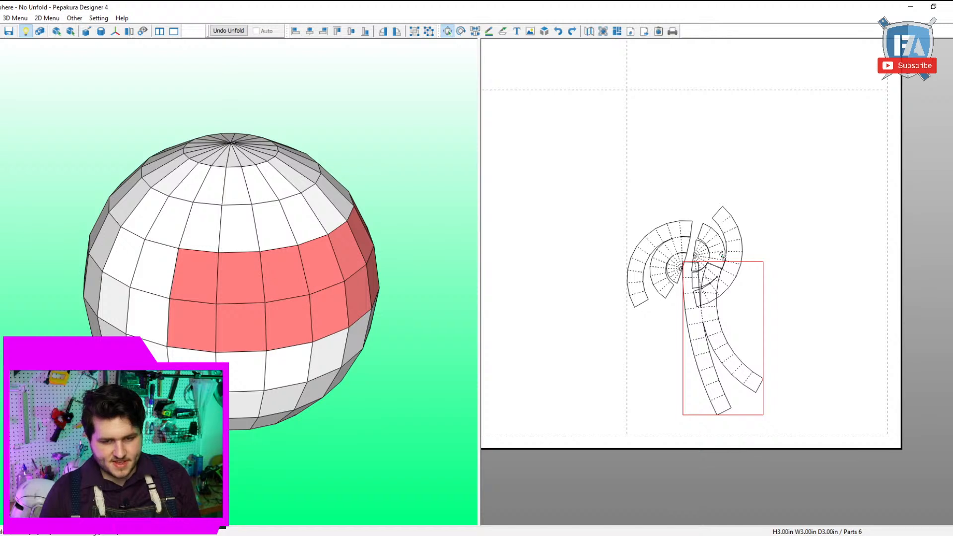
pyautogui.moveTo(722, 255); pyautogui.dragTo(735, 350)
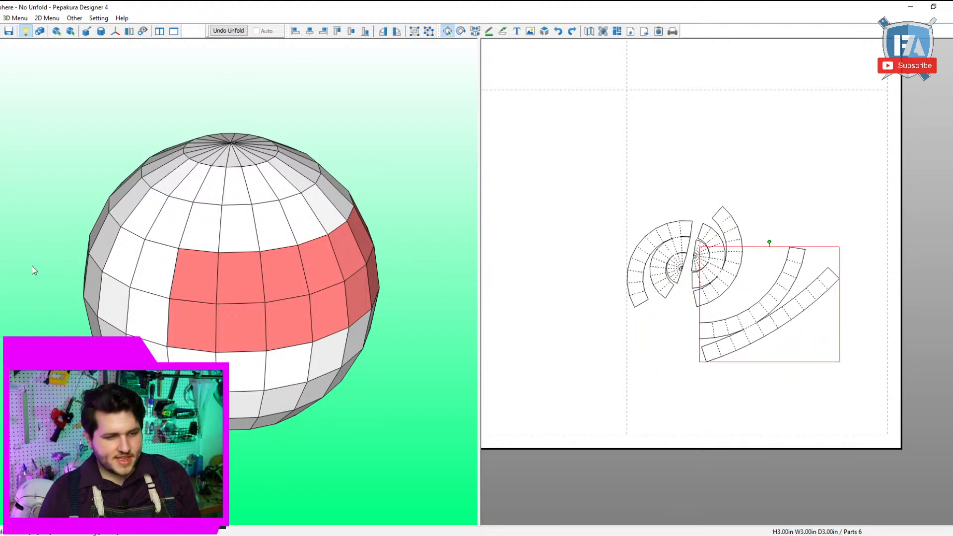
pyautogui.moveTo(137, 264); pyautogui.dragTo(678, 437)
# Rejoin the right band's upper squares one by one to its lower strip from both ends, leaving darts between them.
pyautogui.click(668, 442)
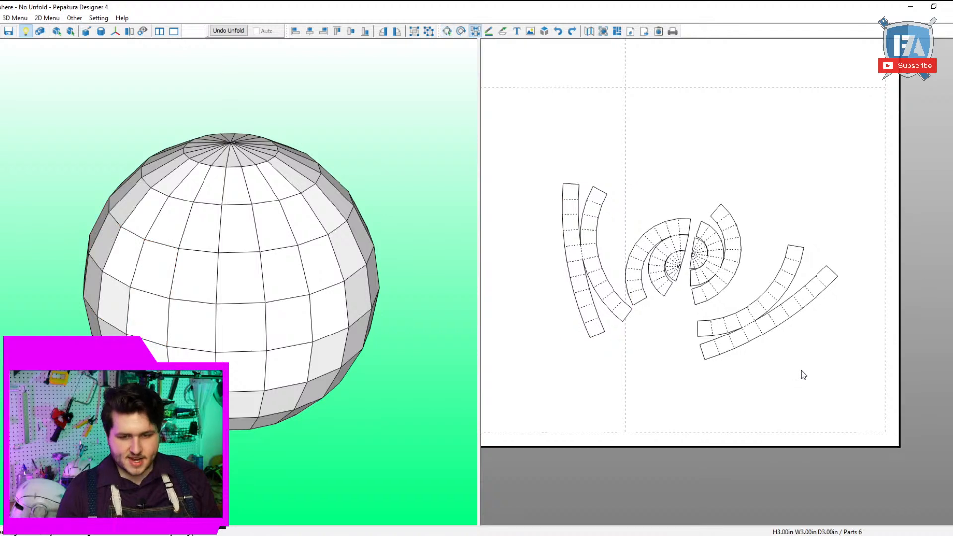
pyautogui.scroll(3, 802, 374)
pyautogui.click(673, 290)
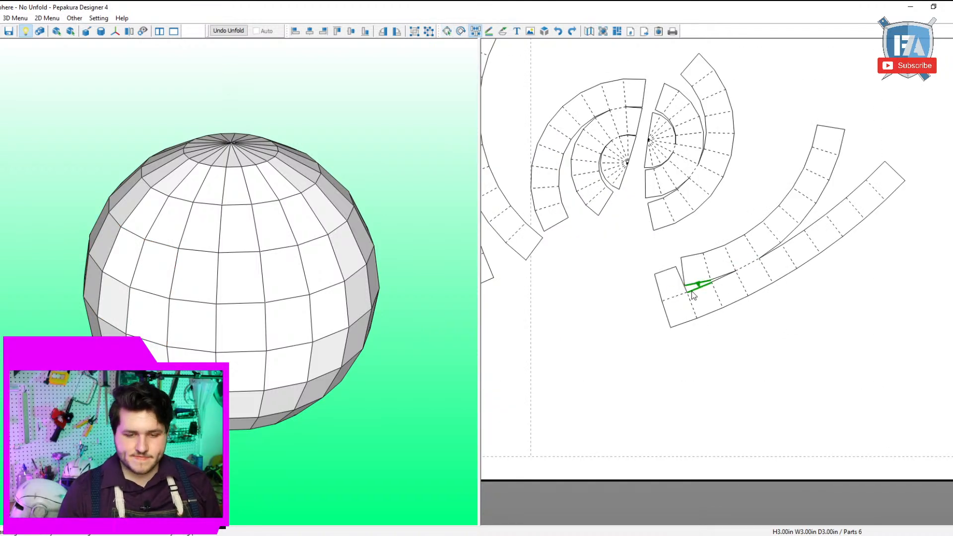
pyautogui.click(693, 284)
pyautogui.click(723, 278)
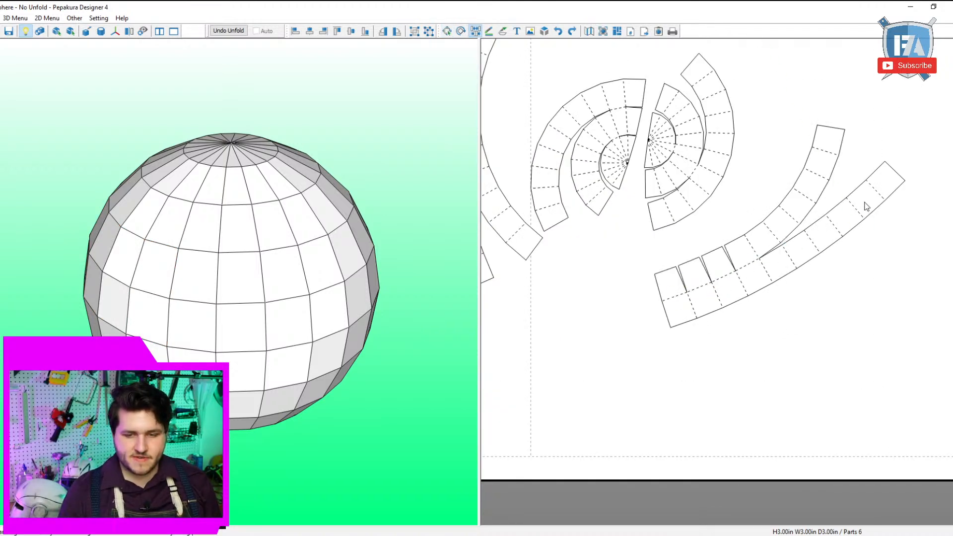
pyautogui.click(870, 176)
pyautogui.click(856, 189)
pyautogui.click(839, 205)
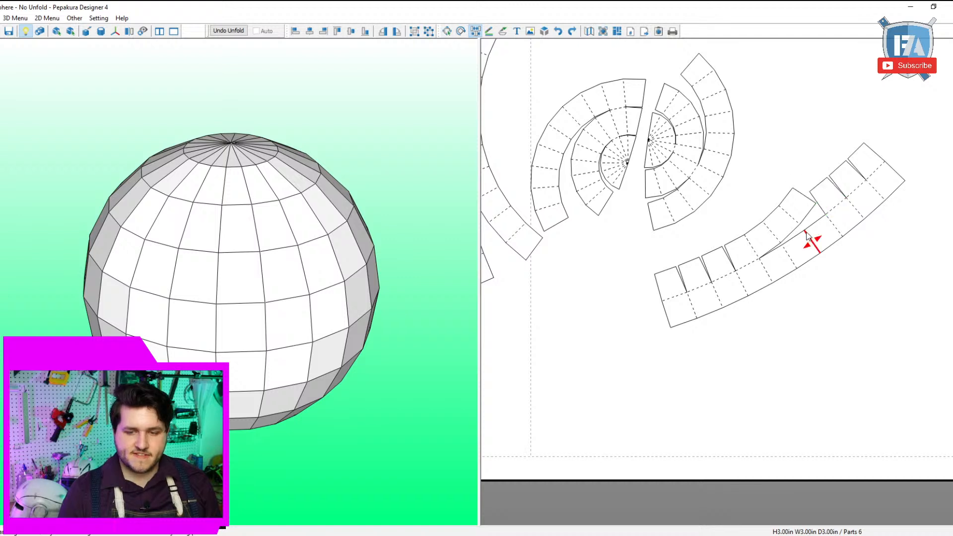
pyautogui.click(813, 226)
pyautogui.click(798, 238)
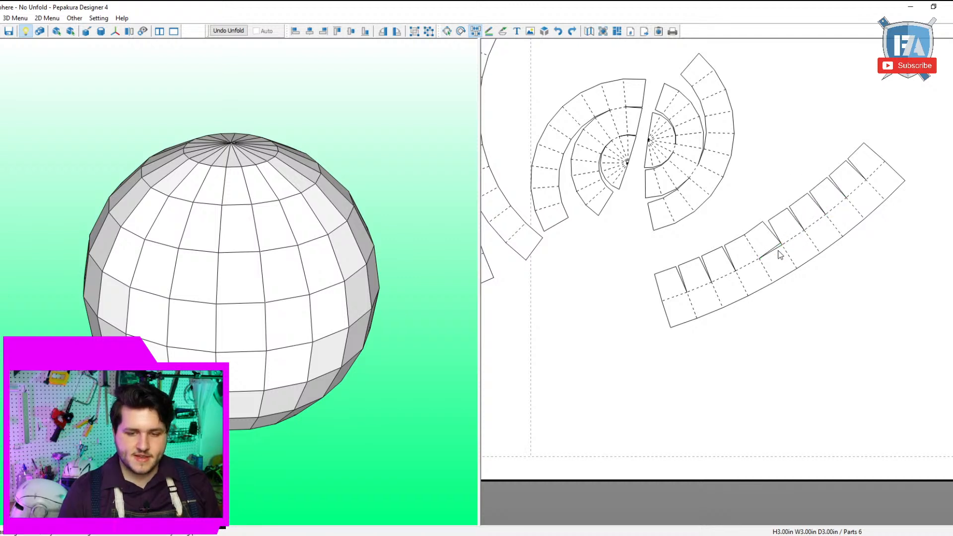
# Join the right cap half to the band and reattach its lowest outer squares to form darts.
pyautogui.click(693, 263)
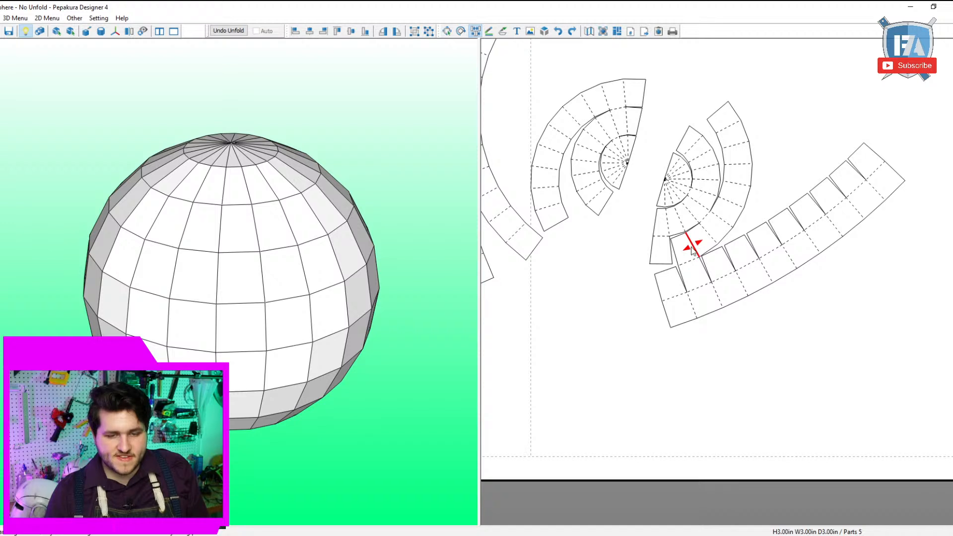
pyautogui.click(694, 242)
pyautogui.click(672, 246)
pyautogui.click(687, 231)
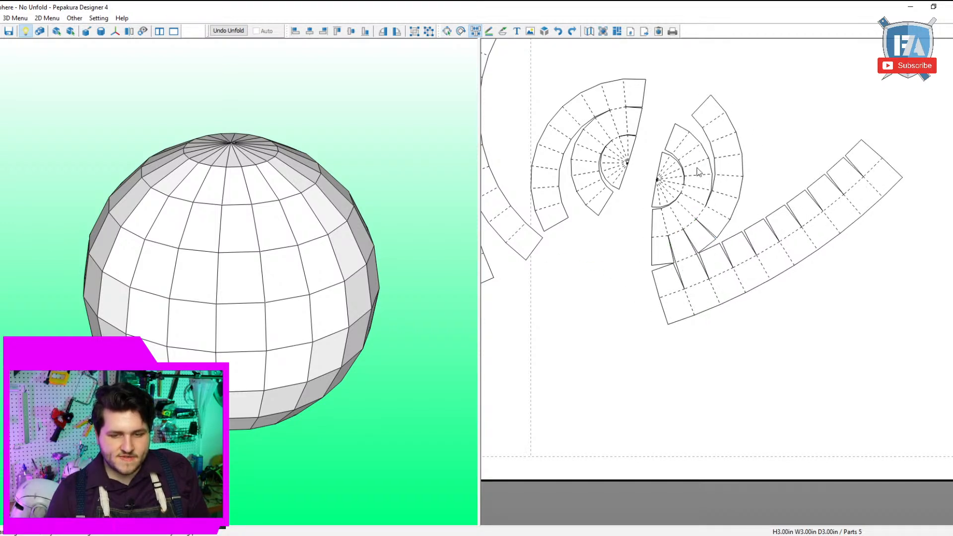
# Reattach the remaining outer squares of the right cap half to its inner ring, spacing the cuts as darts.
pyautogui.click(691, 140)
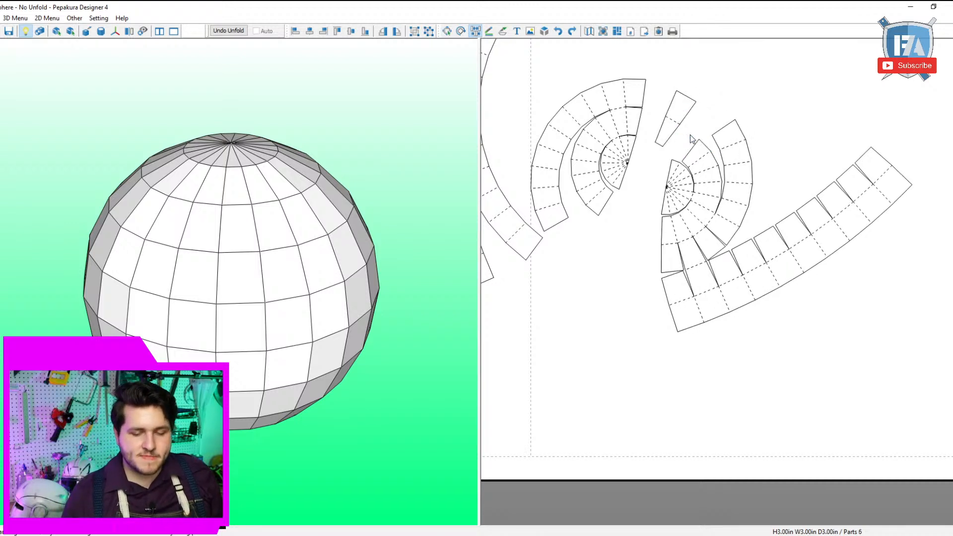
pyautogui.click(709, 144)
pyautogui.click(690, 150)
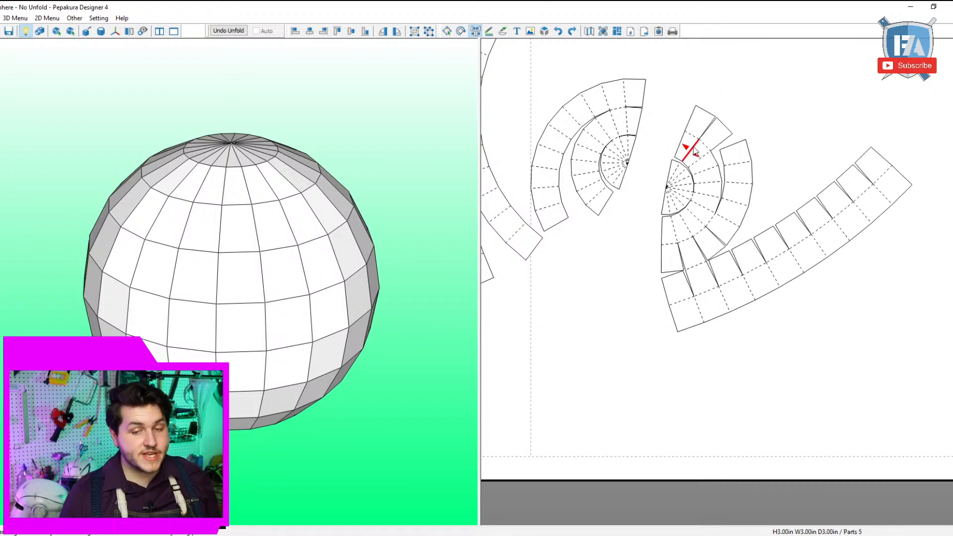
pyautogui.click(720, 160)
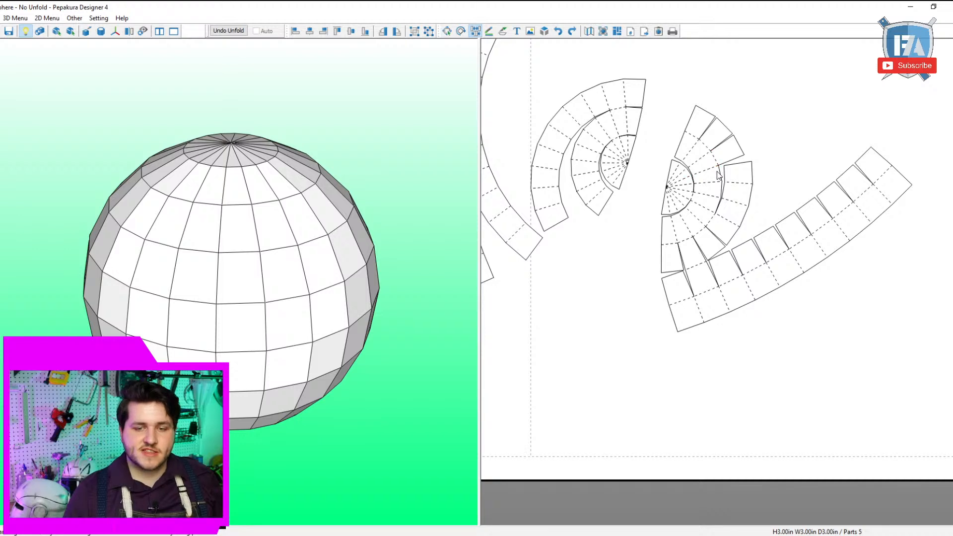
pyautogui.click(724, 171)
pyautogui.click(723, 193)
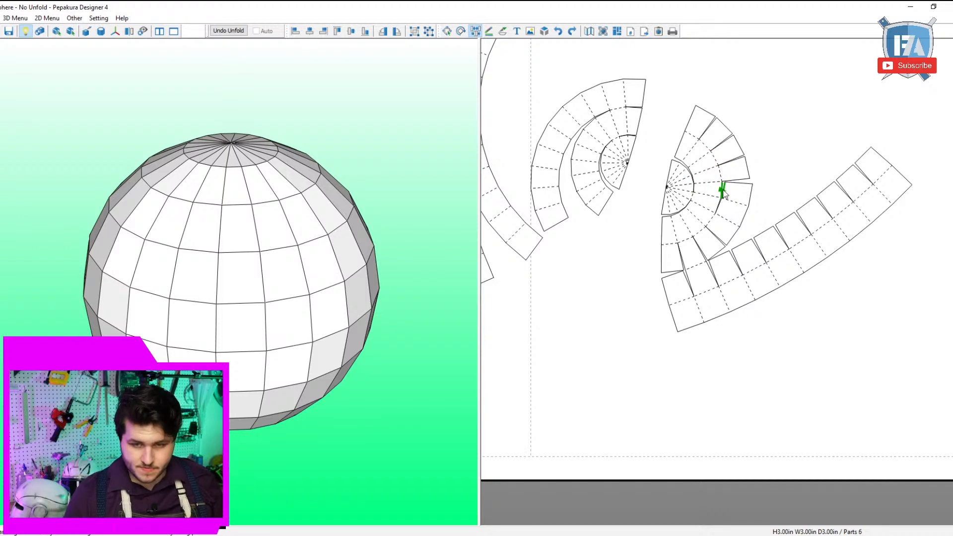
pyautogui.click(721, 193)
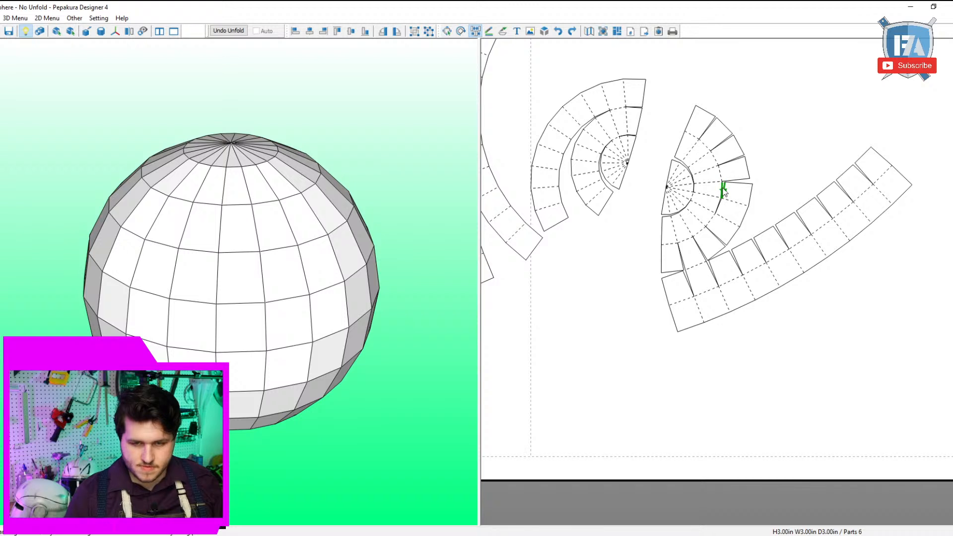
pyautogui.click(723, 189)
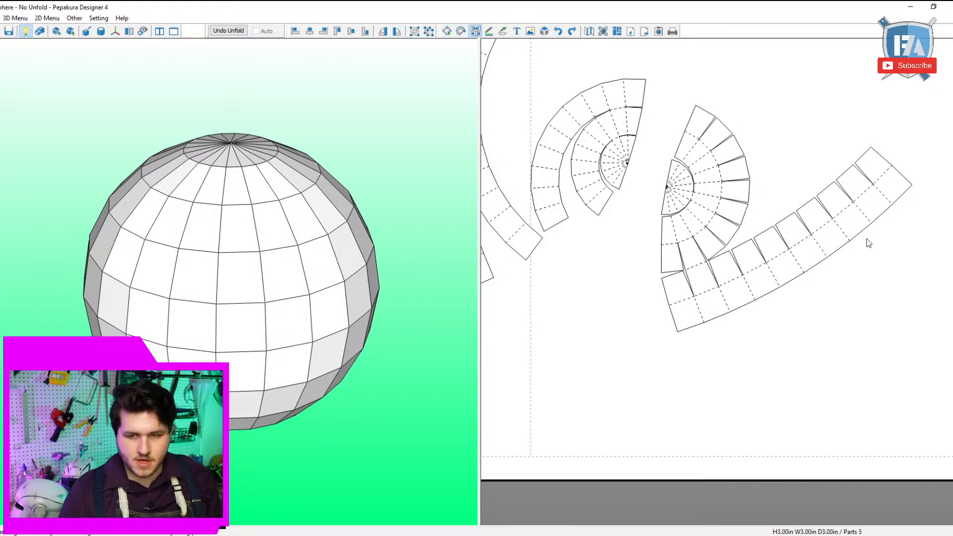
# Rejoin the triangular pole faces of the right cap half to the surrounding ring, splitting the centre into darts.
pyautogui.scroll(3, 735, 159)
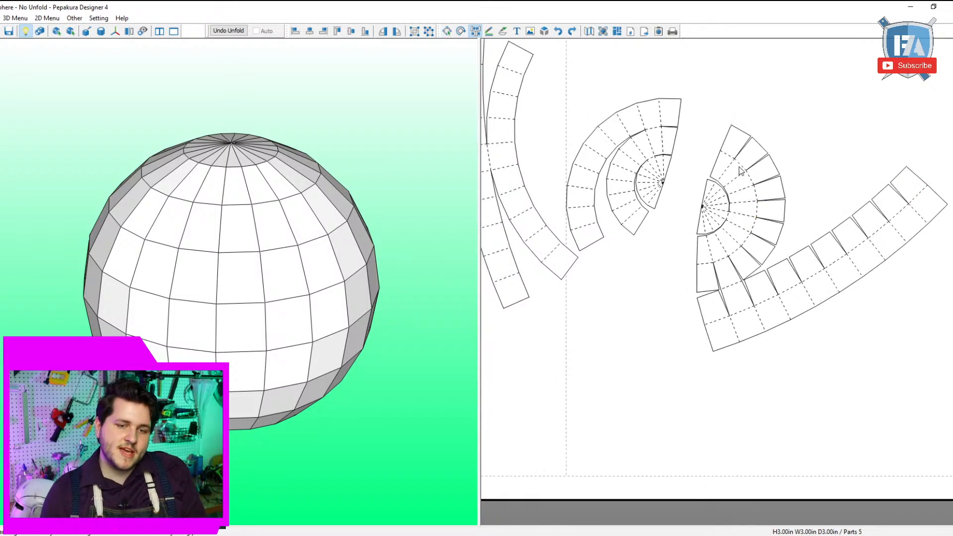
pyautogui.click(738, 195)
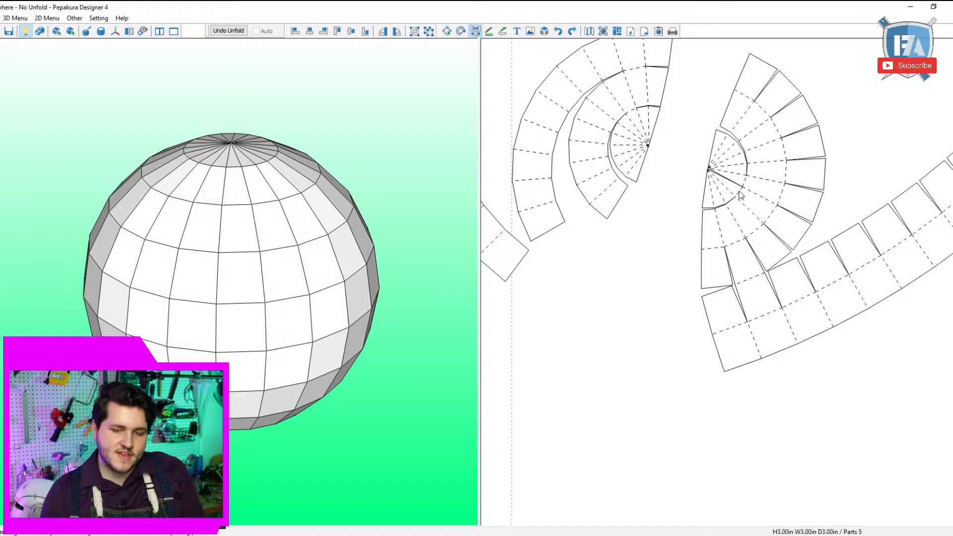
pyautogui.click(729, 183)
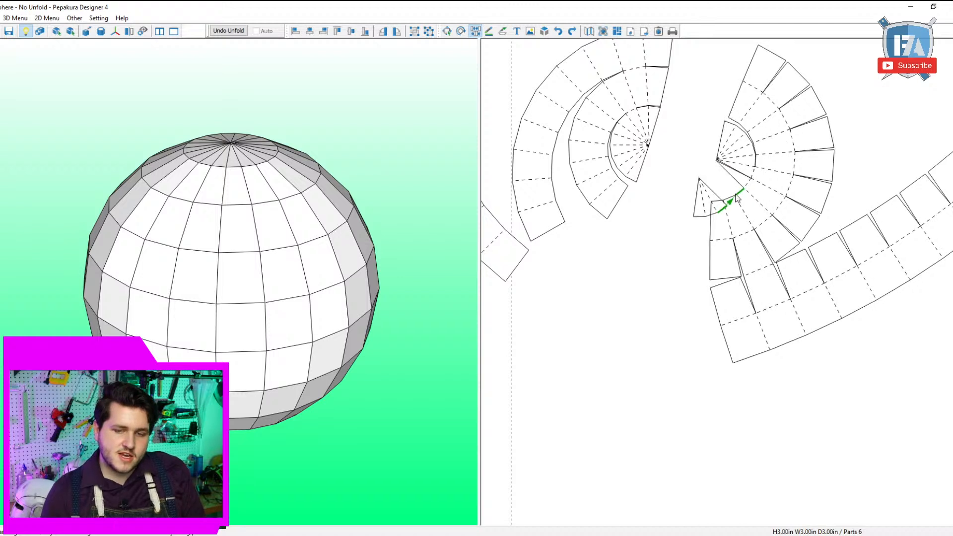
pyautogui.click(740, 163)
pyautogui.click(753, 171)
pyautogui.click(733, 170)
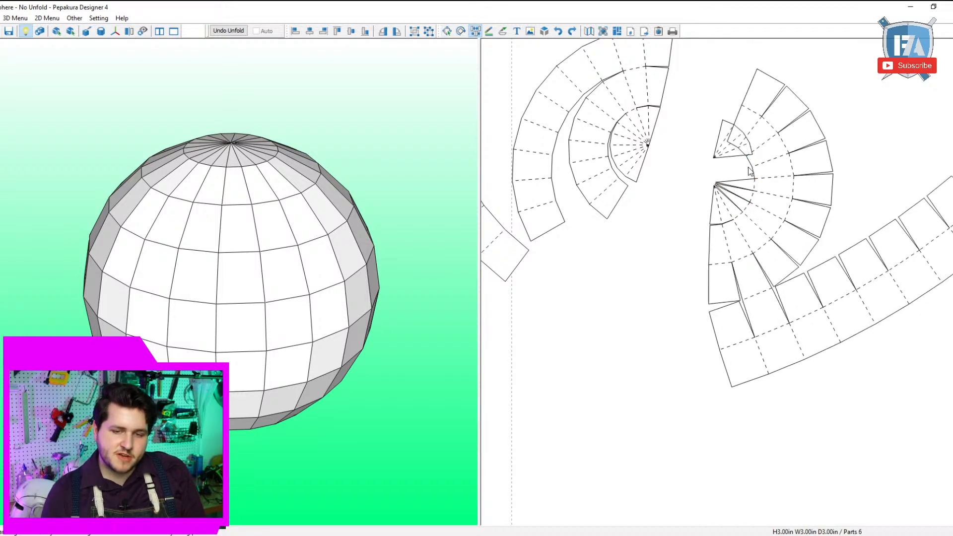
pyautogui.click(753, 170)
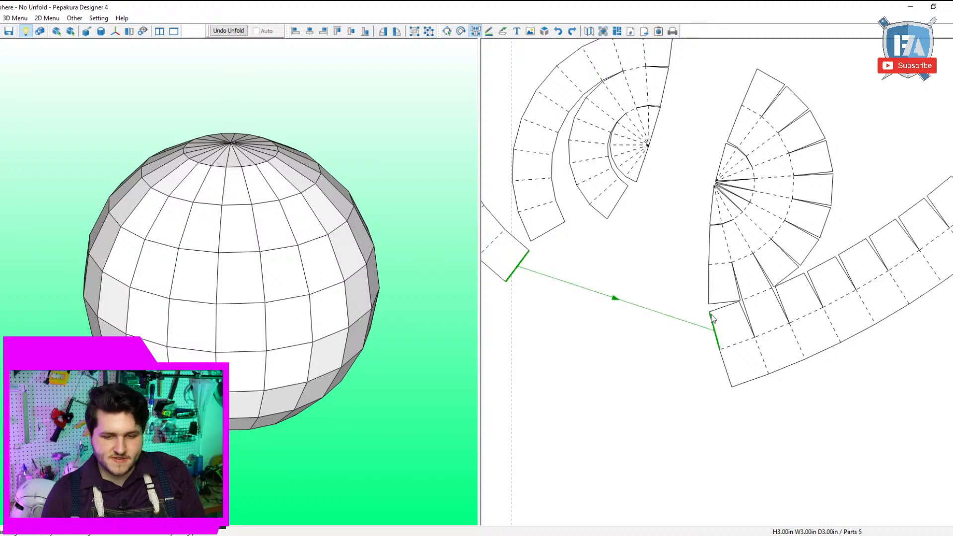
# Rejoin the end squares of the cap's outer ring and the band's upper row to their neighbours in the same row.
pyautogui.click(749, 318)
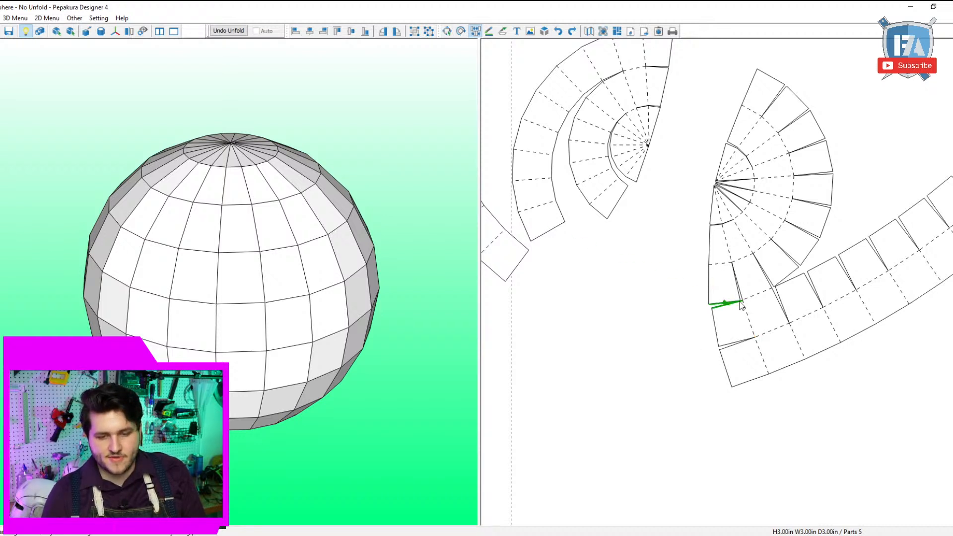
pyautogui.click(740, 288)
pyautogui.moveTo(726, 303); pyautogui.dragTo(655, 366, button='middle')
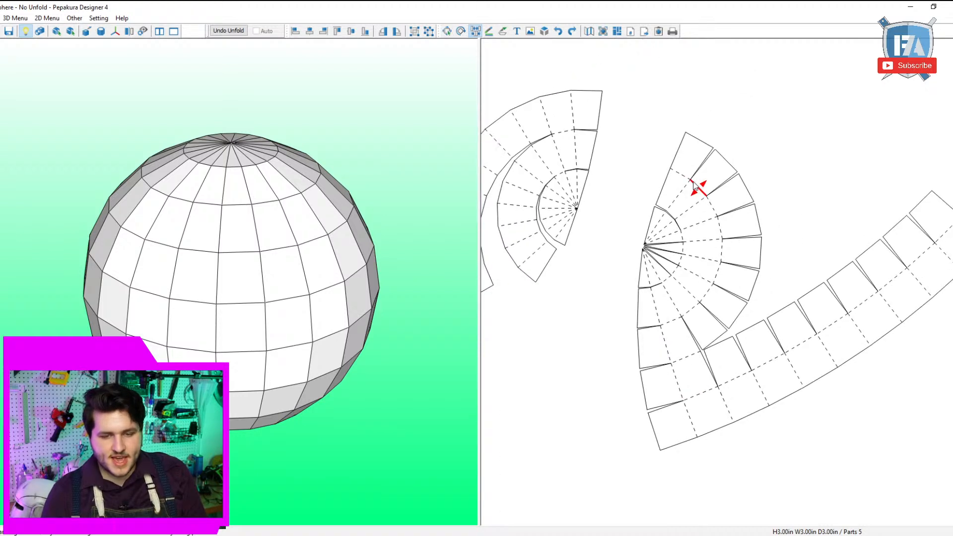
pyautogui.click(702, 168)
pyautogui.moveTo(899, 199); pyautogui.dragTo(762, 177, button='middle')
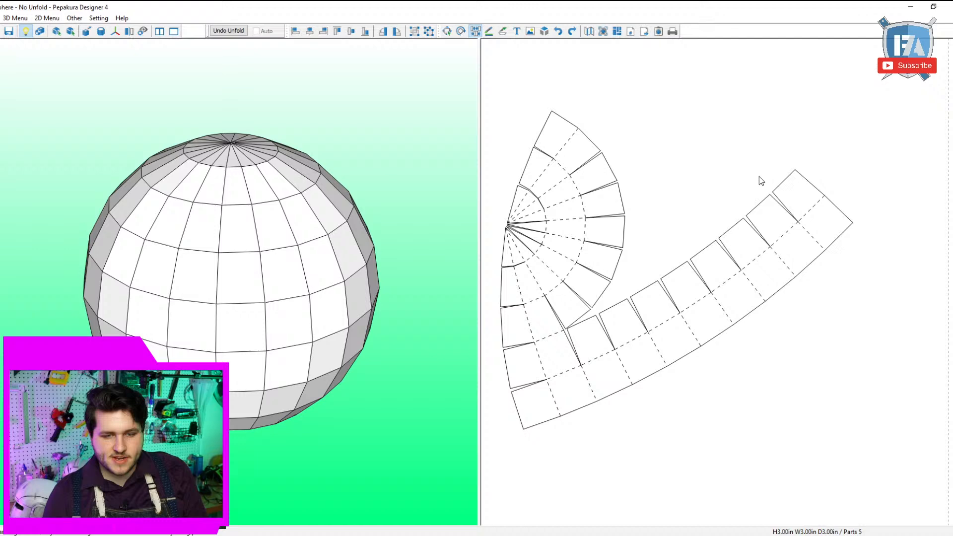
pyautogui.click(782, 208)
pyautogui.scroll(-3, 702, 305)
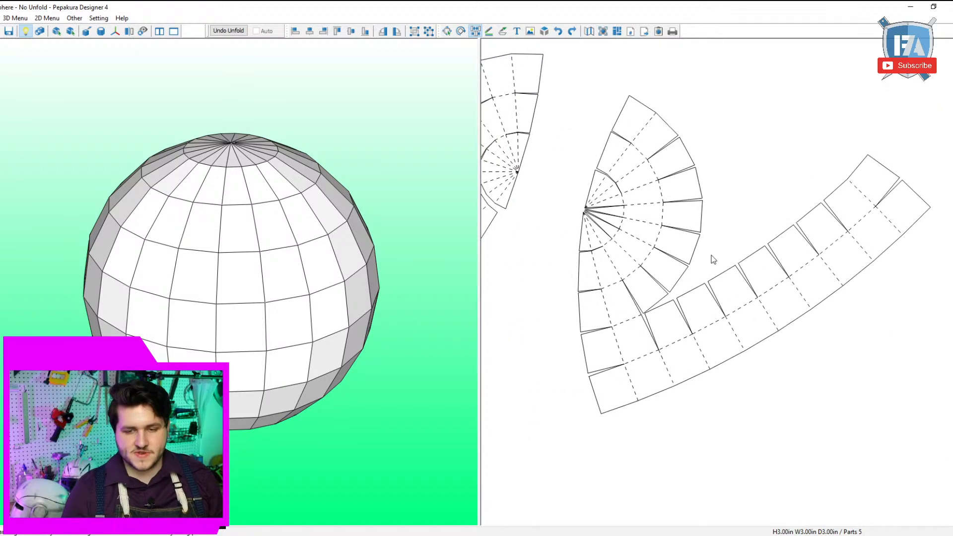
# Move the combined cap and band part down and away from the other cap half.
pyautogui.press('Escape')
pyautogui.moveTo(708, 329); pyautogui.dragTo(770, 383)
pyautogui.scroll(2, 769, 382)
pyautogui.moveTo(713, 389); pyautogui.dragTo(708, 287, button='middle')
pyautogui.scroll(-2, 224, 270)
pyautogui.moveTo(715, 308); pyautogui.dragTo(733, 375)
pyautogui.scroll(-3, 729, 357)
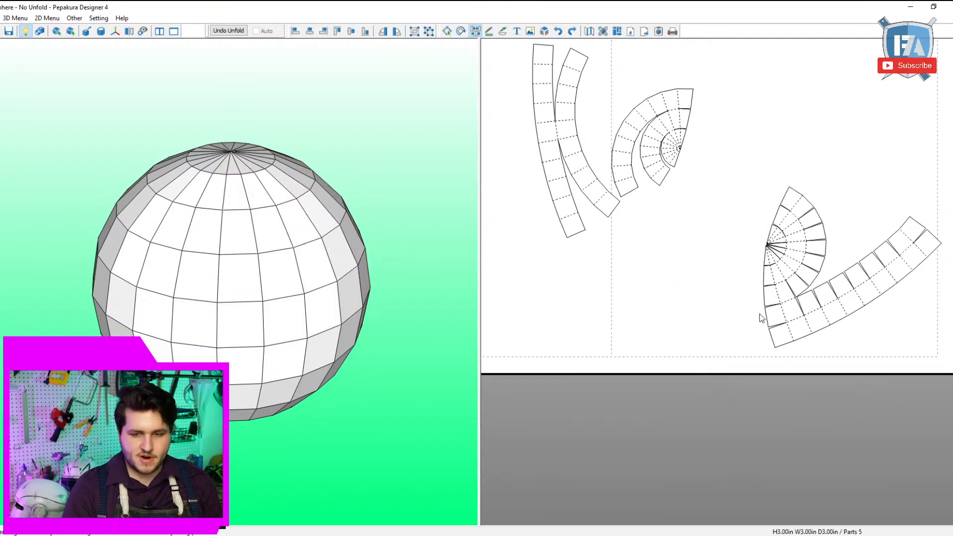
# Join the two cap halves at the pole and reattach the left half's pole triangles to the surrounding ring, splitting the centre into darts.
pyautogui.click(768, 250)
pyautogui.scroll(3, 750, 229)
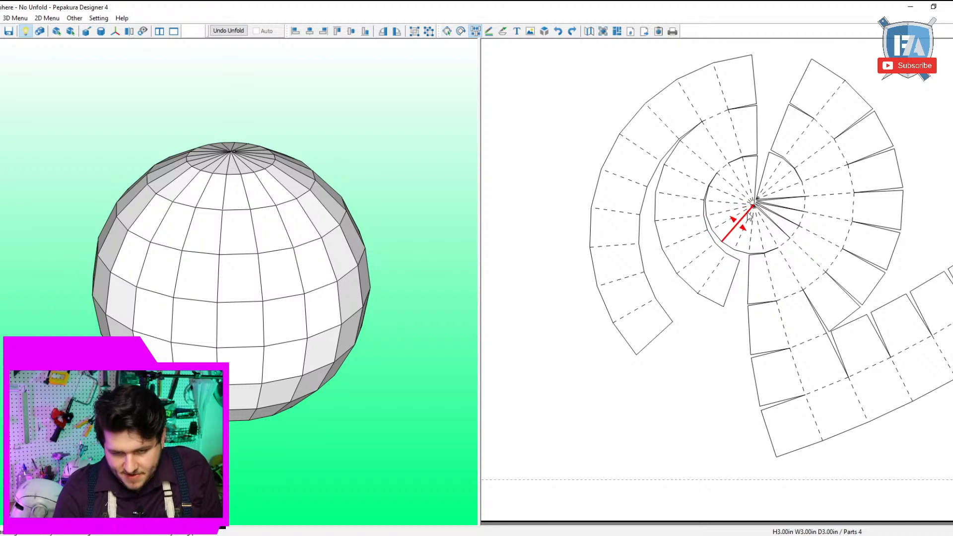
pyautogui.click(743, 212)
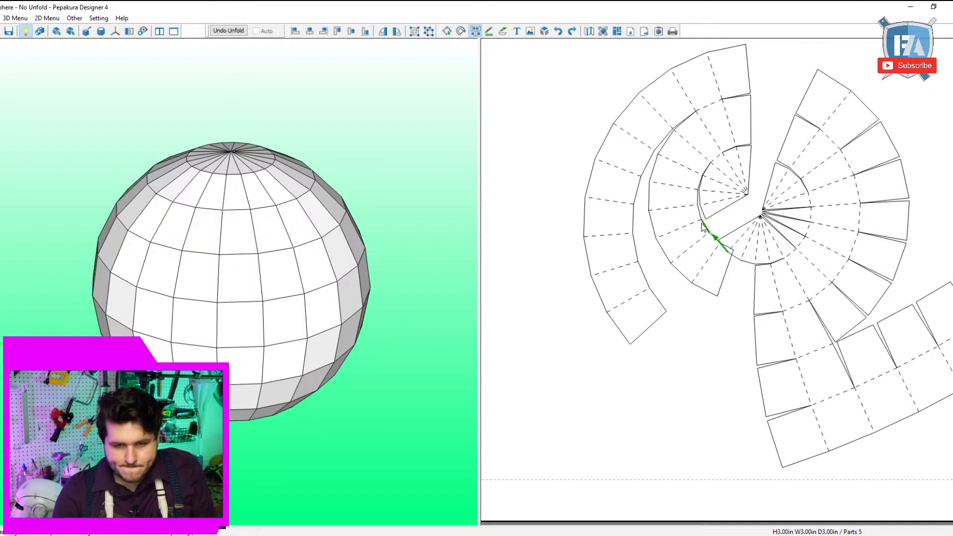
pyautogui.click(701, 222)
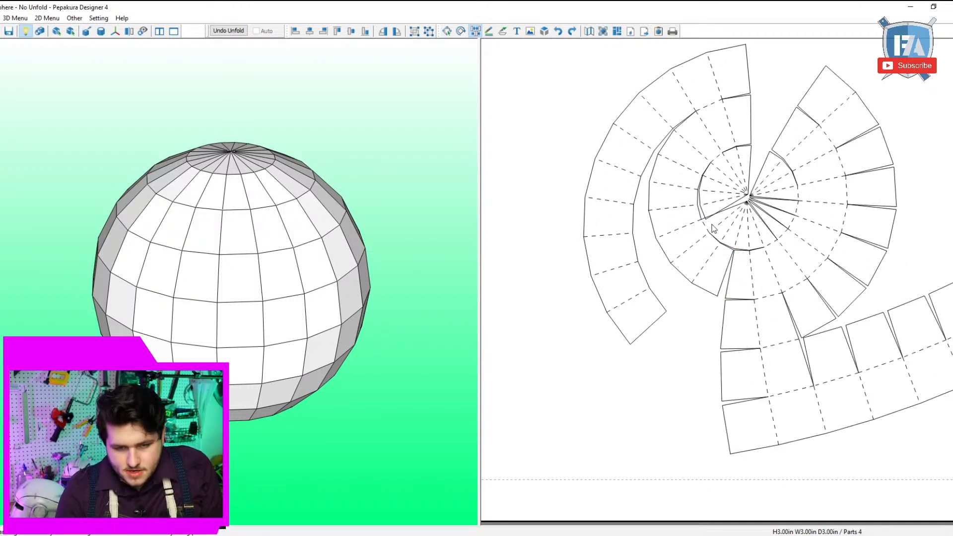
pyautogui.click(699, 199)
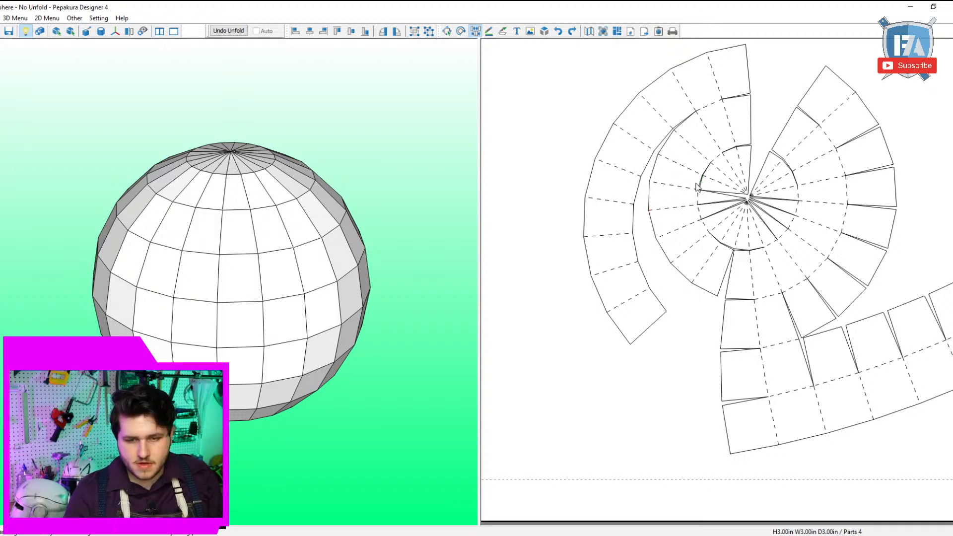
pyautogui.click(703, 180)
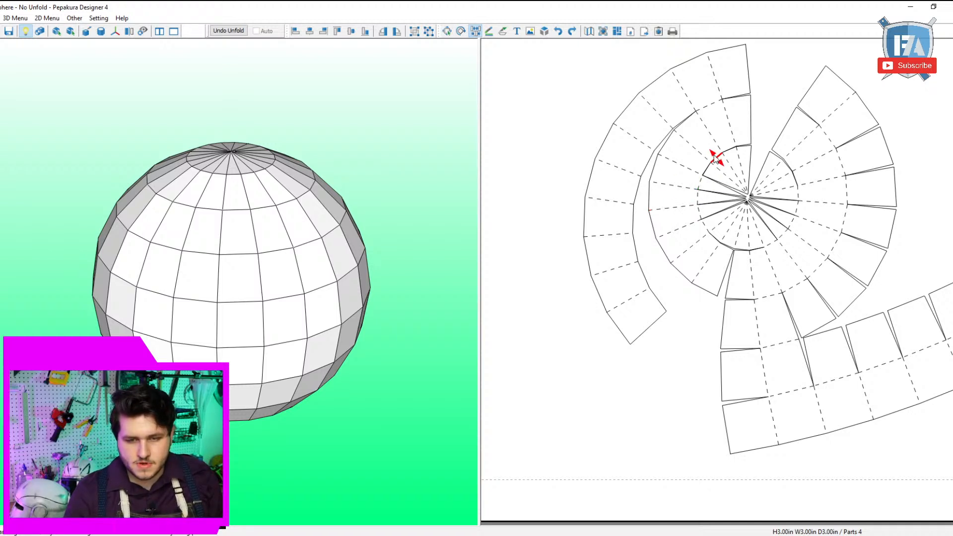
pyautogui.click(720, 160)
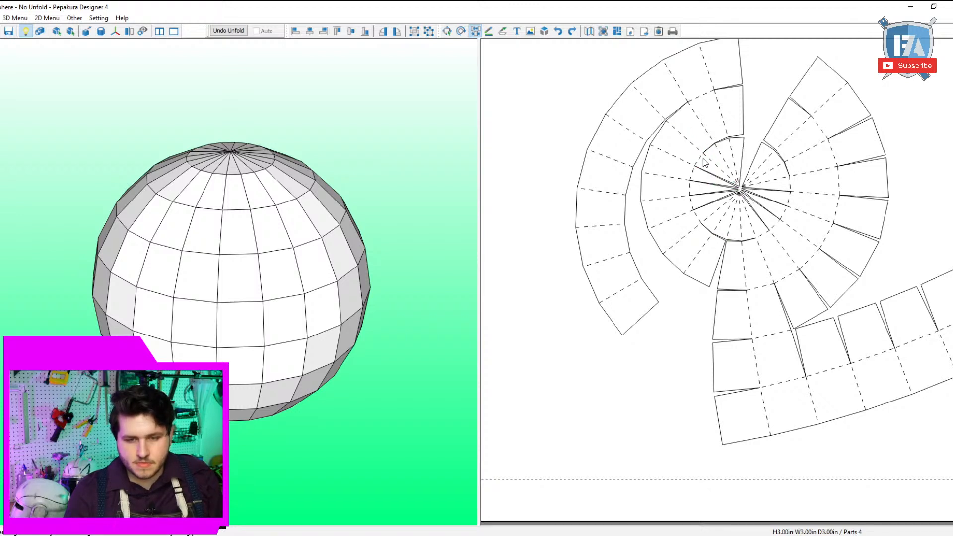
pyautogui.click(703, 162)
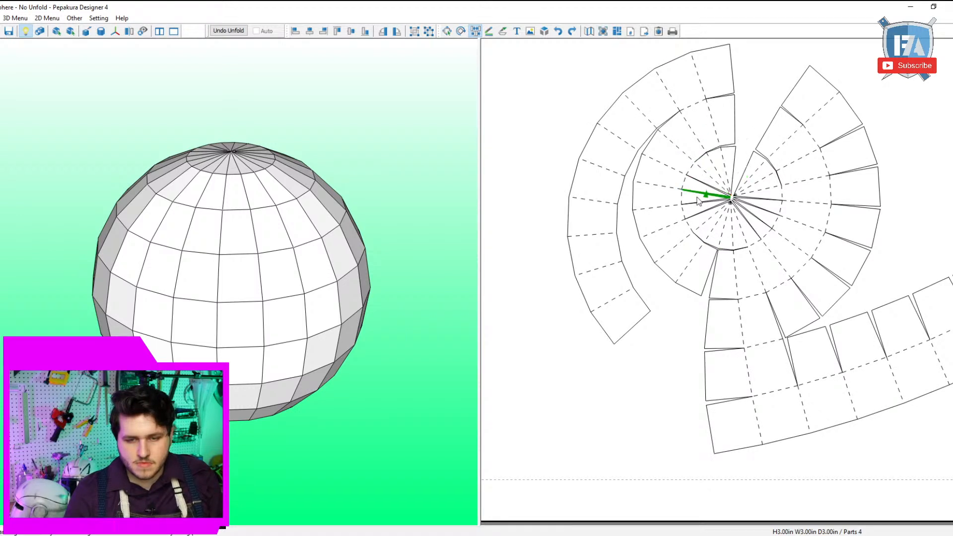
pyautogui.click(687, 225)
pyautogui.click(687, 223)
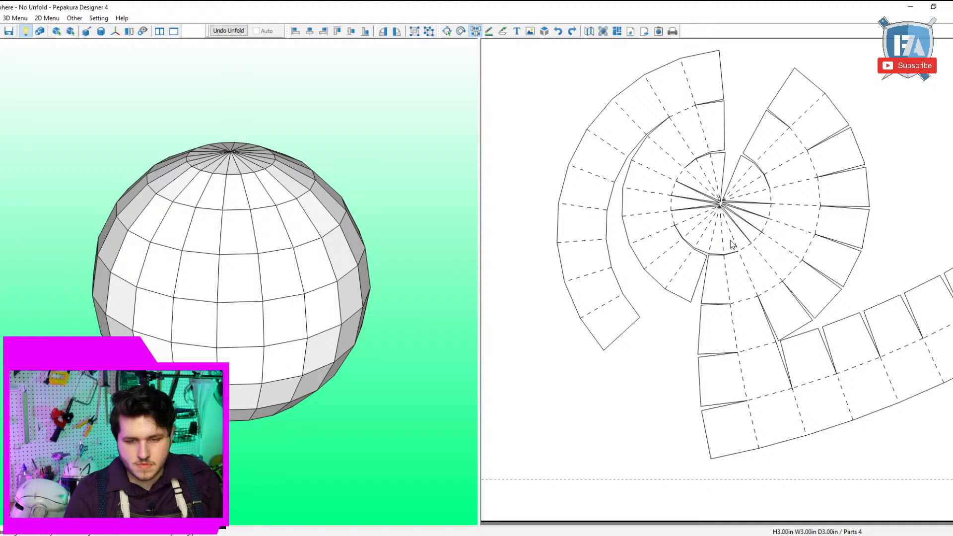
pyautogui.click(753, 247)
pyautogui.click(750, 246)
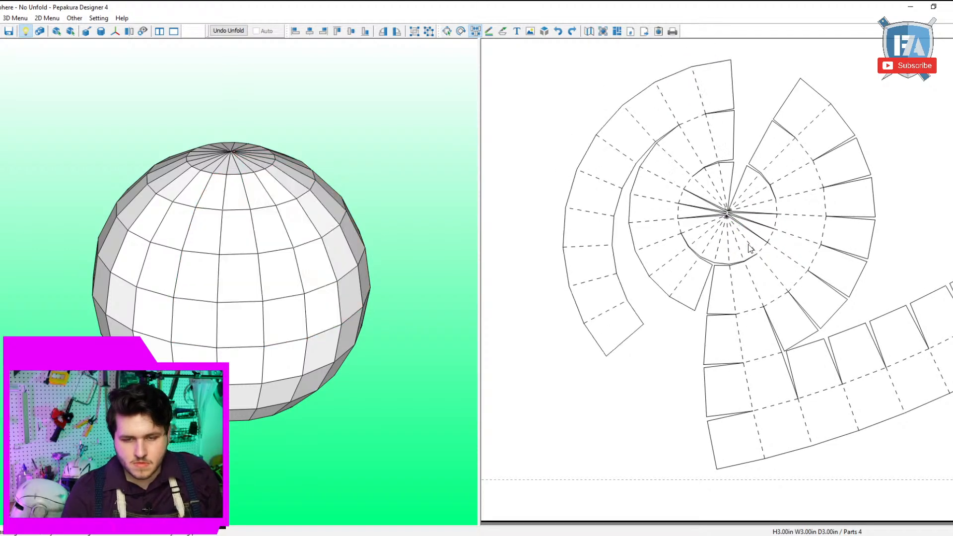
# Reattach the outer squares of the left cap half to its inner ring, spacing the cuts between them as darts.
pyautogui.click(664, 296)
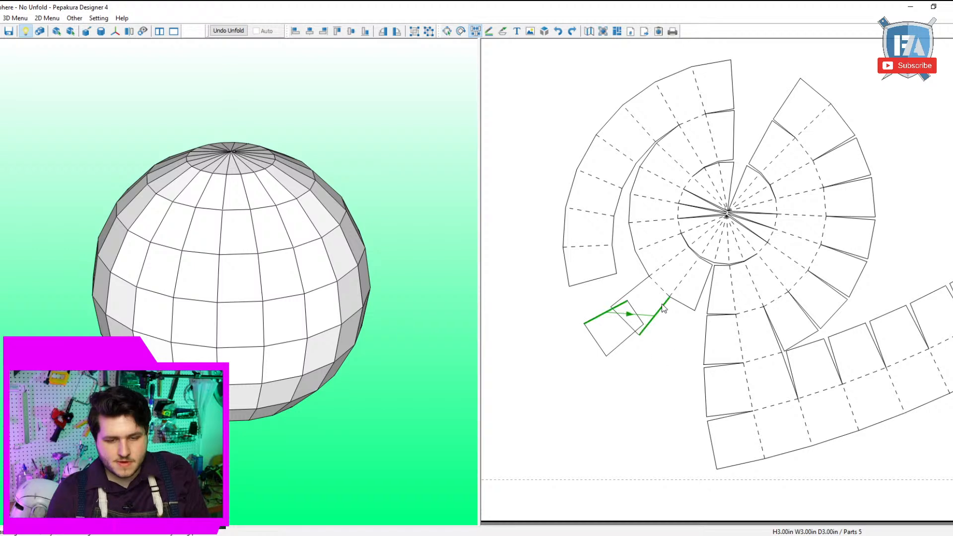
pyautogui.click(663, 304)
pyautogui.click(632, 244)
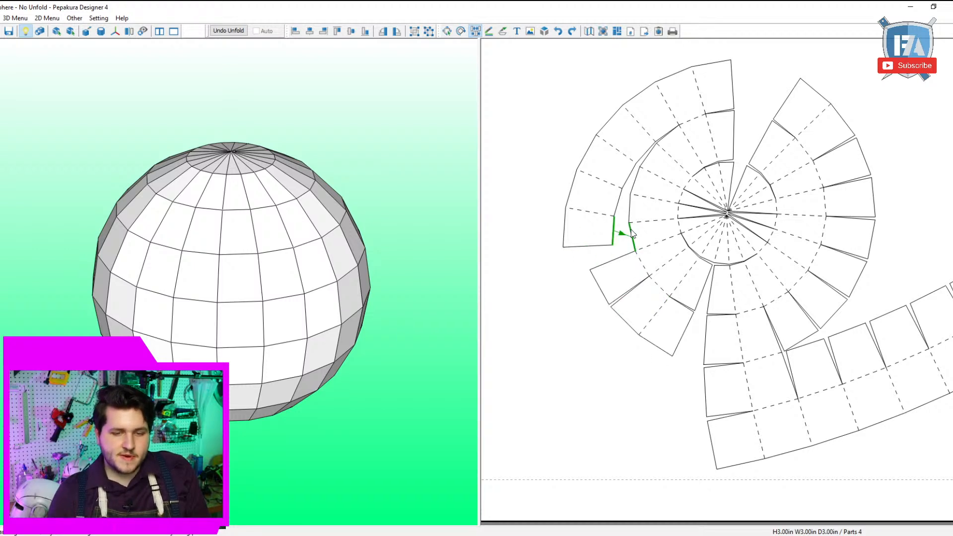
pyautogui.click(630, 207)
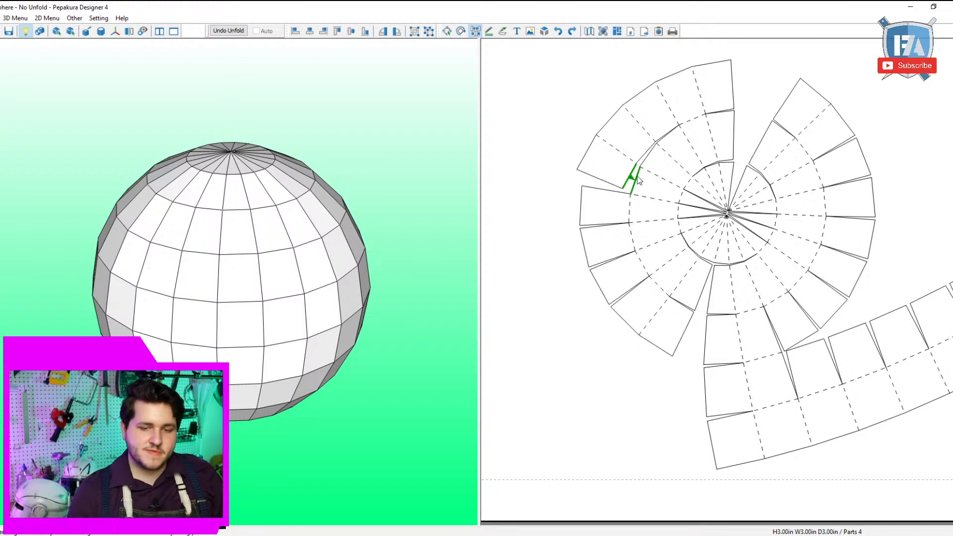
pyautogui.click(639, 180)
pyautogui.click(647, 161)
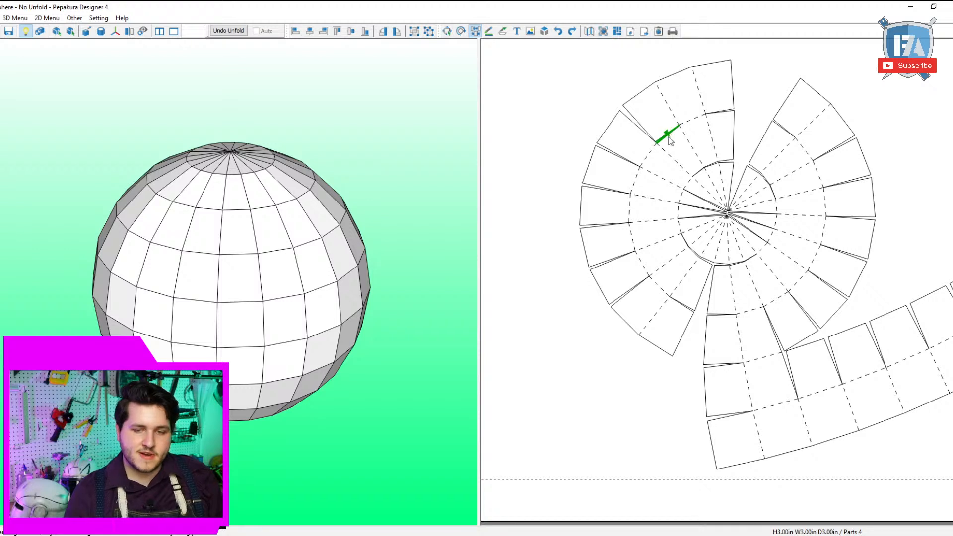
pyautogui.click(669, 138)
pyautogui.scroll(-1, 683, 361)
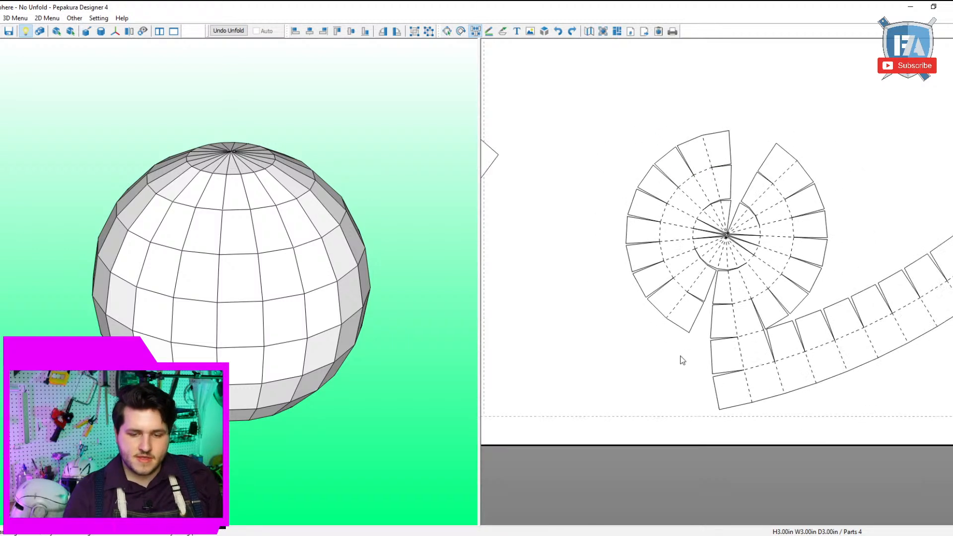
# Attach the two curved side strips to the left cap half and rejoin their squares row to row, spacing the cuts as darts.
pyautogui.click(657, 314)
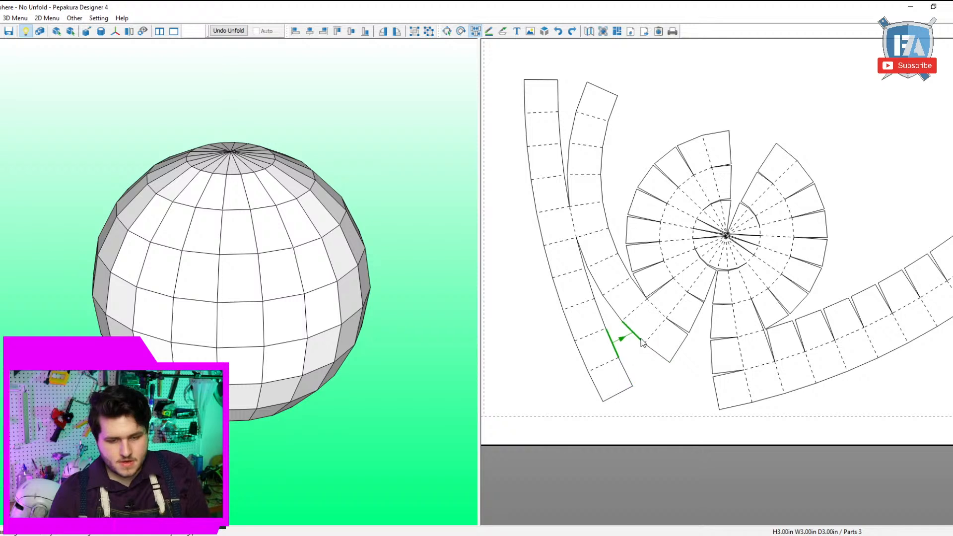
pyautogui.click(642, 342)
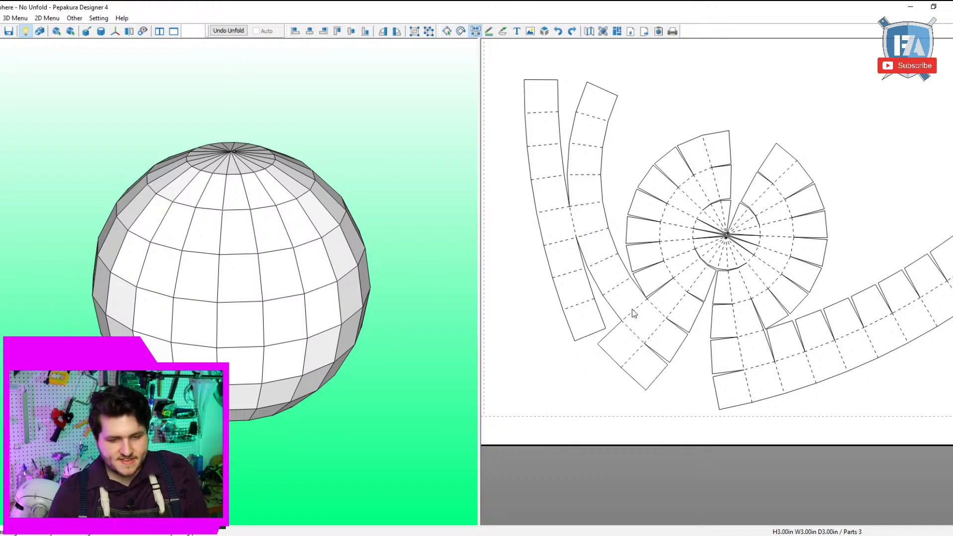
pyautogui.click(621, 329)
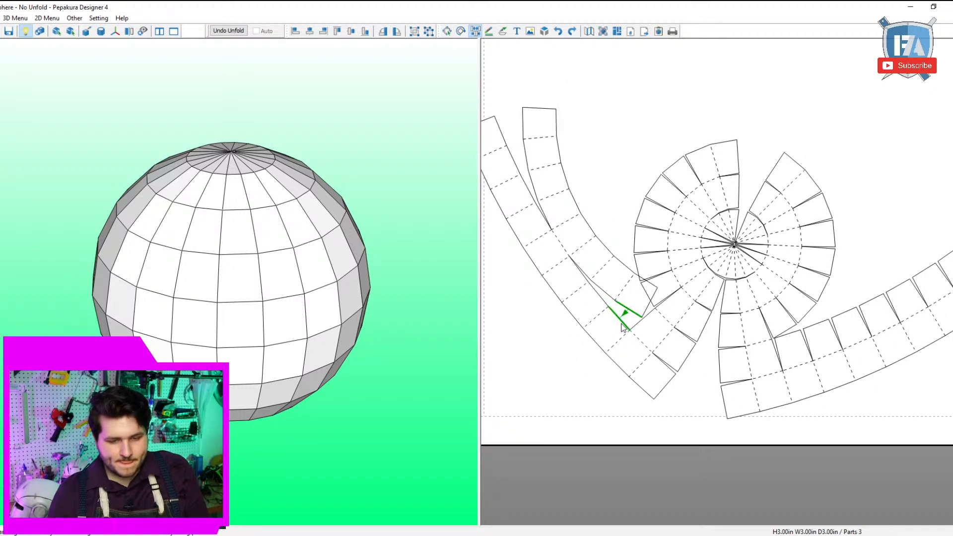
pyautogui.click(603, 304)
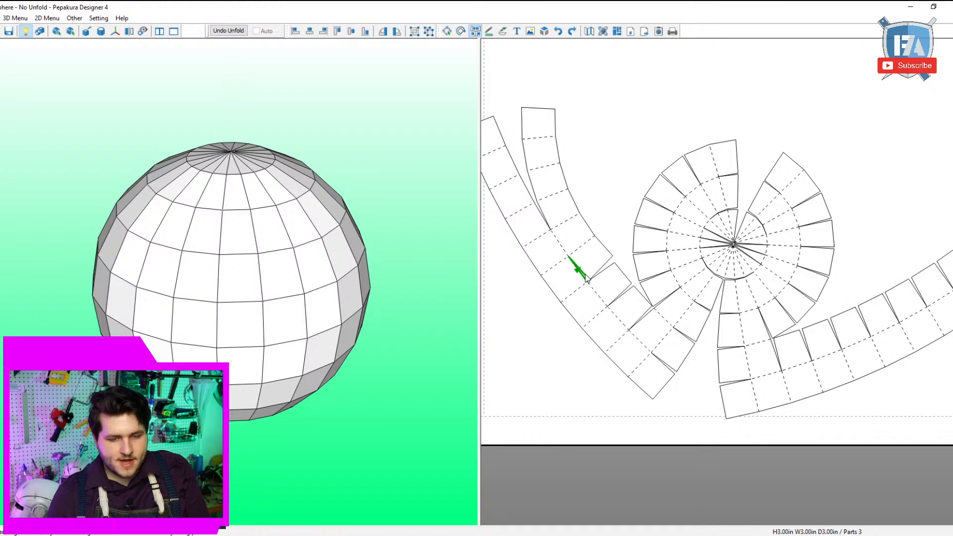
pyautogui.click(585, 279)
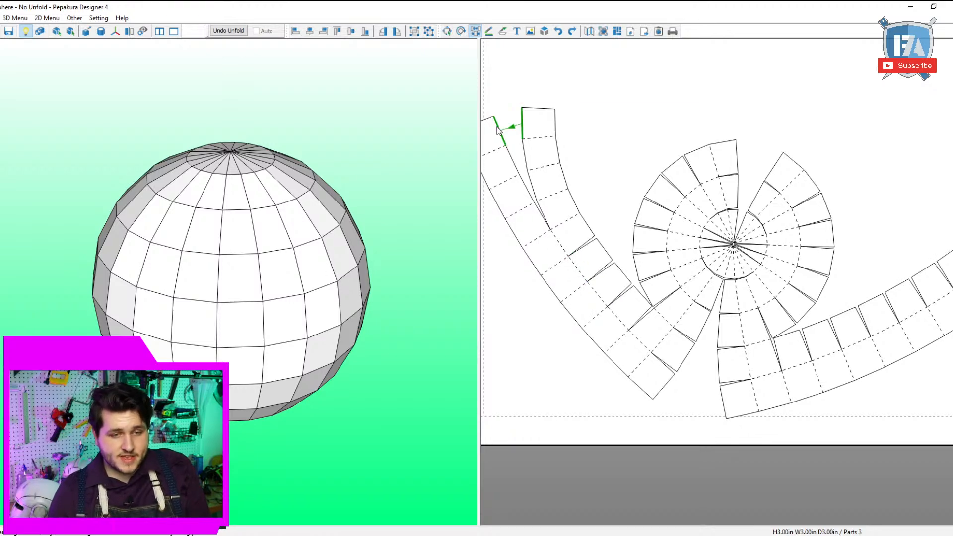
pyautogui.click(503, 149)
pyautogui.click(517, 176)
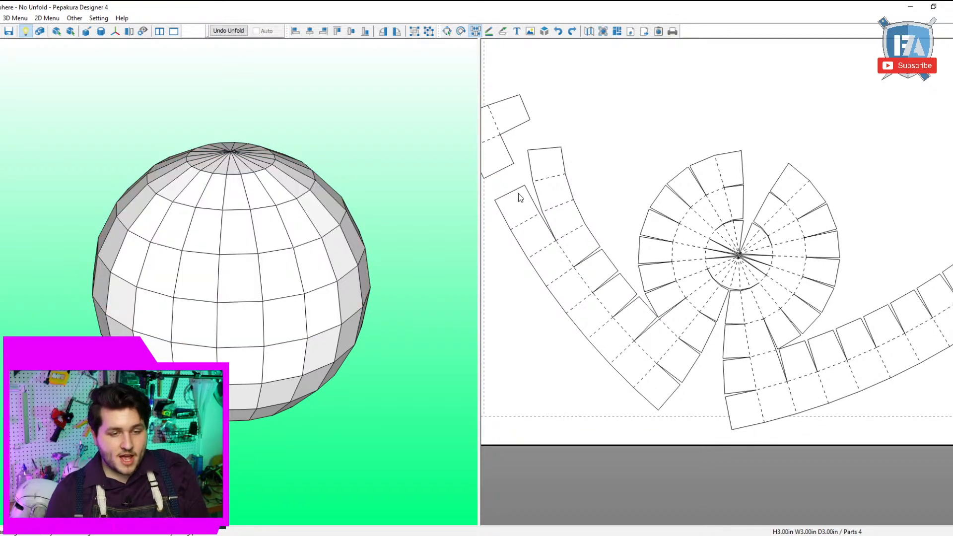
pyautogui.click(517, 190)
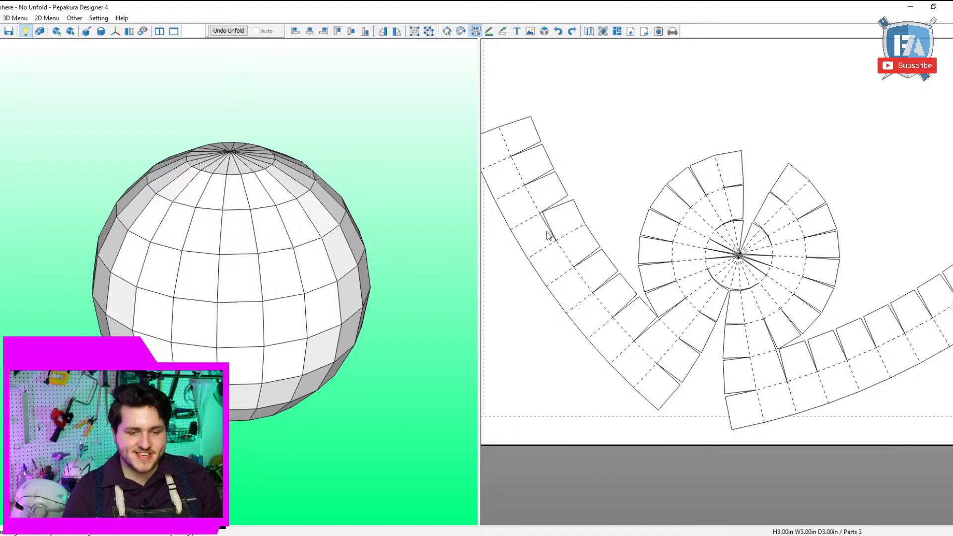
pyautogui.moveTo(566, 277); pyautogui.dragTo(603, 232)
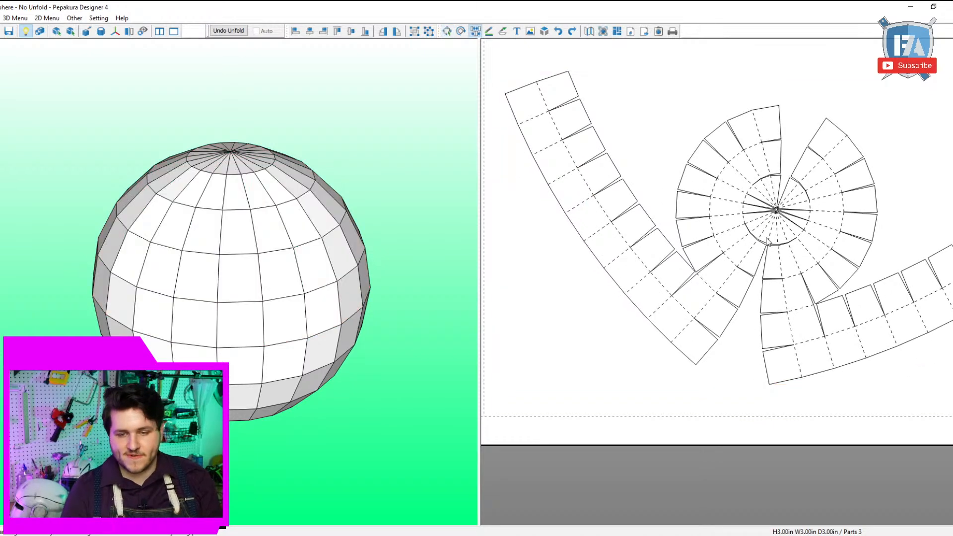
# Separate the two cap halves at the pole and rejoin the left band's far end square to its neighbour in the inner row.
pyautogui.click(776, 236)
pyautogui.scroll(-3, 785, 315)
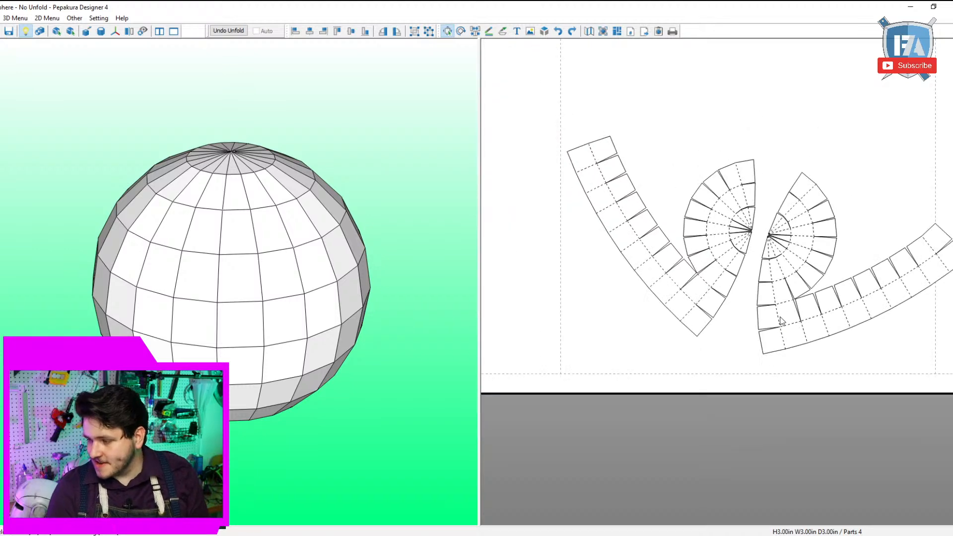
pyautogui.scroll(1, 741, 286)
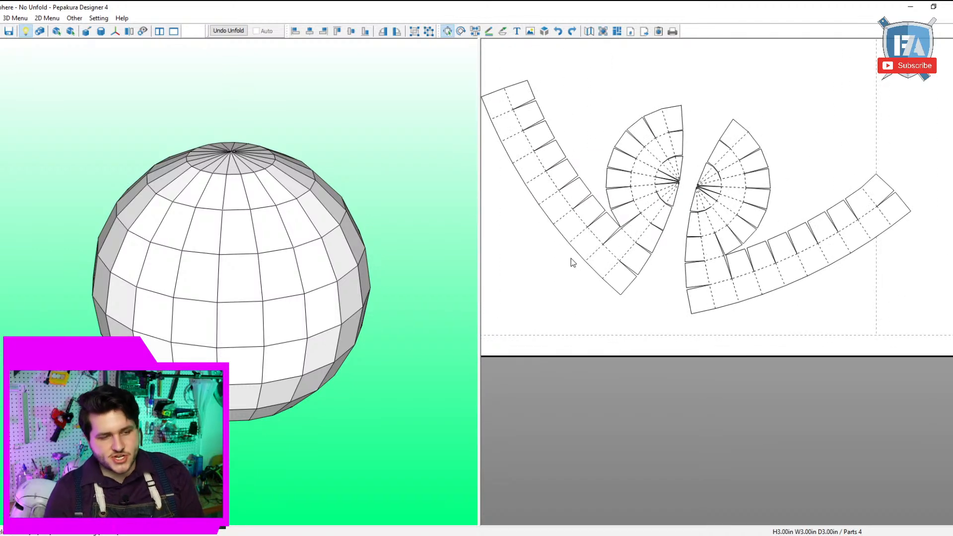
pyautogui.moveTo(703, 298); pyautogui.dragTo(735, 333, button='right')
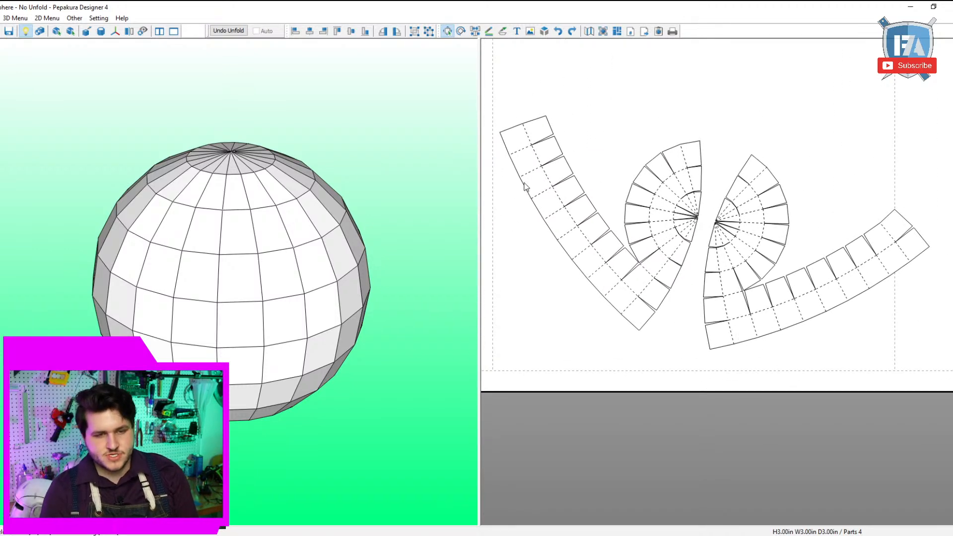
pyautogui.press('j')
pyautogui.click(553, 140)
pyautogui.press('Escape')
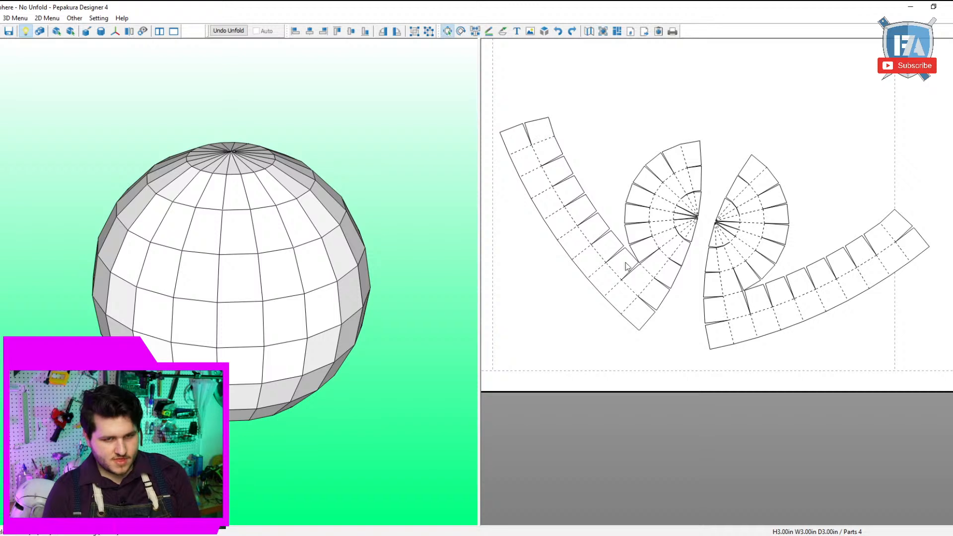
pyautogui.click(47, 18)
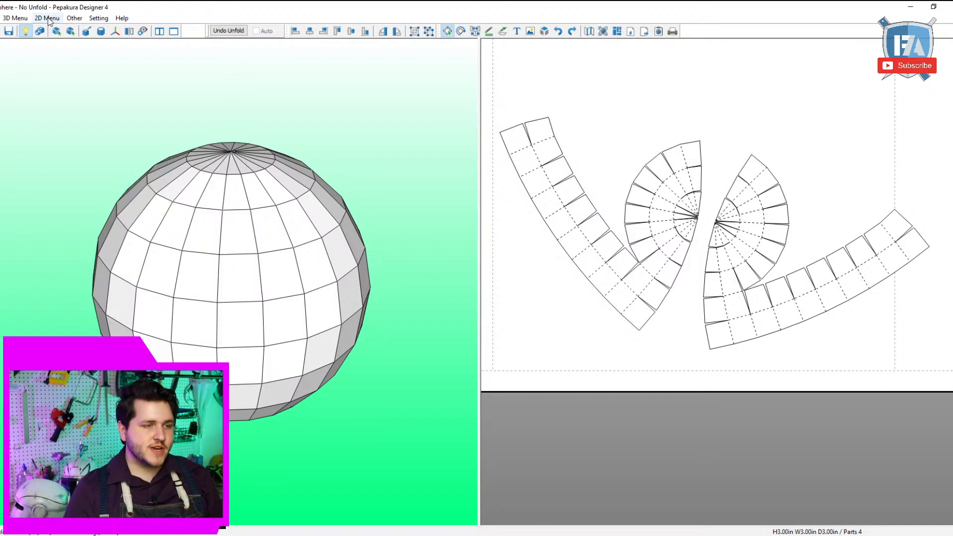
pyautogui.click(118, 175)
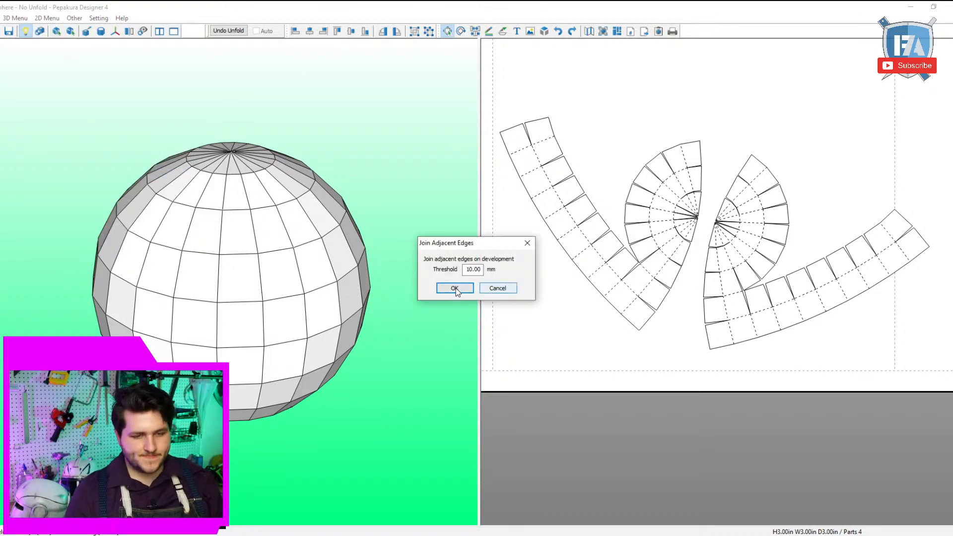
pyautogui.click(528, 246)
# Join the adjacent edges across the development with a 10 mm threshold, and undo the join.
pyautogui.click(47, 18)
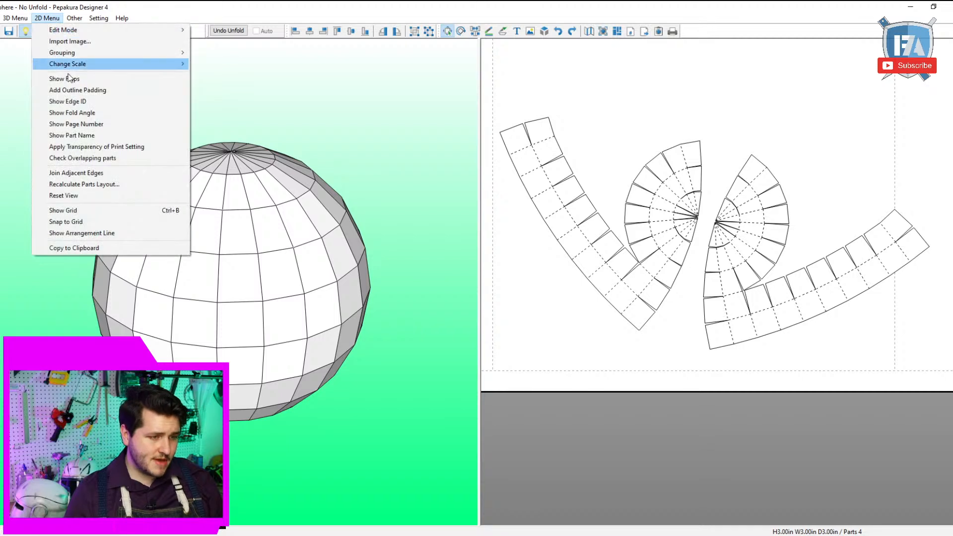
pyautogui.click(84, 174)
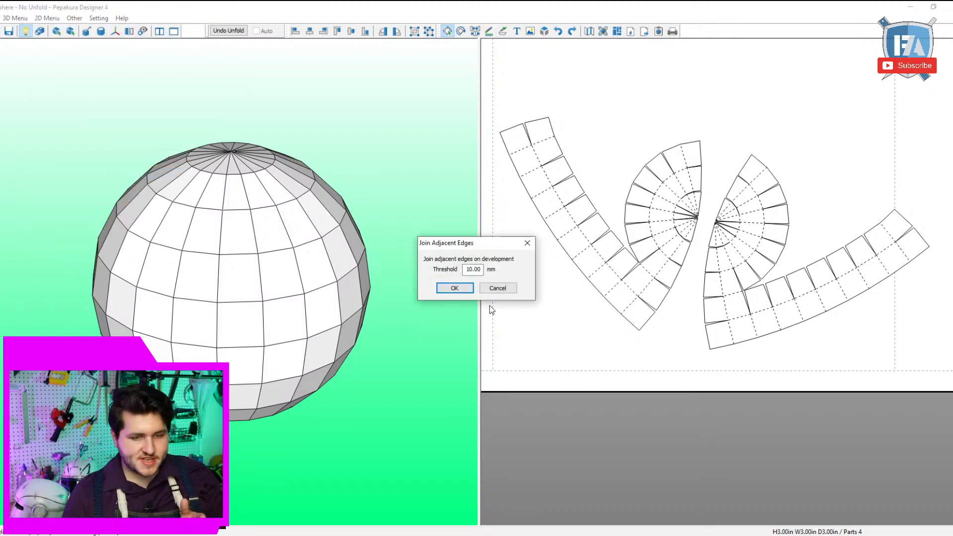
pyautogui.click(456, 288)
pyautogui.scroll(2, 745, 303)
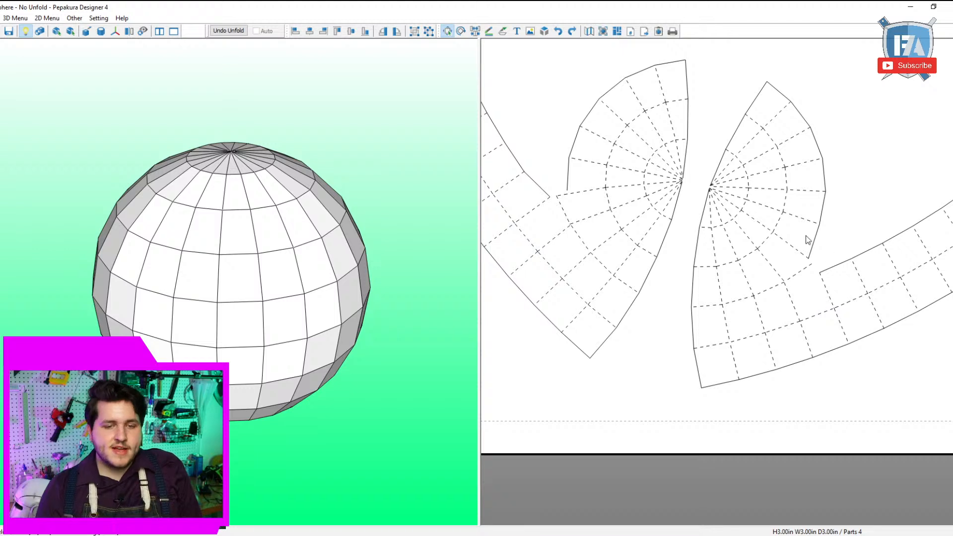
pyautogui.hotkey('ctrl', 'z')
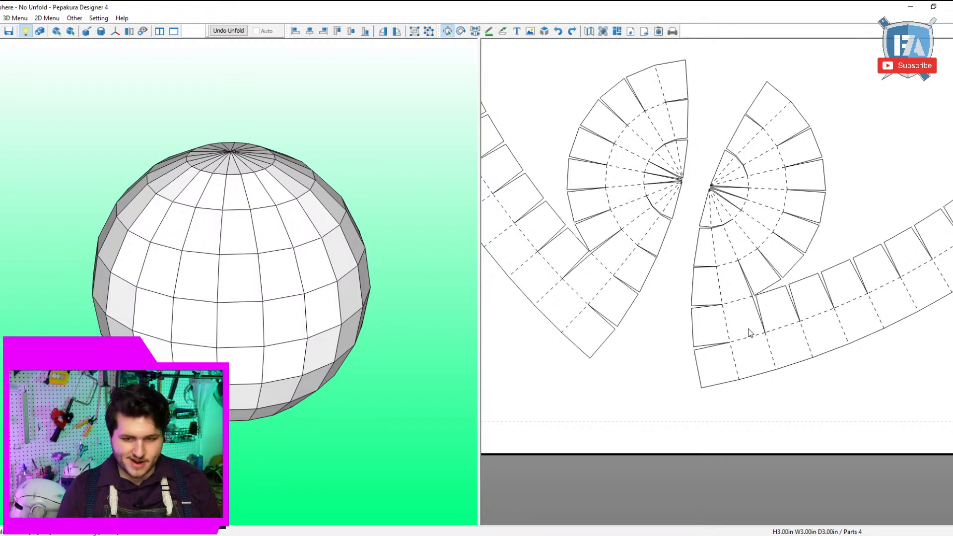
# Detach the two-row band strip from each cap half, making the caps and bands separate parts.
pyautogui.hotkey('ctrl', 'n')
pyautogui.click(743, 300)
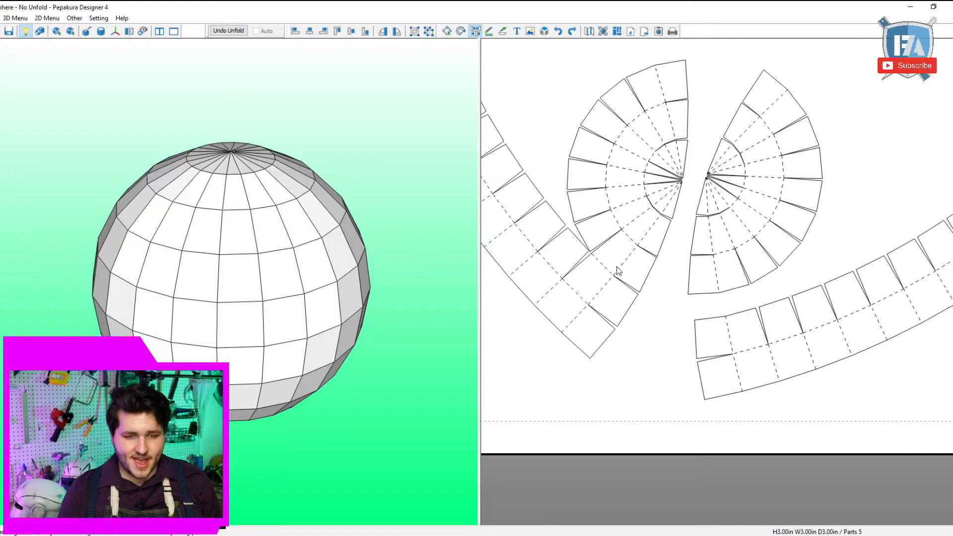
pyautogui.click(599, 264)
pyautogui.press('Escape')
pyautogui.scroll(-2, 676, 274)
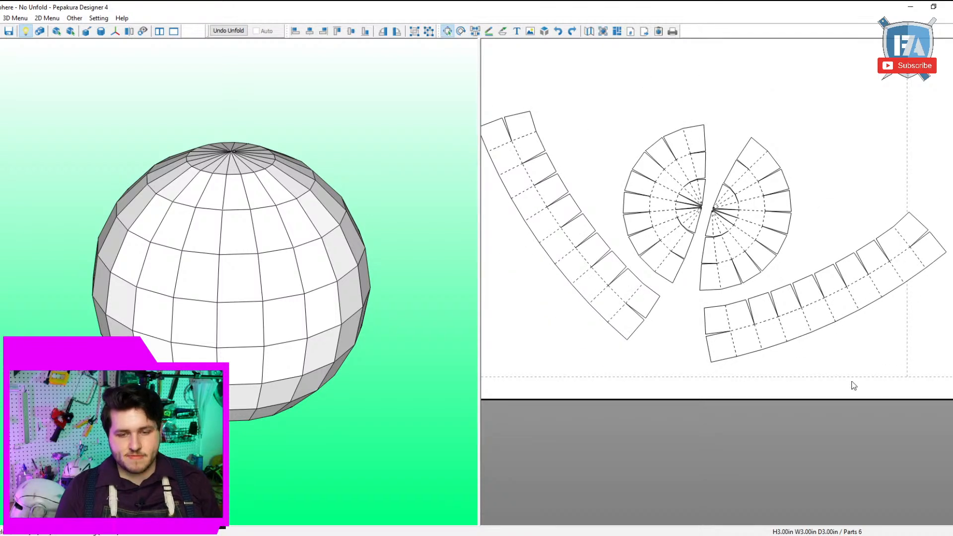
# Select the two cap halves and both two-row bands and join their adjacent edges with a 10 mm threshold.
pyautogui.moveTo(852, 382); pyautogui.dragTo(548, 216)
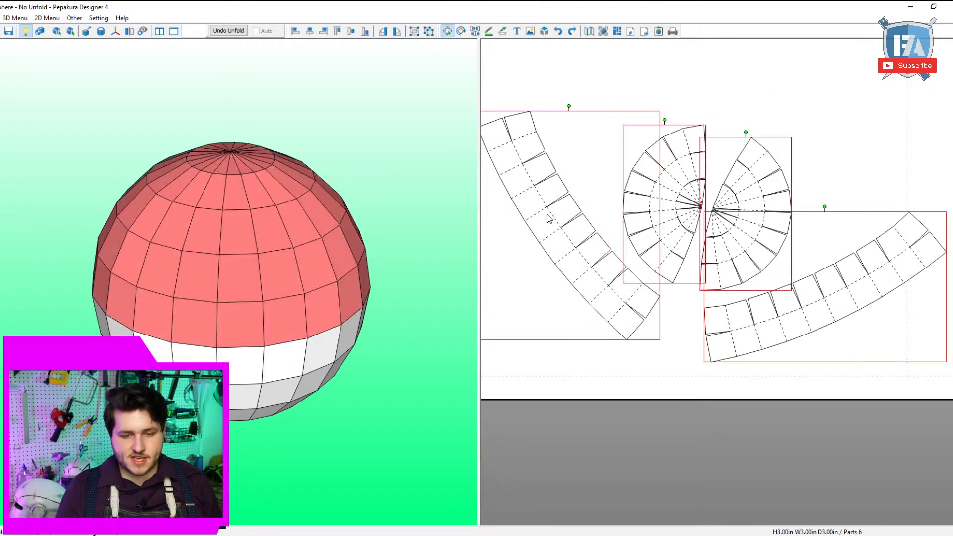
pyautogui.click(47, 18)
pyautogui.click(152, 175)
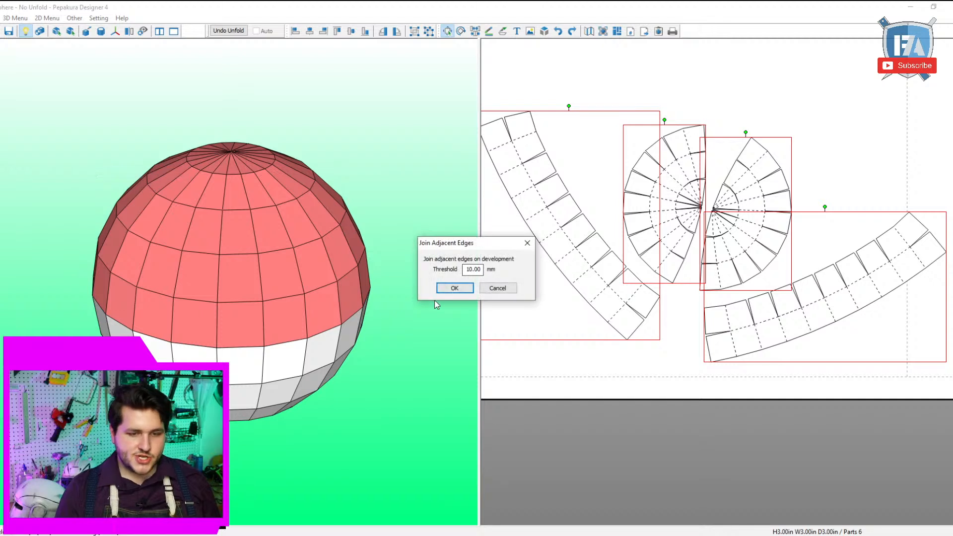
pyautogui.click(454, 288)
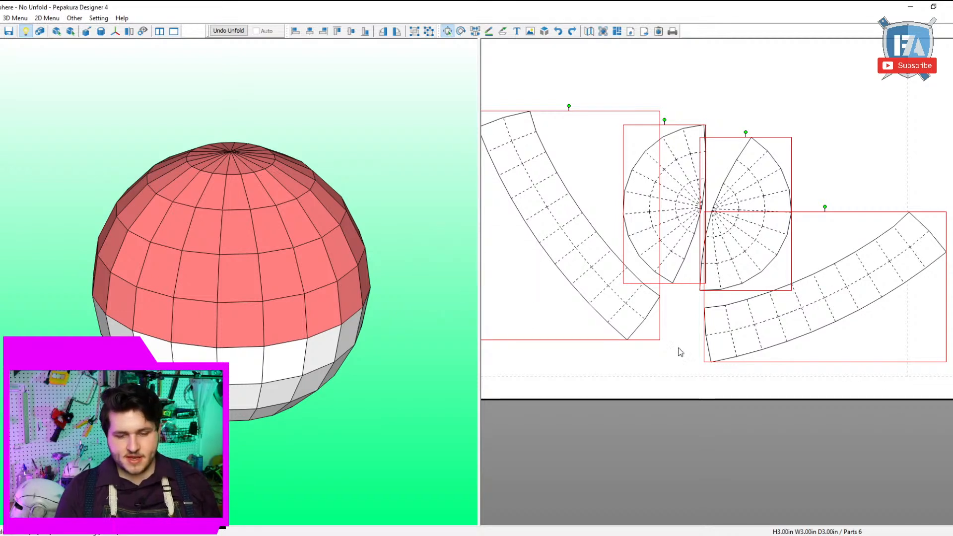
pyautogui.click(696, 353)
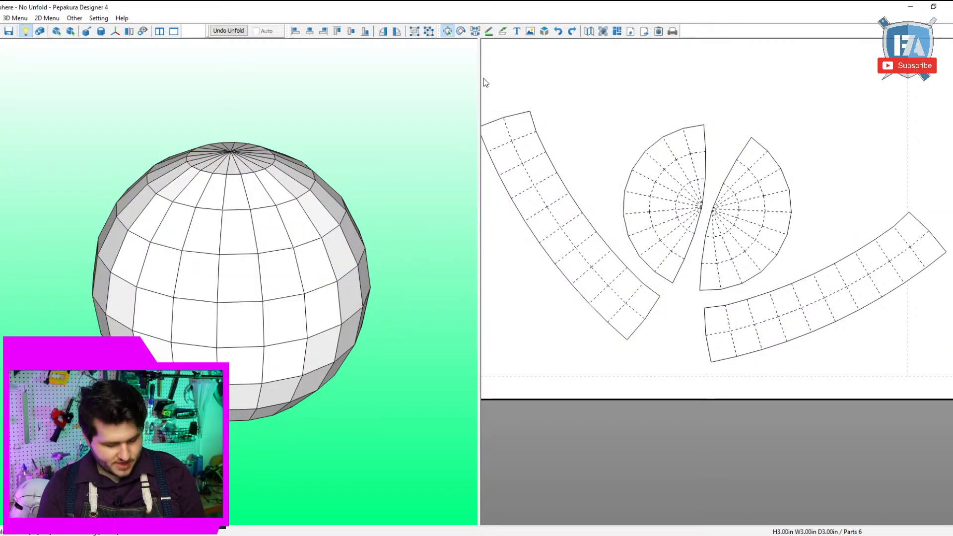
# Reattach each two-row band to its cap half along the end square's shared edge.
pyautogui.click(475, 31)
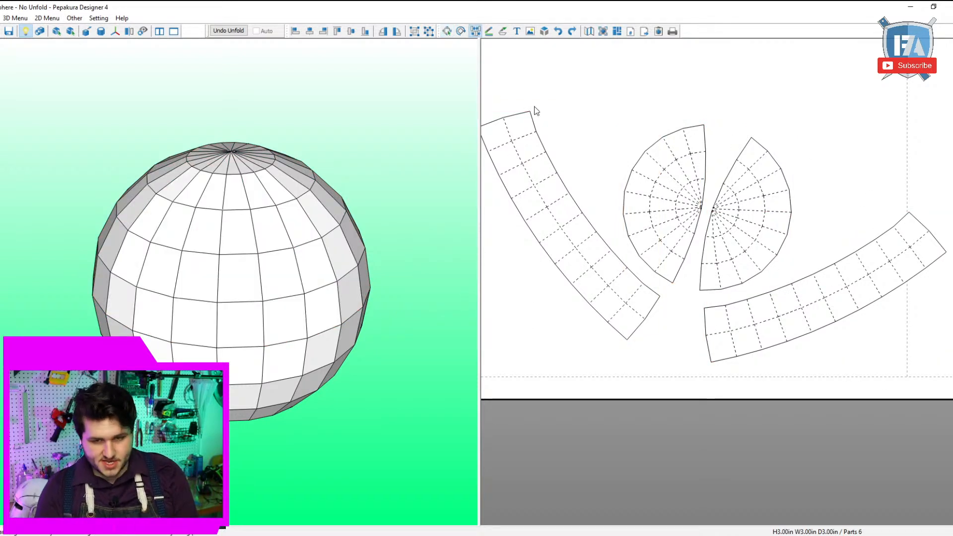
pyautogui.click(735, 298)
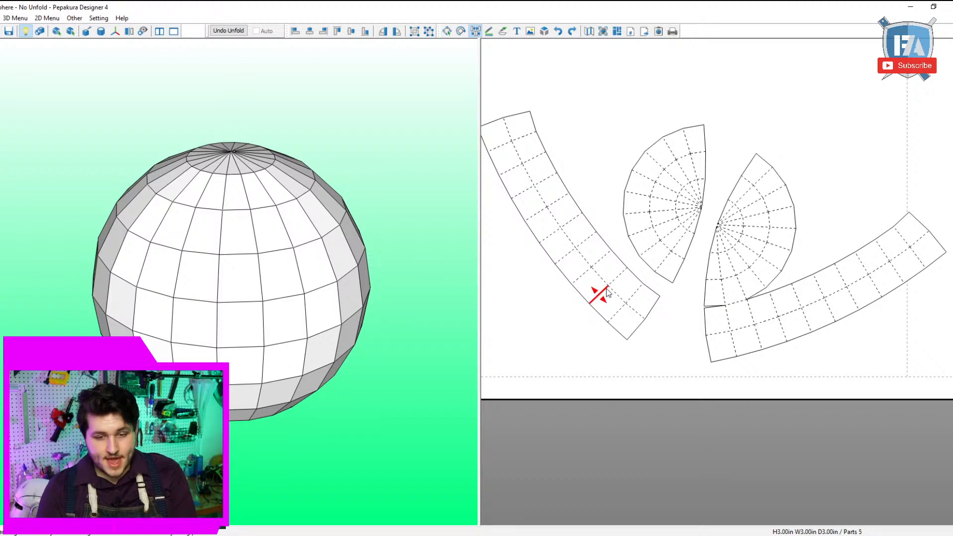
pyautogui.click(638, 273)
# Join the adjacent edges across the development with a 10 mm threshold and inspect the point where cap and band meet.
pyautogui.scroll(2, 645, 300)
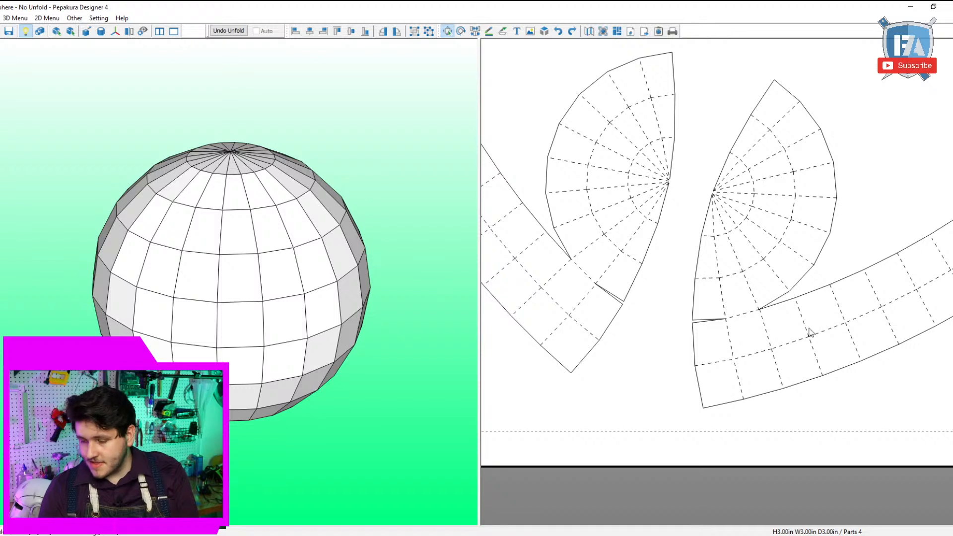
pyautogui.click(46, 18)
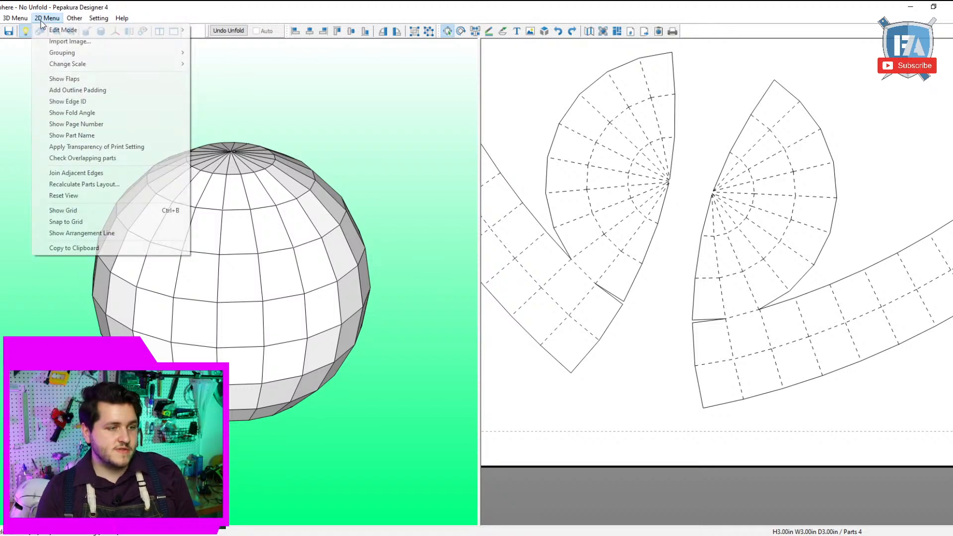
pyautogui.click(87, 174)
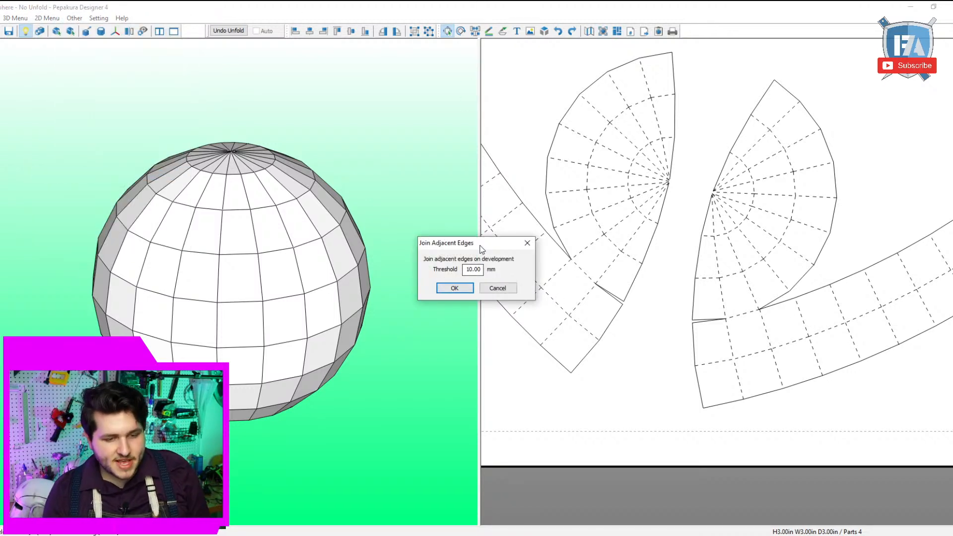
pyautogui.moveTo(481, 247); pyautogui.dragTo(445, 215)
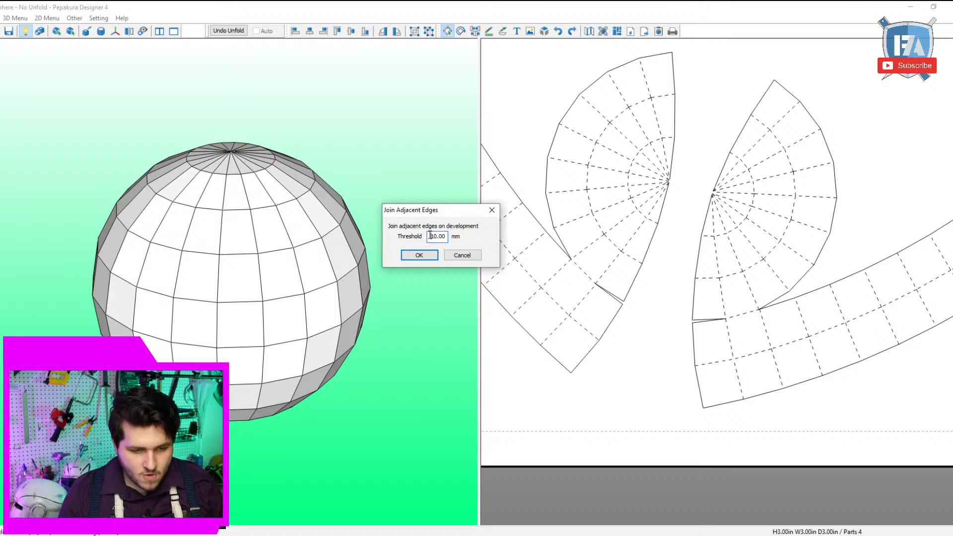
pyautogui.click(418, 256)
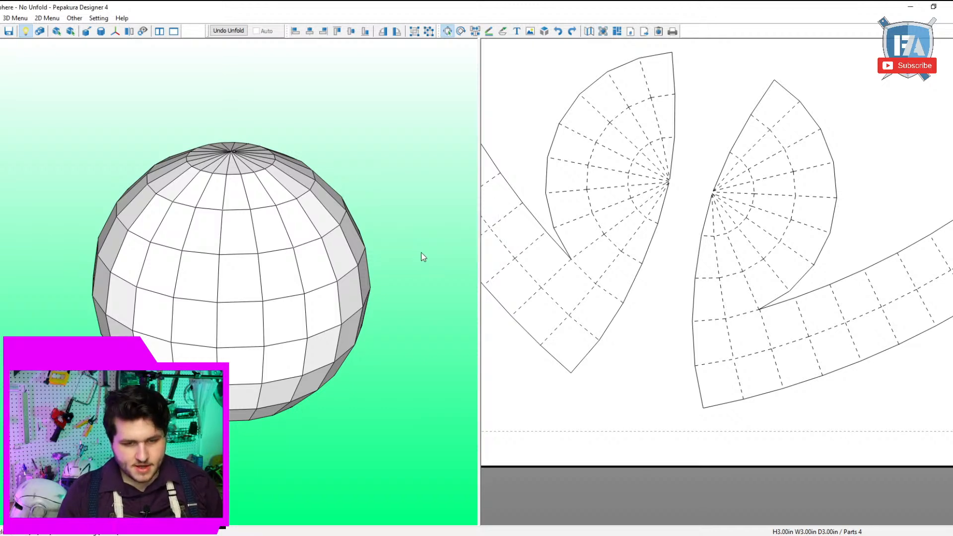
pyautogui.scroll(1, 757, 331)
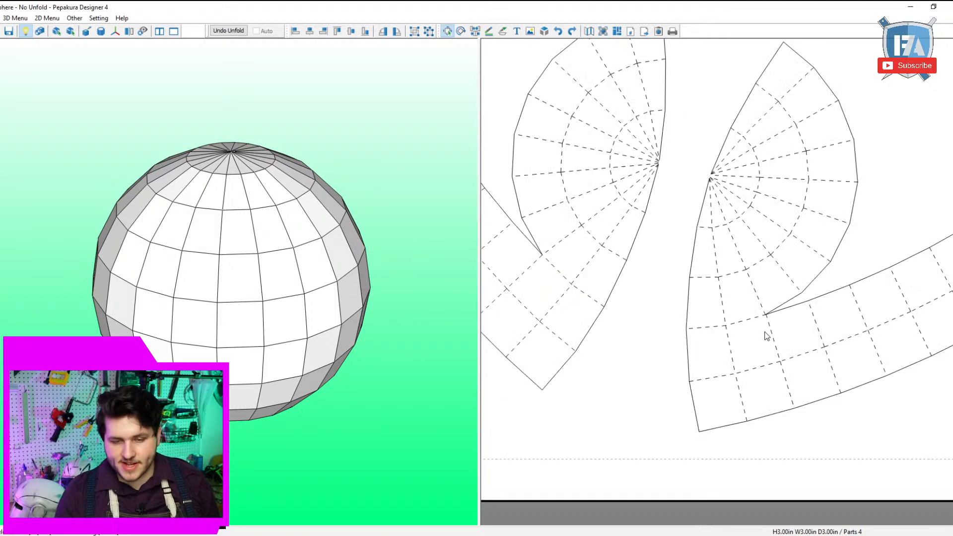
pyautogui.scroll(2, 856, 330)
pyautogui.scroll(2, 720, 304)
pyautogui.scroll(2, 635, 375)
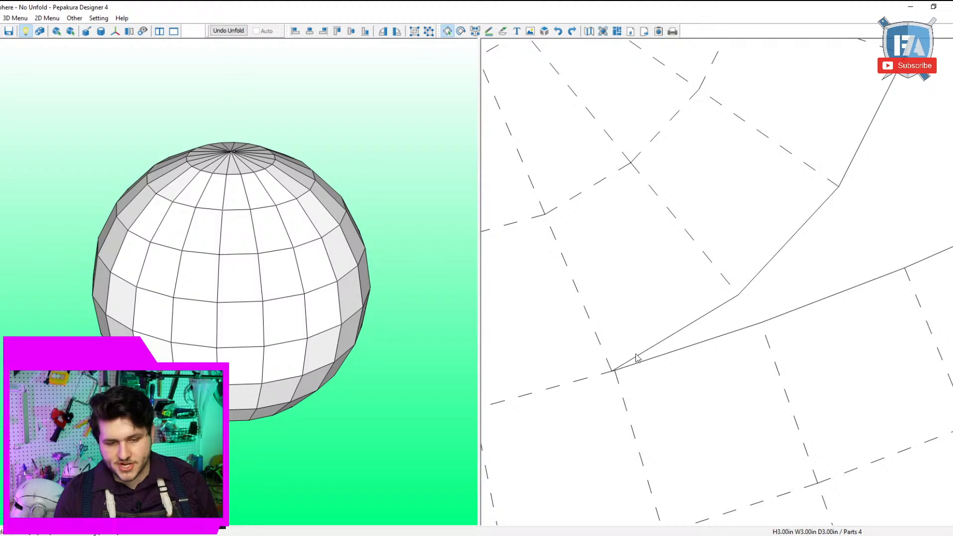
pyautogui.scroll(-6, 638, 359)
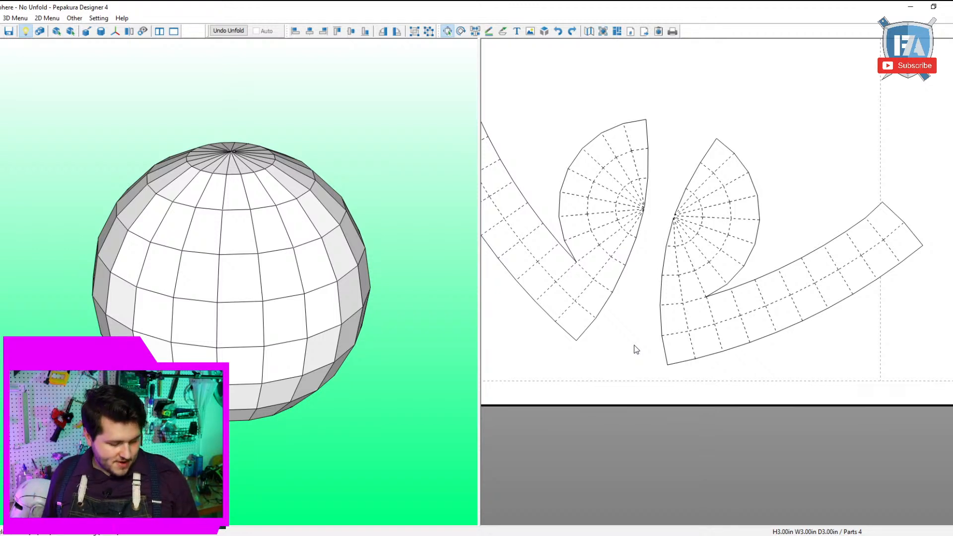
# Step back through the edge joins and cap-to-band attachments to review the darted version, and restore them.
pyautogui.hotkey('ctrl', 'z')
pyautogui.hotkey('ctrl', 'z')
pyautogui.hotkey('ctrl', 'z')
pyautogui.hotkey('ctrl', 'z')
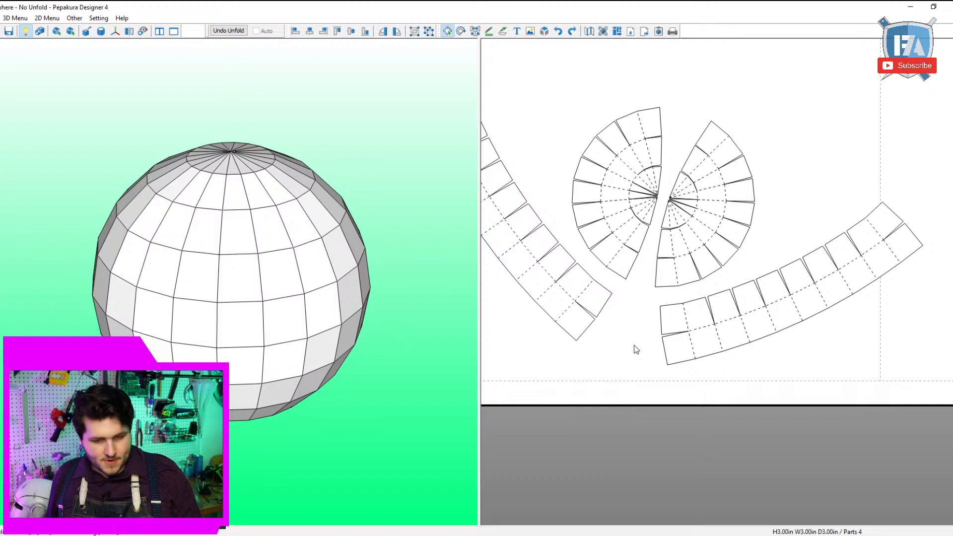
pyautogui.hotkey('ctrl', 'z')
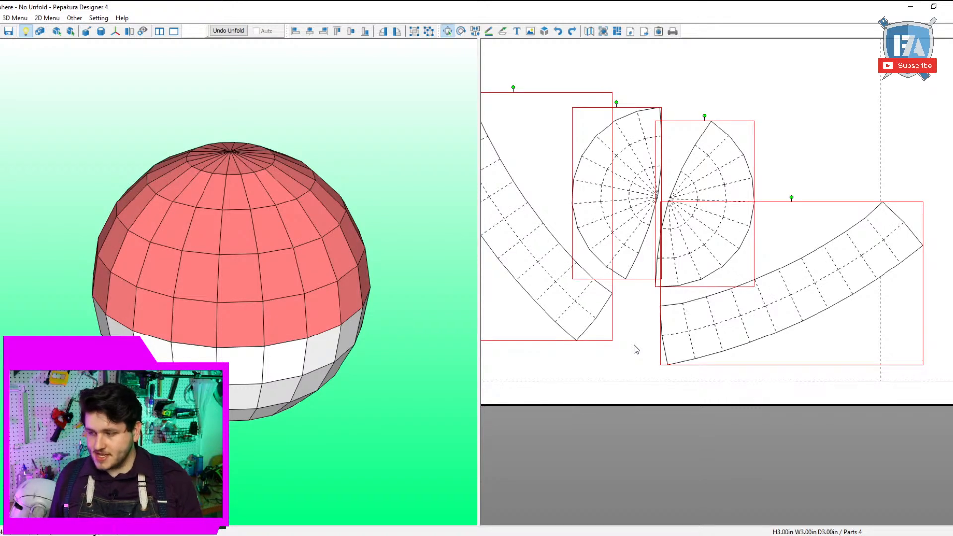
pyautogui.hotkey('ctrl', 'z')
pyautogui.hotkey('ctrl', 'z')
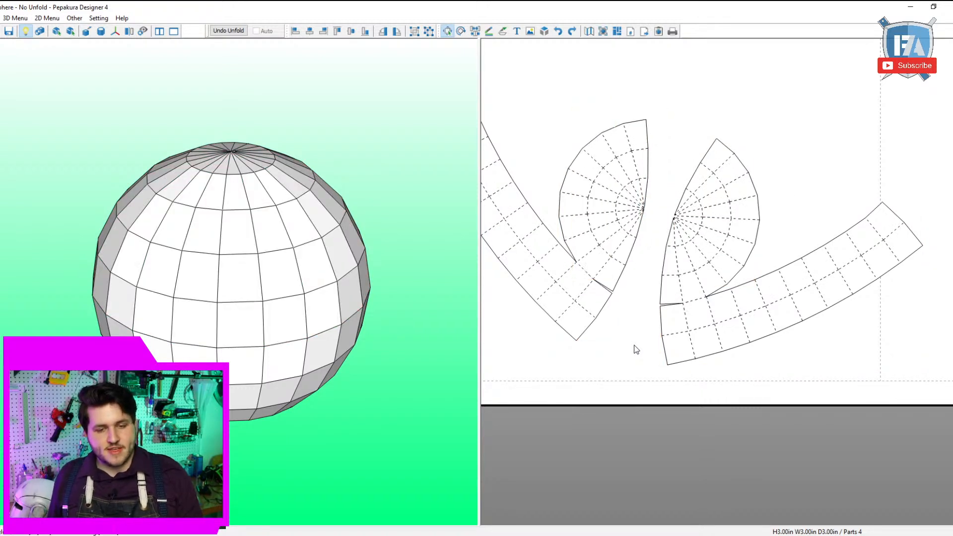
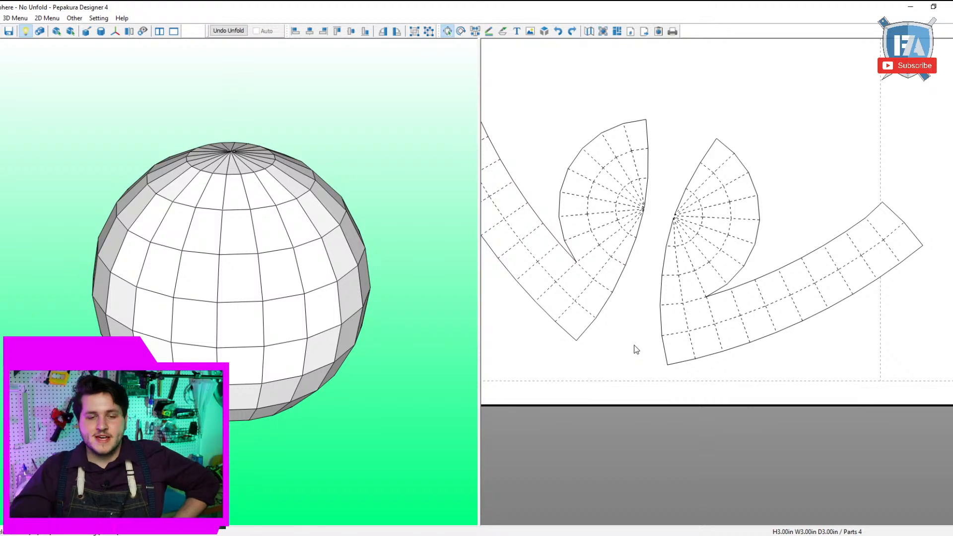
# Select the two joined cap-and-band parts and move them onto the first page column, beneath the other sphere templates.
pyautogui.scroll(-5, 636, 349)
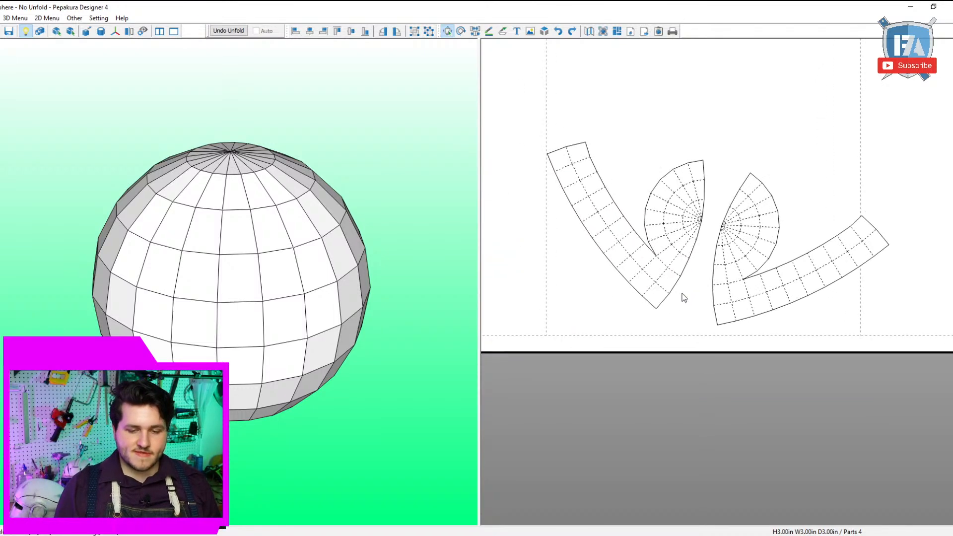
pyautogui.scroll(-3, 683, 293)
pyautogui.moveTo(802, 353); pyautogui.dragTo(706, 226)
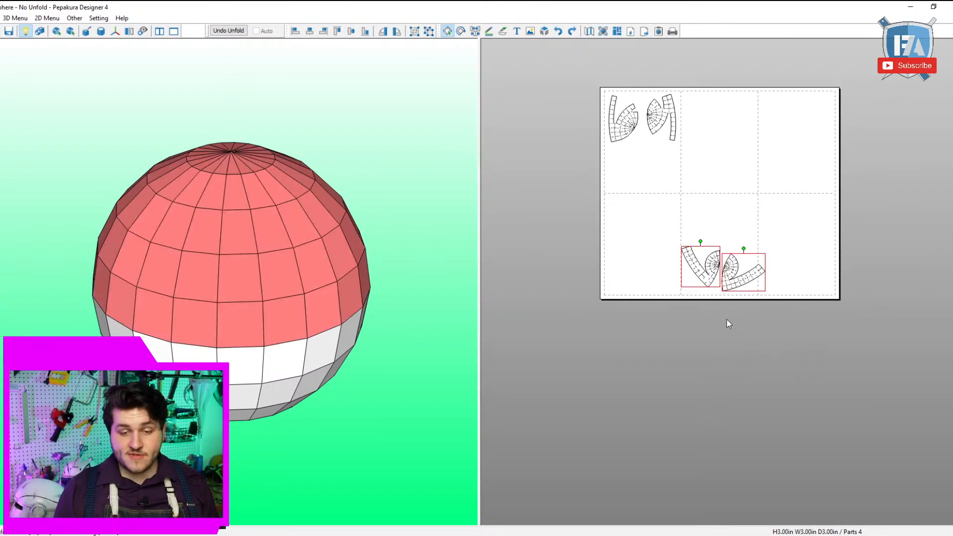
pyautogui.moveTo(726, 318); pyautogui.dragTo(650, 229)
pyautogui.scroll(2, 708, 283)
pyautogui.scroll(3, 734, 313)
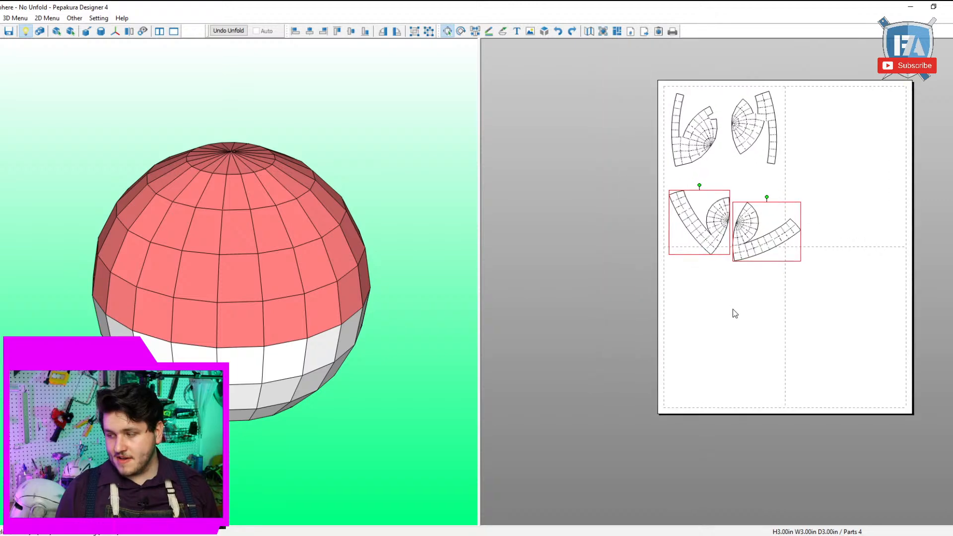
pyautogui.scroll(3, 695, 283)
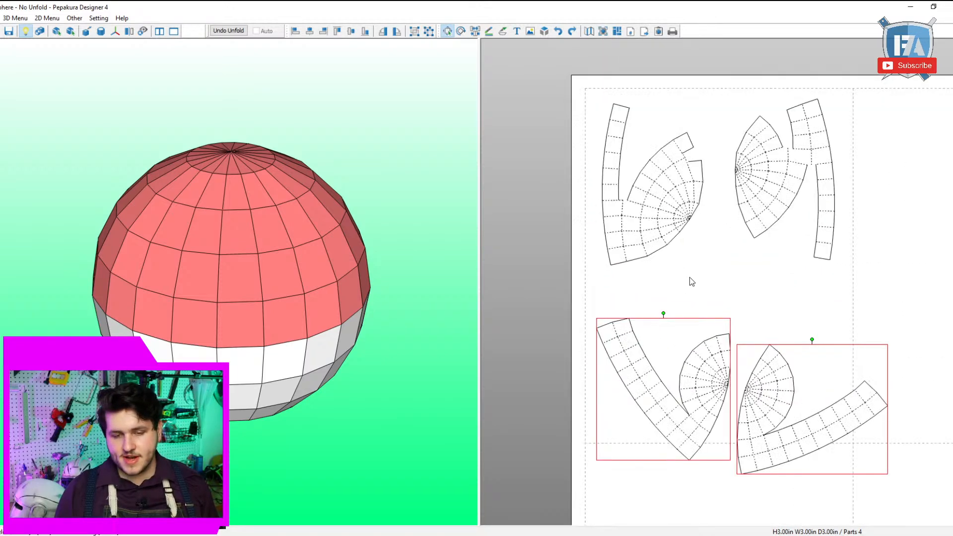
# Turn on texture display so the unfolded sphere parts are shaded.
pyautogui.moveTo(847, 356); pyautogui.dragTo(814, 254, button='right')
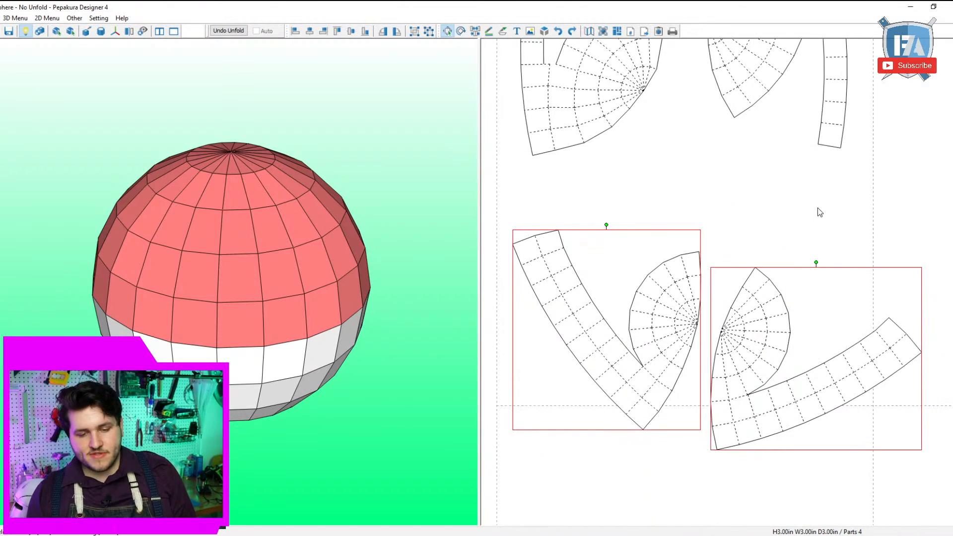
pyautogui.moveTo(870, 272); pyautogui.dragTo(624, 445)
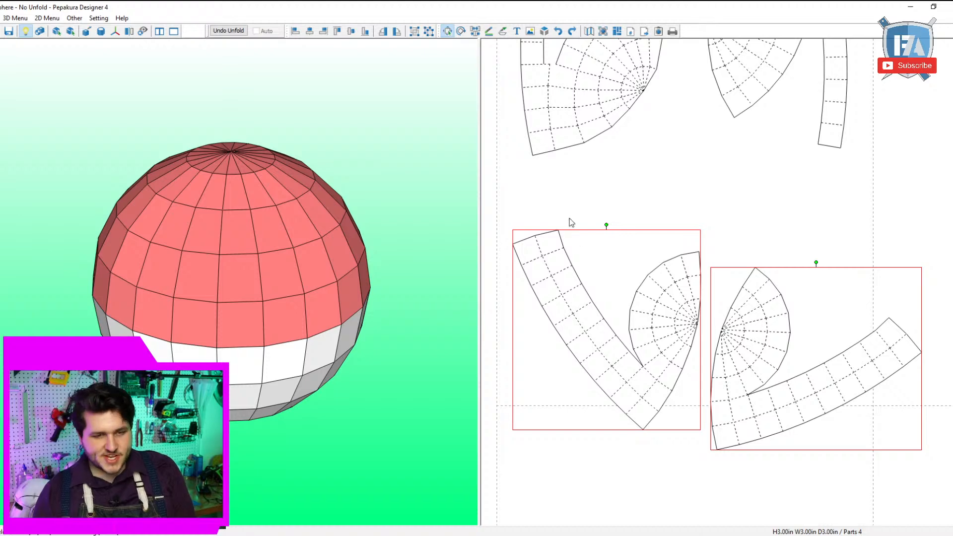
pyautogui.scroll(-1, 571, 219)
pyautogui.scroll(3, 639, 428)
pyautogui.moveTo(878, 460); pyautogui.dragTo(758, 405, button='right')
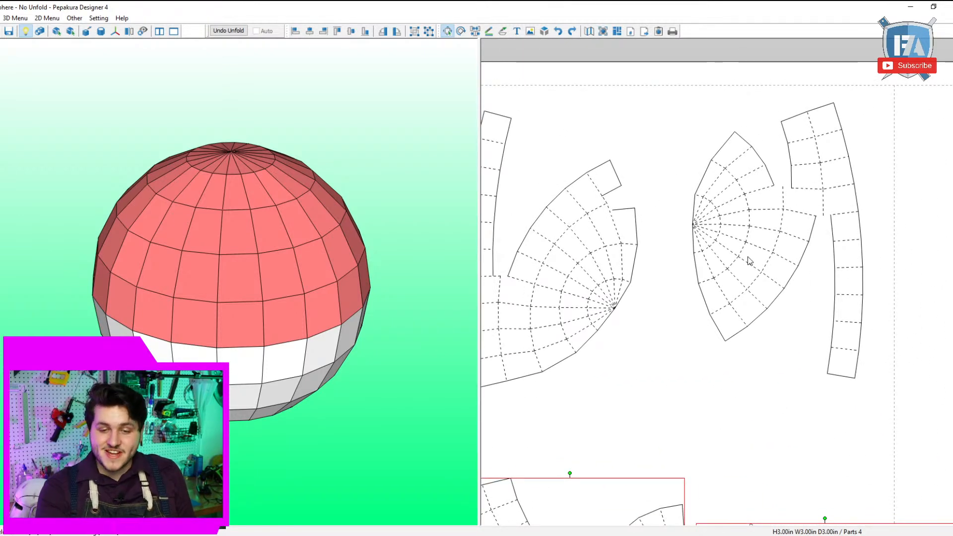
pyautogui.click(39, 31)
pyautogui.scroll(3, 690, 262)
pyautogui.scroll(3, 655, 278)
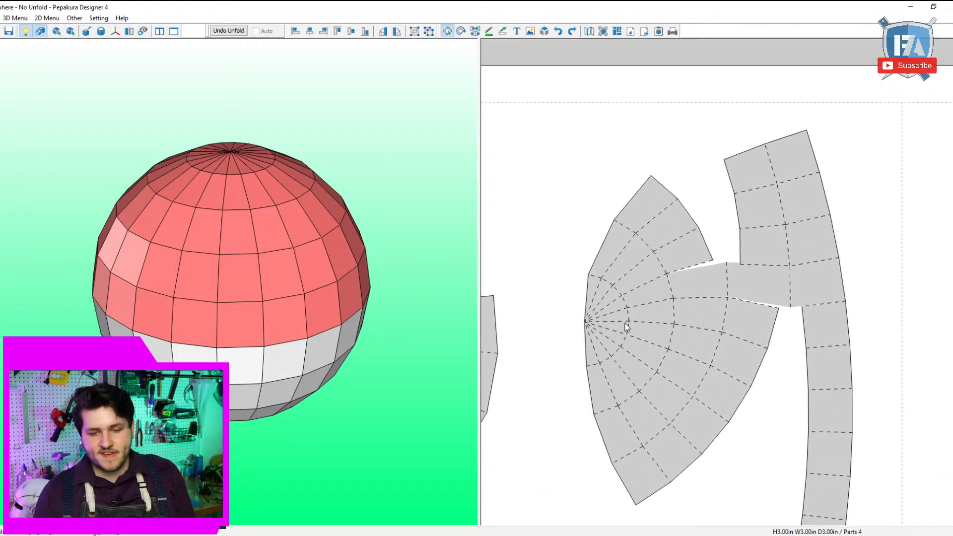
# Compare the shaded sphere template variants, examining where the cap halves separate from their bands.
pyautogui.scroll(-6, 696, 205)
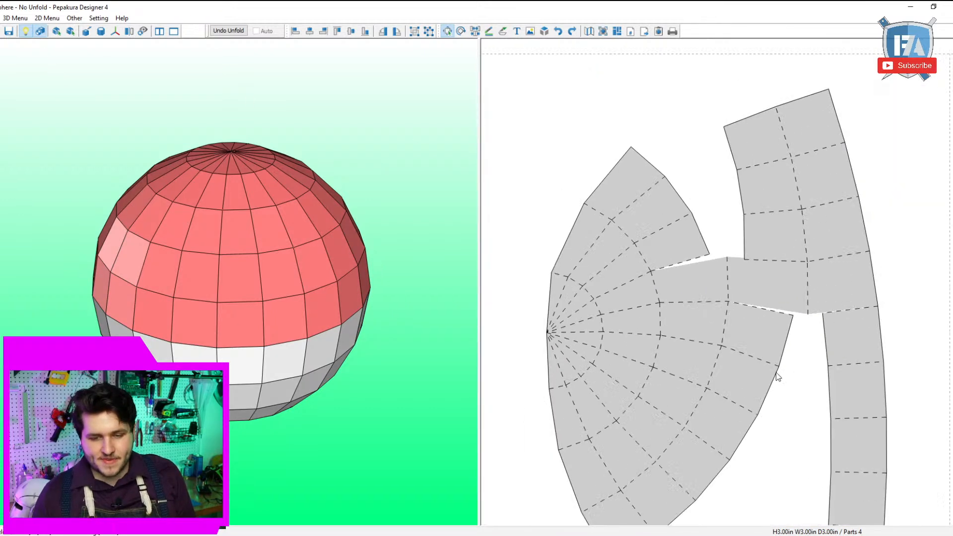
pyautogui.scroll(-3, 730, 366)
pyautogui.scroll(3, 750, 251)
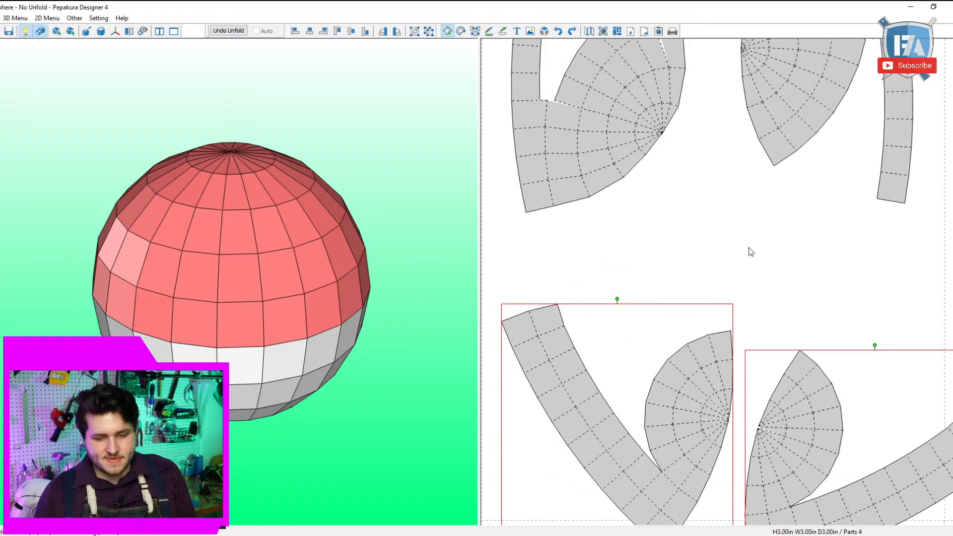
pyautogui.scroll(2, 644, 273)
pyautogui.moveTo(696, 386); pyautogui.dragTo(683, 277, button='right')
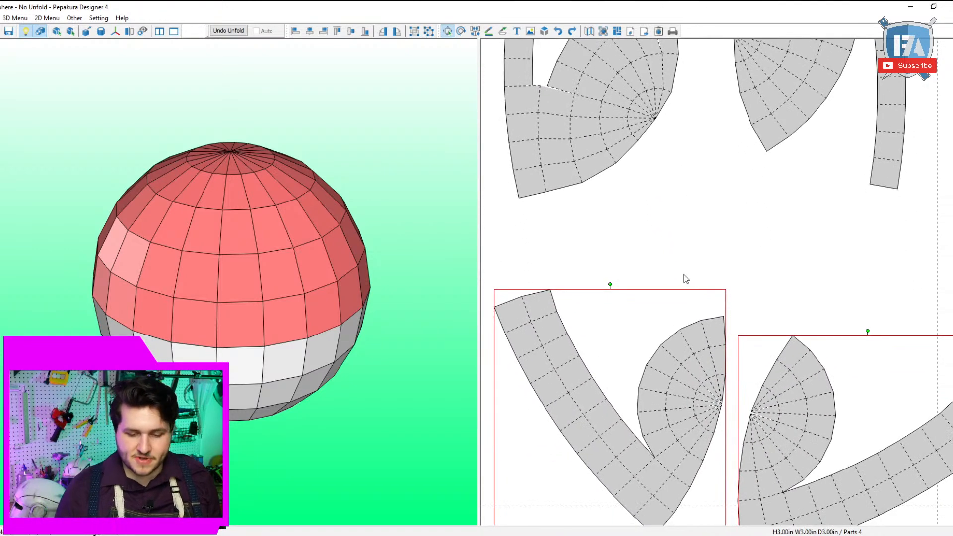
pyautogui.moveTo(805, 436); pyautogui.dragTo(711, 183, button='right')
pyautogui.scroll(2, 711, 182)
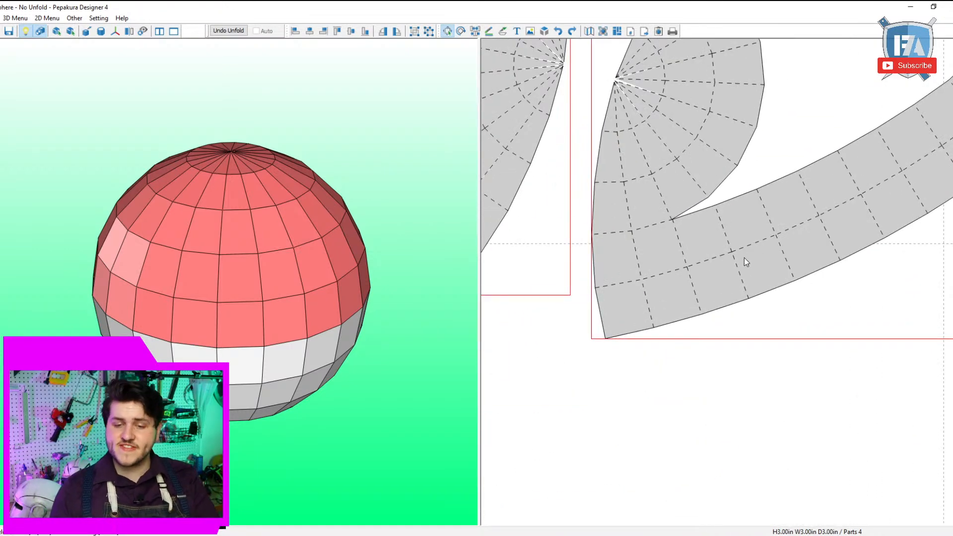
pyautogui.scroll(-4, 690, 174)
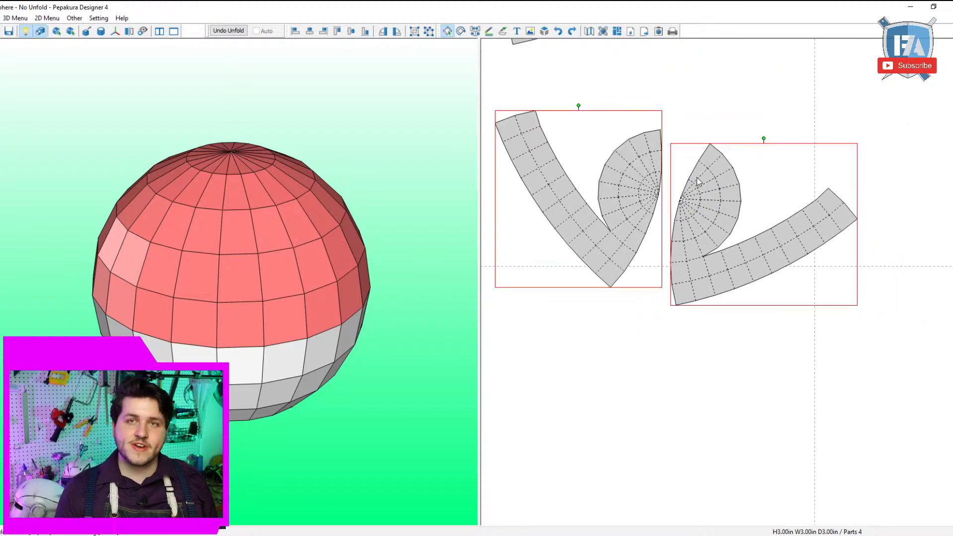
# Open the recent Hunter Bad Batch Helmet foam templates file without saving the sphere, and look over its model and parts.
pyautogui.click(1, 18)
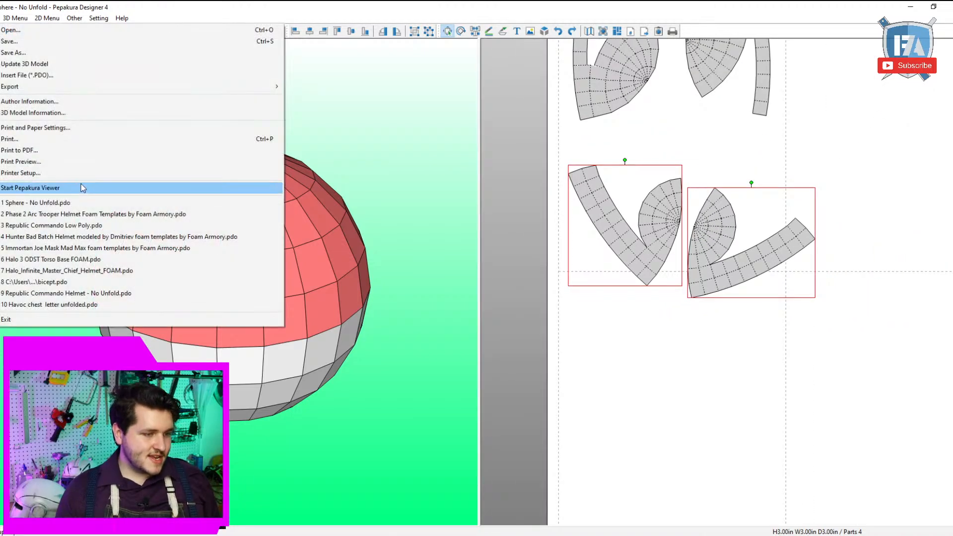
pyautogui.click(82, 248)
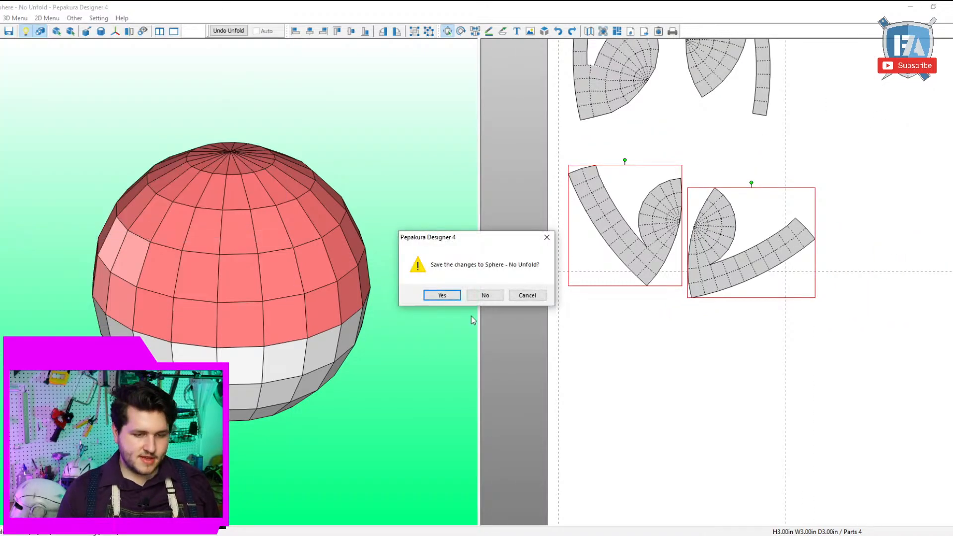
pyautogui.click(486, 295)
pyautogui.moveTo(389, 284); pyautogui.dragTo(308, 280)
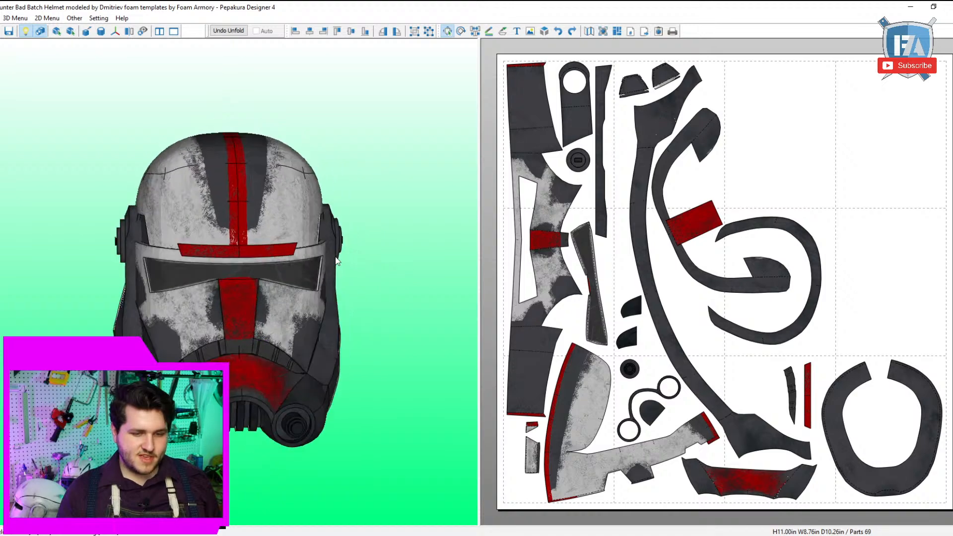
pyautogui.scroll(3, 660, 328)
pyautogui.scroll(-2, 773, 349)
pyautogui.scroll(2, 698, 246)
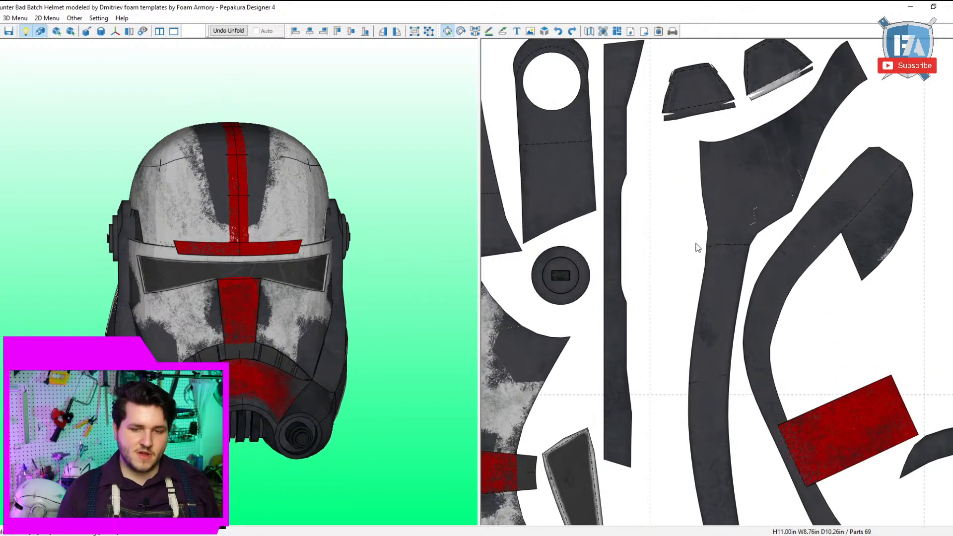
# Compare the Hunter helmet's 2D dome and side templates with the matching areas of the 3D model.
pyautogui.scroll(-2, 776, 288)
pyautogui.scroll(5, 632, 342)
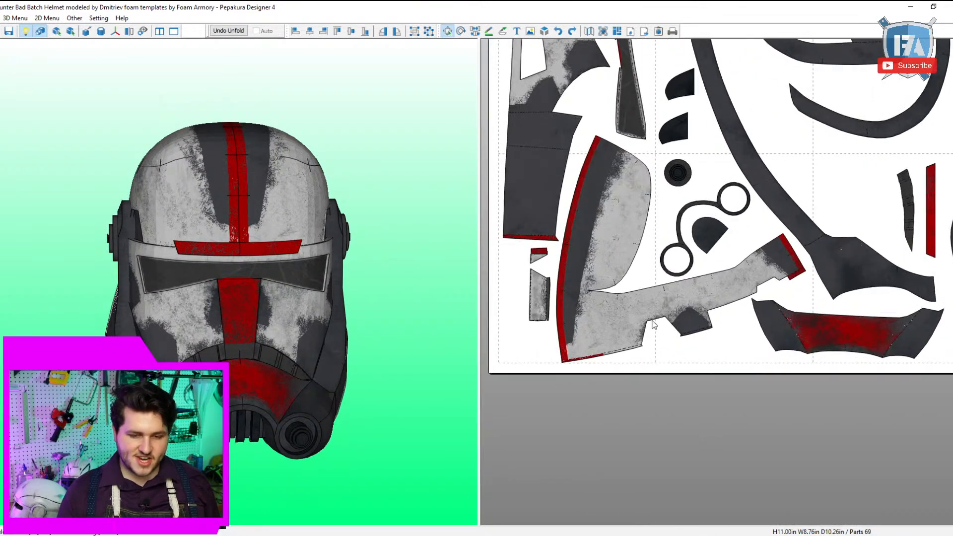
pyautogui.moveTo(633, 342); pyautogui.dragTo(820, 277, button='right')
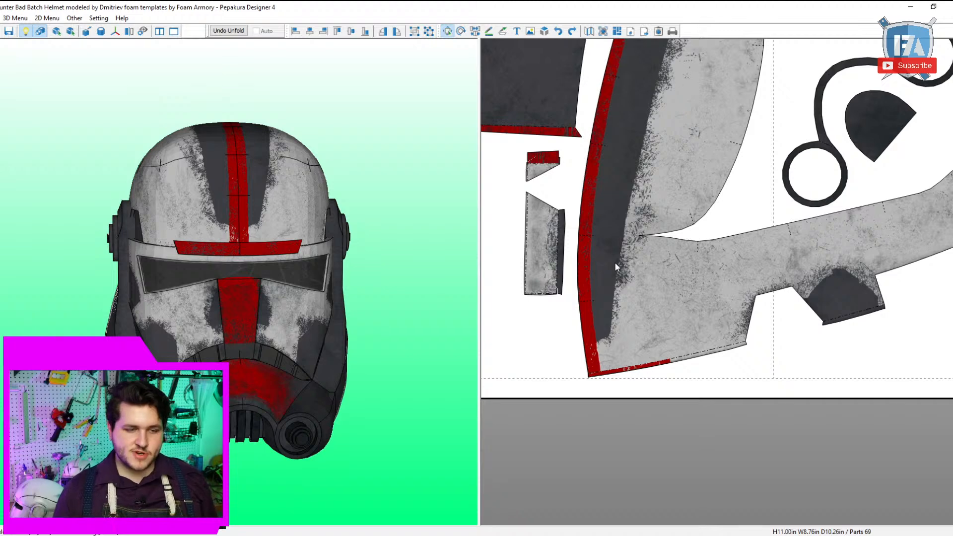
pyautogui.moveTo(318, 223); pyautogui.dragTo(282, 213)
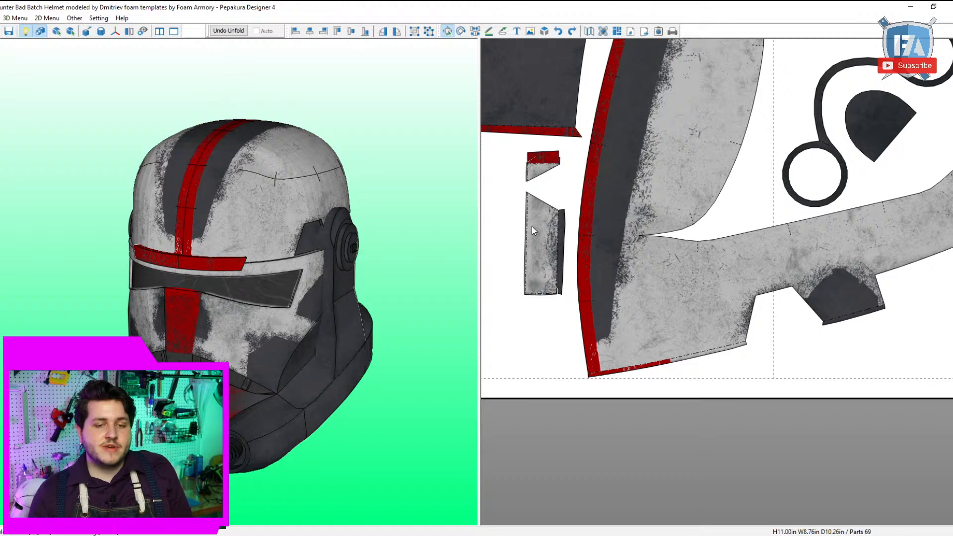
pyautogui.scroll(-1, 531, 228)
pyautogui.moveTo(392, 205); pyautogui.dragTo(387, 217)
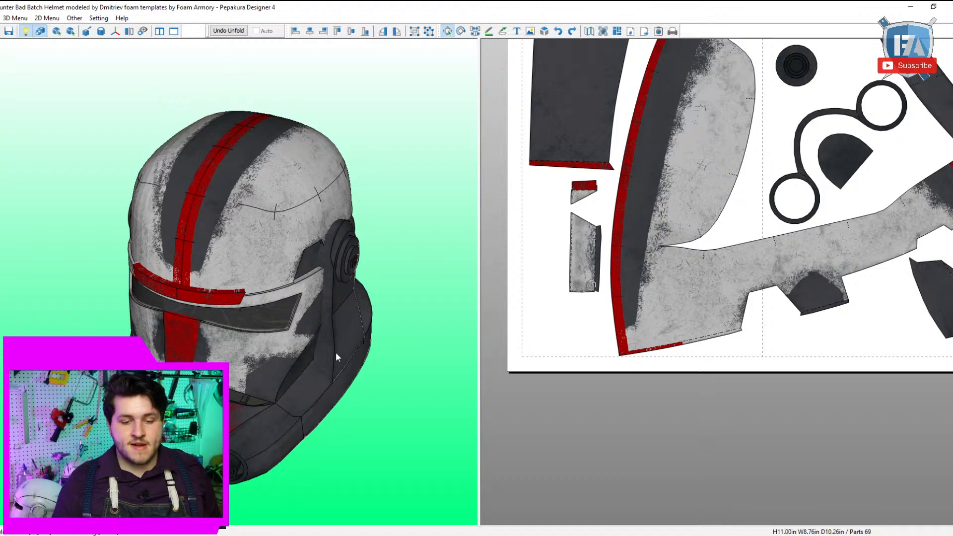
pyautogui.moveTo(273, 316); pyautogui.dragTo(5, 297)
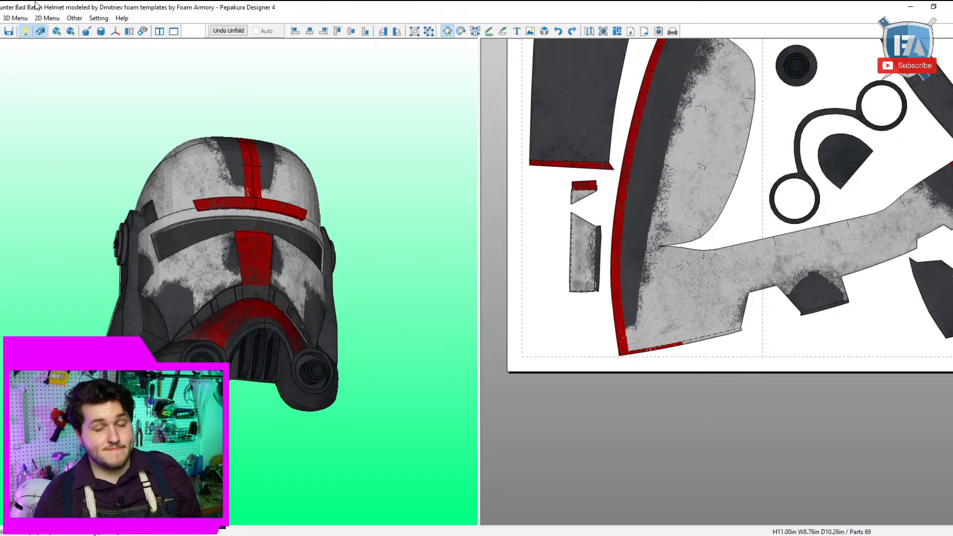
# Open the Crosshair Helmet Bad Batch file and look over its model with texture display turned on.
pyautogui.click(0, 34)
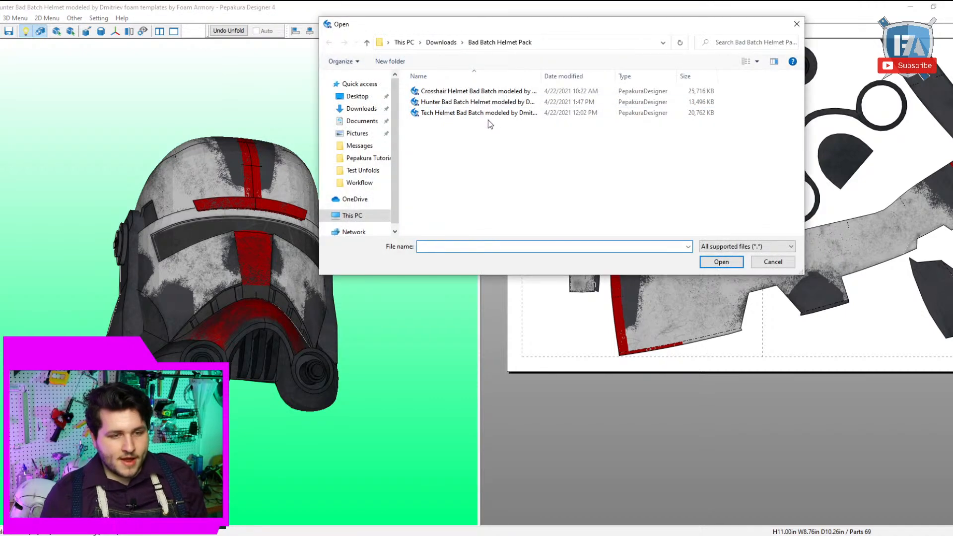
pyautogui.doubleClick(477, 91)
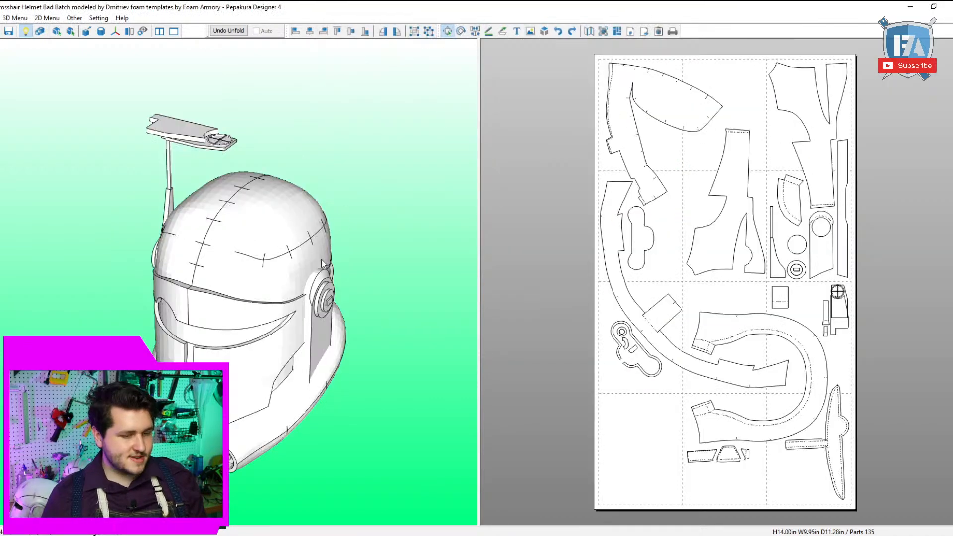
pyautogui.moveTo(322, 260); pyautogui.dragTo(412, 211, button='right')
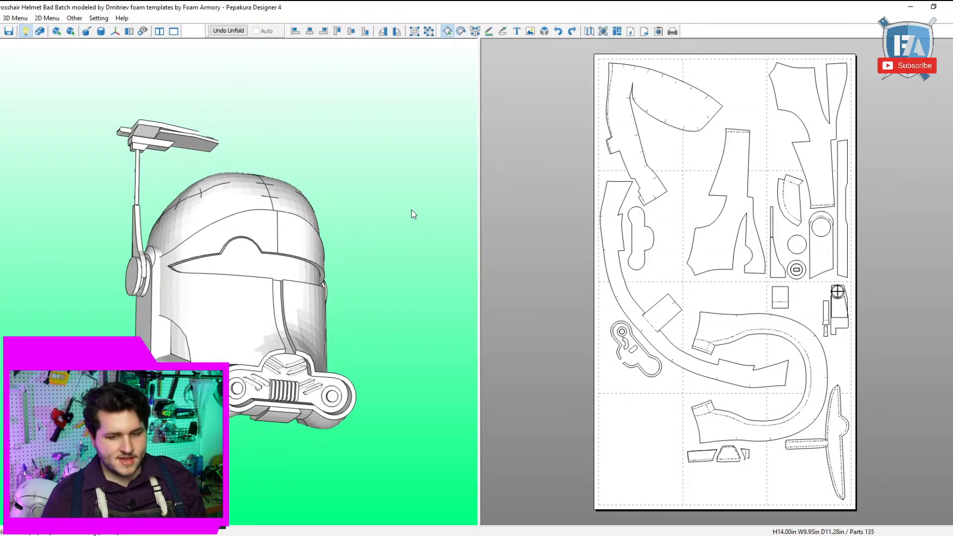
pyautogui.scroll(3, 412, 210)
pyautogui.click(40, 31)
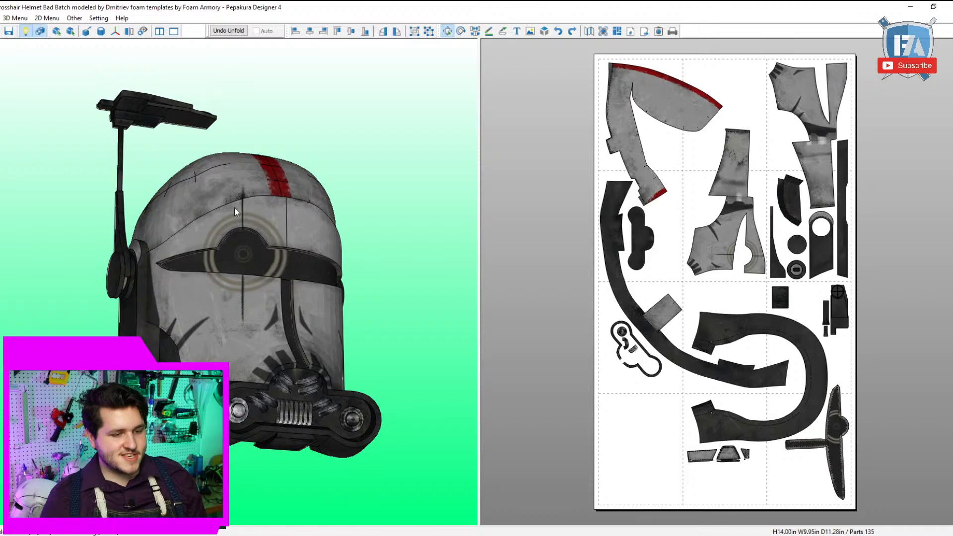
pyautogui.scroll(5, 291, 333)
pyautogui.scroll(-2, 302, 328)
pyautogui.moveTo(301, 326); pyautogui.dragTo(278, 341, button='right')
pyautogui.click(278, 340)
pyautogui.moveTo(335, 353); pyautogui.dragTo(81, 149, button='right')
# Open the Tech Helmet Bad Batch file and look over its model and templates with texture display turned on.
pyautogui.click(2, 31)
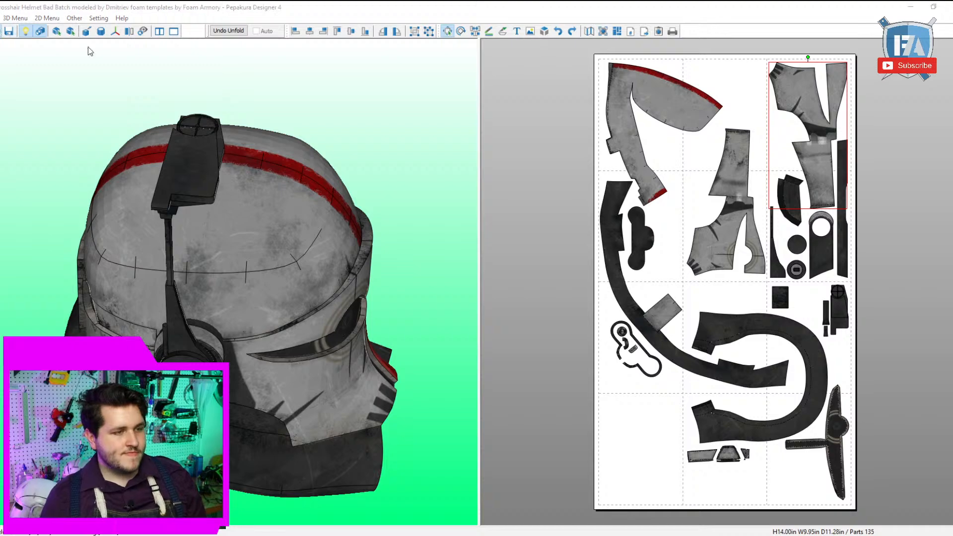
pyautogui.click(445, 114)
pyautogui.doubleClick(445, 114)
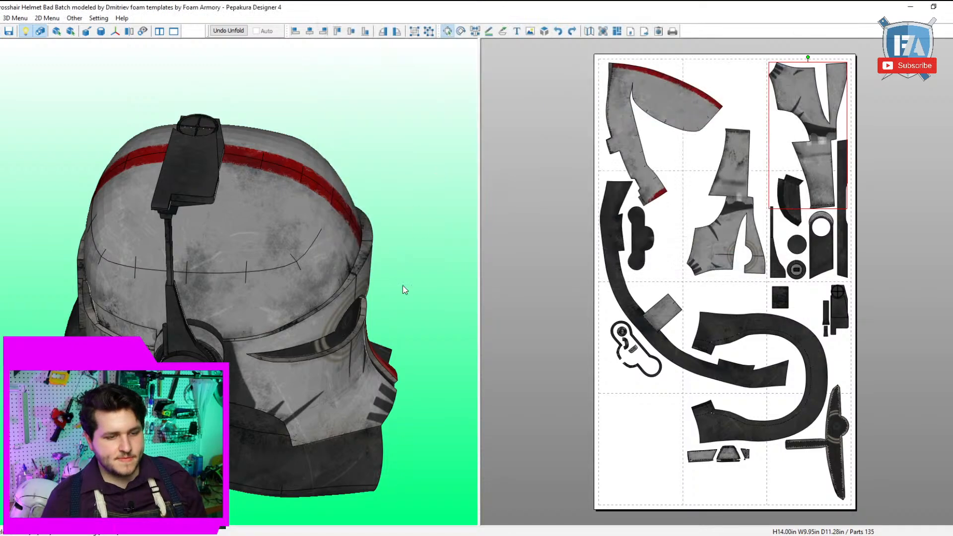
pyautogui.moveTo(341, 362); pyautogui.dragTo(355, 323, button='right')
pyautogui.scroll(2, 356, 323)
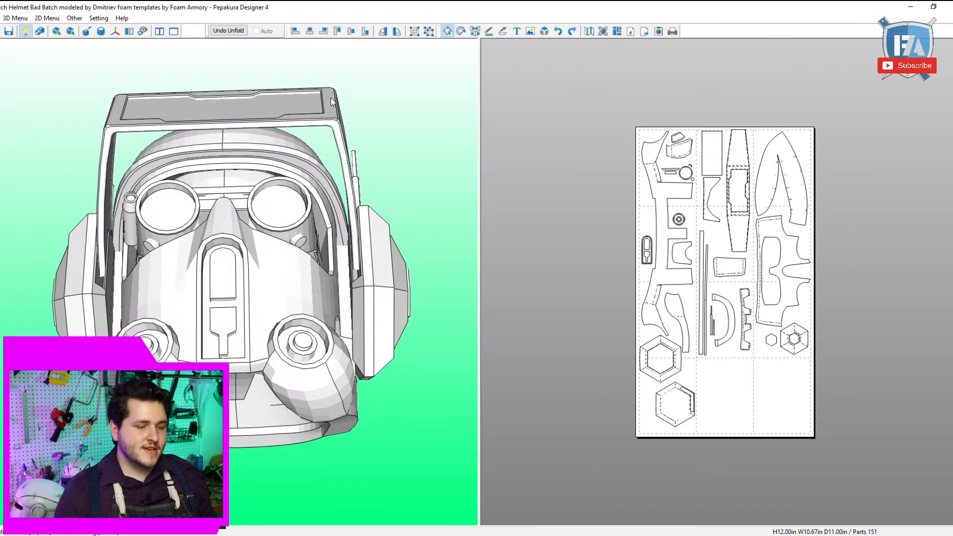
pyautogui.moveTo(354, 124); pyautogui.dragTo(287, 79, button='right')
pyautogui.scroll(1, 365, 173)
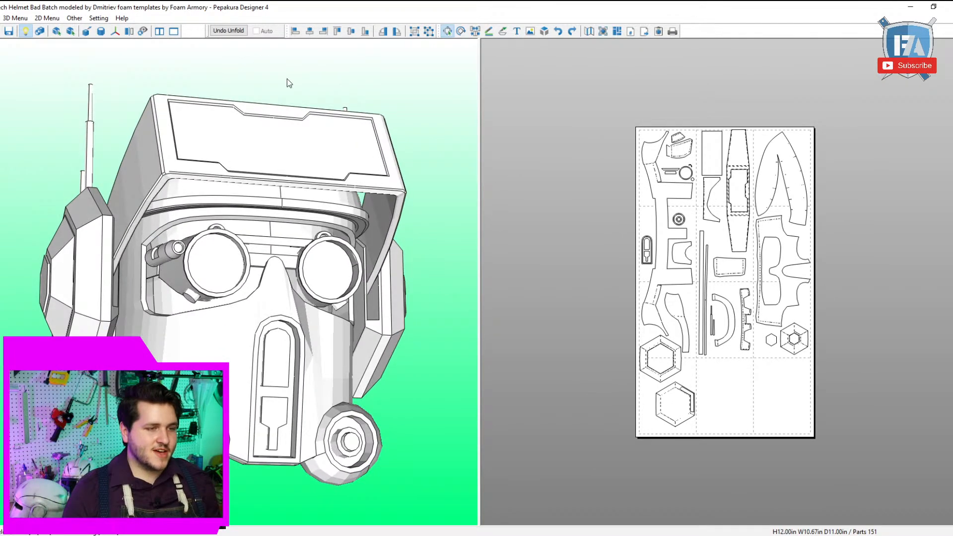
pyautogui.click(40, 31)
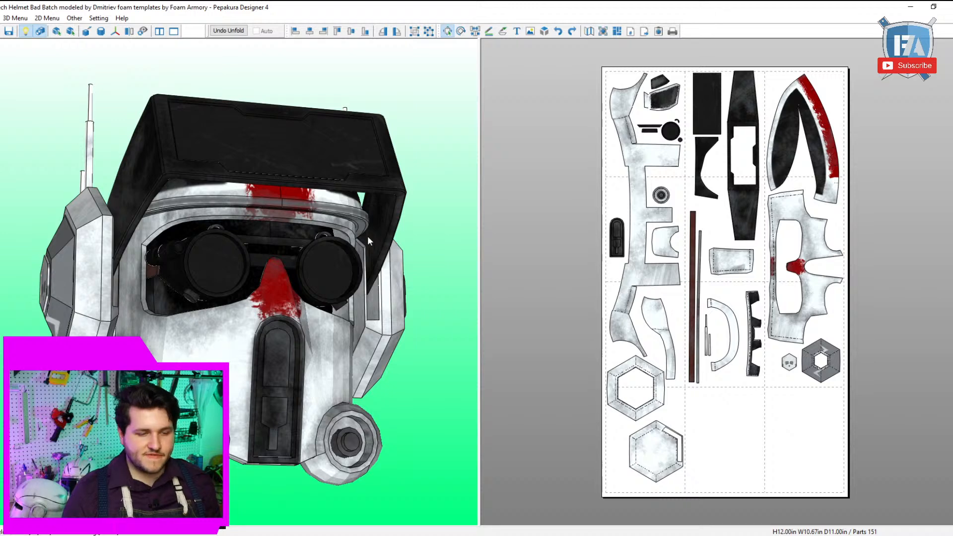
pyautogui.scroll(-1, 347, 255)
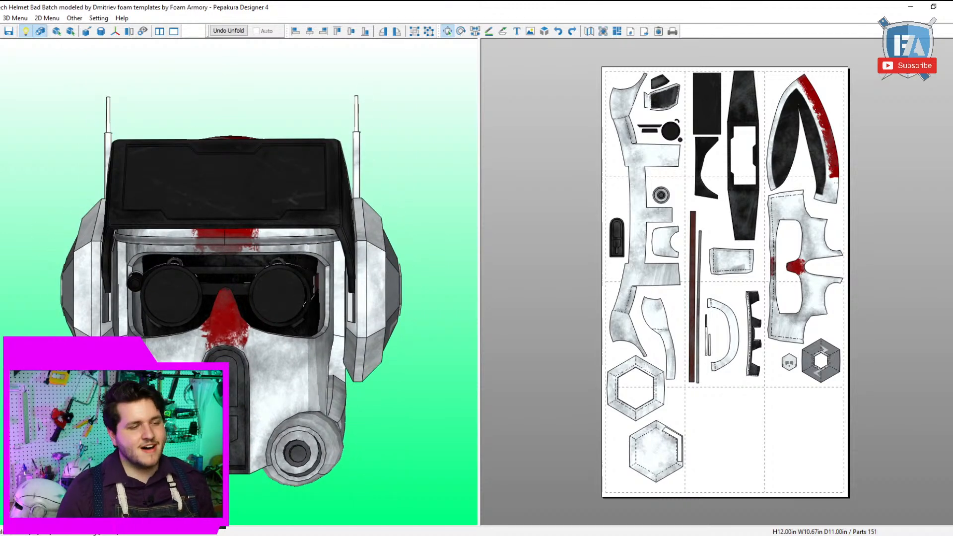
# Open DC-U_AND_VILLAIN_Uxas_Darkseid_Rebirth.pdo from the Downloads folder and dismiss the model scale settings.
pyautogui.hotkey('ctrl', 'o')
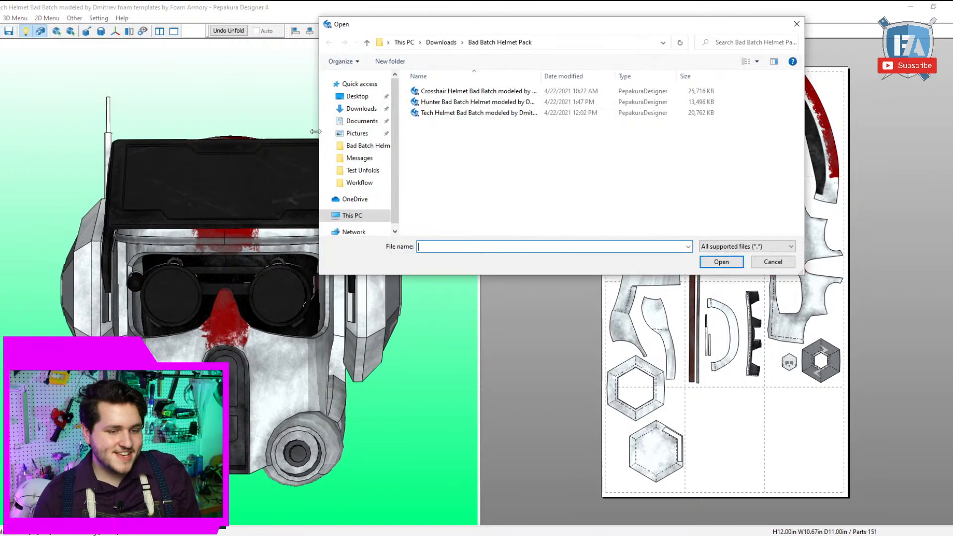
pyautogui.click(441, 42)
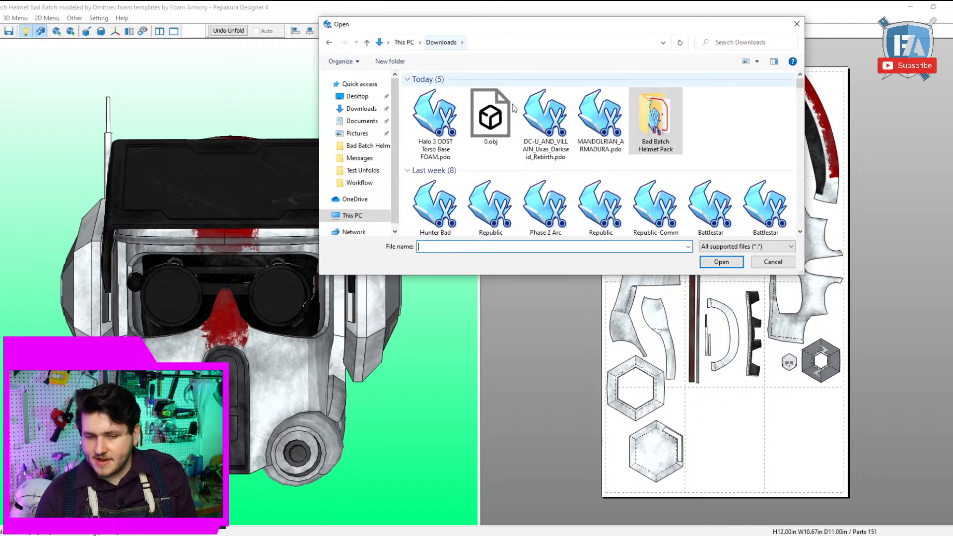
pyautogui.click(550, 143)
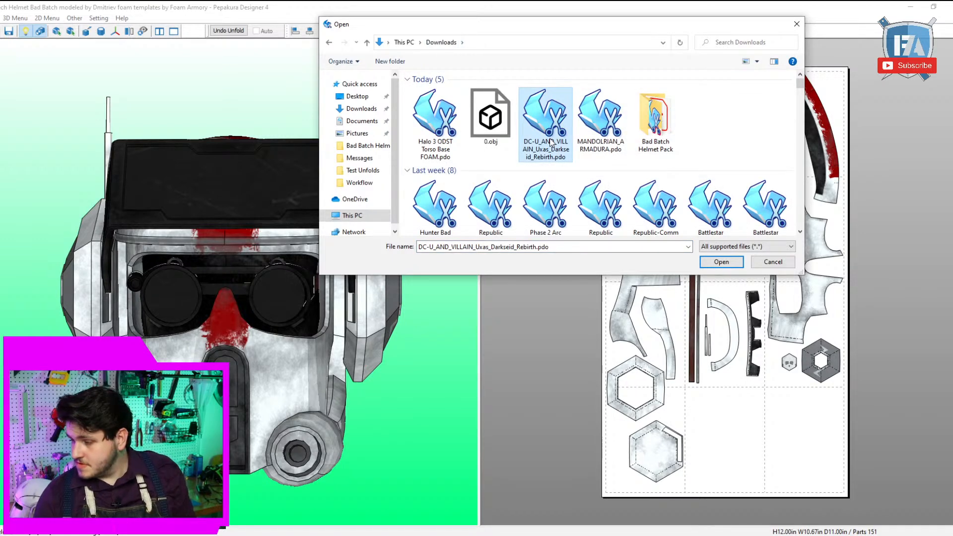
pyautogui.doubleClick(550, 143)
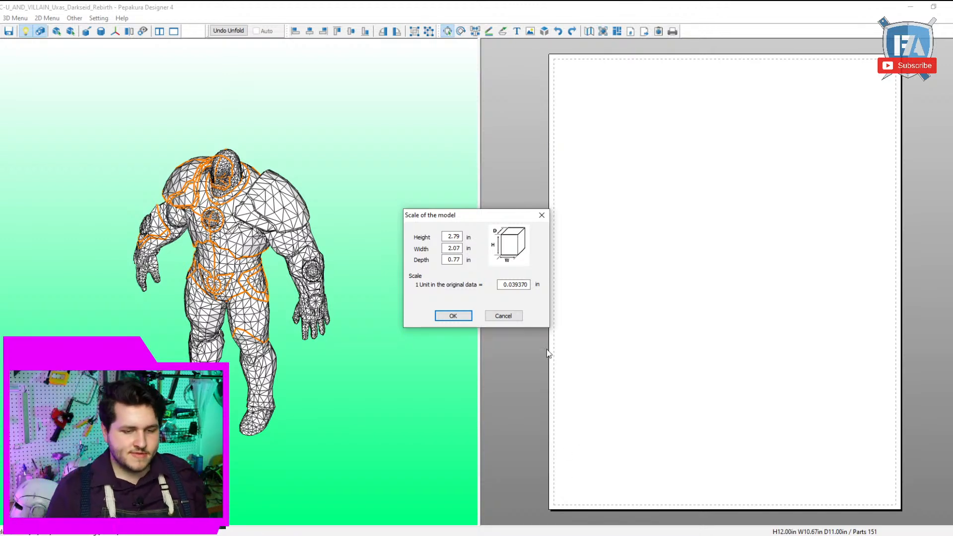
pyautogui.click(511, 316)
# Examine the cut lines across the Darkseid model's shoulders, chest and waist.
pyautogui.scroll(6, 401, 380)
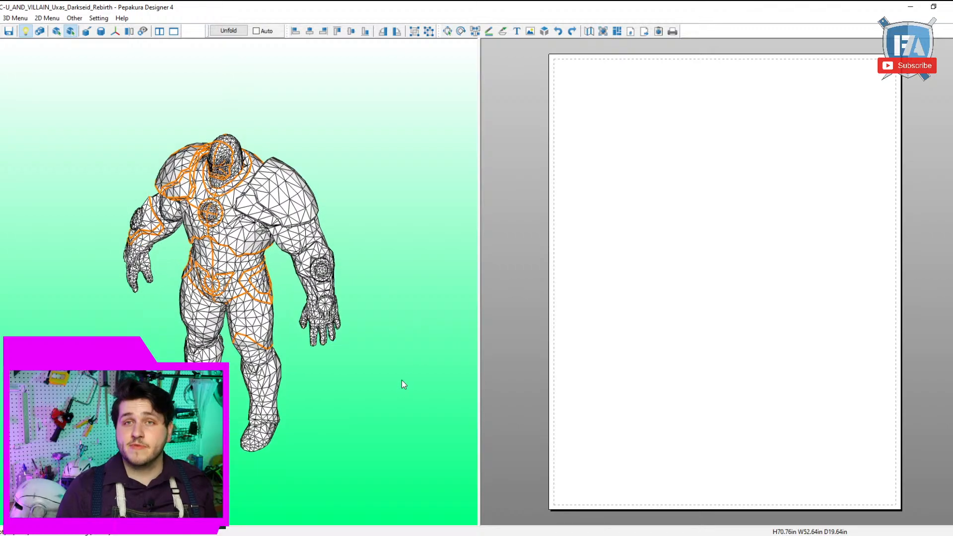
pyautogui.moveTo(386, 378); pyautogui.dragTo(413, 368, button='right')
pyautogui.scroll(2, 413, 367)
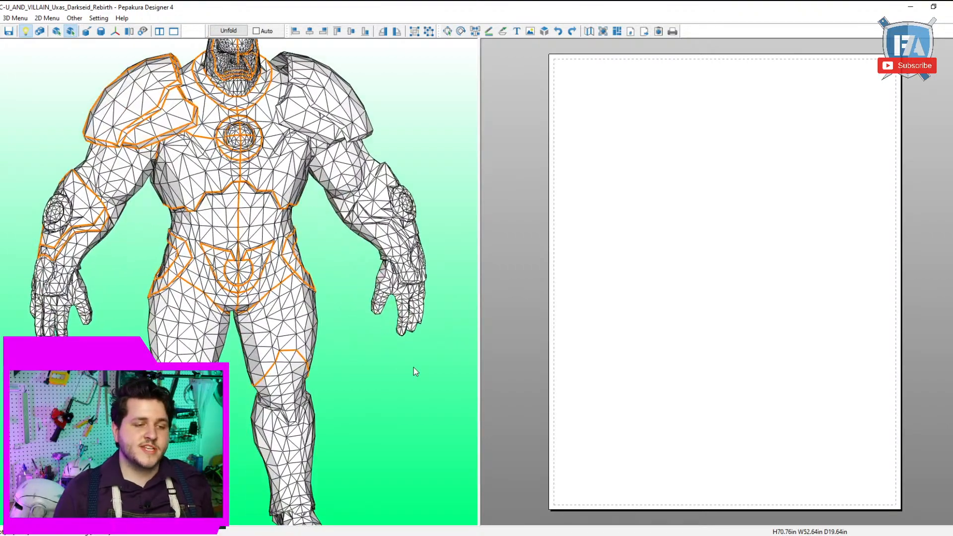
pyautogui.scroll(-1, 397, 369)
pyautogui.scroll(-2, 427, 504)
pyautogui.moveTo(427, 504); pyautogui.dragTo(441, 535, button='middle')
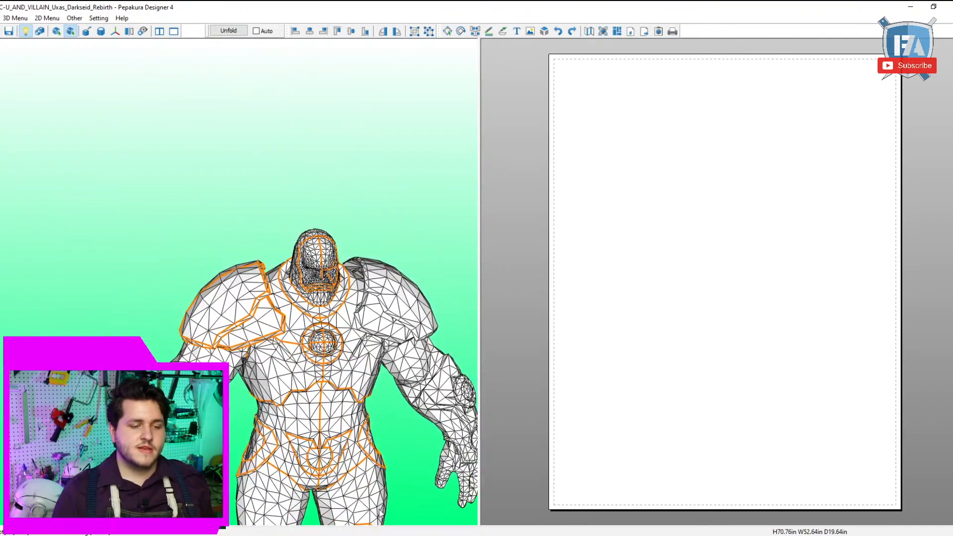
pyautogui.scroll(3, 384, 497)
pyautogui.moveTo(384, 495); pyautogui.dragTo(412, 362, button='middle')
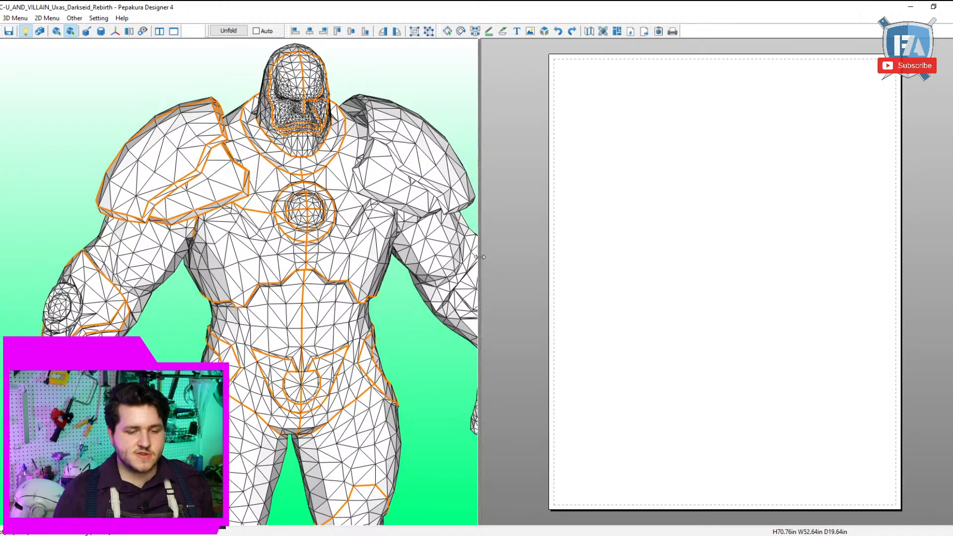
# Widen the 3D view across the whole window and show textures on the Darkseid model, focusing on the face.
pyautogui.moveTo(479, 264); pyautogui.dragTo(948, 288)
pyautogui.scroll(-1, 597, 296)
pyautogui.moveTo(634, 162); pyautogui.dragTo(573, 395, button='middle')
pyautogui.scroll(4, 574, 396)
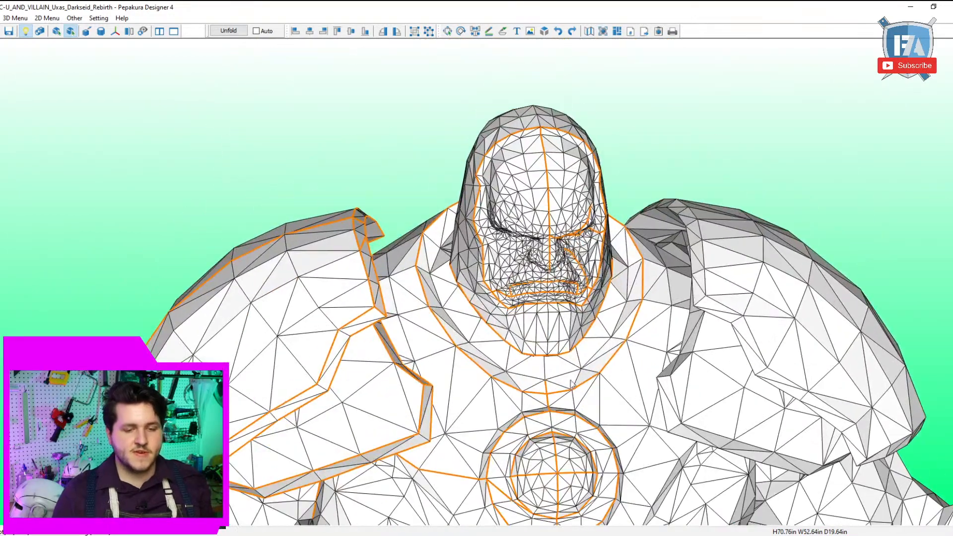
pyautogui.scroll(2, 562, 323)
pyautogui.scroll(3, 525, 331)
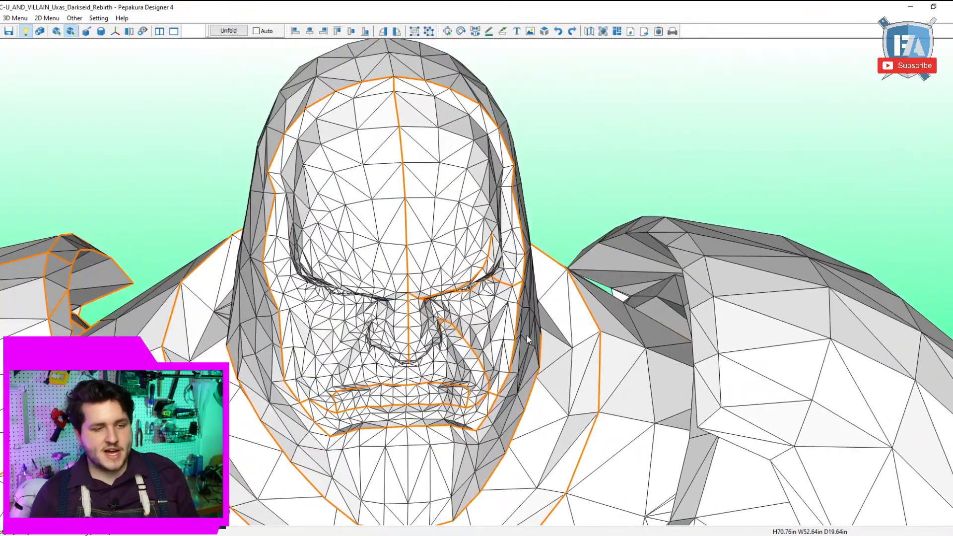
pyautogui.scroll(1, 239, 231)
pyautogui.moveTo(238, 228); pyautogui.dragTo(250, 214, button='right')
pyautogui.moveTo(451, 171); pyautogui.dragTo(452, 176, button='middle')
pyautogui.scroll(2, 453, 179)
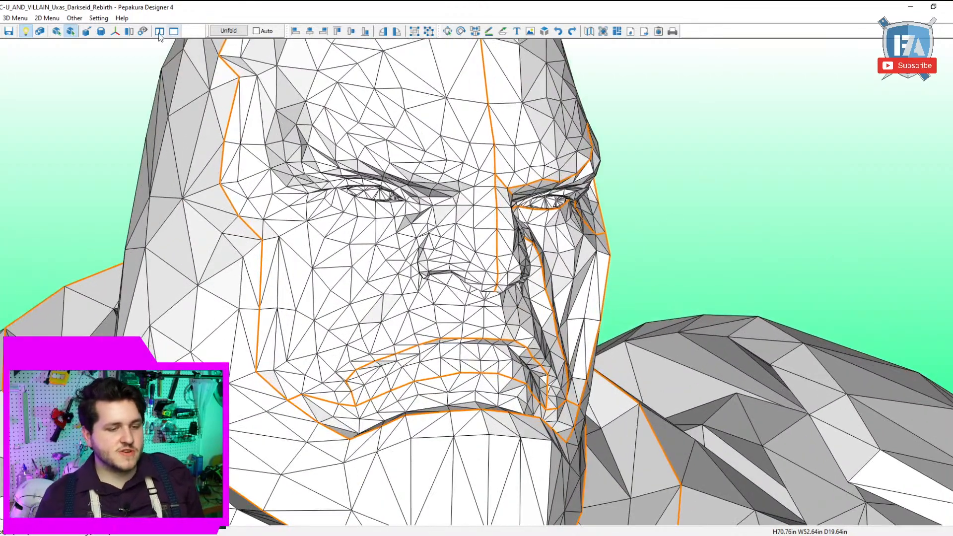
pyautogui.click(40, 31)
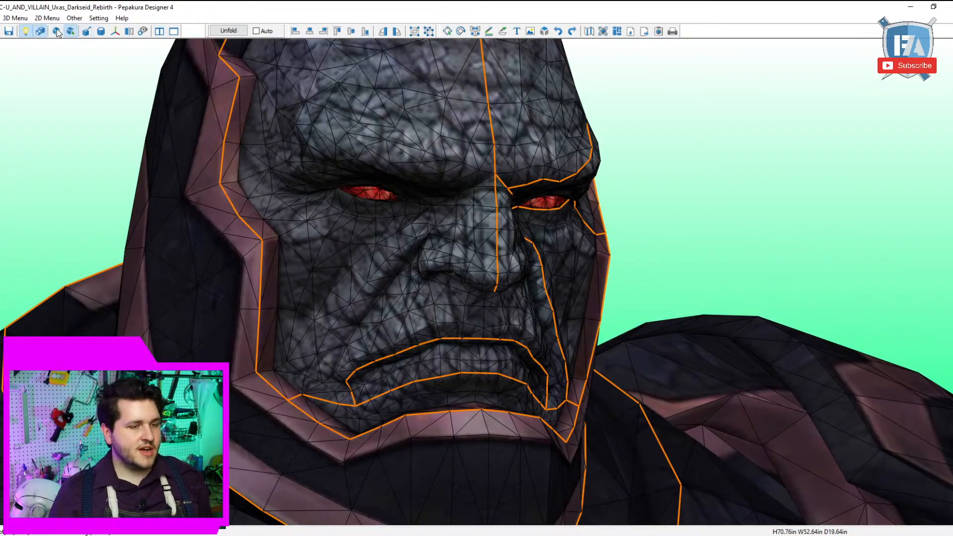
# Switch to specifying cutline edges and mark a cut from the bridge of Darkseid's nose toward his right eye.
pyautogui.click(15, 18)
pyautogui.moveTo(73, 31)
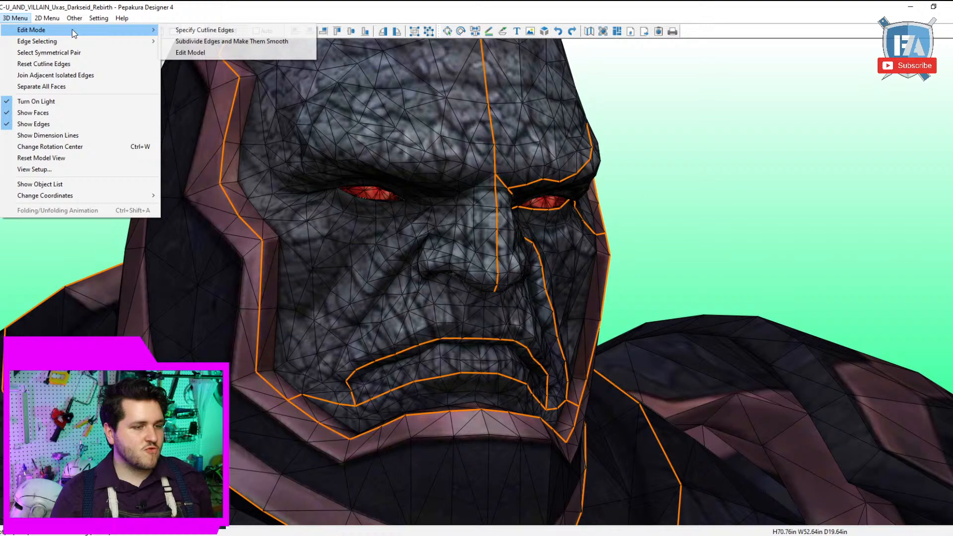
pyautogui.click(194, 33)
pyautogui.moveTo(461, 172)
pyautogui.mouseDown(button='middle')
pyautogui.moveTo(469, 176)
pyautogui.moveTo(461, 172)
pyautogui.mouseUp(button='middle')
pyautogui.scroll(-1, 461, 171)
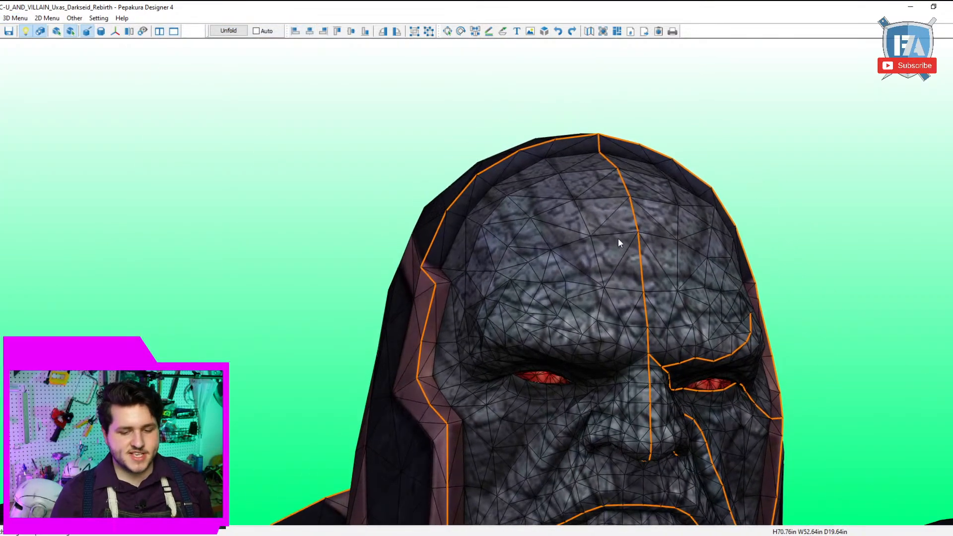
pyautogui.moveTo(619, 238)
pyautogui.mouseDown(button='middle')
pyautogui.moveTo(597, 222)
pyautogui.moveTo(609, 238)
pyautogui.mouseUp(button='middle')
pyautogui.scroll(3, 610, 237)
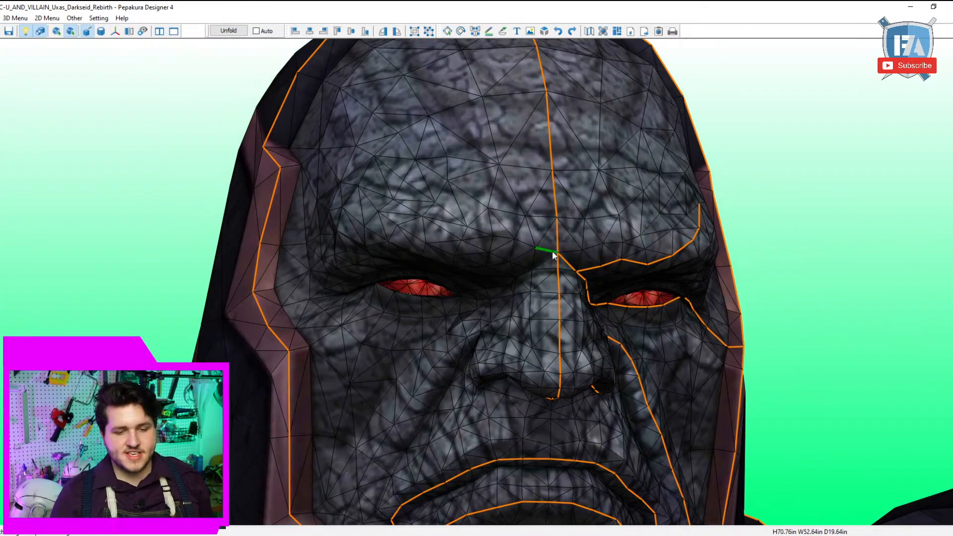
pyautogui.click(529, 272)
pyautogui.moveTo(529, 272); pyautogui.dragTo(521, 268, button='right')
pyautogui.moveTo(470, 260); pyautogui.dragTo(467, 246, button='middle')
pyautogui.moveTo(467, 245); pyautogui.dragTo(476, 245, button='right')
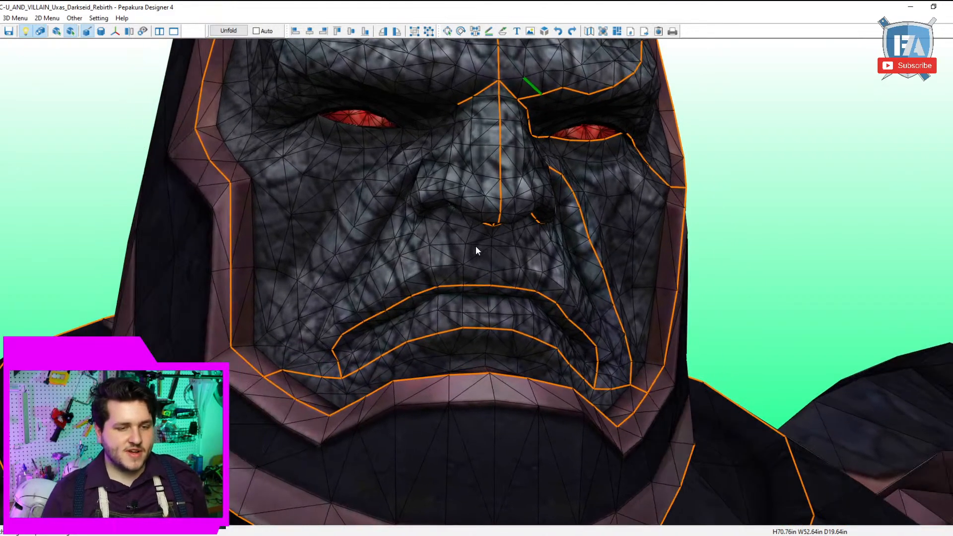
# Continue the cut from beside Darkseid's nose along the lower edge of his right eye to its outer corner.
pyautogui.click(454, 110)
pyautogui.moveTo(454, 110); pyautogui.dragTo(396, 137, button='right')
pyautogui.click(409, 118)
pyautogui.scroll(2, 365, 186)
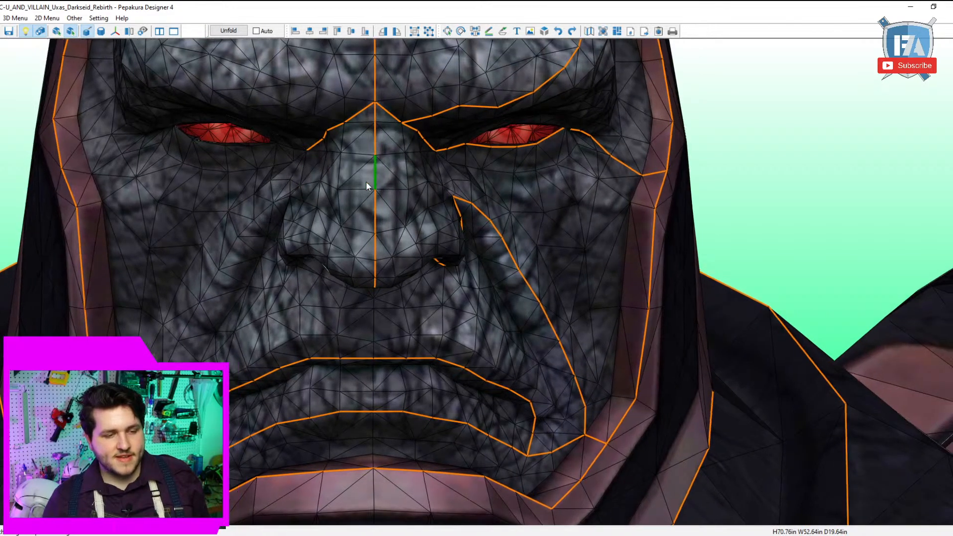
pyautogui.moveTo(366, 185); pyautogui.dragTo(369, 185, button='right')
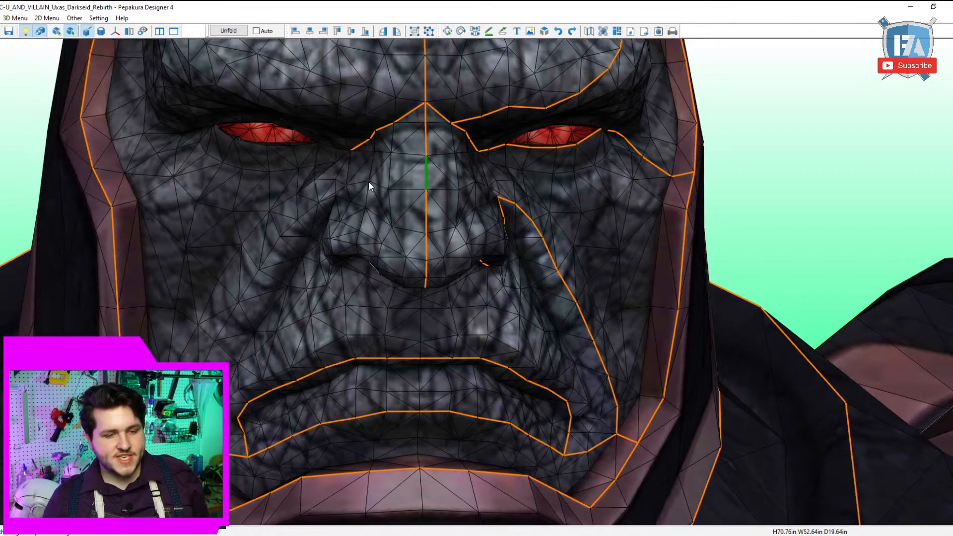
pyautogui.click(342, 149)
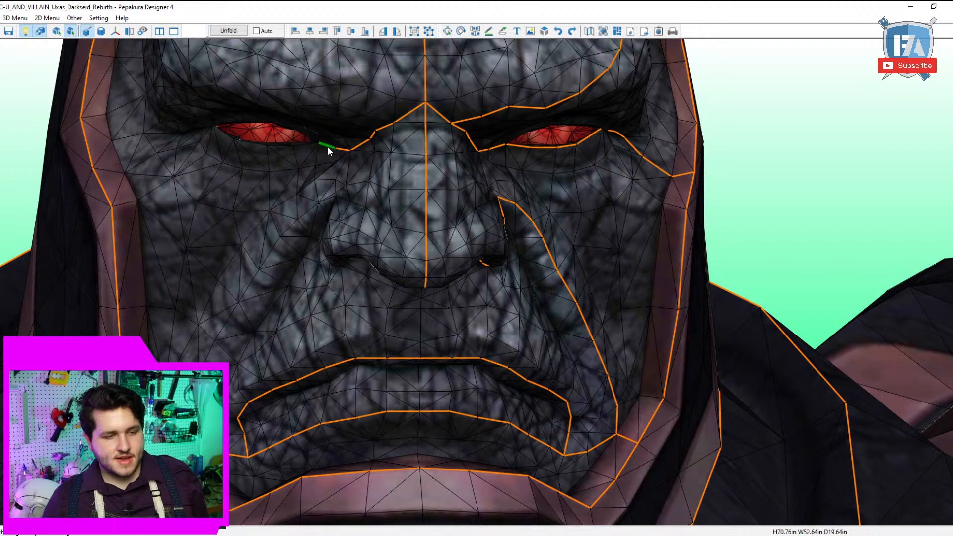
pyautogui.click(326, 146)
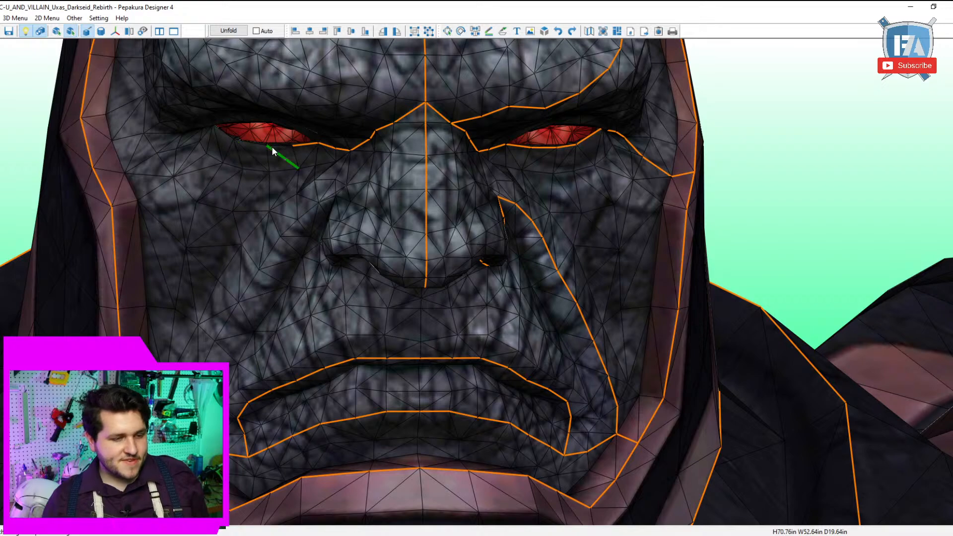
pyautogui.click(229, 138)
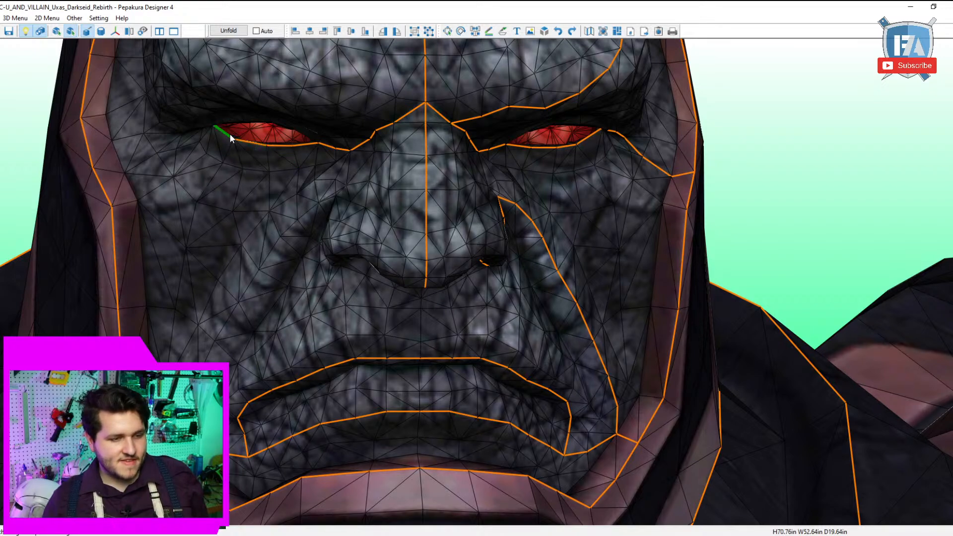
pyautogui.click(230, 135)
# Close the gap in the cut line at the outer corner of Darkseid's left eye.
pyautogui.moveTo(232, 142)
pyautogui.mouseDown(button='right')
pyautogui.moveTo(240, 174)
pyautogui.moveTo(243, 156)
pyautogui.mouseUp(button='right')
pyautogui.scroll(-2, 241, 167)
pyautogui.moveTo(243, 156); pyautogui.dragTo(231, 131, button='middle')
pyautogui.scroll(3, 529, 204)
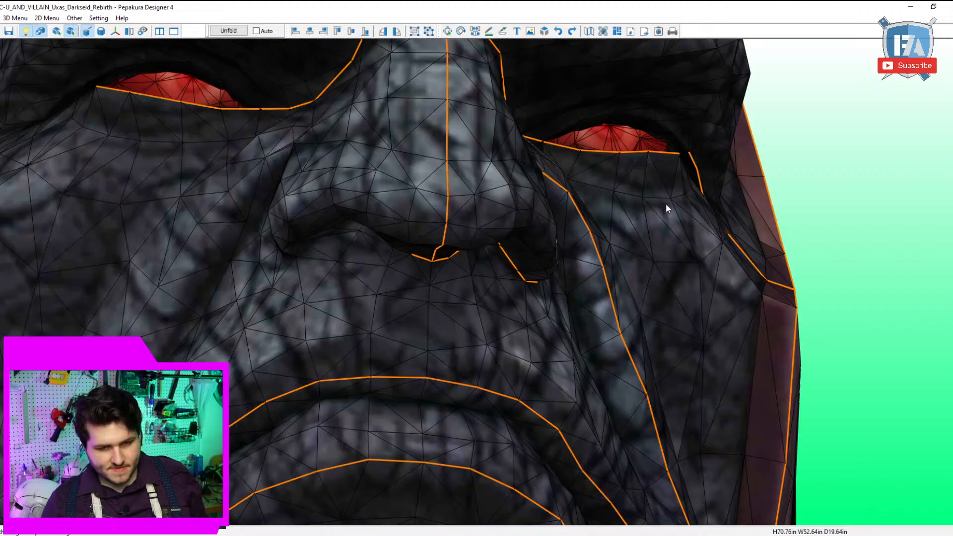
pyautogui.click(681, 154)
pyautogui.scroll(-1, 469, 207)
pyautogui.scroll(-2, 469, 207)
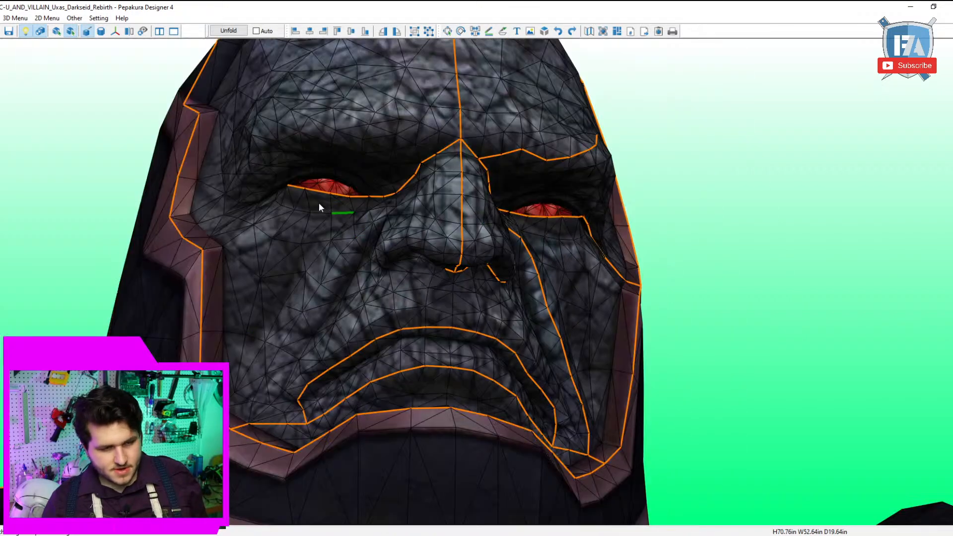
# Extend the cut from the right eye's outer corner across the temple and up to the helmet's edge.
pyautogui.scroll(3, 281, 181)
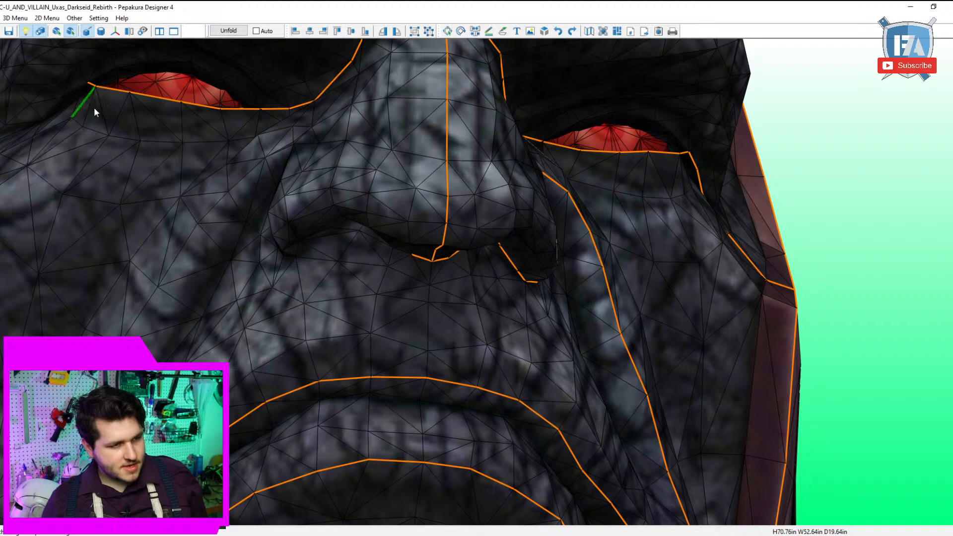
pyautogui.click(86, 95)
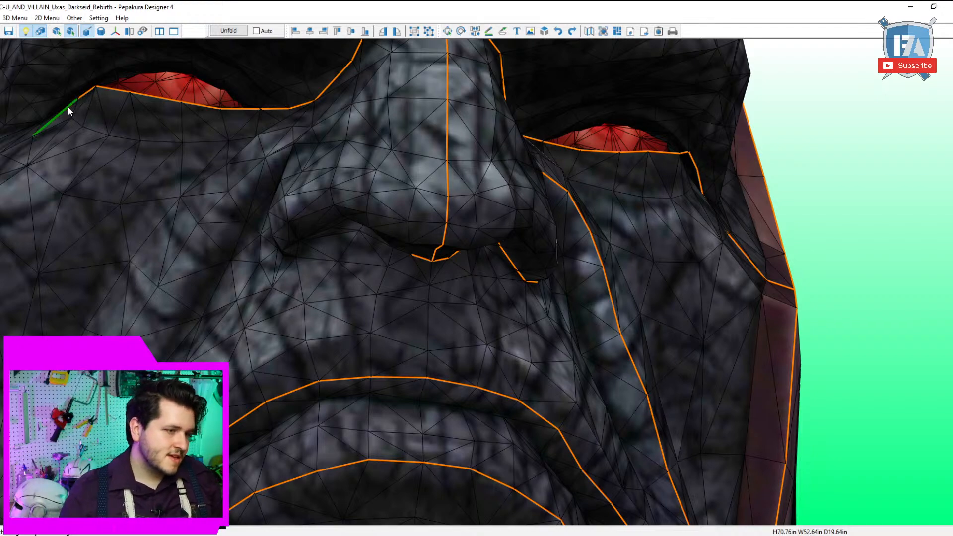
pyautogui.scroll(-5, 64, 117)
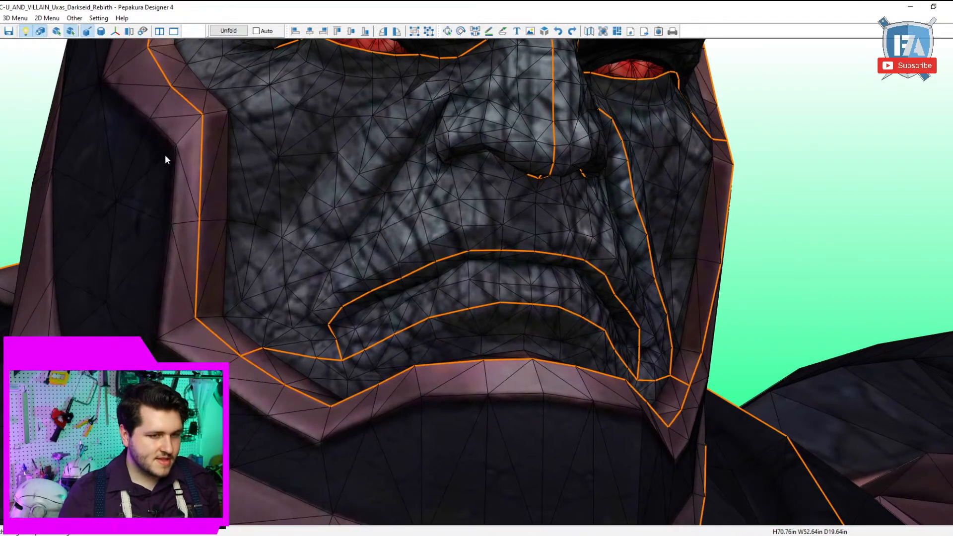
pyautogui.scroll(5, 221, 202)
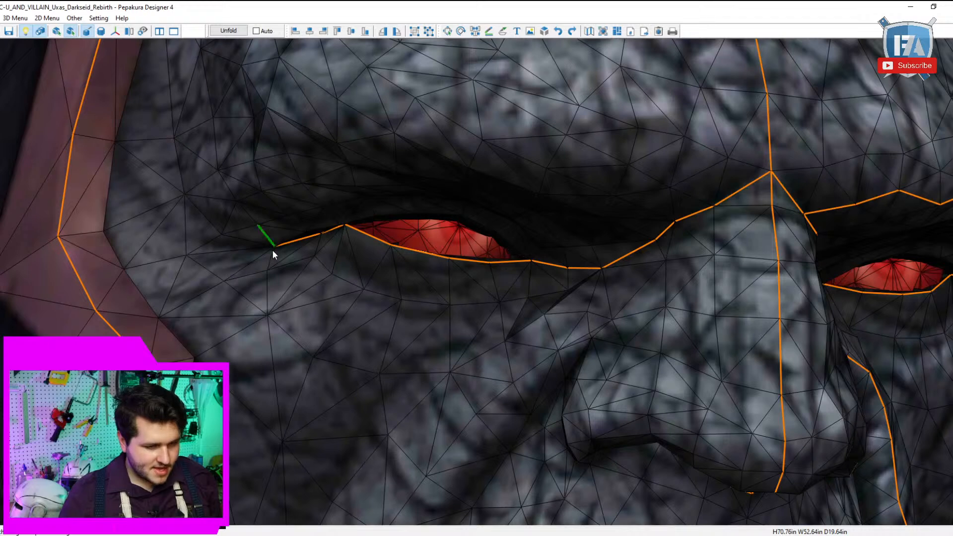
pyautogui.click(263, 244)
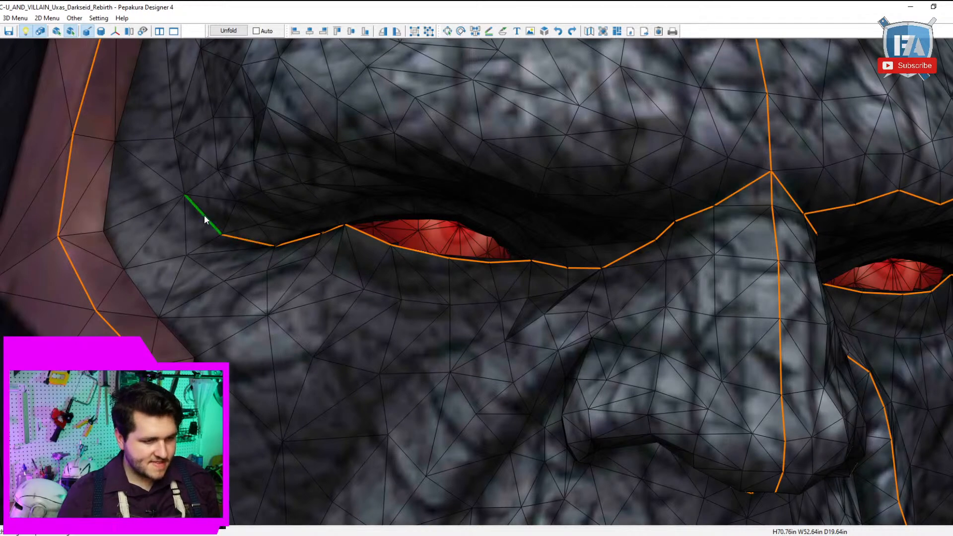
pyautogui.click(204, 215)
pyautogui.scroll(-3, 188, 169)
pyautogui.scroll(-1, 187, 173)
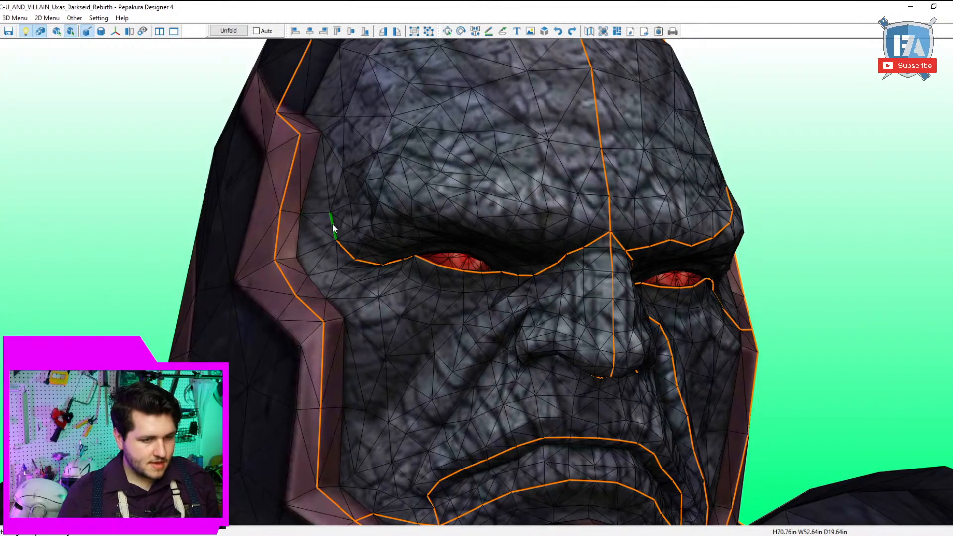
pyautogui.click(325, 153)
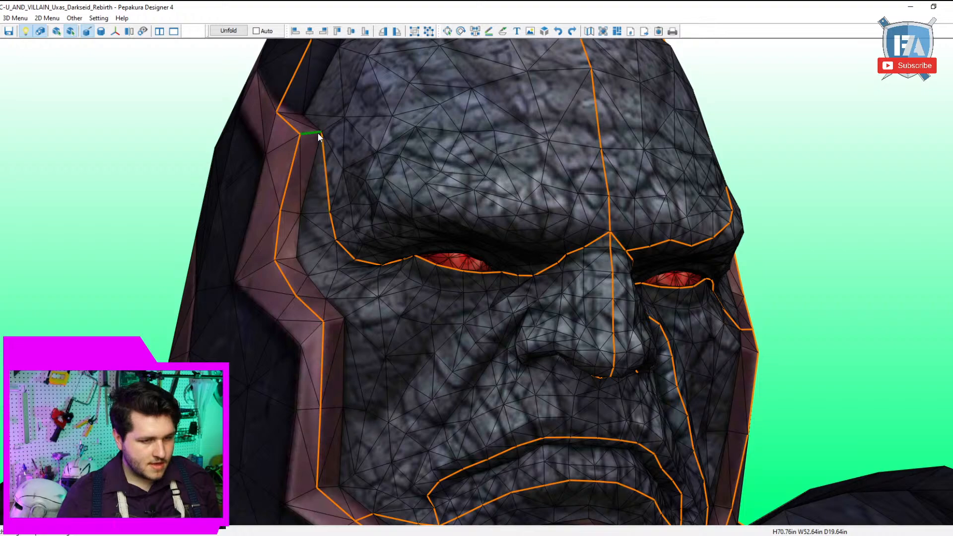
pyautogui.click(318, 133)
# Mark a matching cut from beside the left eye's outer corner up the temple to the helmet's edge.
pyautogui.scroll(-2, 541, 212)
pyautogui.moveTo(541, 212); pyautogui.dragTo(517, 214, button='right')
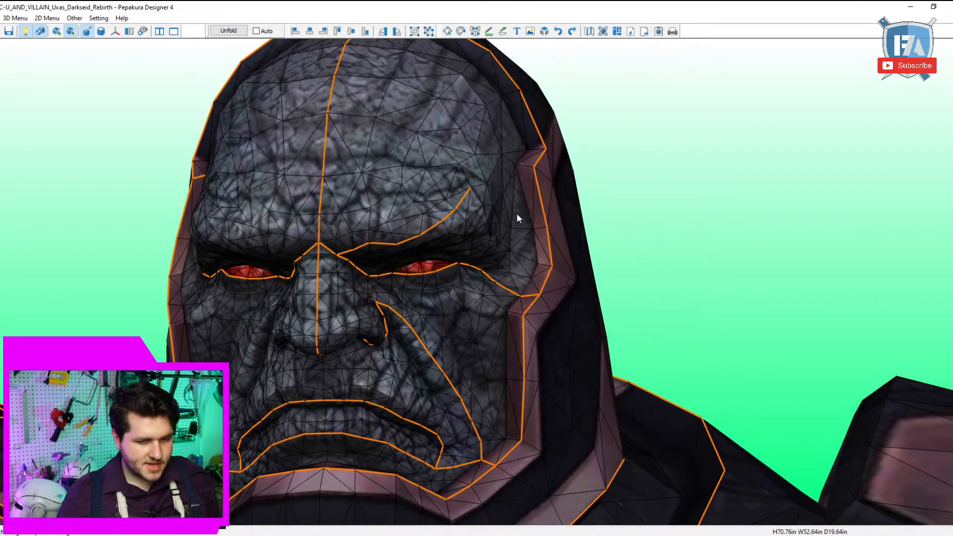
pyautogui.moveTo(570, 245); pyautogui.dragTo(443, 203, button='right')
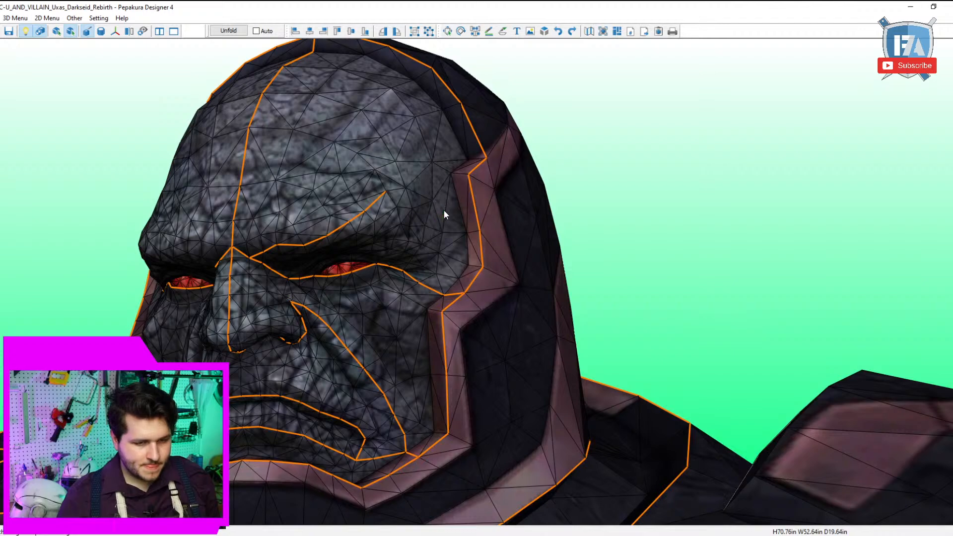
pyautogui.click(442, 227)
pyautogui.scroll(5, 426, 297)
pyautogui.scroll(-5, 428, 298)
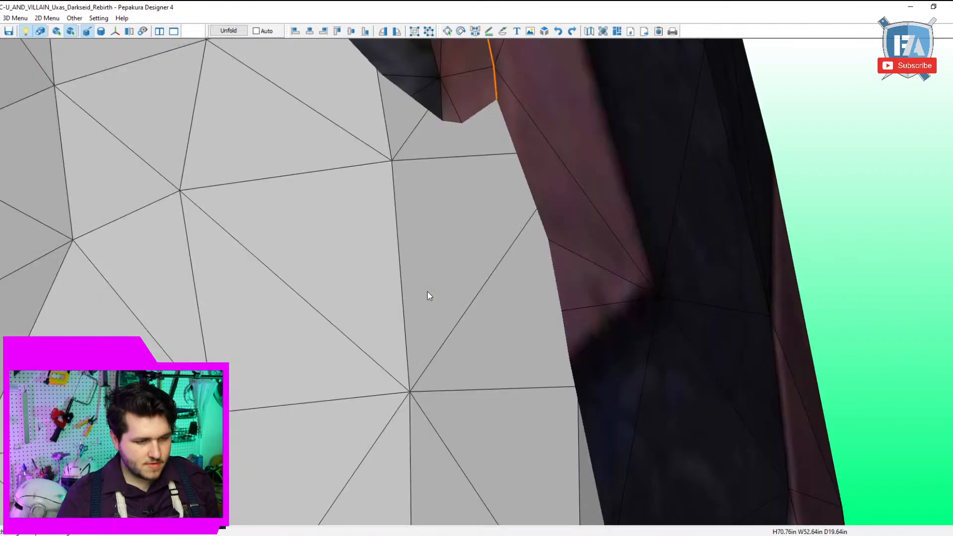
pyautogui.scroll(1, 433, 287)
pyautogui.scroll(-1, 429, 281)
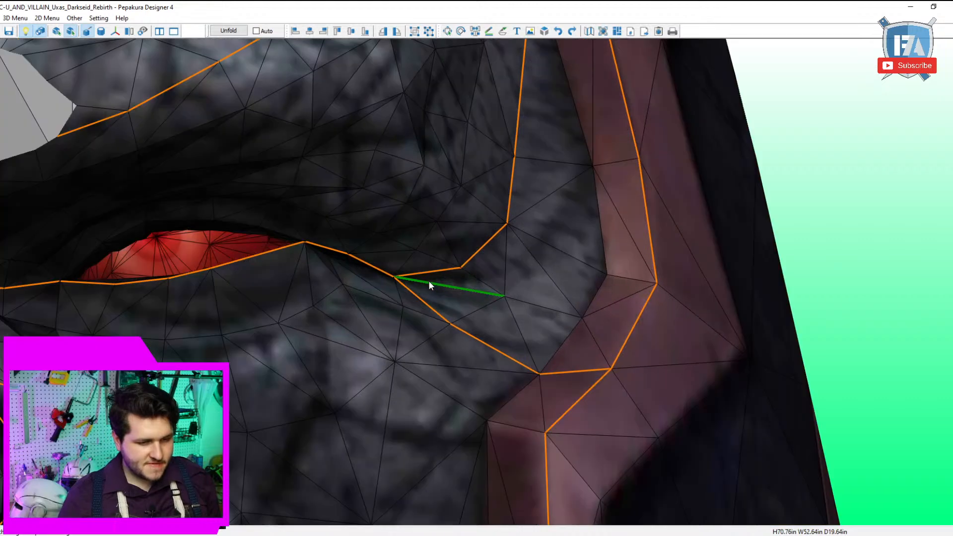
pyautogui.scroll(4, 428, 281)
pyautogui.scroll(-4, 428, 280)
pyautogui.scroll(1, 360, 262)
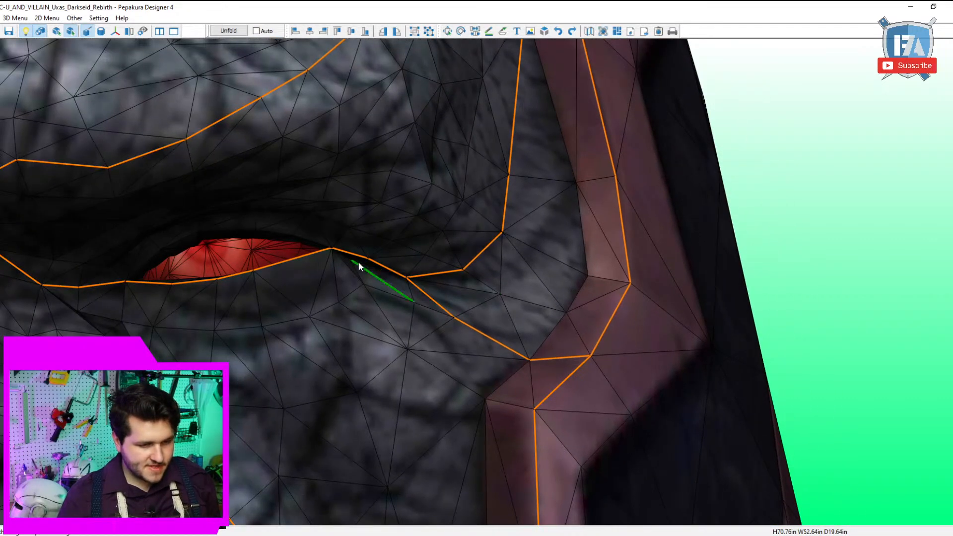
# Reroute the cut at the left eye's outer corner along the lower edges and clear the upper duplicate edges.
pyautogui.click(362, 261)
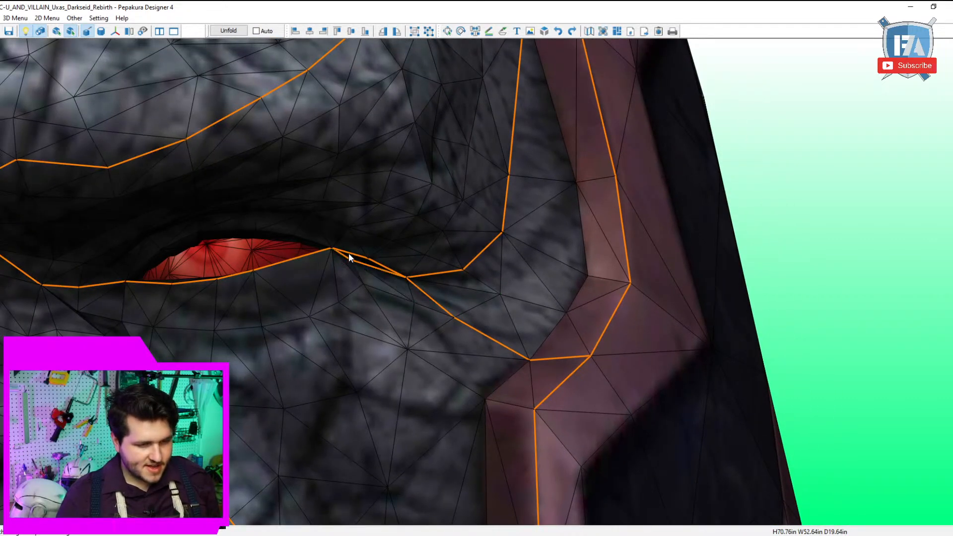
pyautogui.click(368, 257)
pyautogui.click(376, 262)
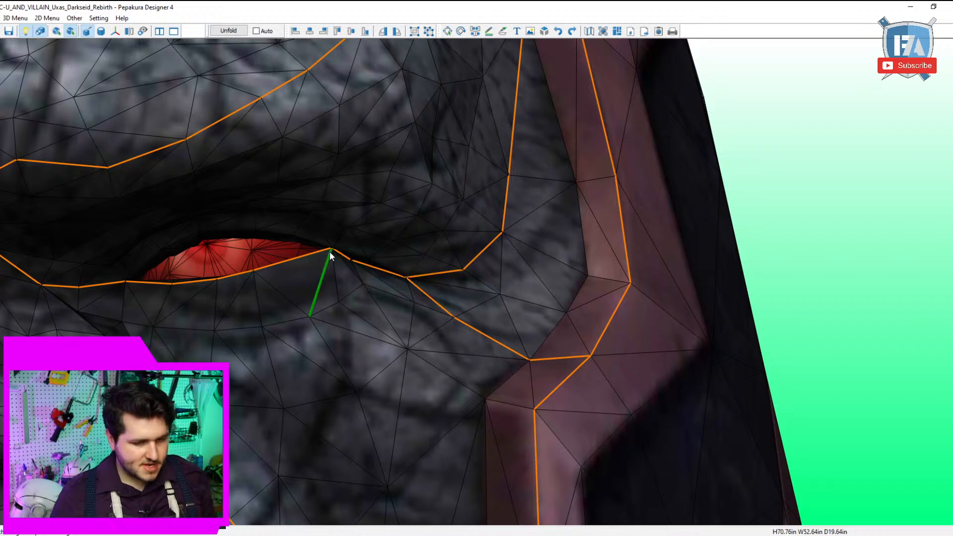
pyautogui.scroll(-3, 331, 256)
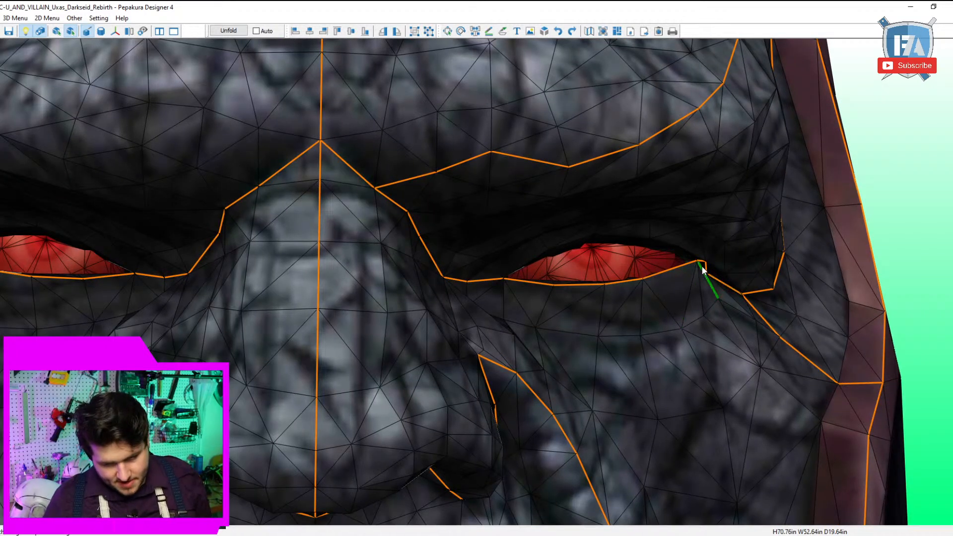
pyautogui.scroll(2, 696, 263)
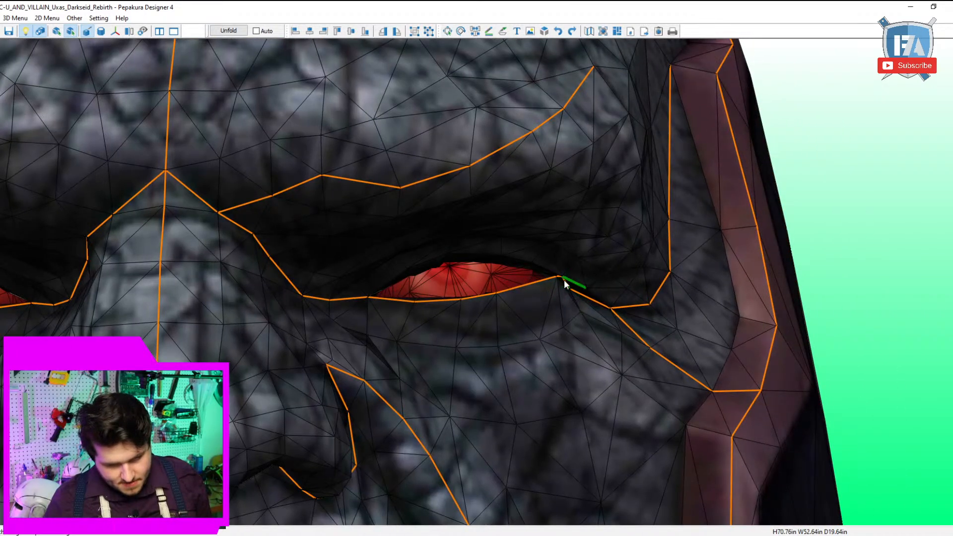
# Remove the old diagonal cut running from beside the left eye's outer corner down to the helmet's edge.
pyautogui.scroll(-2, 562, 280)
pyautogui.scroll(6, 563, 281)
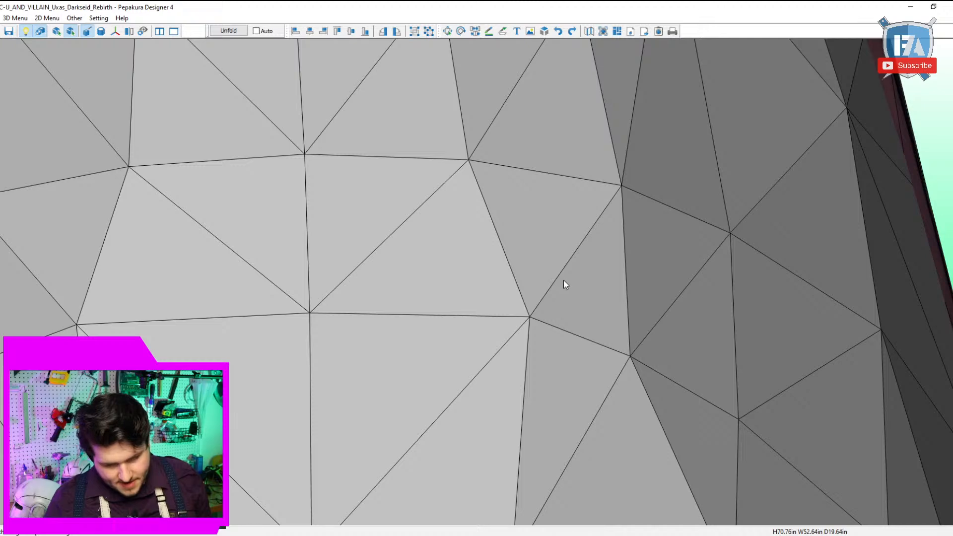
pyautogui.scroll(-3, 564, 281)
pyautogui.scroll(2, 577, 275)
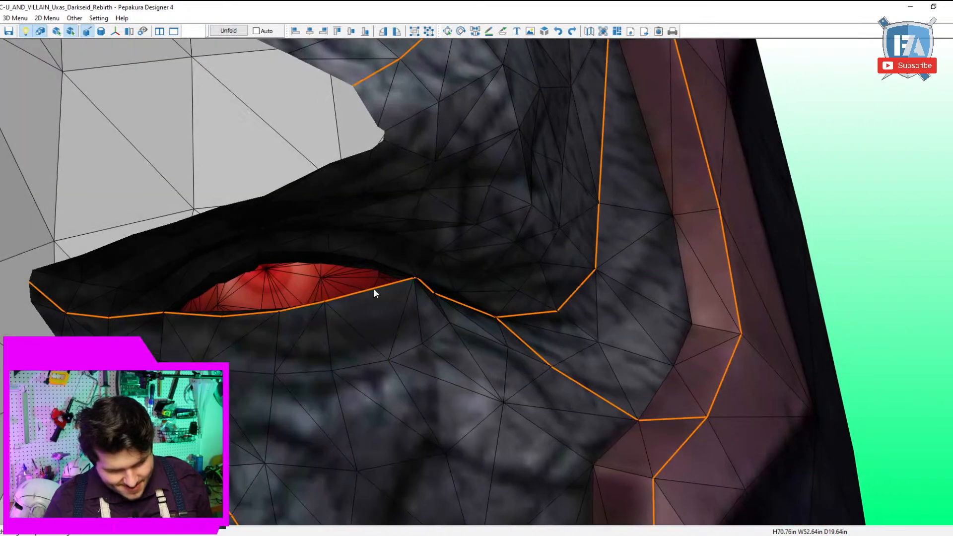
pyautogui.click(425, 283)
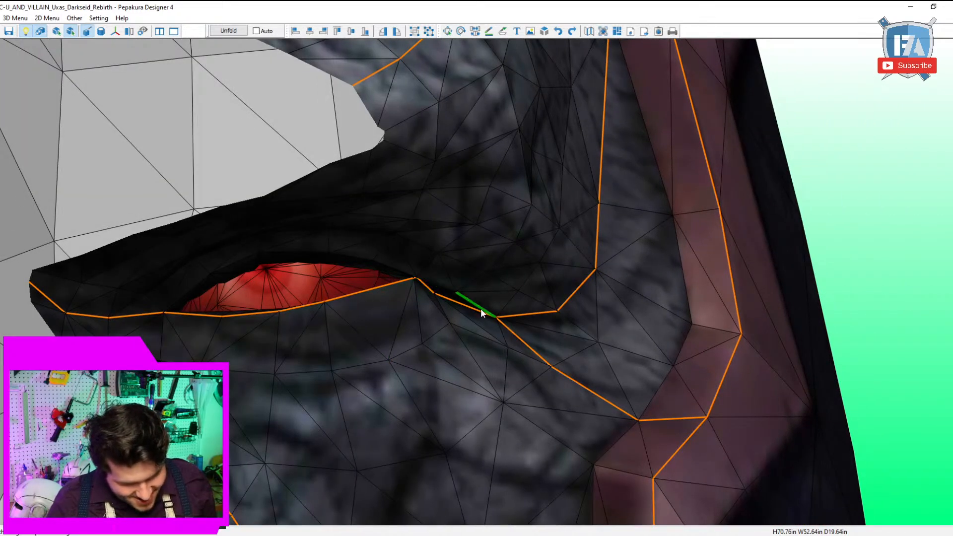
pyautogui.click(528, 351)
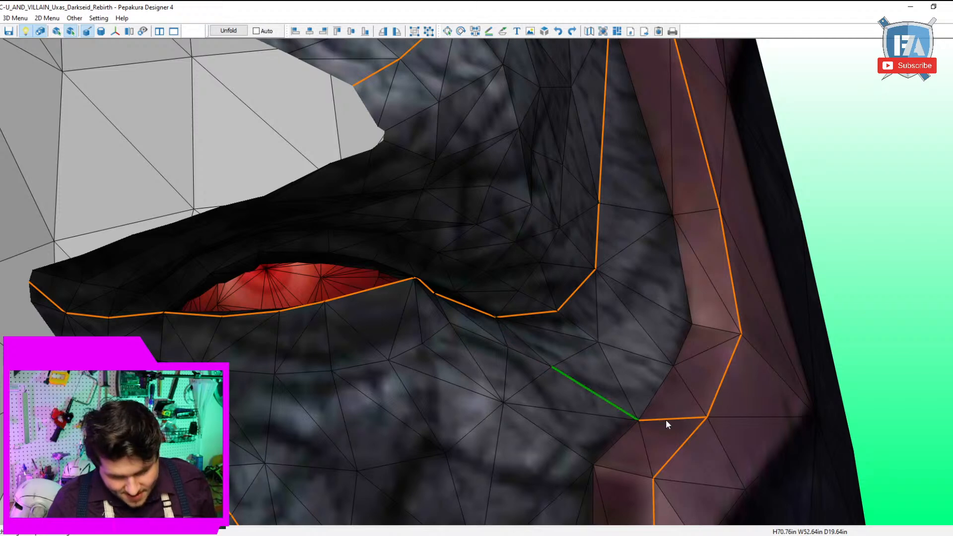
pyautogui.scroll(-6, 666, 419)
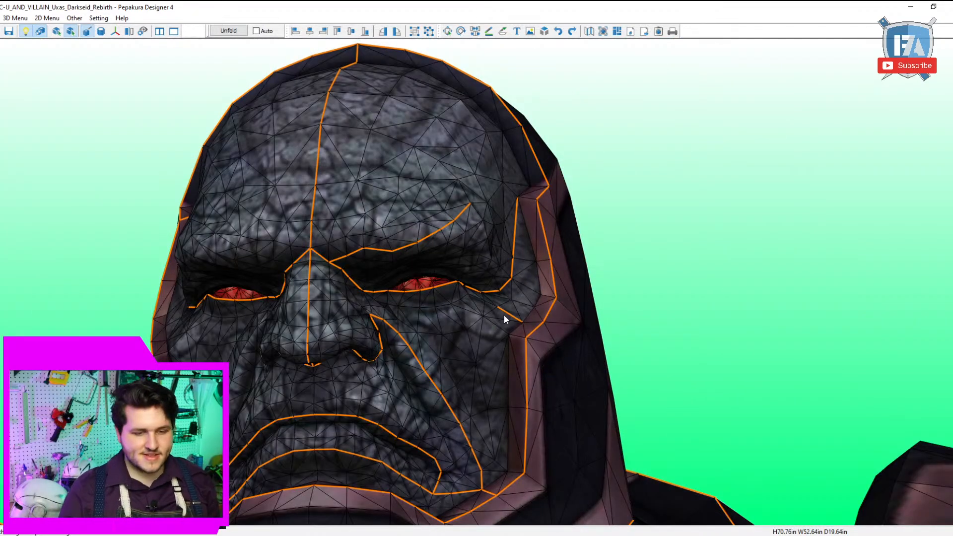
# Mark a cut from beside the nose down Darkseid's right cheek to the existing cut near the mouth corner, mirroring the left cheek.
pyautogui.moveTo(359, 366); pyautogui.dragTo(423, 371)
pyautogui.scroll(5, 406, 344)
pyautogui.scroll(-3, 406, 350)
pyautogui.scroll(5, 434, 380)
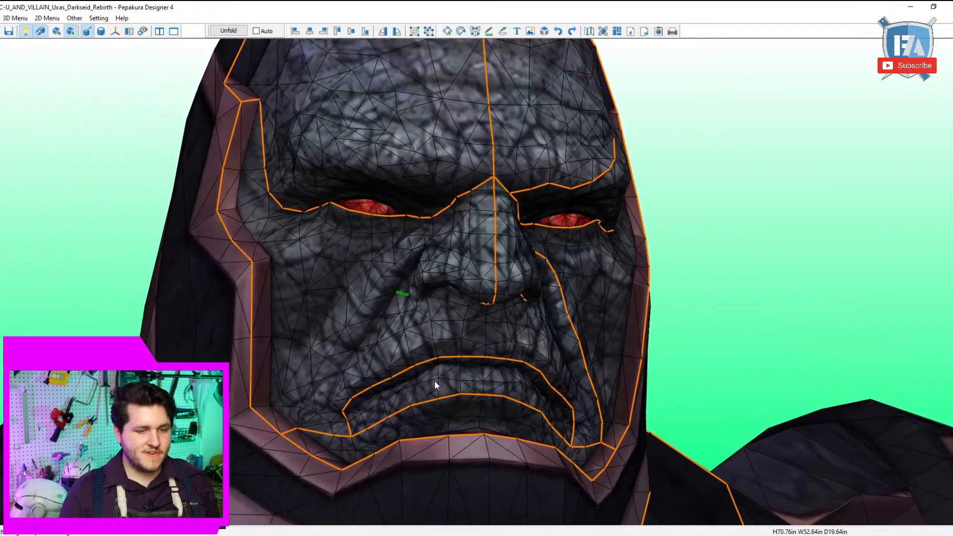
pyautogui.scroll(-6, 435, 379)
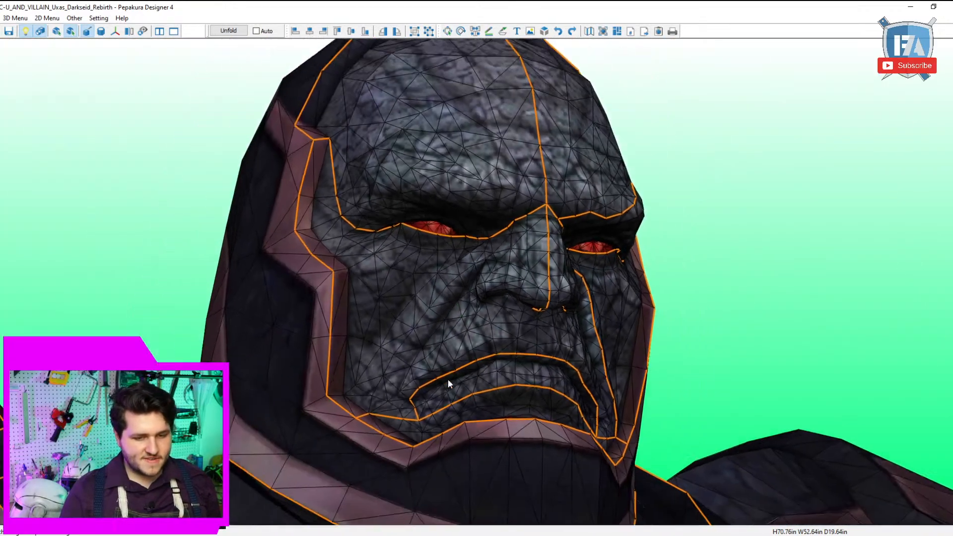
pyautogui.moveTo(448, 379); pyautogui.dragTo(436, 373)
pyautogui.scroll(6, 440, 370)
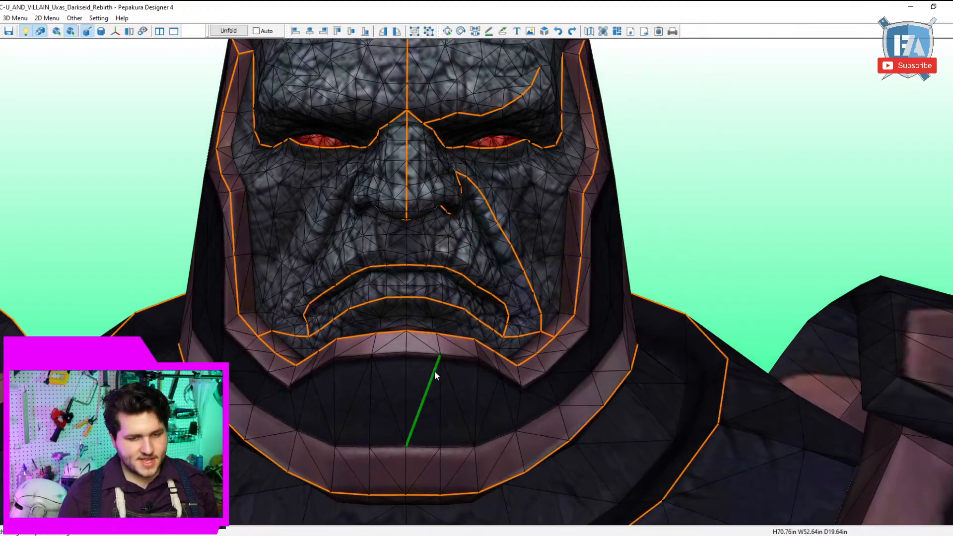
pyautogui.moveTo(296, 142); pyautogui.dragTo(332, 141)
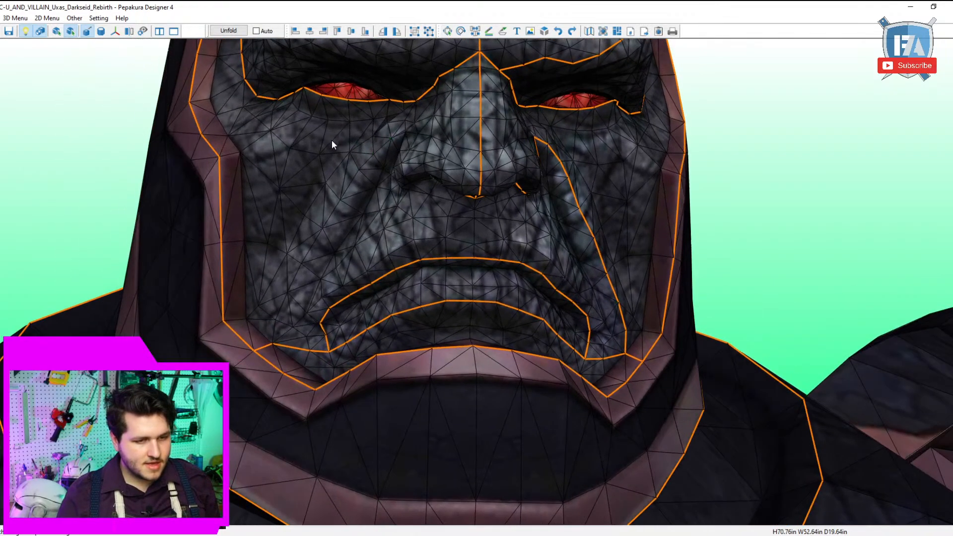
pyautogui.click(379, 149)
pyautogui.click(368, 161)
pyautogui.click(348, 186)
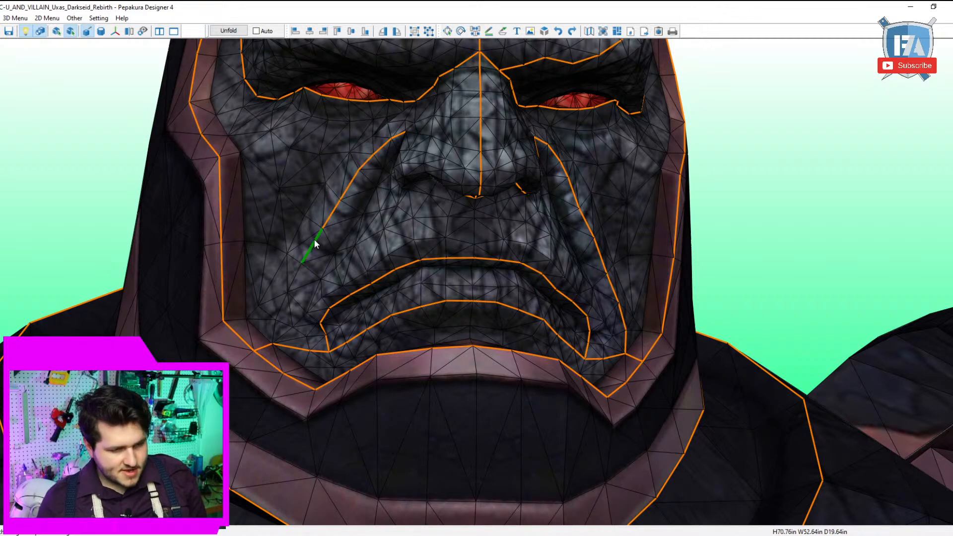
pyautogui.moveTo(308, 244); pyautogui.dragTo(307, 243)
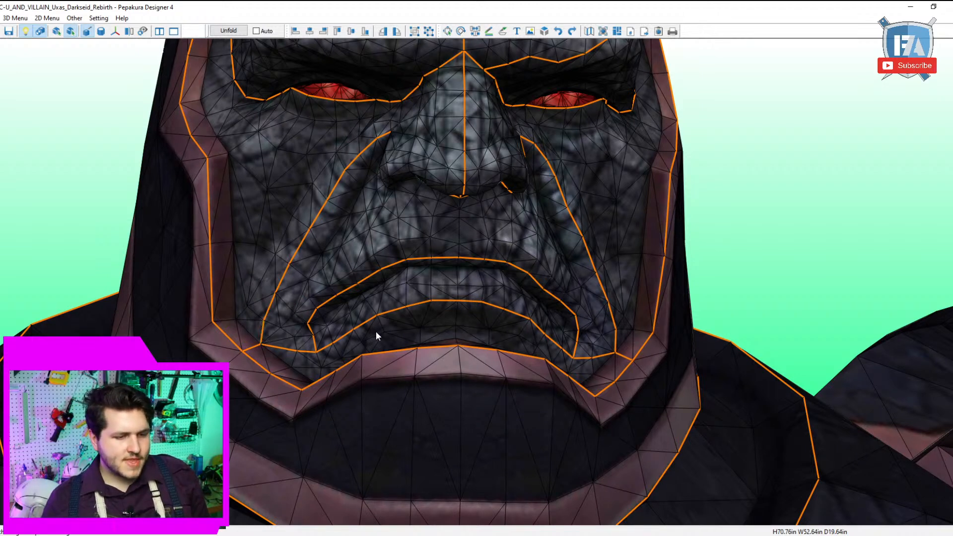
# Mark a cut from the top of Darkseid's right cheek line down and around the outer edge of the nostril.
pyautogui.moveTo(375, 332); pyautogui.dragTo(400, 343)
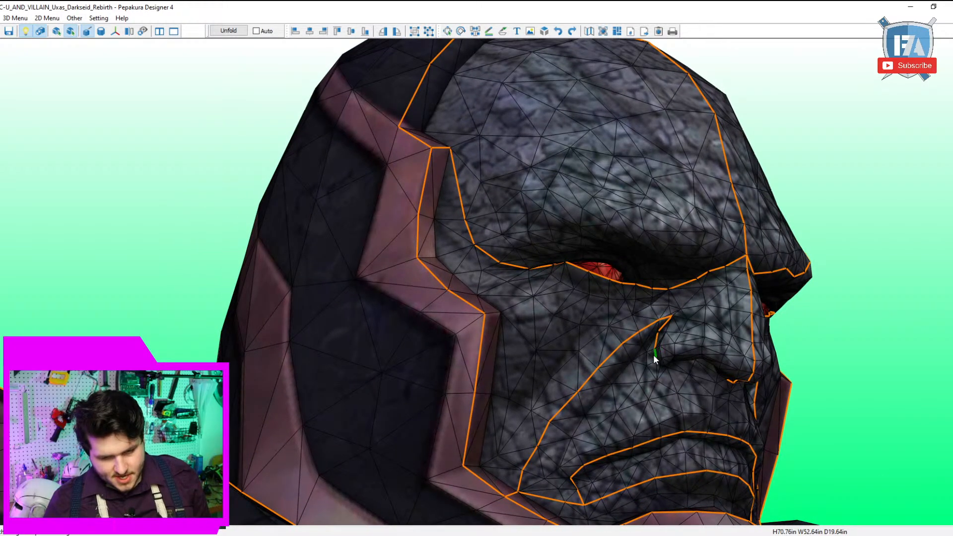
pyautogui.moveTo(654, 362); pyautogui.dragTo(643, 353)
pyautogui.scroll(2, 630, 341)
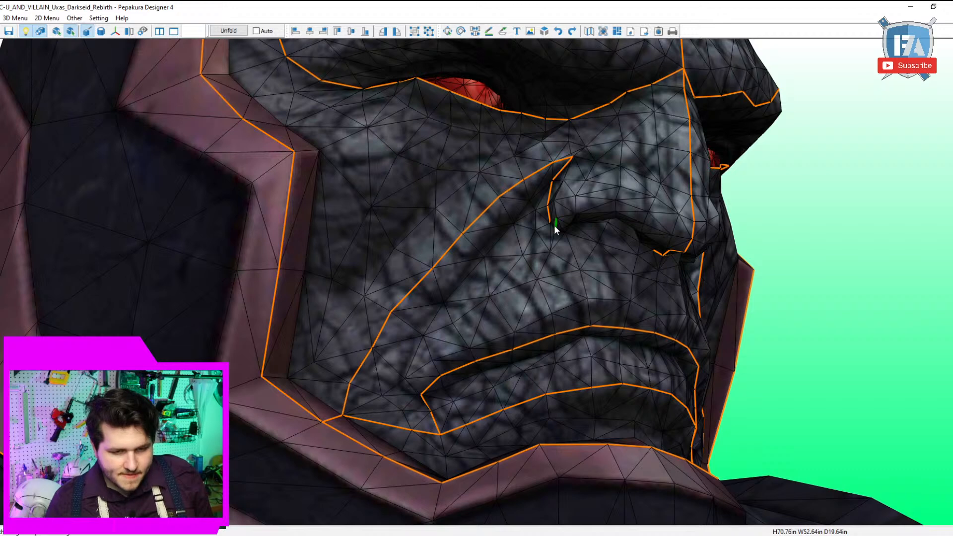
pyautogui.moveTo(556, 234); pyautogui.dragTo(476, 257, button='right')
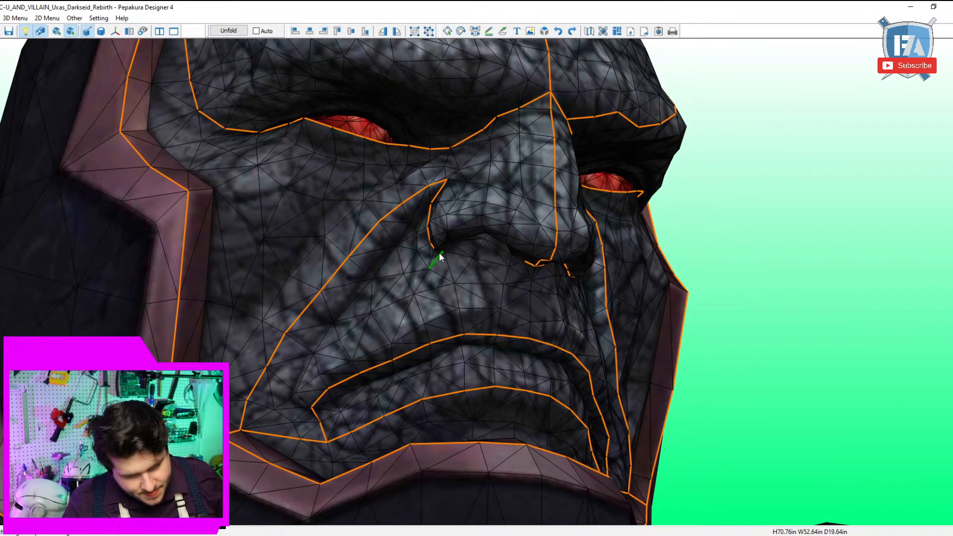
pyautogui.moveTo(439, 242); pyautogui.dragTo(435, 217, button='right')
pyautogui.moveTo(432, 253); pyautogui.dragTo(433, 249, button='right')
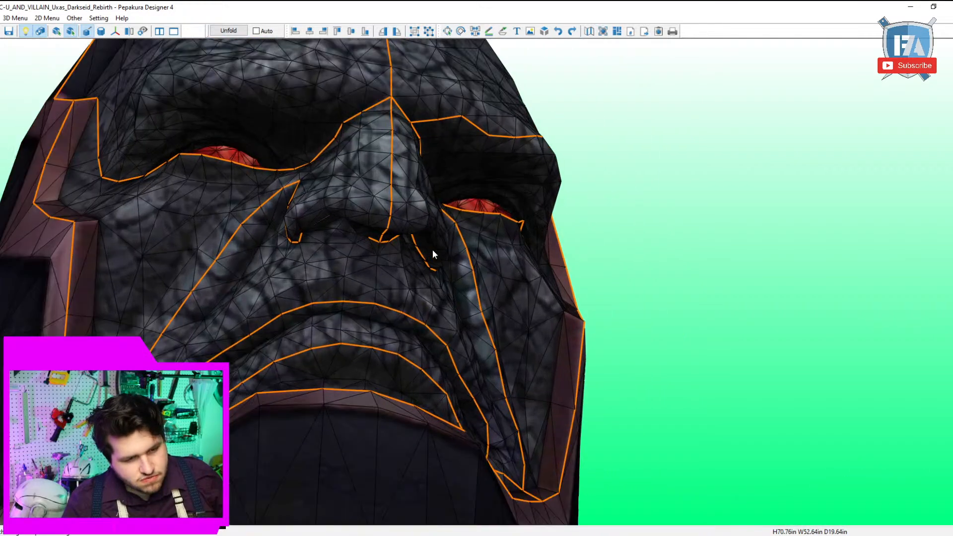
# Extend the cuts along the underside of the nose, between the nostril base and the centre line.
pyautogui.moveTo(323, 258); pyautogui.dragTo(349, 258, button='right')
pyautogui.scroll(6, 663, 382)
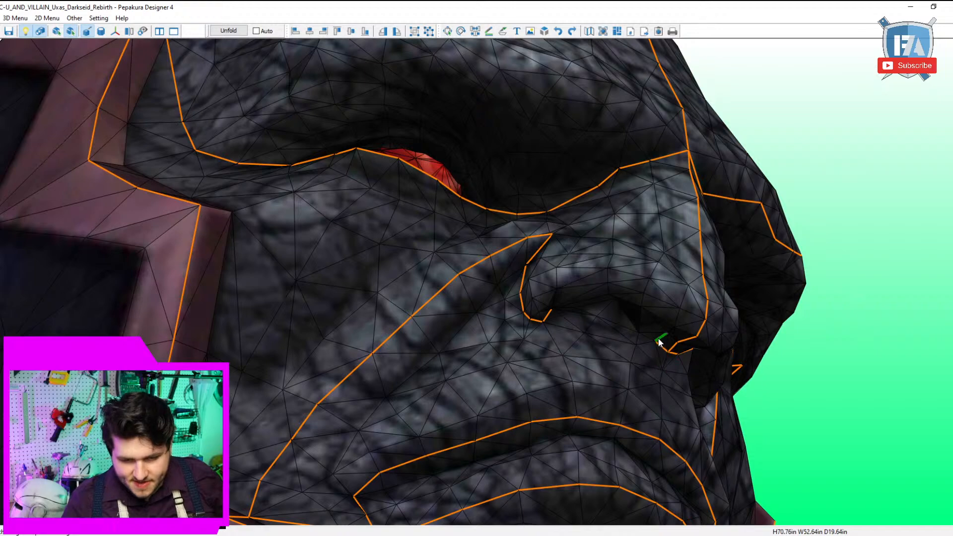
pyautogui.moveTo(647, 339); pyautogui.dragTo(486, 281, button='right')
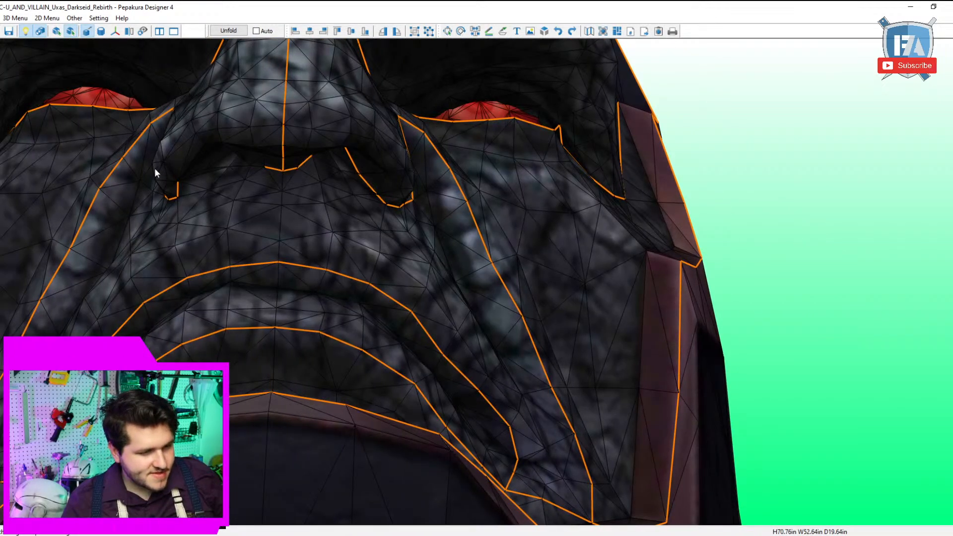
pyautogui.click(202, 163)
pyautogui.moveTo(271, 203); pyautogui.dragTo(319, 309, button='middle')
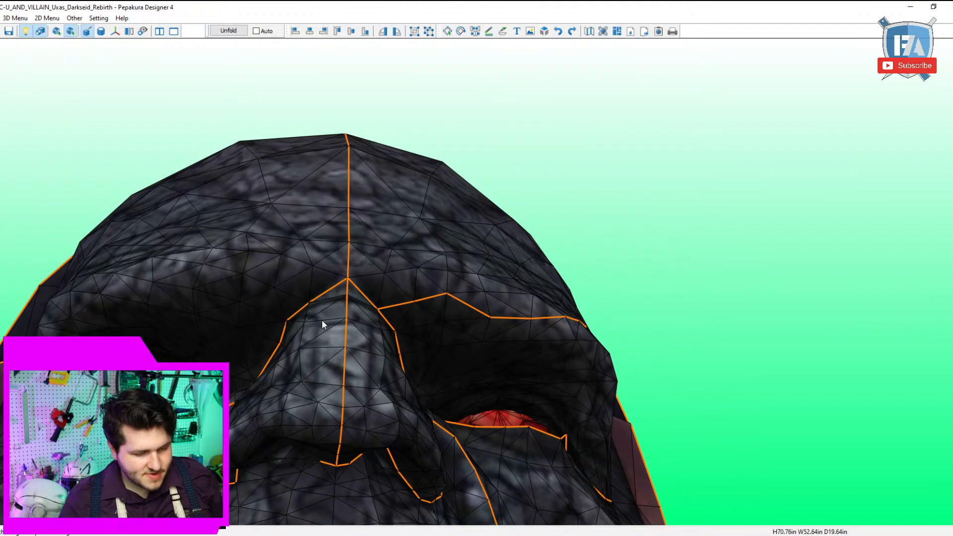
pyautogui.moveTo(322, 320); pyautogui.dragTo(318, 289, button='right')
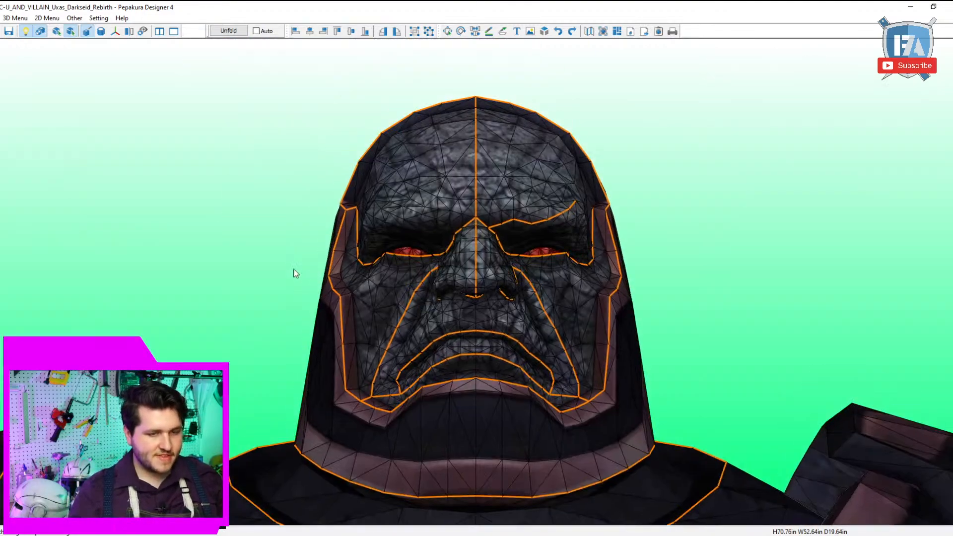
# Save the Darkseid model and open the file Republic Commando DC17 test.pdo from Downloads.
pyautogui.moveTo(296, 273); pyautogui.dragTo(529, 303)
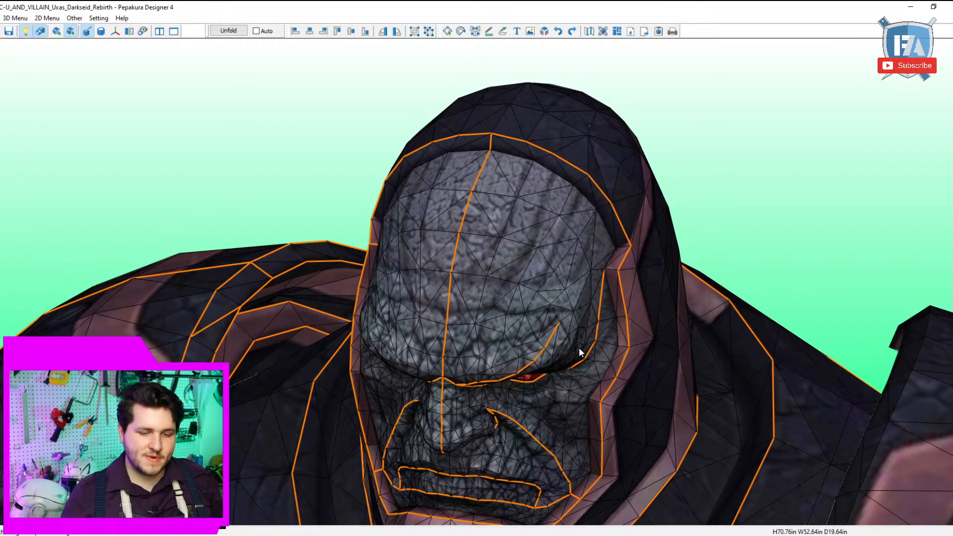
pyautogui.scroll(-10, 604, 449)
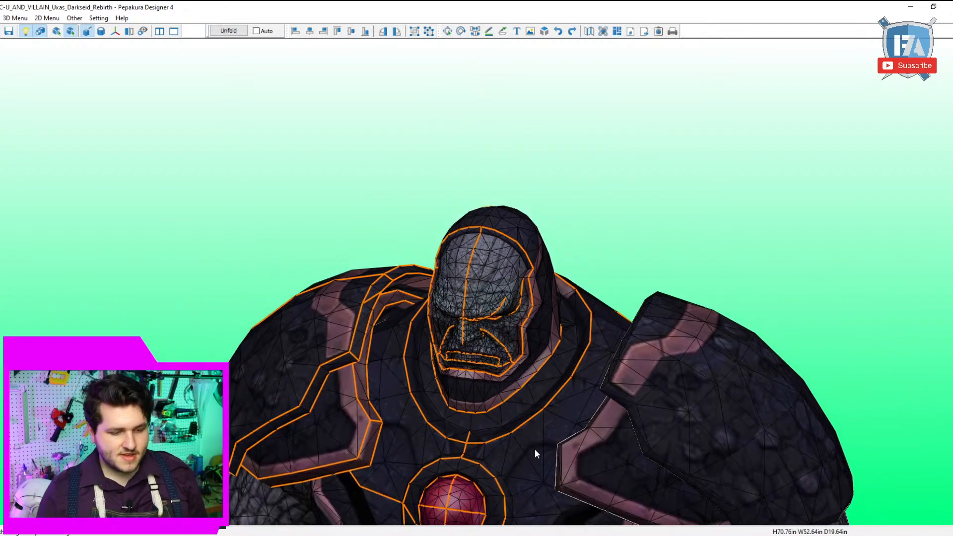
pyautogui.moveTo(535, 460); pyautogui.dragTo(471, 317)
pyautogui.scroll(-3, 471, 317)
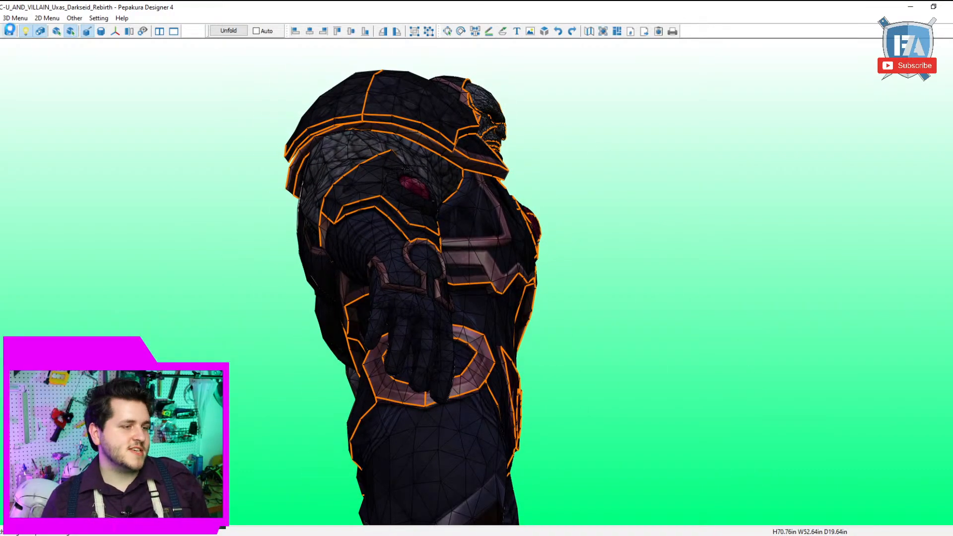
pyautogui.hotkey('ctrl', 'o')
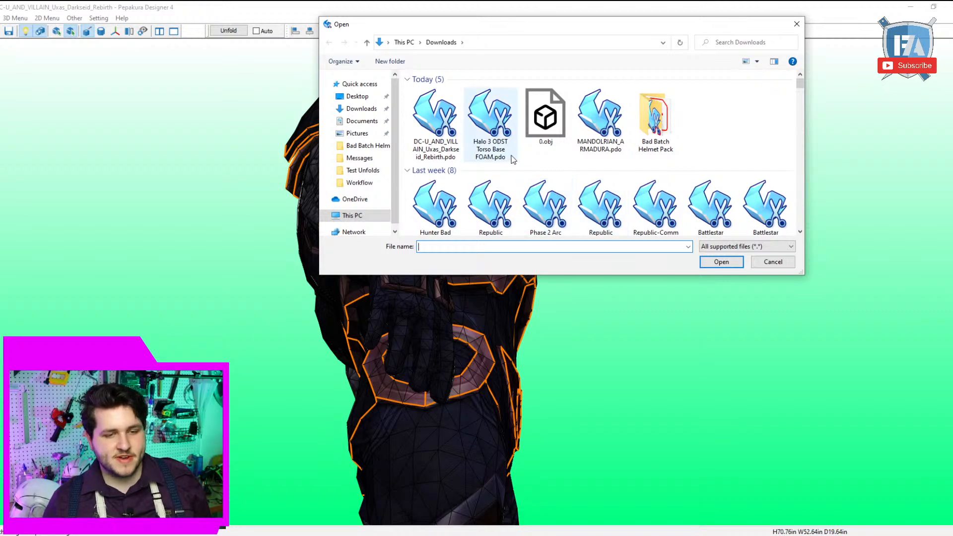
pyautogui.scroll(-1, 576, 166)
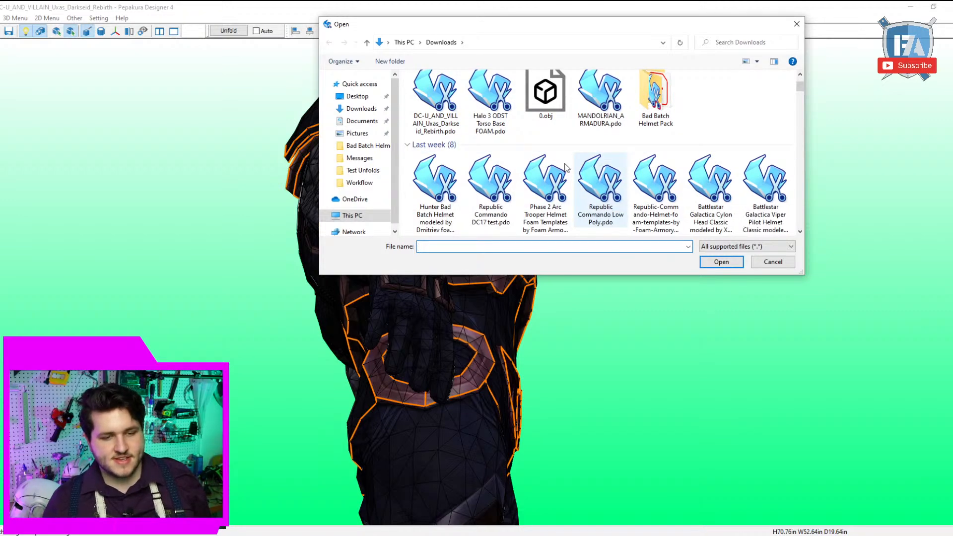
pyautogui.doubleClick(492, 198)
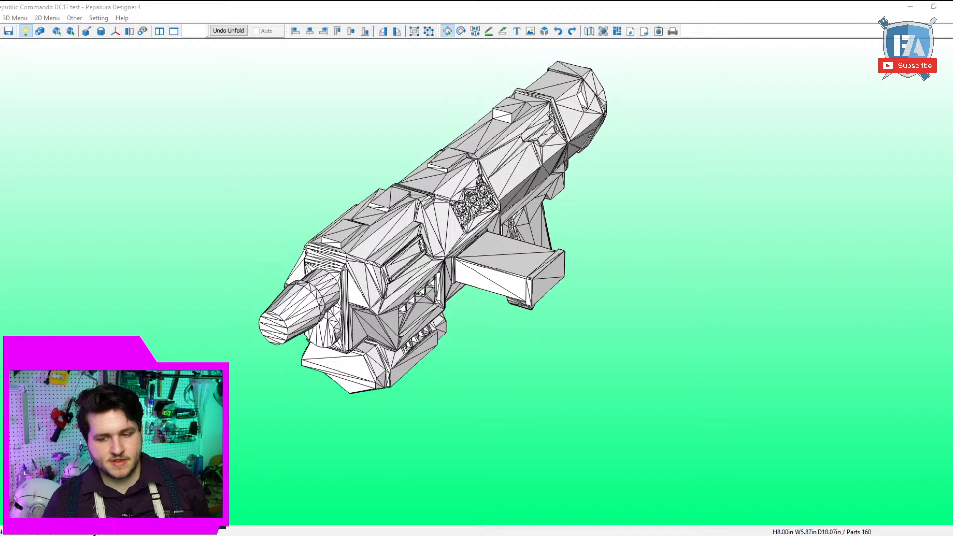
# Show the 2D pattern layout beside the 3D gun, enlarge its lower parts and view the gun's underside.
pyautogui.moveTo(952, 169); pyautogui.dragTo(667, 171)
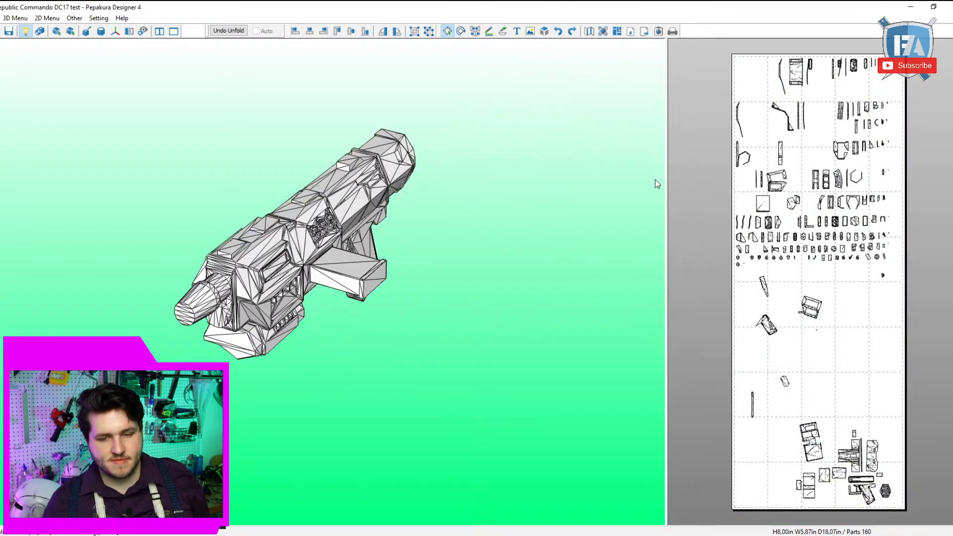
pyautogui.moveTo(669, 213); pyautogui.dragTo(371, 317)
pyautogui.scroll(4, 842, 424)
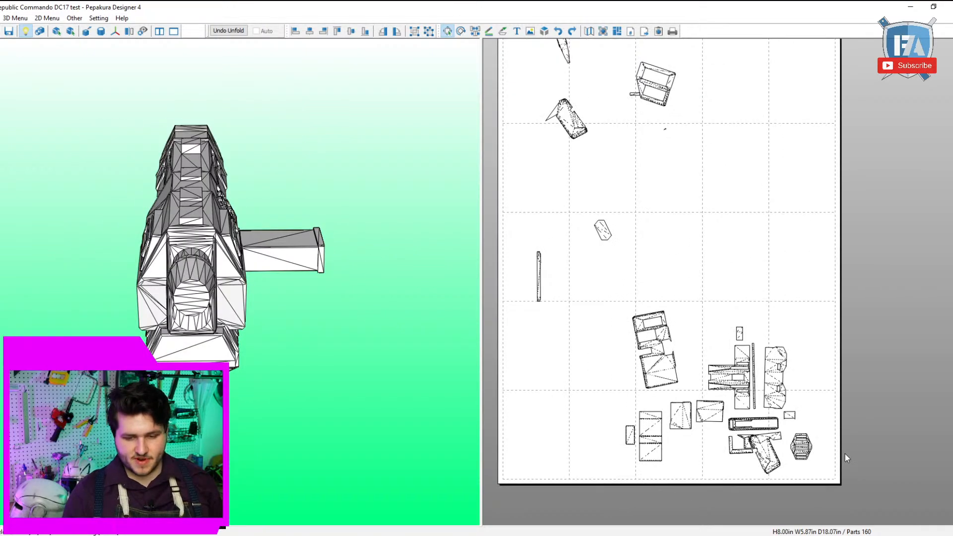
pyautogui.moveTo(842, 467); pyautogui.dragTo(590, 306)
pyautogui.moveTo(209, 316); pyautogui.dragTo(273, 296)
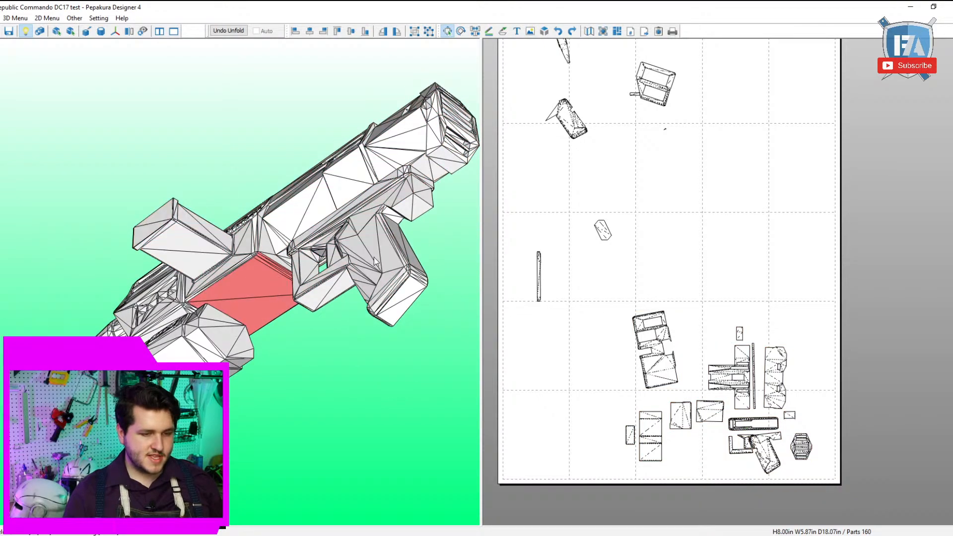
# Place the gun's lower housing panel in a clear area and join the part with the hexagonal opening to its lower edge.
pyautogui.scroll(-2, 624, 276)
pyautogui.moveTo(627, 45); pyautogui.dragTo(643, 338)
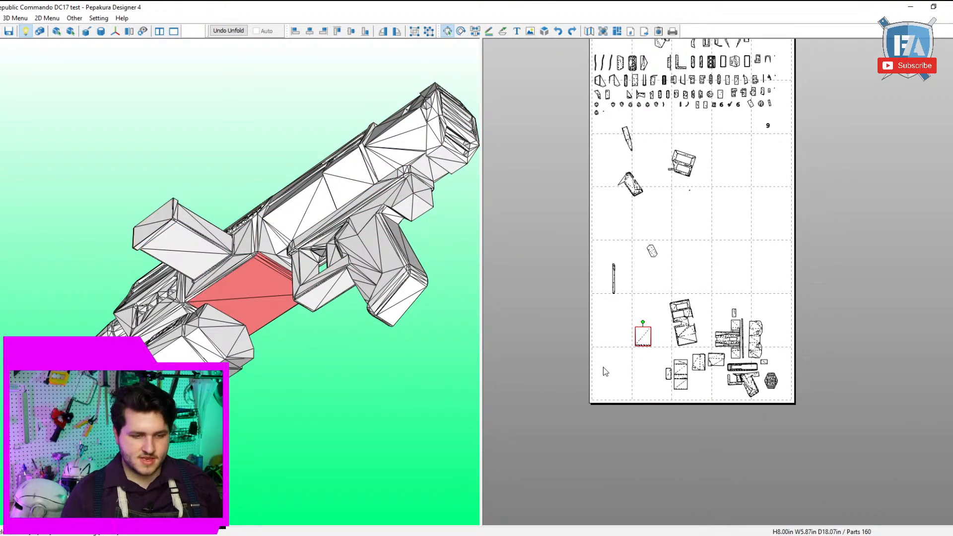
pyautogui.scroll(6, 634, 355)
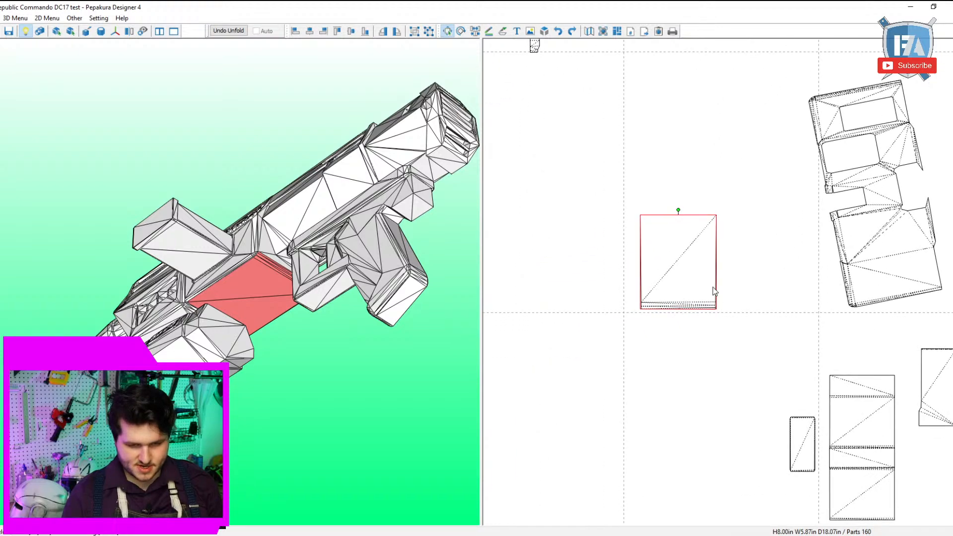
pyautogui.click(659, 308)
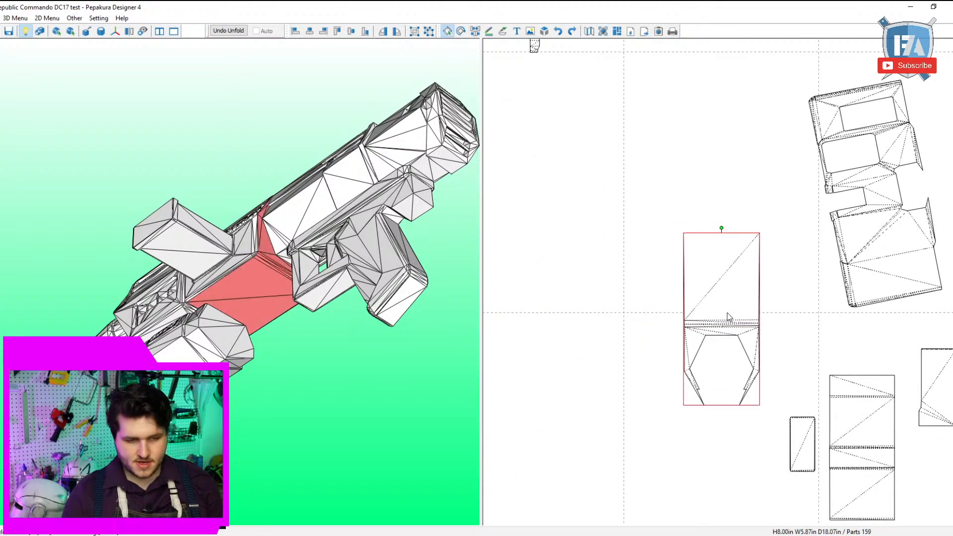
pyautogui.moveTo(340, 298); pyautogui.dragTo(298, 337)
pyautogui.scroll(2, 700, 375)
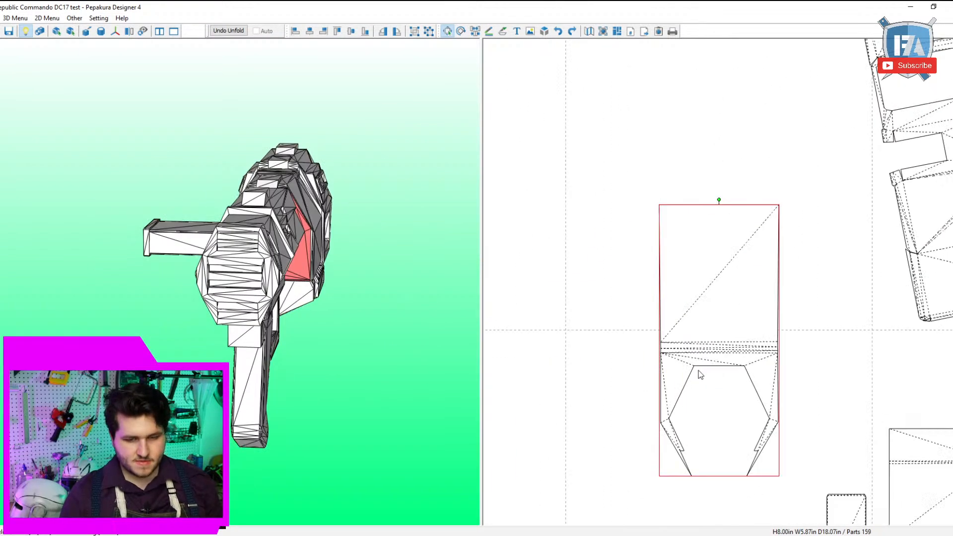
# Check the joined housing part on the 3D gun and place it among the other finished parts near the page's lower end.
pyautogui.scroll(-4, 701, 375)
pyautogui.moveTo(322, 238); pyautogui.dragTo(247, 283)
pyautogui.scroll(2, 215, 263)
pyautogui.scroll(2, 227, 273)
pyautogui.scroll(-2, 659, 374)
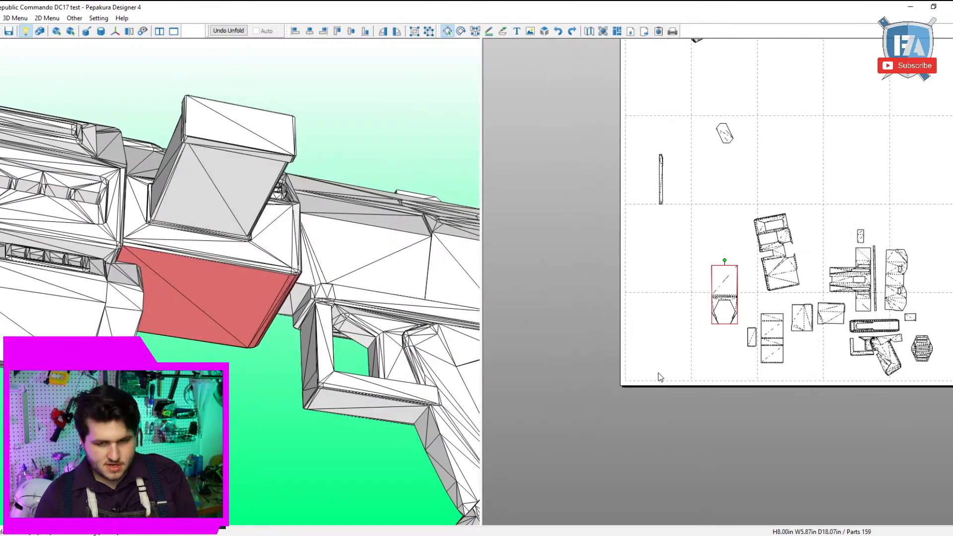
pyautogui.scroll(-2, 658, 378)
pyautogui.moveTo(685, 203); pyautogui.dragTo(780, 147)
pyautogui.click(892, 301)
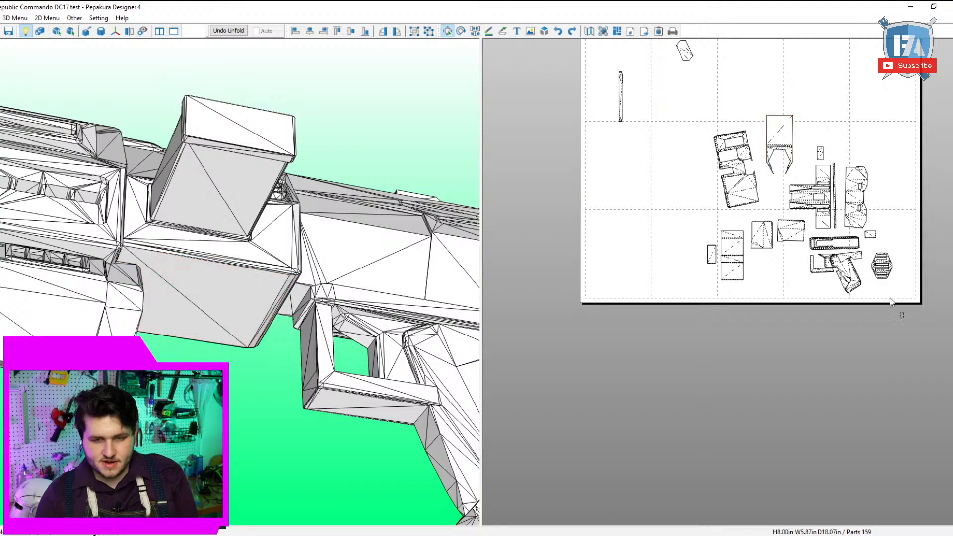
# Select the whole group of finished gun parts and move it lower on the layout.
pyautogui.moveTo(891, 298); pyautogui.dragTo(681, 130)
pyautogui.moveTo(681, 132); pyautogui.dragTo(669, 251)
pyautogui.scroll(-4, 181, 267)
pyautogui.moveTo(181, 267); pyautogui.dragTo(302, 331, button='right')
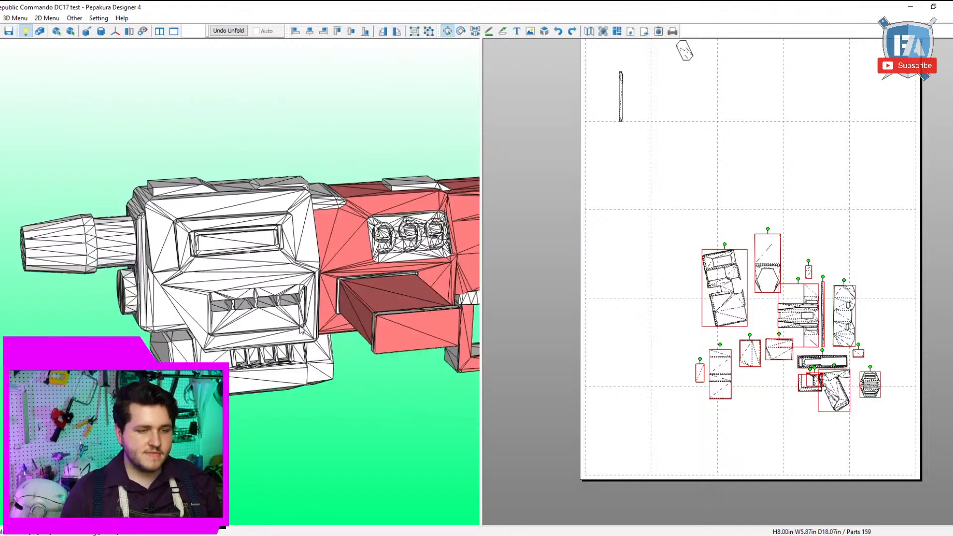
# Select the gun's front side frame with two openings and move its pattern beside the finished parts.
pyautogui.click(281, 209)
pyautogui.scroll(-4, 694, 249)
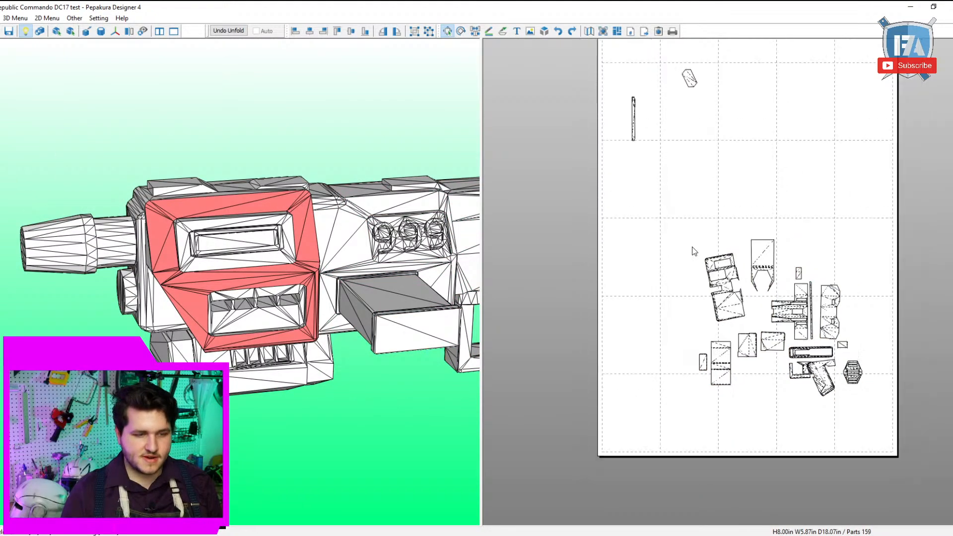
pyautogui.scroll(3, 696, 252)
pyautogui.moveTo(788, 143); pyautogui.dragTo(723, 449)
pyautogui.moveTo(723, 449); pyautogui.dragTo(725, 258, button='middle')
pyautogui.moveTo(723, 256); pyautogui.dragTo(703, 316)
pyautogui.scroll(3, 713, 336)
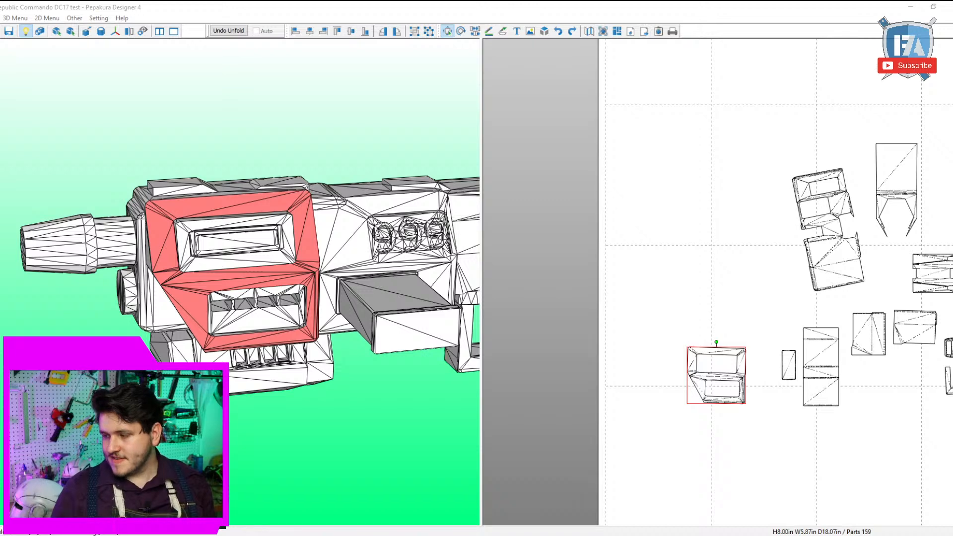
# Join the gun's front top panel to the upper edge of the side frame pattern.
pyautogui.scroll(5, 750, 362)
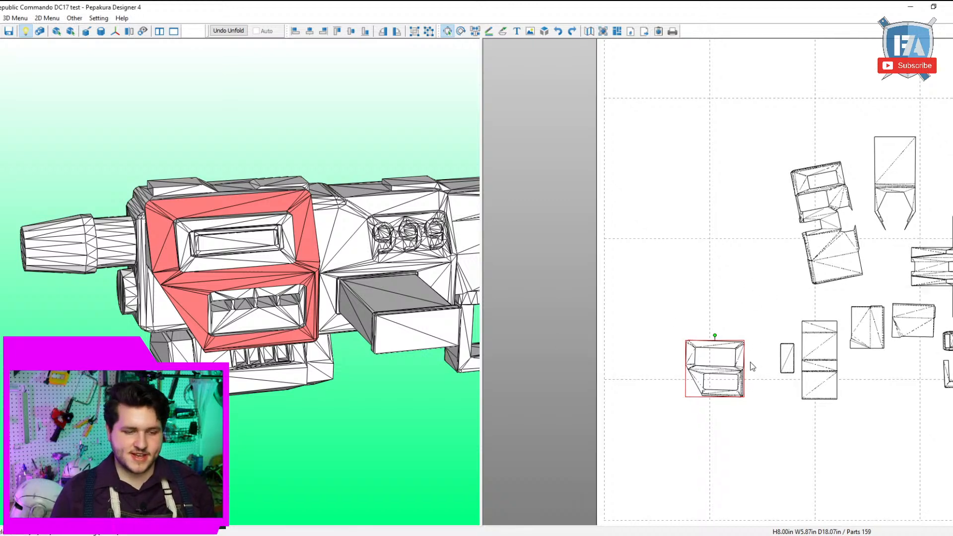
pyautogui.moveTo(810, 271); pyautogui.dragTo(700, 323, button='middle')
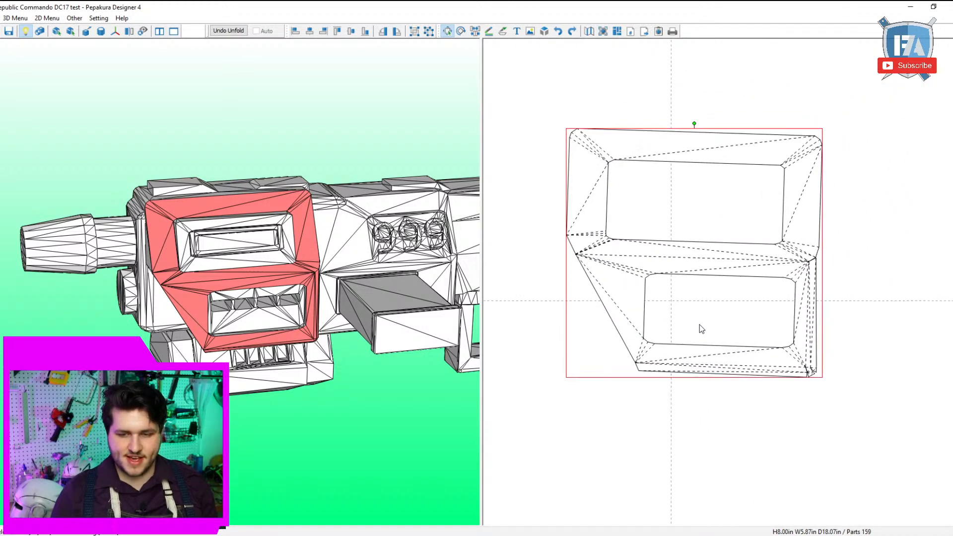
pyautogui.scroll(3, 718, 317)
pyautogui.moveTo(326, 221); pyautogui.dragTo(260, 323)
pyautogui.moveTo(261, 323); pyautogui.dragTo(293, 278, button='right')
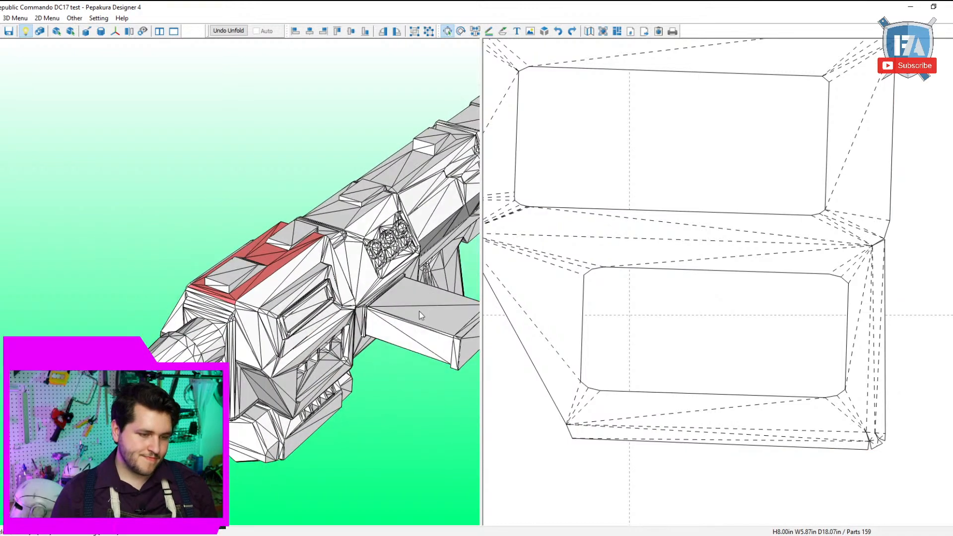
pyautogui.scroll(-8, 694, 279)
pyautogui.hotkey('ctrl', 'j')
pyautogui.click(706, 240)
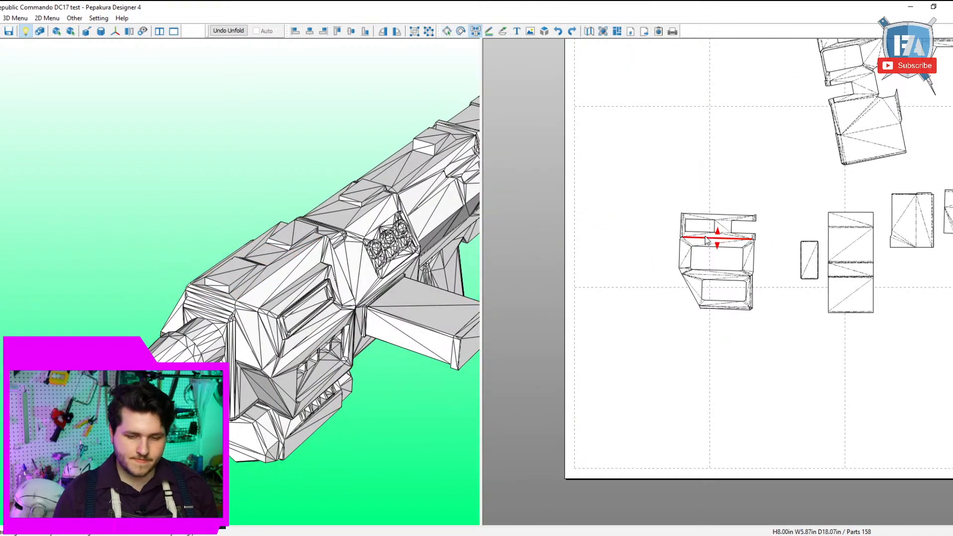
# Separate the top panel from the side frame and join the opposite side frame to the panel's other long edge.
pyautogui.scroll(6, 740, 312)
pyautogui.click(742, 312)
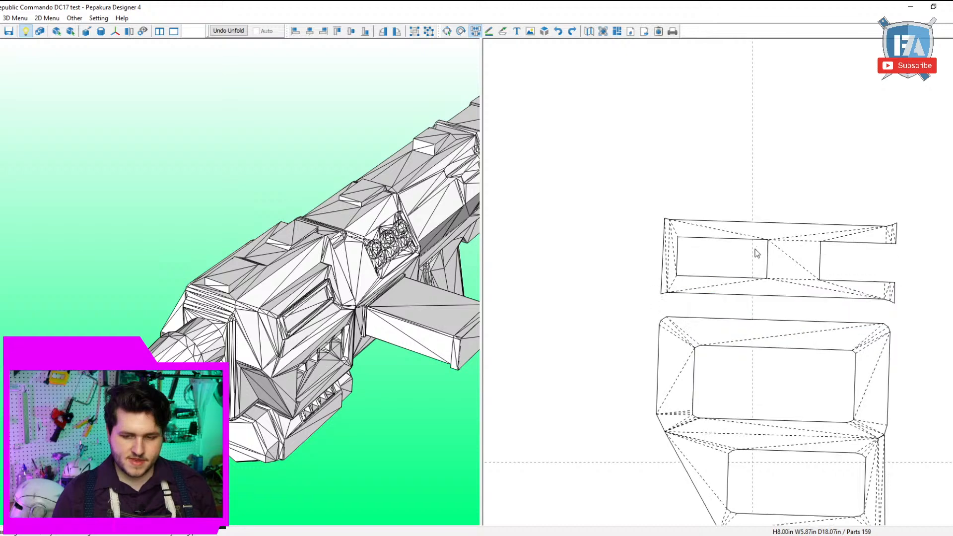
pyautogui.click(761, 221)
pyautogui.moveTo(761, 224); pyautogui.dragTo(738, 283, button='right')
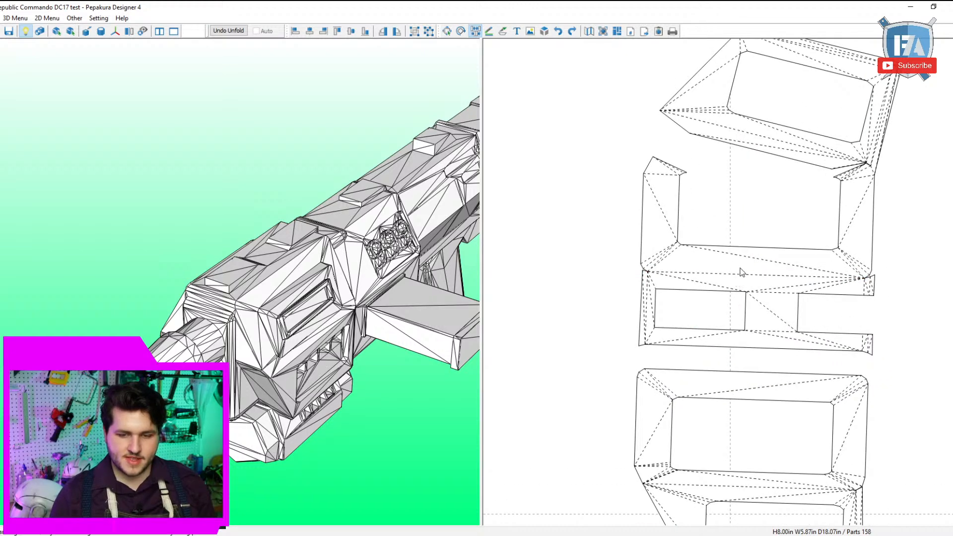
# Detach the opposite side frame from the top panel and split off the frame's second opening as a separate part.
pyautogui.click(744, 278)
pyautogui.scroll(4, 830, 118)
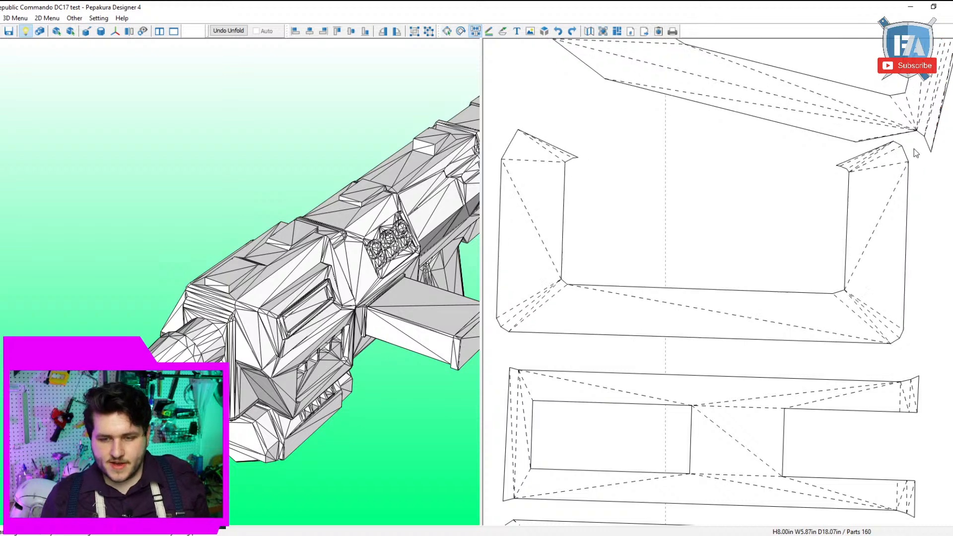
pyautogui.click(914, 148)
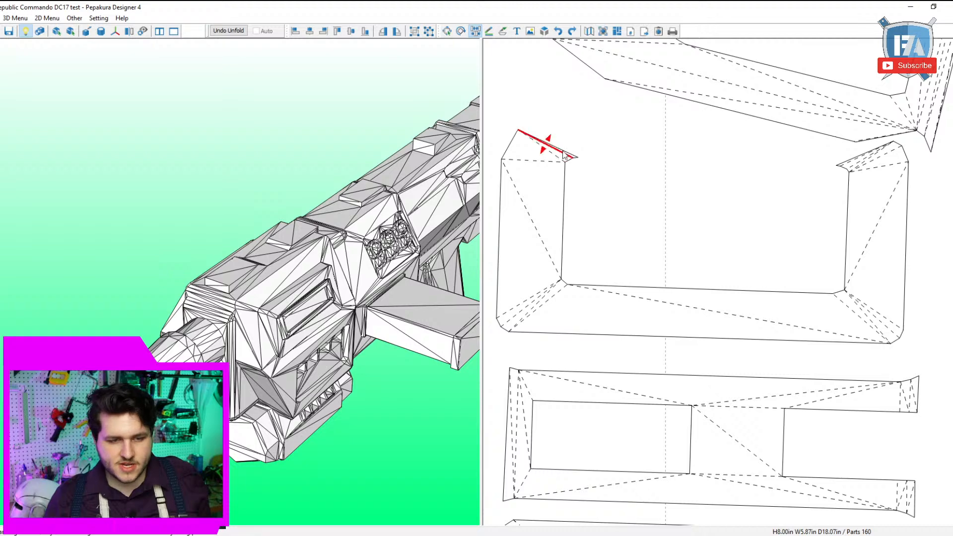
pyautogui.moveTo(372, 204); pyautogui.dragTo(397, 256)
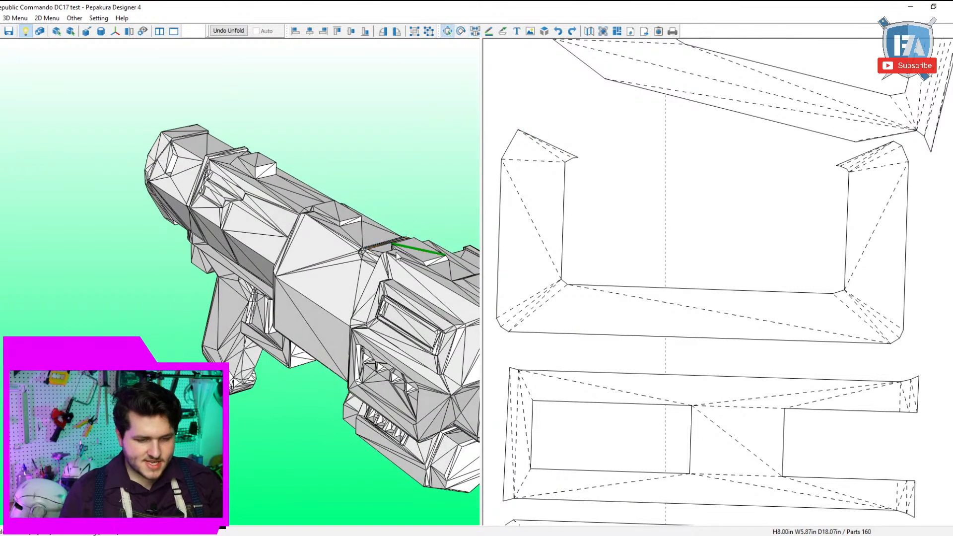
# Turn the gun's front side into view and move the single-opening frame pattern slightly closer to the three-sided frame pattern.
pyautogui.click(433, 295)
pyautogui.moveTo(433, 295); pyautogui.dragTo(376, 291)
pyautogui.scroll(6, 376, 290)
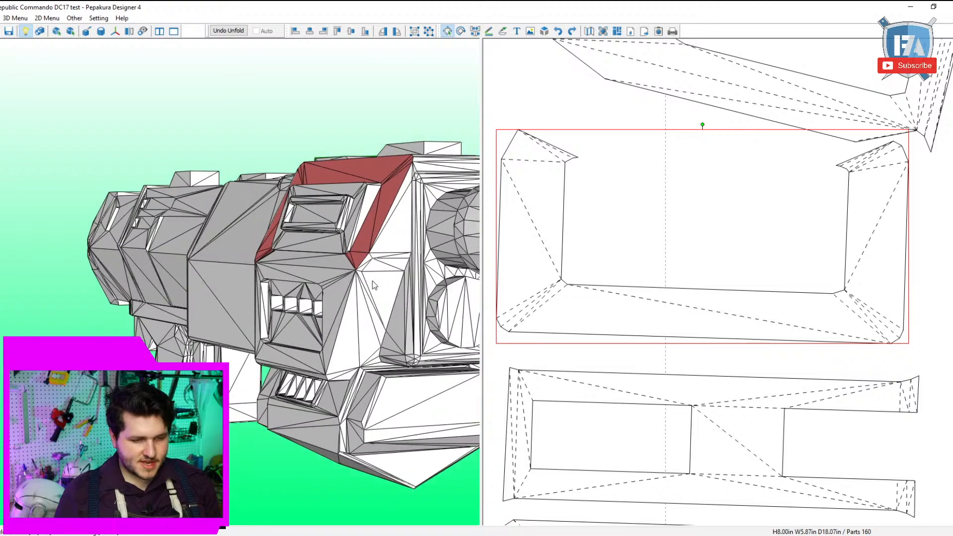
pyautogui.scroll(-1, 366, 295)
pyautogui.scroll(-2, 768, 239)
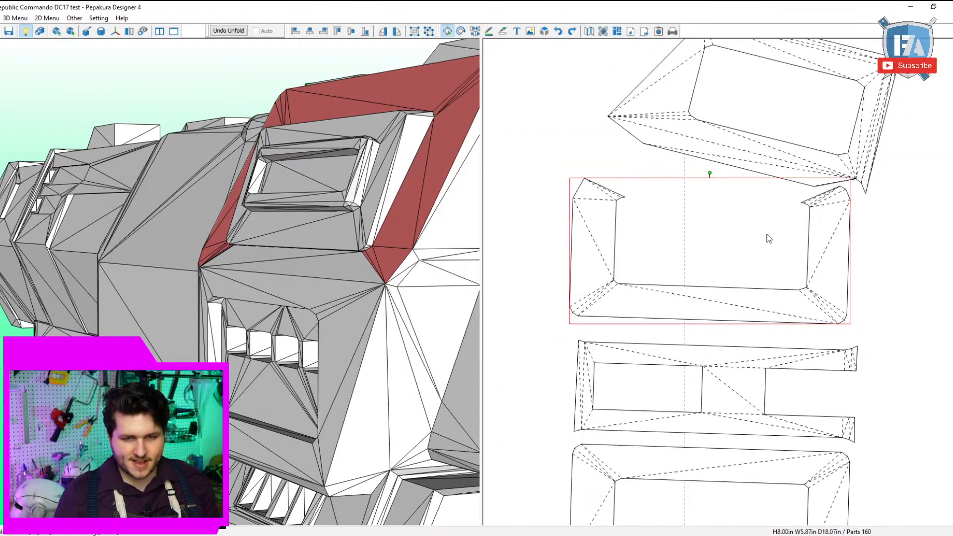
pyautogui.scroll(2, 687, 294)
pyautogui.scroll(-2, 714, 257)
pyautogui.scroll(-3, 714, 257)
pyautogui.scroll(2, 653, 237)
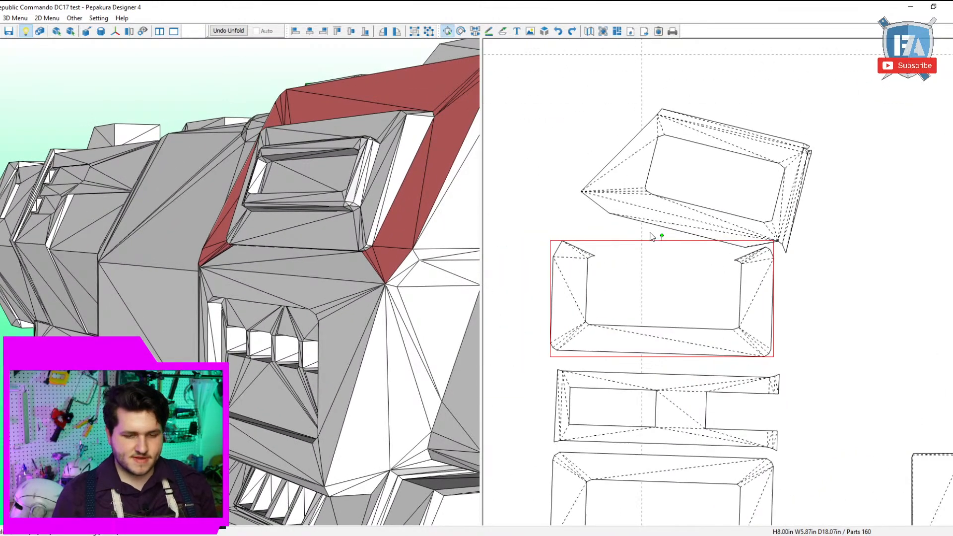
pyautogui.moveTo(644, 221); pyautogui.dragTo(626, 228)
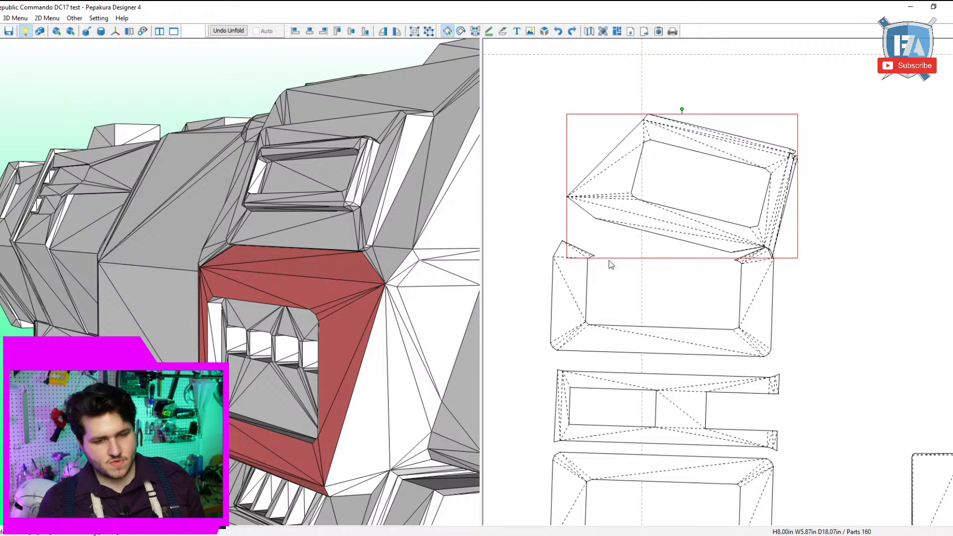
# Try joining the three-sided frame to the single-opening frame at their shared corner edge, and detach it again.
pyautogui.hotkey('ctrl', 'n')
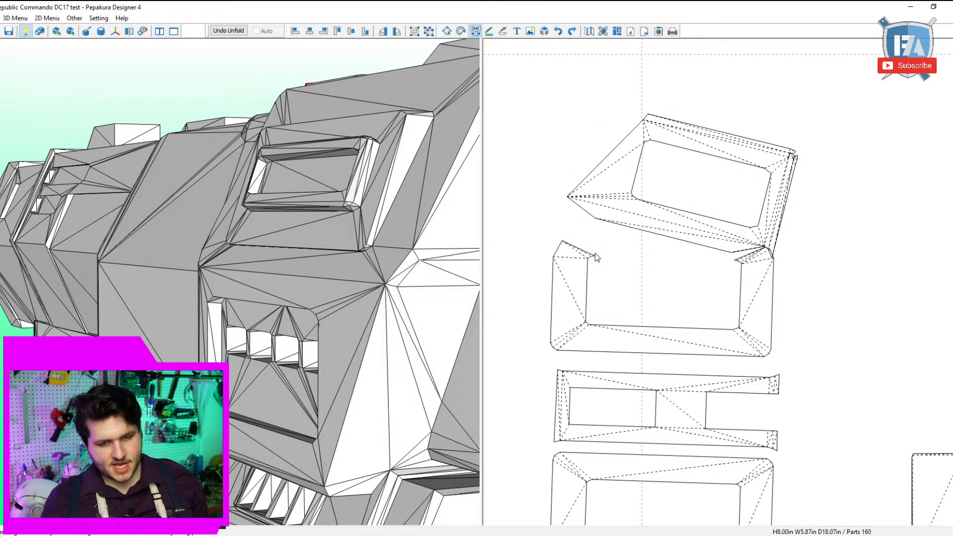
pyautogui.click(769, 250)
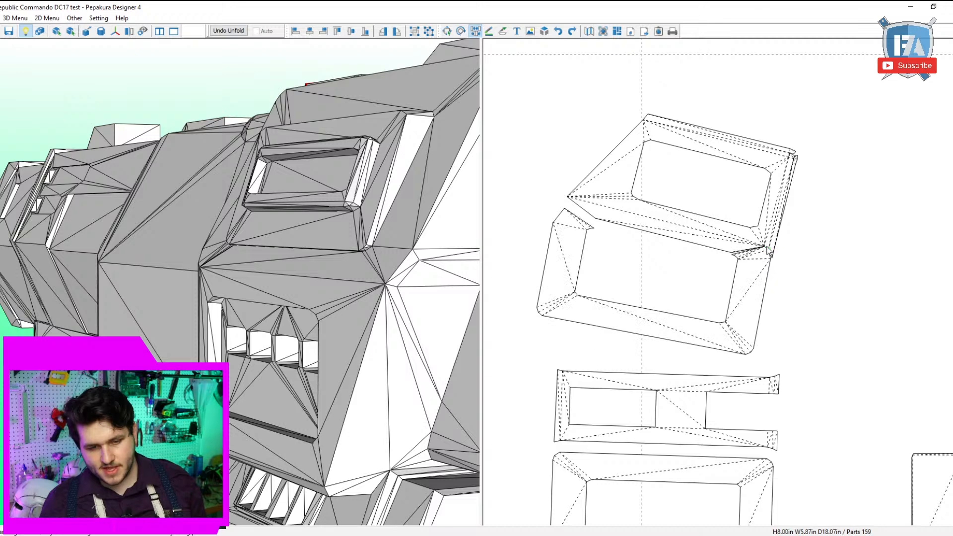
pyautogui.scroll(4, 758, 224)
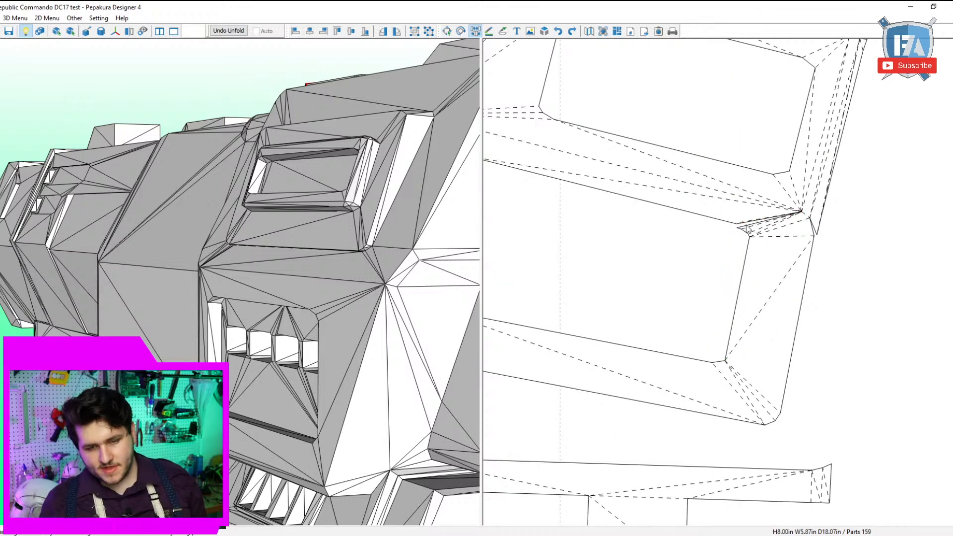
pyautogui.moveTo(747, 225); pyautogui.dragTo(696, 283, button='middle')
pyautogui.scroll(2, 700, 286)
pyautogui.click(782, 262)
pyautogui.moveTo(765, 282); pyautogui.dragTo(896, 240, button='middle')
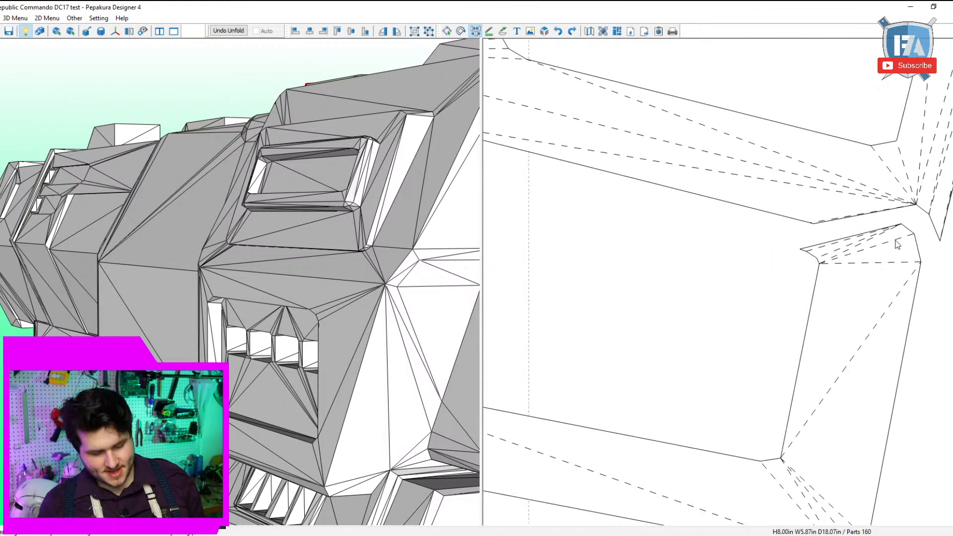
# Rotate the three-sided frame and the single-opening frame so that their facing long edges lie horizontal.
pyautogui.press('r')
pyautogui.scroll(-3, 749, 270)
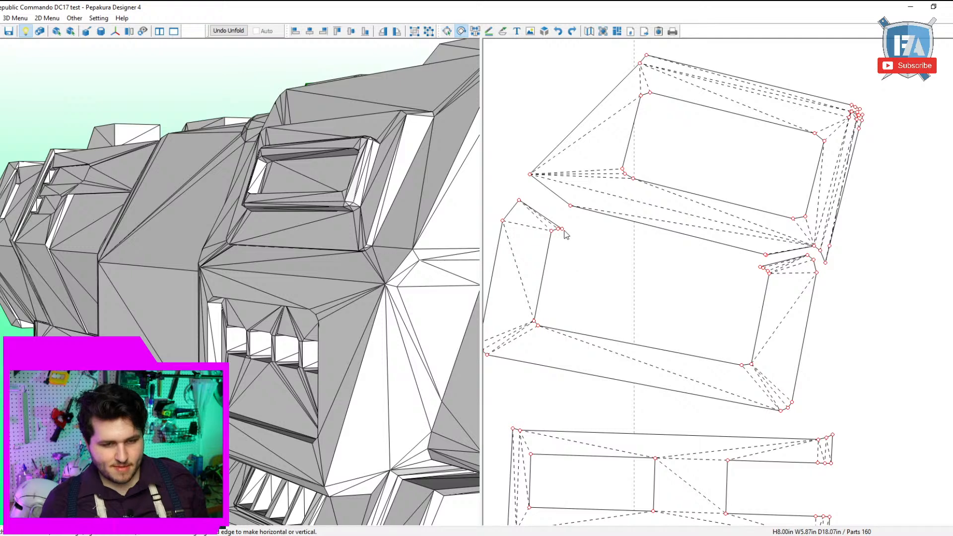
pyautogui.click(561, 229)
pyautogui.click(761, 268)
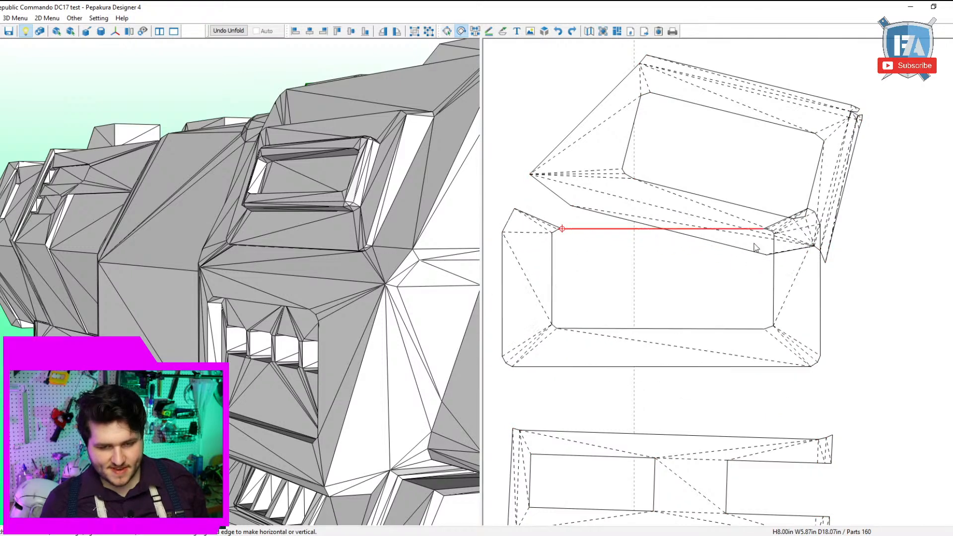
pyautogui.click(755, 247)
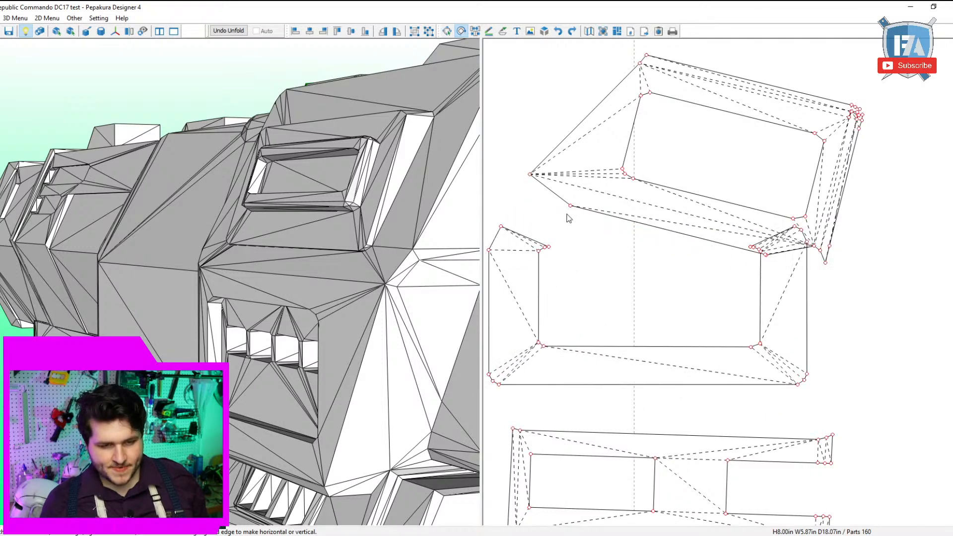
pyautogui.click(764, 257)
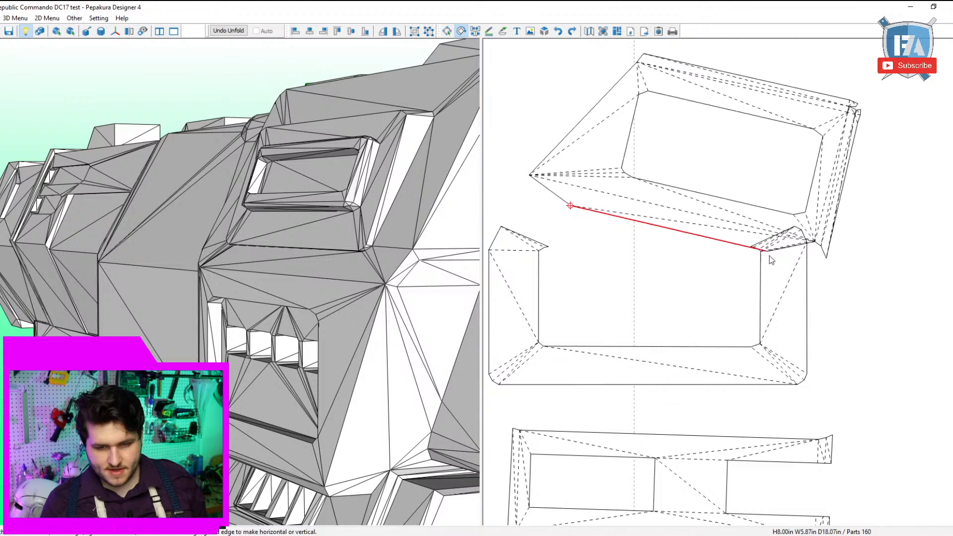
pyautogui.click(770, 263)
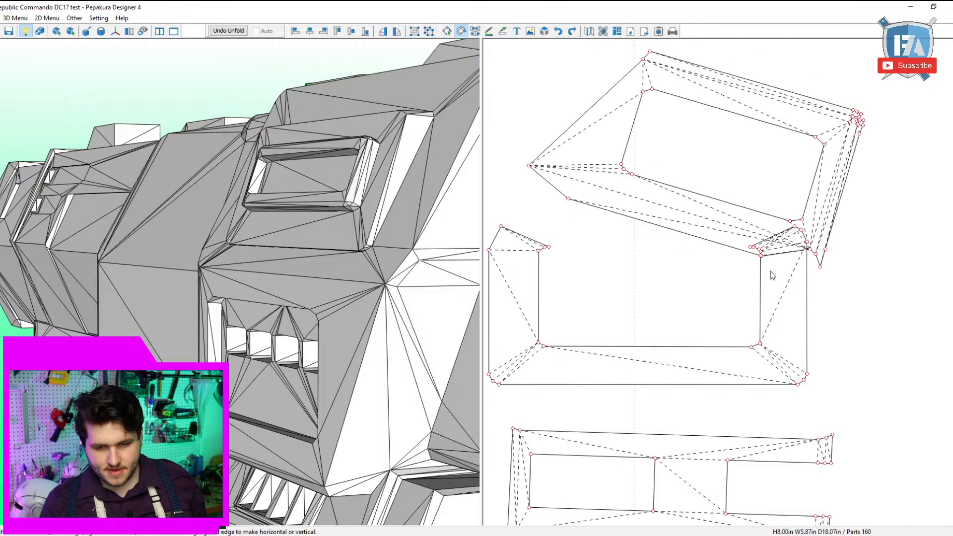
pyautogui.click(564, 202)
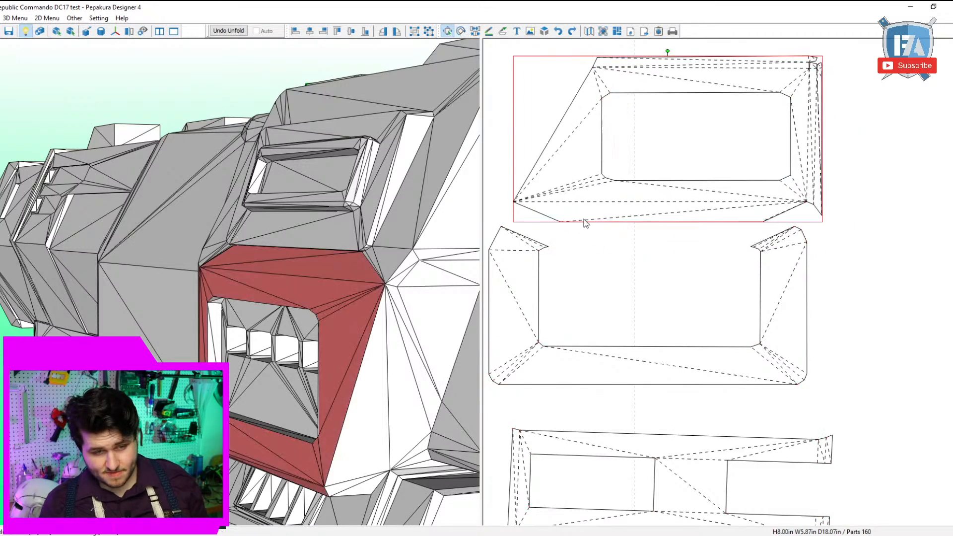
# Fit the single-opening frame against the open side of the three-sided frame so the two patterns close into one outline.
pyautogui.moveTo(585, 224); pyautogui.dragTo(576, 246)
pyautogui.scroll(3, 640, 249)
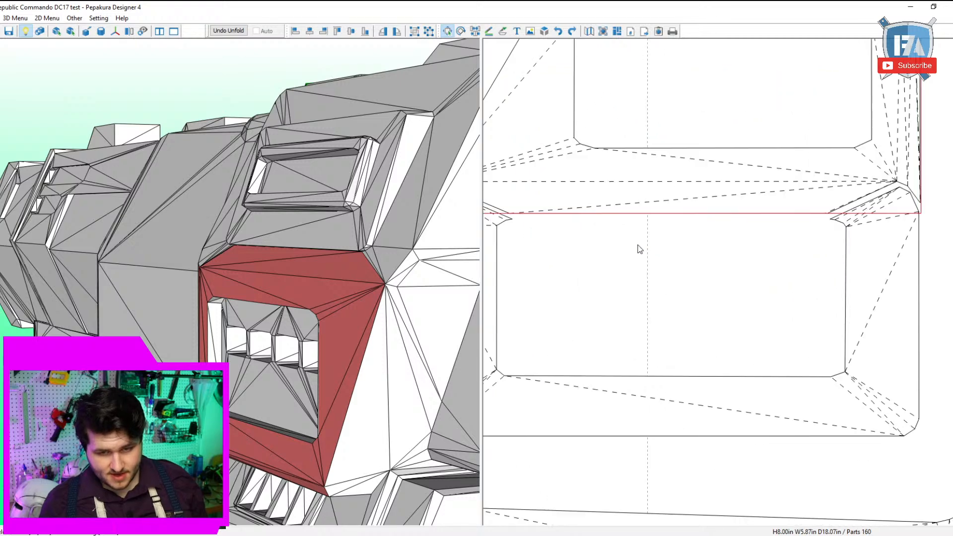
pyautogui.moveTo(640, 214); pyautogui.dragTo(637, 218)
pyautogui.click(634, 249)
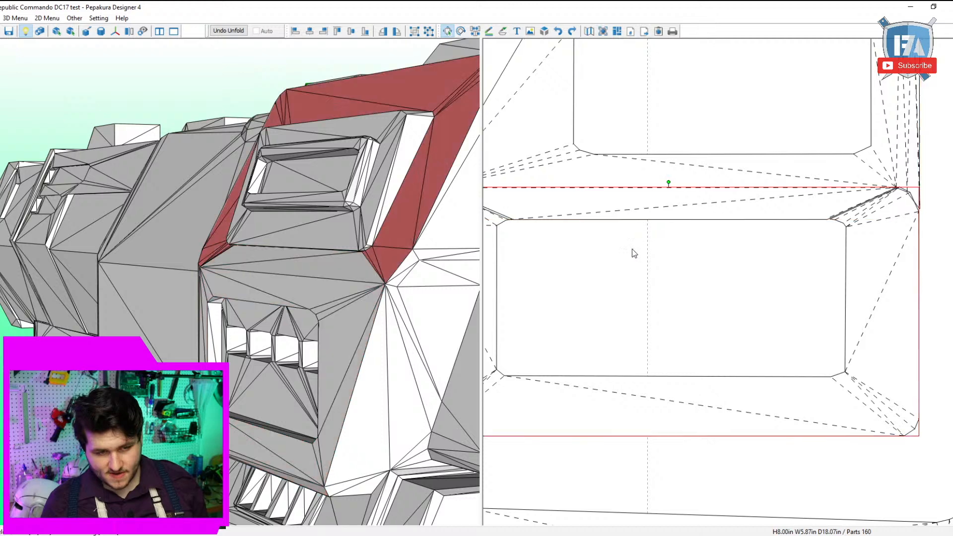
pyautogui.scroll(-3, 626, 263)
pyautogui.moveTo(621, 271); pyautogui.dragTo(653, 302, button='middle')
pyautogui.scroll(3, 660, 274)
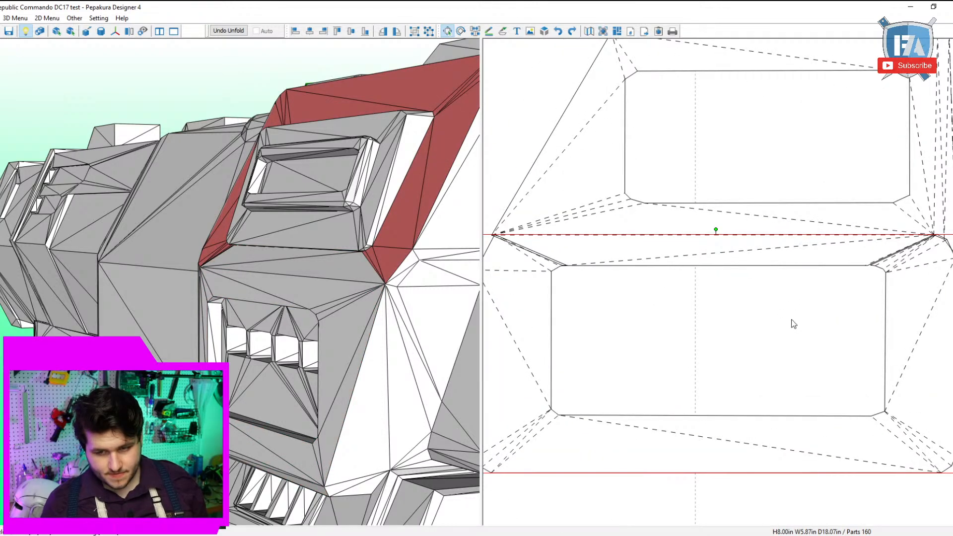
pyautogui.scroll(-3, 794, 323)
pyautogui.scroll(2, 734, 290)
pyautogui.click(671, 263)
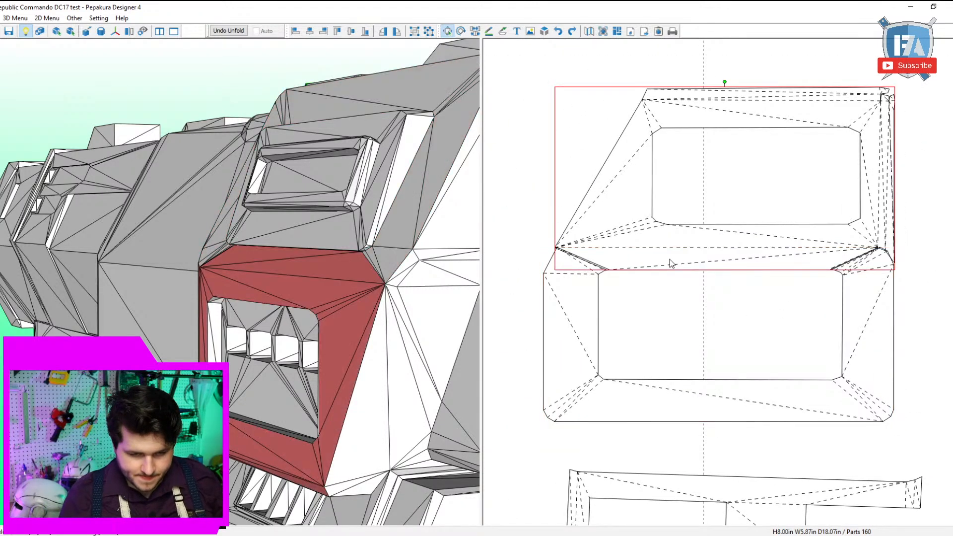
pyautogui.moveTo(671, 263); pyautogui.dragTo(673, 263)
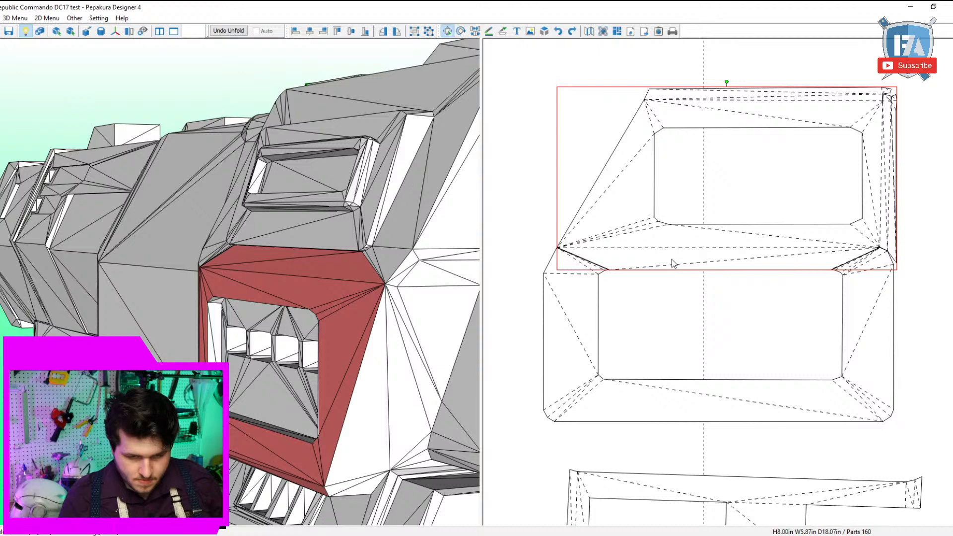
pyautogui.click(540, 197)
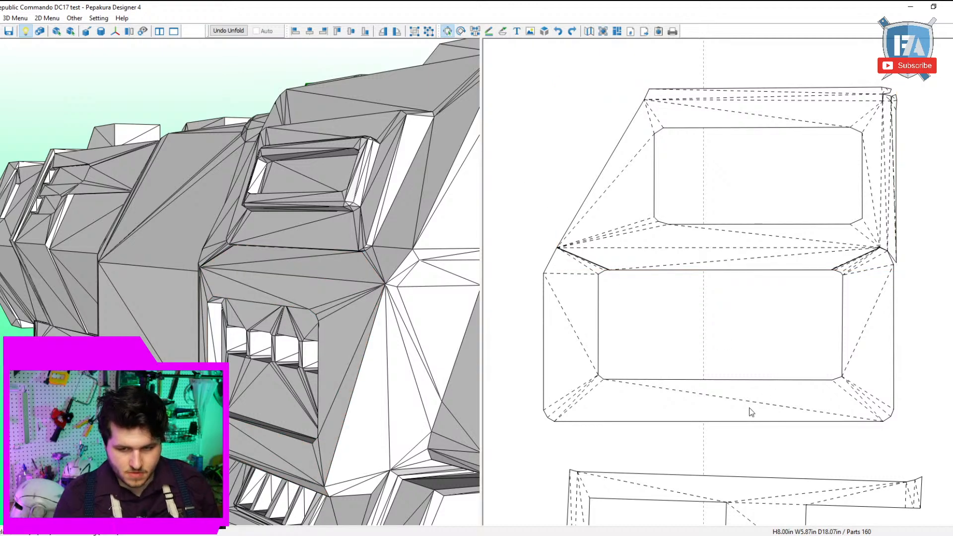
# Select both fitted frame patterns together and move them to the free area beside the matching finished frame.
pyautogui.moveTo(921, 275); pyautogui.dragTo(780, 195)
pyautogui.scroll(-5, 794, 213)
pyautogui.moveTo(849, 319); pyautogui.dragTo(844, 195, button='middle')
pyautogui.moveTo(760, 179); pyautogui.dragTo(654, 306)
pyautogui.moveTo(720, 314); pyautogui.dragTo(696, 340)
pyautogui.scroll(-2, 722, 354)
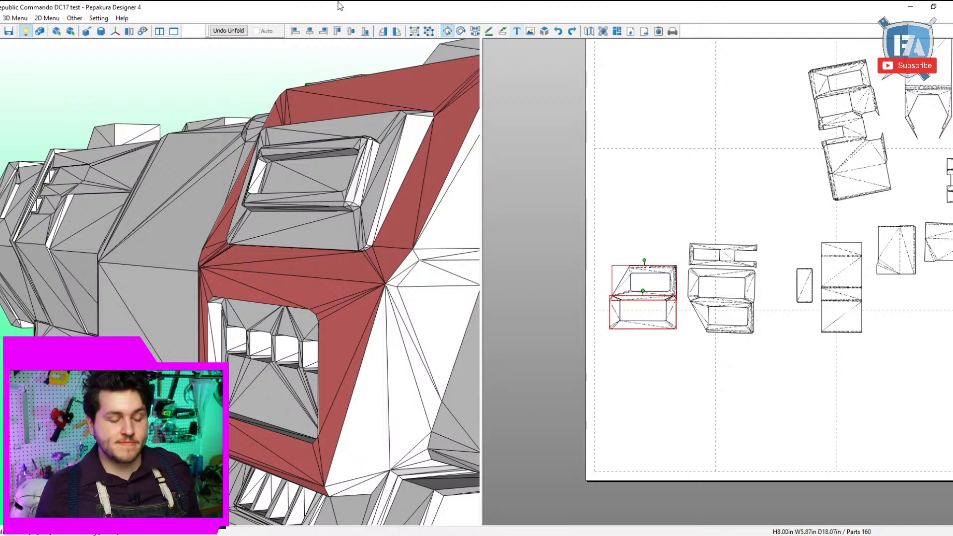
# Move the pattern of the raised frame around the gun's upper side window to the free space below the fitted frames.
pyautogui.scroll(-5, 762, 378)
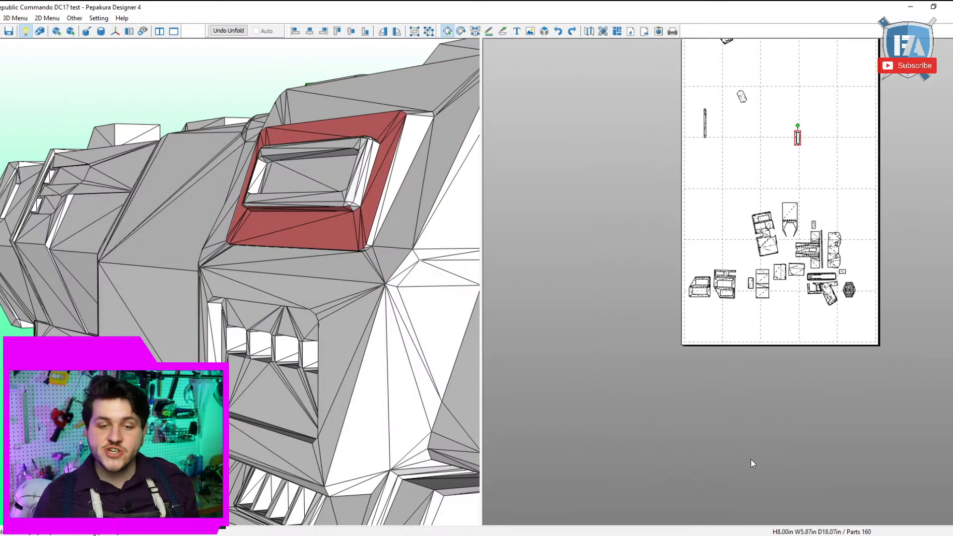
pyautogui.moveTo(798, 136); pyautogui.dragTo(654, 311)
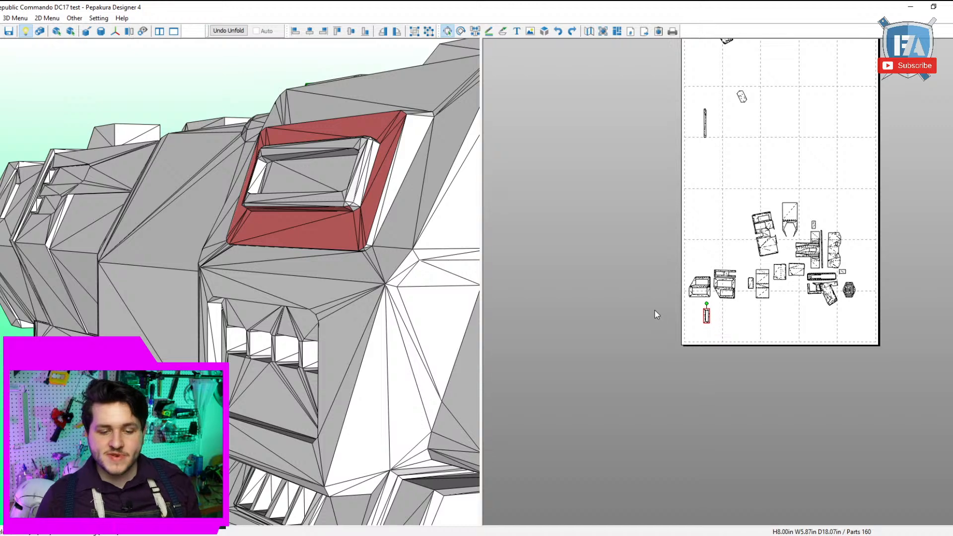
pyautogui.scroll(5, 655, 310)
pyautogui.moveTo(632, 432); pyautogui.dragTo(675, 296, button='middle')
pyautogui.moveTo(652, 340); pyautogui.dragTo(752, 285, button='middle')
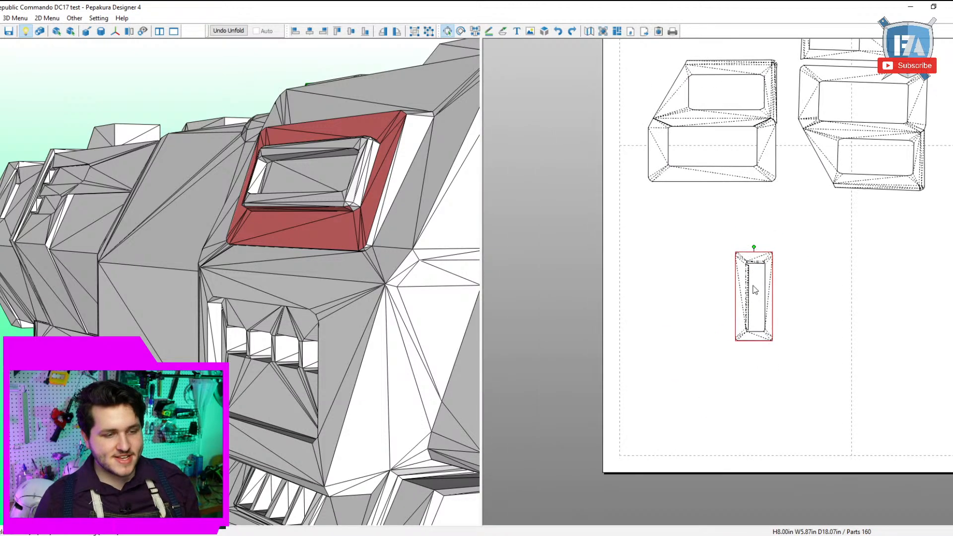
pyautogui.moveTo(703, 318); pyautogui.dragTo(723, 264, button='middle')
pyautogui.scroll(3, 720, 270)
# Separate the long and short thin strips from the window frame's inner edges and move the frame aside.
pyautogui.hotkey('ctrl', 'n')
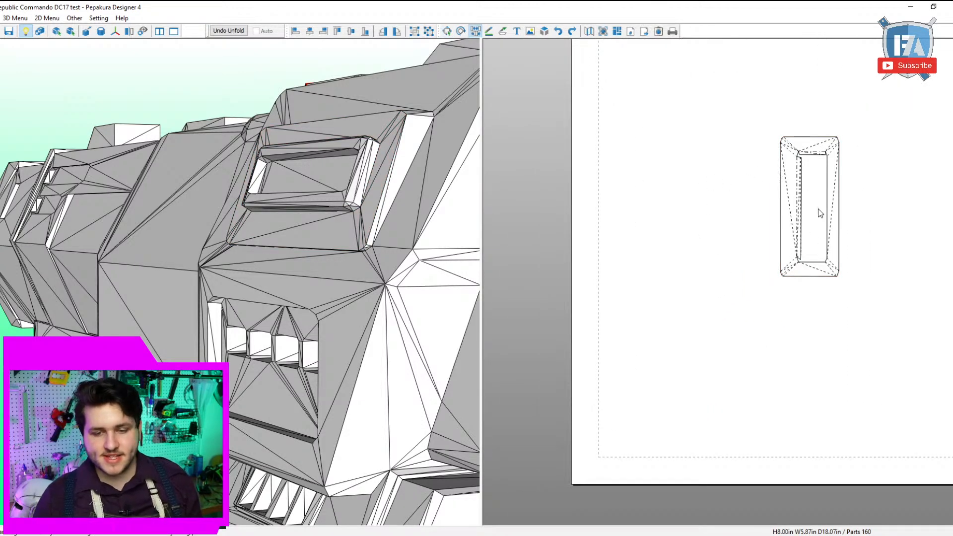
pyautogui.scroll(2, 823, 191)
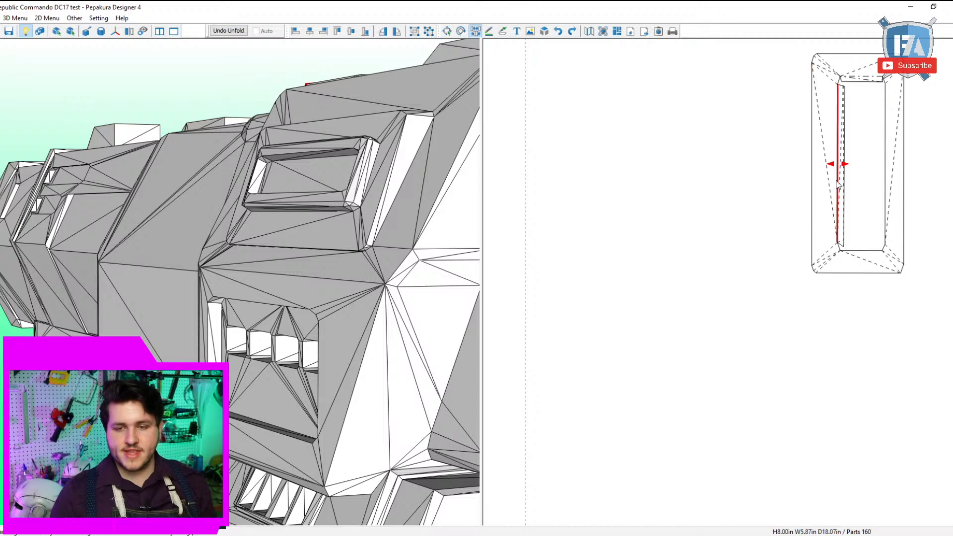
pyautogui.click(836, 187)
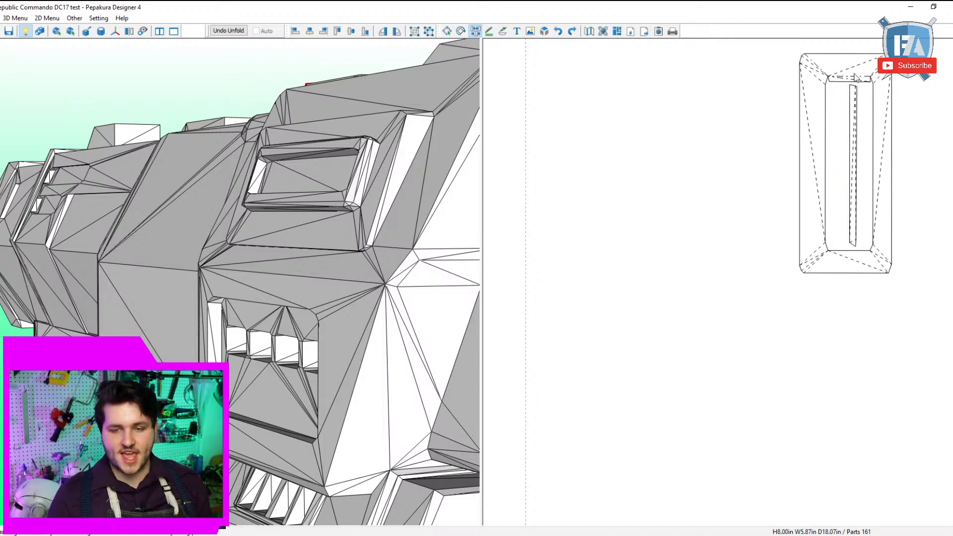
pyautogui.click(854, 74)
pyautogui.press('Escape')
pyautogui.click(887, 145)
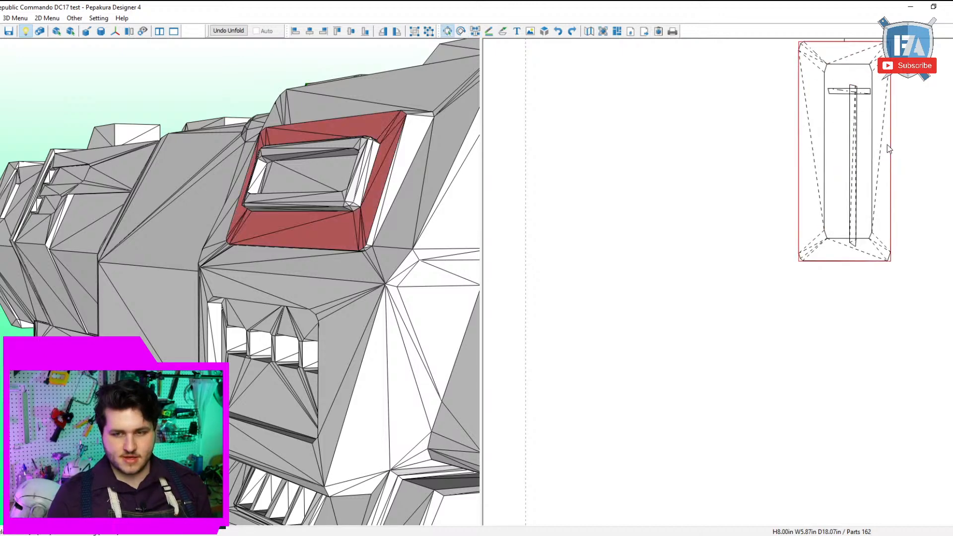
pyautogui.moveTo(887, 144); pyautogui.dragTo(705, 80)
# Select the window's three-sided inner bevel and move its pattern beside the two loose strips.
pyautogui.click(903, 250)
pyautogui.scroll(-3, 914, 215)
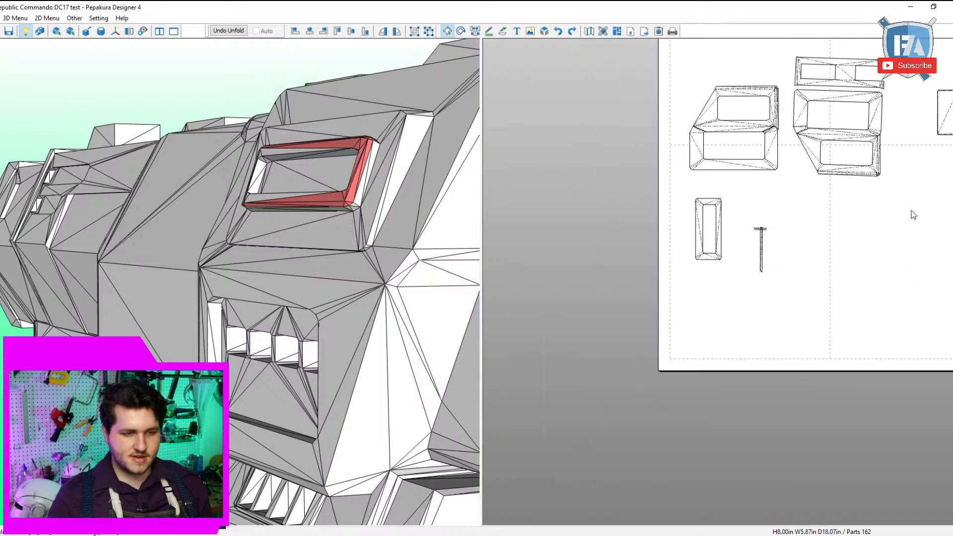
pyautogui.scroll(-4, 902, 193)
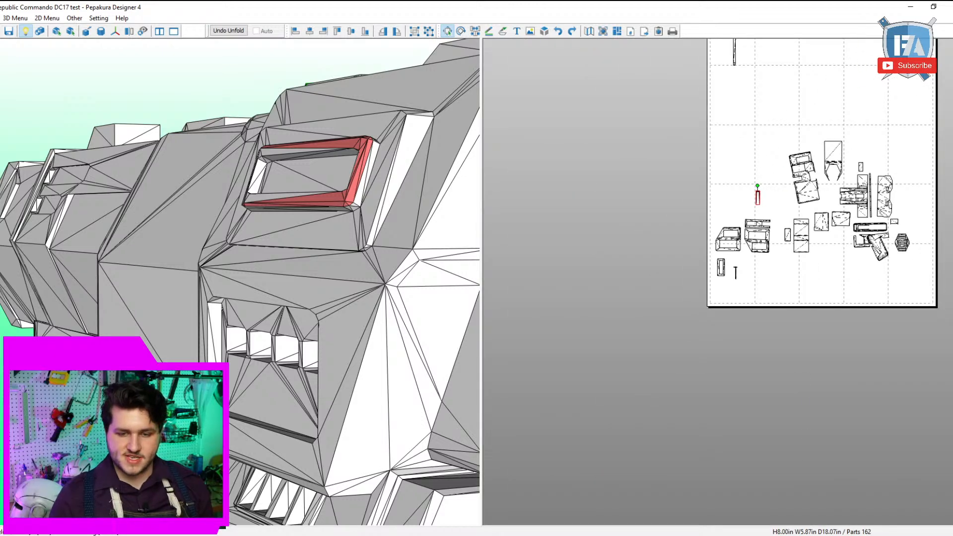
pyautogui.scroll(5, 750, 361)
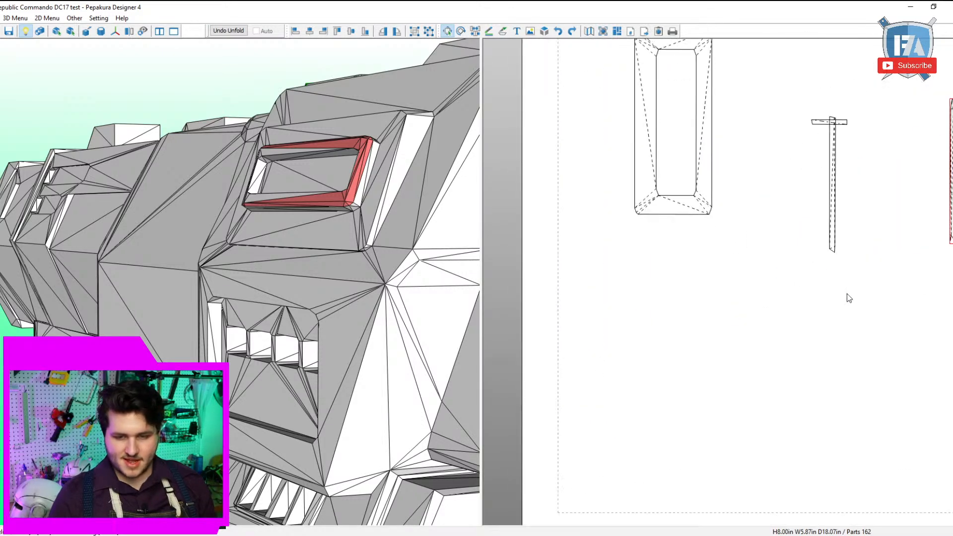
pyautogui.moveTo(848, 293); pyautogui.dragTo(657, 331, button='middle')
pyautogui.scroll(2, 718, 276)
# Join the loose strips to the three-sided bevel as a closed rectangular frame and split off the small triangle at its corner.
pyautogui.hotkey('ctrl', 'j')
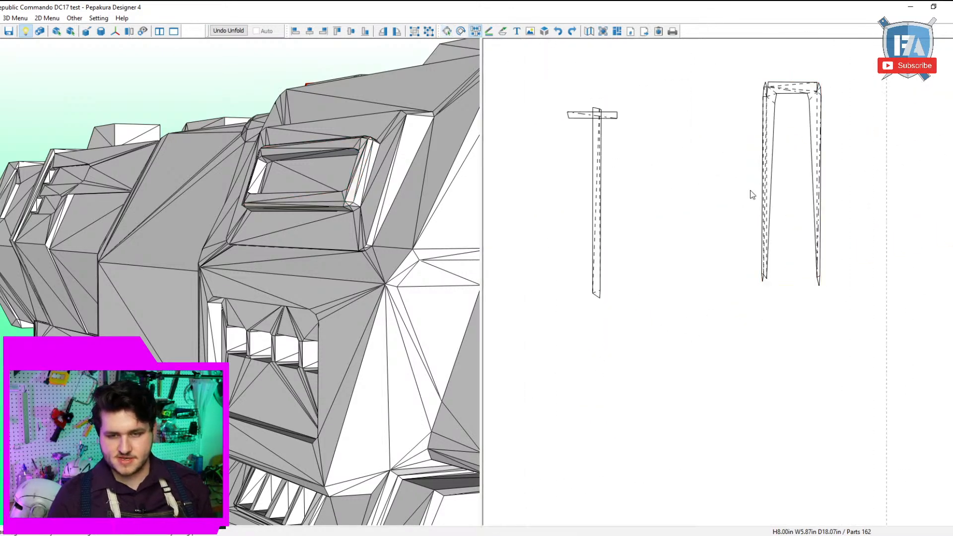
pyautogui.click(776, 188)
pyautogui.moveTo(776, 198); pyautogui.dragTo(707, 221, button='middle')
pyautogui.click(762, 85)
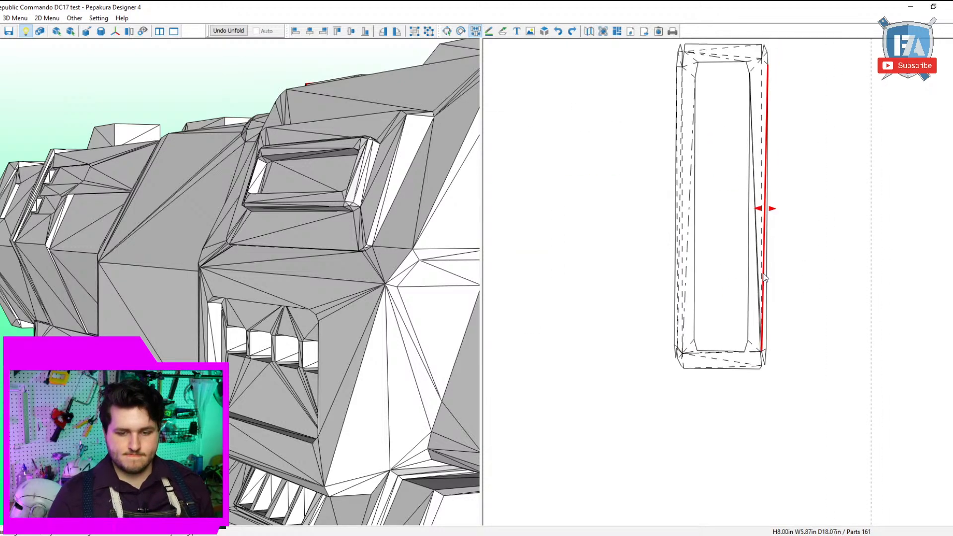
pyautogui.click(754, 346)
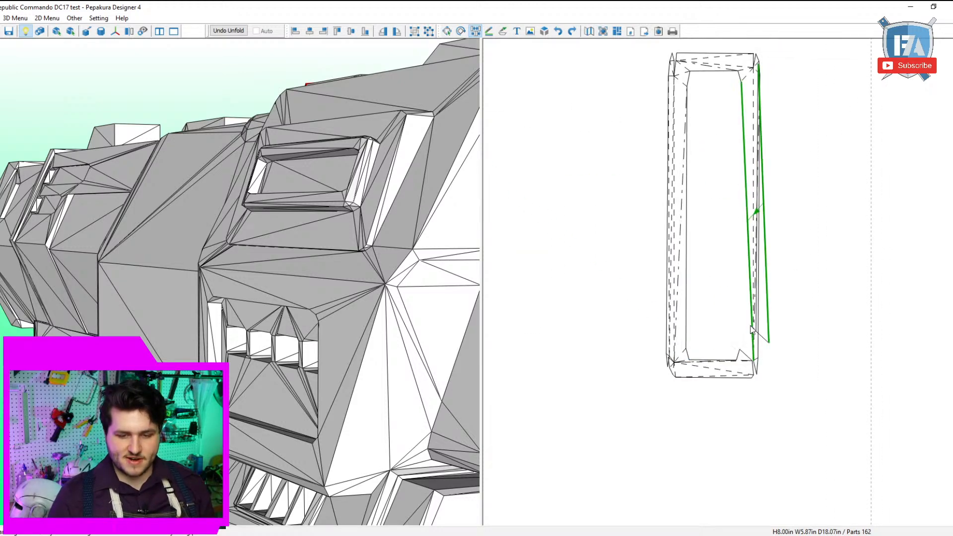
pyautogui.click(754, 357)
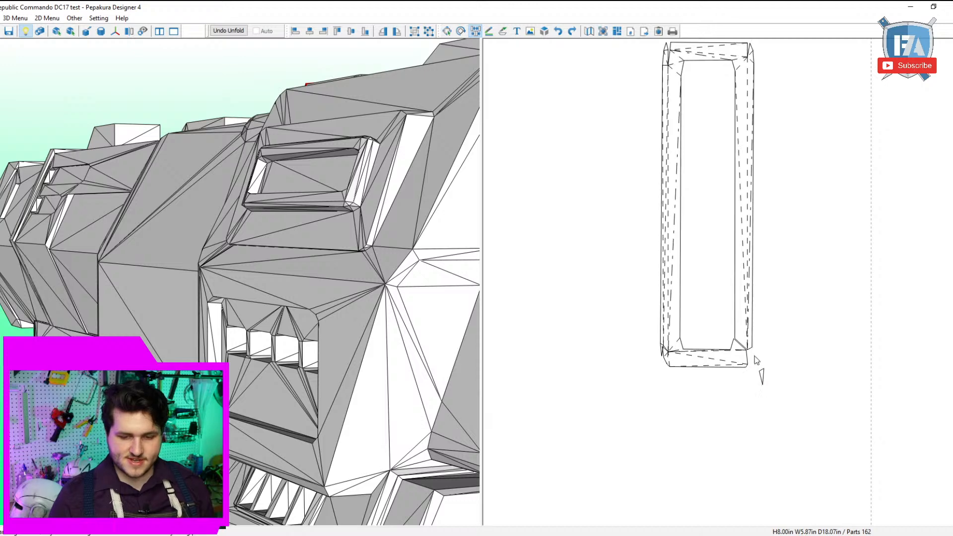
# Join the loose corner triangle to the rectangular frame's short end strip and reattach the corner triangles at the opposite end.
pyautogui.click(755, 359)
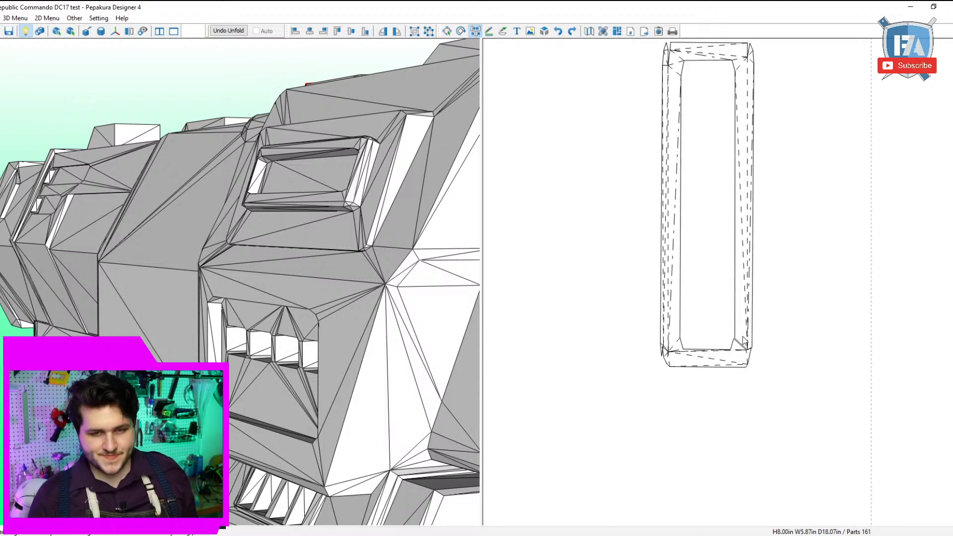
pyautogui.click(748, 52)
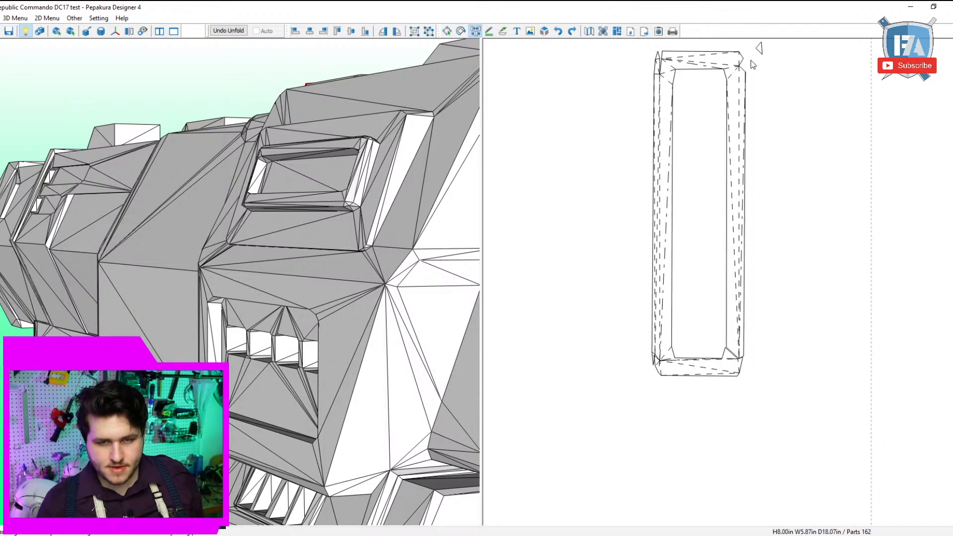
pyautogui.click(746, 71)
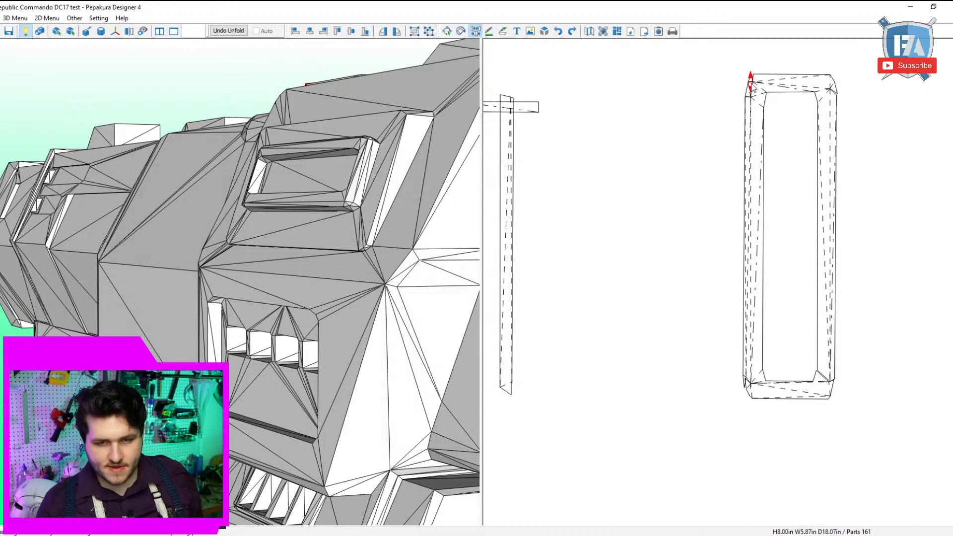
pyautogui.click(751, 81)
# Split the long outer strip and corner pieces apart at the frame's remaining corner and rejoin them into a closed frame.
pyautogui.moveTo(788, 394); pyautogui.dragTo(762, 283, button='right')
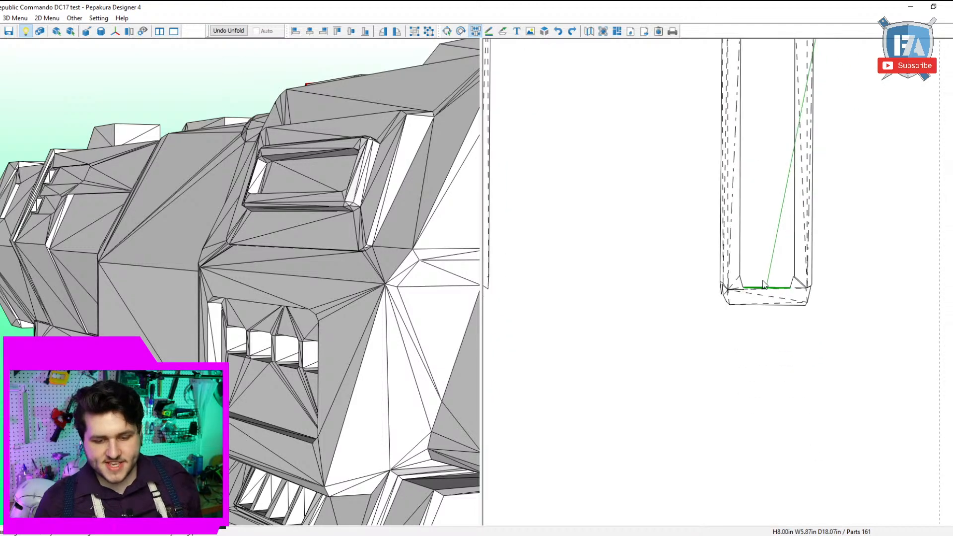
pyautogui.scroll(2, 750, 298)
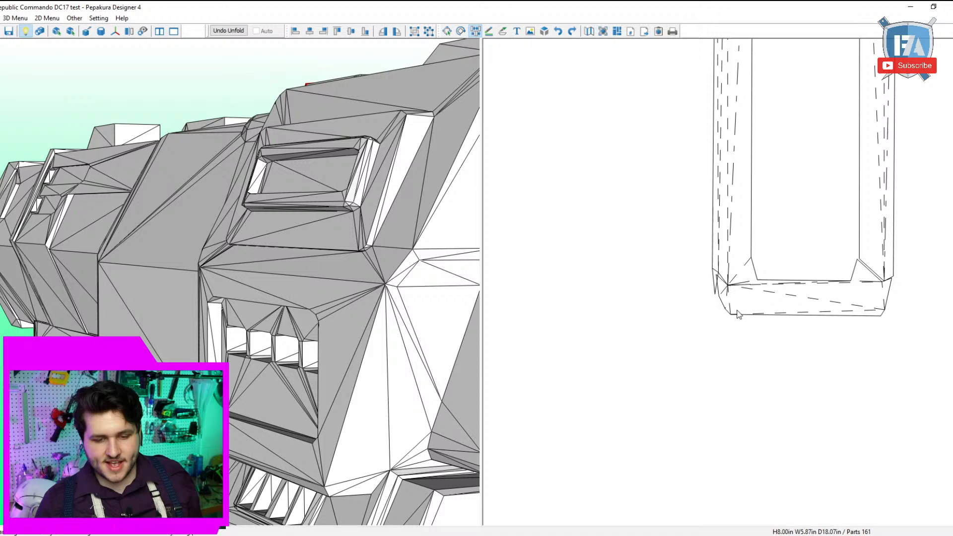
pyautogui.scroll(3, 728, 284)
pyautogui.click(722, 297)
pyautogui.click(740, 290)
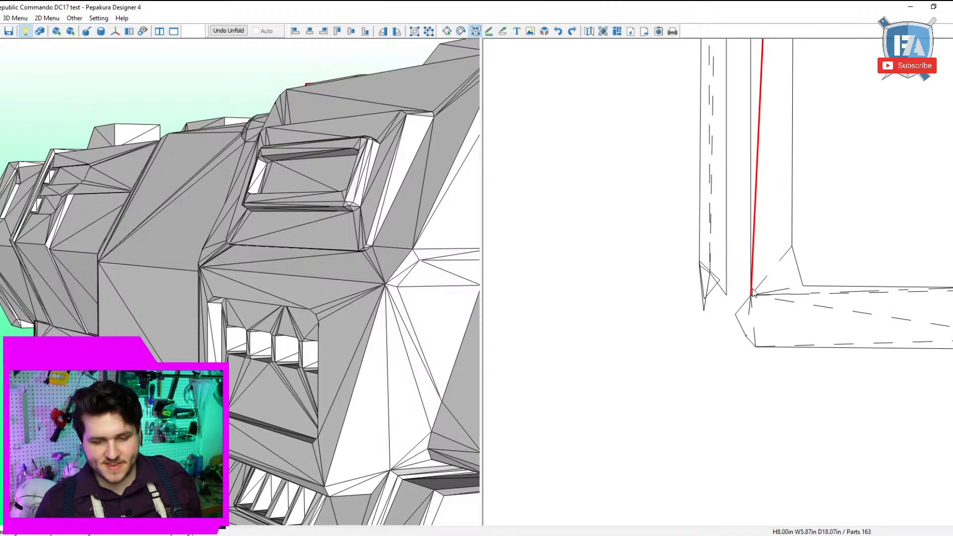
pyautogui.click(754, 293)
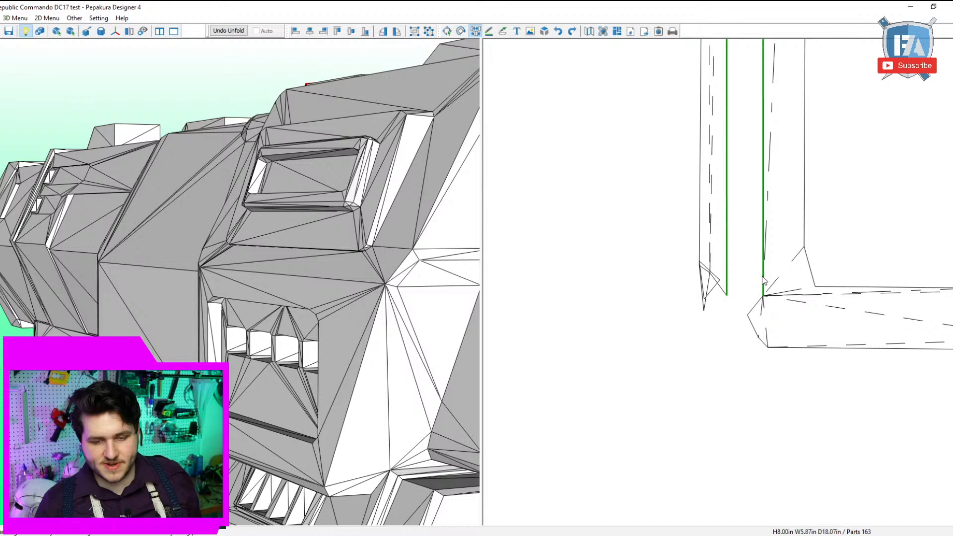
pyautogui.click(763, 281)
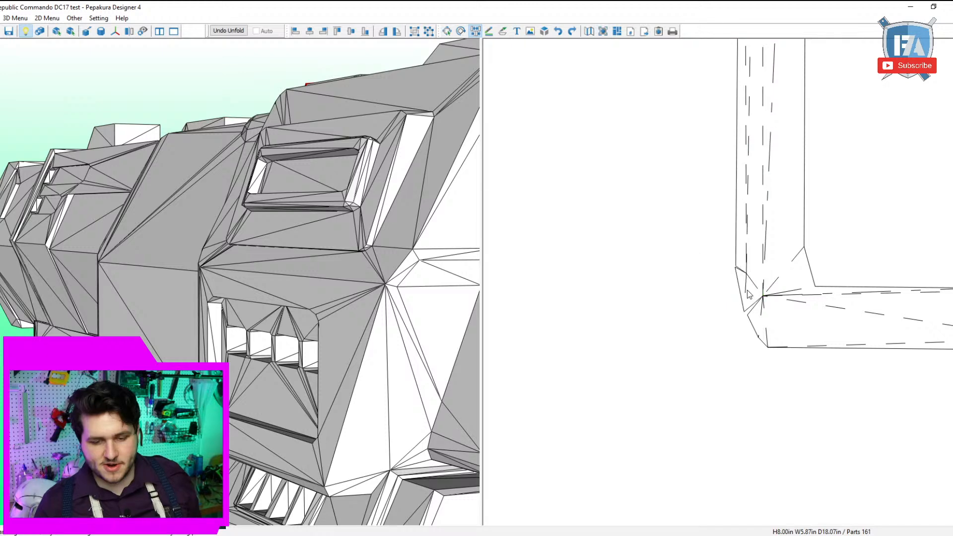
# Move the narrow rectangular frame beside the larger window frame and the leftover T-shaped strips to the empty upper area of the sheet.
pyautogui.scroll(-5, 749, 294)
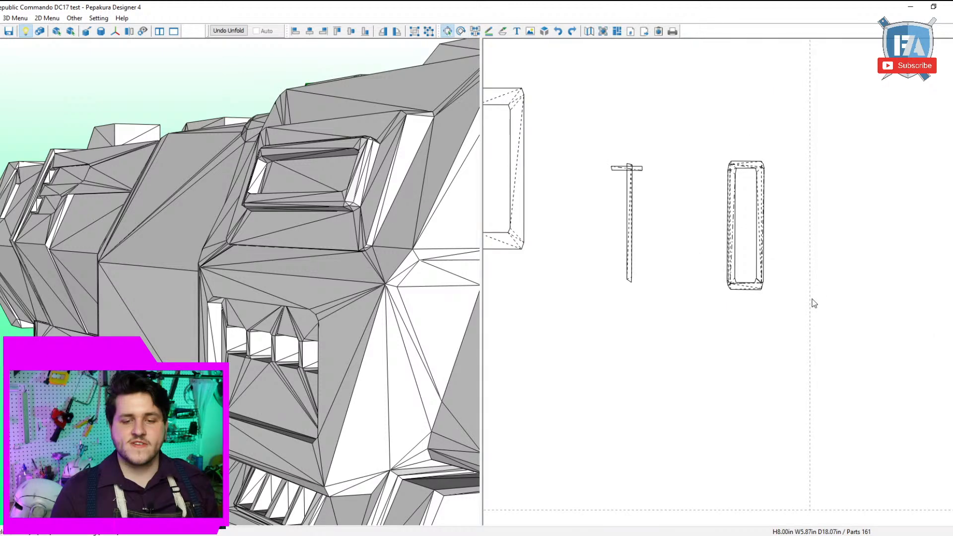
pyautogui.scroll(-3, 771, 299)
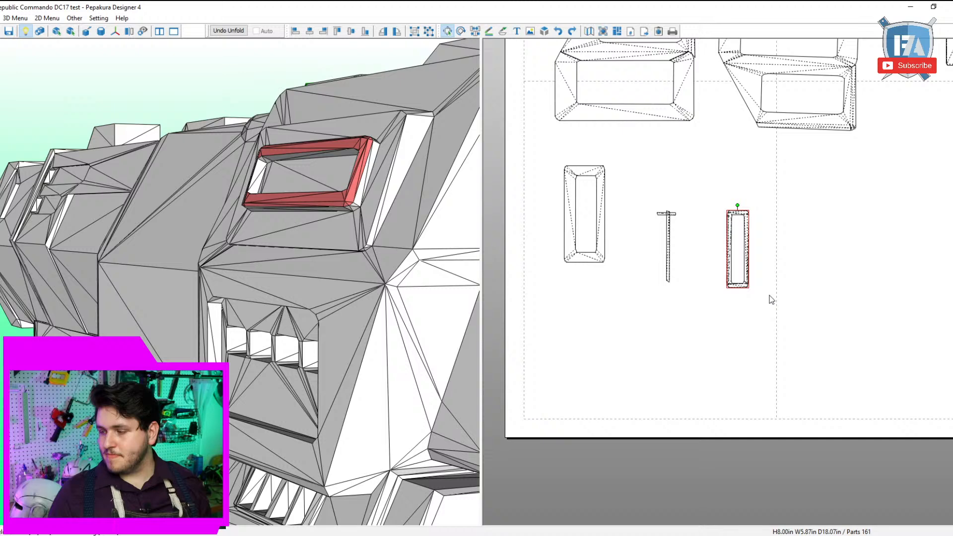
pyautogui.moveTo(772, 300); pyautogui.dragTo(653, 281)
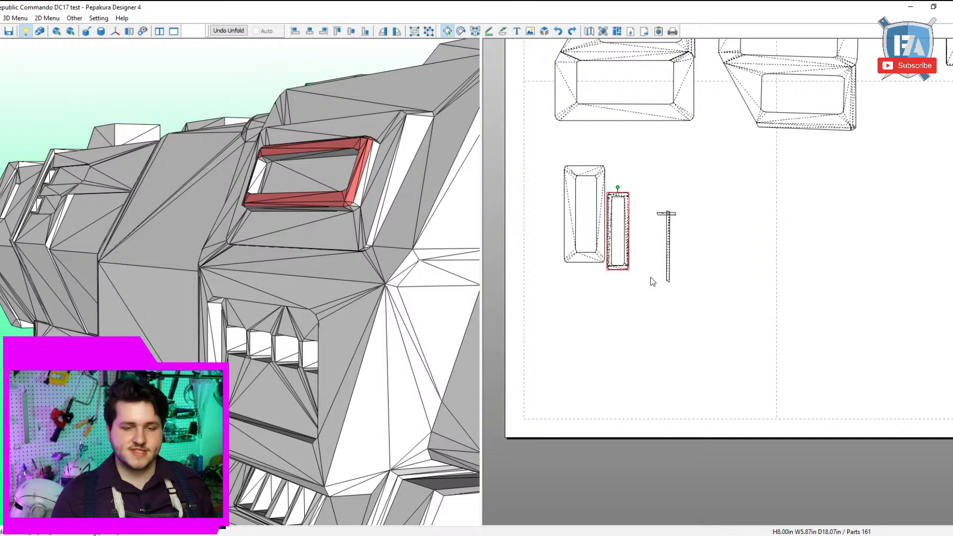
pyautogui.scroll(-3, 653, 282)
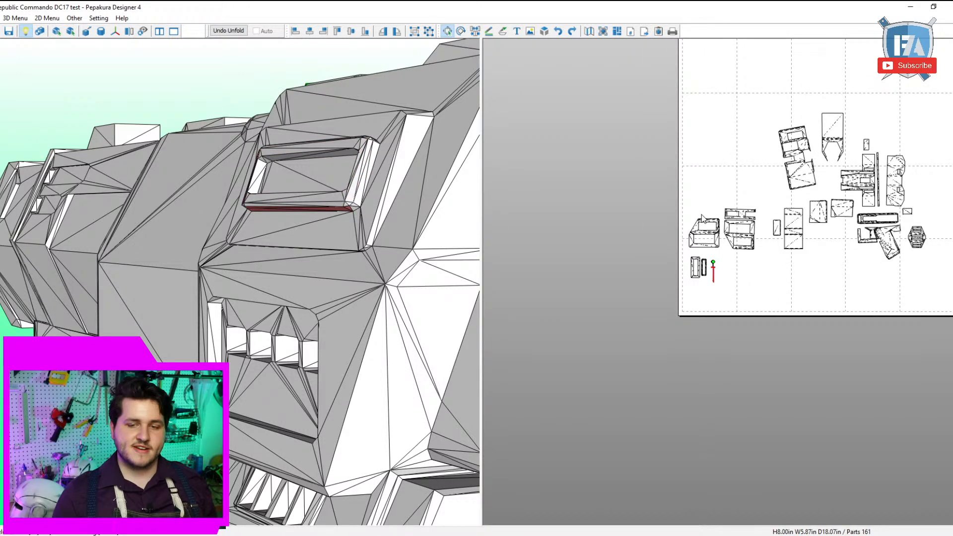
pyautogui.moveTo(714, 272); pyautogui.dragTo(681, 84)
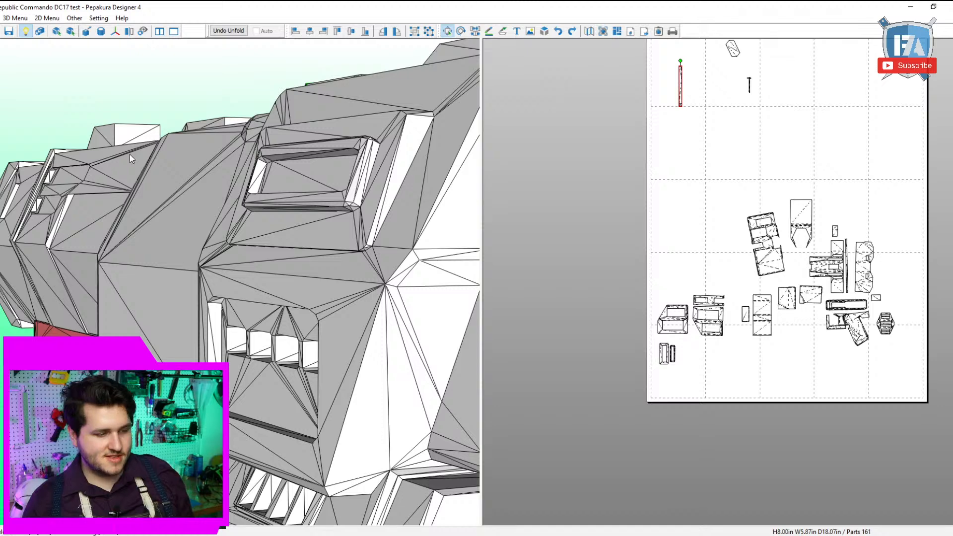
# Select the four-slot vent panel on the gun's front side and move its pattern near the narrow rectangular frame.
pyautogui.moveTo(130, 154); pyautogui.dragTo(475, 233)
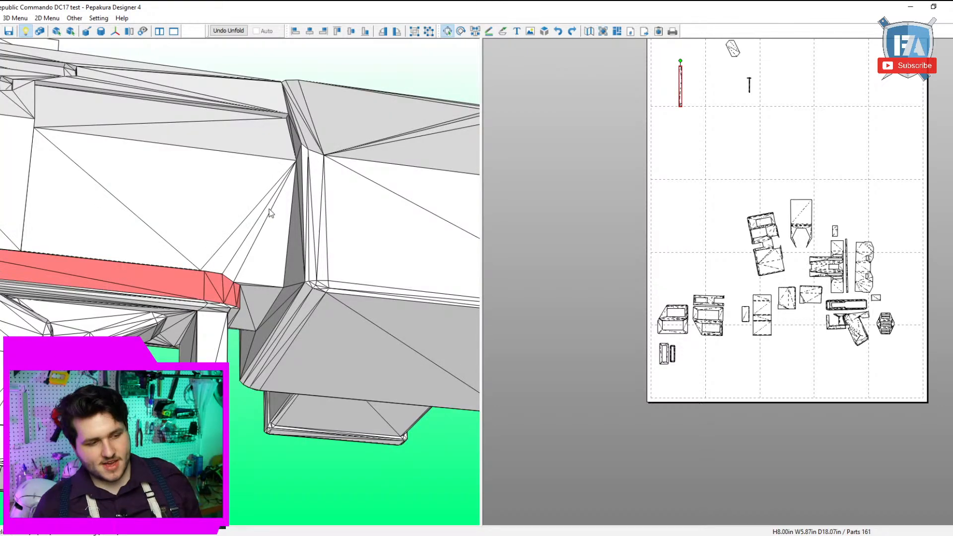
pyautogui.scroll(-5, 271, 212)
pyautogui.scroll(1, 402, 322)
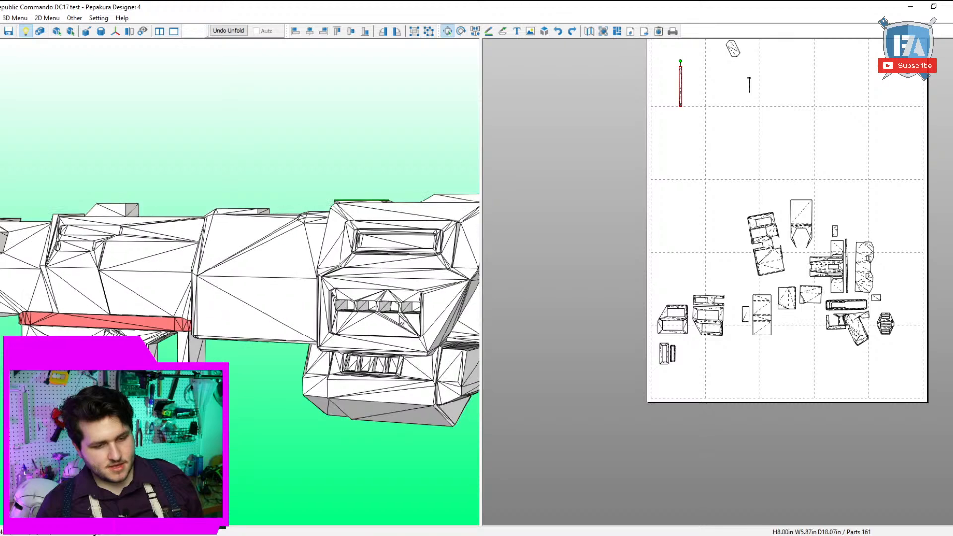
pyautogui.scroll(-3, 403, 322)
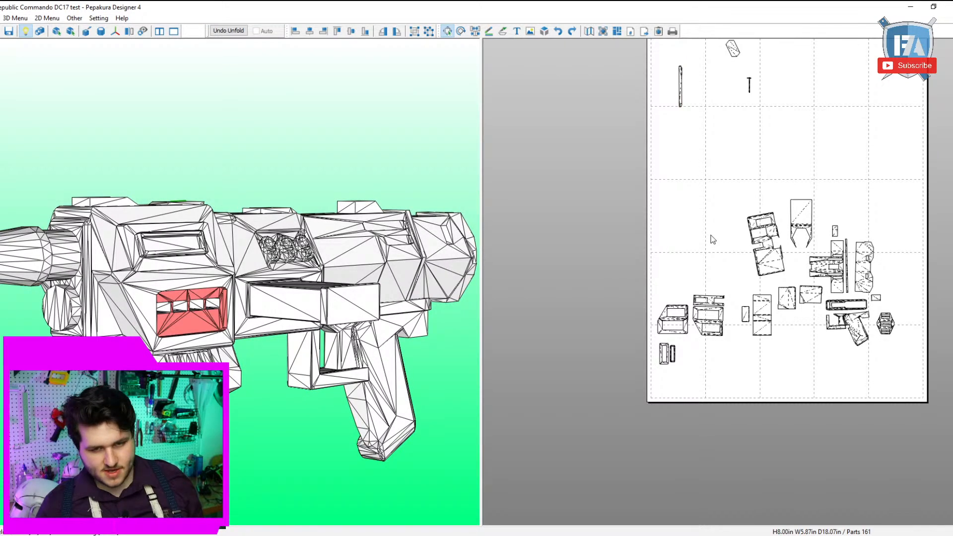
pyautogui.scroll(6, 713, 240)
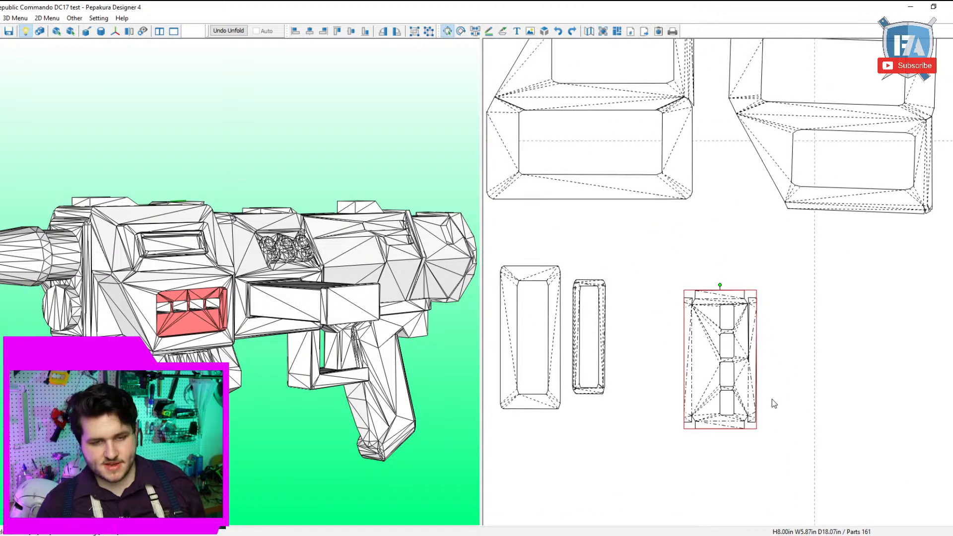
# Reattach the two upper corner flaps of the vent panel pattern from the side strips to the top strip.
pyautogui.scroll(3, 735, 388)
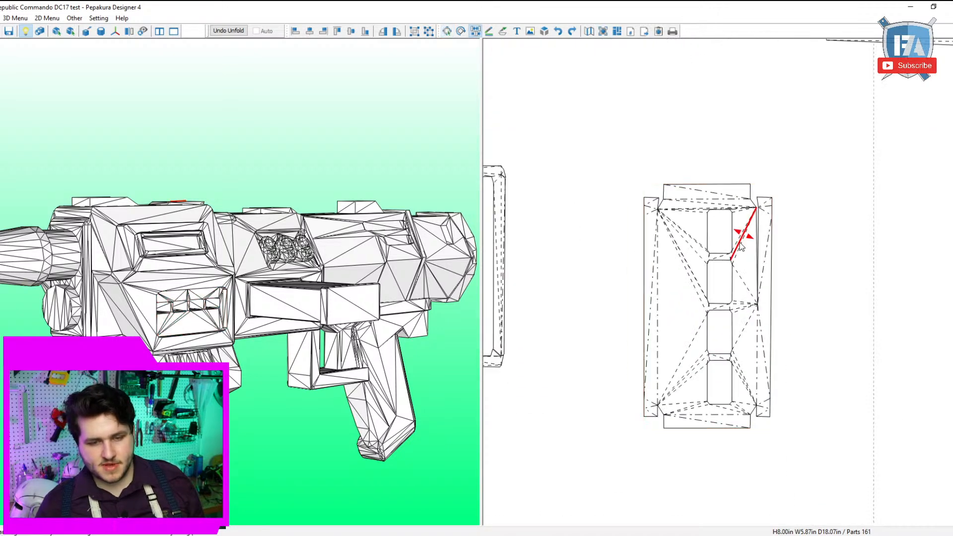
pyautogui.click(661, 203)
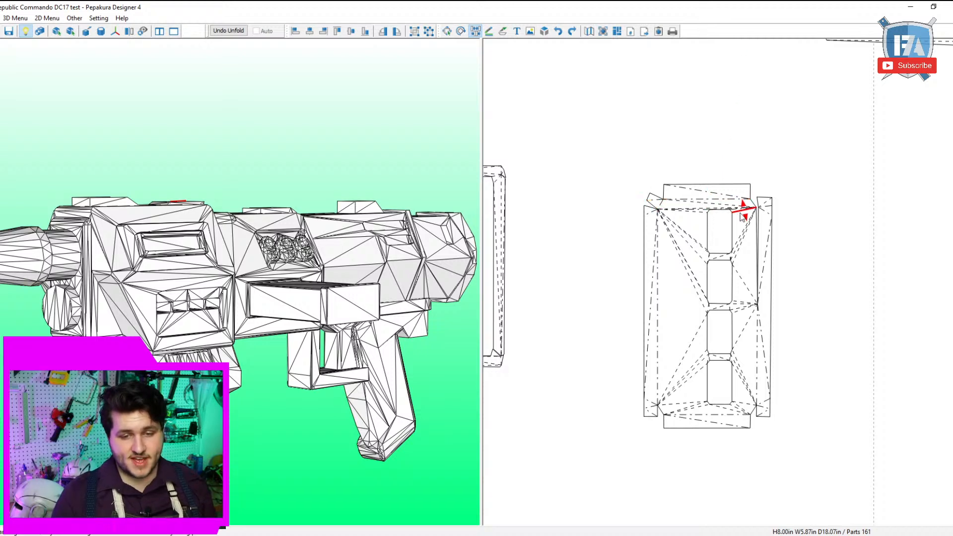
pyautogui.click(756, 204)
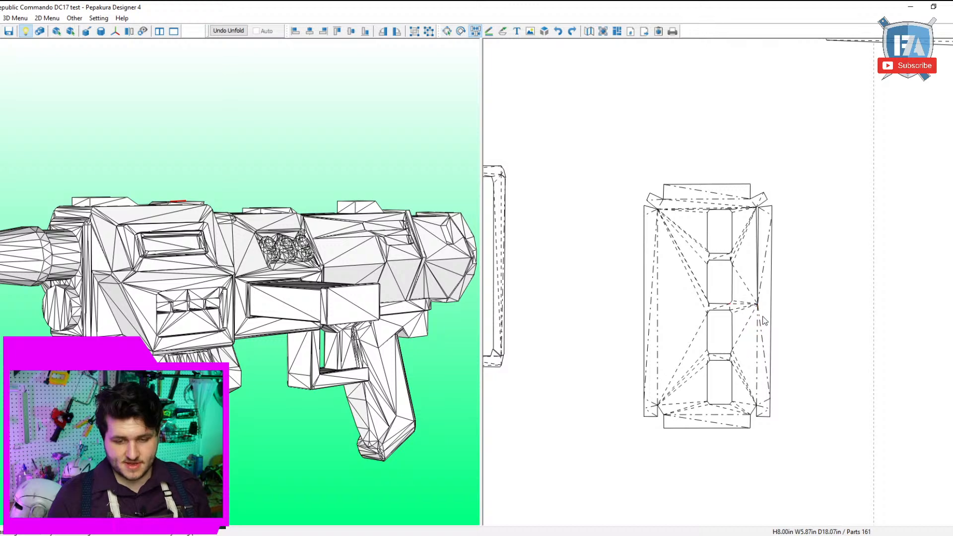
# Separate the vent panel's bent-edge side strip and rejoin it along the upper half of that edge.
pyautogui.click(755, 346)
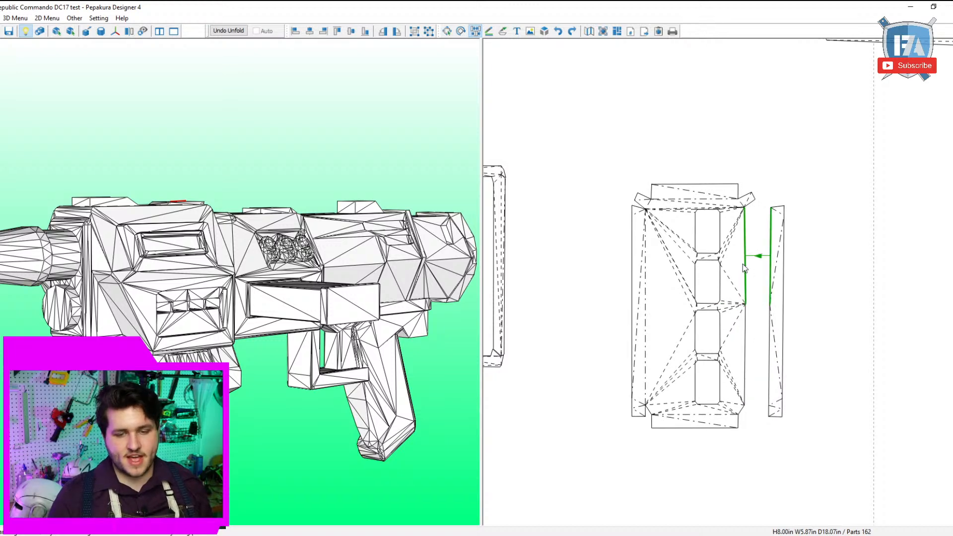
pyautogui.click(745, 271)
pyautogui.scroll(3, 746, 261)
# Reattach the two lower corner flaps of the vent panel pattern from the side strips to the panel's bottom corners.
pyautogui.moveTo(758, 313); pyautogui.dragTo(780, 167, button='middle')
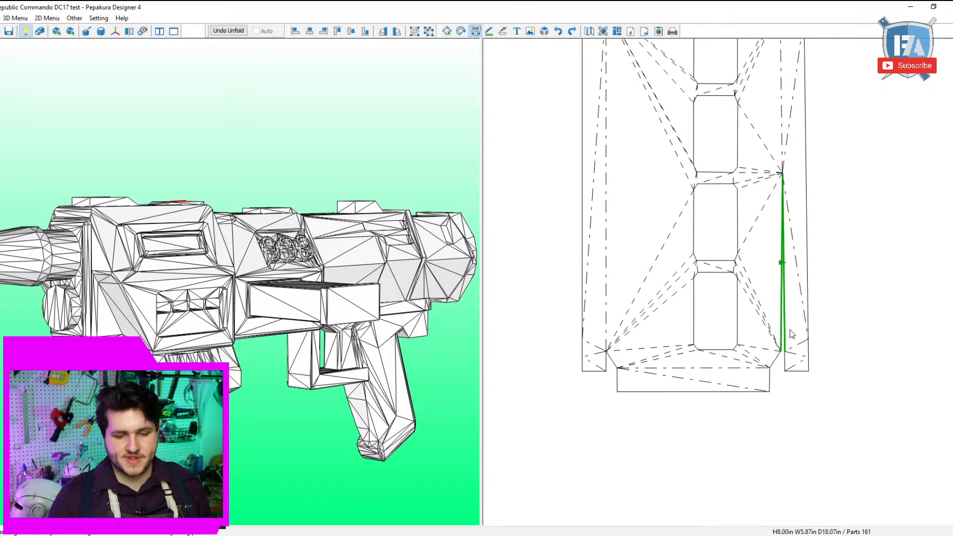
pyautogui.click(793, 353)
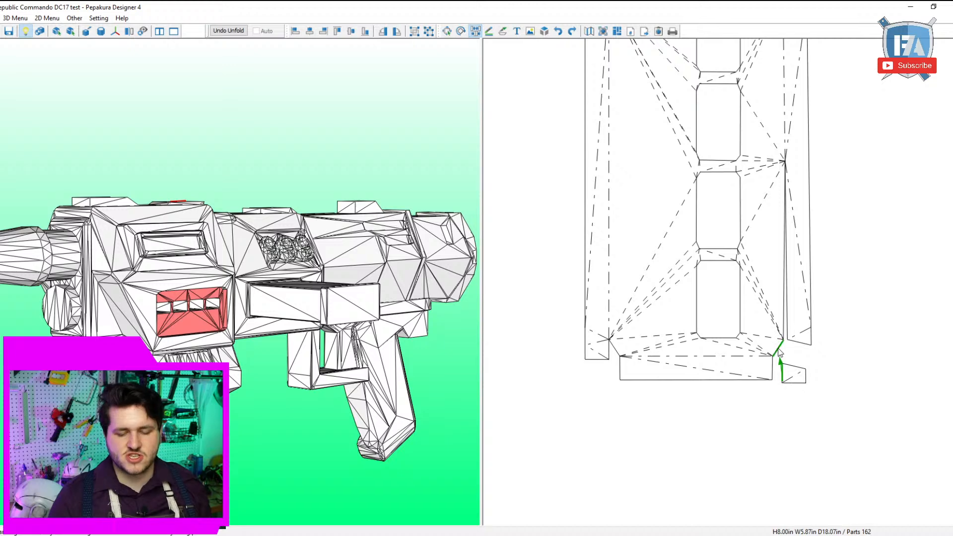
pyautogui.click(778, 348)
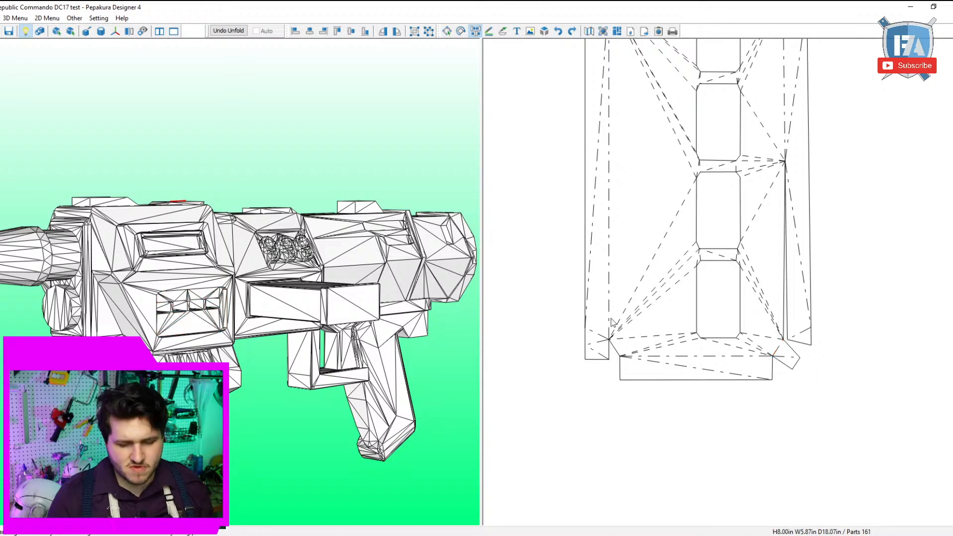
pyautogui.click(599, 340)
pyautogui.click(608, 332)
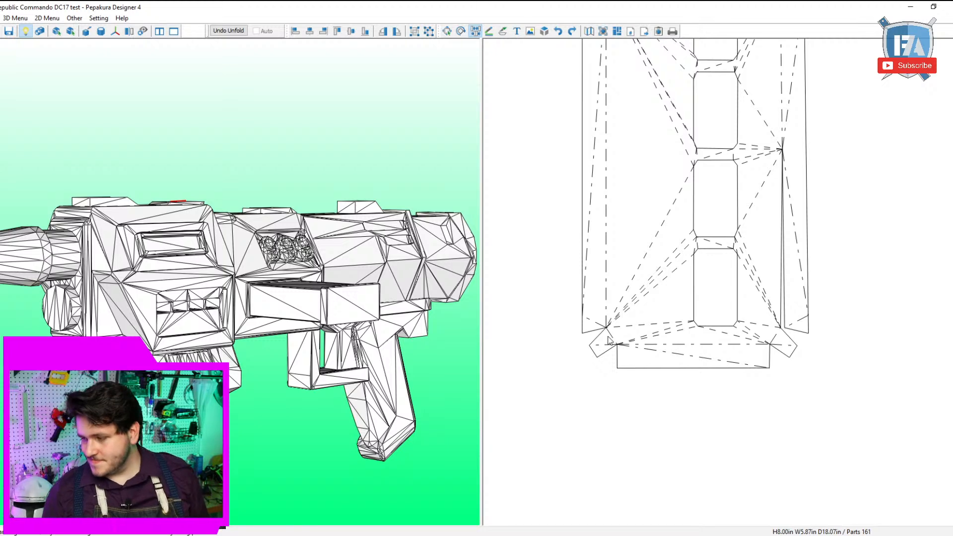
# Move the finished vent panel pattern directly beside the narrow rectangular frame.
pyautogui.scroll(-3, 713, 286)
pyautogui.press('Escape')
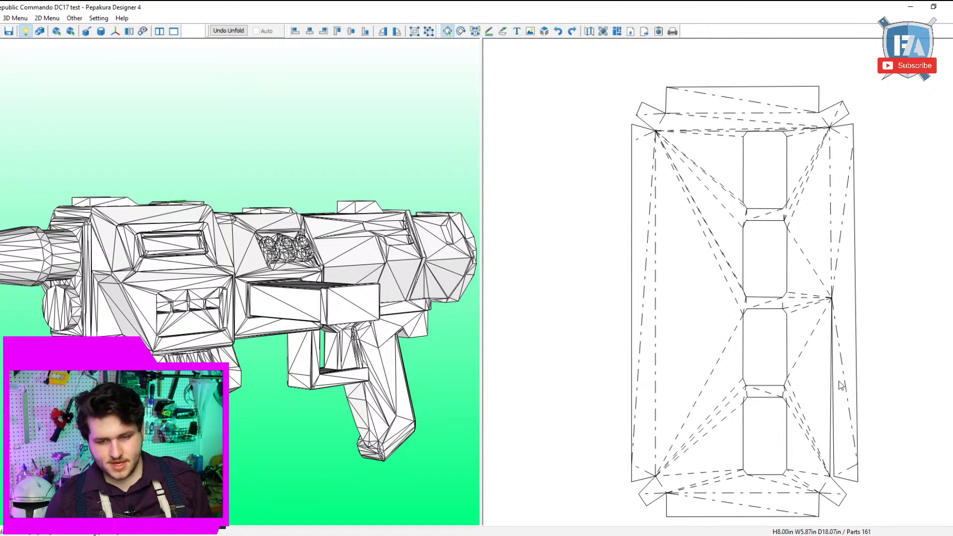
pyautogui.click(713, 286)
pyautogui.scroll(-1, 562, 288)
pyautogui.scroll(-2, 762, 276)
pyautogui.moveTo(762, 276); pyautogui.dragTo(742, 308, button='right')
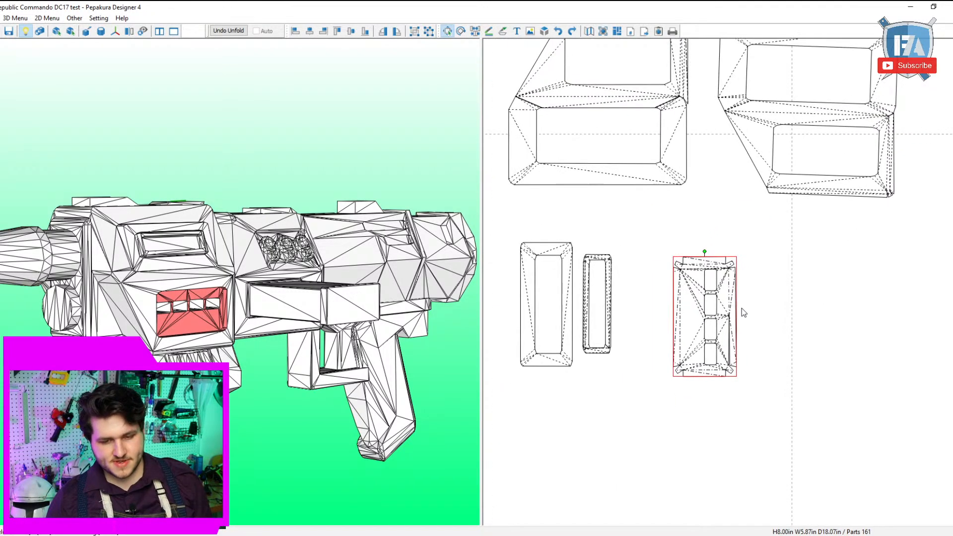
pyautogui.moveTo(719, 348); pyautogui.dragTo(676, 304)
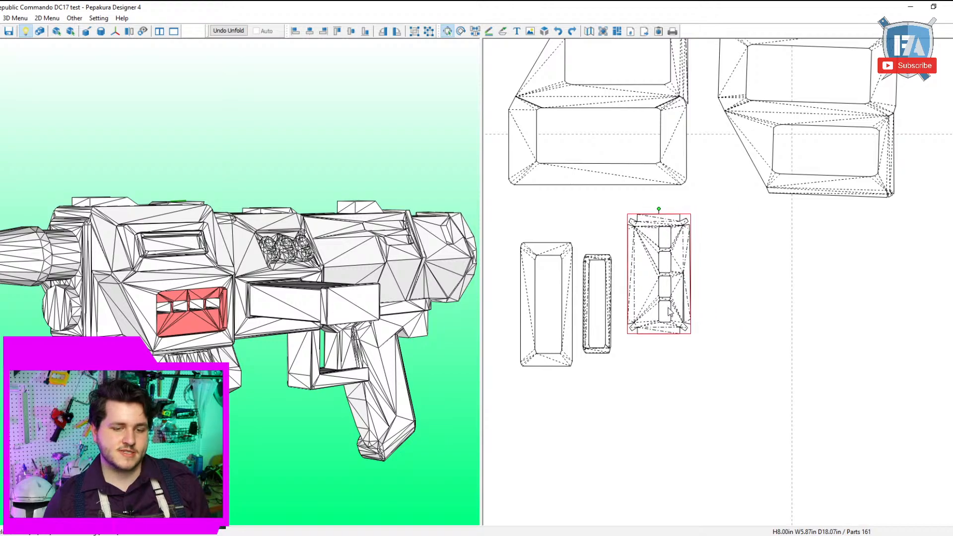
# Highlight all the arranged patterns and examine on the model which areas of the gun they cover.
pyautogui.scroll(-3, 675, 321)
pyautogui.moveTo(660, 395); pyautogui.dragTo(800, 172)
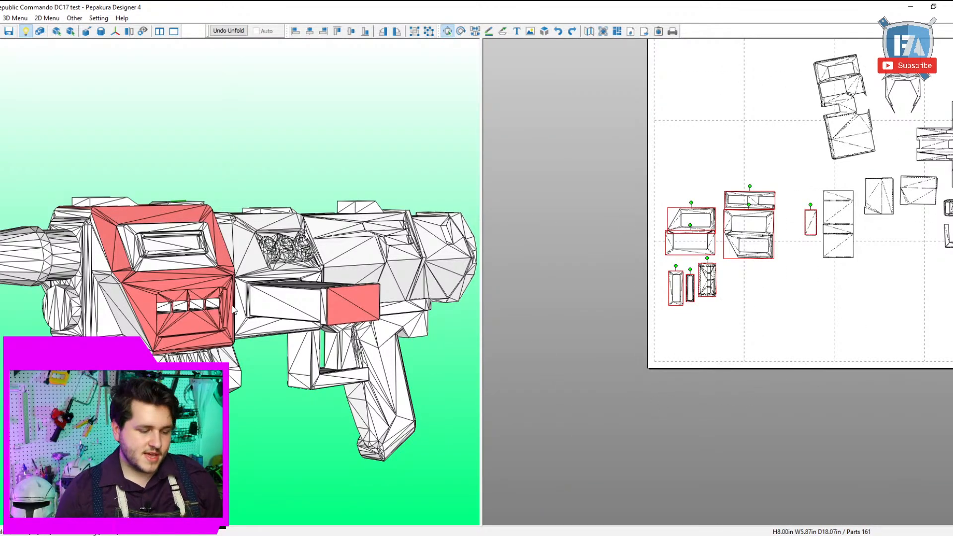
pyautogui.moveTo(234, 308); pyautogui.dragTo(185, 310)
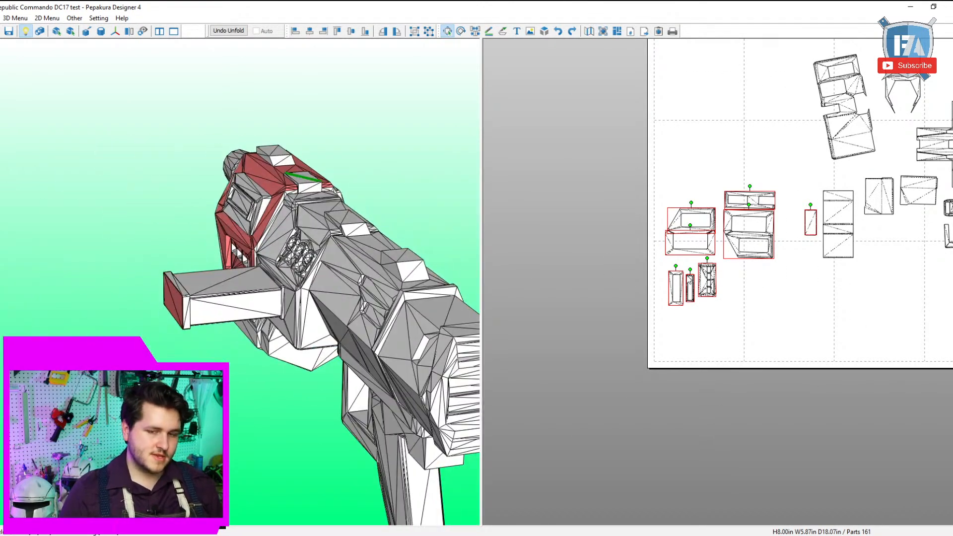
pyautogui.scroll(-3, 606, 347)
pyautogui.moveTo(539, 348); pyautogui.dragTo(924, 104)
pyautogui.scroll(3, 773, 50)
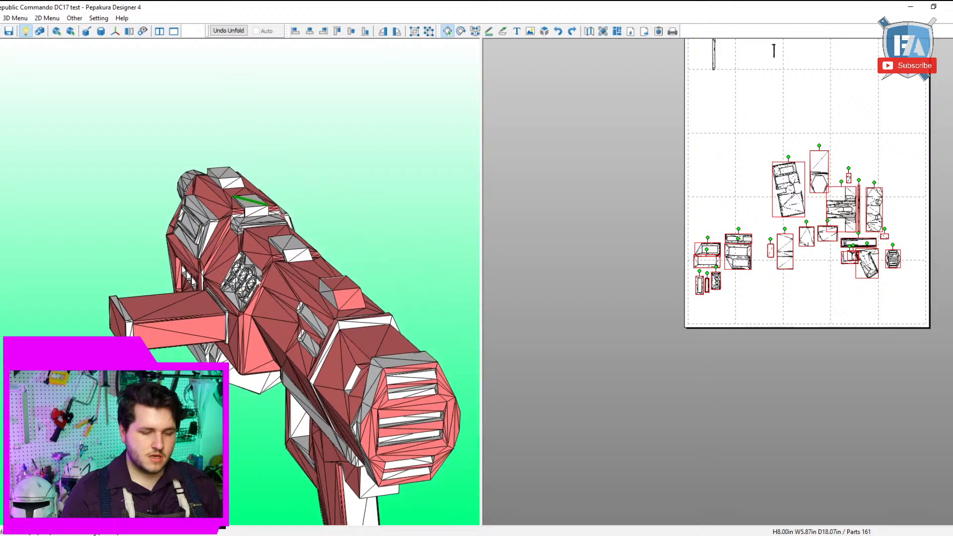
pyautogui.moveTo(298, 223); pyautogui.dragTo(206, 260)
pyautogui.moveTo(363, 298); pyautogui.dragTo(271, 422)
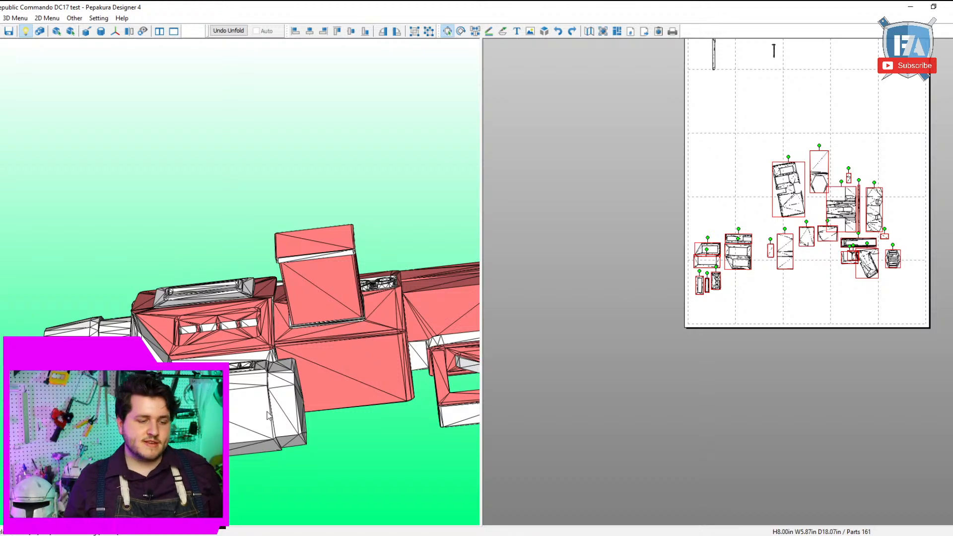
pyautogui.moveTo(235, 322); pyautogui.dragTo(253, 365, button='right')
pyautogui.moveTo(253, 365); pyautogui.dragTo(318, 356, button='right')
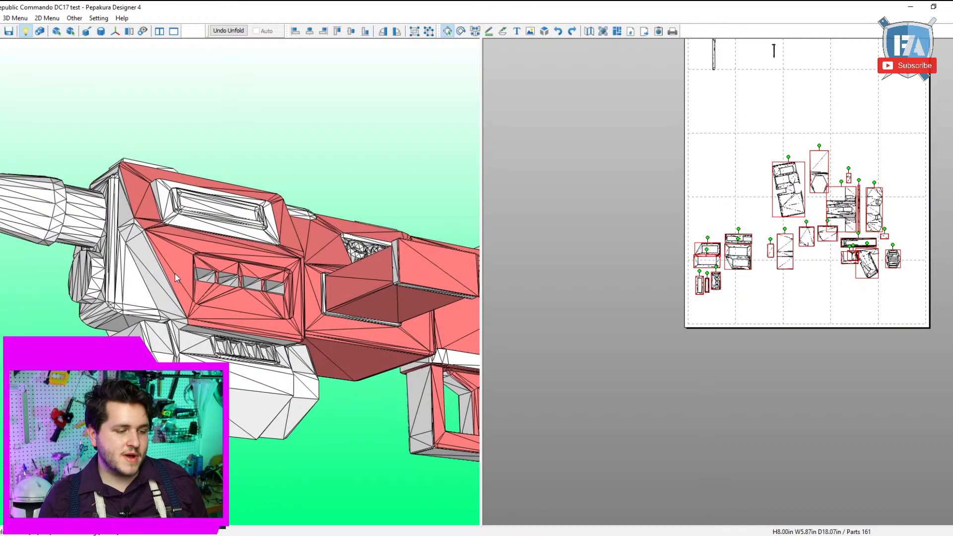
# Select the angled band along the front edge of the gun's side housing and move its pattern beside the vent panel.
pyautogui.click(174, 274)
pyautogui.click(157, 276)
pyautogui.scroll(-2, 614, 411)
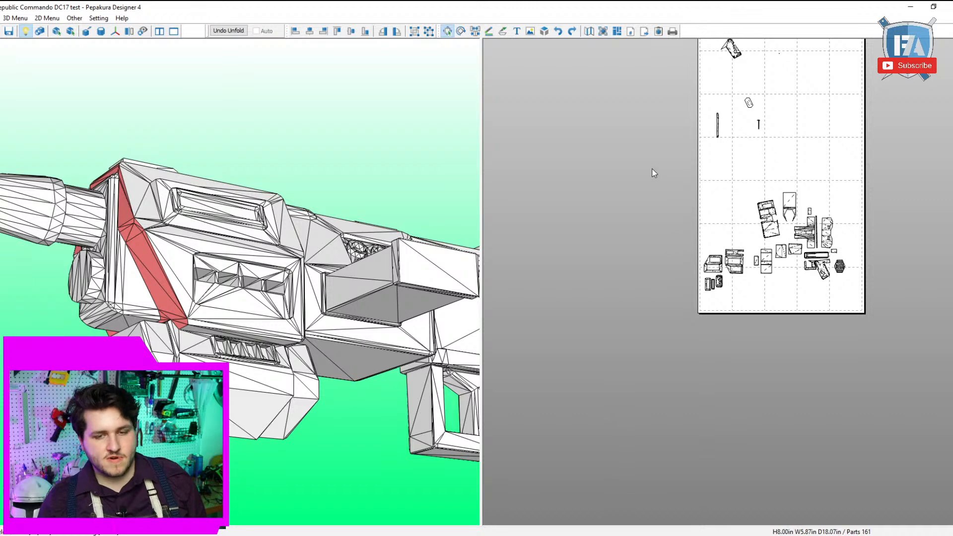
pyautogui.scroll(4, 666, 409)
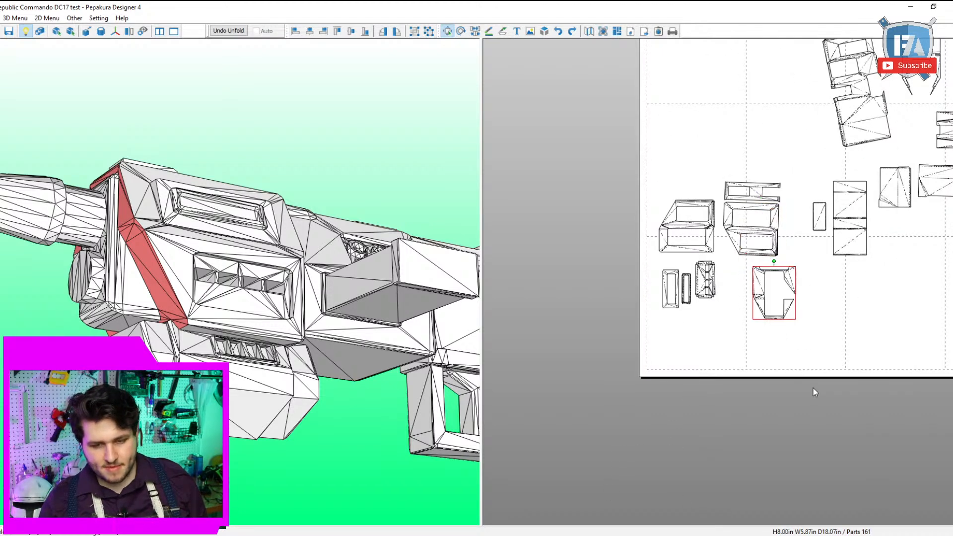
# Join the open lower corner of the angled band pattern to its side strip and shift the seam beside it.
pyautogui.scroll(5, 815, 393)
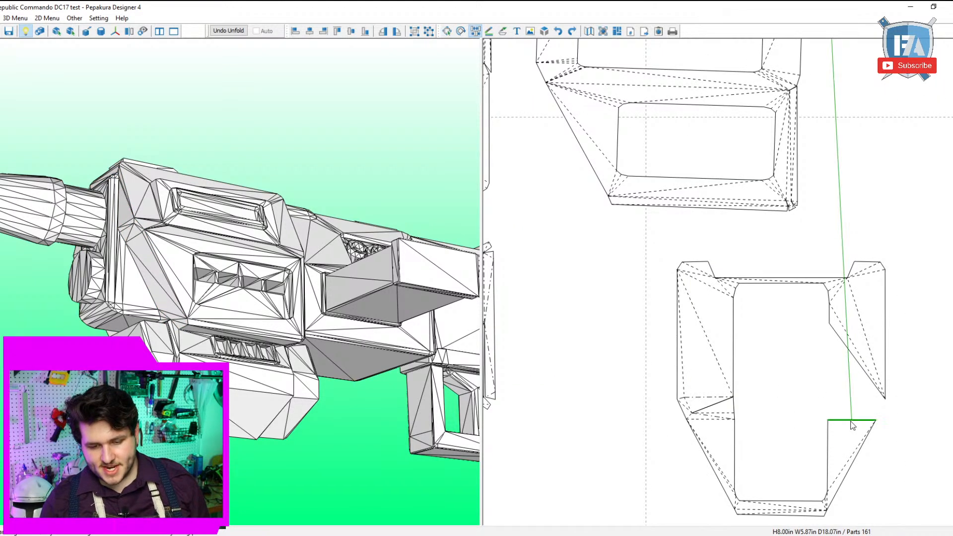
pyautogui.click(852, 425)
pyautogui.scroll(2, 766, 364)
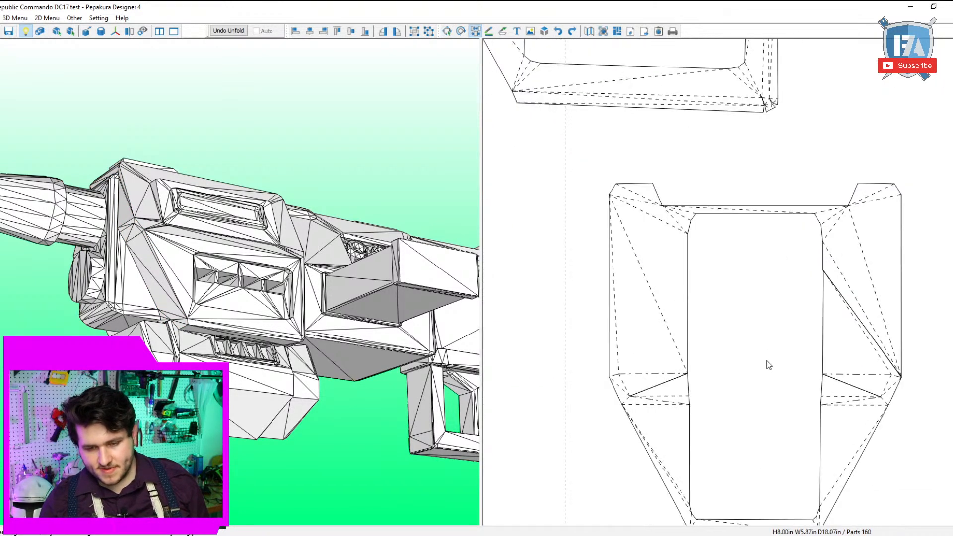
pyautogui.click(886, 404)
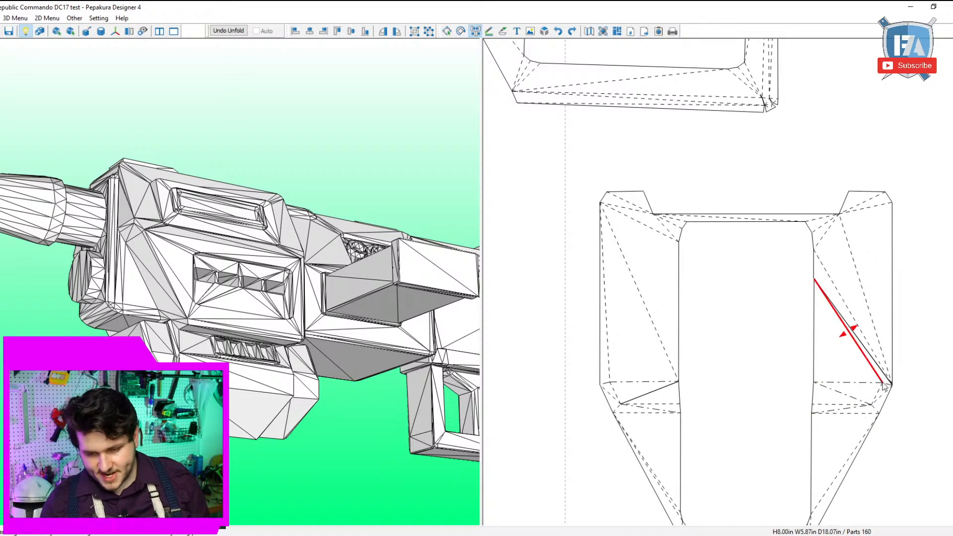
# Detach and reattach the upper-right corner of the band pattern, and rejoin its lower-left corner along the adjoining edge.
pyautogui.click(820, 218)
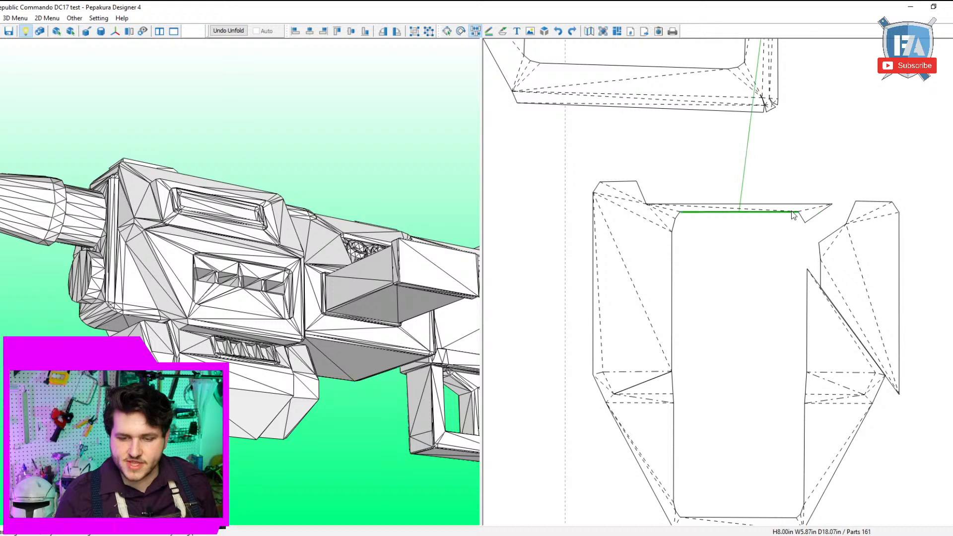
pyautogui.click(819, 219)
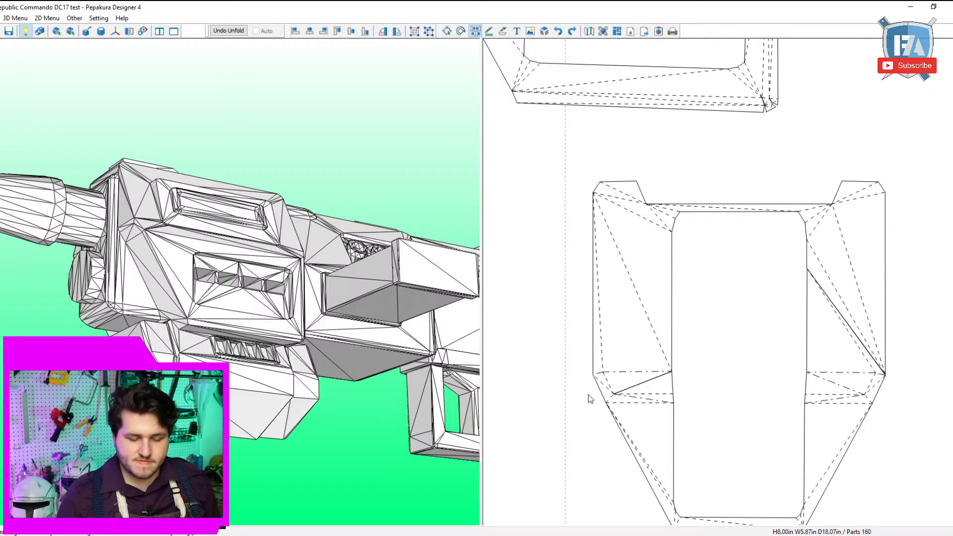
pyautogui.click(612, 399)
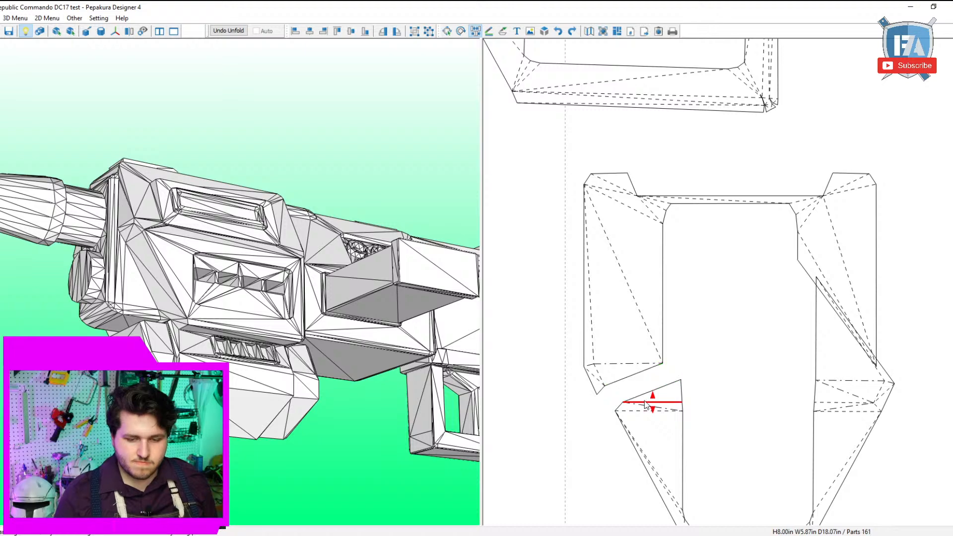
pyautogui.click(646, 397)
# Select the closed band pattern, check its area on the gun model, and move it down to free space above it.
pyautogui.scroll(-3, 694, 407)
pyautogui.press('Escape')
pyautogui.moveTo(902, 448); pyautogui.dragTo(676, 258)
pyautogui.moveTo(263, 322); pyautogui.dragTo(241, 334, button='right')
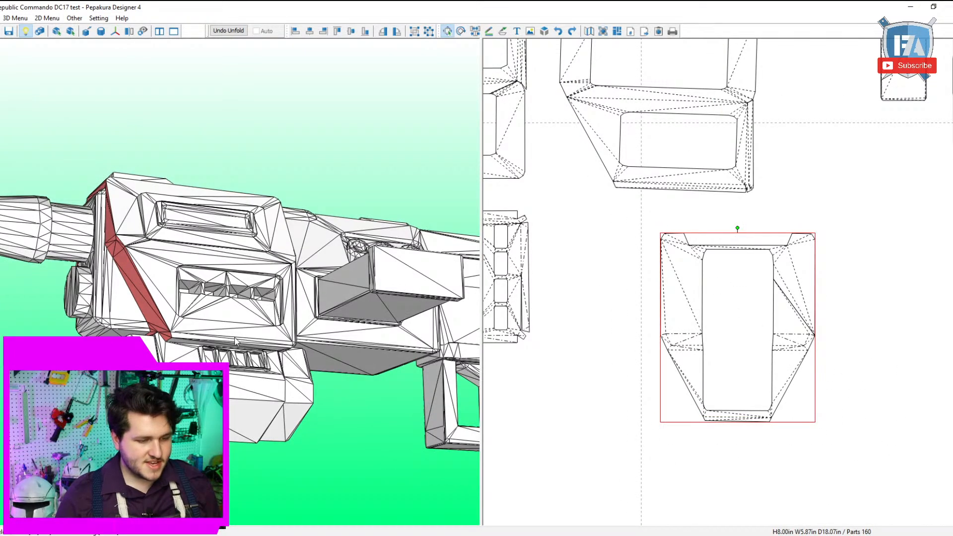
pyautogui.rightClick(643, 378)
pyautogui.moveTo(690, 308); pyautogui.dragTo(697, 449)
# Join the matching narrow arms to both upper tabs of the band pattern and move the combined pattern slightly lower.
pyautogui.hotkey('ctrl', 'j')
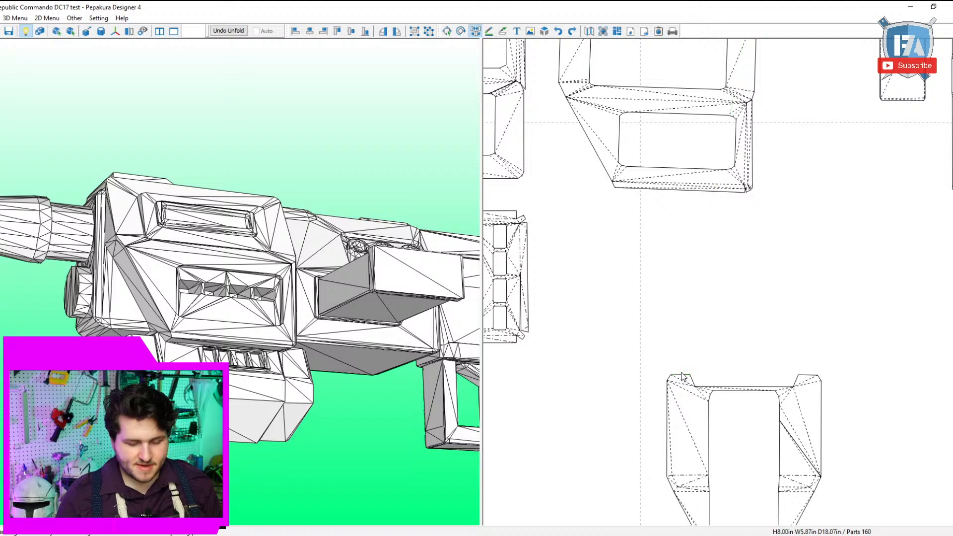
pyautogui.click(680, 376)
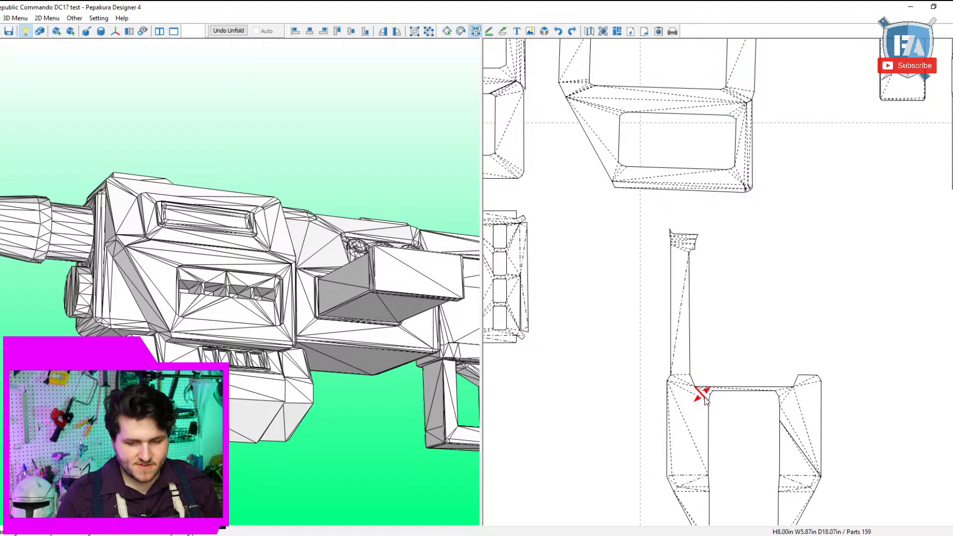
pyautogui.click(805, 381)
pyautogui.press('Escape')
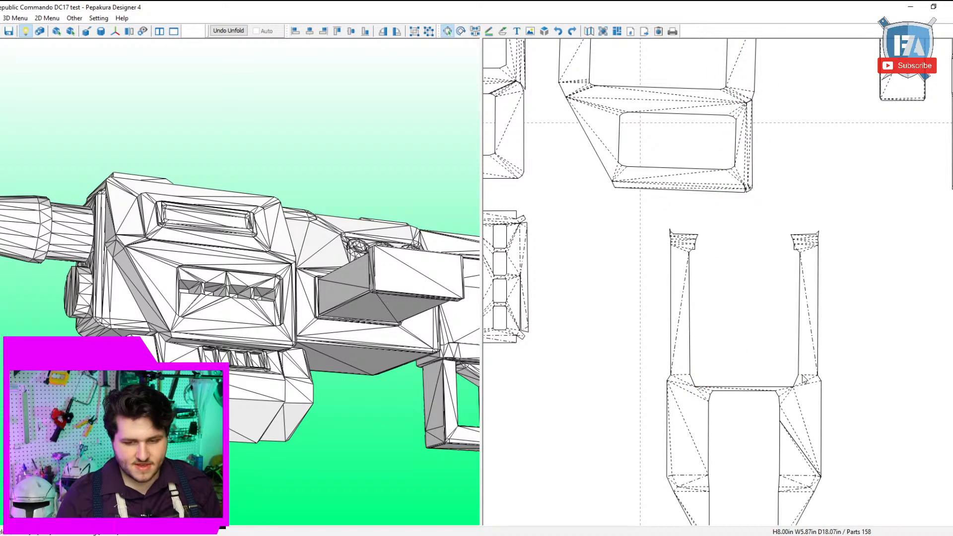
pyautogui.moveTo(799, 381); pyautogui.dragTo(788, 424)
# Try to join the neighbouring part to the end of the band pattern's left arm and undo the join.
pyautogui.moveTo(422, 342)
pyautogui.mouseDown(button='right')
pyautogui.moveTo(351, 336)
pyautogui.moveTo(422, 334)
pyautogui.mouseUp(button='right')
pyautogui.hotkey('ctrl', 'j')
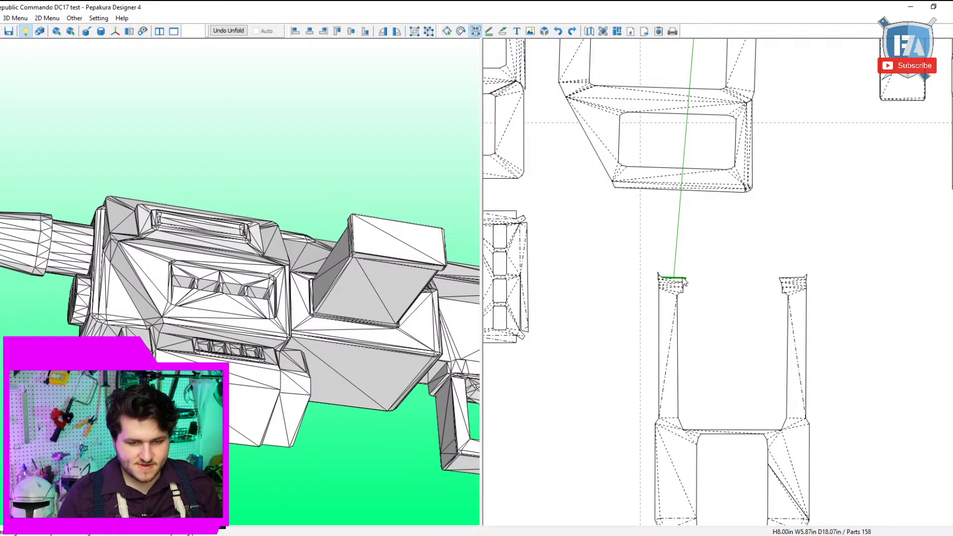
pyautogui.click(684, 279)
pyautogui.moveTo(415, 298)
pyautogui.mouseDown(button='right')
pyautogui.moveTo(174, 318)
pyautogui.moveTo(416, 299)
pyautogui.mouseUp(button='right')
pyautogui.hotkey('ctrl', 'z')
pyautogui.press('Escape')
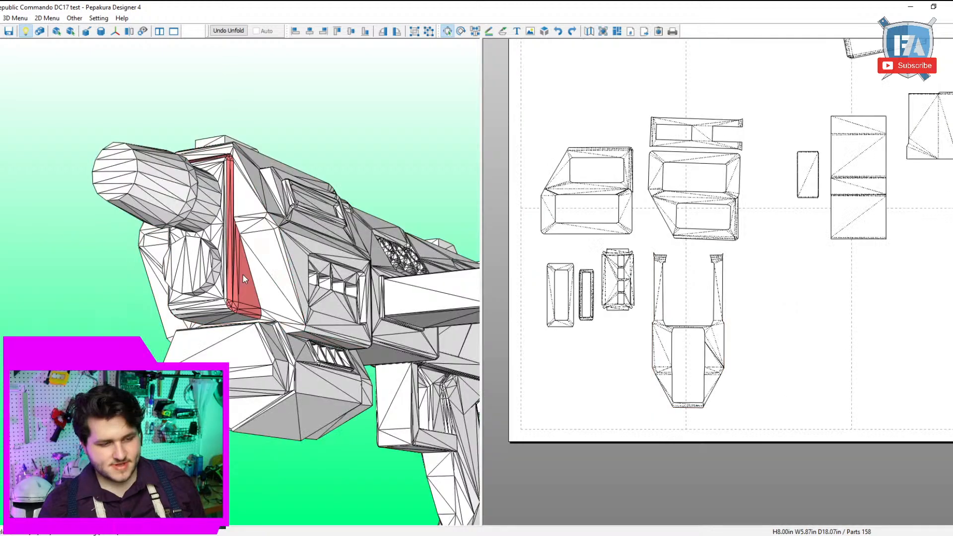
# Move the pattern of the thin strip along the gun's front edge beside the band pattern.
pyautogui.scroll(-1, 630, 343)
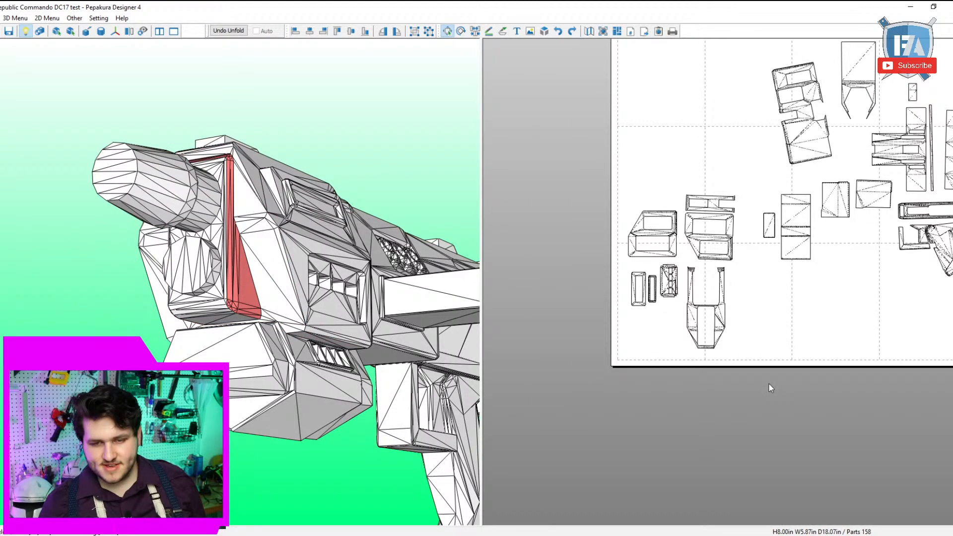
pyautogui.scroll(-2, 770, 384)
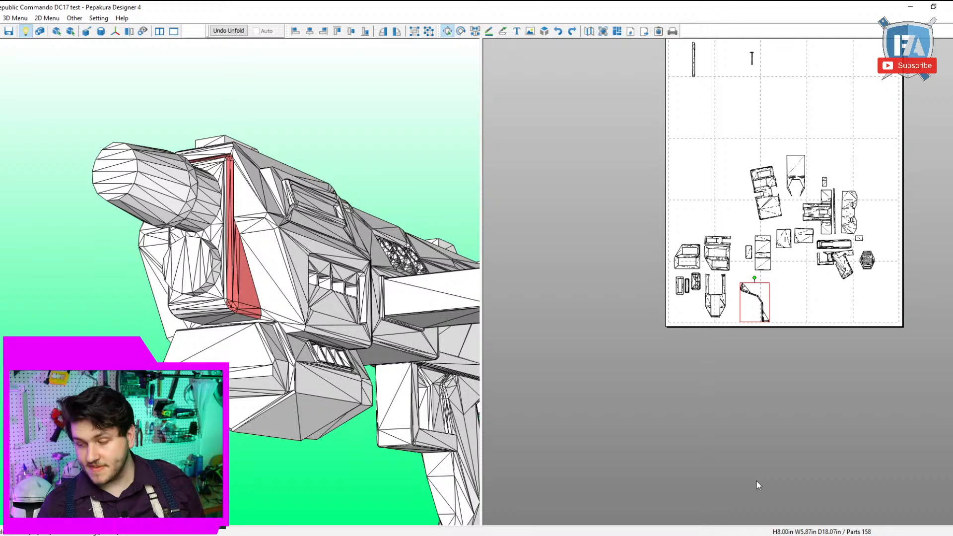
pyautogui.scroll(2, 756, 455)
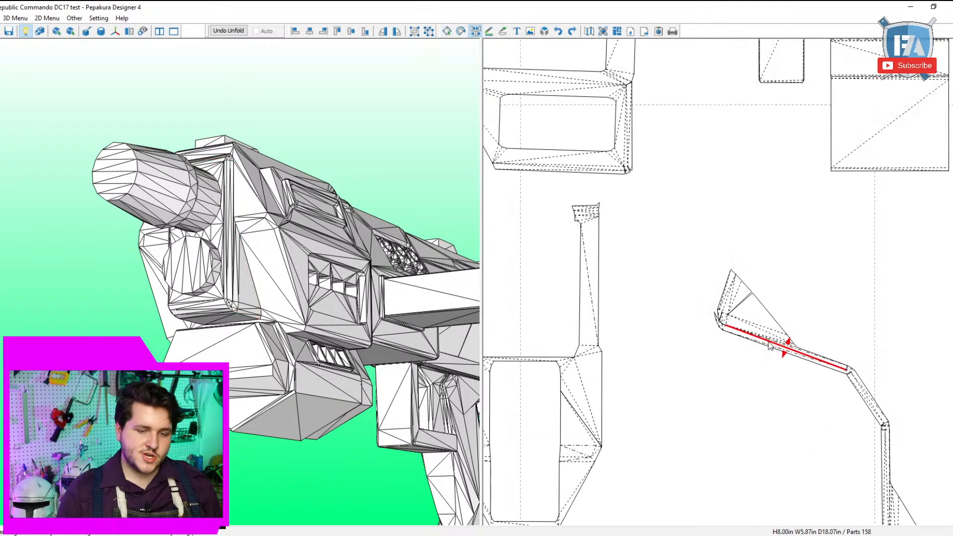
# Detach and rejoin the small corner faces at the upper end of the front edge strip pattern to rearrange its seams.
pyautogui.scroll(3, 780, 342)
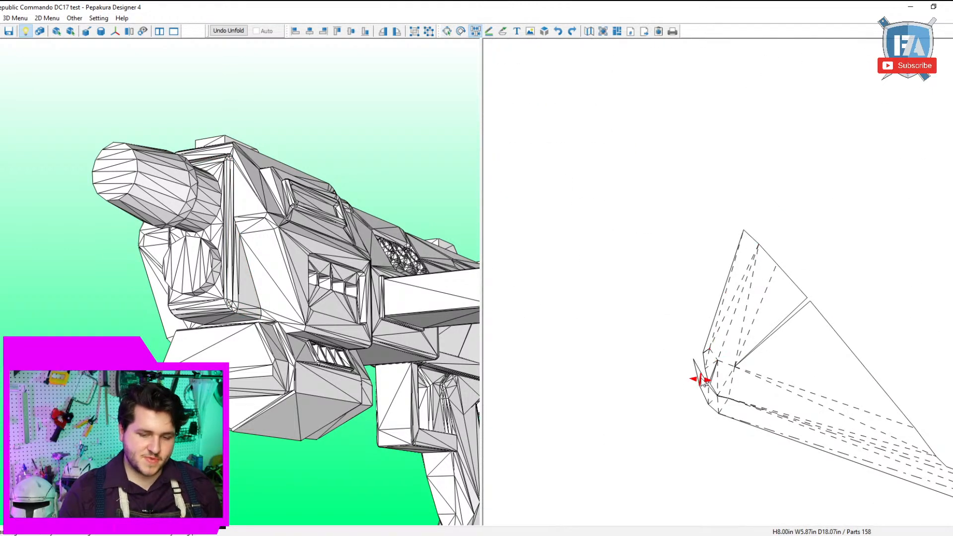
pyautogui.click(699, 366)
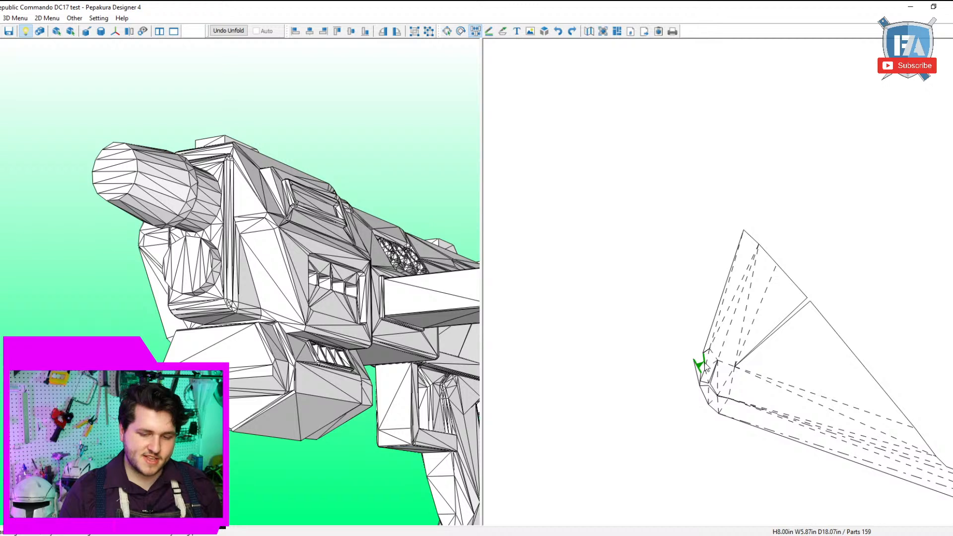
pyautogui.click(710, 389)
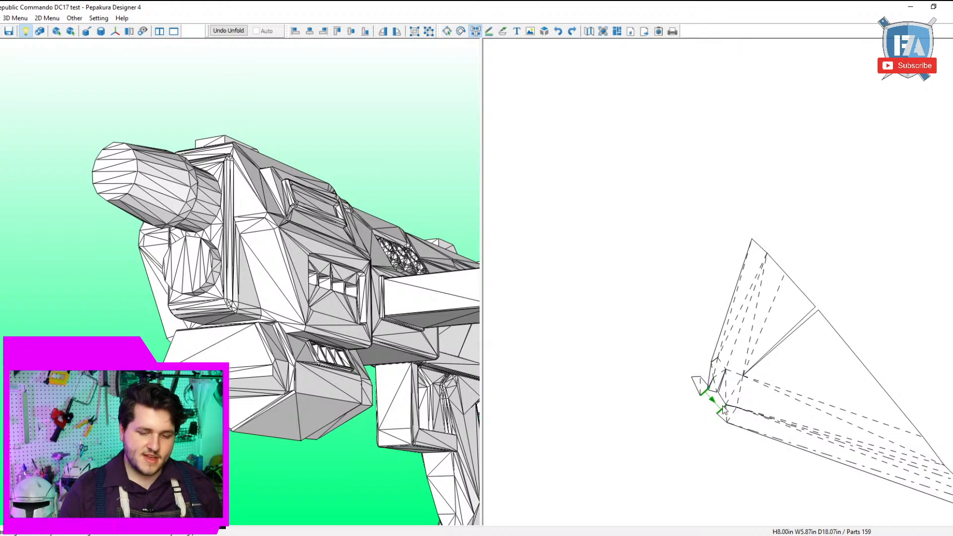
pyautogui.click(725, 410)
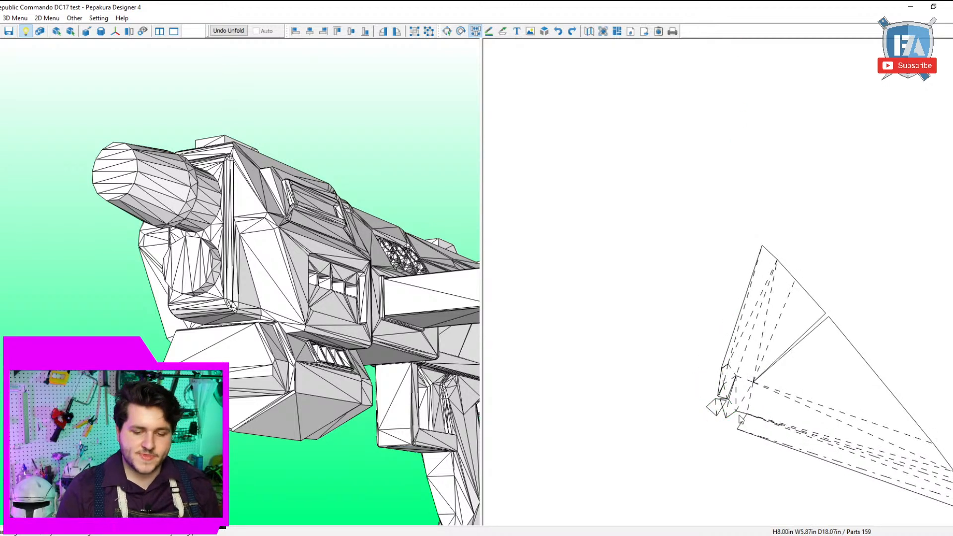
pyautogui.click(725, 397)
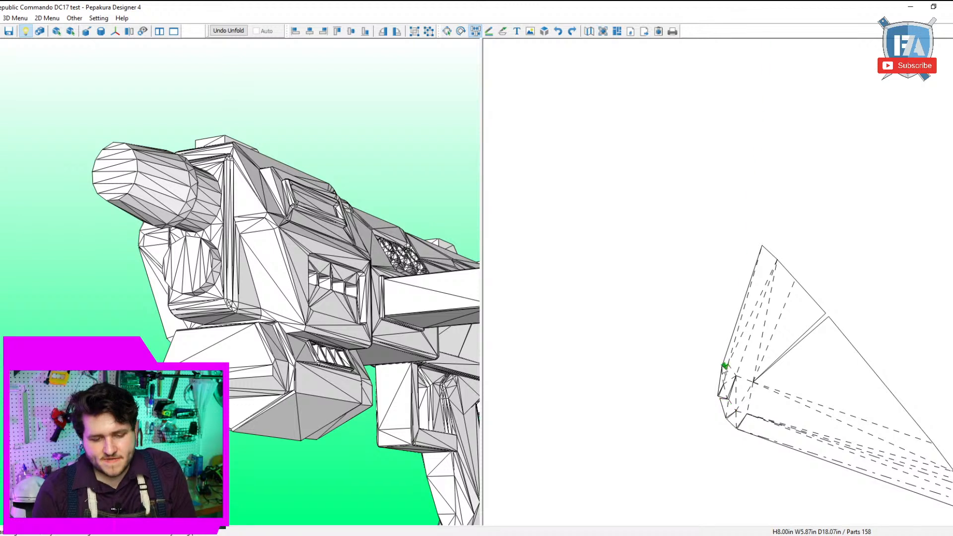
pyautogui.click(730, 373)
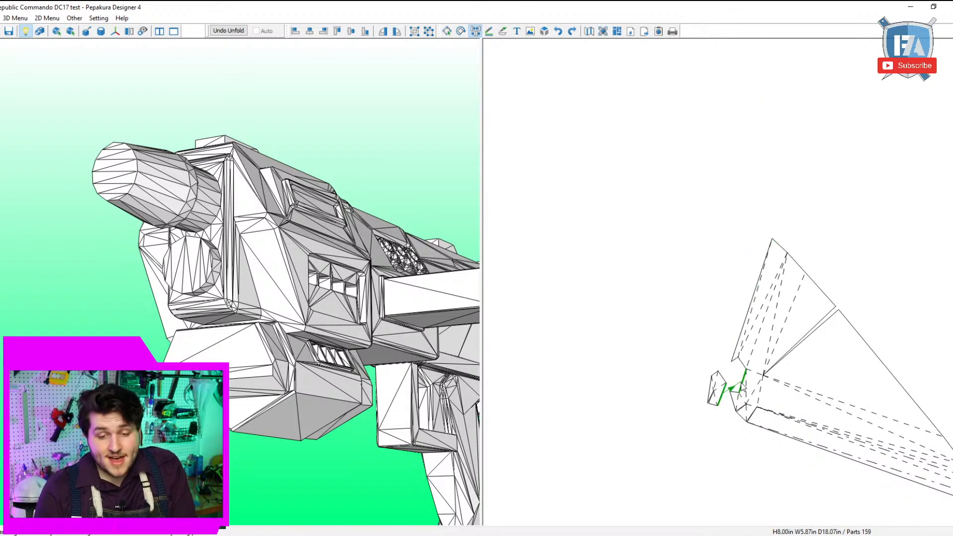
pyautogui.click(760, 380)
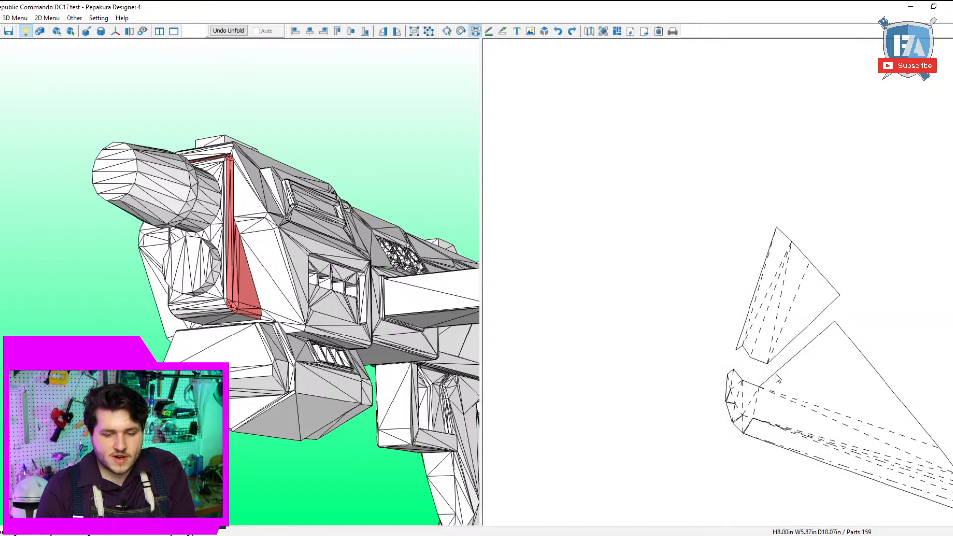
pyautogui.click(774, 380)
# Examine the bends and seams along the front edge strip pattern down to its lower corner.
pyautogui.scroll(-3, 774, 405)
pyautogui.moveTo(839, 461); pyautogui.dragTo(651, 338, button='middle')
pyautogui.scroll(3, 639, 333)
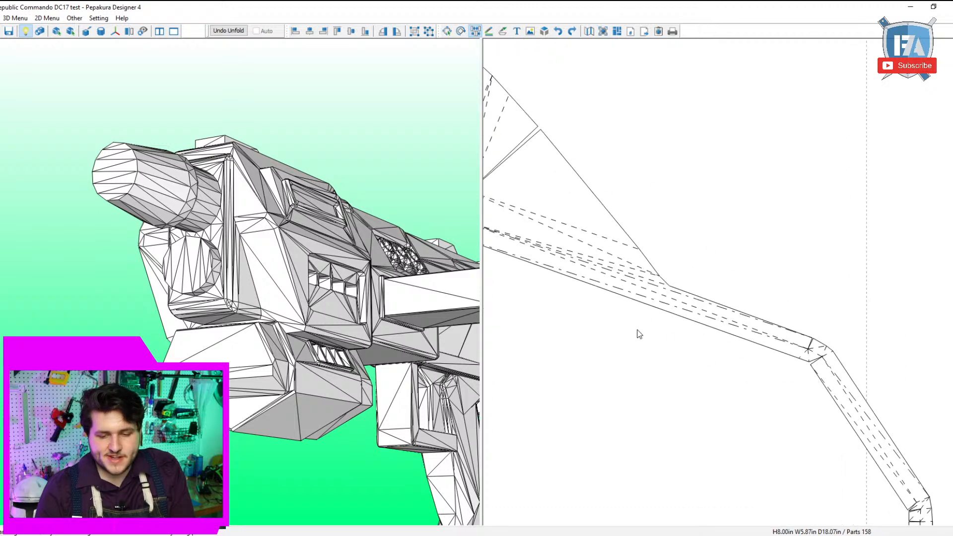
pyautogui.scroll(-3, 640, 335)
pyautogui.moveTo(760, 485); pyautogui.dragTo(665, 368, button='middle')
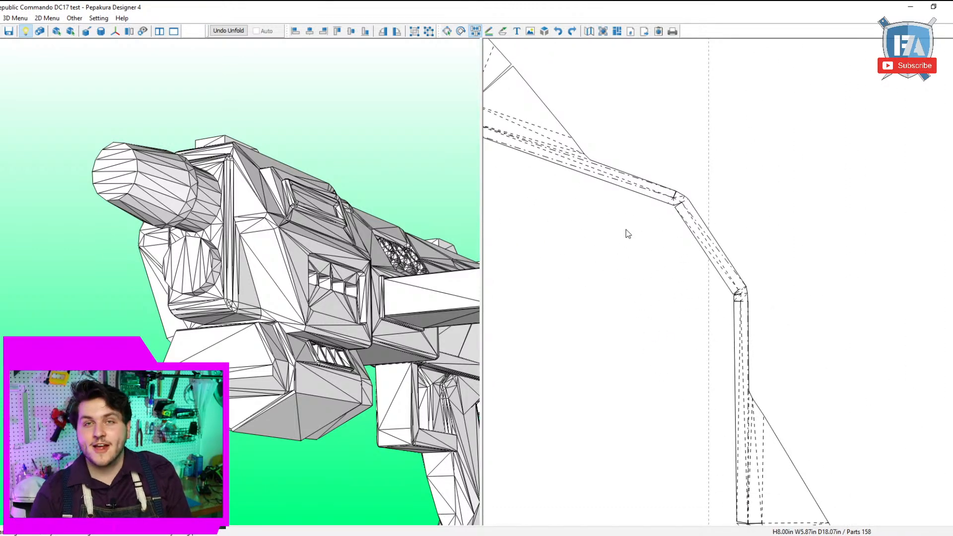
pyautogui.scroll(-4, 841, 376)
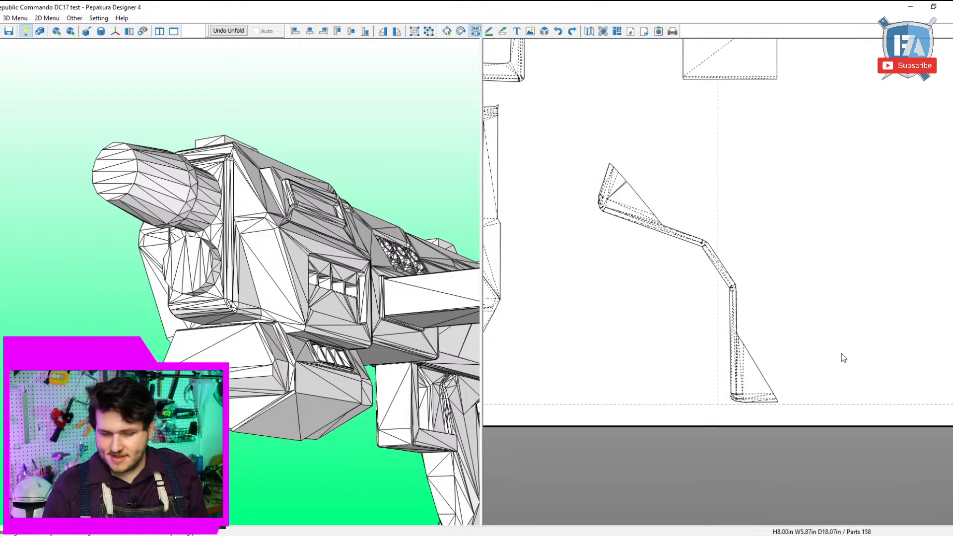
pyautogui.moveTo(841, 354); pyautogui.dragTo(824, 320, button='middle')
pyautogui.scroll(3, 812, 302)
pyautogui.moveTo(769, 382); pyautogui.dragTo(783, 317, button='middle')
pyautogui.scroll(2, 785, 322)
pyautogui.moveTo(788, 436); pyautogui.dragTo(732, 220, button='middle')
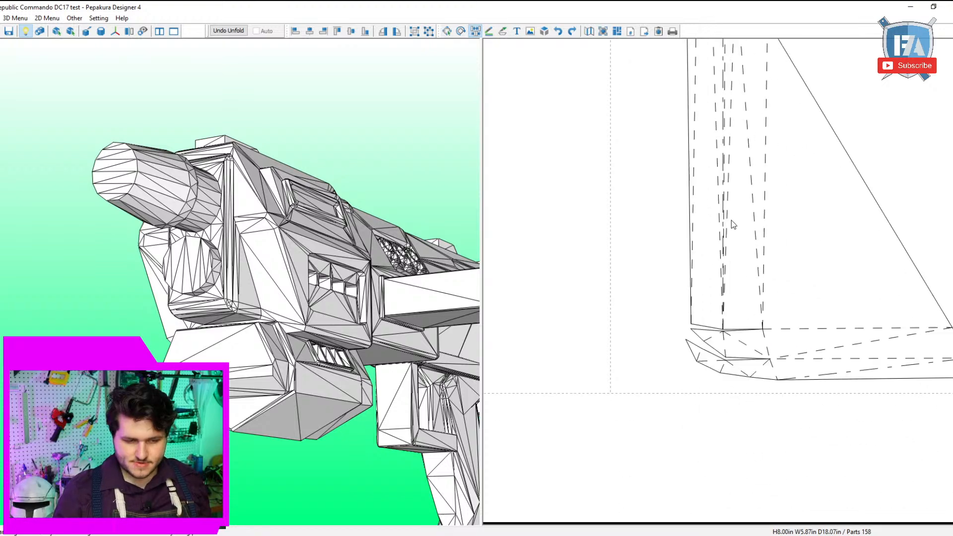
# Shift the strip pattern slightly down, and move the pattern of the gun's front plate around the barrels beside it.
pyautogui.press('Escape')
pyautogui.moveTo(738, 237); pyautogui.dragTo(779, 307)
pyautogui.moveTo(284, 296); pyautogui.dragTo(289, 297, button='right')
pyautogui.click(336, 254)
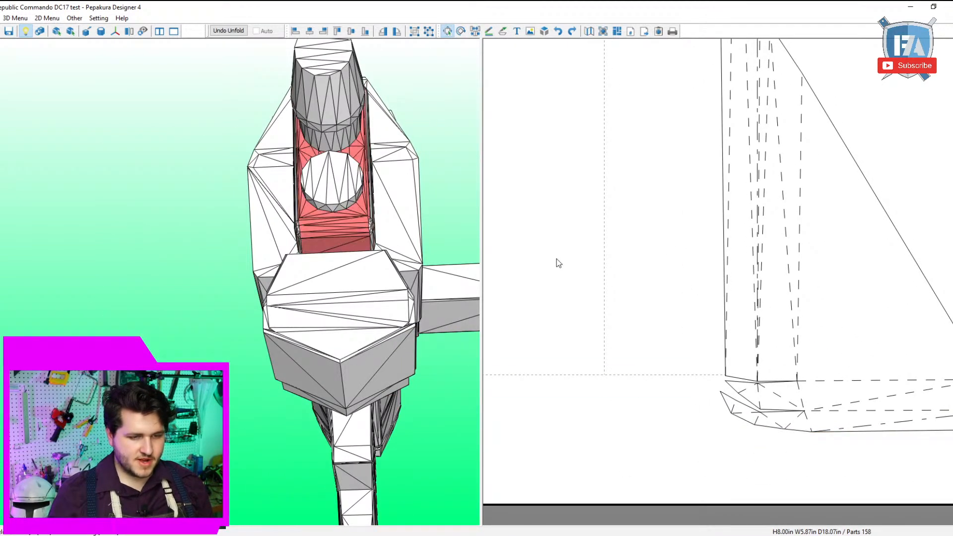
pyautogui.scroll(-5, 589, 254)
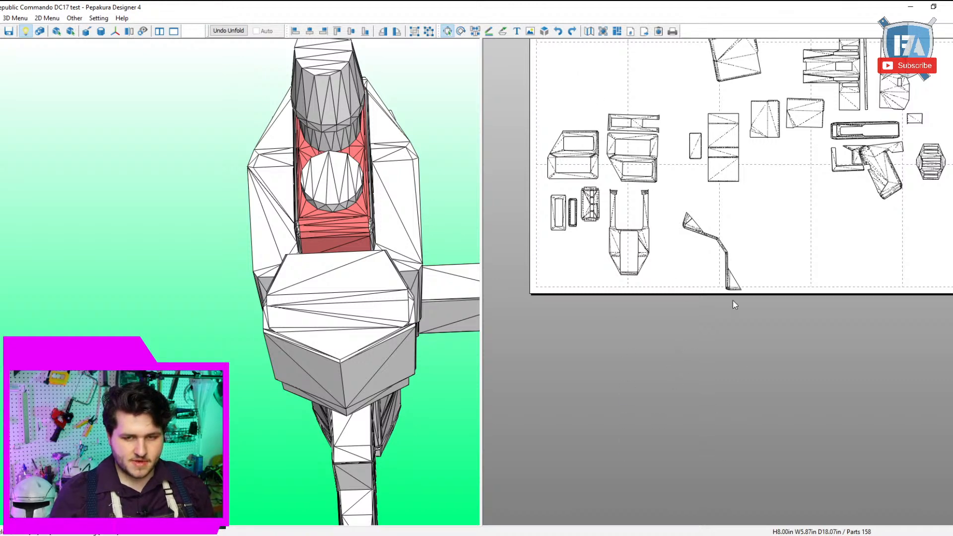
pyautogui.moveTo(878, 159); pyautogui.dragTo(714, 341)
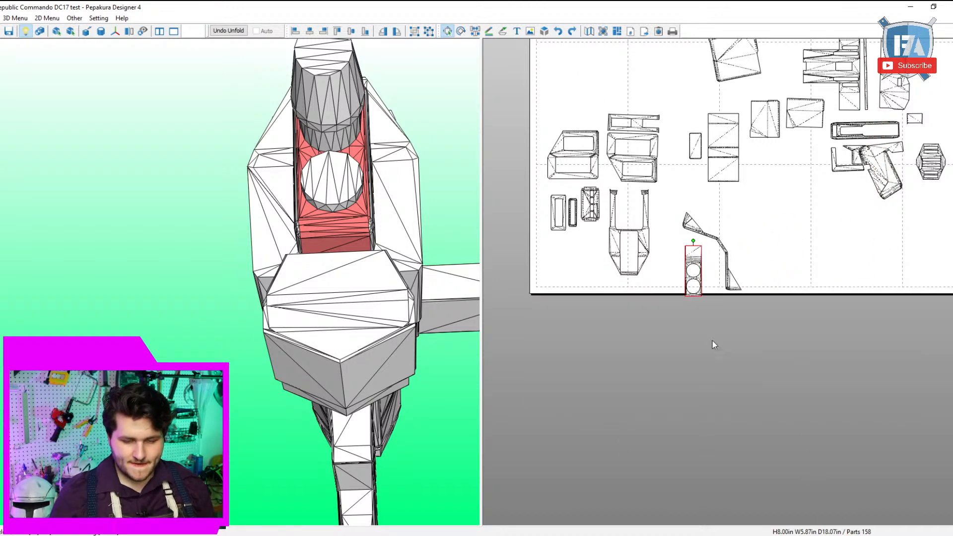
# Move the front plate pattern with the two round openings closer to the strip pattern.
pyautogui.scroll(3, 708, 288)
pyautogui.scroll(1, 701, 233)
pyautogui.moveTo(684, 276); pyautogui.dragTo(748, 299, button='middle')
pyautogui.scroll(4, 740, 302)
pyautogui.moveTo(697, 207); pyautogui.dragTo(753, 216)
pyautogui.scroll(3, 701, 225)
# Detach the small corner faces from the lower end of the front edge strip pattern and rejoin them to the strip.
pyautogui.hotkey('ctrl', 'j')
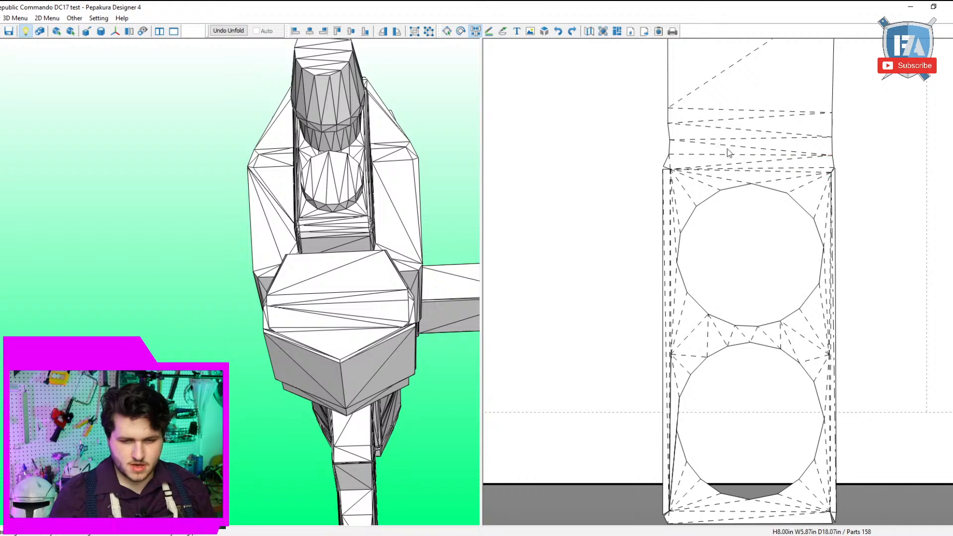
pyautogui.moveTo(843, 261); pyautogui.dragTo(781, 138, button='middle')
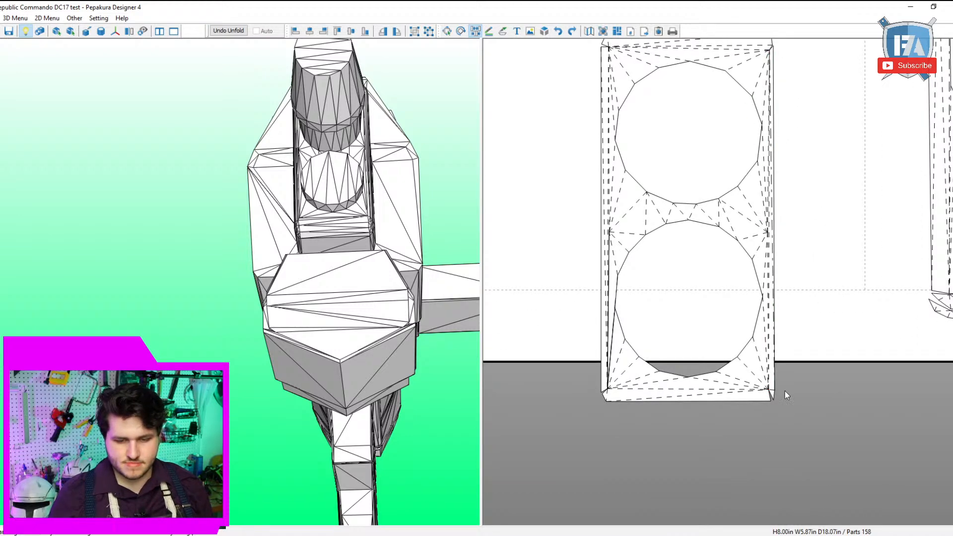
pyautogui.moveTo(814, 338); pyautogui.dragTo(781, 312, button='middle')
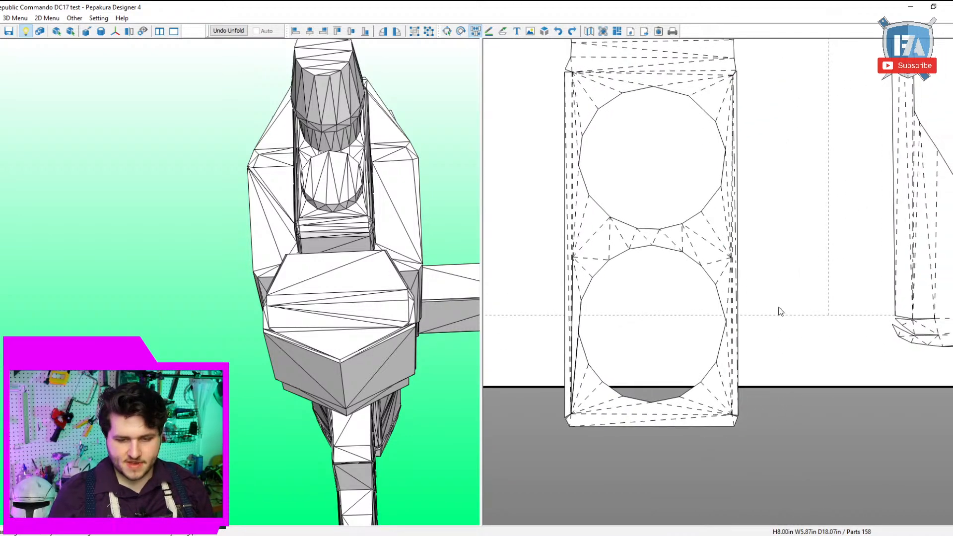
pyautogui.scroll(-1, 843, 226)
pyautogui.moveTo(844, 227); pyautogui.dragTo(738, 254, button='middle')
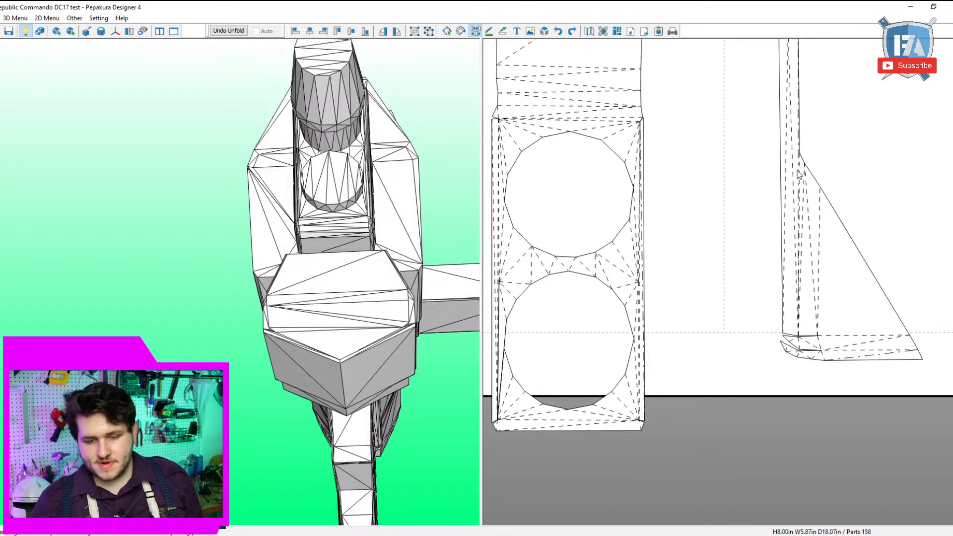
pyautogui.moveTo(820, 351); pyautogui.dragTo(832, 350)
pyautogui.click(832, 344)
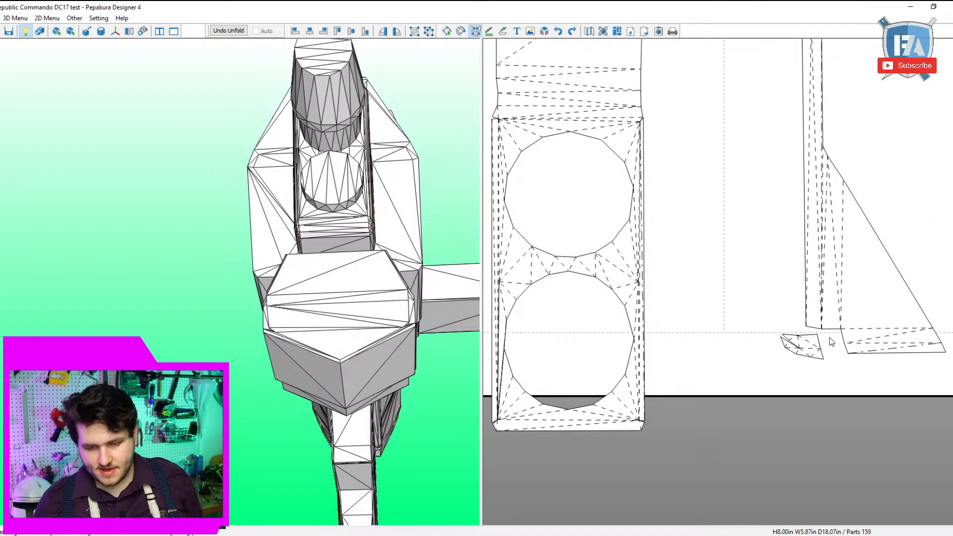
pyautogui.click(830, 330)
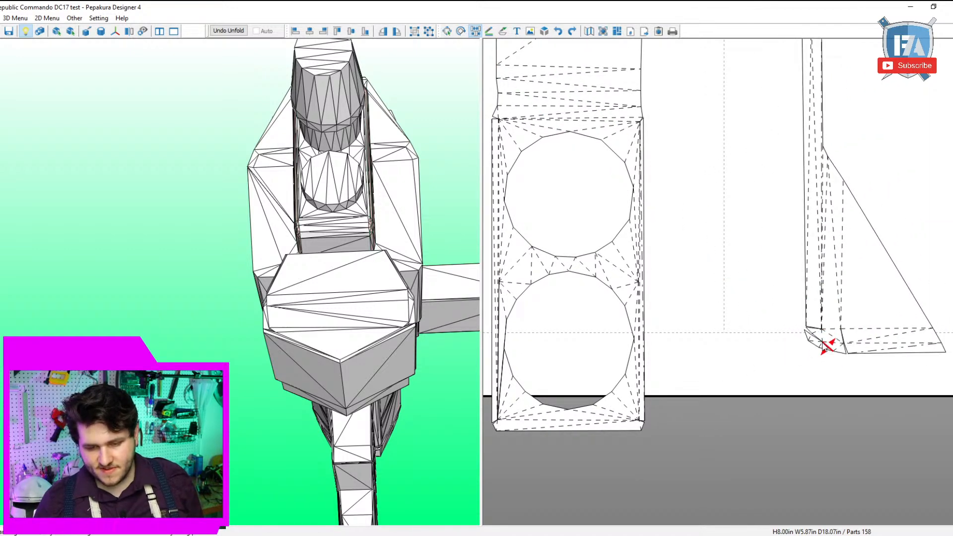
# Separate and rejoin the tiny triangles within the edge strip's lower corner to rearrange its seams.
pyautogui.click(822, 345)
pyautogui.click(822, 344)
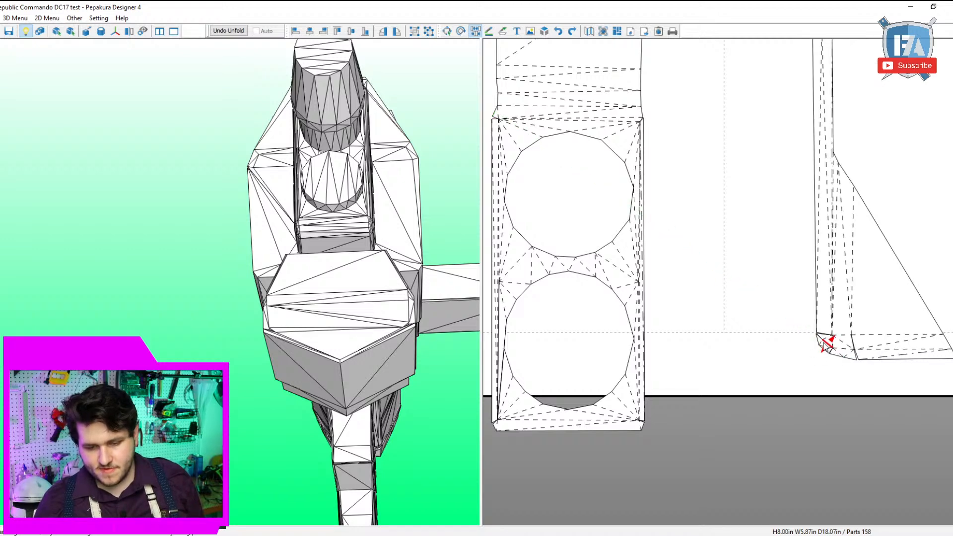
pyautogui.click(822, 343)
pyautogui.click(827, 343)
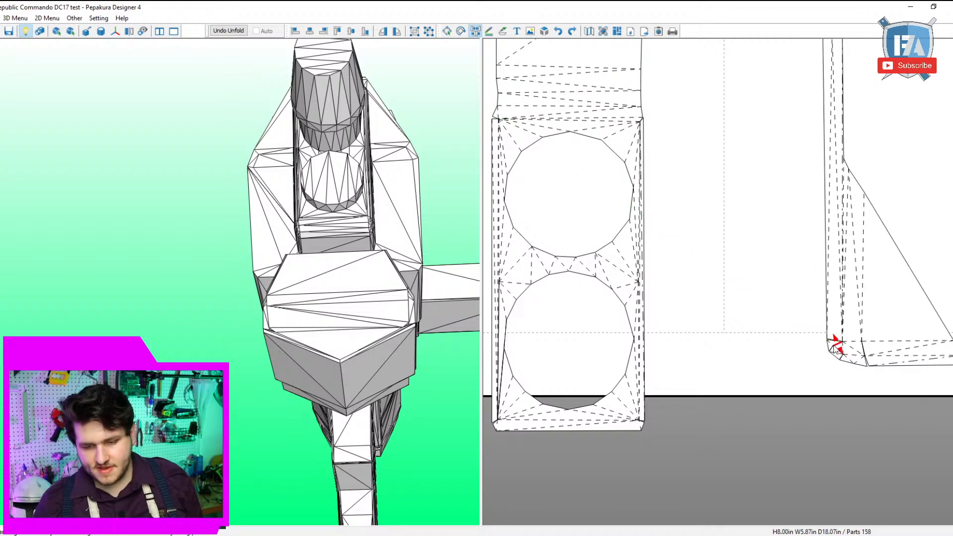
pyautogui.click(834, 345)
pyautogui.click(831, 338)
pyautogui.press('Escape')
pyautogui.scroll(-3, 781, 214)
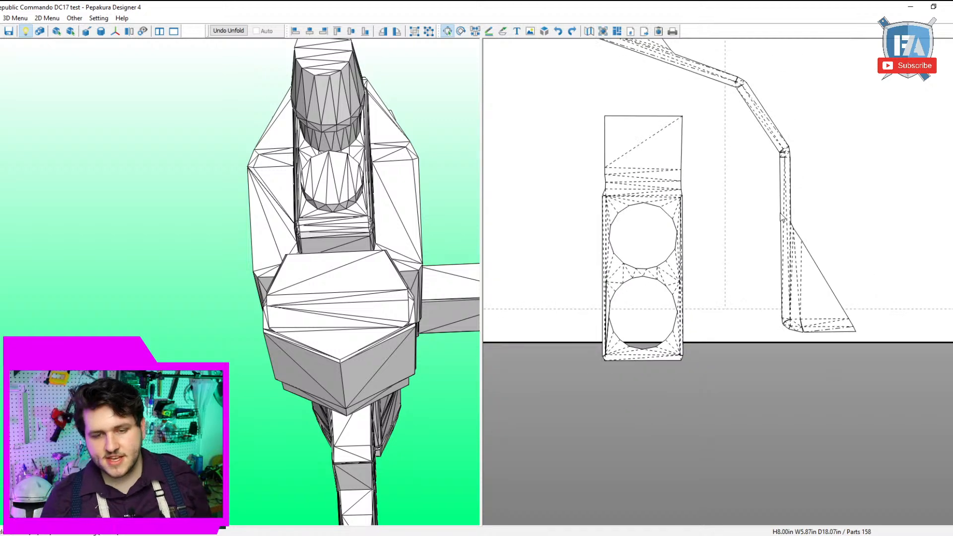
# Rotate the front plate pattern so its two round openings are uppermost, and fit it closely beside the lower straight section of the edge strip.
pyautogui.scroll(-3, 780, 214)
pyautogui.moveTo(759, 218); pyautogui.dragTo(749, 205)
pyautogui.moveTo(684, 185); pyautogui.dragTo(805, 283)
pyautogui.moveTo(735, 282); pyautogui.dragTo(746, 324)
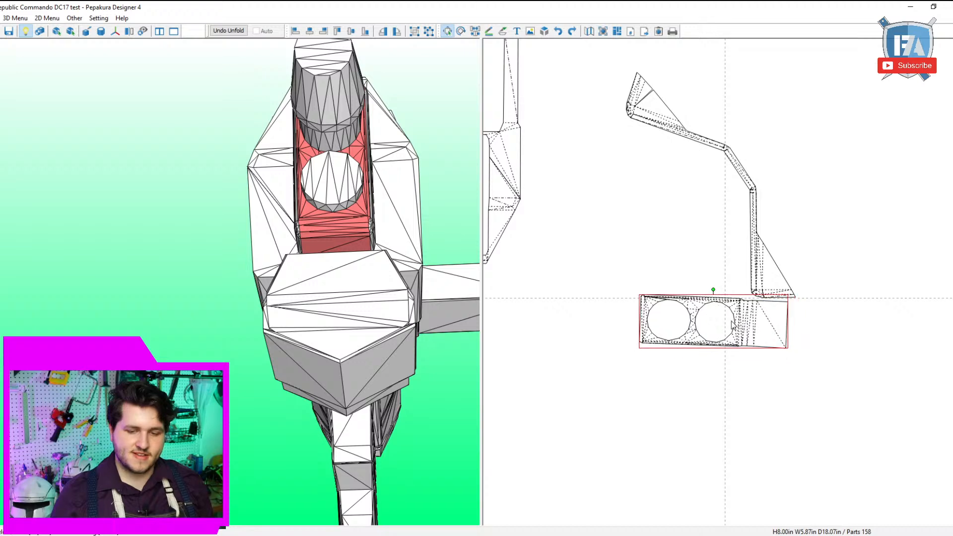
pyautogui.moveTo(714, 289); pyautogui.dragTo(633, 174)
pyautogui.press('Up')
pyautogui.press('Up')
pyautogui.press('Up')
pyautogui.press('Up')
pyautogui.press('Up')
pyautogui.press('Up')
pyautogui.press('Up')
pyautogui.press('Up')
pyautogui.press('Up')
pyautogui.press('Up')
pyautogui.press('Up')
pyautogui.press('Up')
pyautogui.press('Right')
# Select all the arranged patterns near the sheet's lower edge and check which areas of the gun they cover.
pyautogui.moveTo(278, 201); pyautogui.dragTo(214, 242, button='right')
pyautogui.scroll(-6, 718, 261)
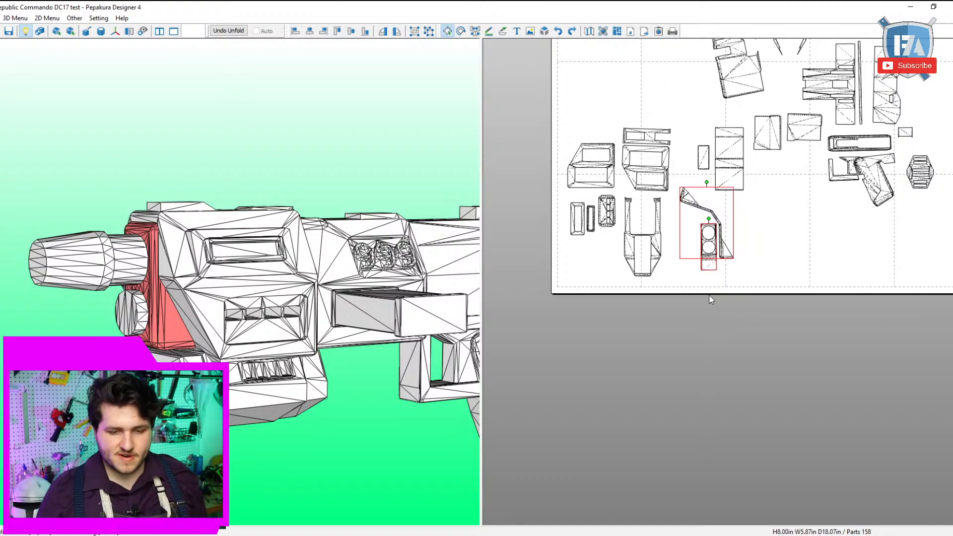
pyautogui.scroll(-3, 717, 261)
pyautogui.moveTo(873, 334); pyautogui.dragTo(553, 122)
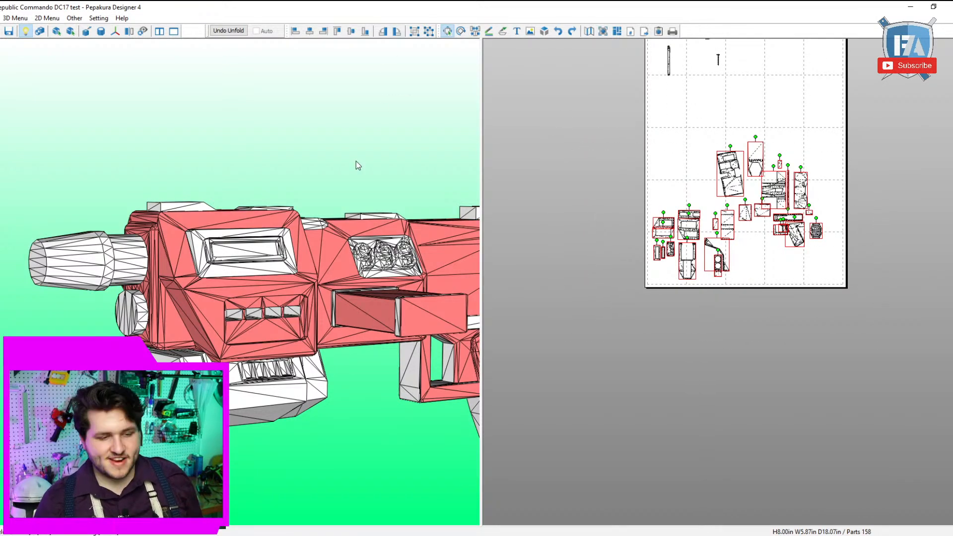
pyautogui.moveTo(356, 166); pyautogui.dragTo(288, 293, button='right')
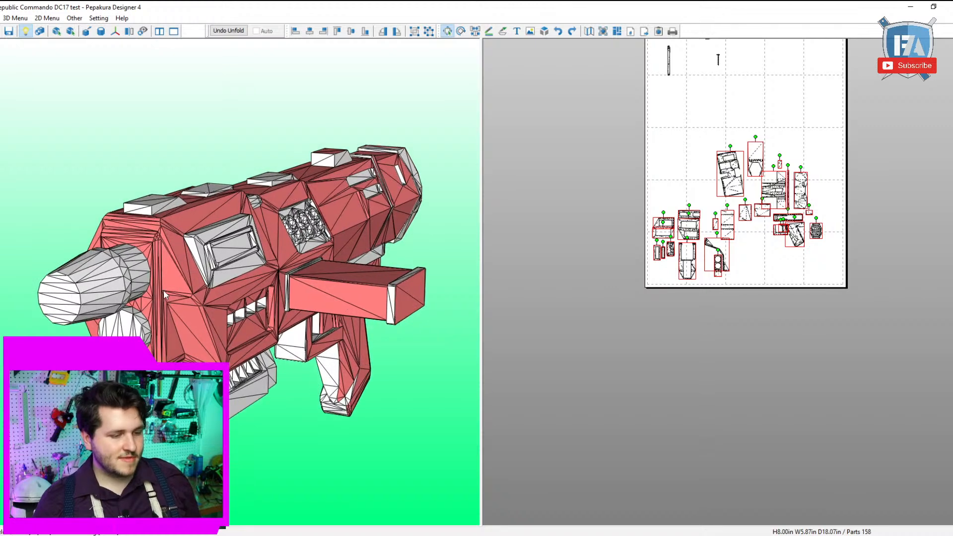
# Move the lower barrel's circular end pattern beside the front plate, and the lower front block's top face pattern beyond the edge strip.
pyautogui.click(555, 305)
pyautogui.scroll(-2, 656, 144)
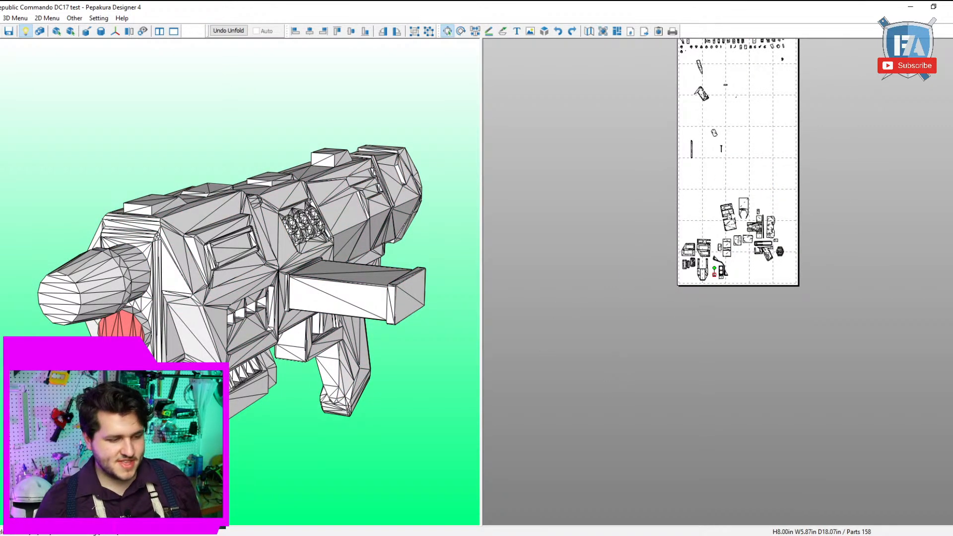
pyautogui.moveTo(122, 327); pyautogui.dragTo(148, 256, button='right')
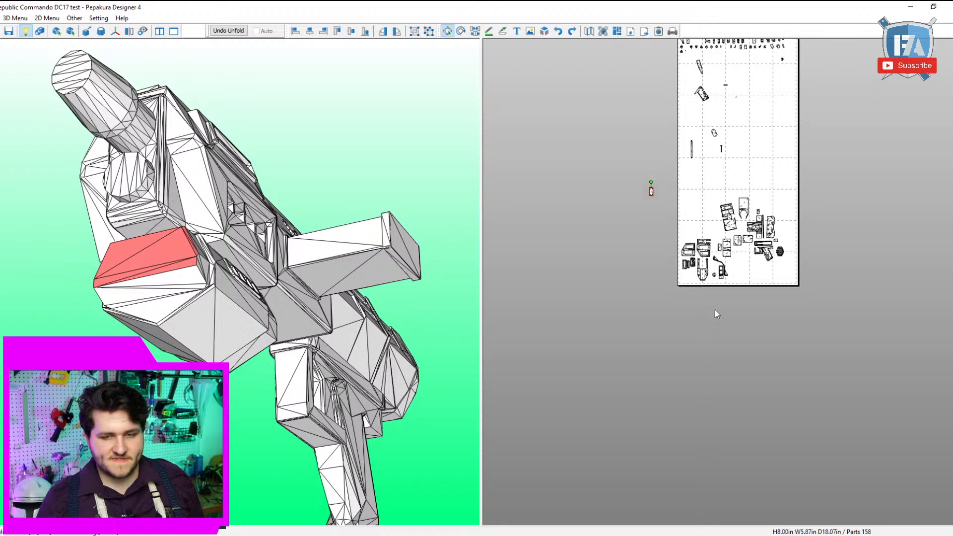
pyautogui.scroll(10, 802, 367)
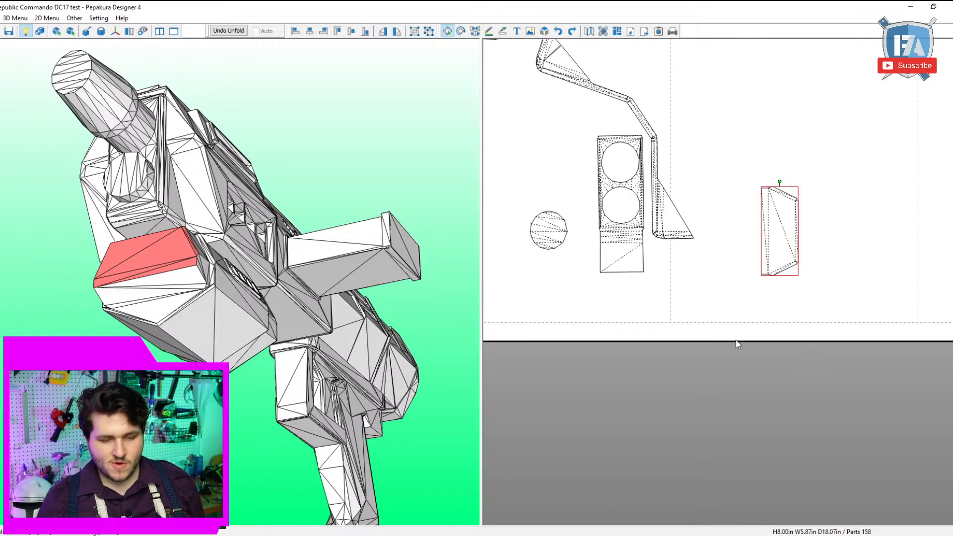
pyautogui.scroll(5, 737, 343)
# Join the block's adjoining pointed face to its top face pattern along the long shared edge.
pyautogui.click(639, 326)
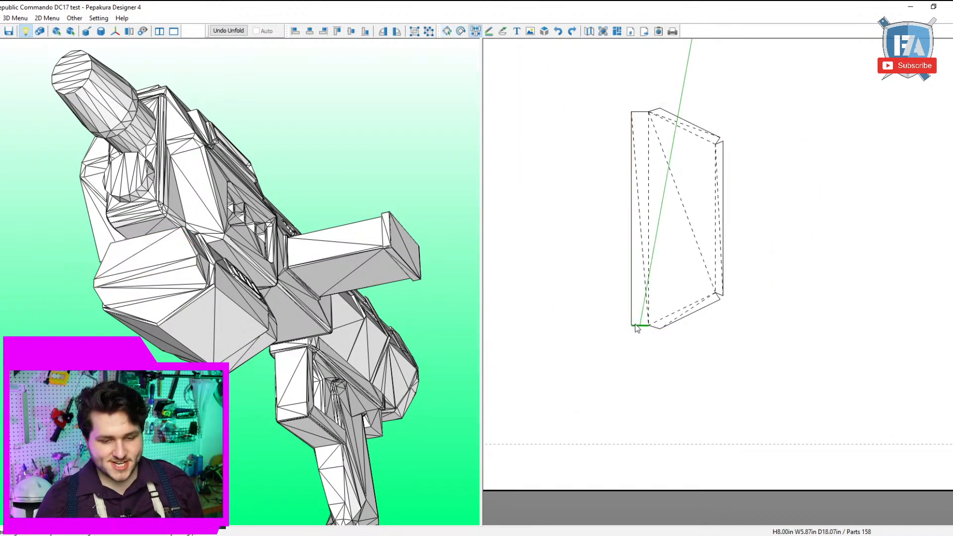
pyautogui.click(638, 327)
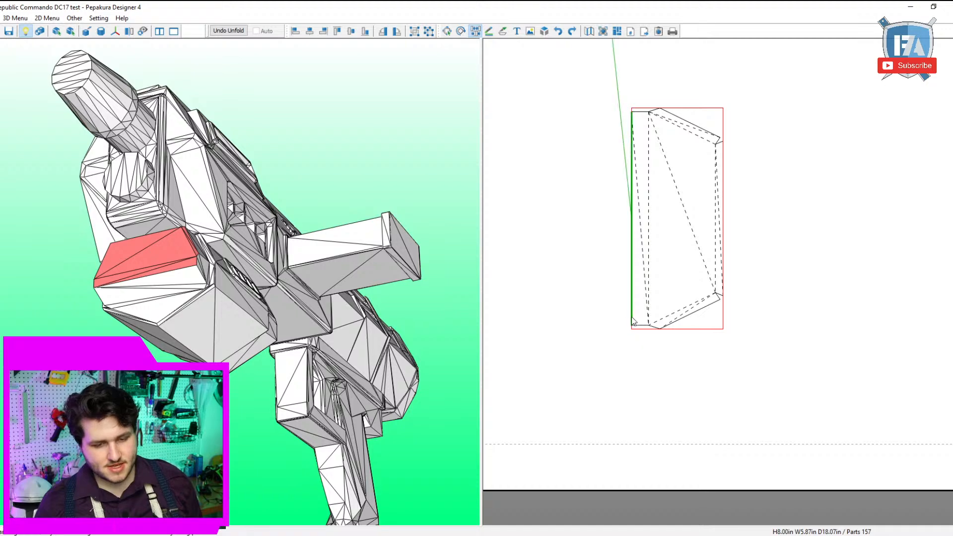
pyautogui.click(633, 317)
pyautogui.click(626, 328)
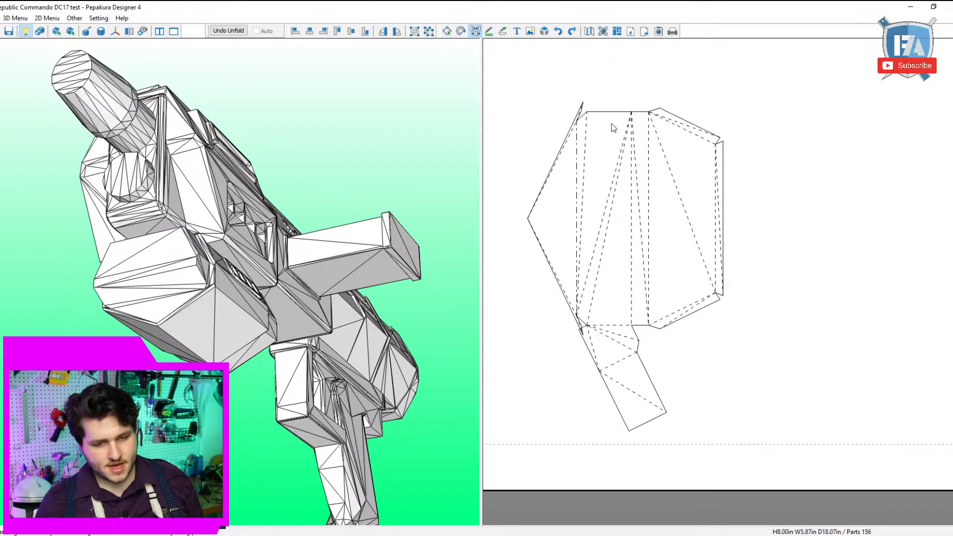
# Try side panels on both ends of the lower front block's pattern, and undo the side panel joins.
pyautogui.click(613, 114)
pyautogui.moveTo(149, 278); pyautogui.dragTo(293, 322)
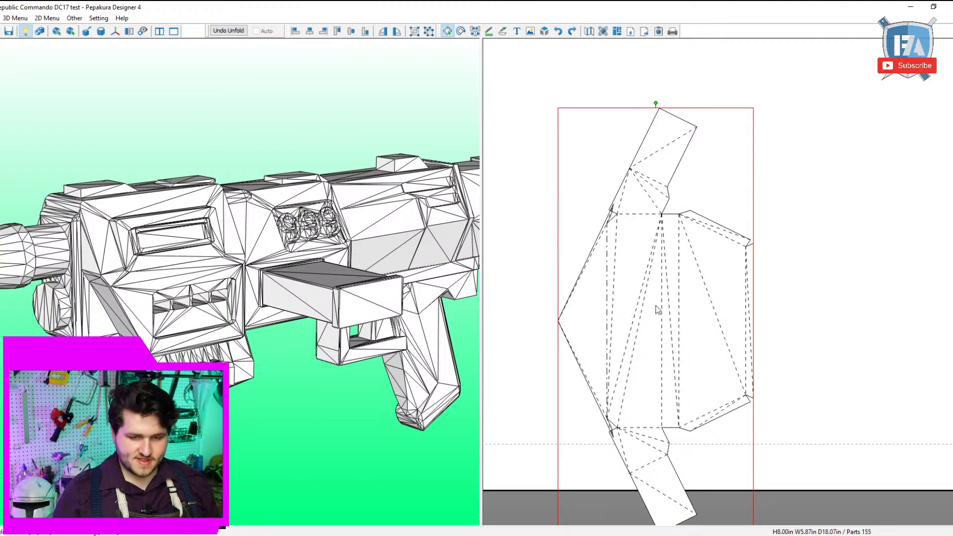
pyautogui.hotkey('ctrl', 'z')
pyautogui.hotkey('ctrl', 'z')
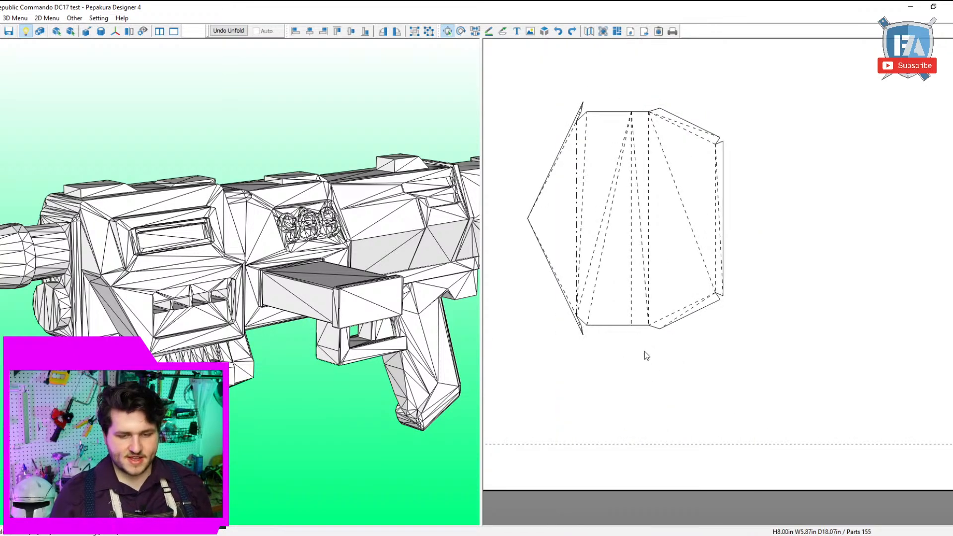
# Join the block's side panels into one long pattern and separate it from the pointed main pattern.
pyautogui.press('space')
pyautogui.click(616, 326)
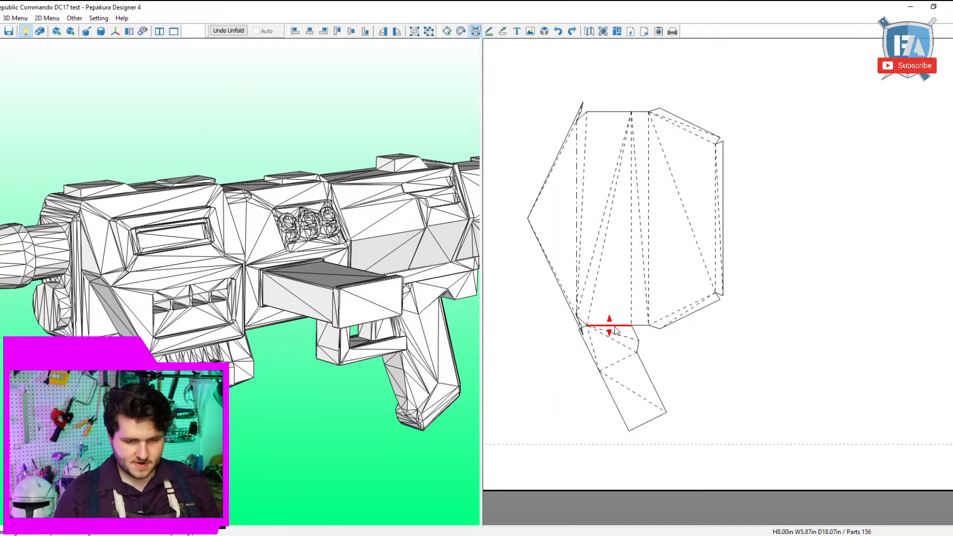
pyautogui.click(656, 432)
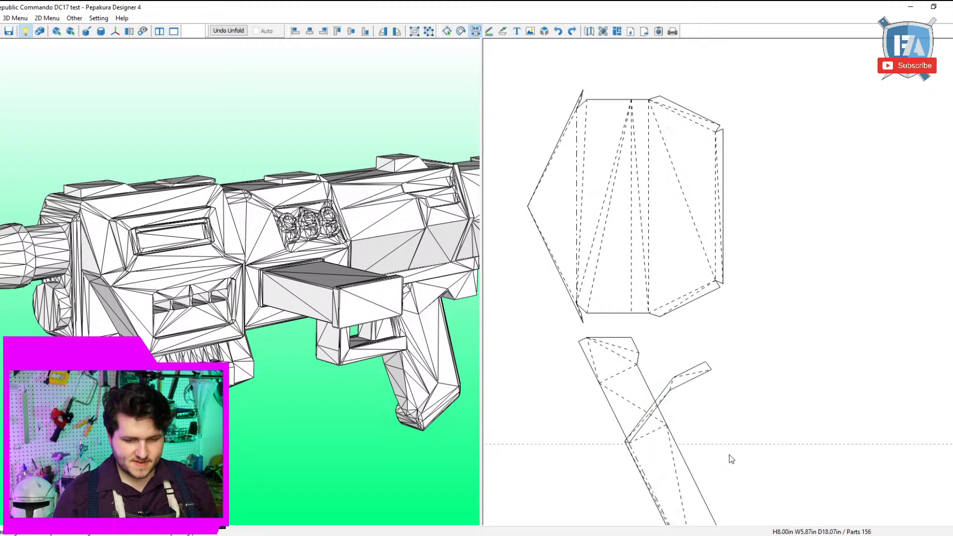
pyautogui.moveTo(730, 455); pyautogui.dragTo(684, 303, button='right')
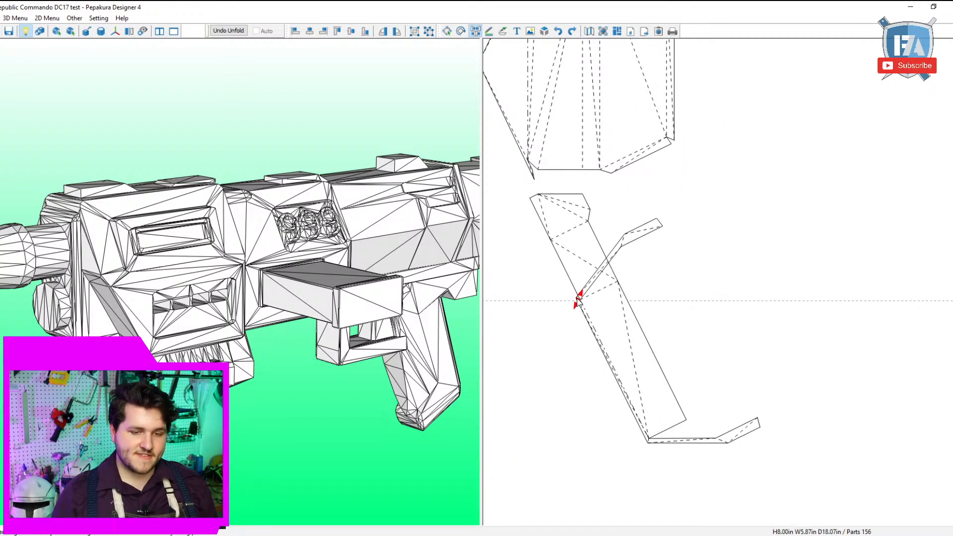
# Separate the thin bent edge strips and rejoin their segments along the long side panel pattern up to both ends.
pyautogui.click(569, 283)
pyautogui.click(570, 283)
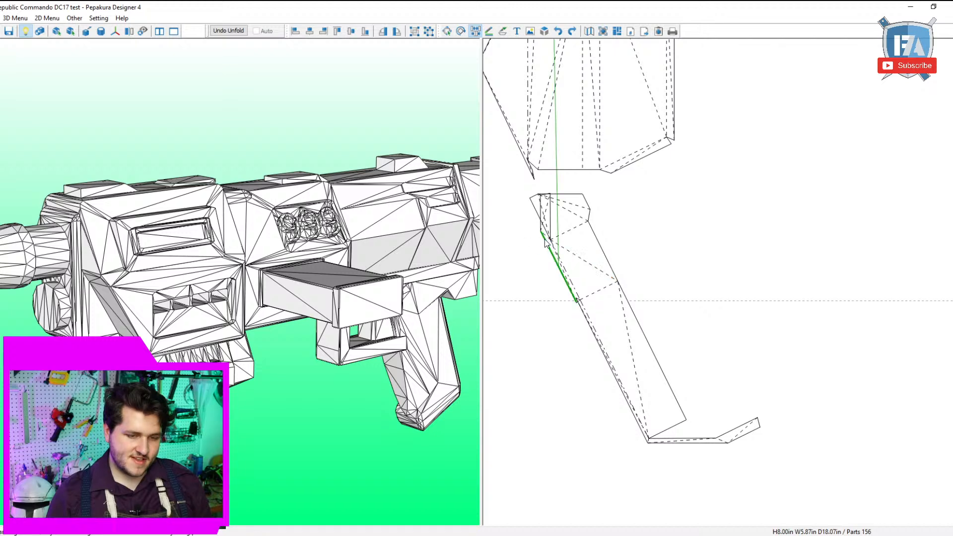
pyautogui.click(545, 235)
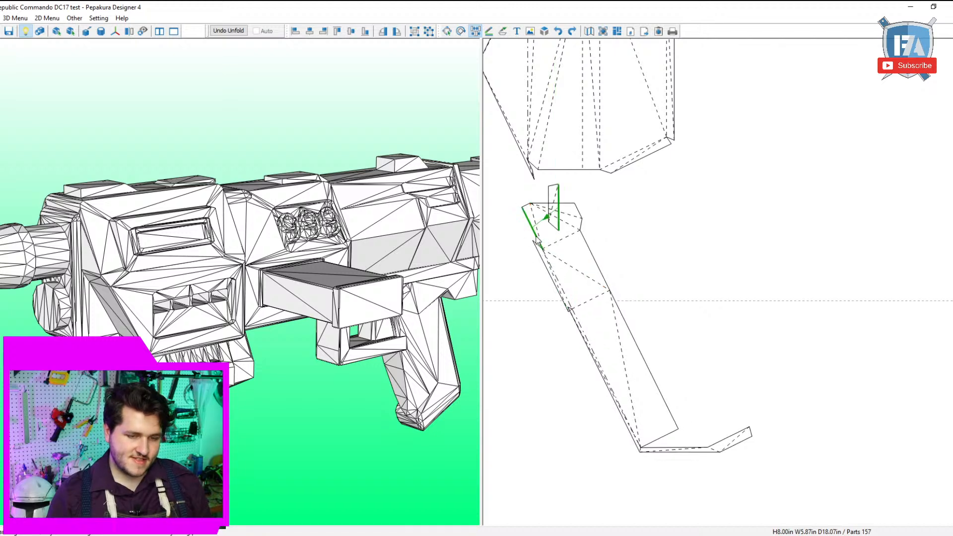
pyautogui.click(653, 450)
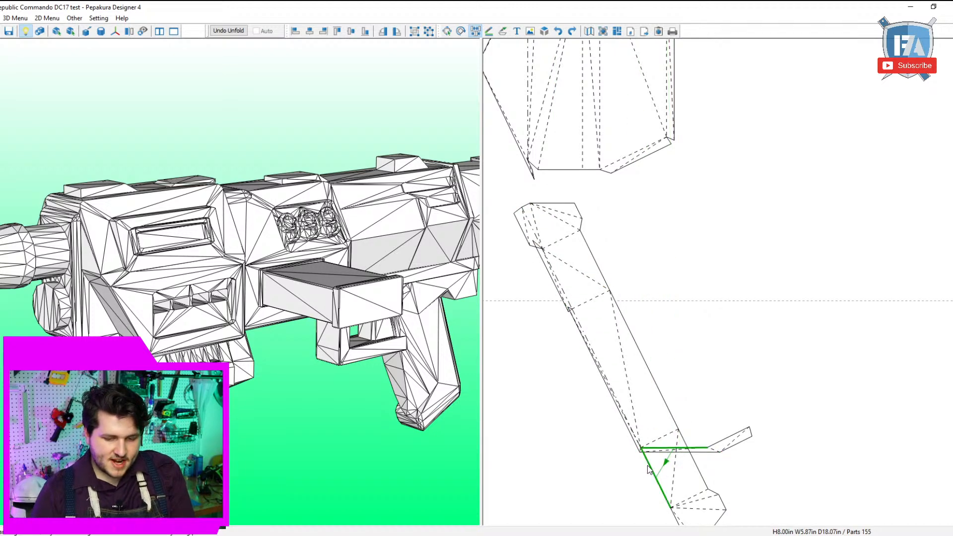
pyautogui.click(653, 477)
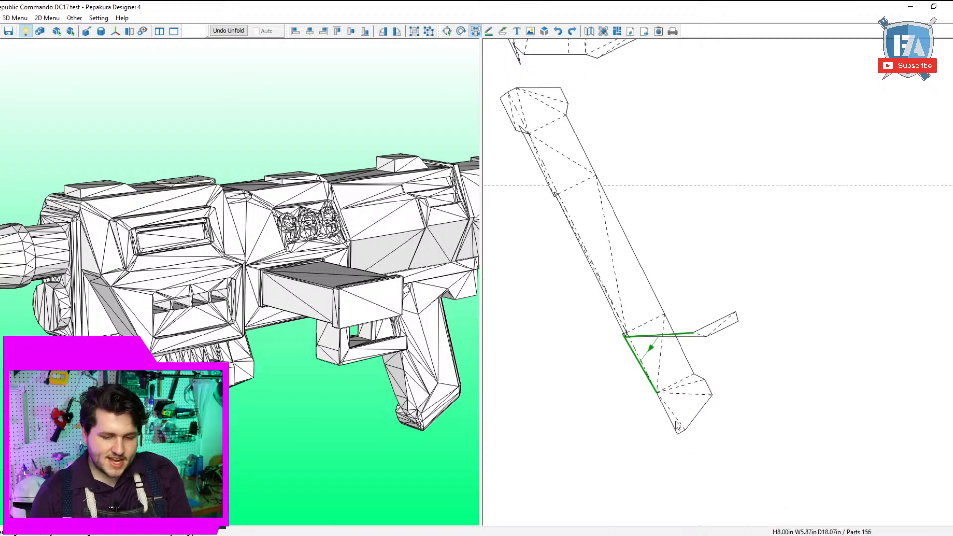
pyautogui.click(674, 431)
pyautogui.click(673, 427)
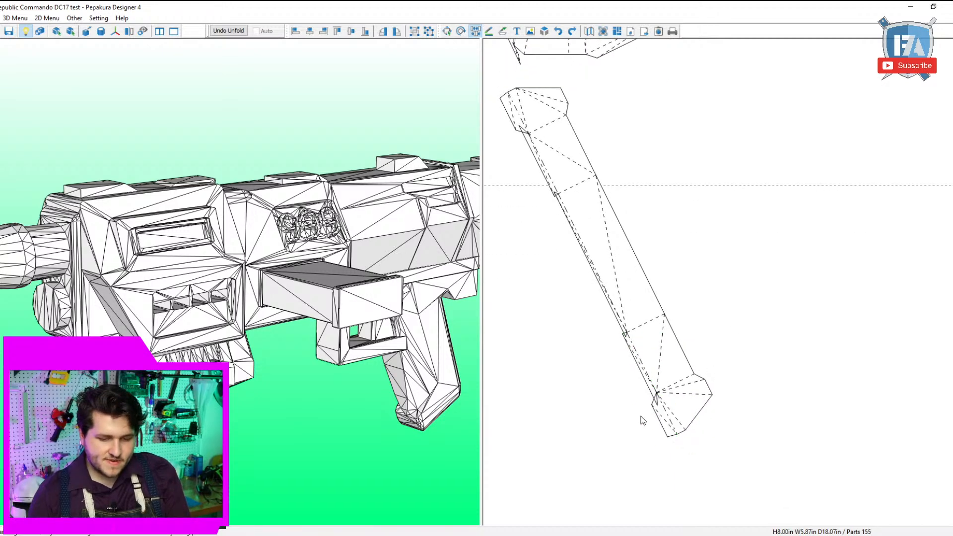
# Close the narrow gaps in the side panel pattern with Join Adjacent Edges, using a value of 10.
pyautogui.moveTo(642, 416); pyautogui.dragTo(653, 412, button='middle')
pyautogui.press('Escape')
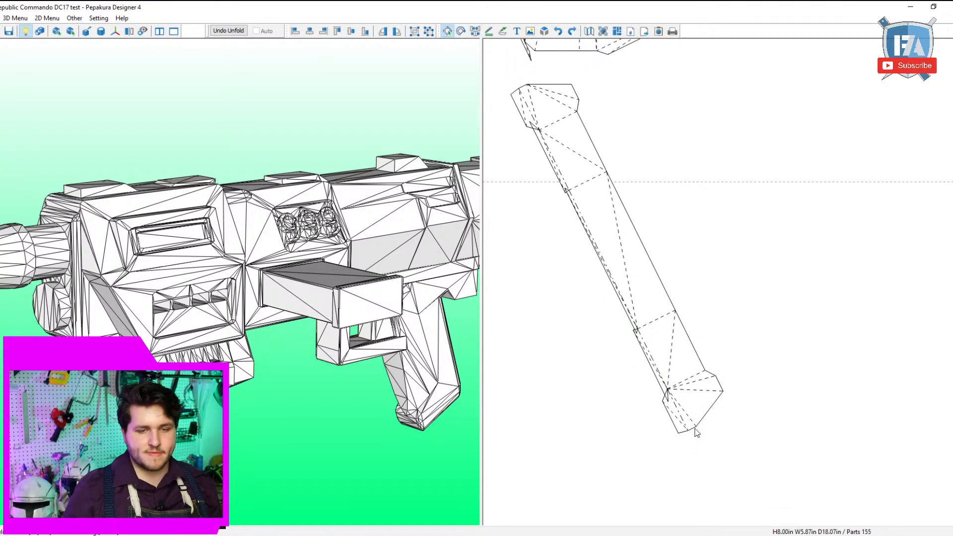
pyautogui.click(47, 17)
pyautogui.click(117, 175)
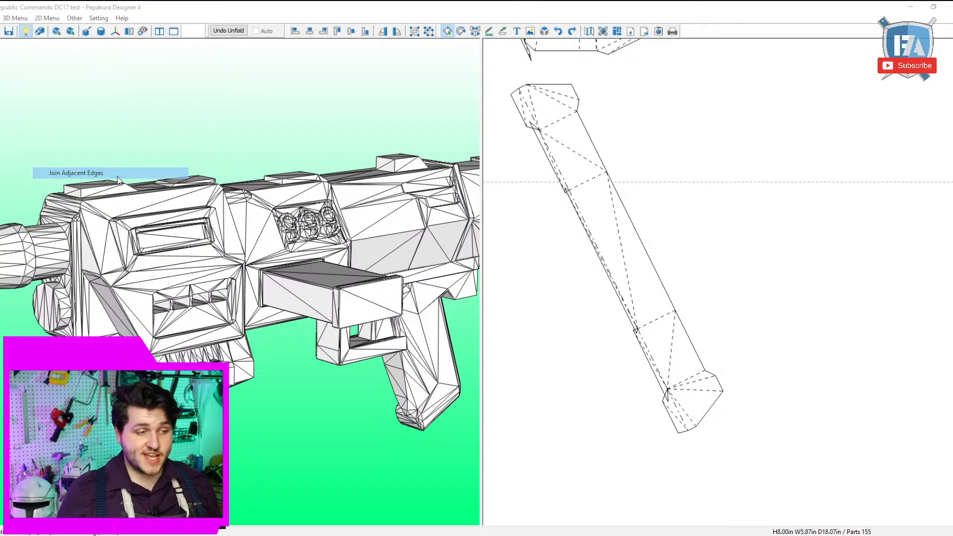
pyautogui.moveTo(470, 270); pyautogui.dragTo(571, 285)
pyautogui.write('10')
pyautogui.click(450, 290)
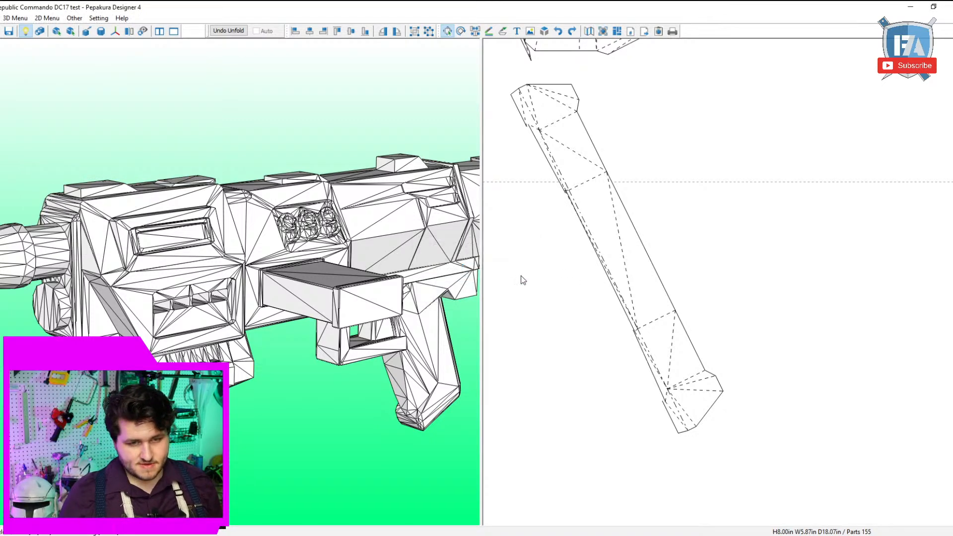
pyautogui.scroll(5, 697, 359)
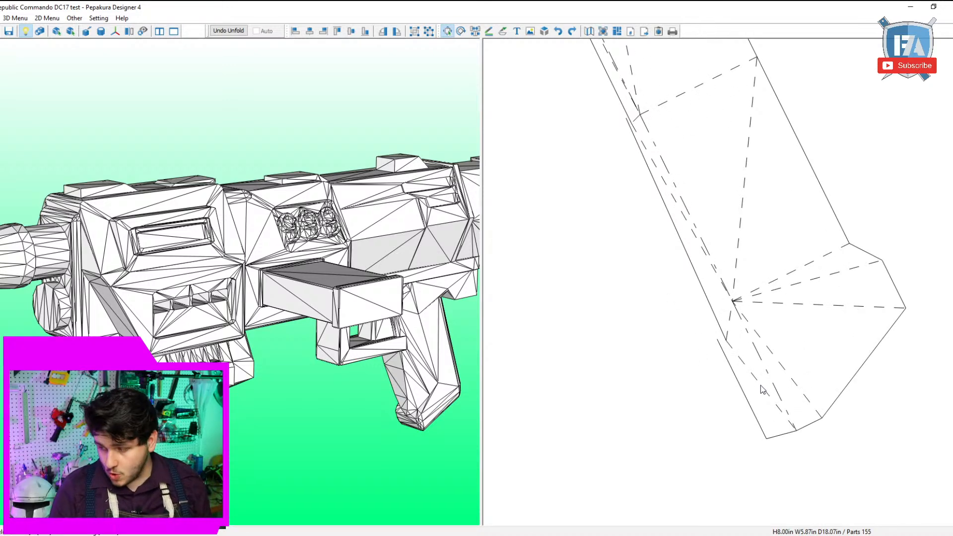
pyautogui.scroll(-5, 571, 318)
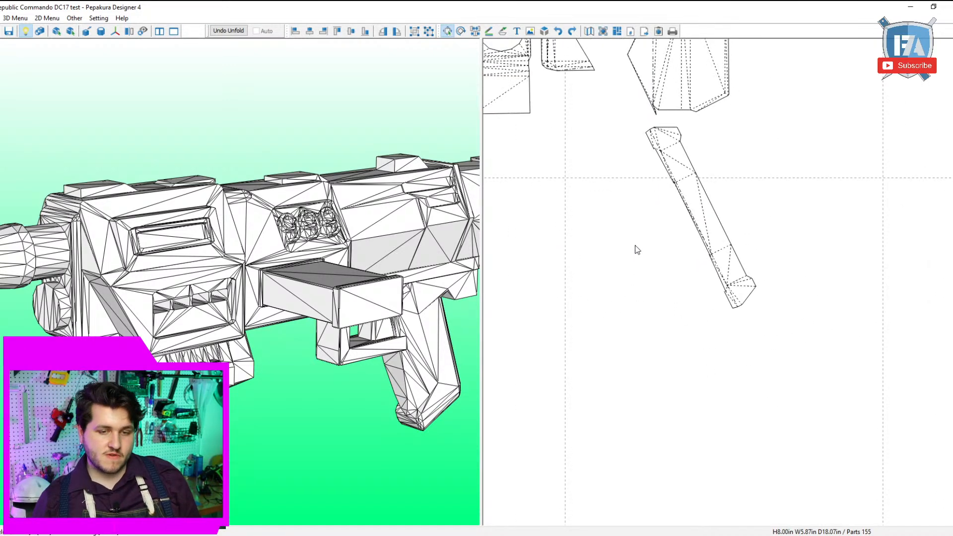
# Examine the lower front block and its side faces from the front of the 3D model.
pyautogui.click(685, 193)
pyautogui.moveTo(315, 344); pyautogui.dragTo(303, 297)
pyautogui.moveTo(112, 270); pyautogui.dragTo(146, 281, button='right')
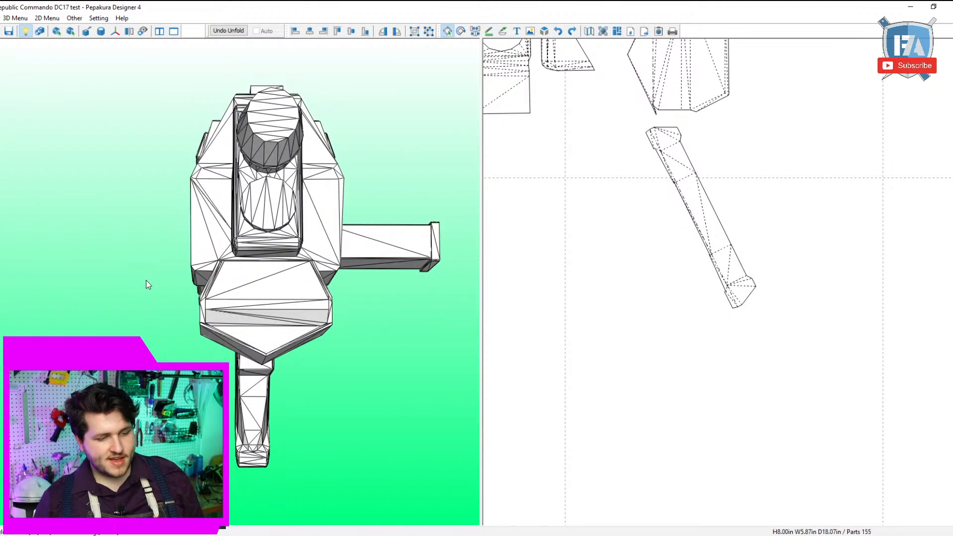
# Join the pointed front pattern to the lower segment of the long side panel, then separate it so its thin edge strip stays on the panel.
pyautogui.moveTo(642, 247); pyautogui.dragTo(656, 359, button='middle')
pyautogui.scroll(3, 661, 361)
pyautogui.hotkey('ctrl', 'j')
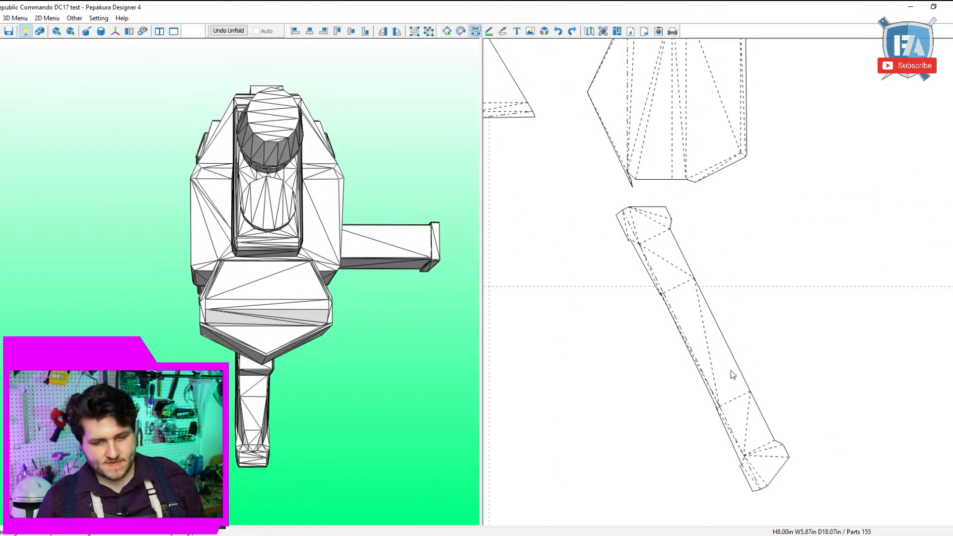
pyautogui.click(759, 400)
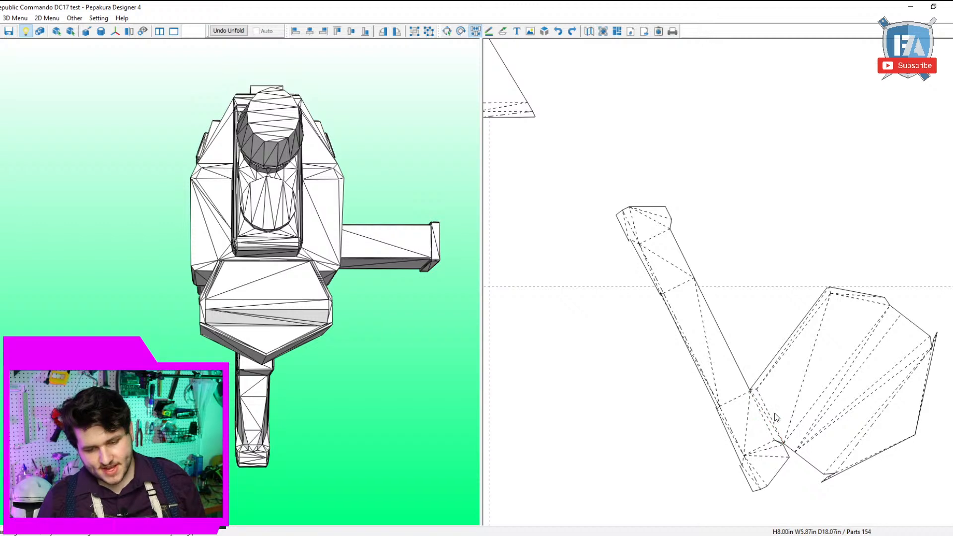
pyautogui.click(773, 421)
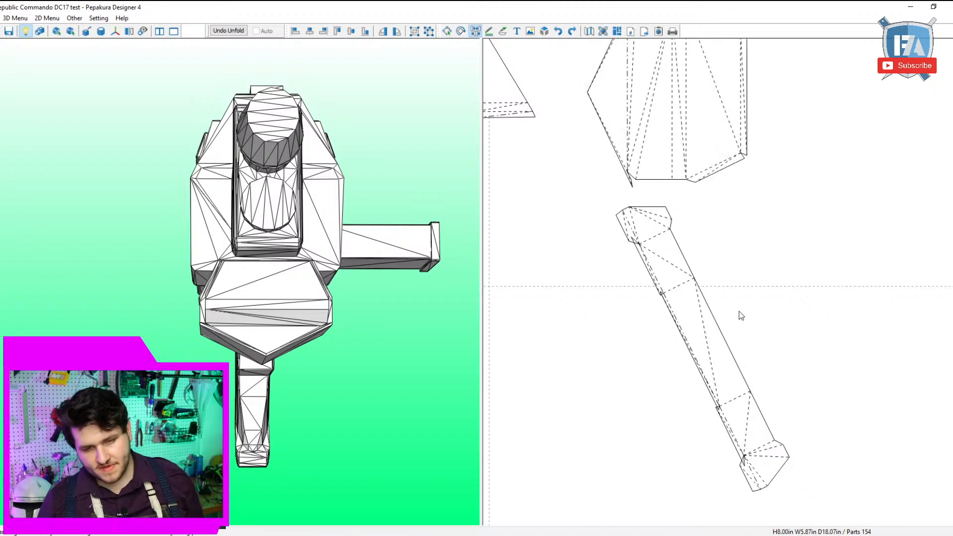
pyautogui.click(774, 425)
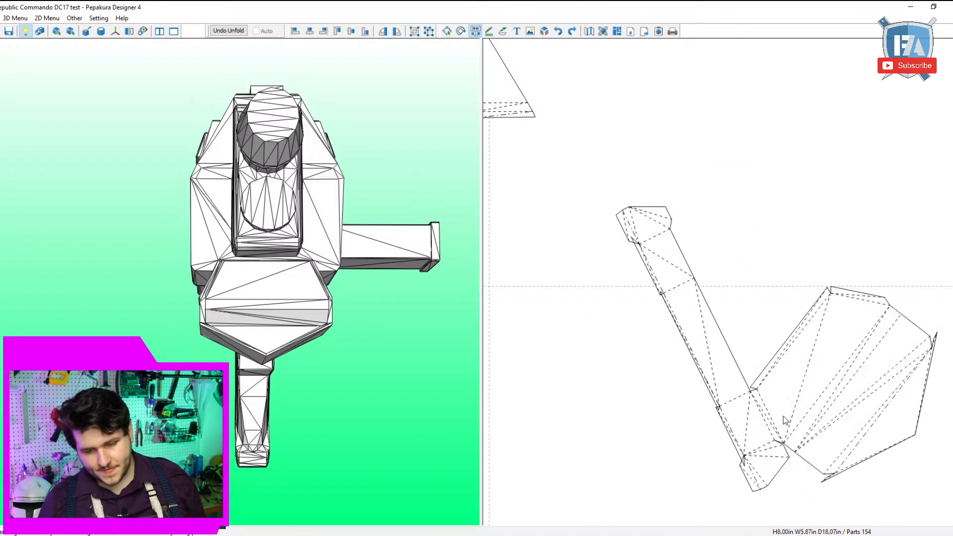
pyautogui.click(767, 413)
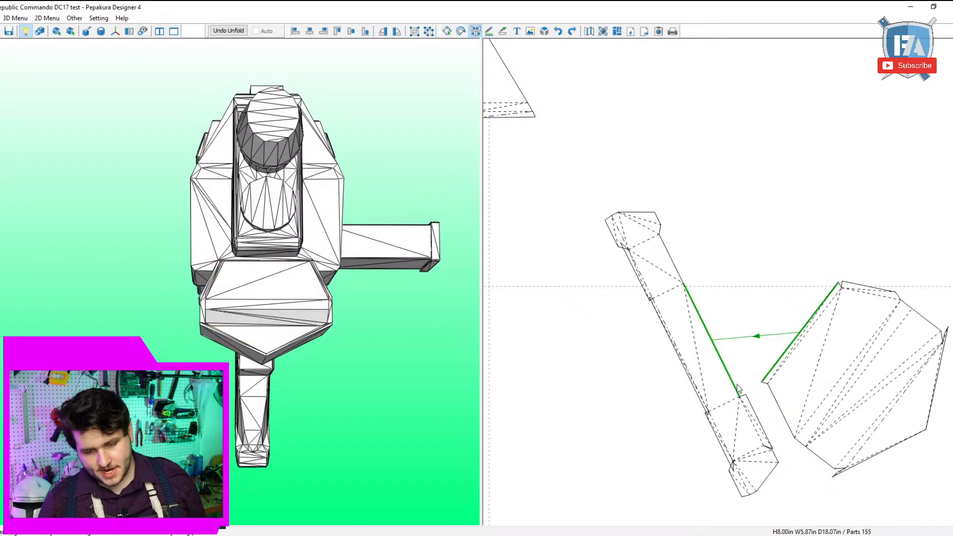
# Transfer the thin edge strips of the pointed front pattern to the middle and upper segments of the long side panel.
pyautogui.click(734, 387)
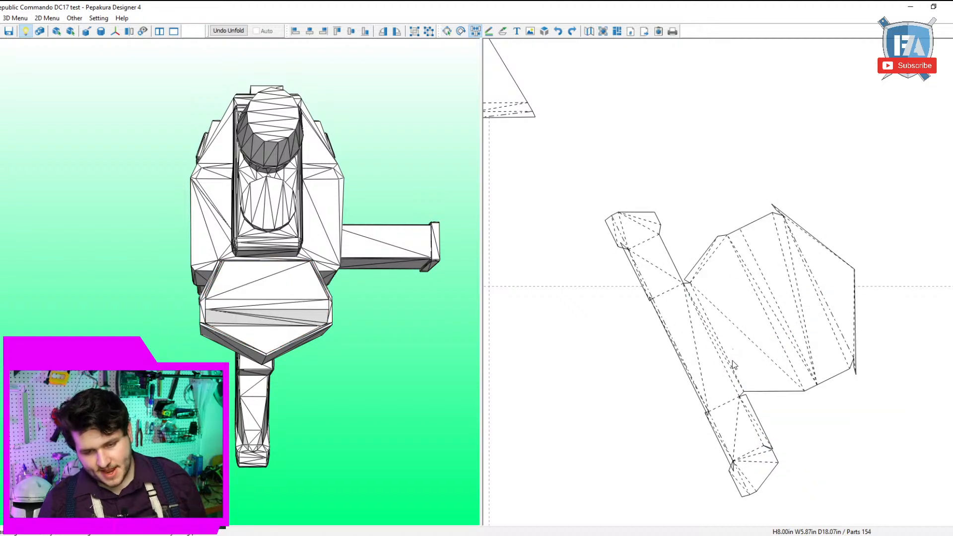
pyautogui.click(714, 333)
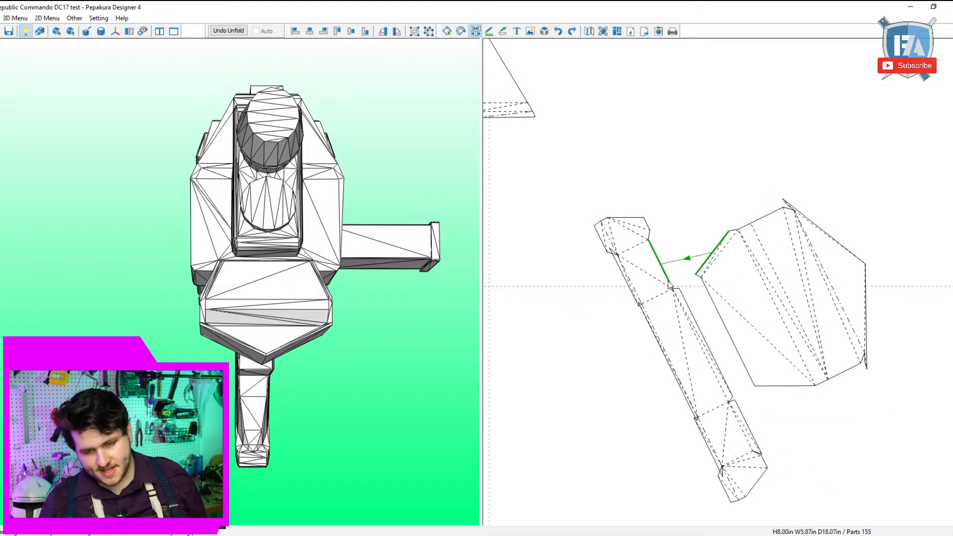
pyautogui.click(668, 281)
pyautogui.click(664, 254)
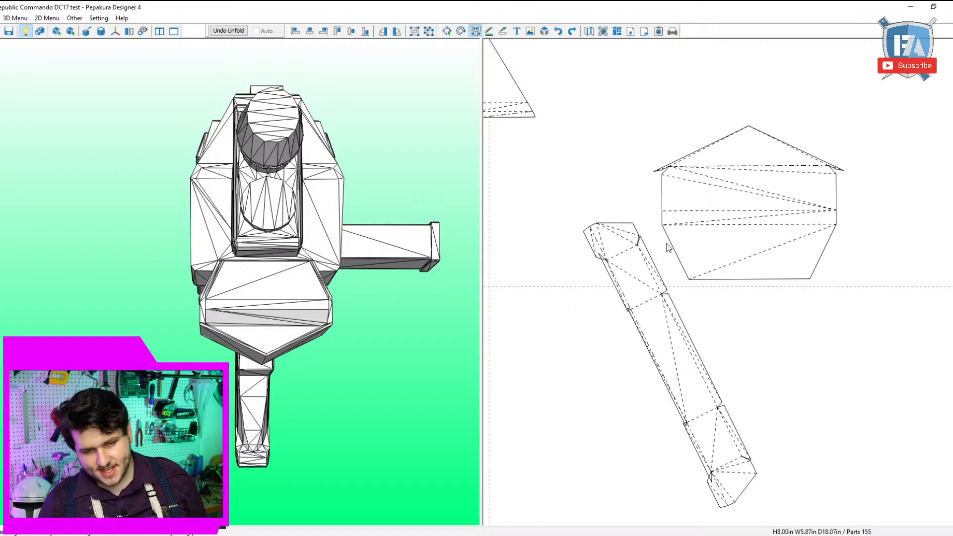
# Separate the two thin strips from the sloped edges of the pointed front pattern and move the pattern beside the side panel.
pyautogui.click(696, 157)
pyautogui.click(791, 162)
pyautogui.click(783, 283)
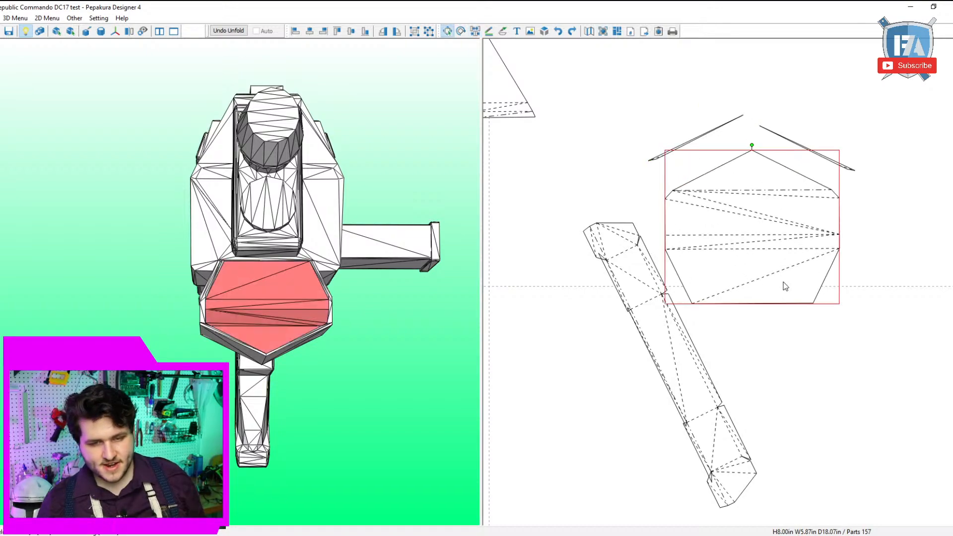
pyautogui.moveTo(783, 283); pyautogui.dragTo(842, 369)
# Select the pointed front and long side panel patterns and examine the lower front block on the 3D model.
pyautogui.moveTo(867, 414); pyautogui.dragTo(644, 287)
pyautogui.moveTo(279, 311)
pyautogui.mouseDown(button='right')
pyautogui.moveTo(315, 304)
pyautogui.moveTo(296, 312)
pyautogui.mouseUp(button='right')
pyautogui.scroll(10, 397, 286)
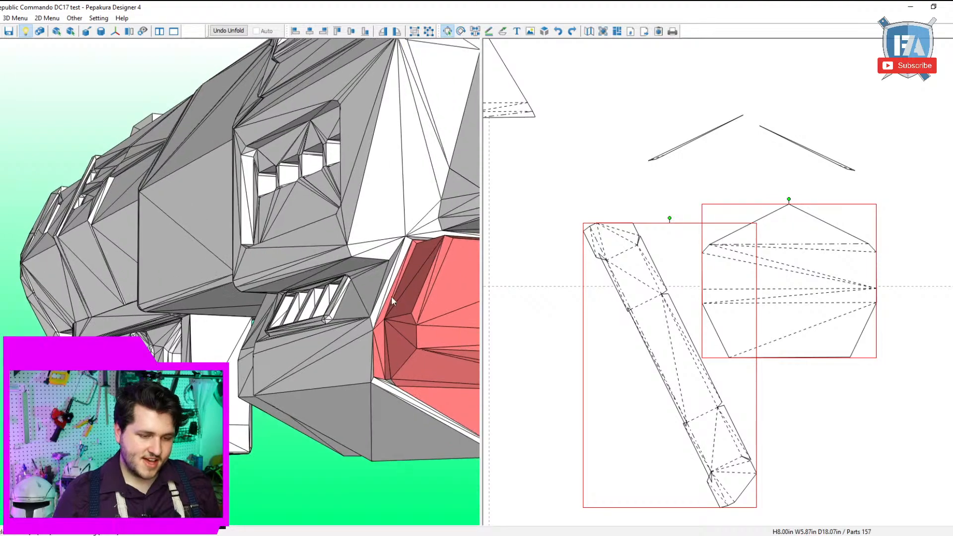
pyautogui.scroll(-8, 412, 295)
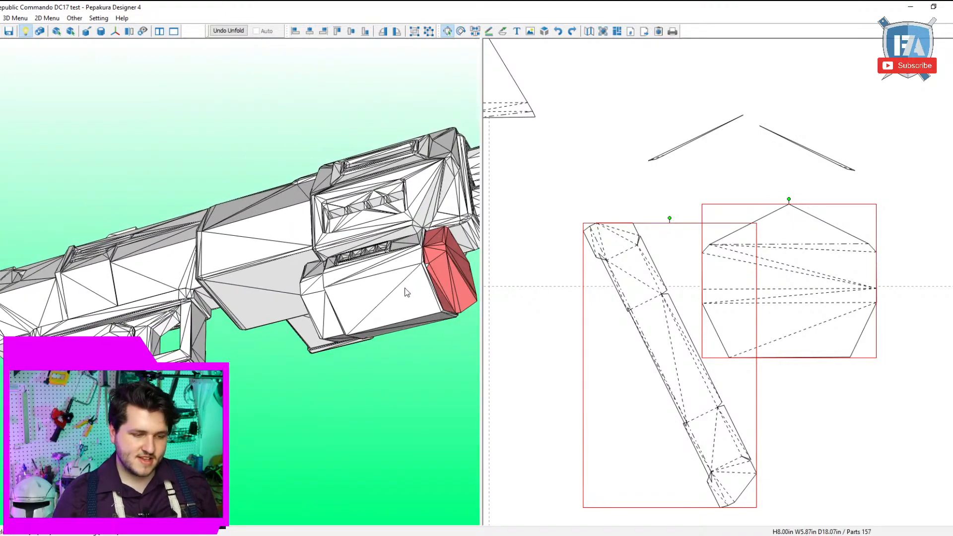
# Select the grip, trigger guard and neighbouring patterns and examine their matching faces on the side of the 3D model.
pyautogui.scroll(-5, 591, 281)
pyautogui.scroll(-4, 591, 277)
pyautogui.scroll(8, 731, 237)
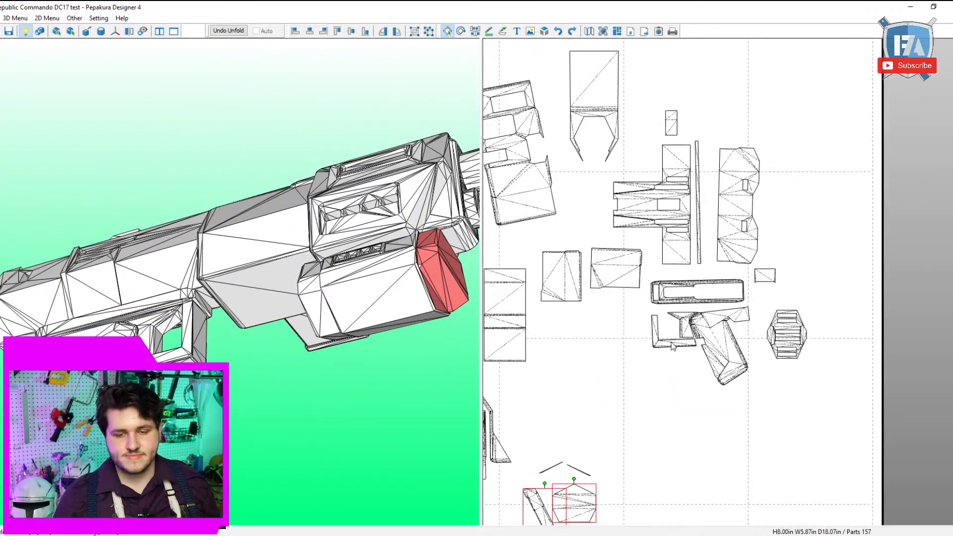
pyautogui.moveTo(740, 351); pyautogui.dragTo(741, 316, button='middle')
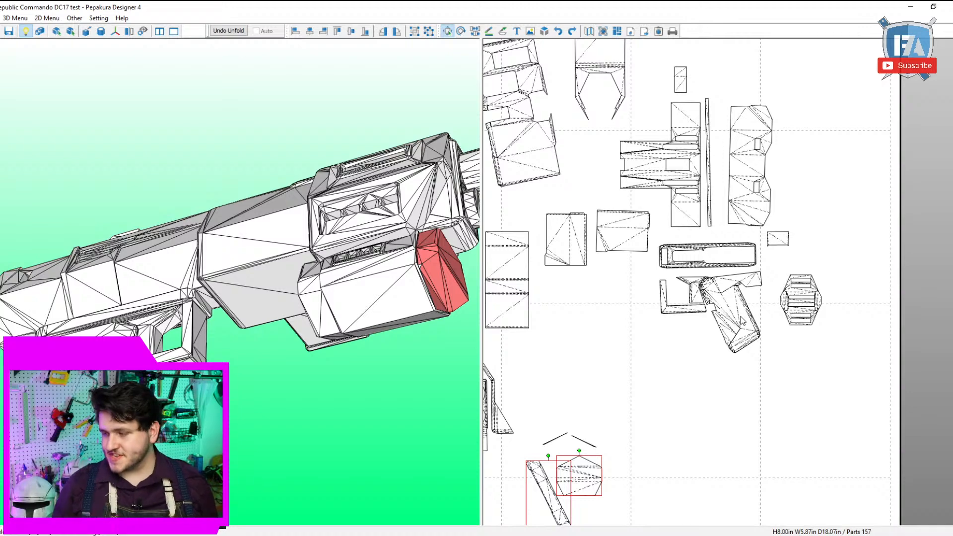
pyautogui.scroll(3, 743, 230)
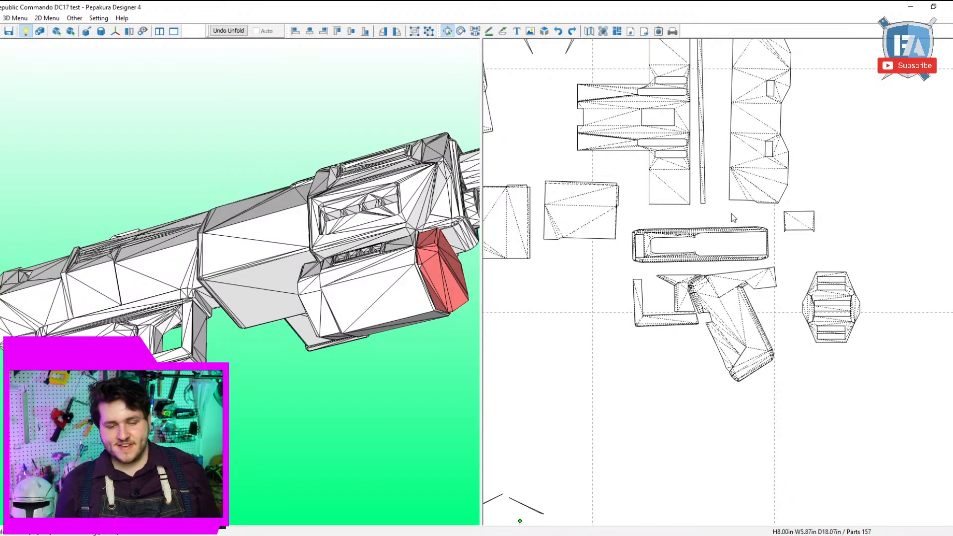
pyautogui.moveTo(462, 298); pyautogui.dragTo(356, 320)
pyautogui.moveTo(910, 437); pyautogui.dragTo(627, 207)
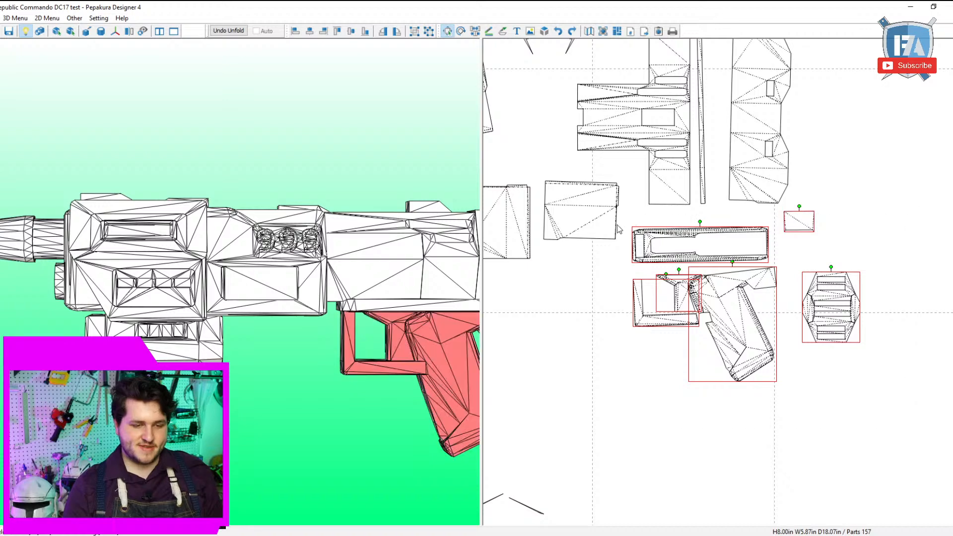
pyautogui.moveTo(366, 323)
pyautogui.mouseDown()
pyautogui.moveTo(358, 275)
pyautogui.moveTo(350, 346)
pyautogui.moveTo(371, 320)
pyautogui.mouseUp()
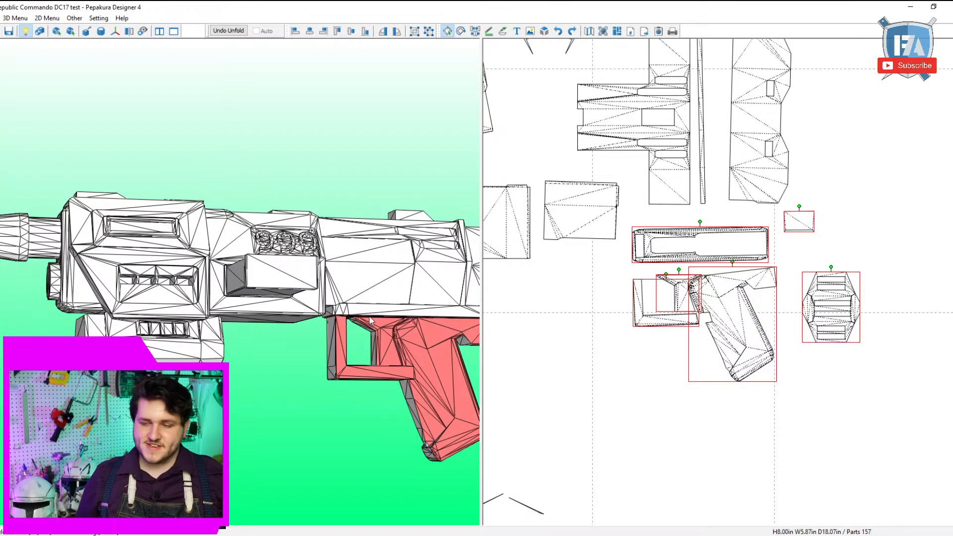